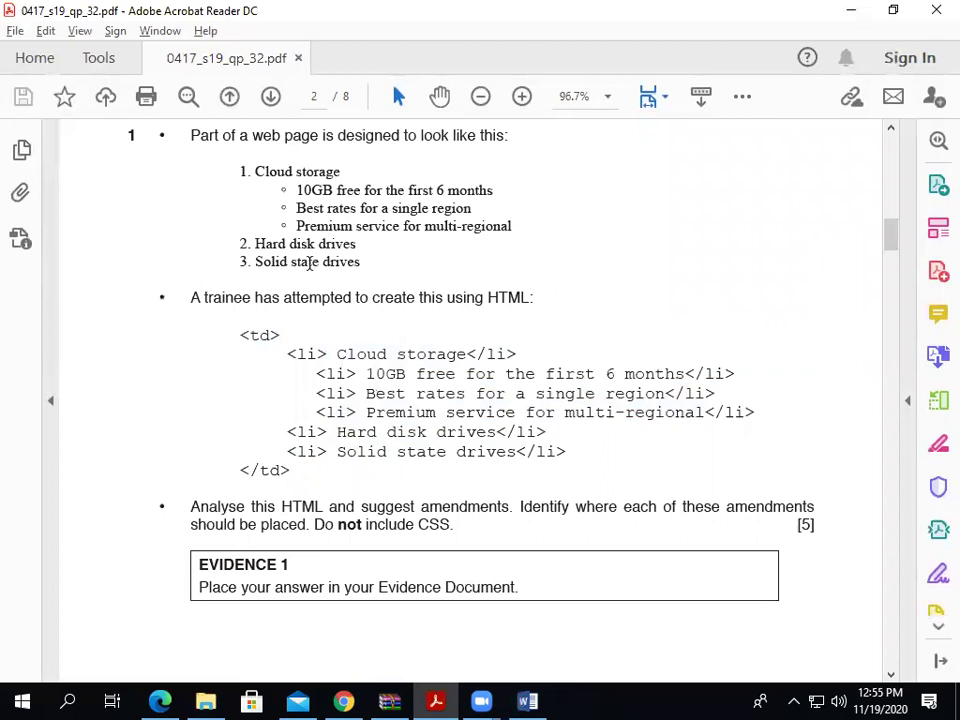
Compare the trainee's HTML code in question 1 with the list layout the web page is designed to have
drag(311, 476, 240, 336)
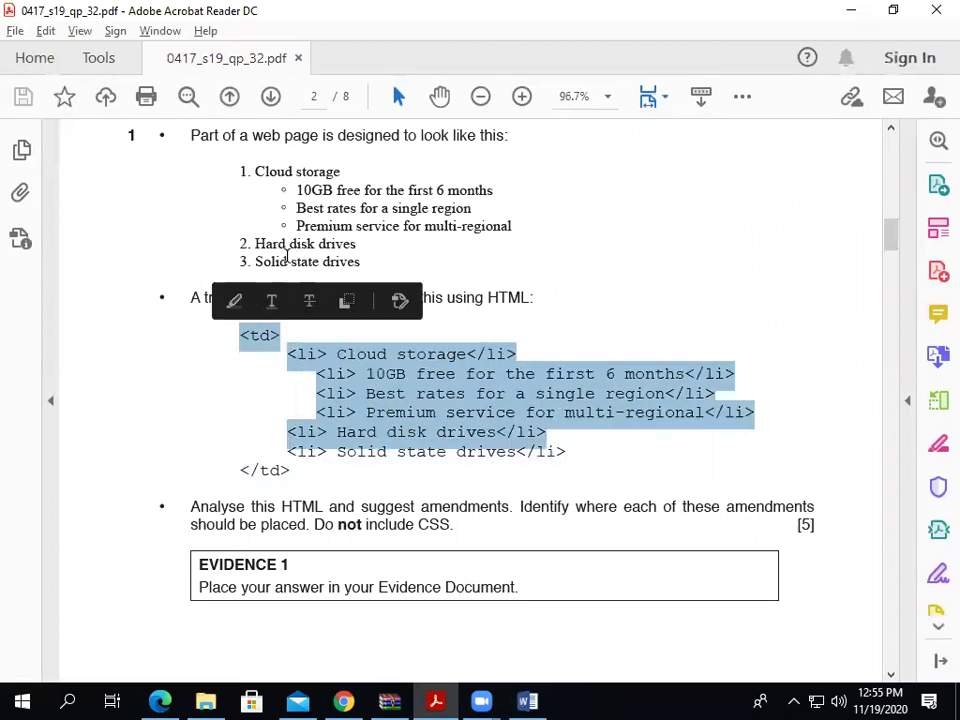
drag(360, 262, 243, 174)
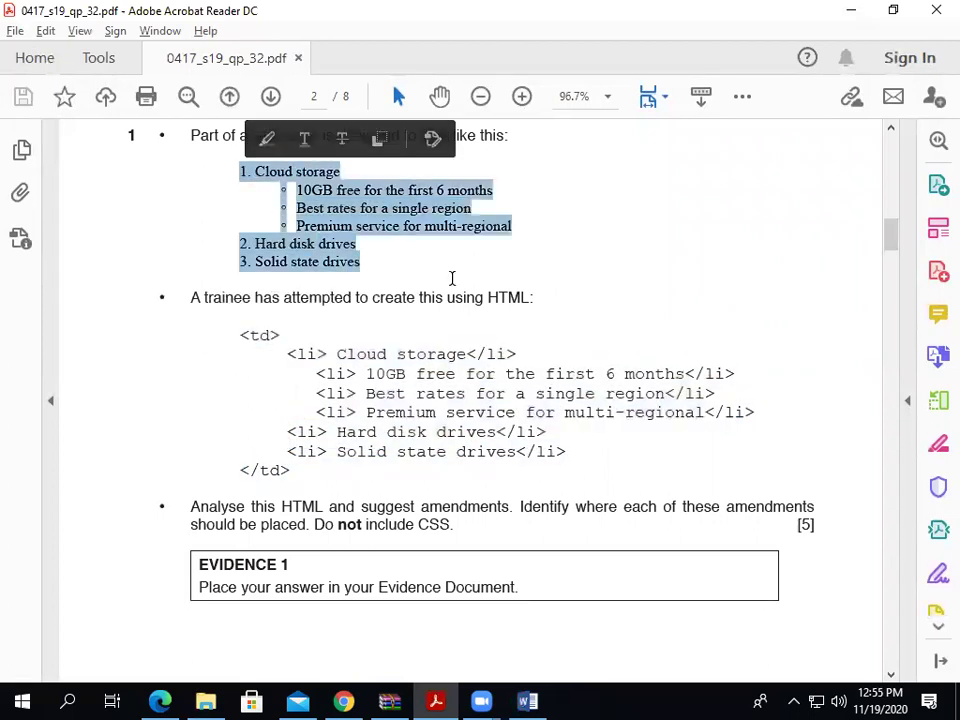
click(392, 486)
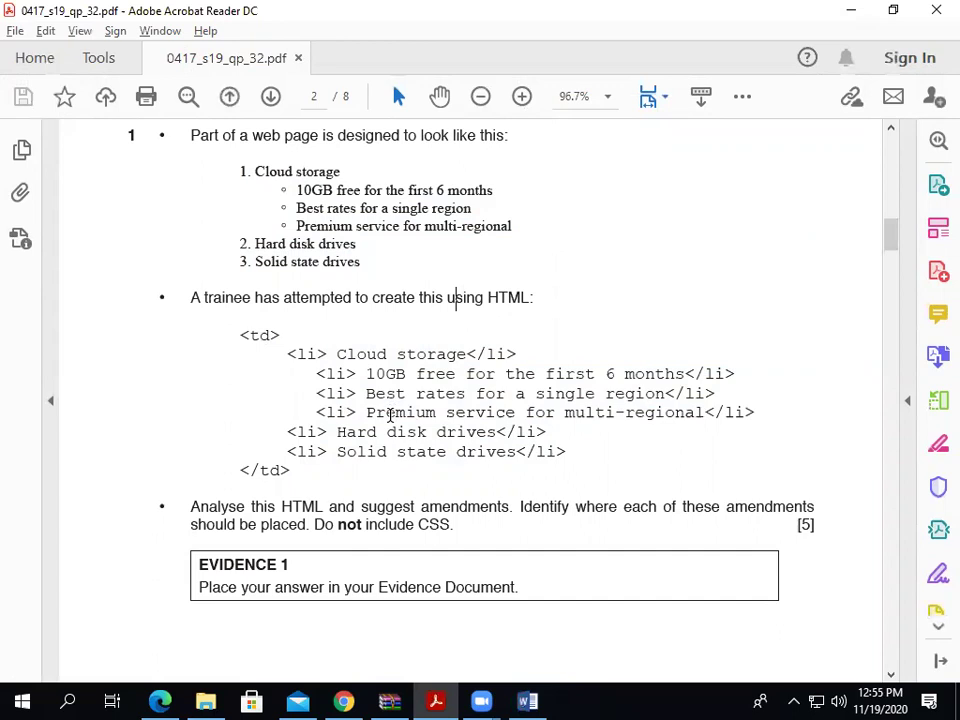
click(454, 297)
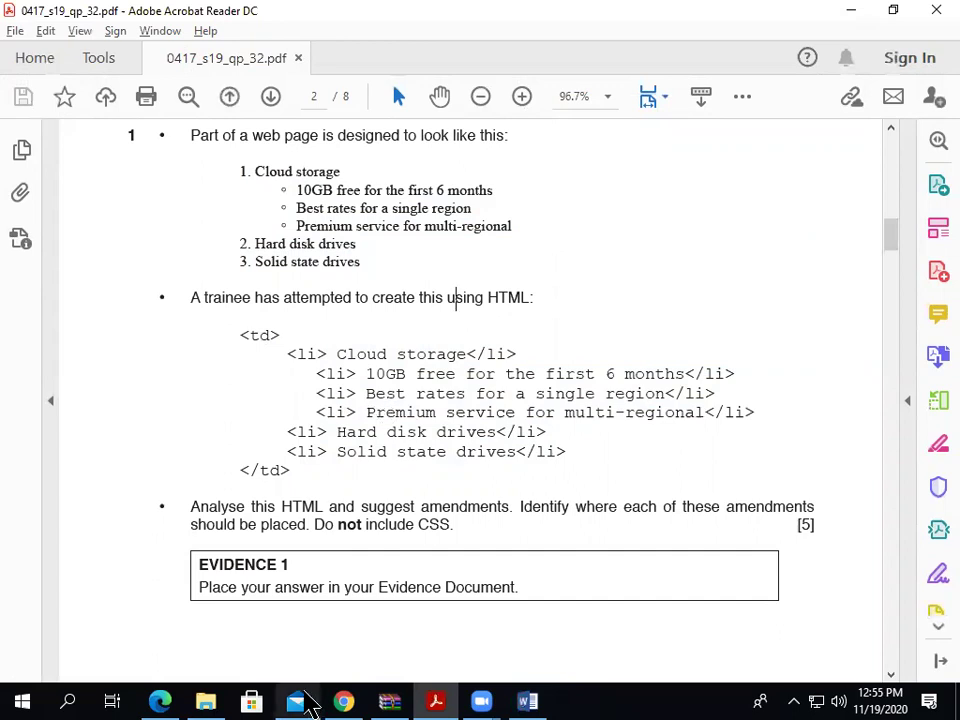
Try to launch Adobe Dreamweaver CS6 by searching for it from the question paper
click(30, 704)
text(dre)
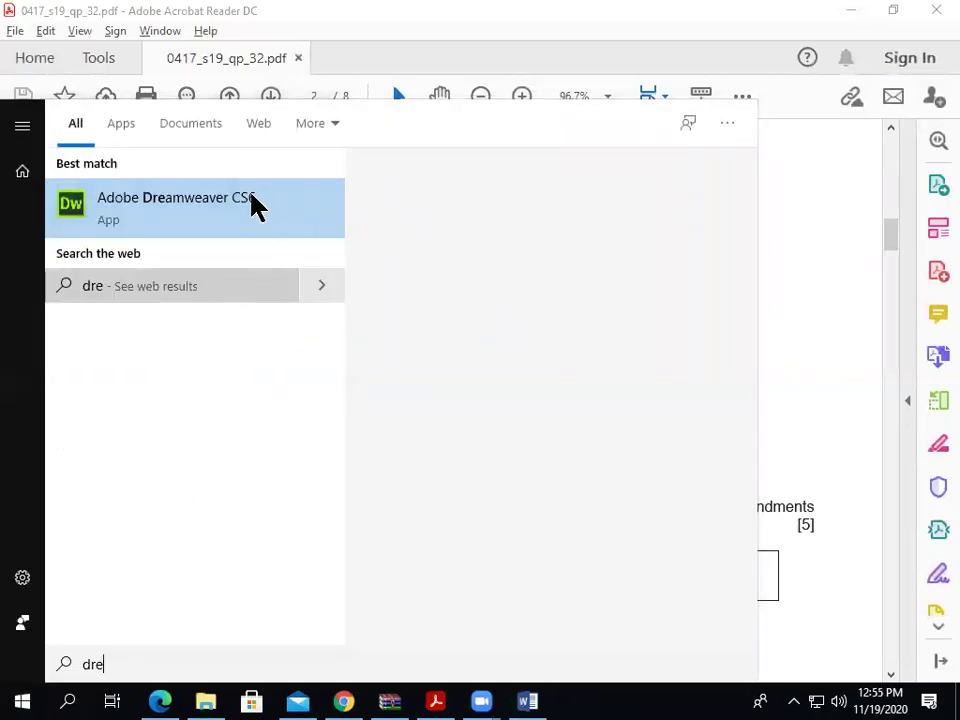
click(312, 216)
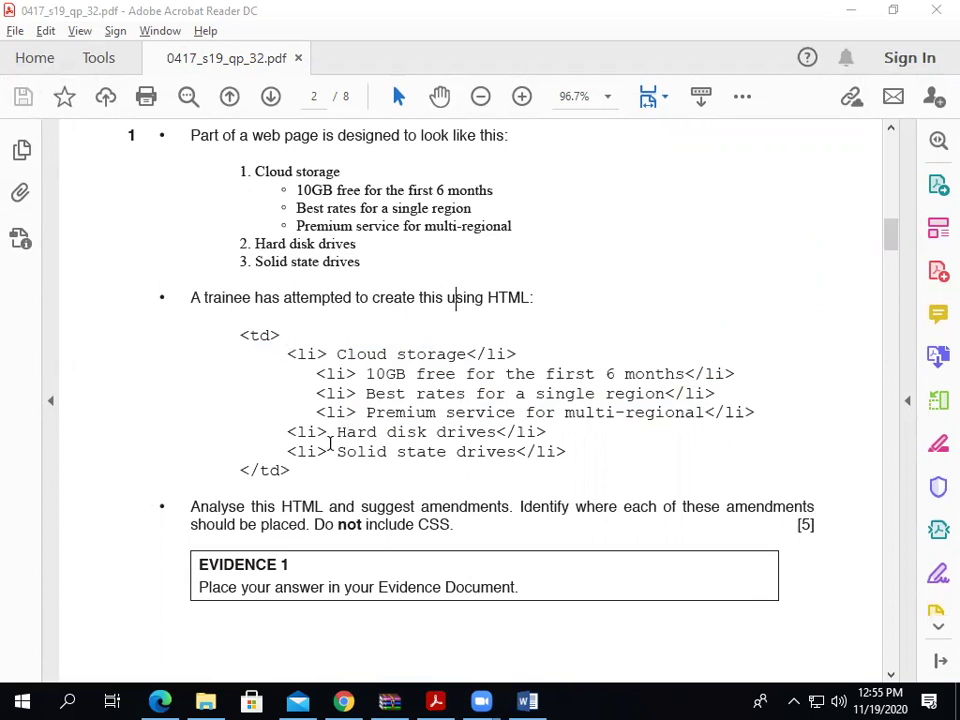
Examine the trainee's list tags against the numbered "Cloud storage" item in the target layout
drag(564, 450, 250, 335)
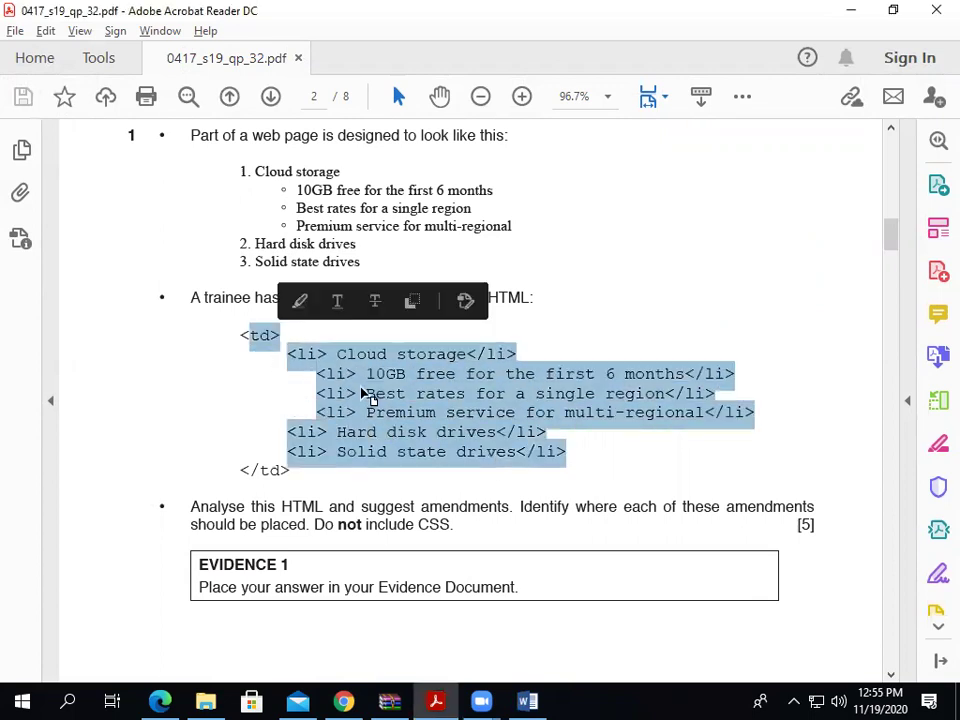
click(395, 428)
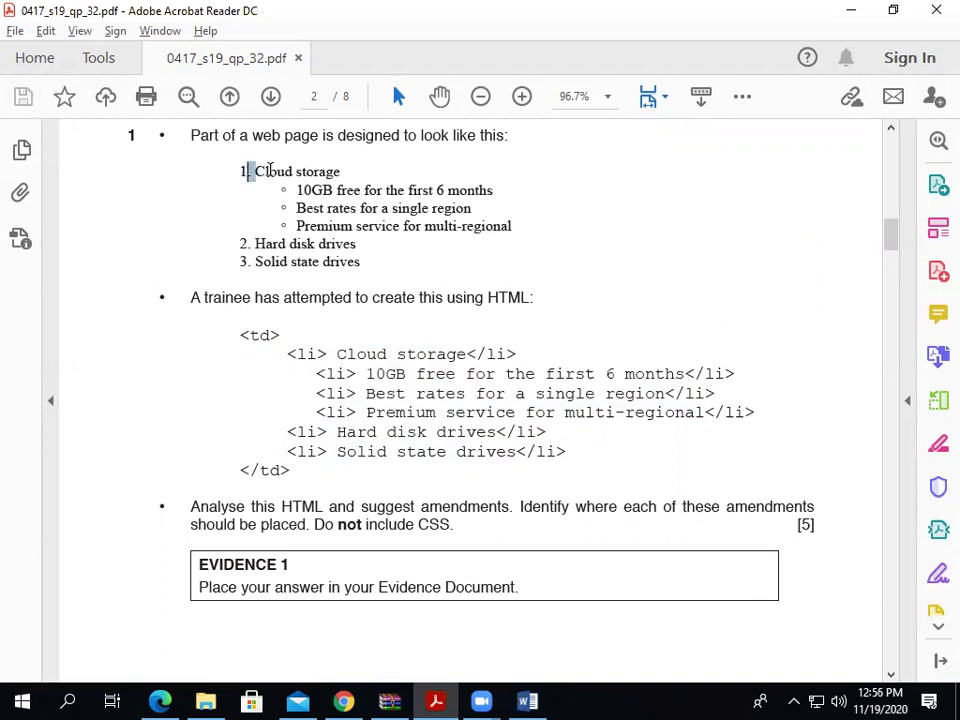
triple_click(250, 171)
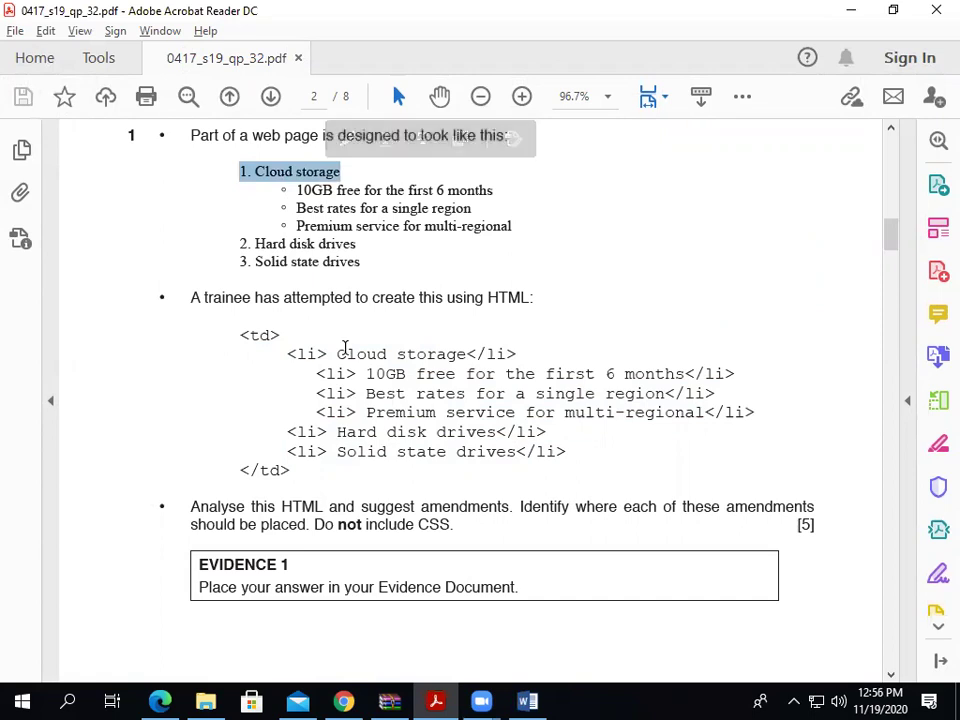
click(326, 393)
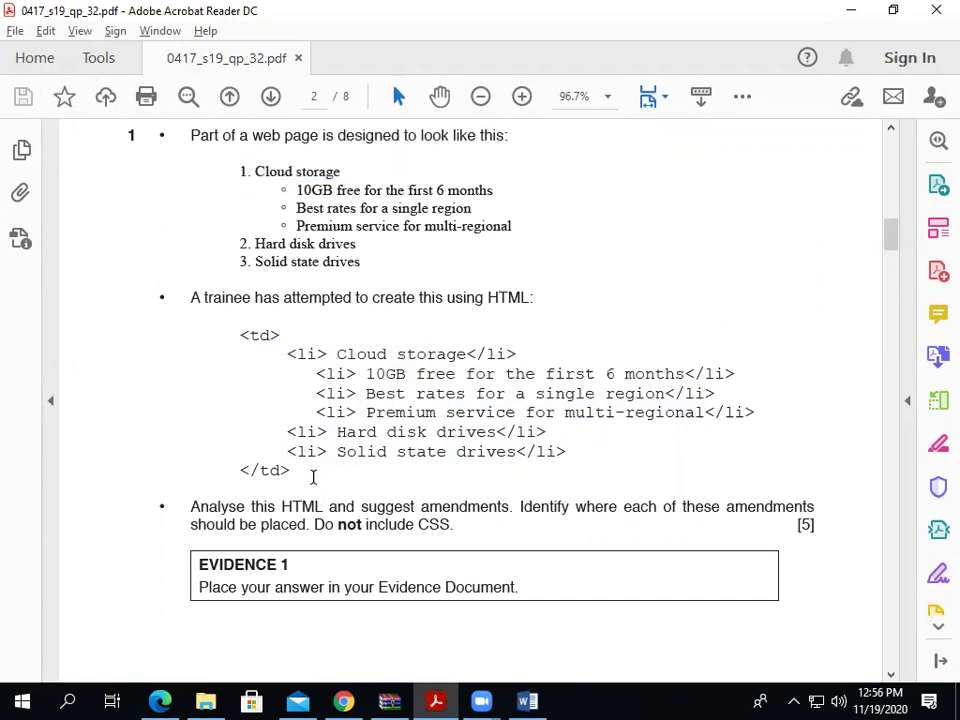
Copy the trainee's whole HTML snippet from <td> to </td> and minimize the open windows to reach the desktop
drag(296, 477, 223, 343)
right_click(339, 405)
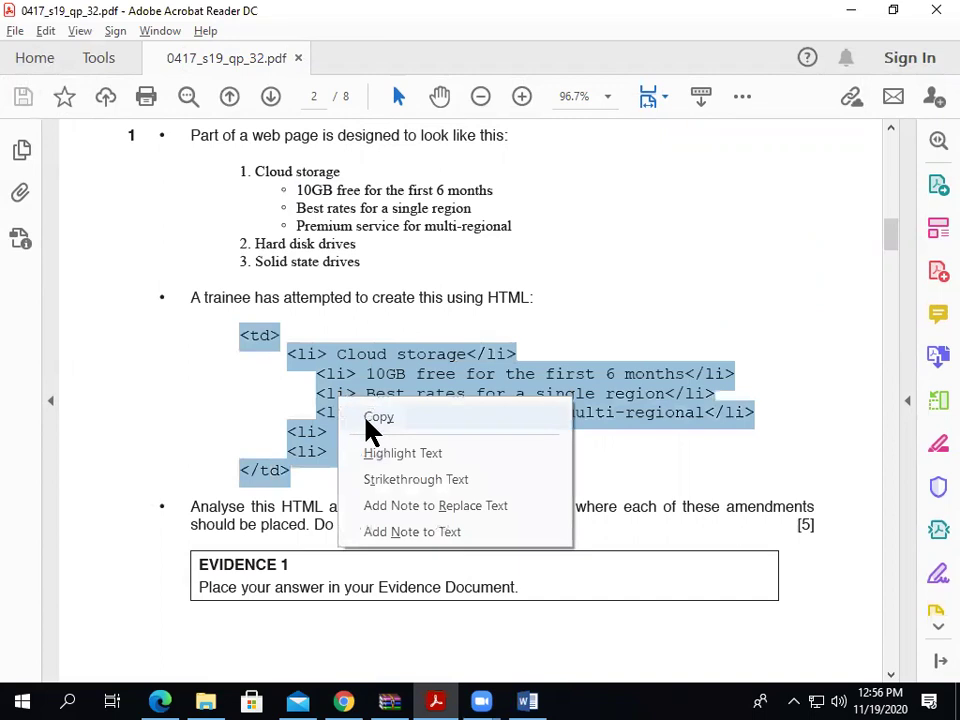
click(375, 418)
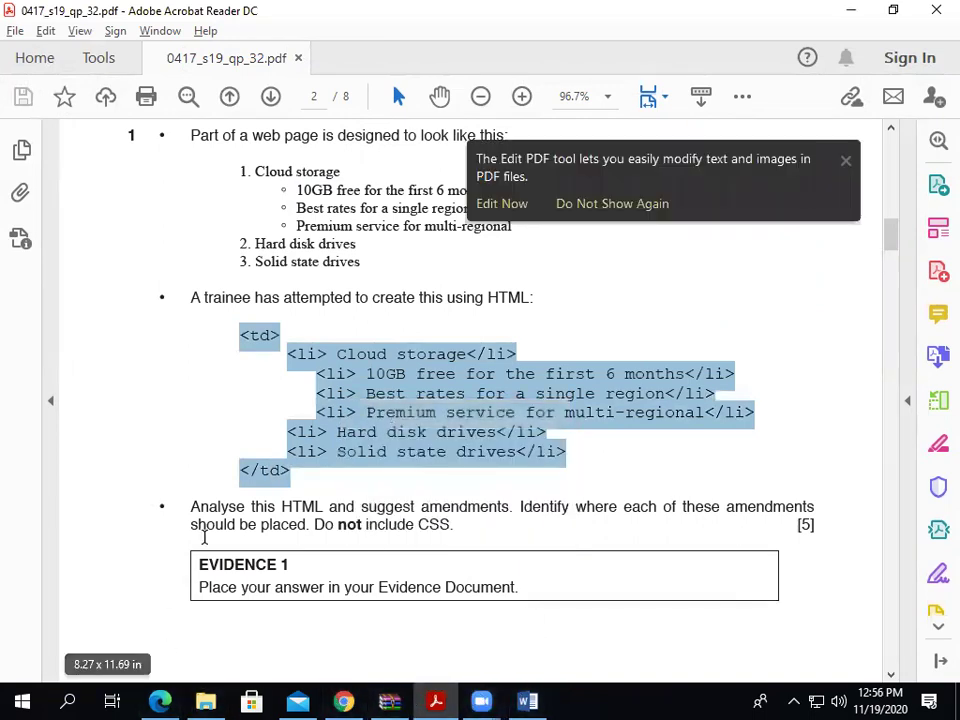
click(851, 10)
click(851, 10)
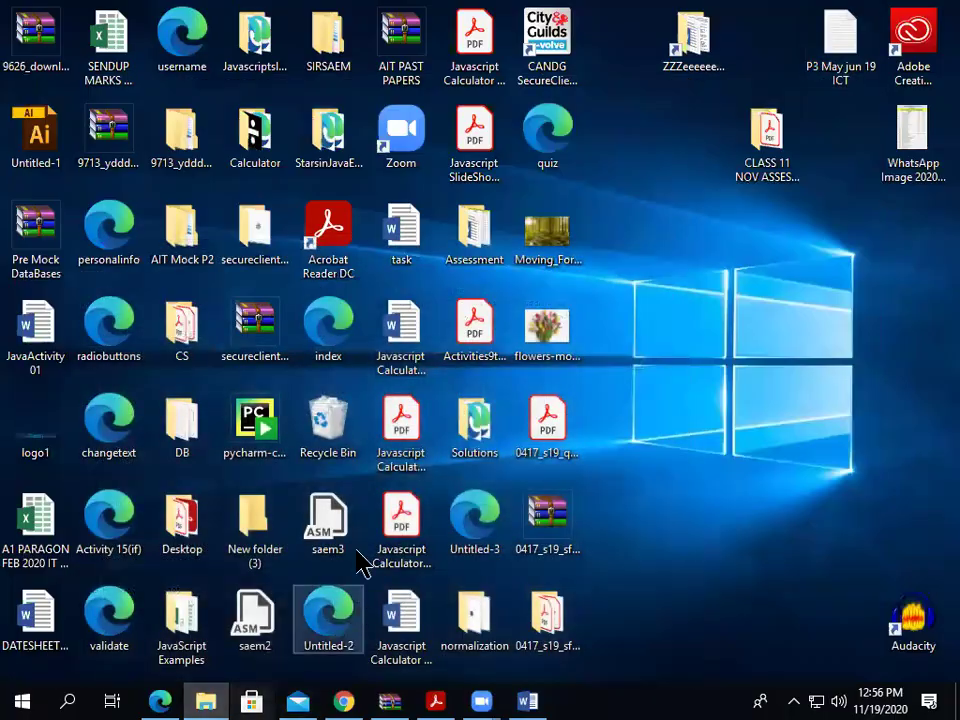
Try again to launch Dreamweaver by searching for "dre" from the desktop
click(22, 703)
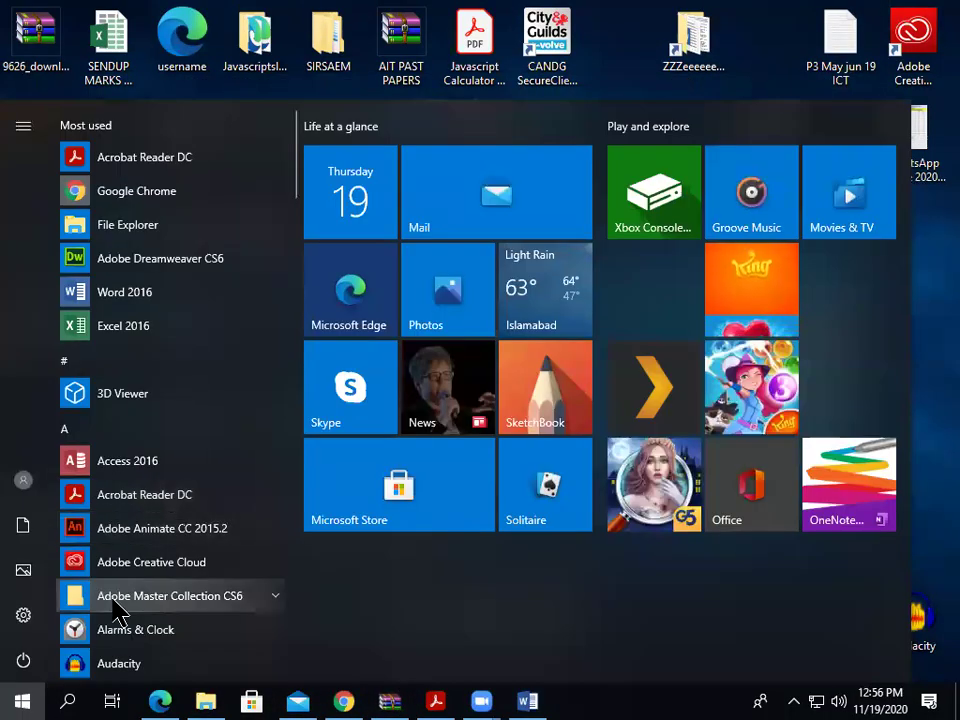
text(dre)
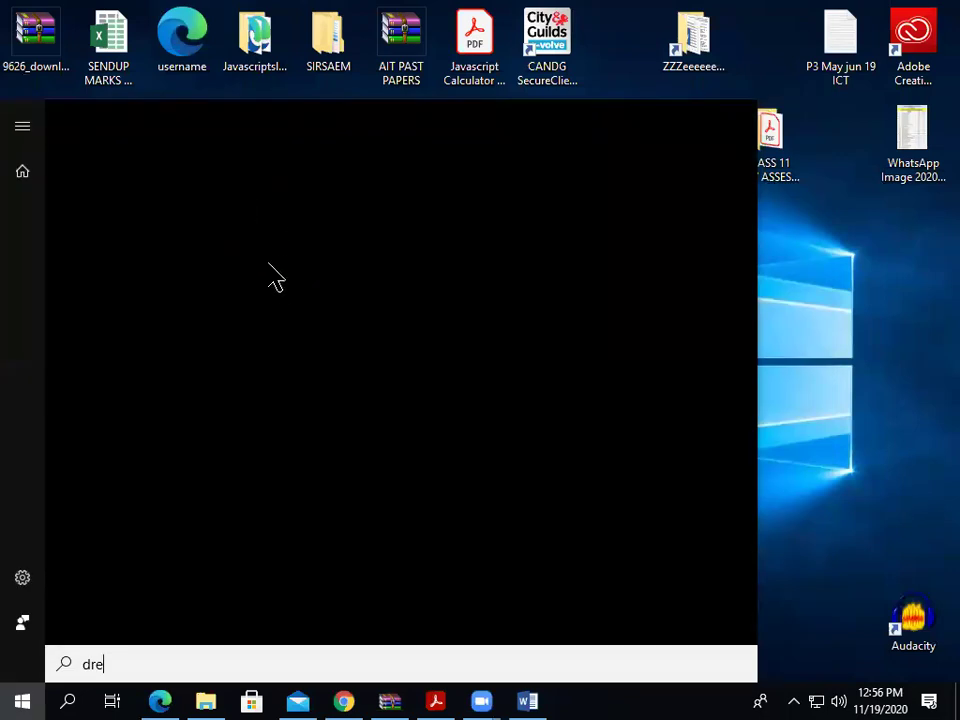
key(Escape)
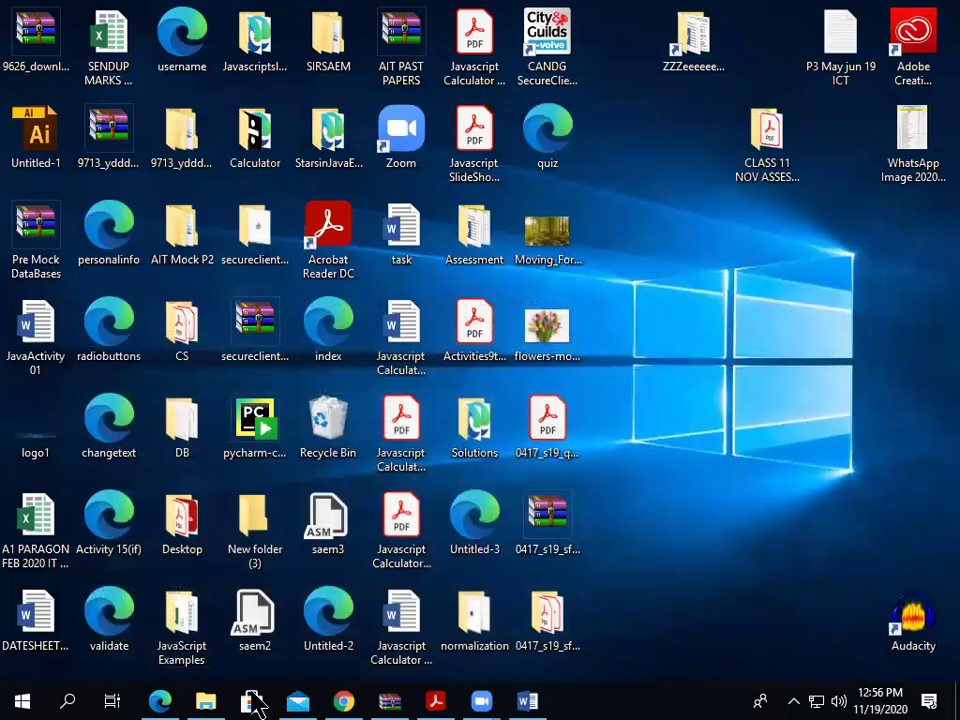
click(38, 699)
click(36, 694)
text(dre)
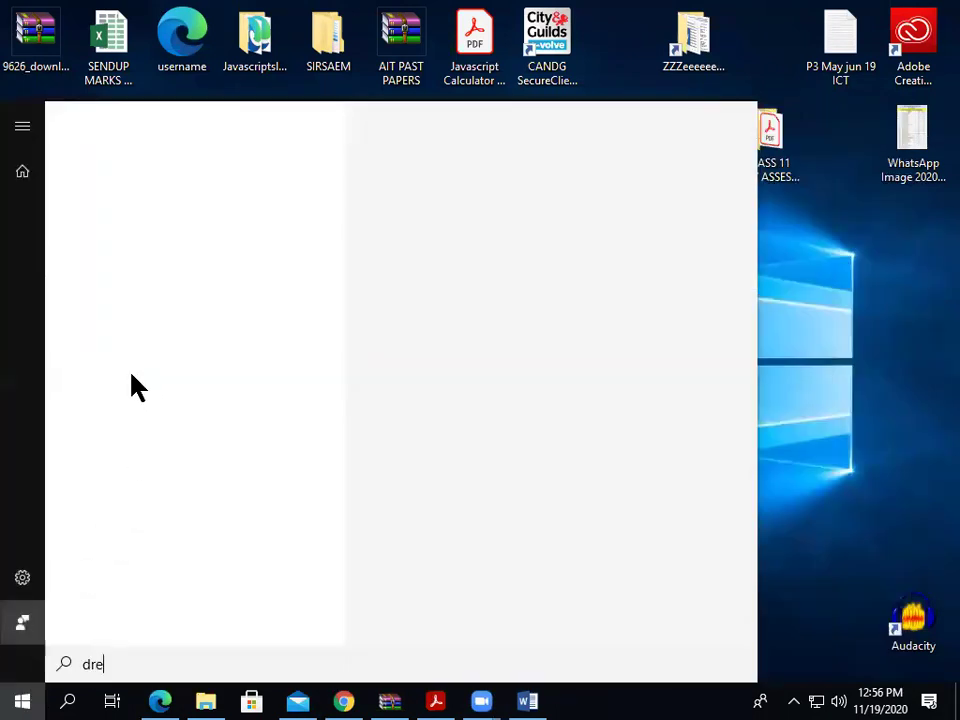
key(Return)
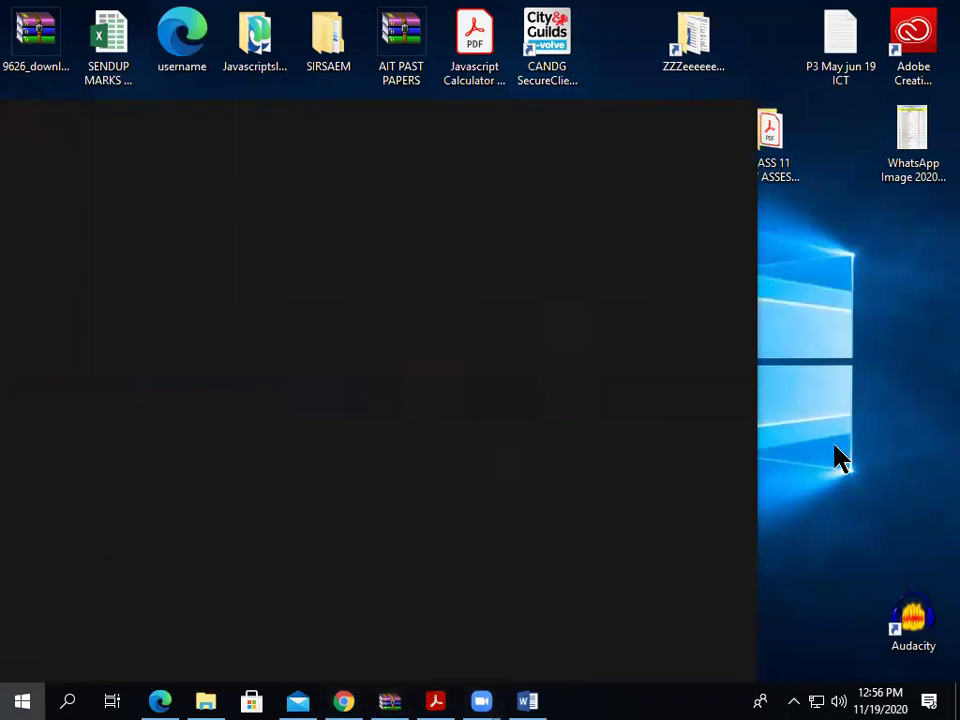
click(343, 702)
click(345, 703)
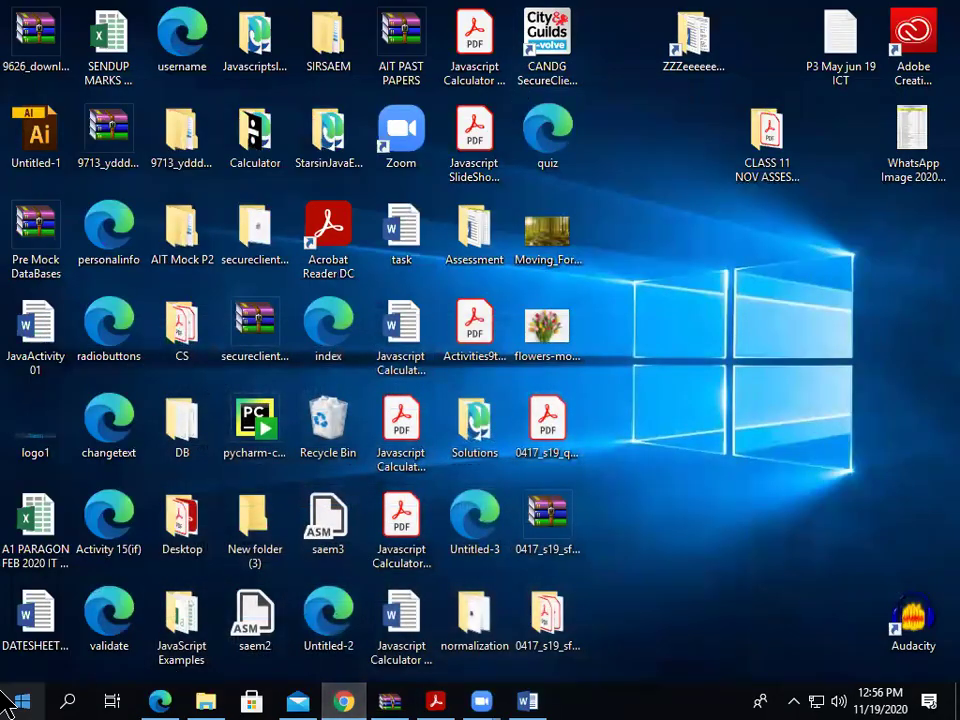
click(8, 700)
text(dr)
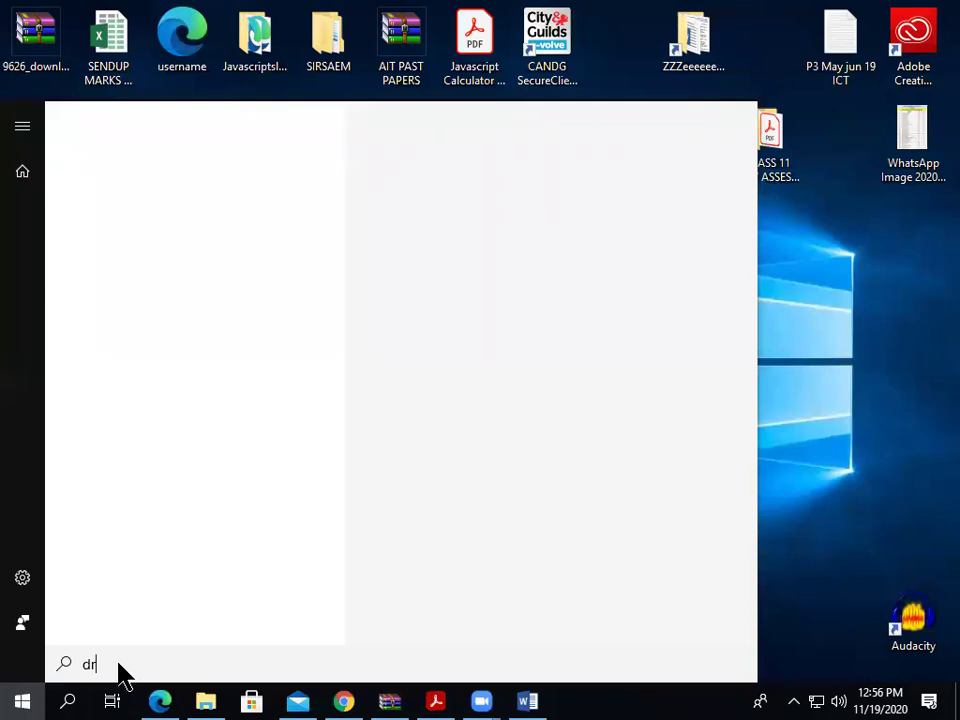
key(Escape)
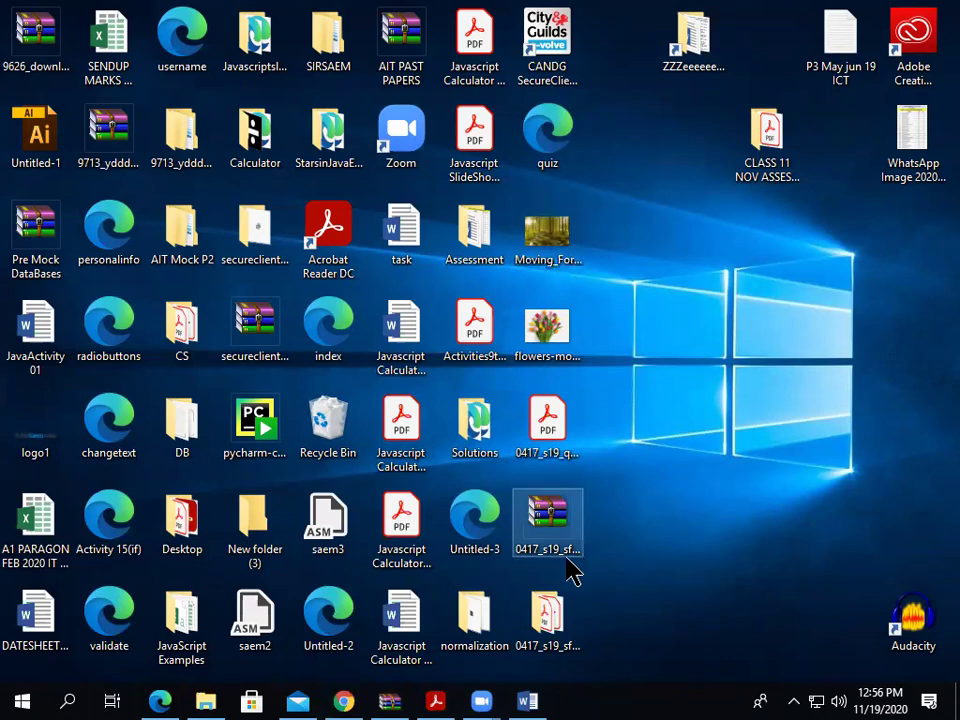
Open the 06_0417_32_Confidential Source Files June 2019 folder in 0417_s19_sf_32, show large icons and open the SSDstyle stylesheet in Dreamweaver
double_click(550, 625)
double_click(380, 206)
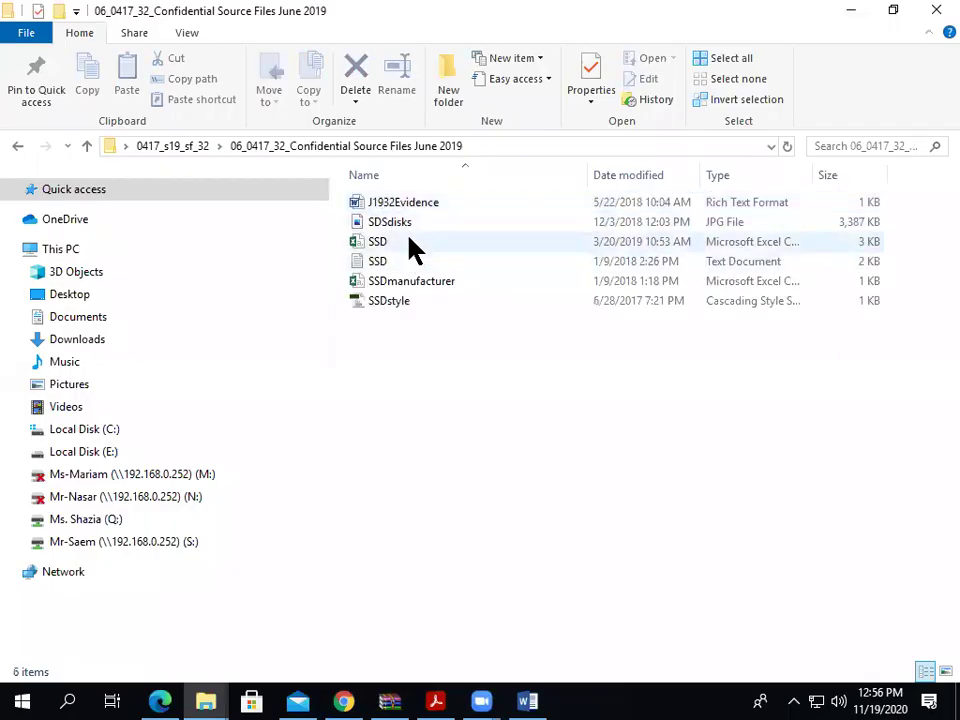
click(187, 32)
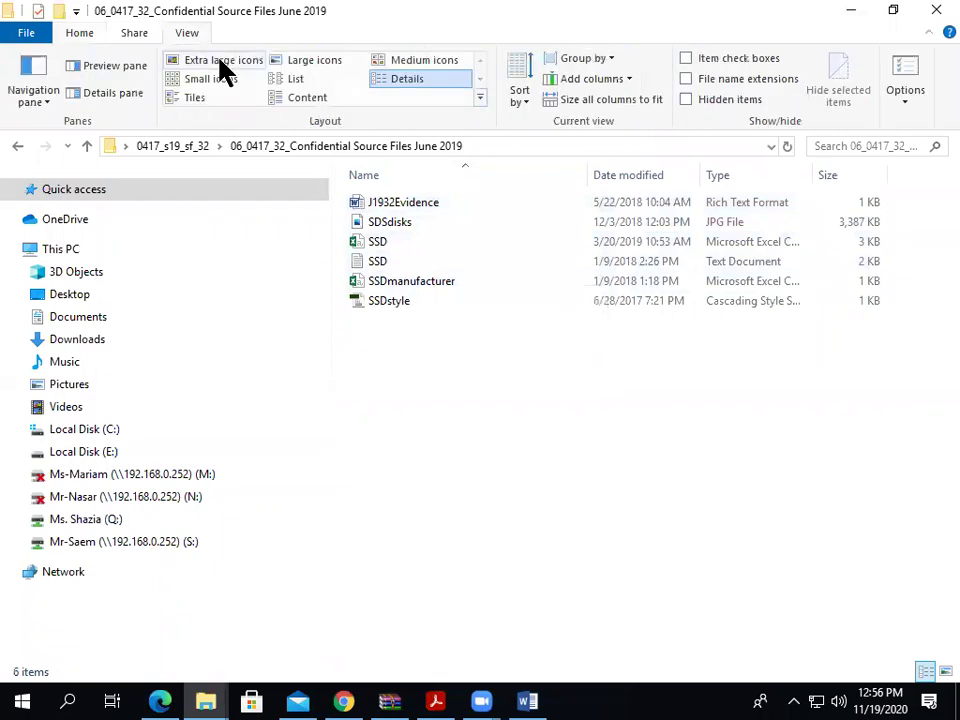
click(312, 60)
double_click(900, 235)
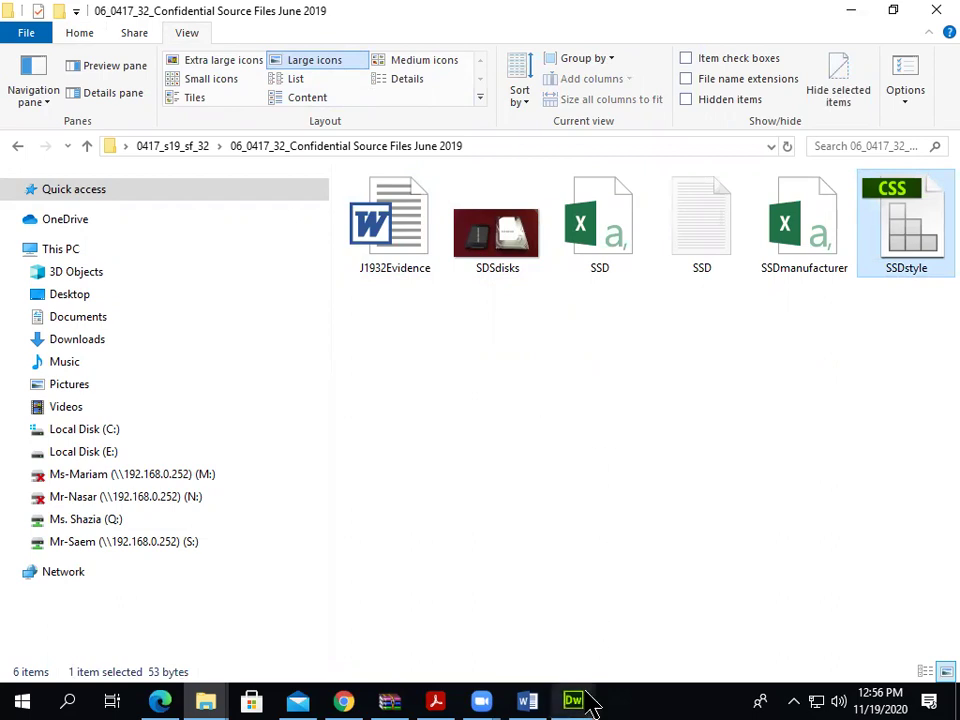
mouse_move(594, 700)
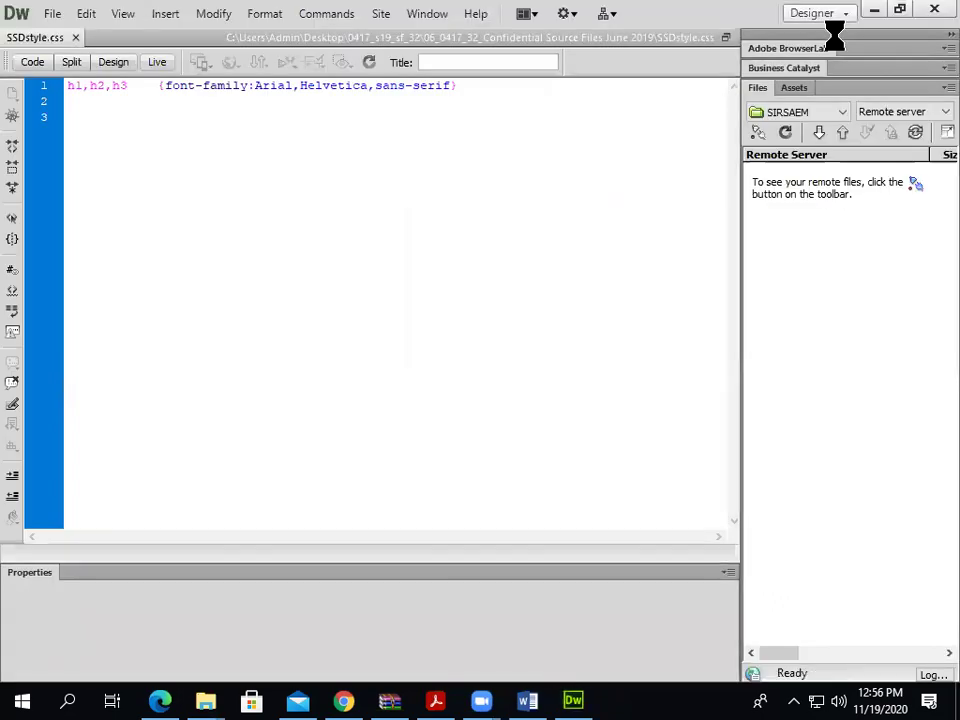
Create a new blank HTML document and show its source code
click(52, 14)
click(64, 34)
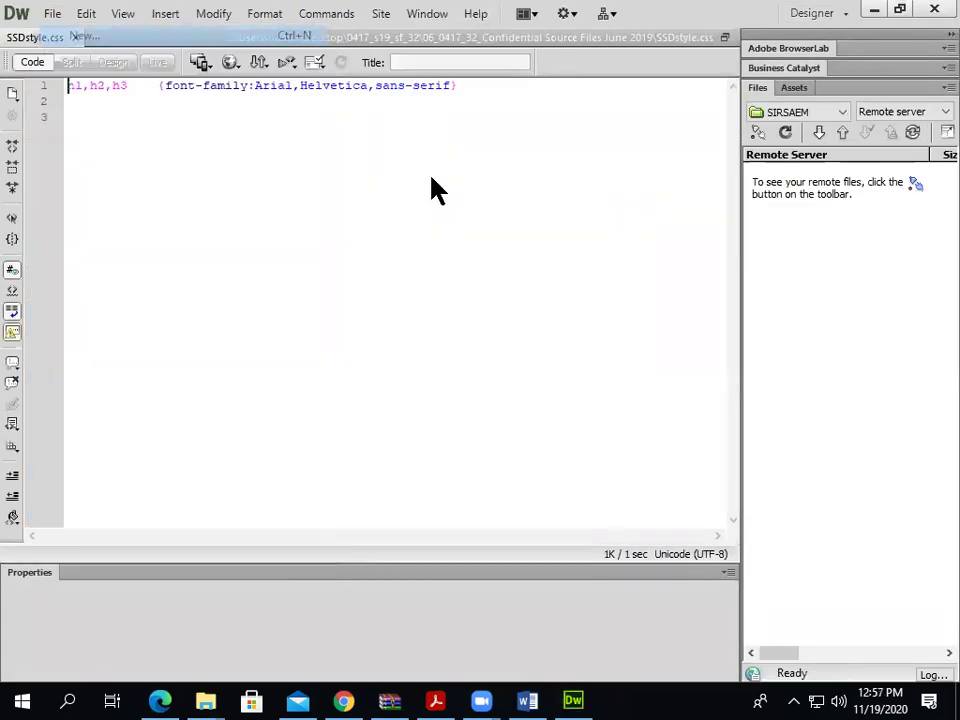
double_click(330, 150)
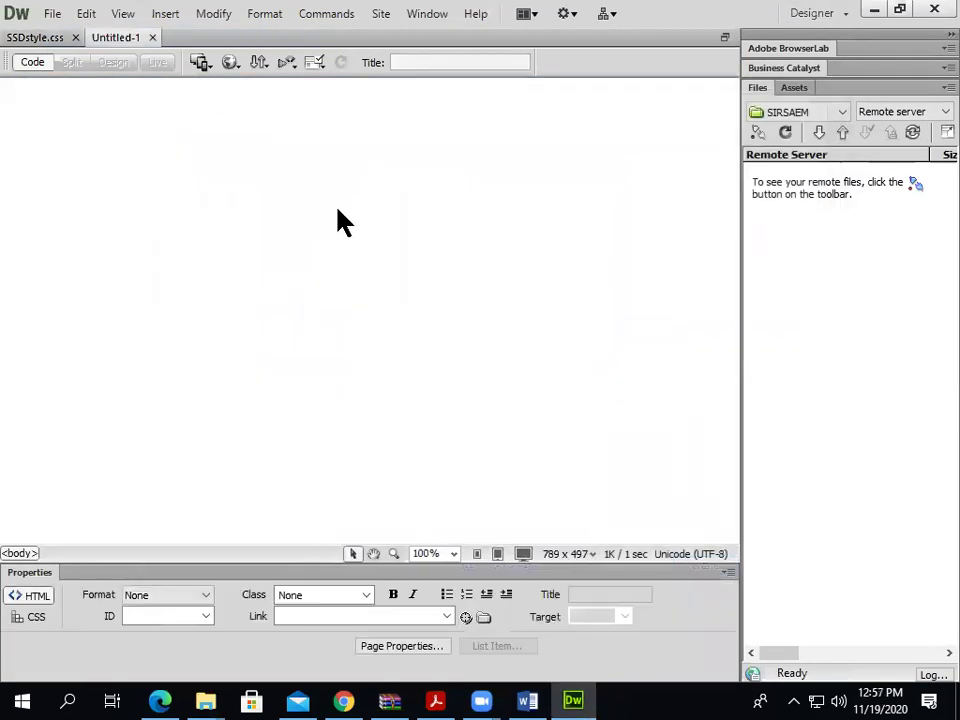
click(33, 65)
Paste the copied <td> list snippet inside the body of the new page, below a blank line
click(133, 214)
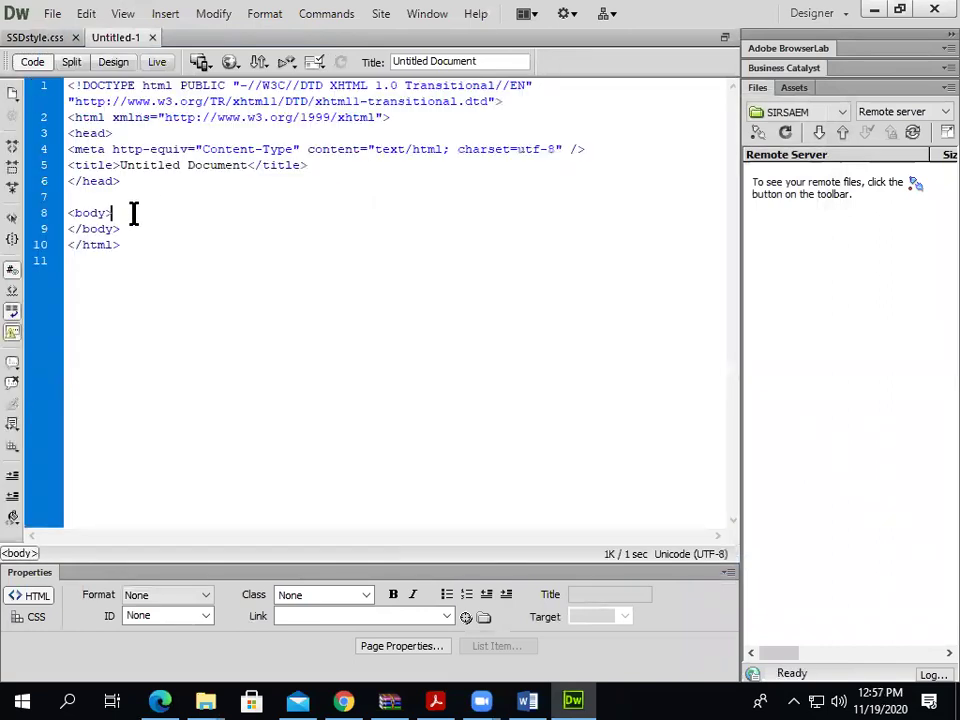
key(Return)
key(Return)
text(<td> <li> Cloud storage</li> <li> 10GB free for the first 6 months</li> <li> Best rates for a single region</li> <li> Premium service for multi-regional</li> <li> Hard disk drives</li> <li> Solid state drives</li> </td>)
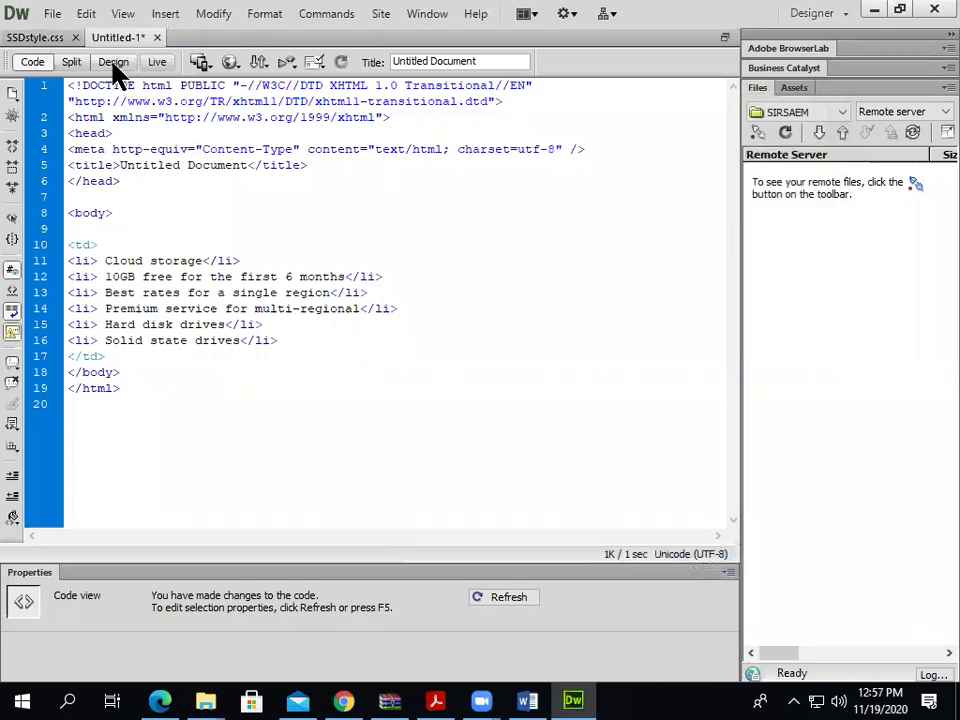
Preview the page in Design view, then show code and design side by side with a wider design pane
click(71, 61)
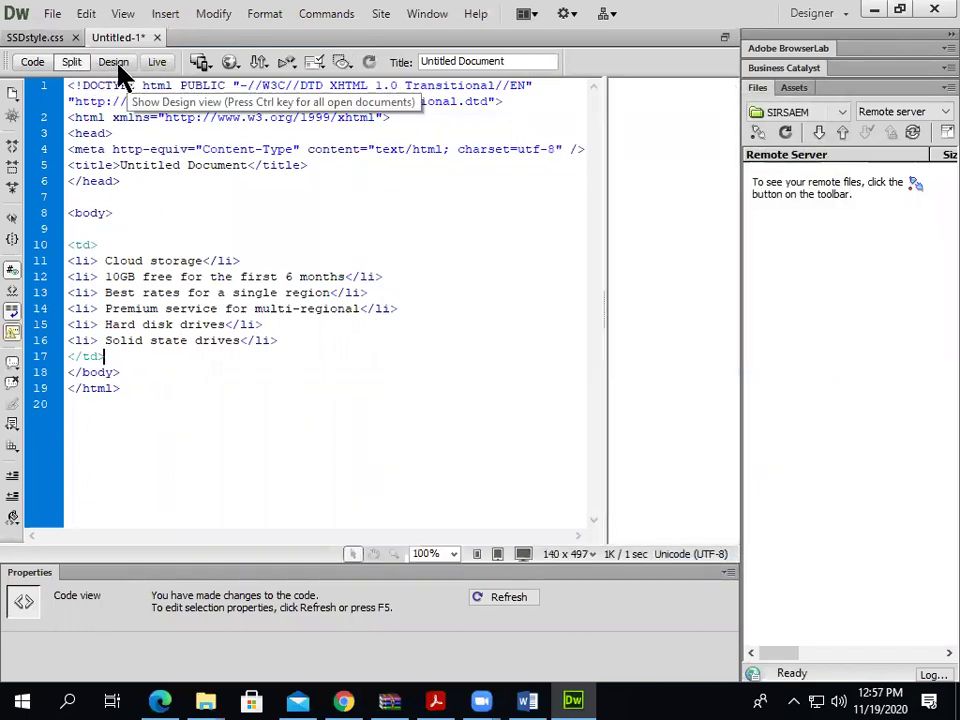
click(113, 62)
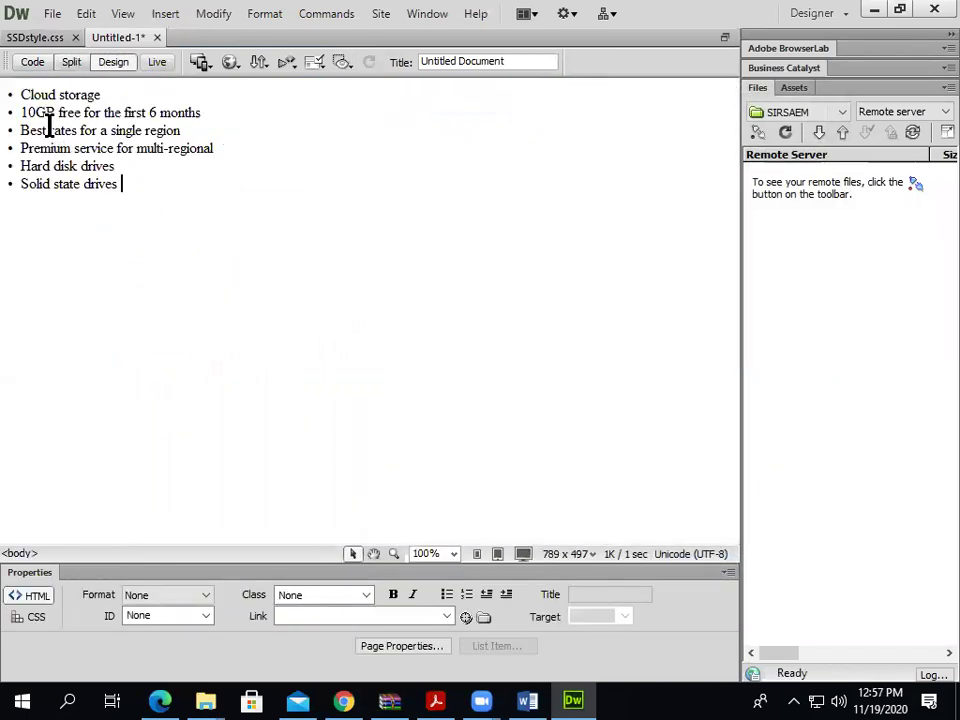
click(71, 62)
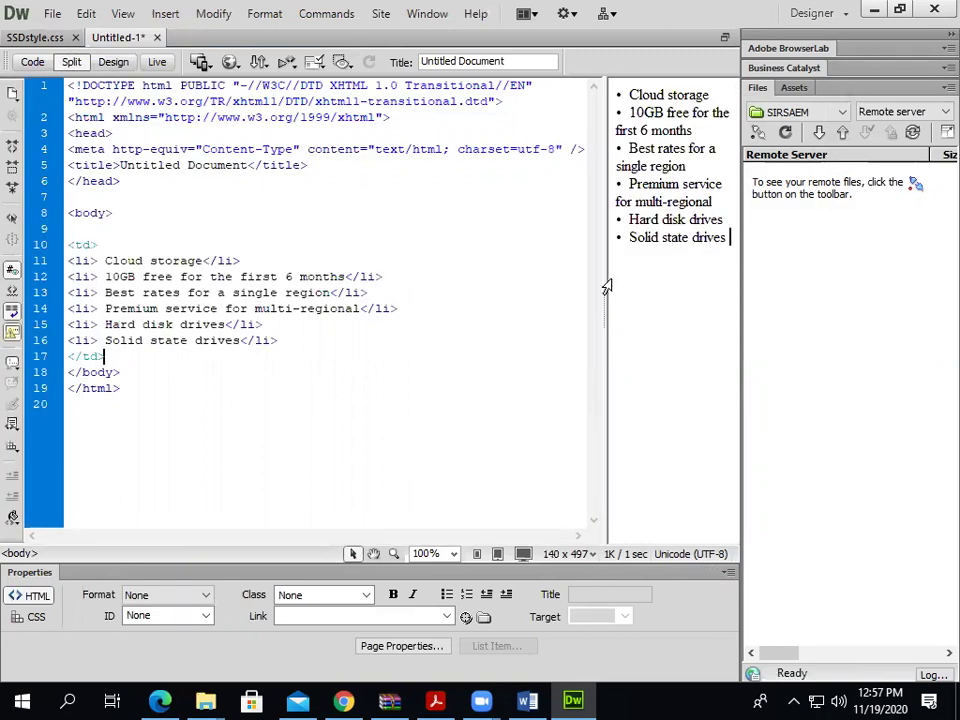
drag(603, 267, 480, 268)
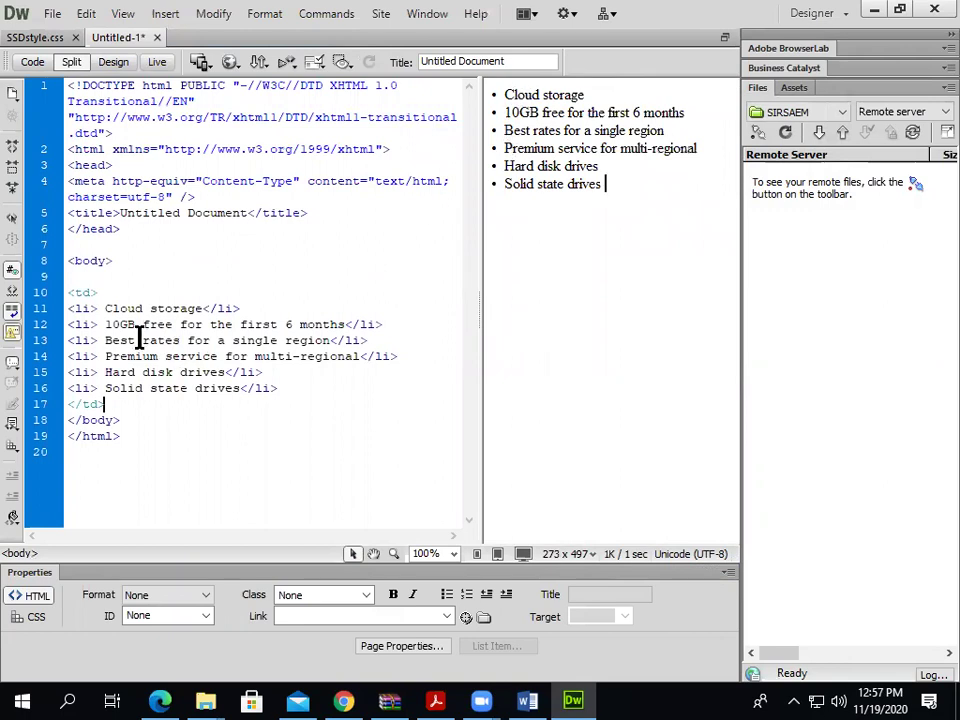
Insert an opening <ol type="1"> tag on a new line directly below the <td> tag
click(104, 294)
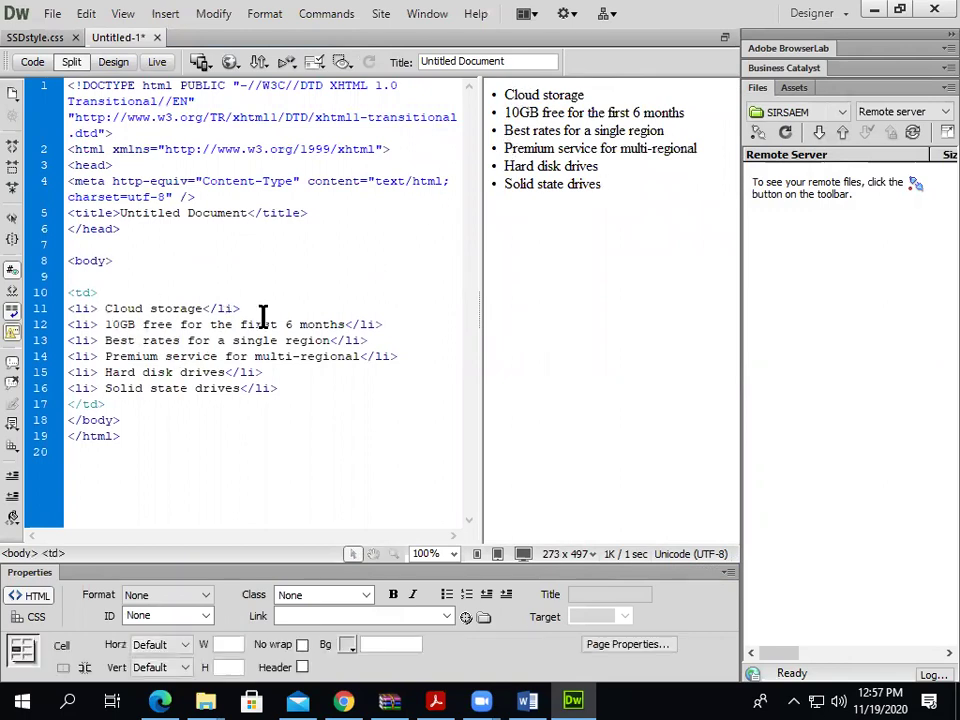
key(Return)
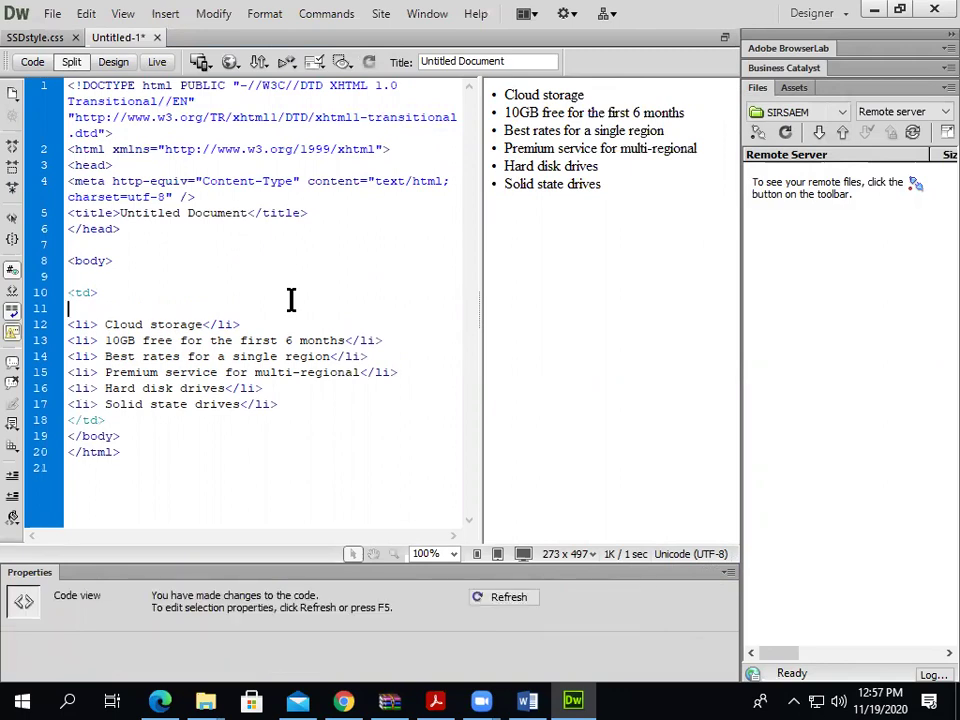
text(<ol typ)
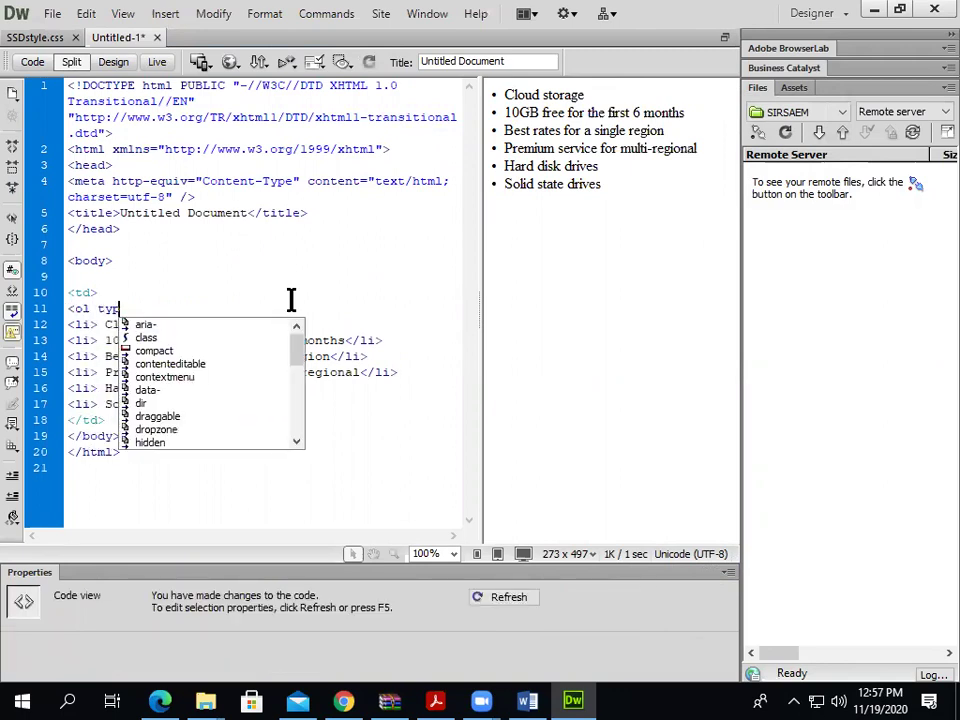
text(e=")
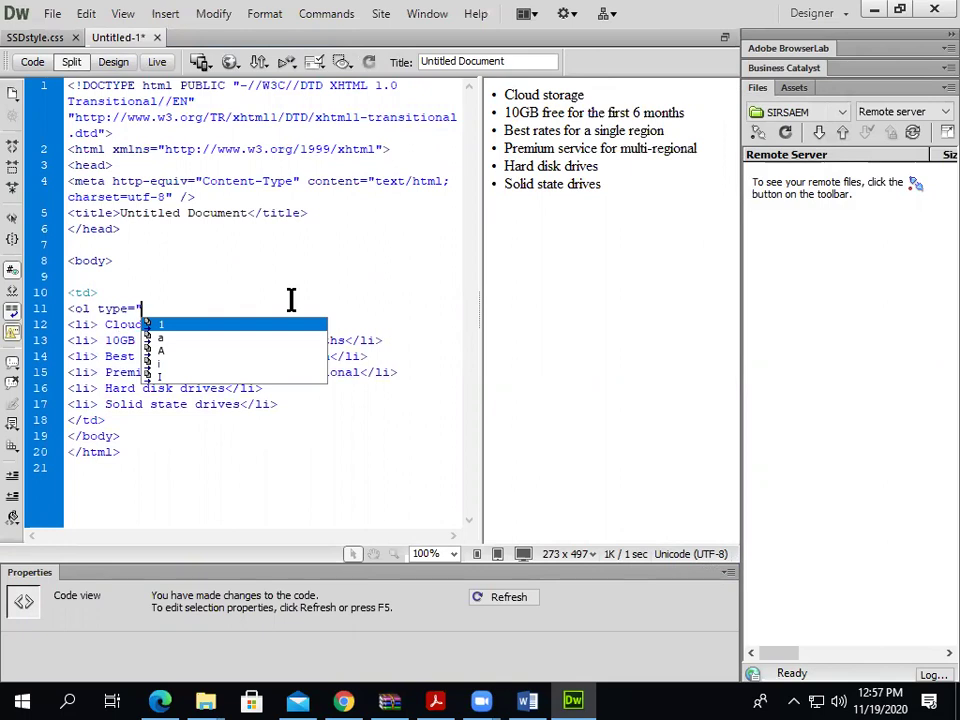
double_click(184, 323)
text(>)
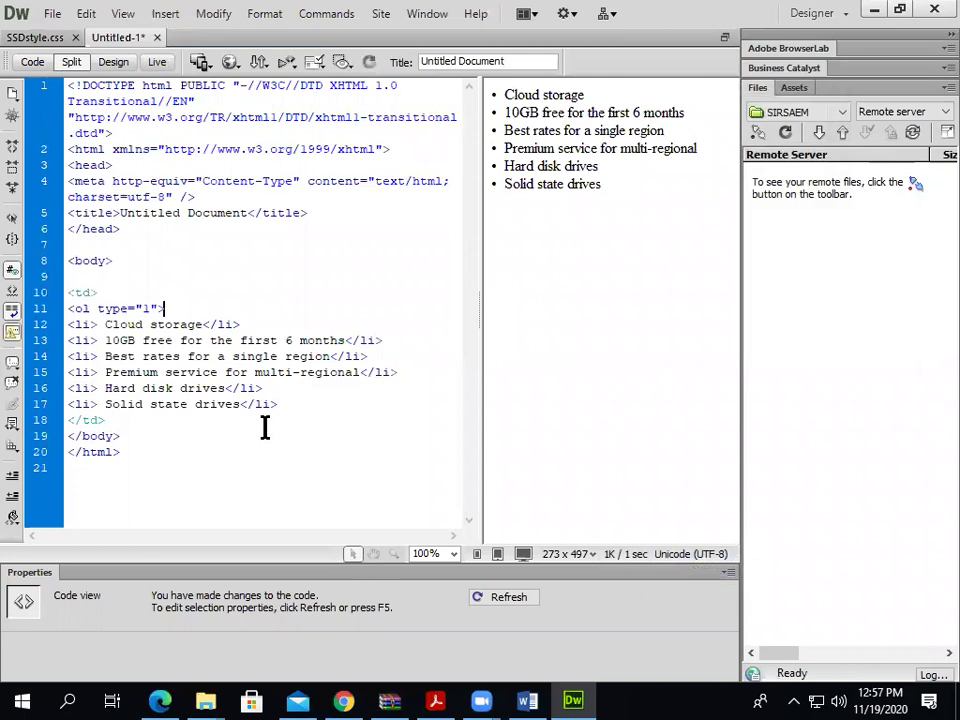
Close the ordered list with </ol> after the Solid state drives item and update the design preview
click(298, 406)
text(</ol>)
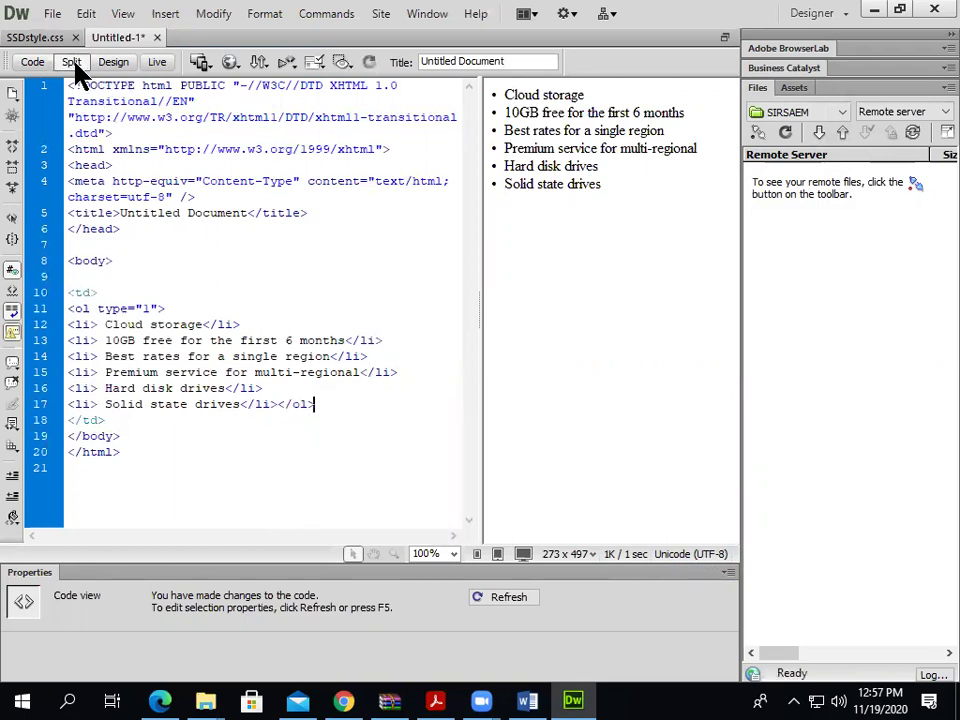
click(529, 214)
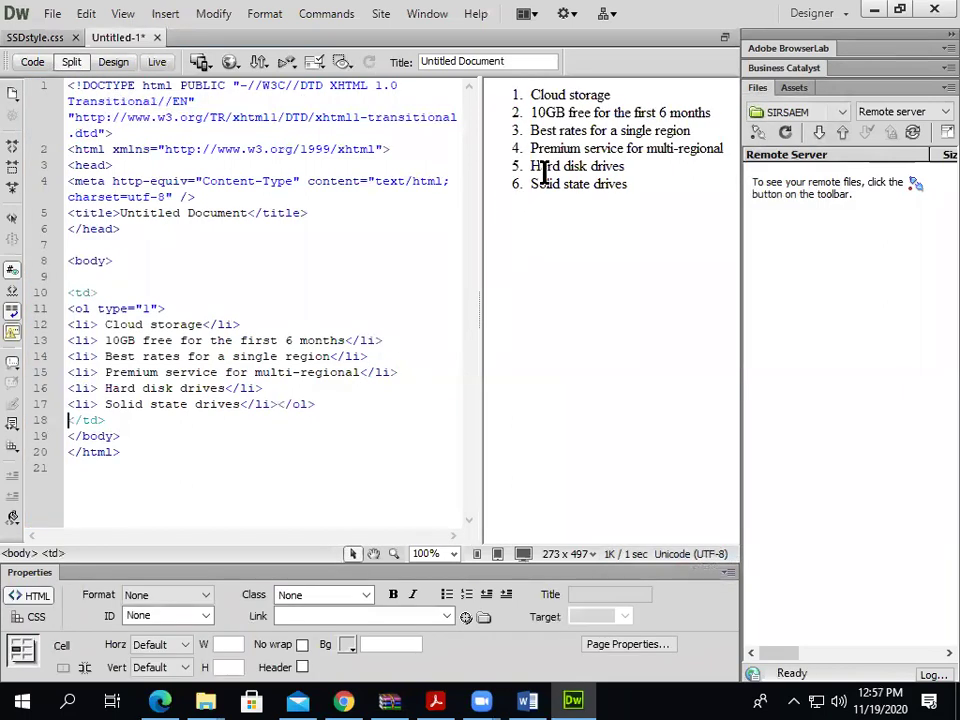
key(alt+Tab)
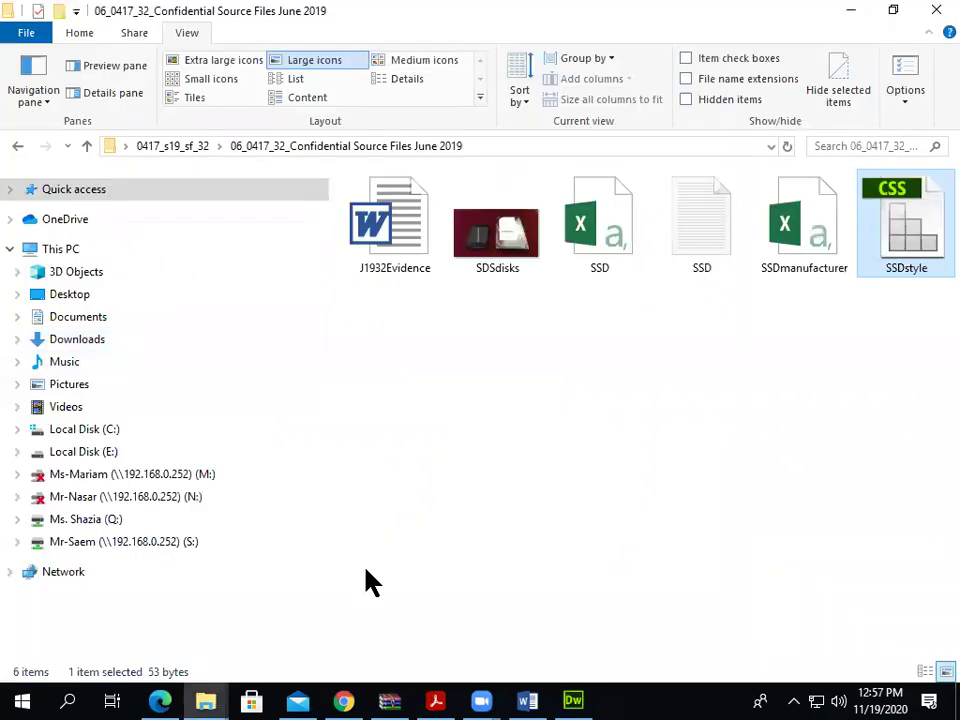
click(343, 700)
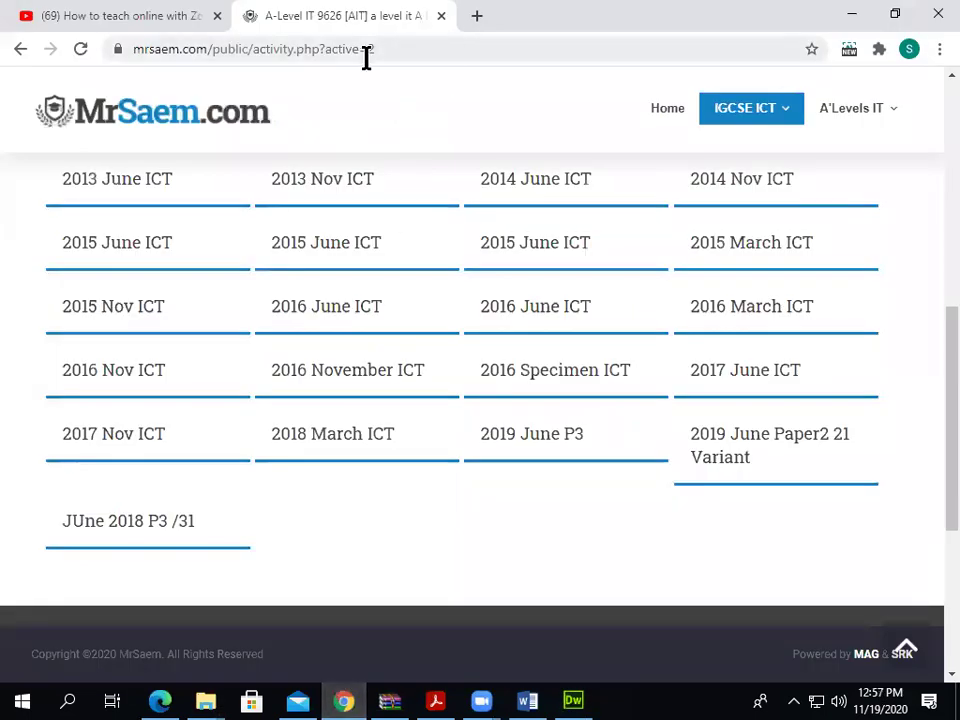
click(343, 692)
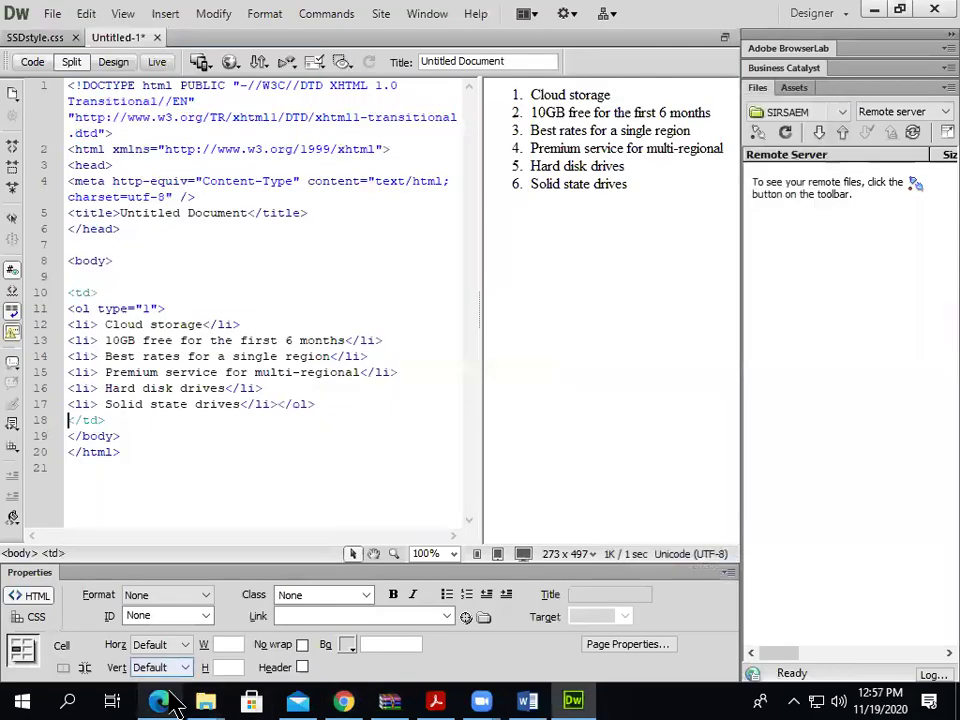
click(160, 698)
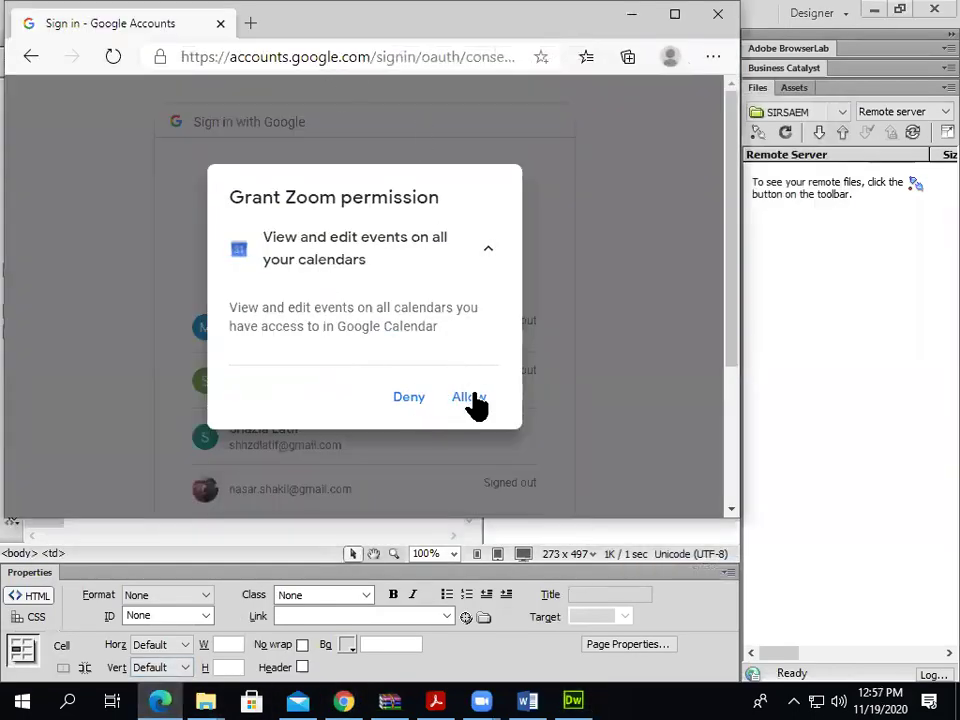
click(935, 12)
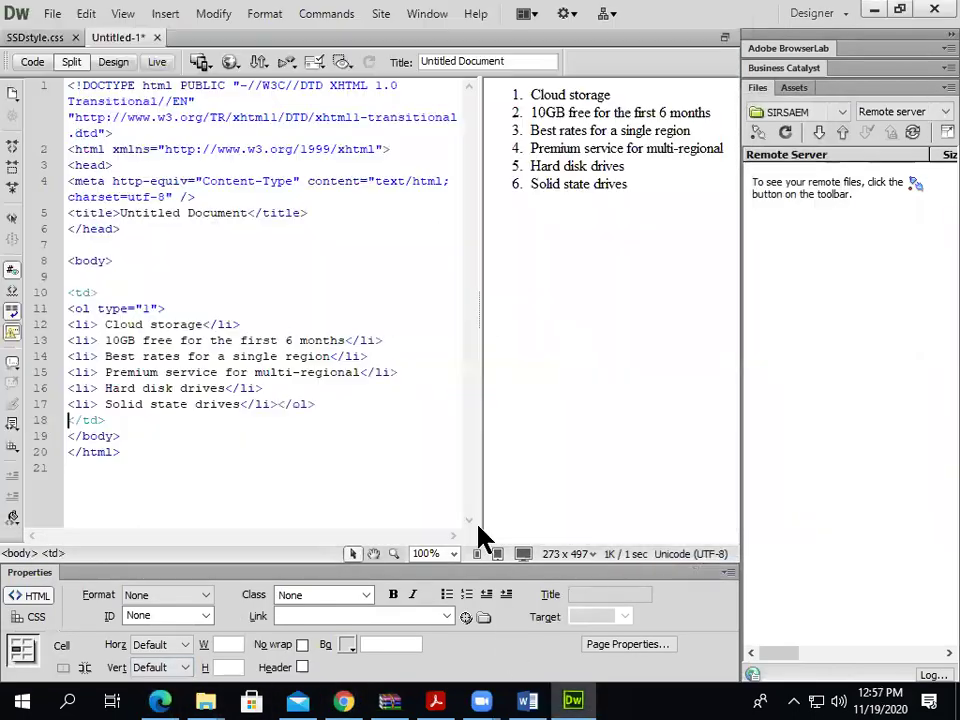
click(540, 392)
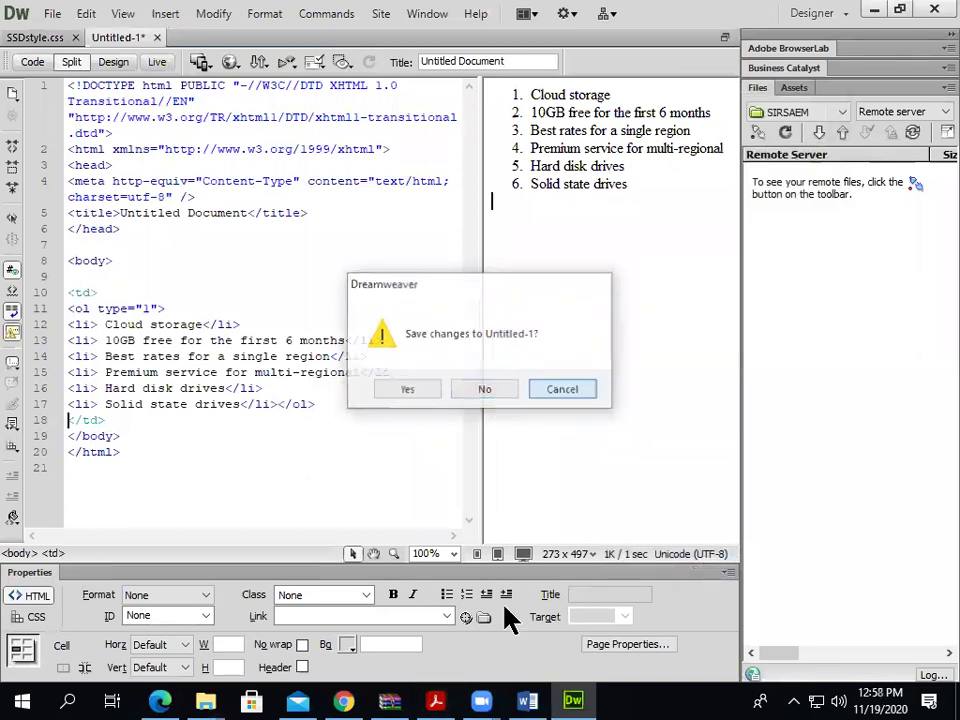
Check the nested items in the question paper PDF, and in Dreamweaver insert <ul type="circle"> on a new line below the Cloud storage item
click(435, 700)
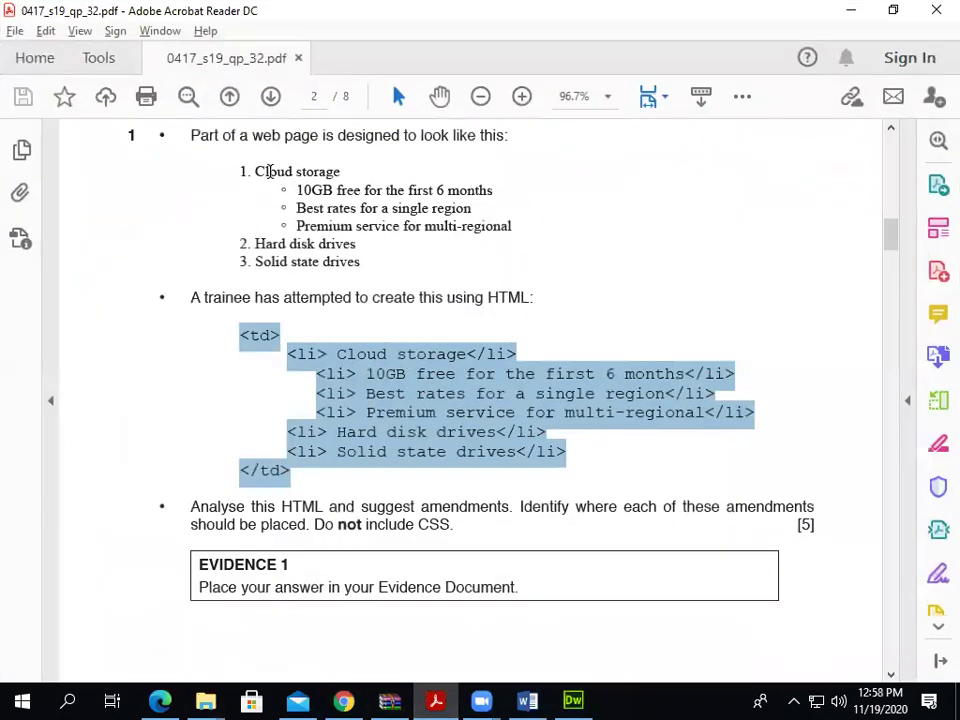
drag(297, 189, 338, 222)
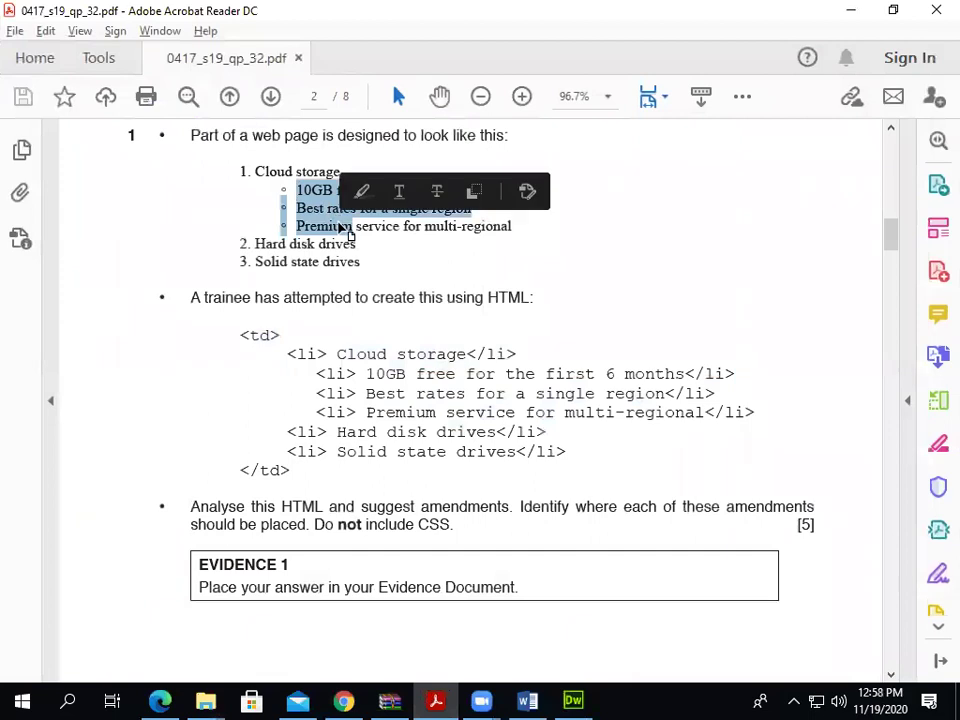
key(alt+Tab)
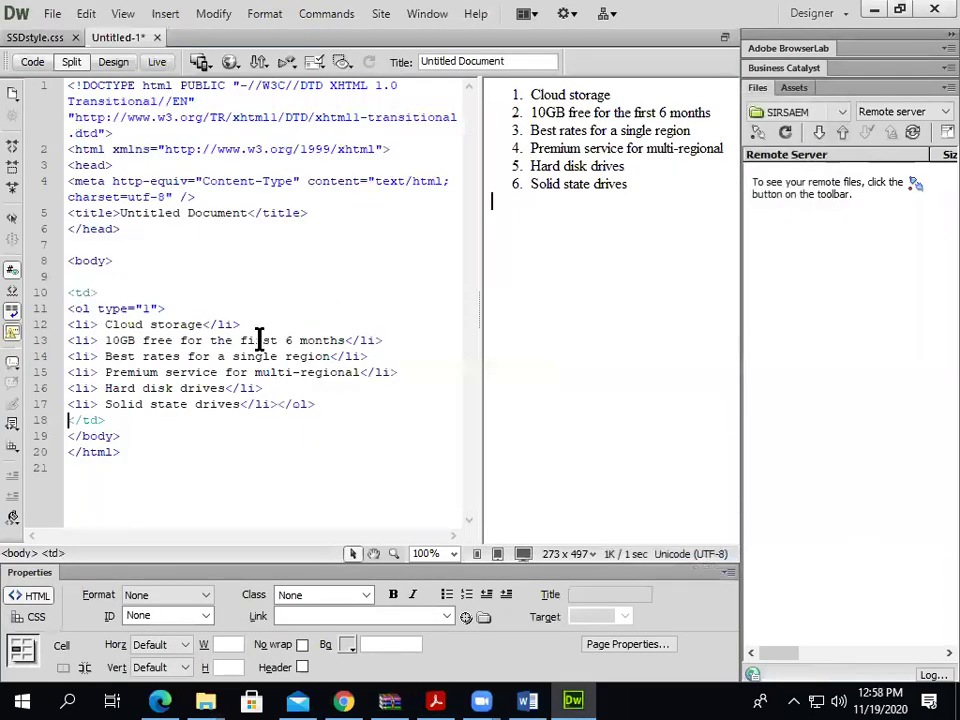
click(248, 325)
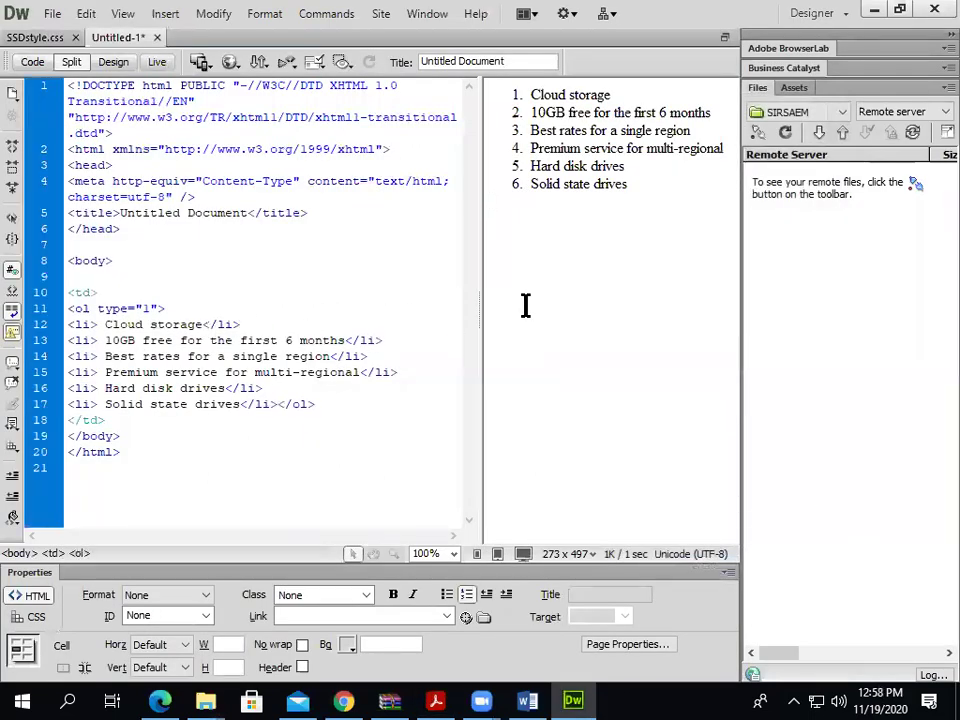
key(Return)
text(<ul)
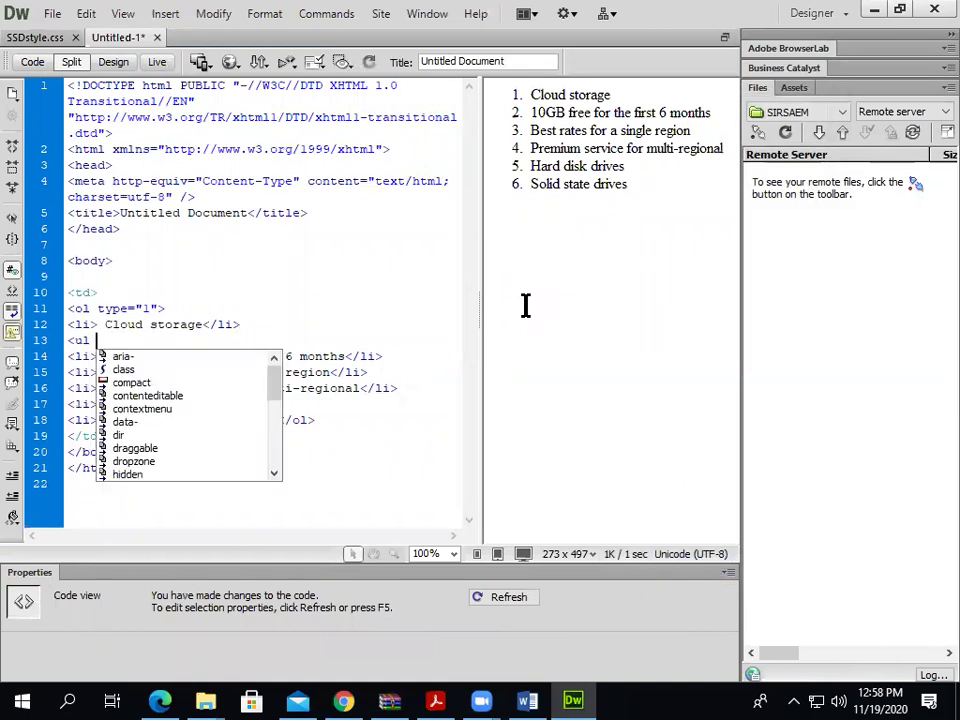
text( type)
key(Return)
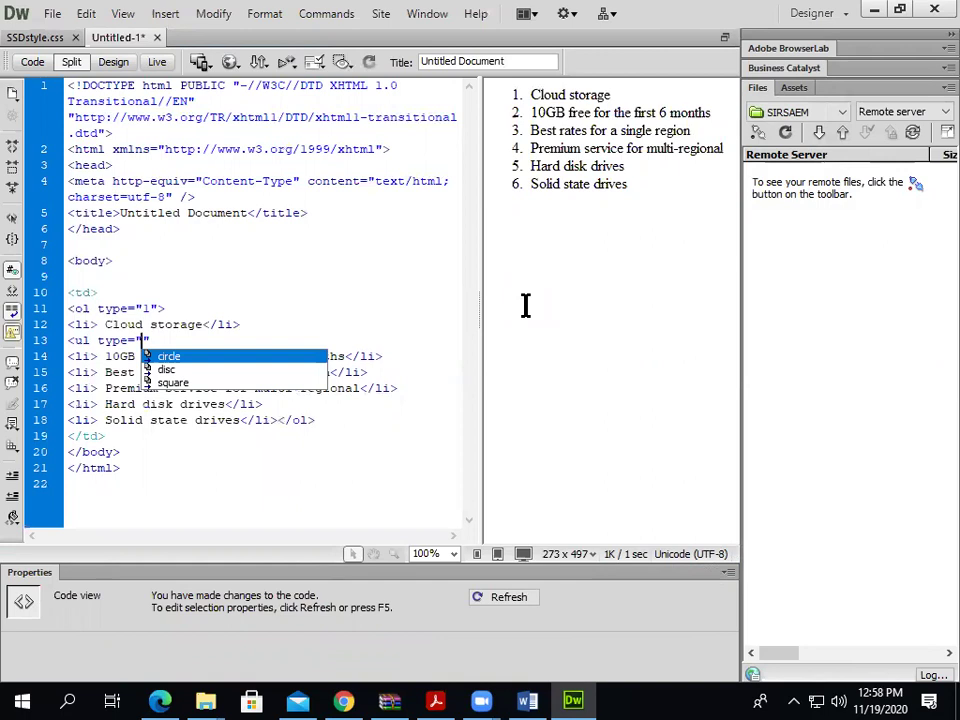
key(Return)
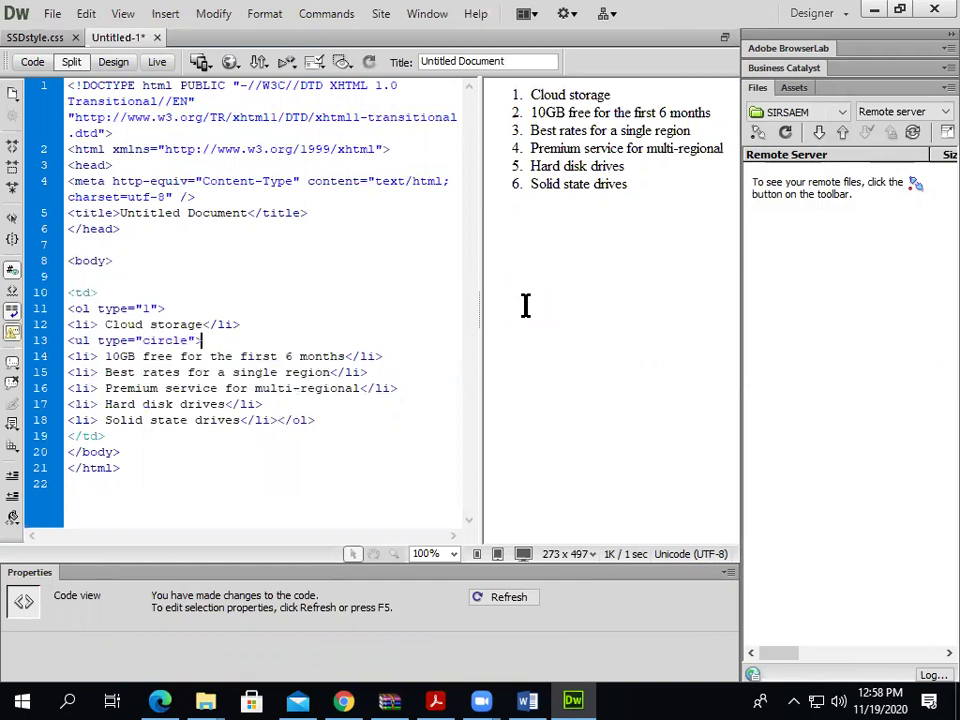
Close the nested list with </ul> after the Premium service item and update the preview in a wider design pane
click(407, 389)
text(</ul>)
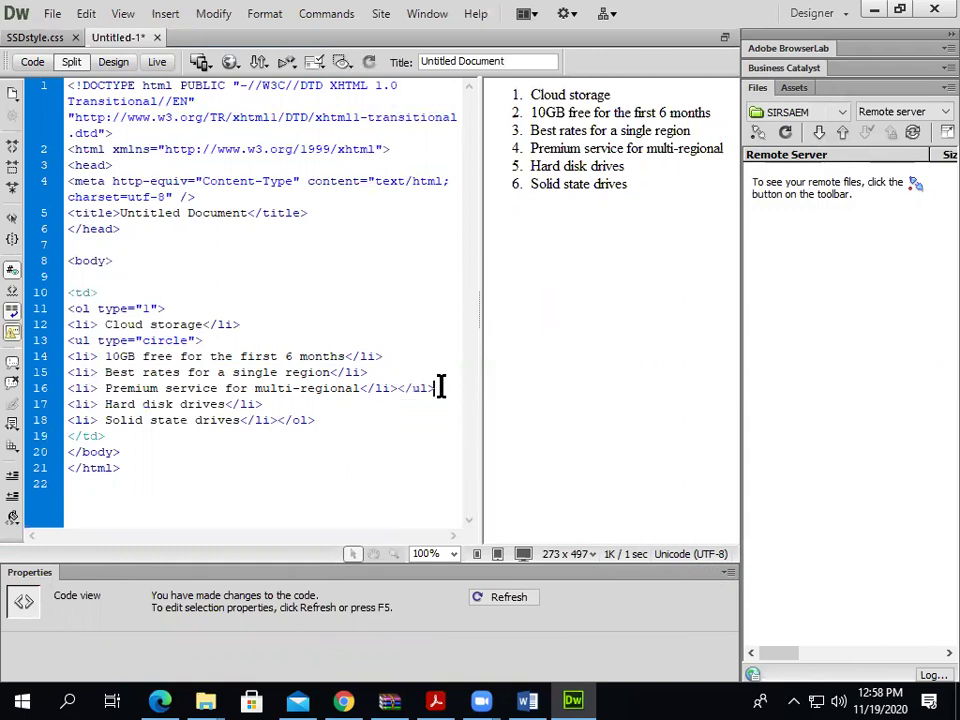
click(563, 240)
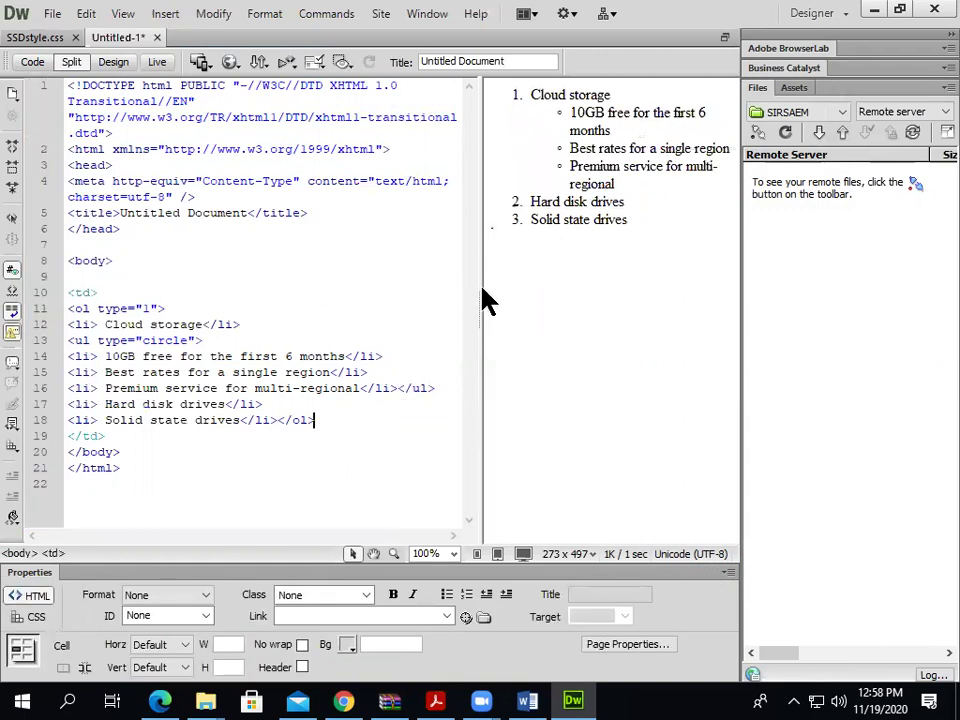
drag(480, 285, 432, 279)
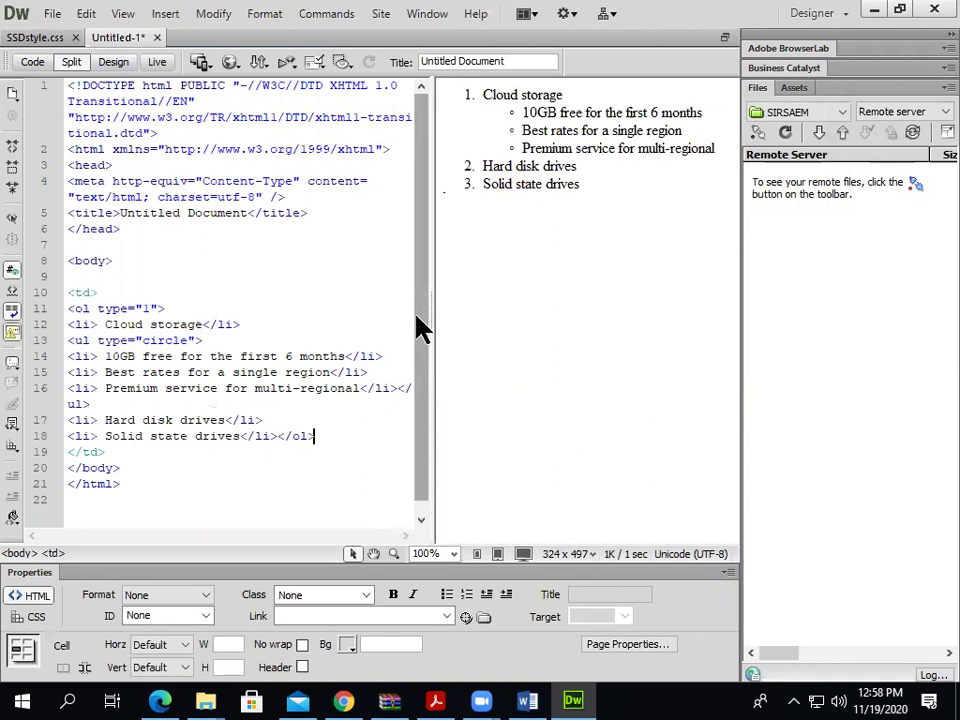
Compare the amended list code and its preview with the target list and trainee's HTML in question 1 of the PDF
click(283, 368)
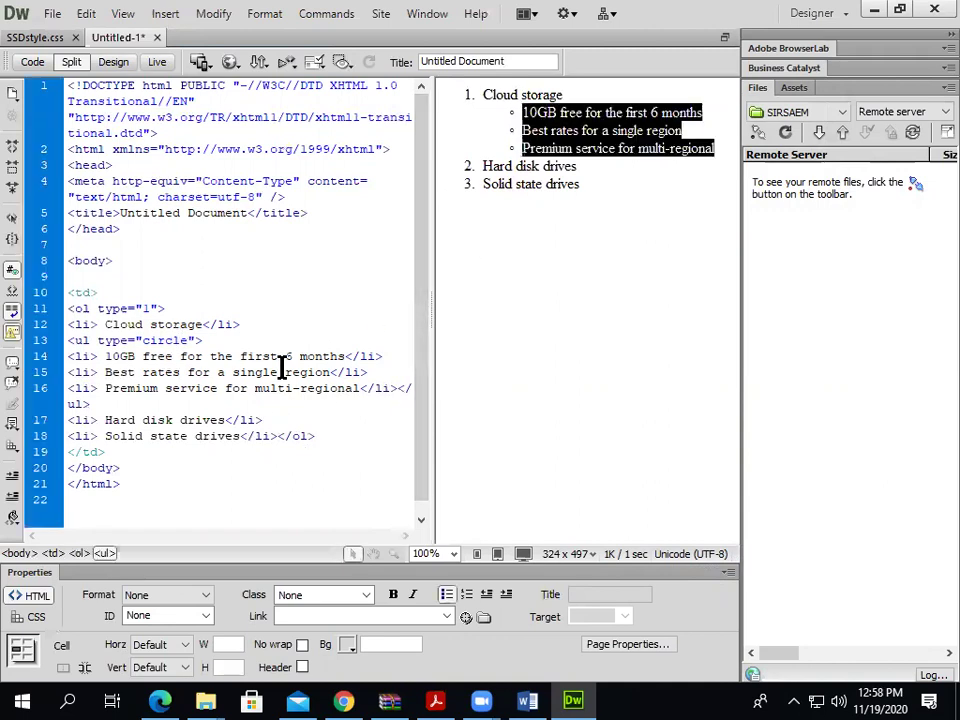
click(335, 410)
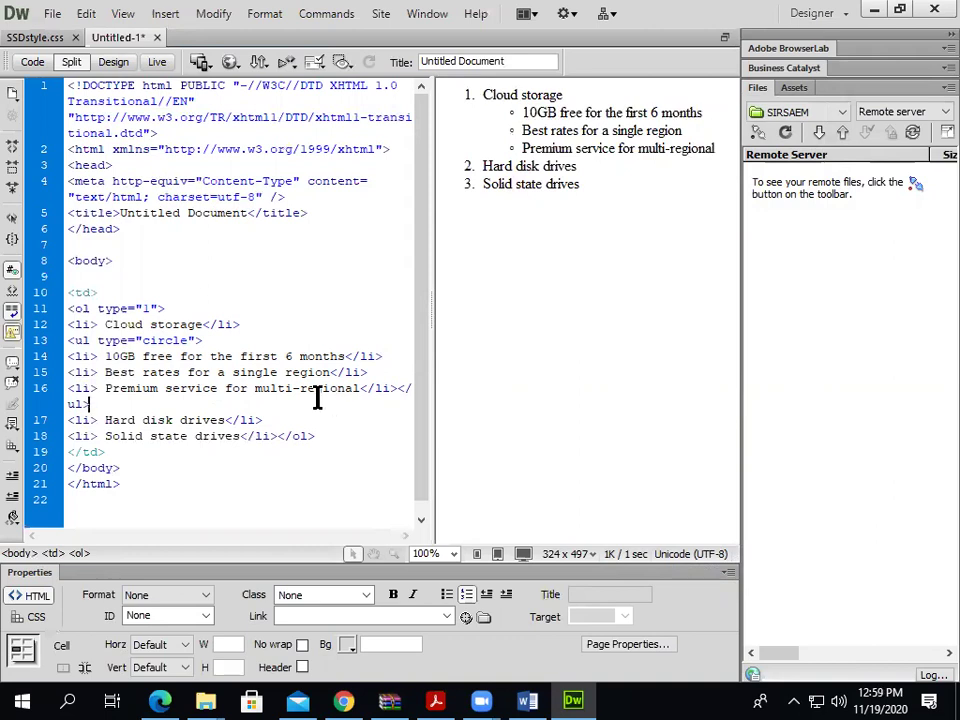
key(alt+Tab)
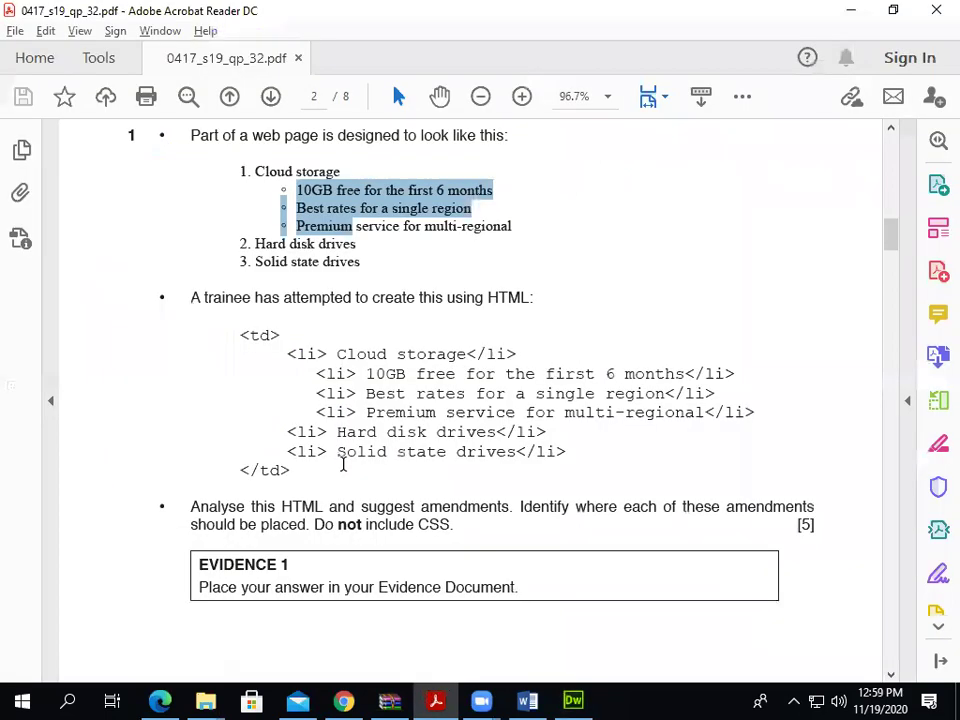
key(alt+Tab)
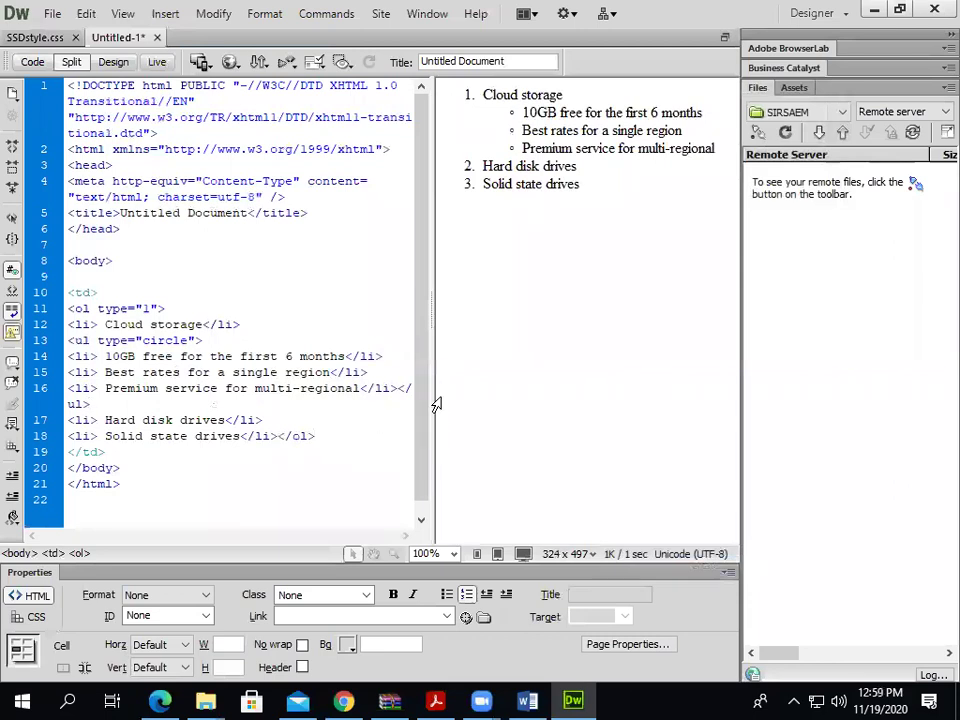
drag(433, 394, 435, 395)
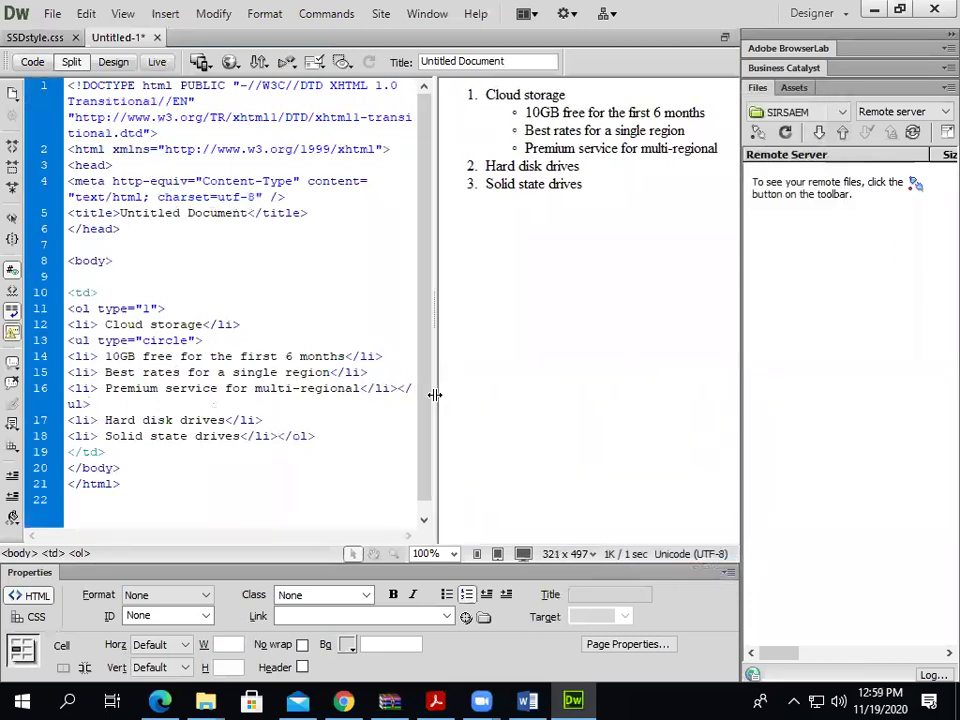
key(alt+Tab)
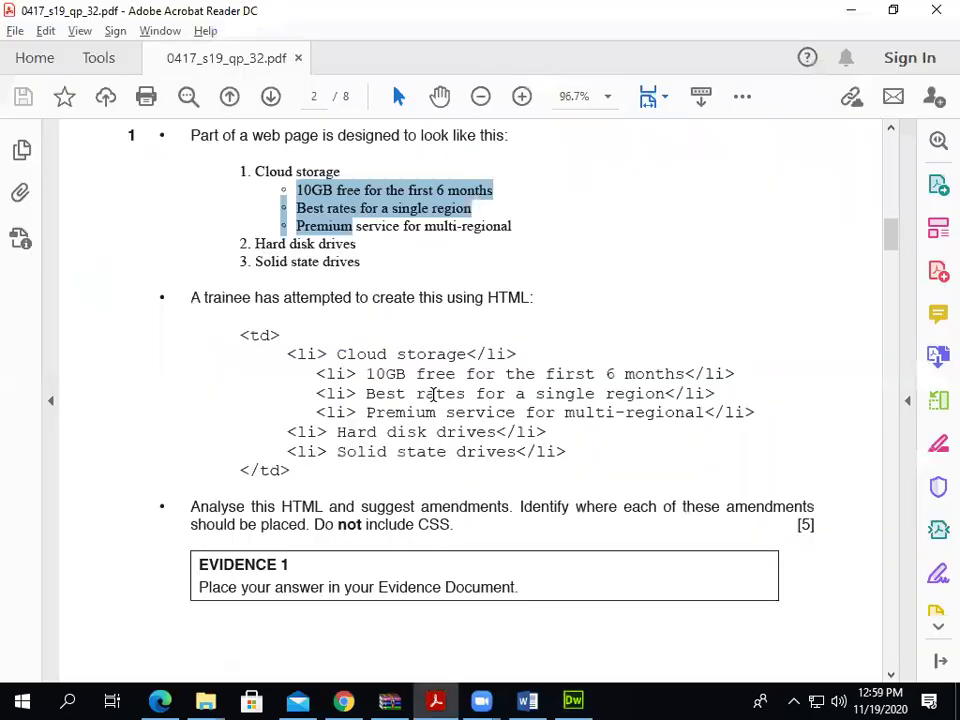
key(alt+Tab)
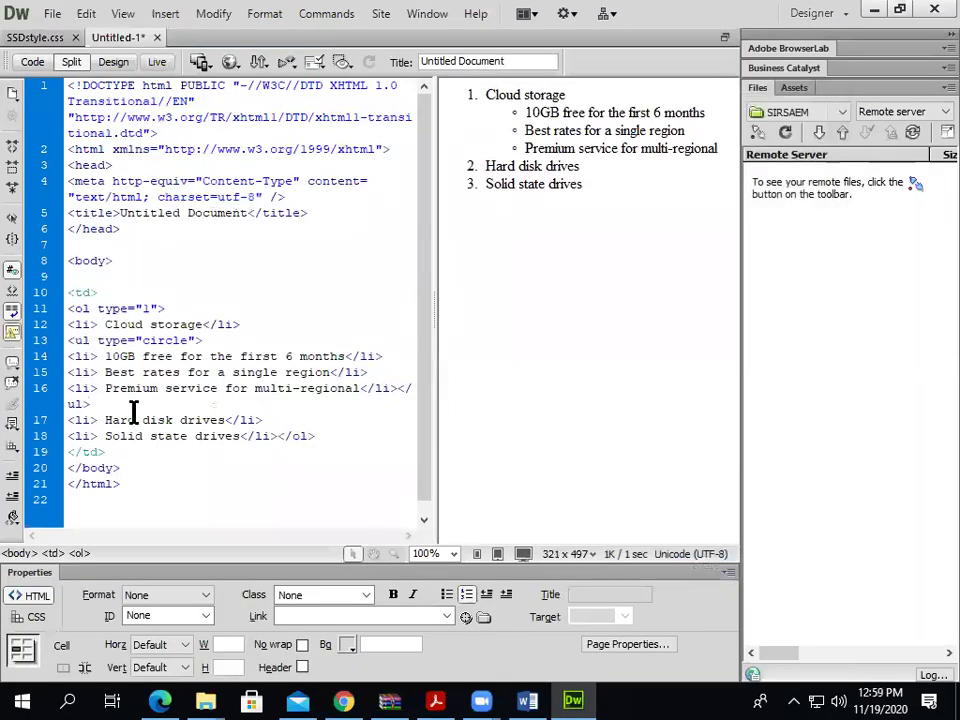
click(120, 381)
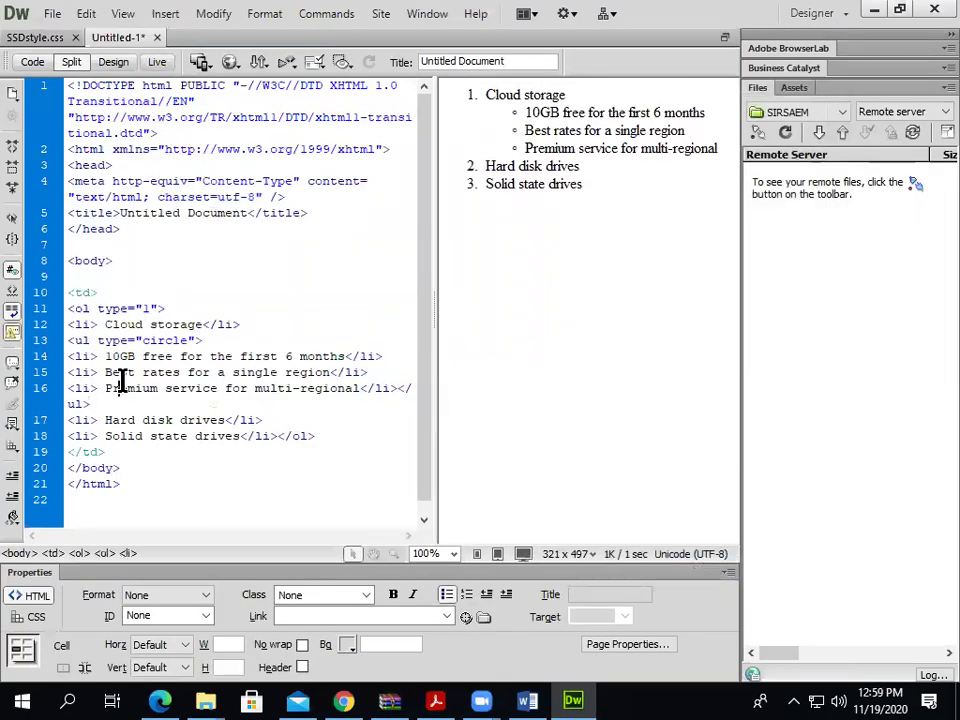
key(alt+Tab)
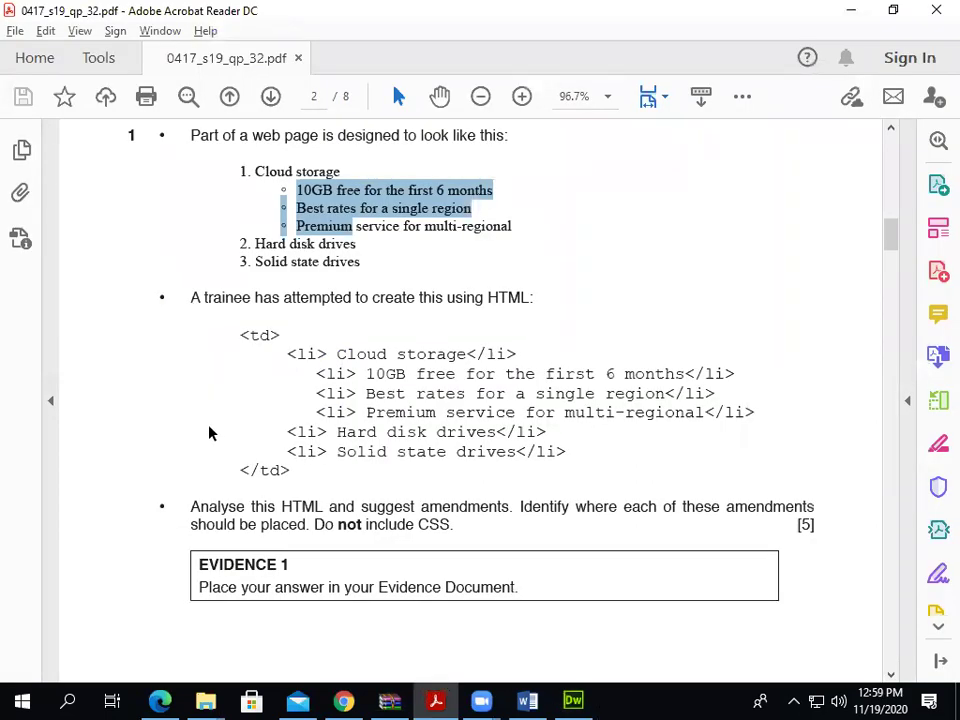
scroll(210, 432, down, 1)
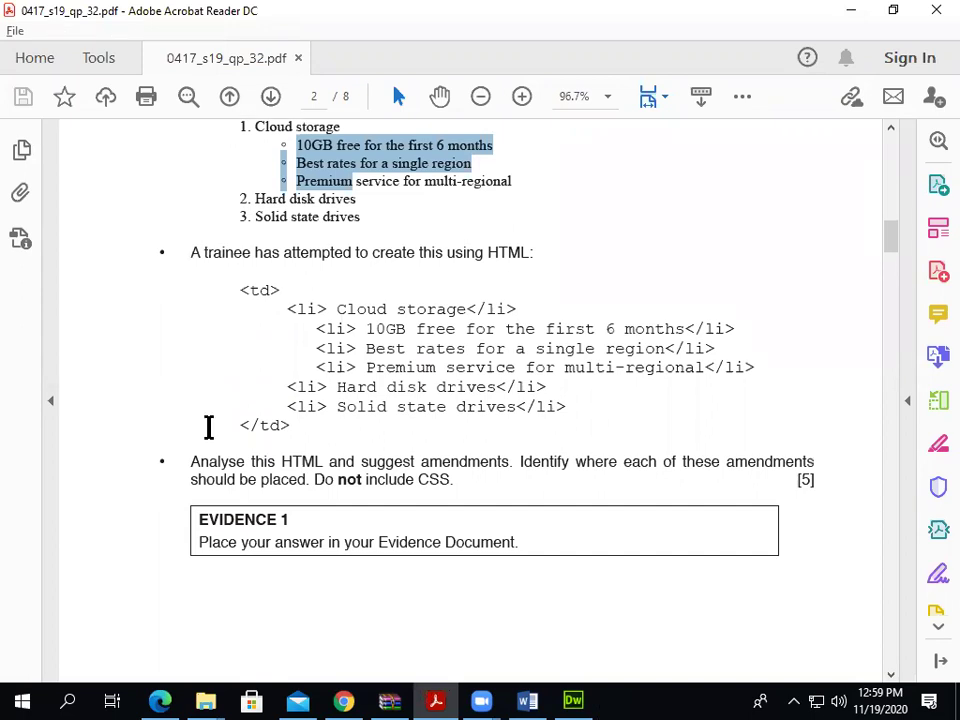
key(alt+Tab)
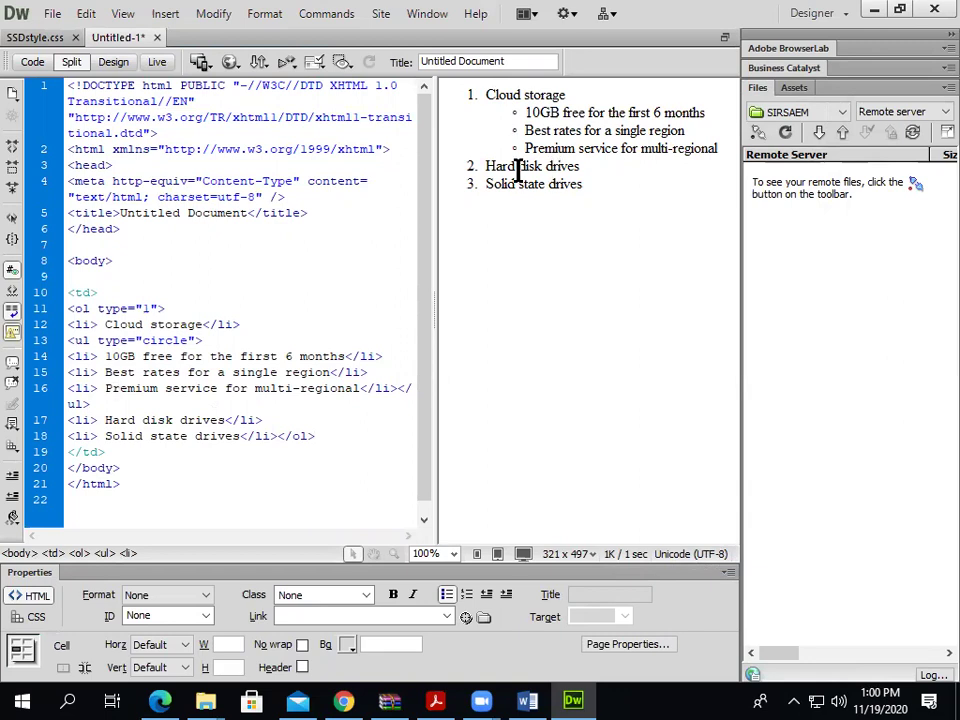
Return to the question paper PDF and go to question 2 on page 3 about the web development layers
key(alt+Tab)
scroll(477, 428, down, 3)
scroll(477, 428, down, 12)
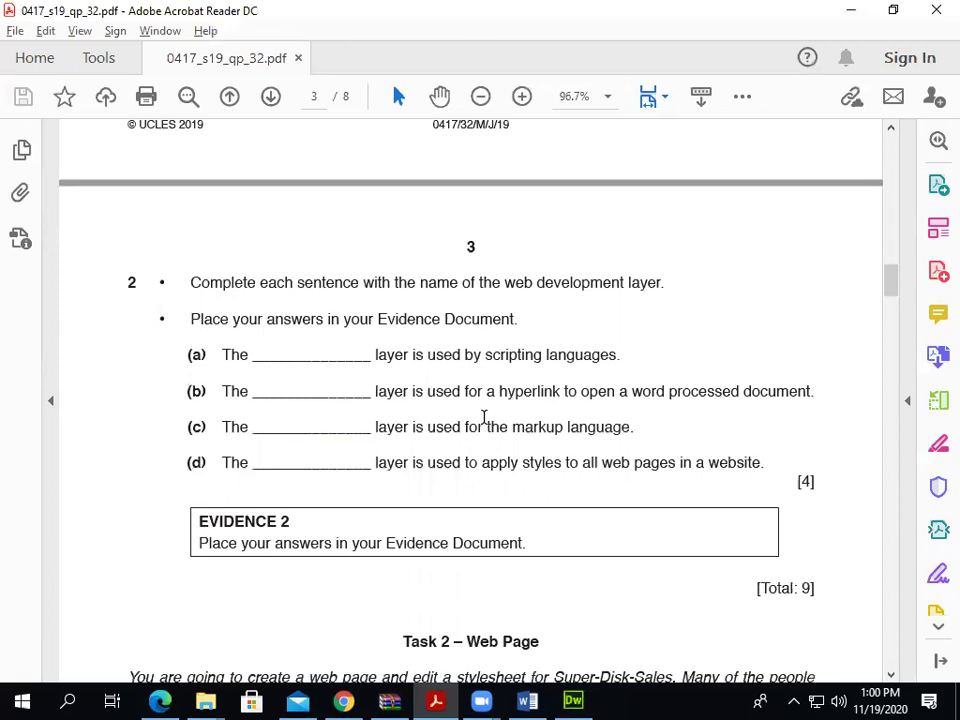
Read sentences (a) to (d) of question 2 about which web development layer completes each one
scroll(483, 420, down, 1)
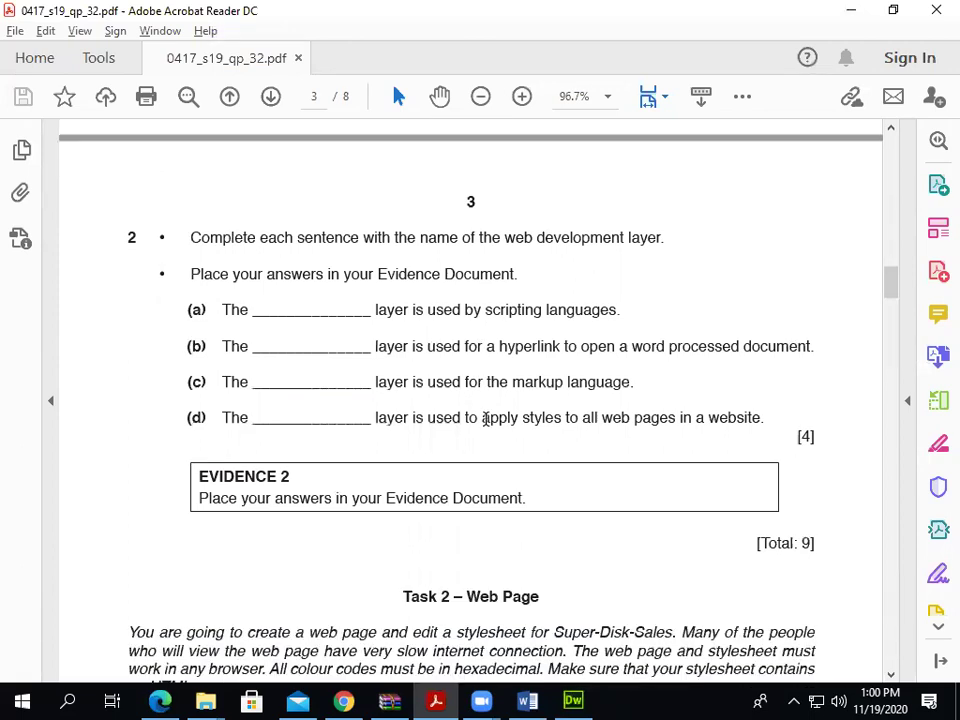
scroll(485, 420, down, 1)
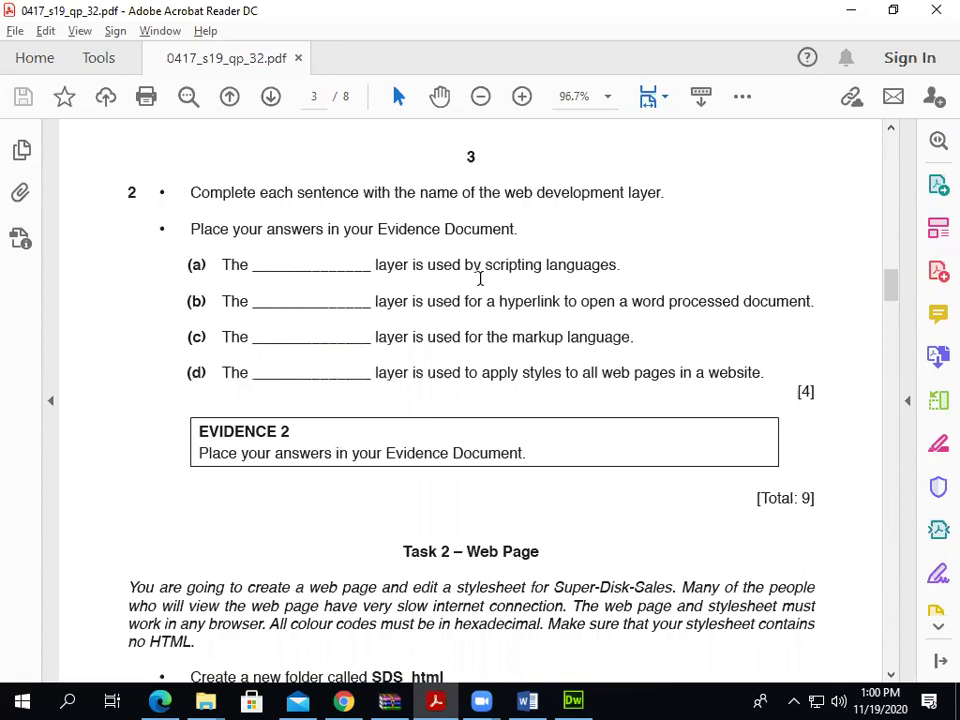
drag(618, 266, 575, 266)
click(373, 264)
drag(408, 301, 262, 301)
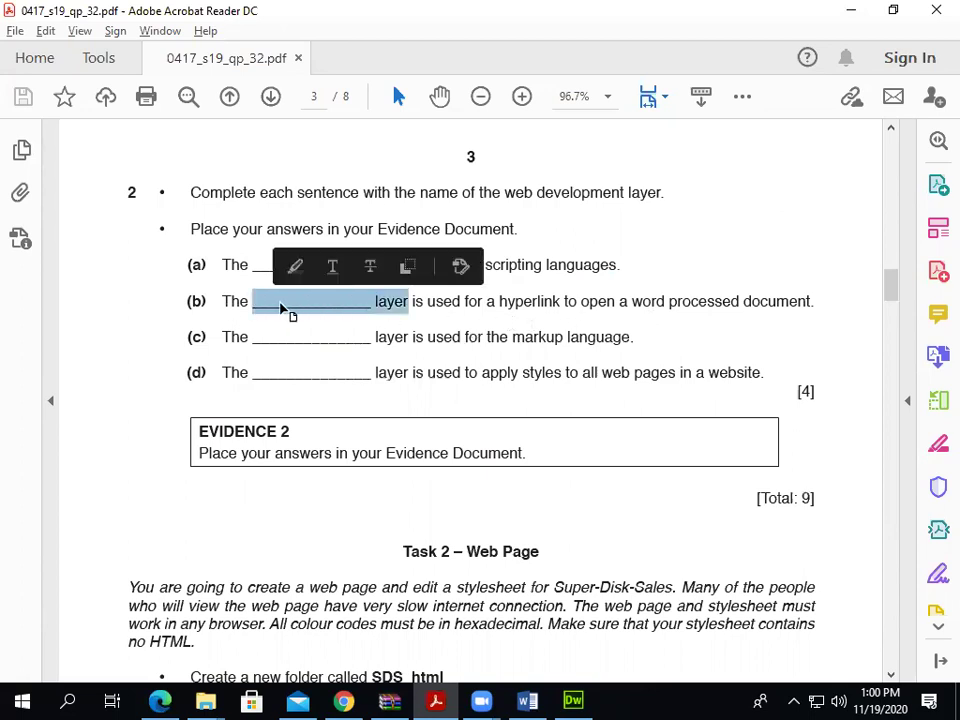
click(279, 303)
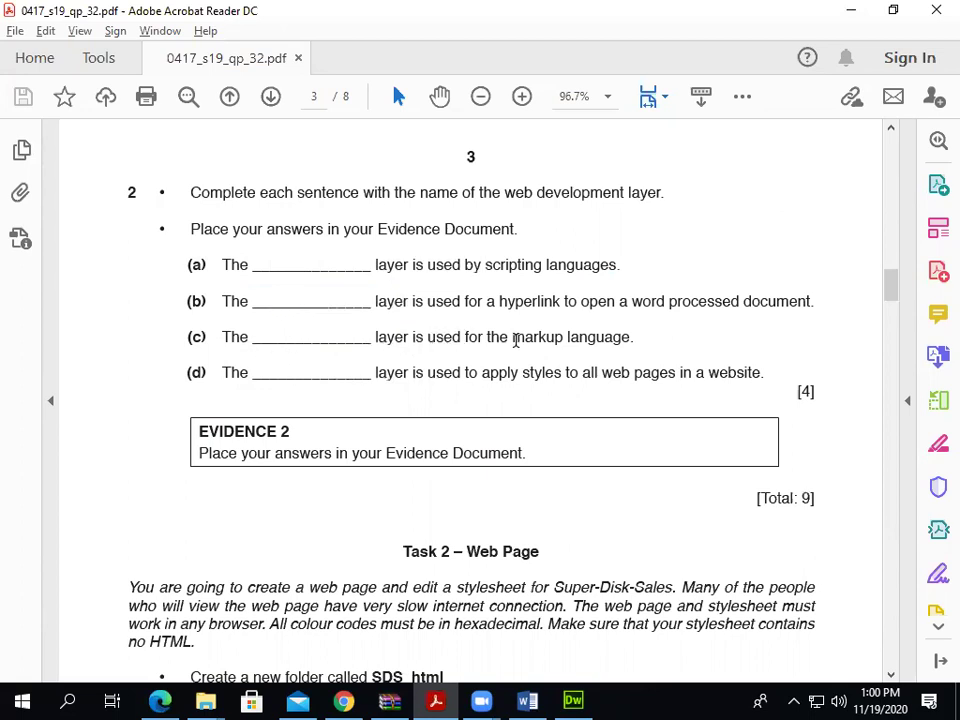
click(604, 340)
drag(378, 345, 222, 340)
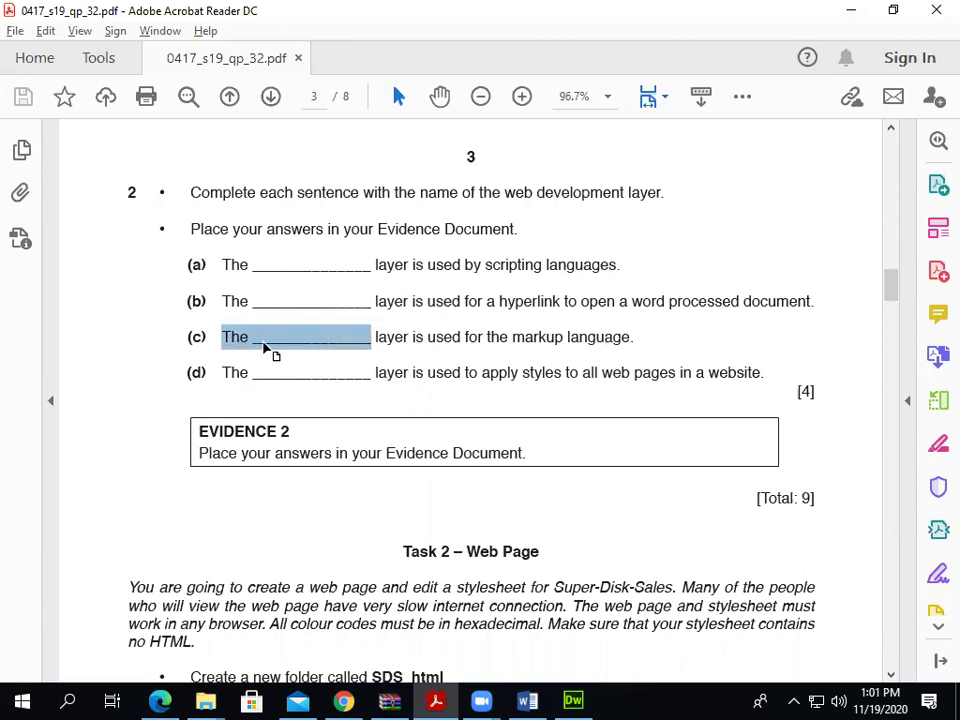
click(252, 430)
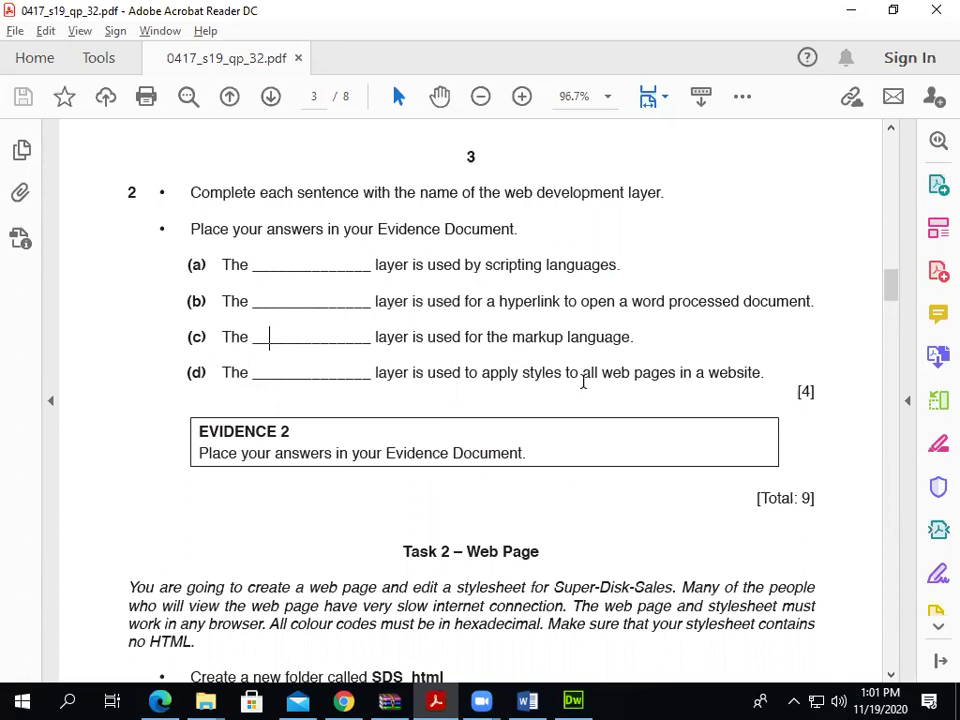
drag(408, 372, 273, 387)
click(273, 387)
Switch to the J1932Evidence document in Word and check the Evidence 2 answer lines (a) to (d) against question 2 in the PDF
click(527, 701)
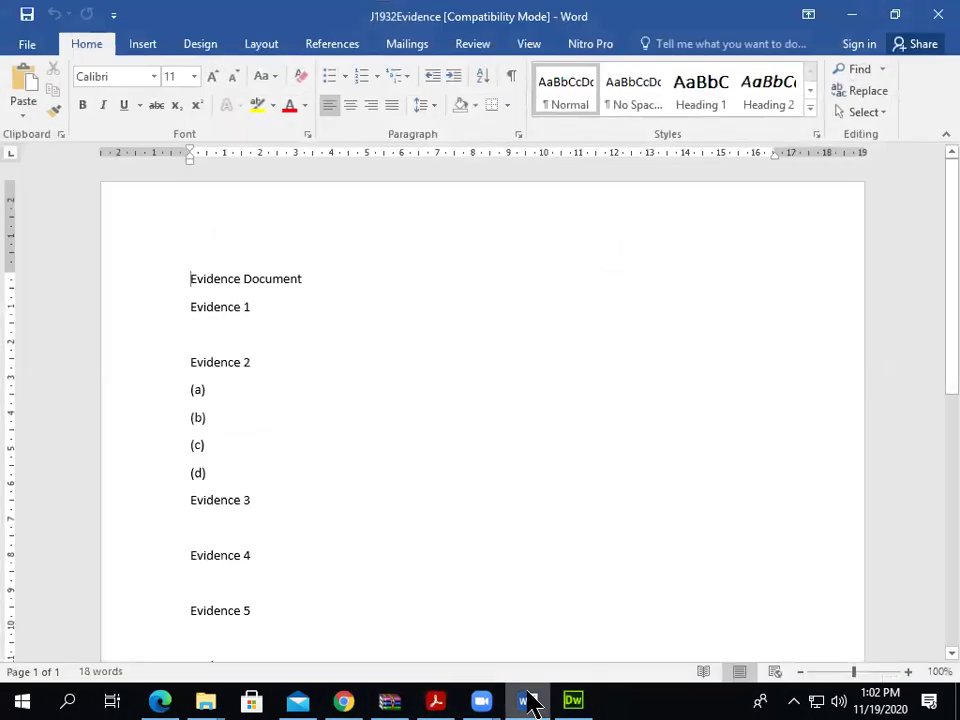
click(216, 417)
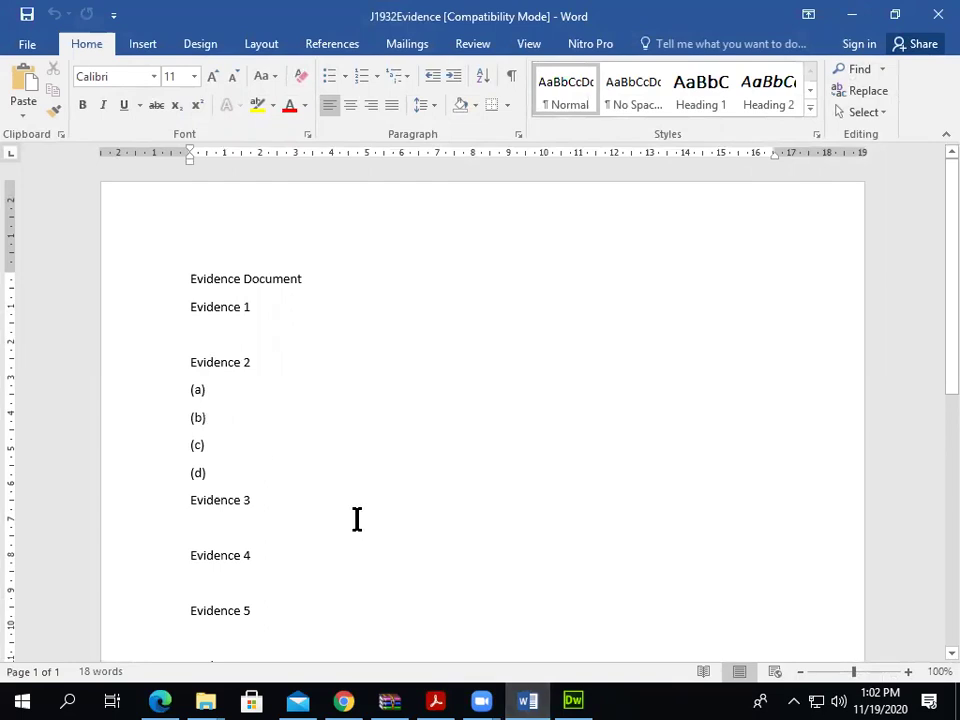
click(527, 701)
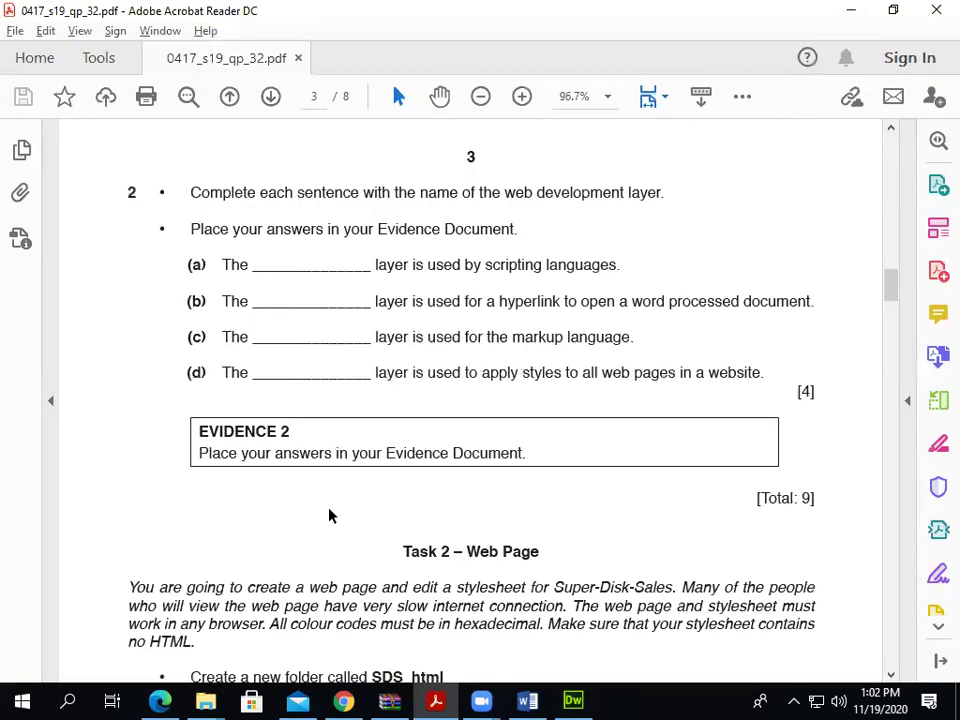
key(alt+Tab)
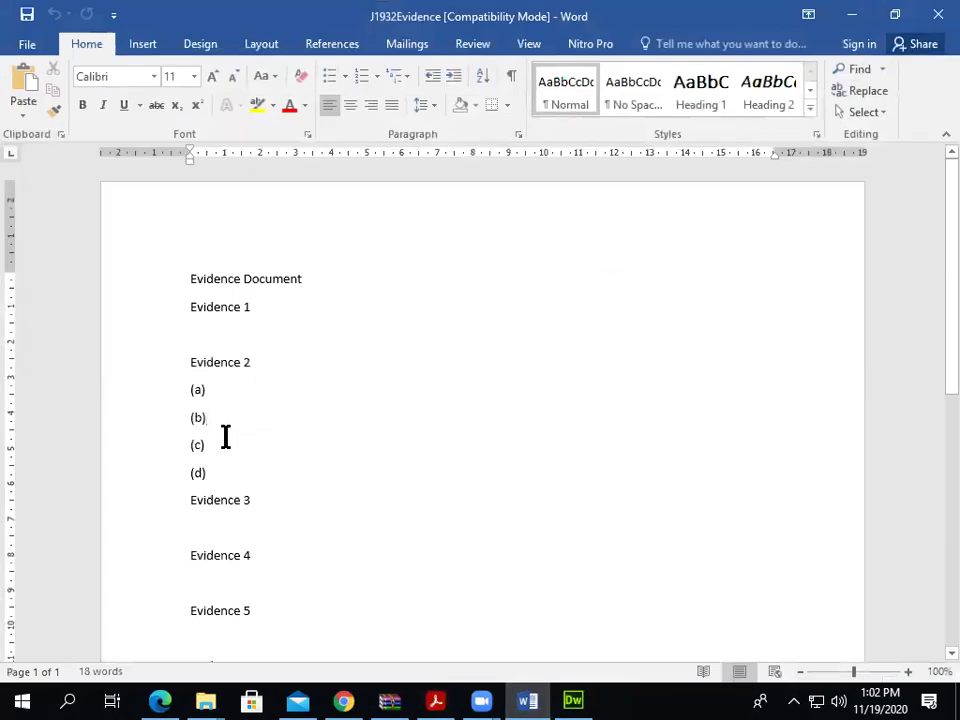
click(530, 701)
Go to Task 2 – Web Page in the question paper PDF and read the introduction, including the slow internet connection requirement
scroll(437, 527, down, 5)
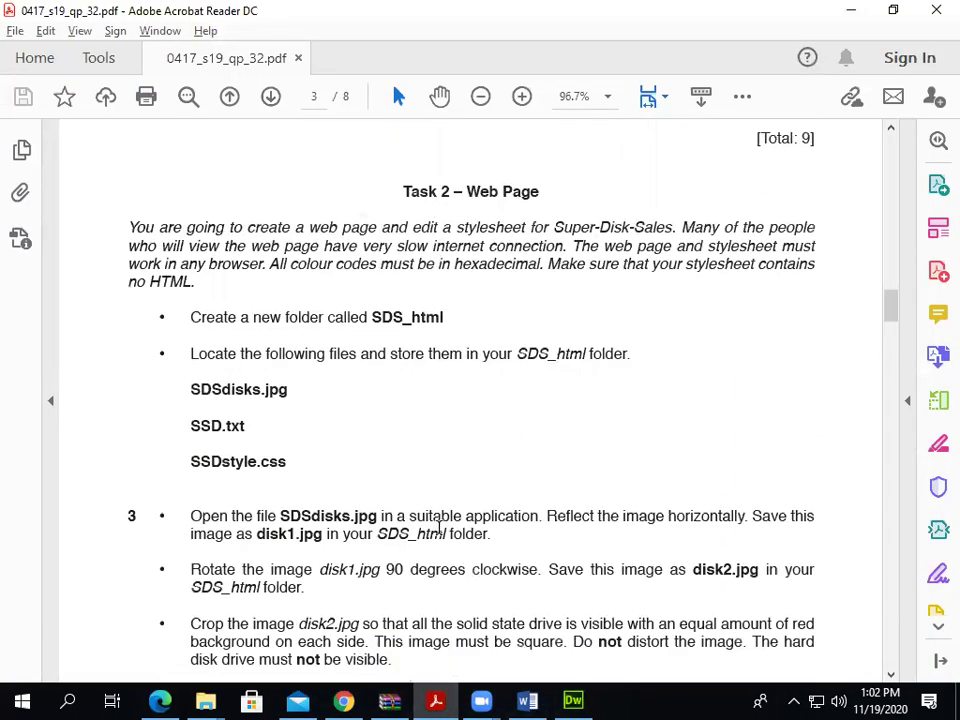
scroll(763, 313, down, 1)
scroll(512, 138, up, 2)
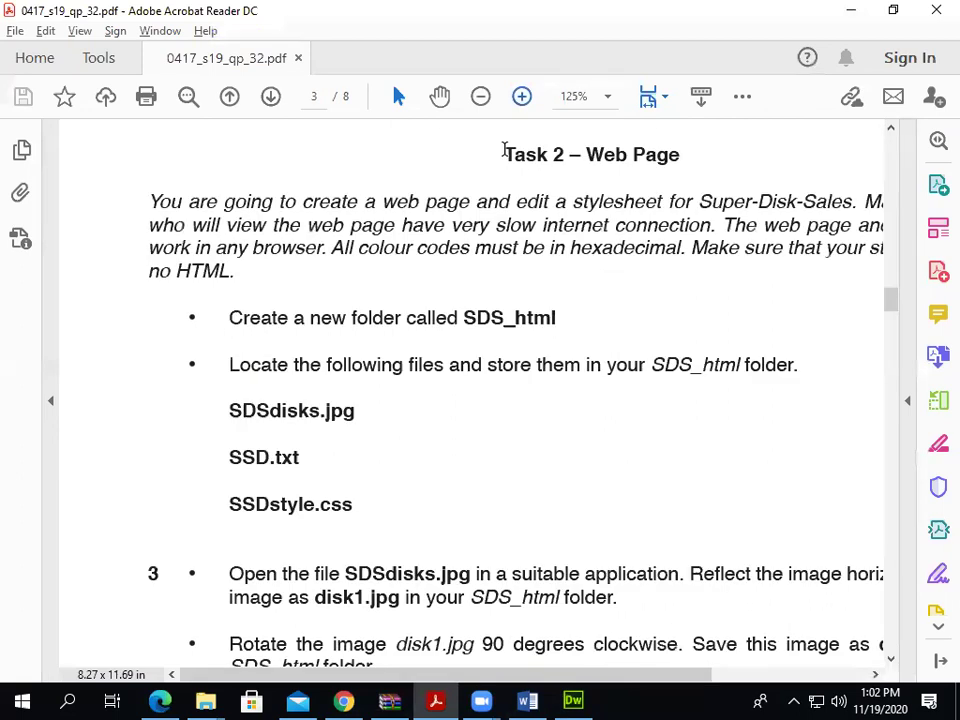
drag(497, 681, 595, 695)
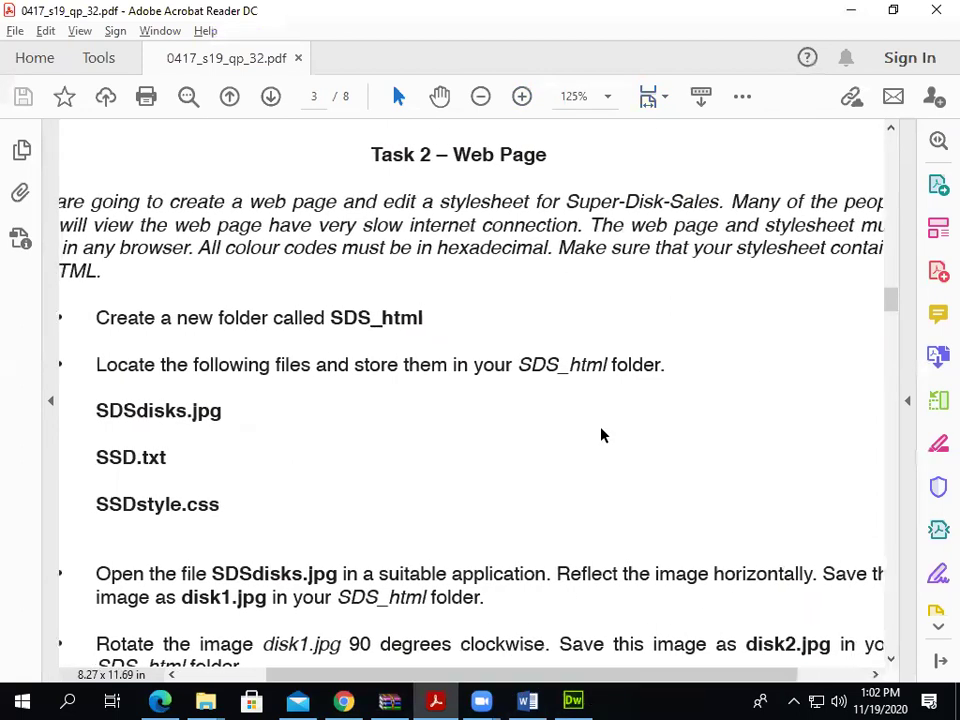
click(481, 96)
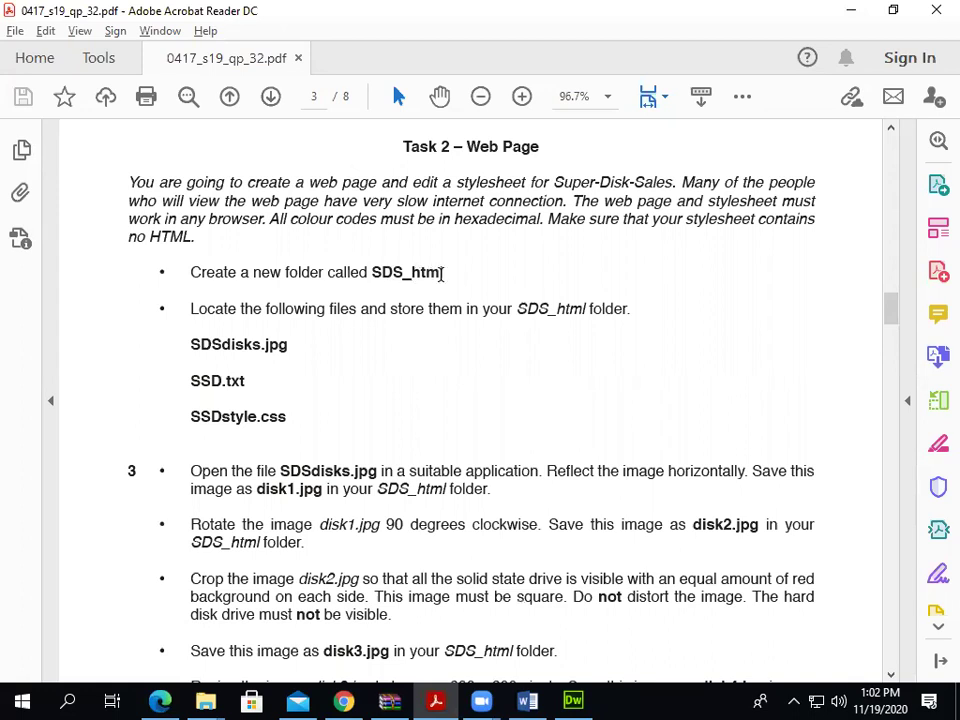
drag(397, 201, 533, 206)
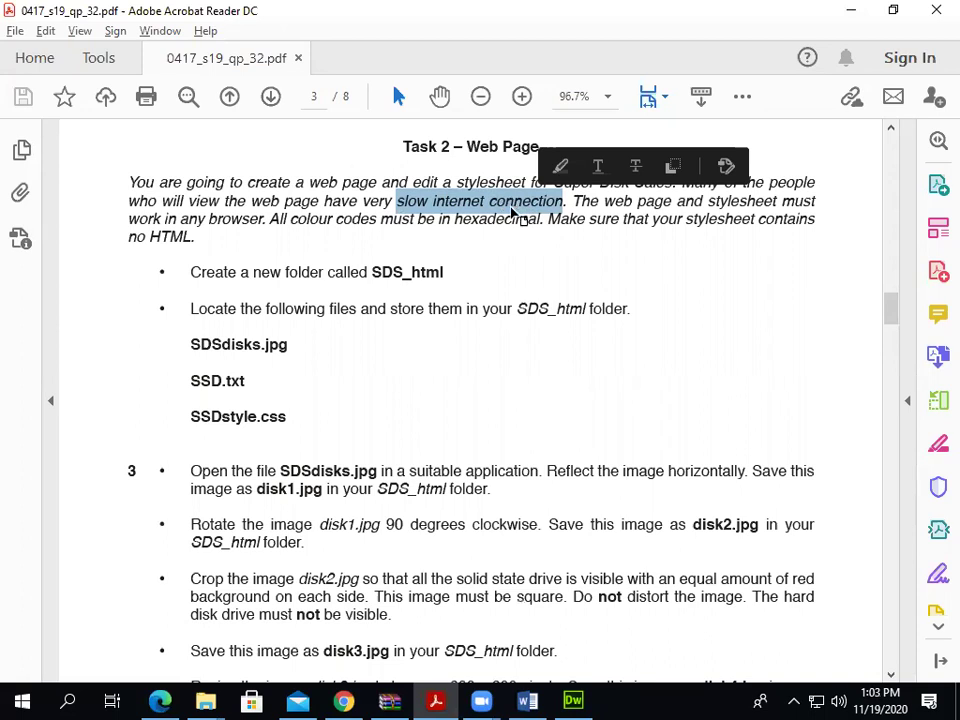
click(549, 221)
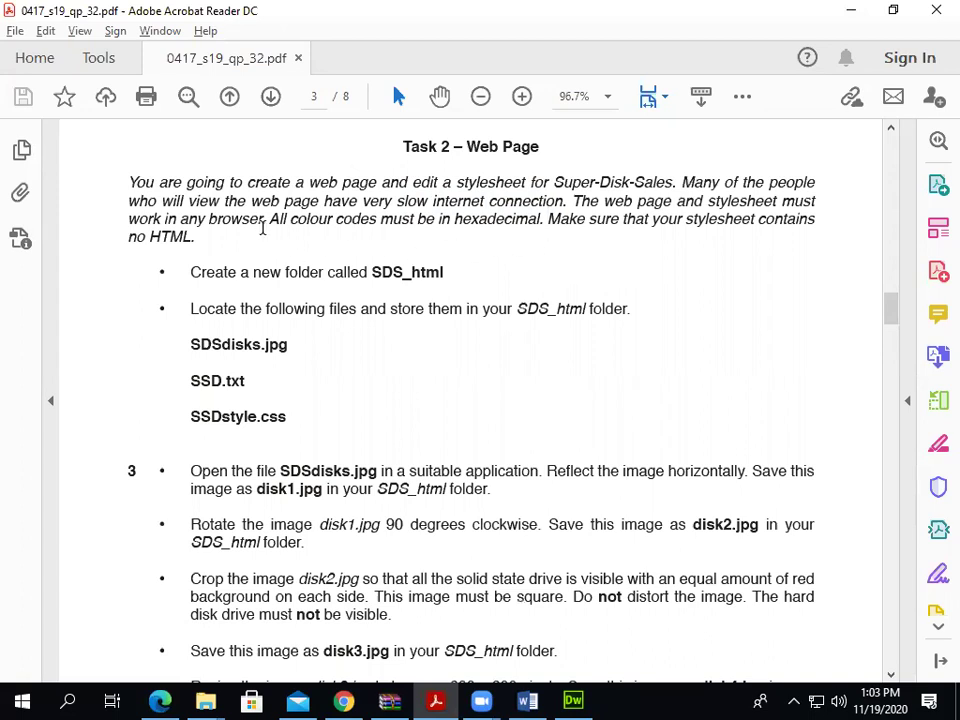
Read the Task 2 requirements on hexadecimal colour codes and no HTML in the stylesheet, plus the SDS_html folder instructions
drag(270, 218, 541, 220)
click(432, 222)
click(643, 219)
drag(686, 219, 815, 219)
drag(128, 236, 203, 240)
click(204, 240)
scroll(343, 317, down, 1)
drag(376, 236, 409, 229)
drag(190, 263, 262, 264)
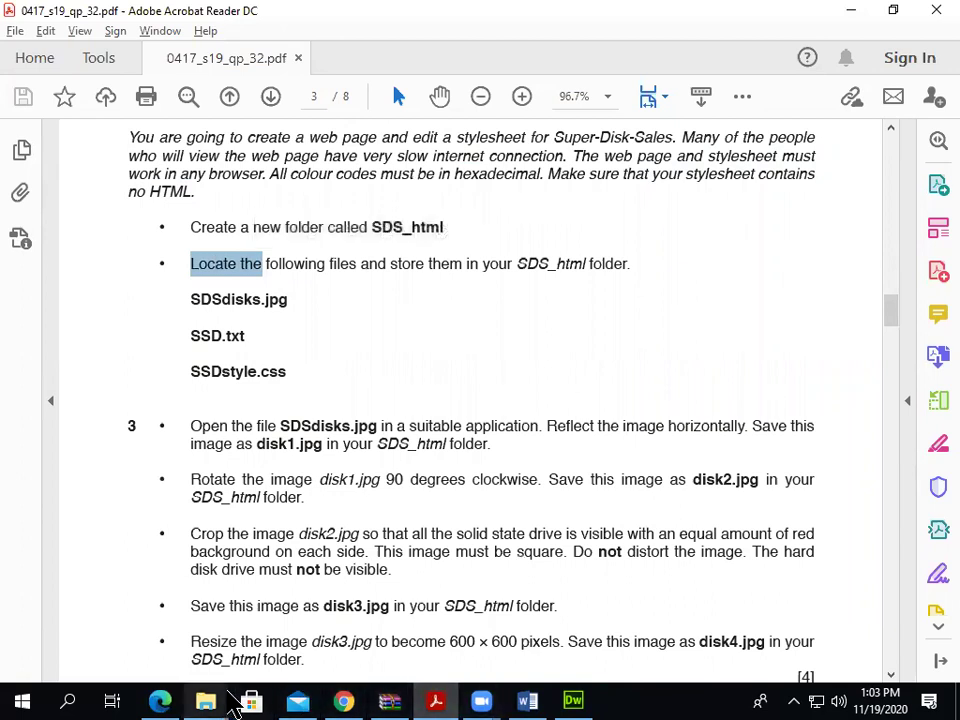
Switch to File Explorer and locate the SDSdisks, SSD text and SSDstyle files in the June 2019 source files folder
mouse_move(205, 700)
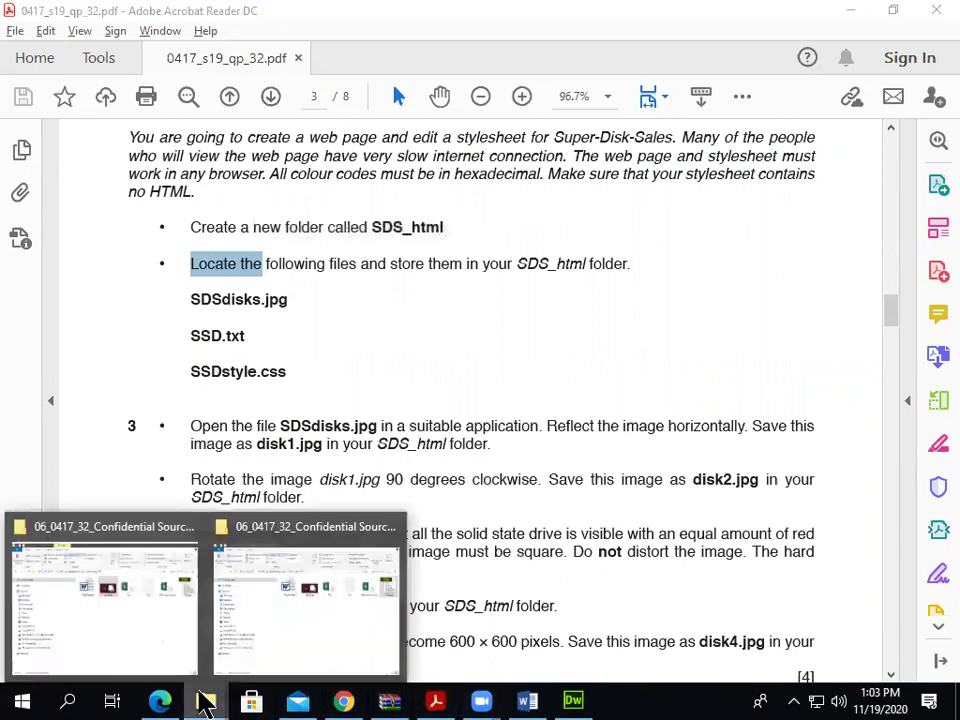
click(170, 585)
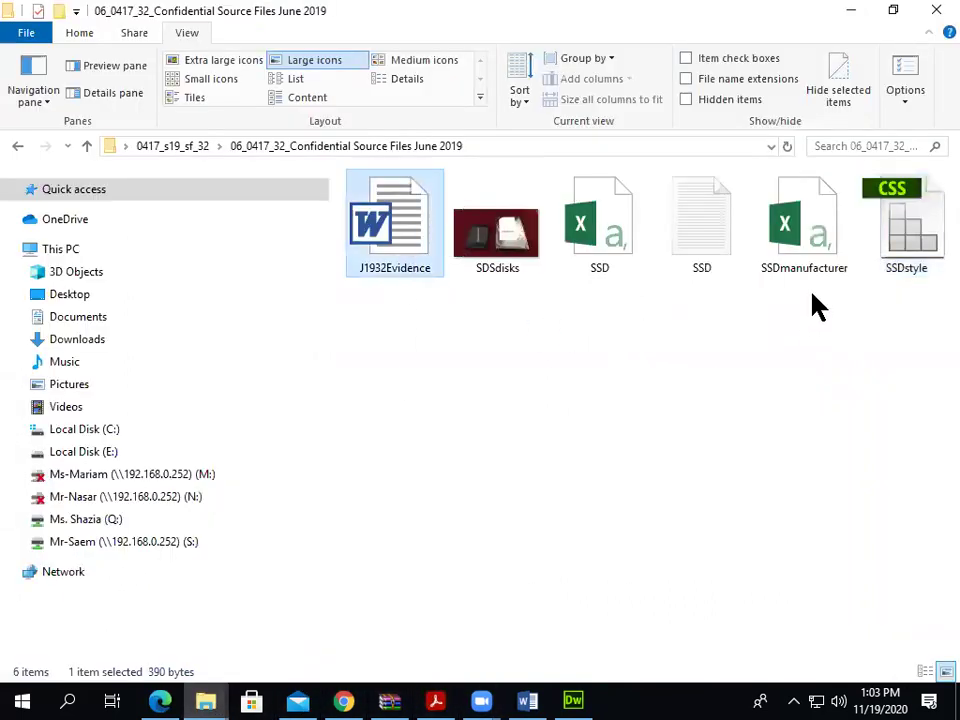
click(699, 268)
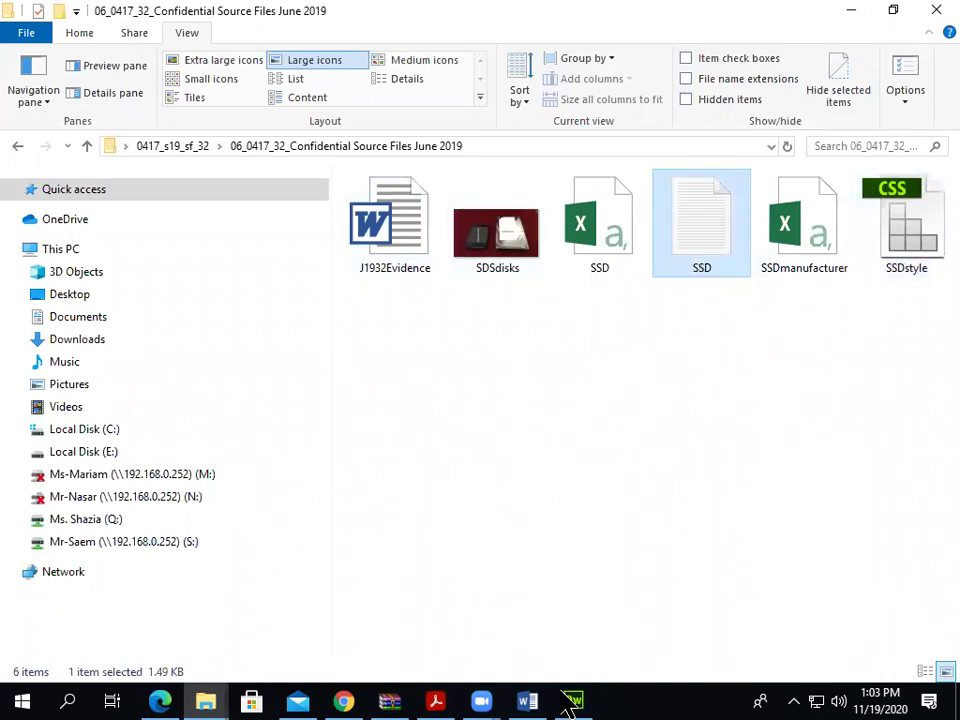
Return to the question paper PDF and copy the file name disk1 from the first instruction of question 3
click(435, 700)
scroll(403, 461, down, 3)
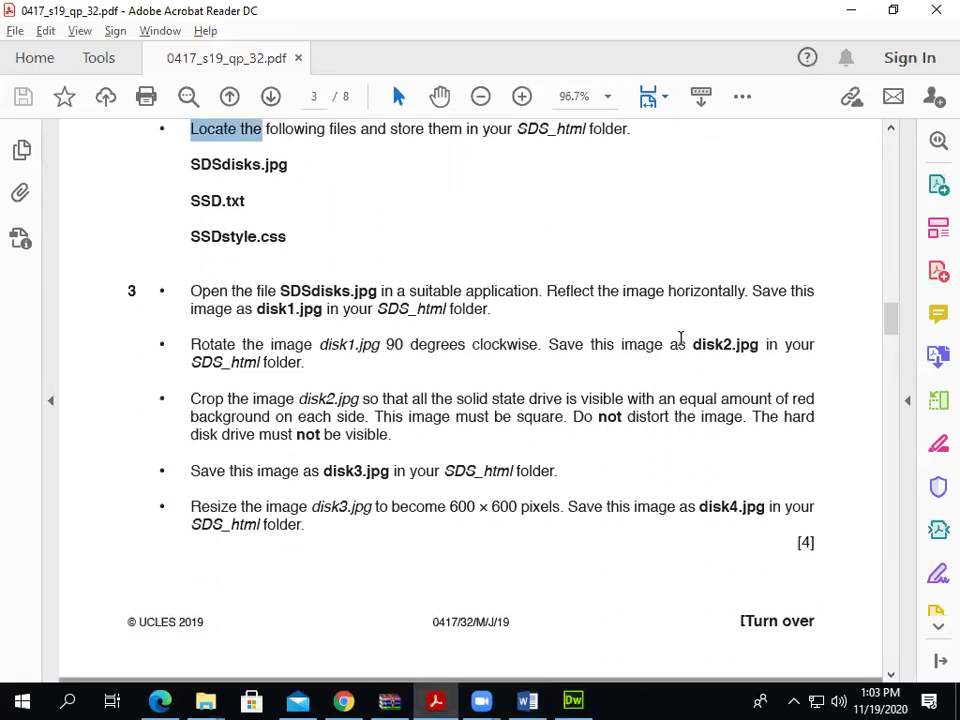
drag(258, 311, 296, 318)
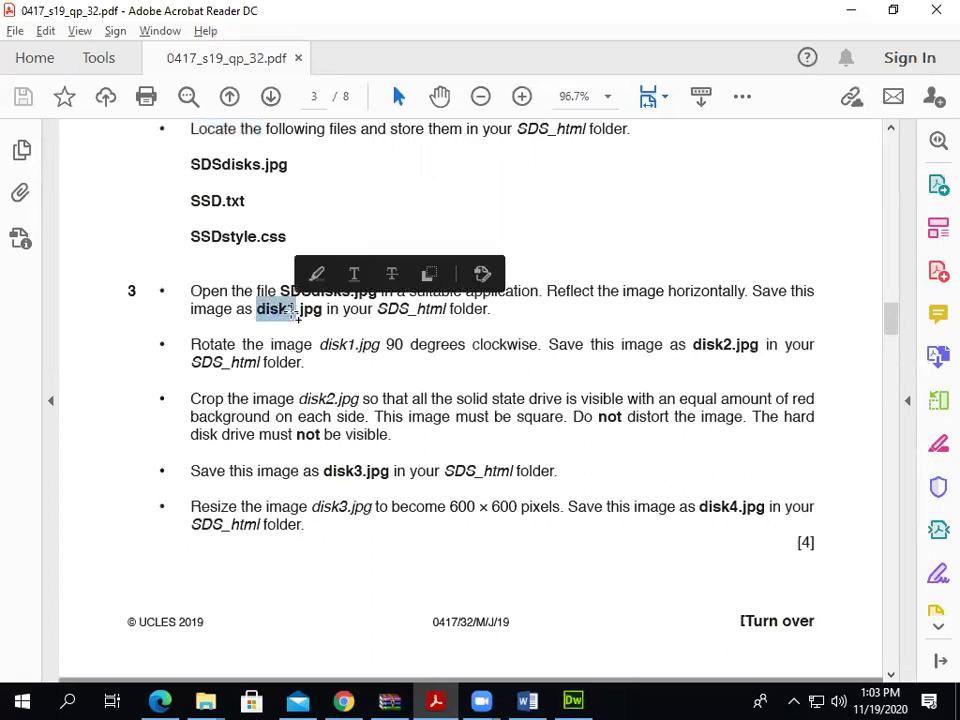
right_click(296, 318)
click(302, 334)
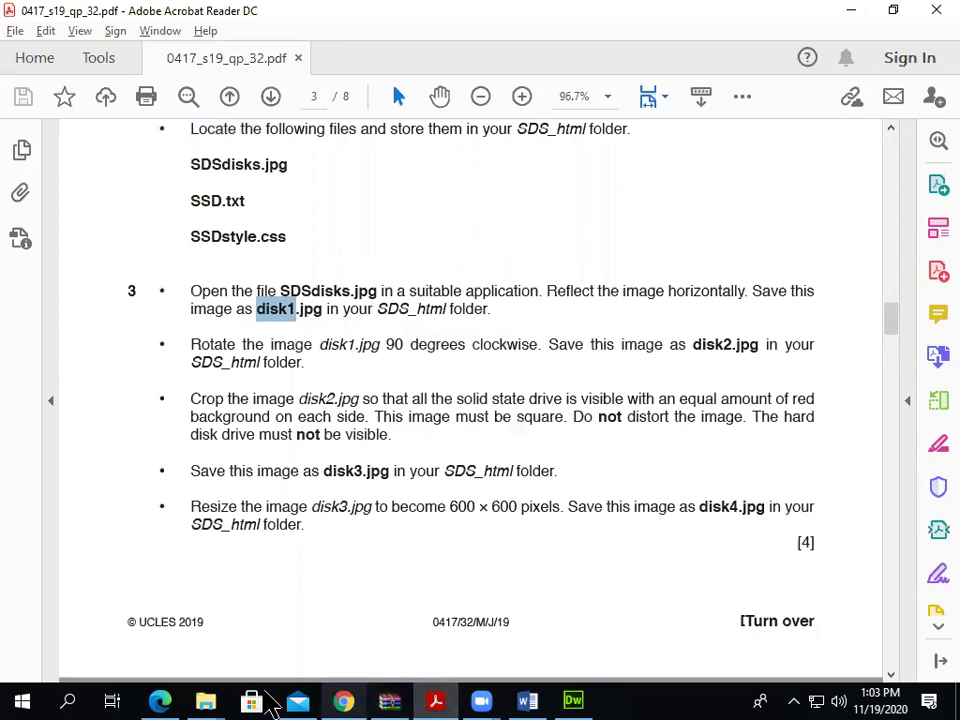
Open the SDSdisks image from the June 2019 source files folder in Photoshop
click(22, 703)
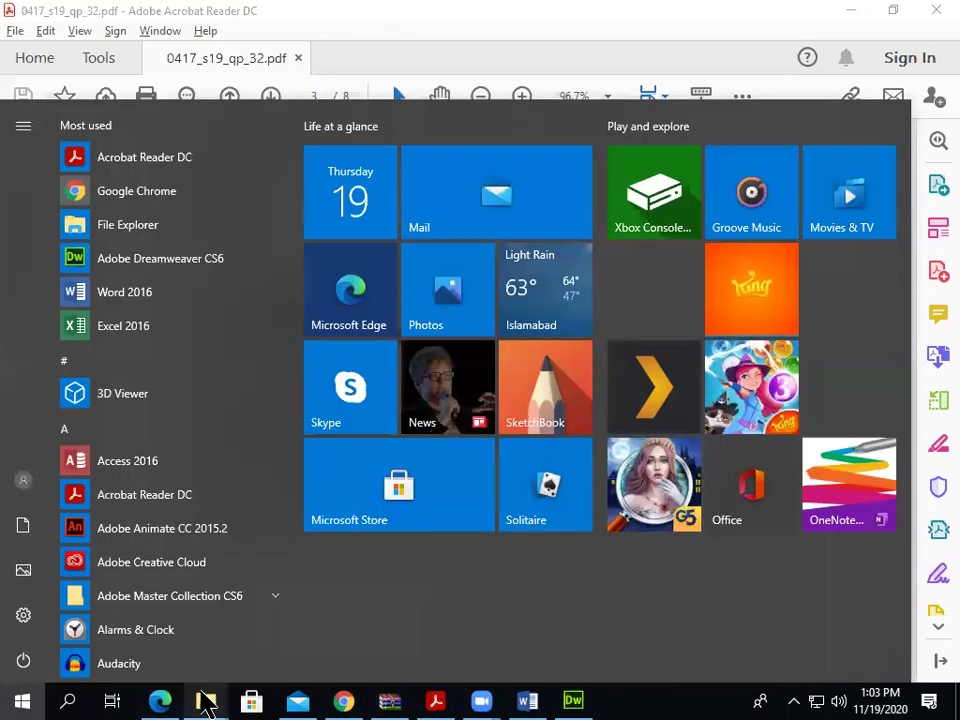
mouse_move(205, 700)
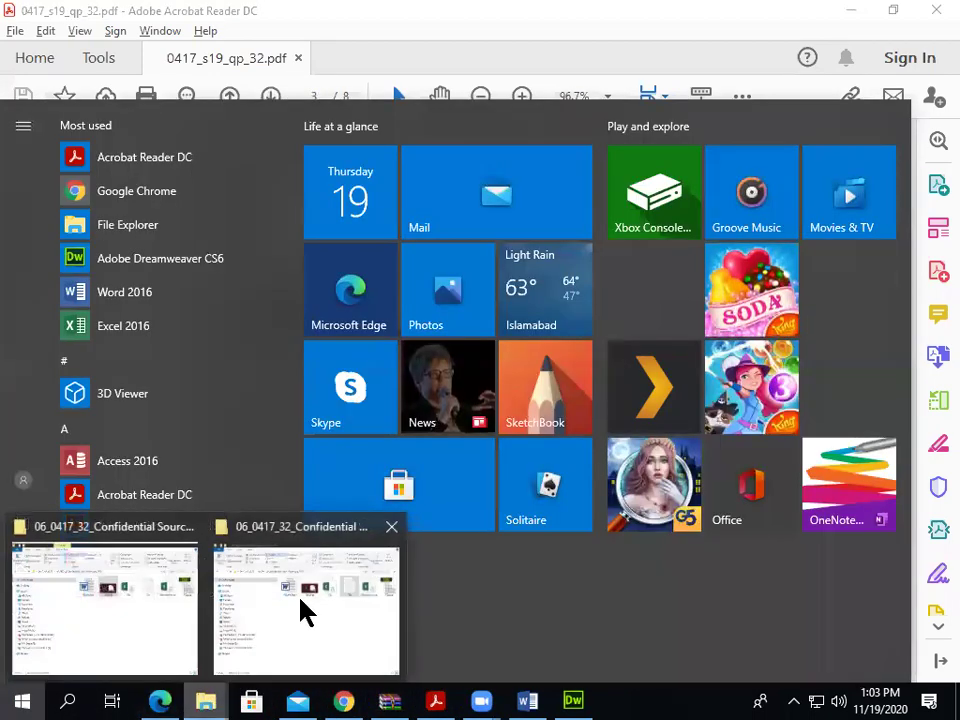
click(305, 612)
click(484, 258)
right_click(484, 261)
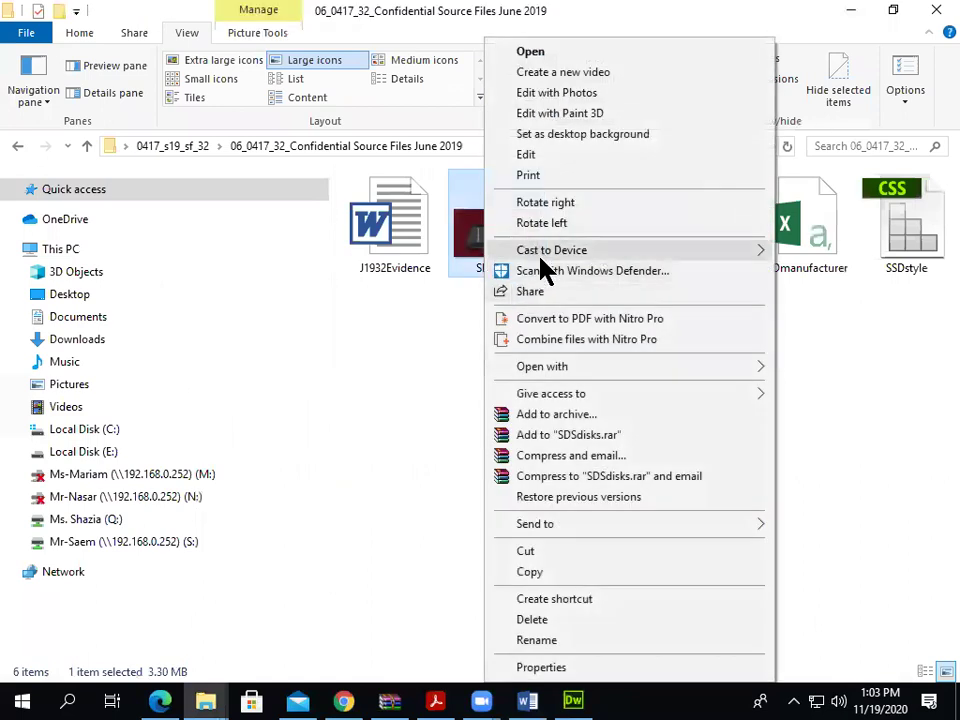
mouse_move(556, 370)
click(400, 388)
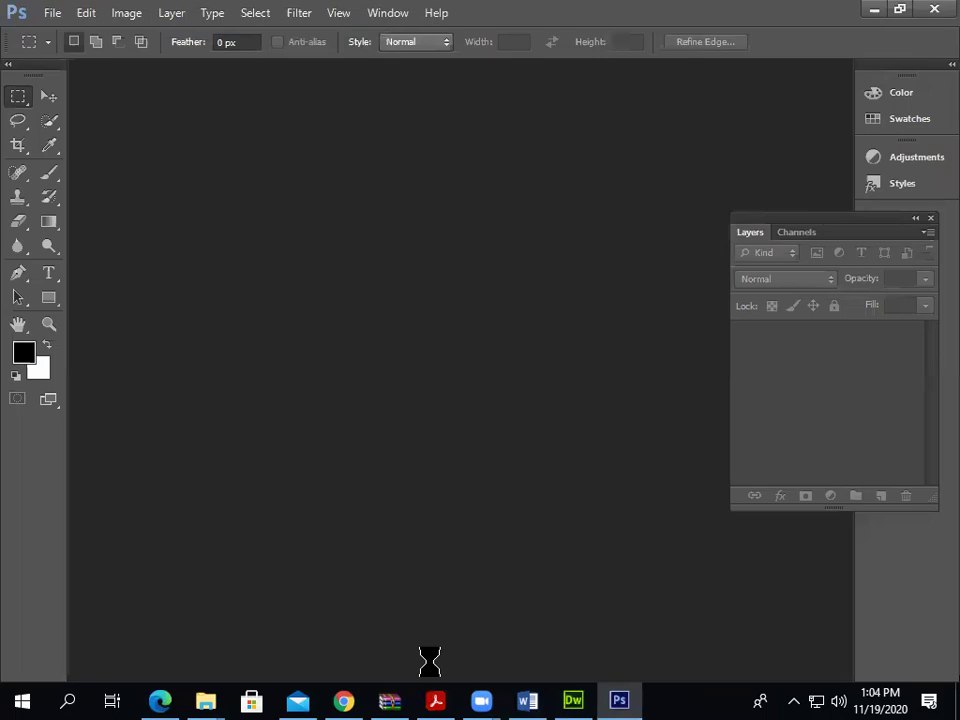
Switch to the question paper PDF and read question 3's instructions for reflecting, rotating, cropping and resizing the disk images
click(440, 700)
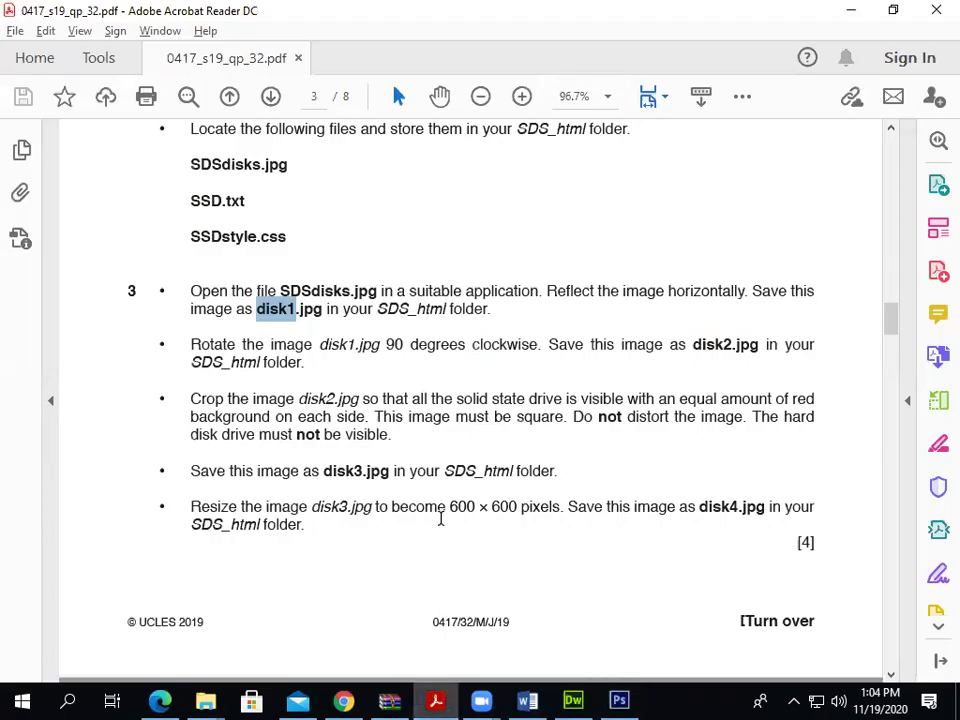
scroll(440, 518, down, 1)
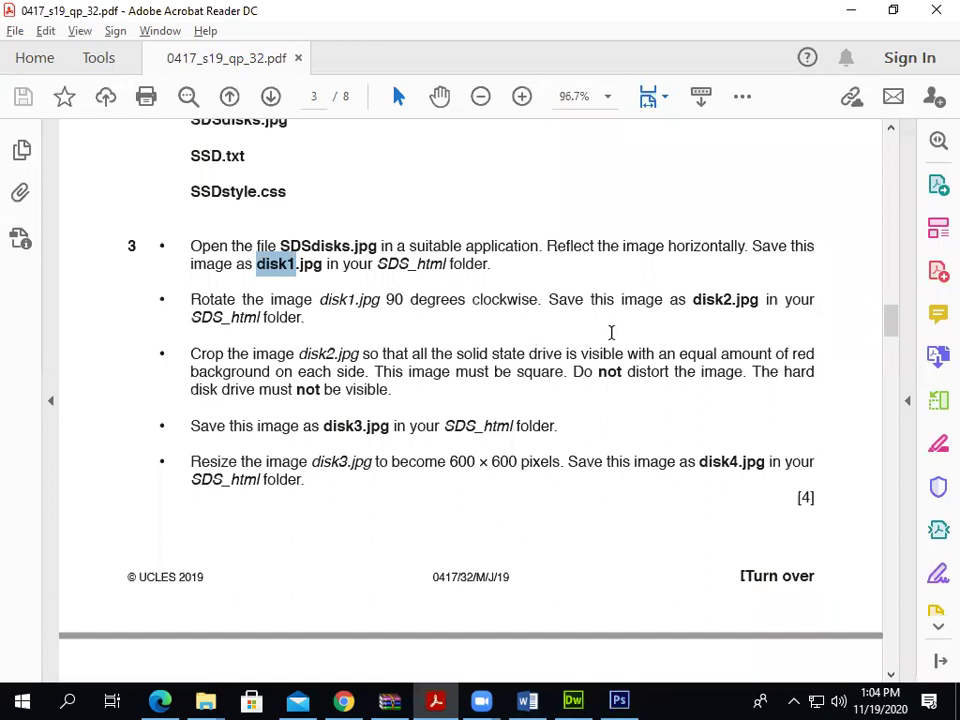
drag(692, 300, 739, 306)
click(542, 343)
Switch to Photoshop and flip the SDSdisks.jpg canvas horizontally
key(alt+Tab)
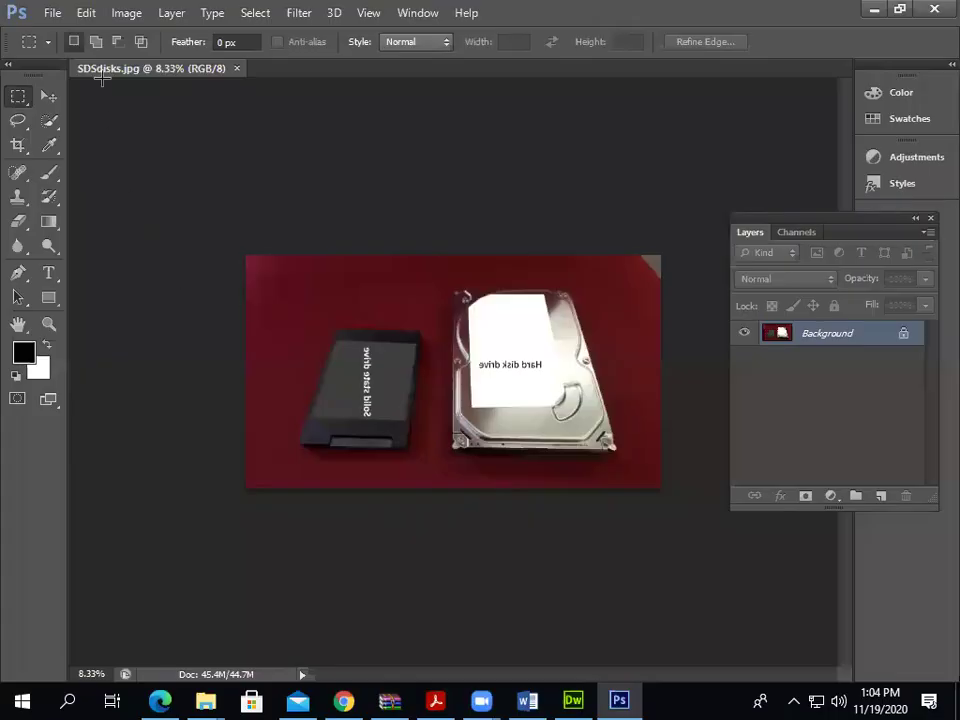
click(120, 15)
mouse_move(255, 186)
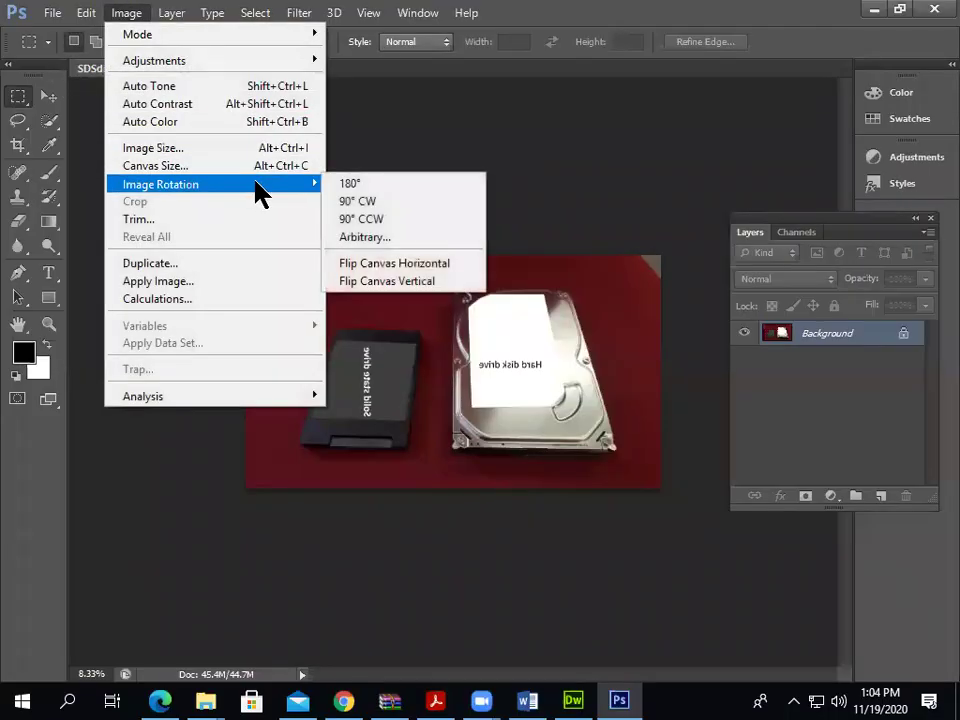
click(397, 268)
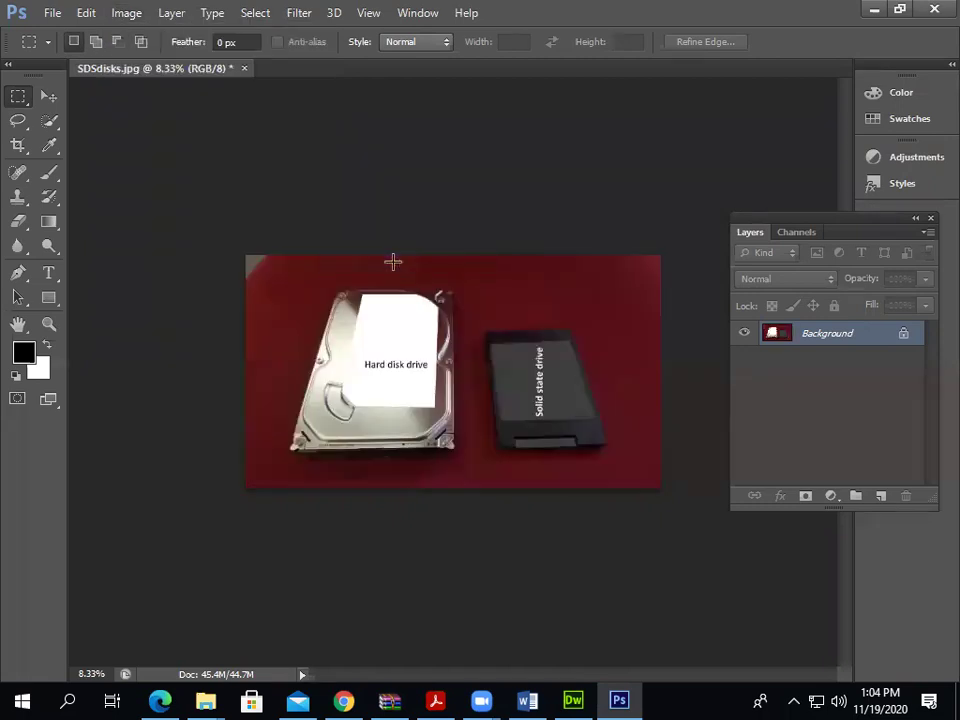
Check question 3 in the question paper PDF, return to Photoshop and save the flipped image as disk2 in JPEG format
key(alt+Tab)
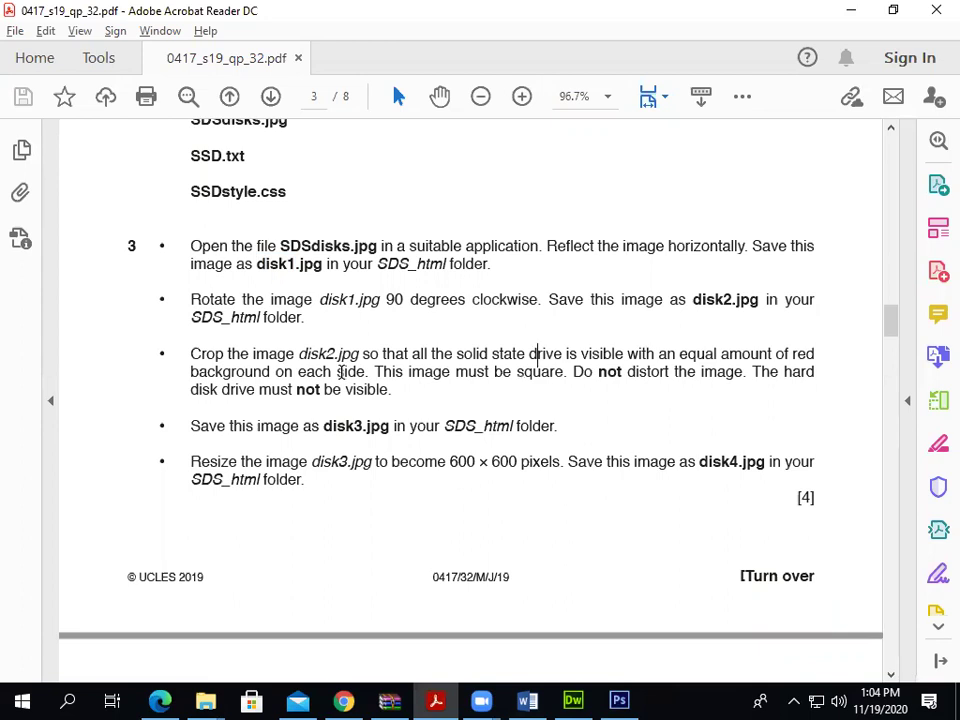
scroll(440, 374, down, 1)
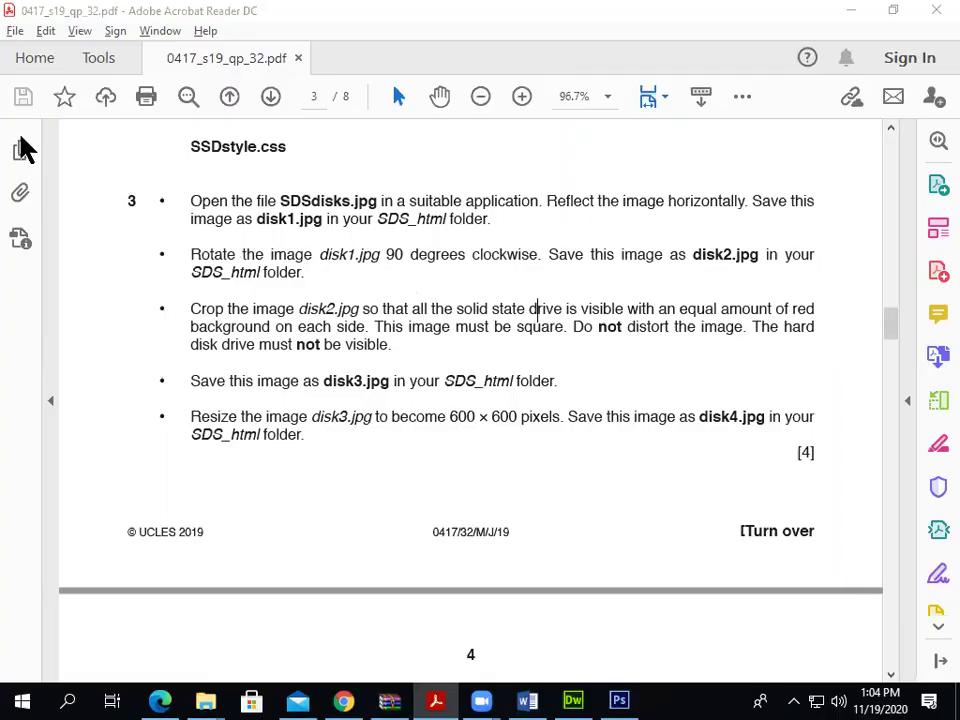
key(alt+Tab)
click(50, 13)
click(131, 240)
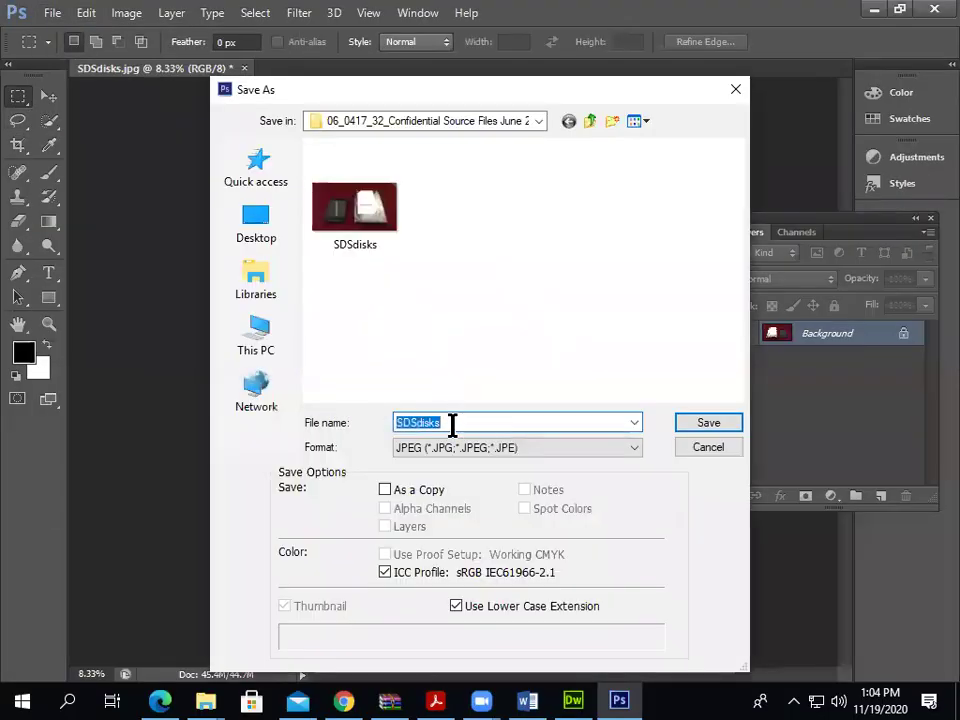
text(disk2)
click(690, 425)
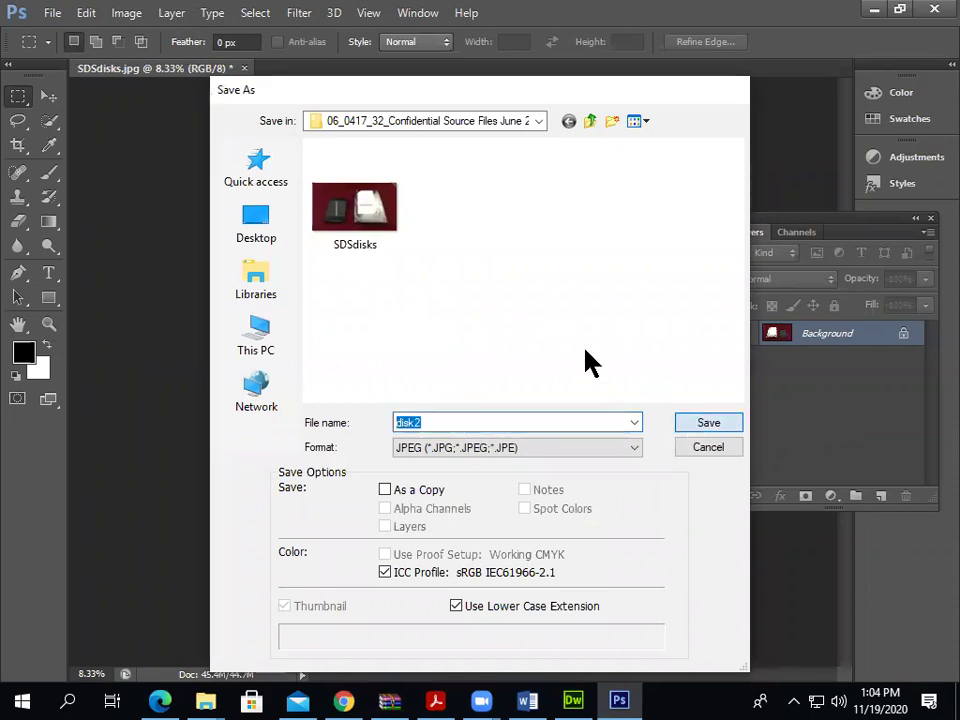
click(574, 172)
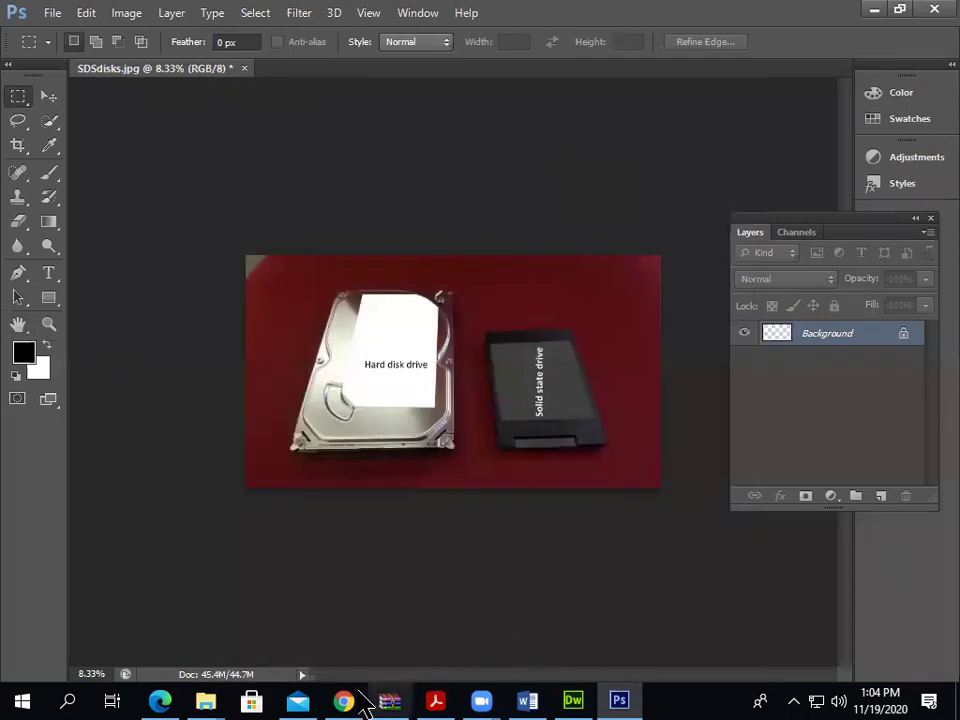
Read the crop instruction in the question paper PDF and crop disk2.jpg's sides in Photoshop to exclude the hard disk drive
click(440, 703)
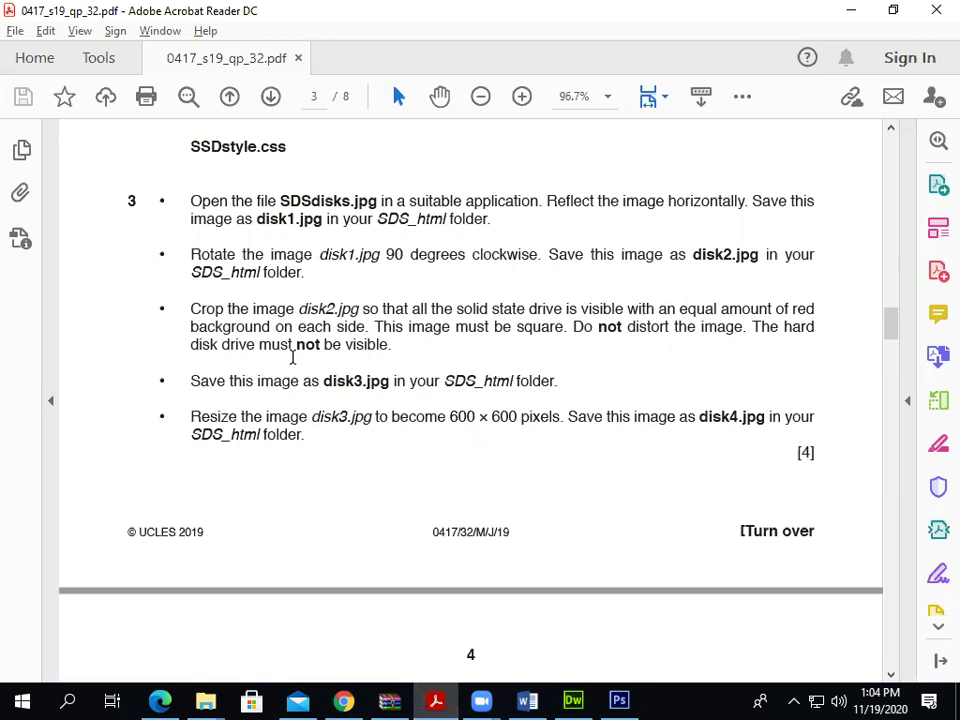
key(alt+Tab)
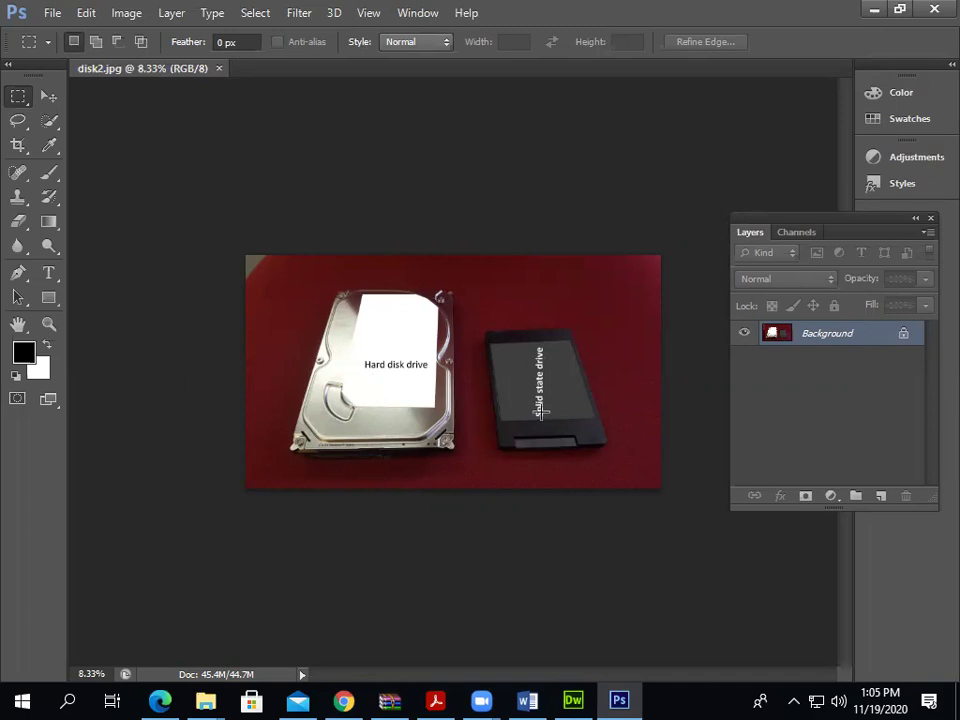
click(18, 146)
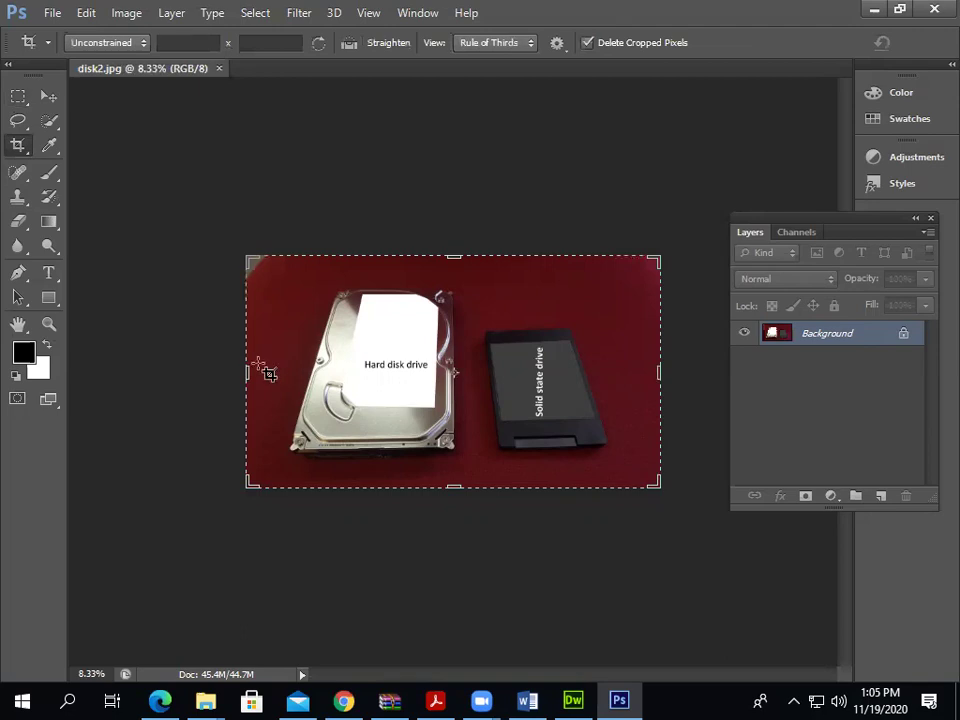
drag(248, 373, 358, 388)
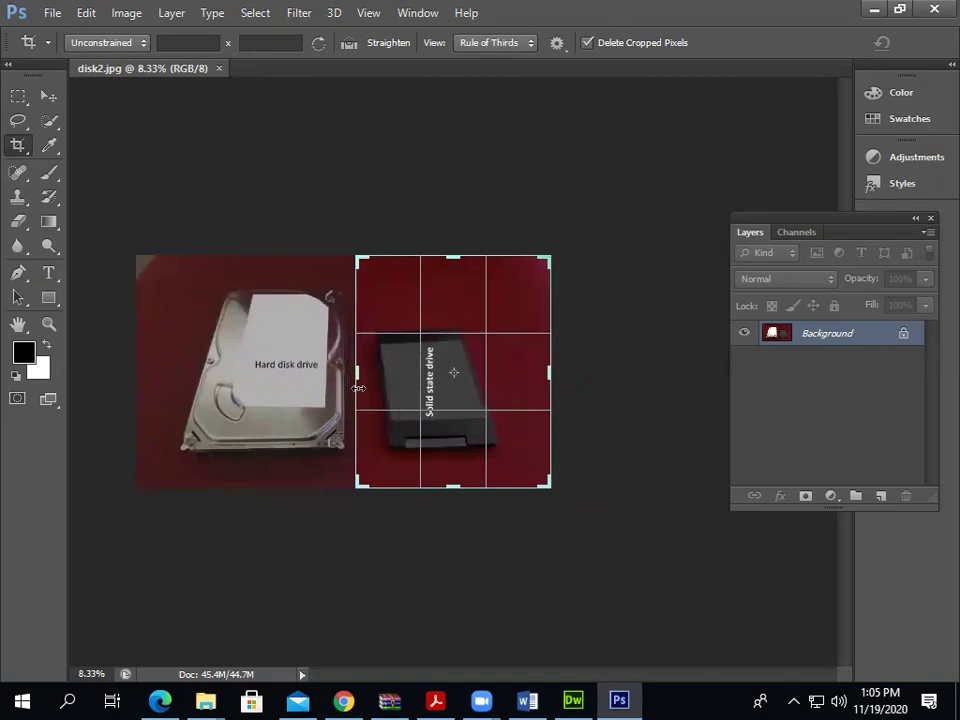
key(alt+Tab)
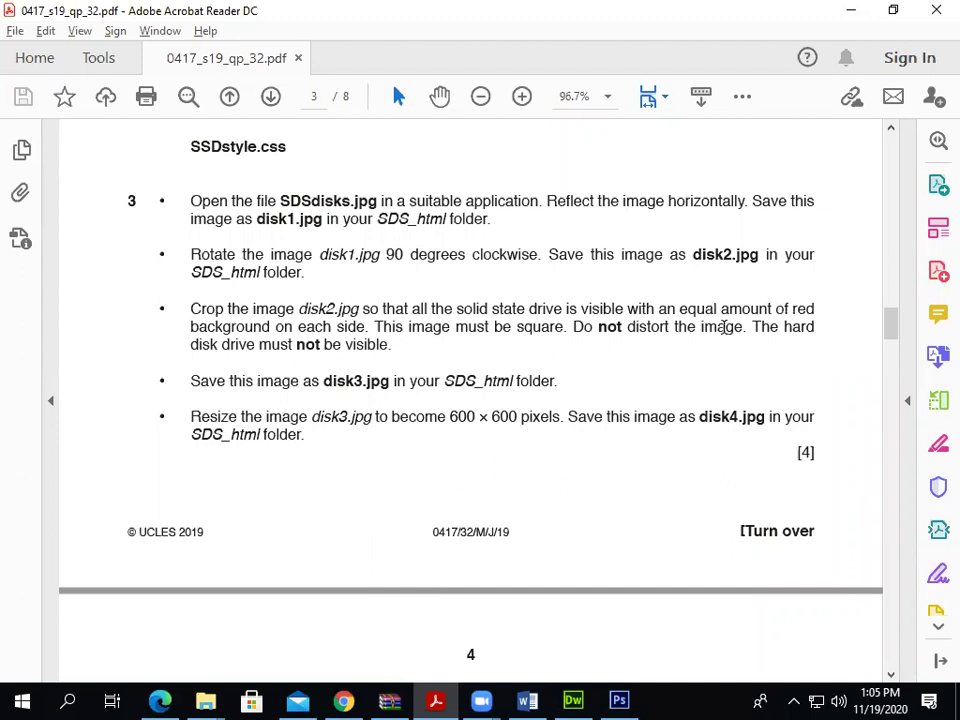
key(alt+Tab)
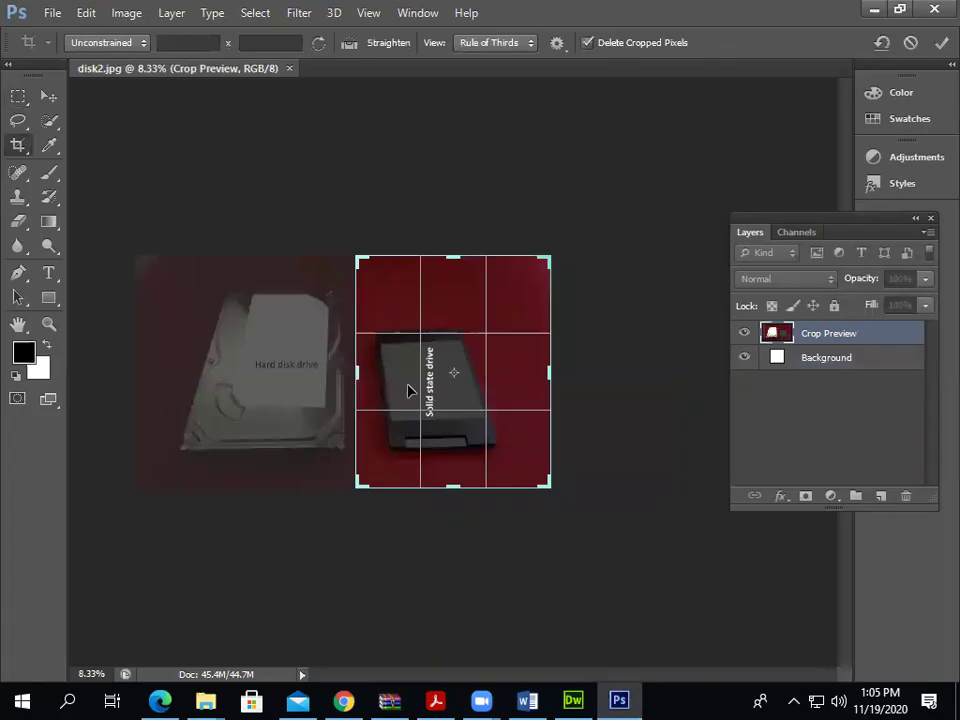
drag(549, 373, 540, 372)
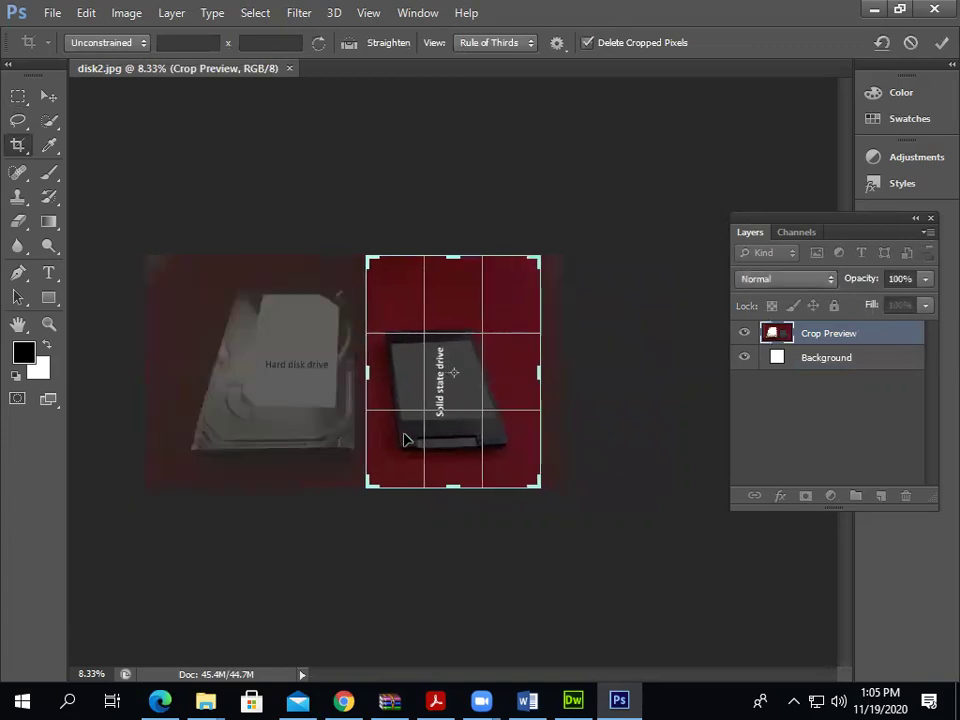
drag(361, 370, 367, 372)
drag(536, 373, 527, 384)
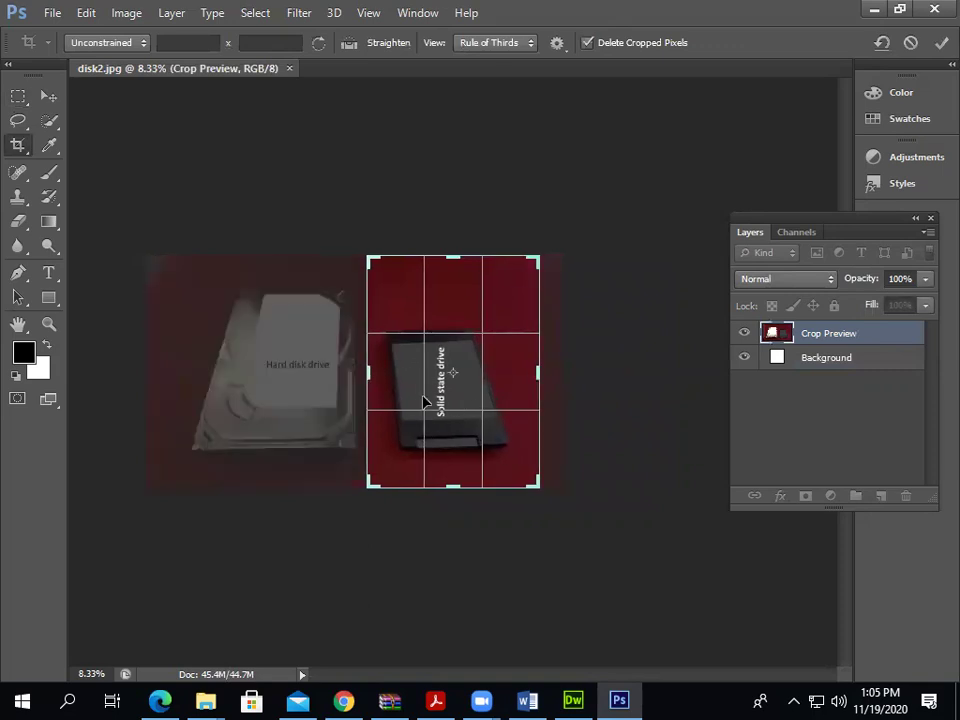
key(Return)
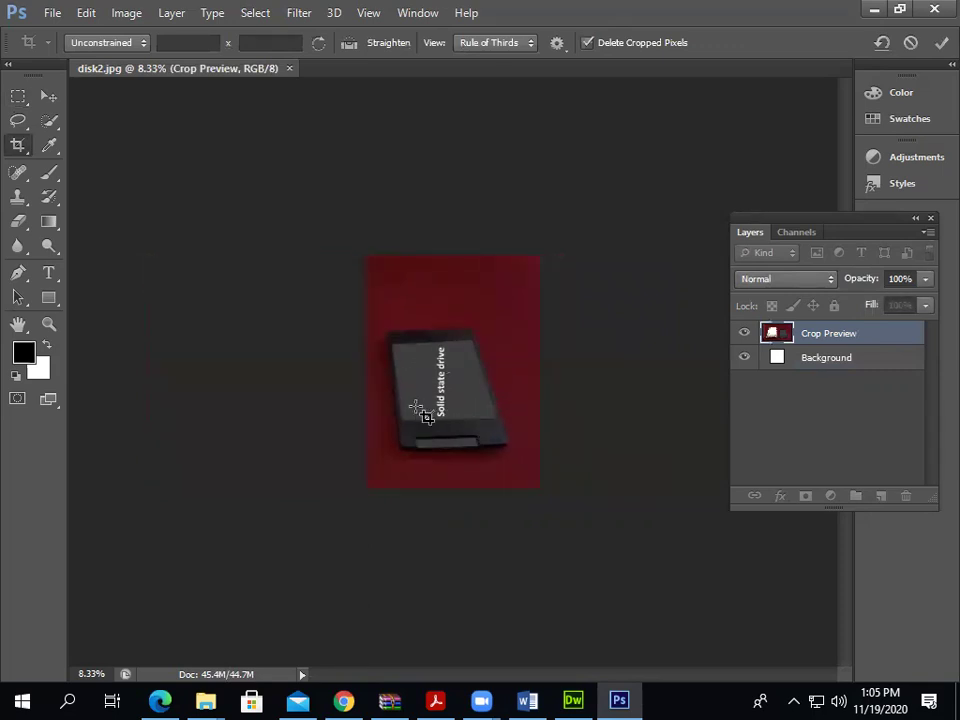
Switch to the question paper PDF, select the file name disk3 in question 3 and return to Photoshop
key(alt+Tab)
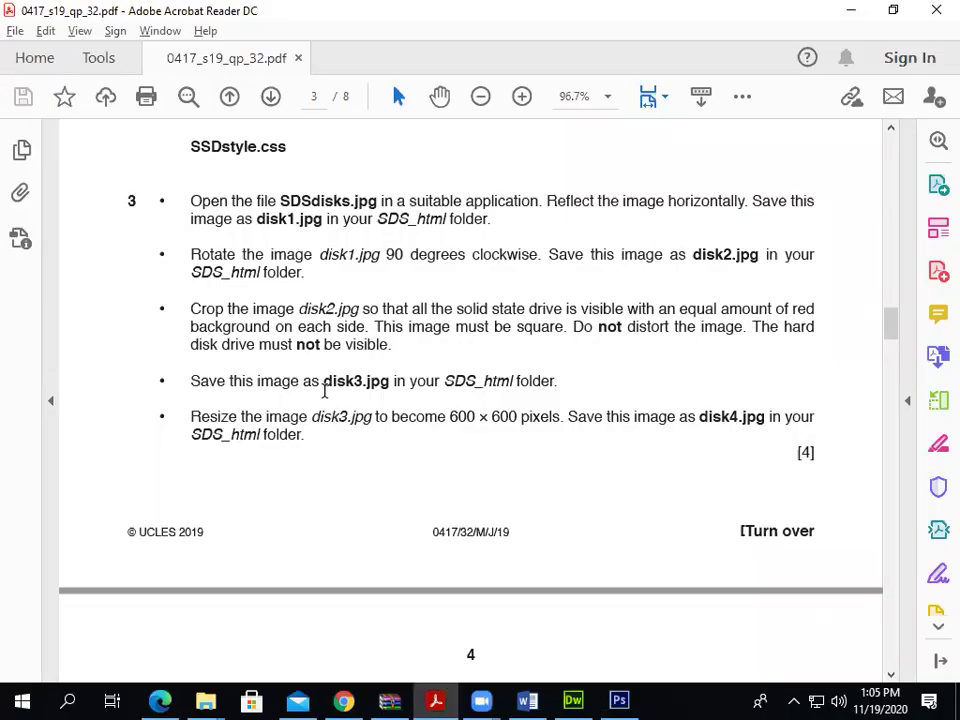
mouse_move(326, 381)
mouse_down()
mouse_move(360, 394)
mouse_move(343, 381)
mouse_move(360, 385)
mouse_move(364, 396)
mouse_up()
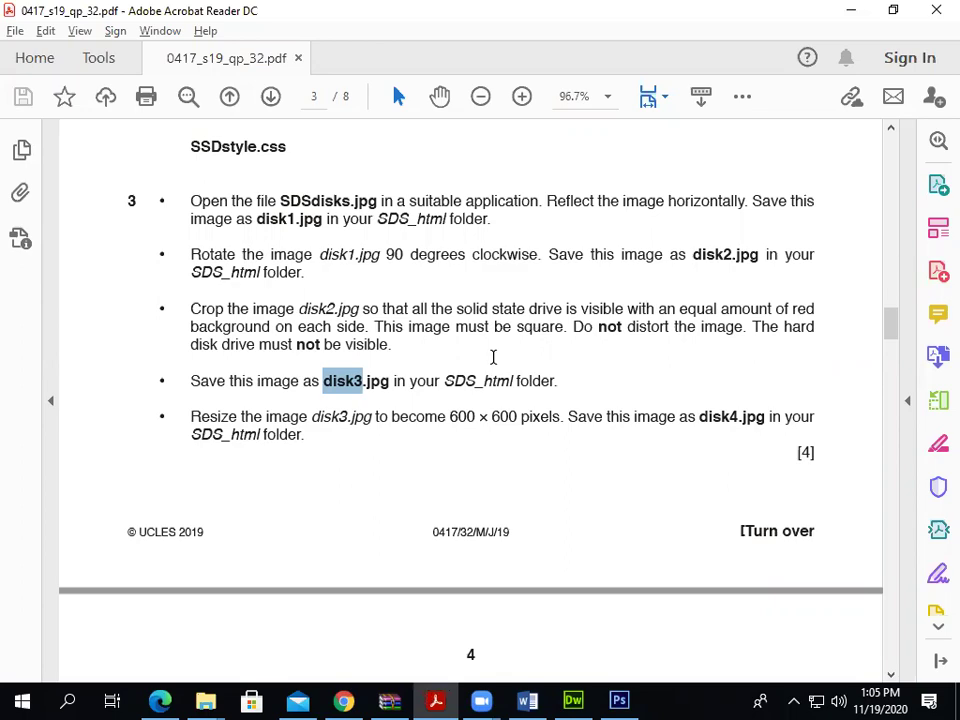
key(alt+Tab)
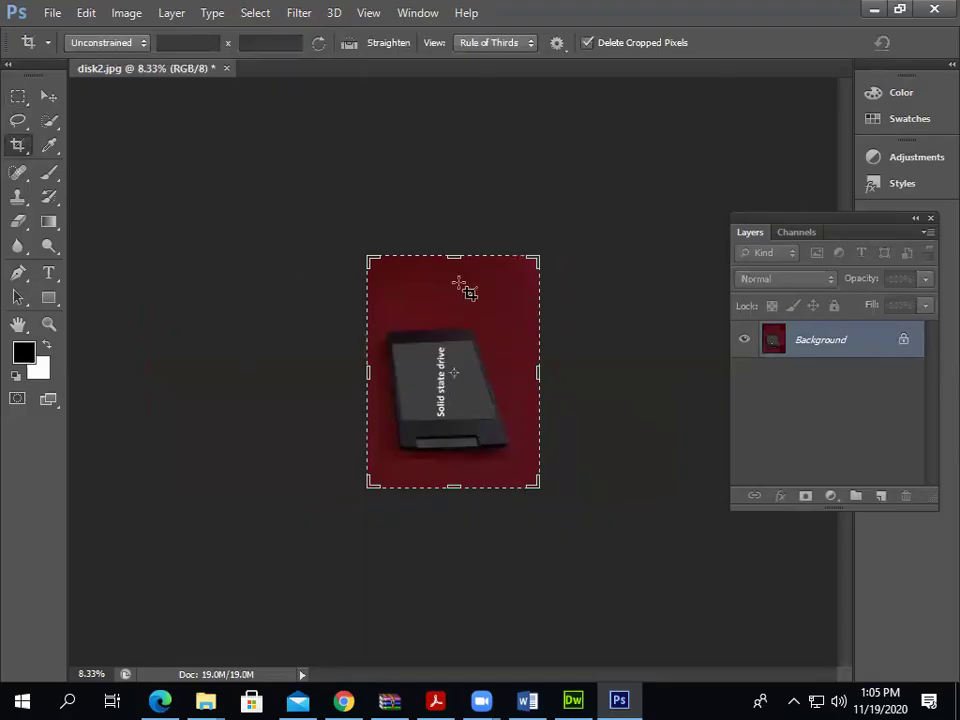
Crop the image's upper and lower edges around the solid state drive to a nearly square area of about 2218 by 2172 pixels
drag(453, 258, 453, 281)
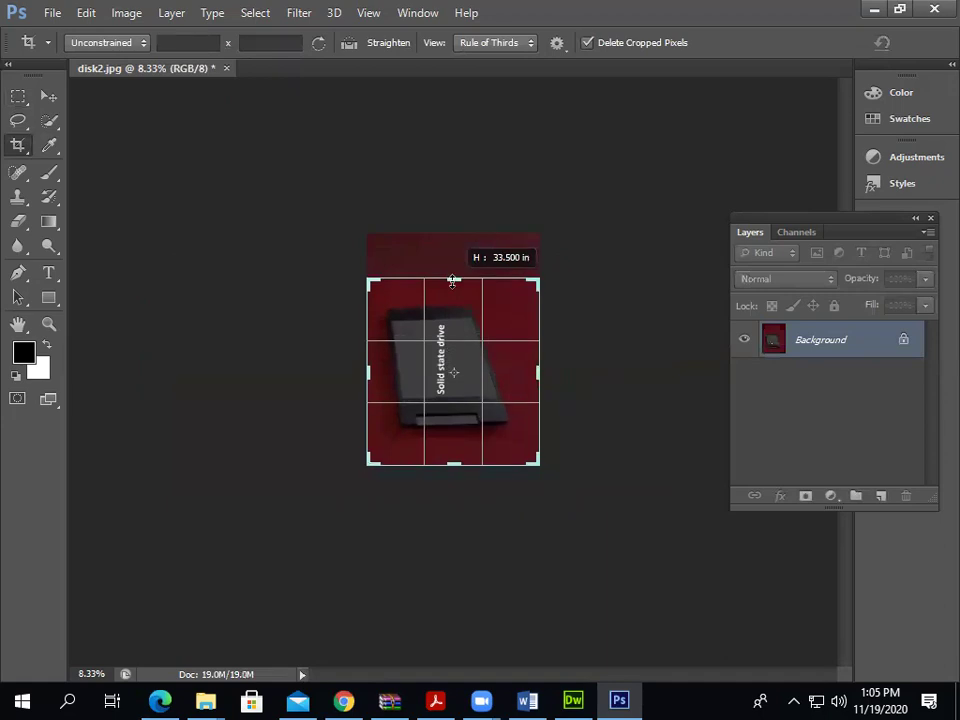
drag(453, 281, 453, 285)
drag(459, 453, 455, 453)
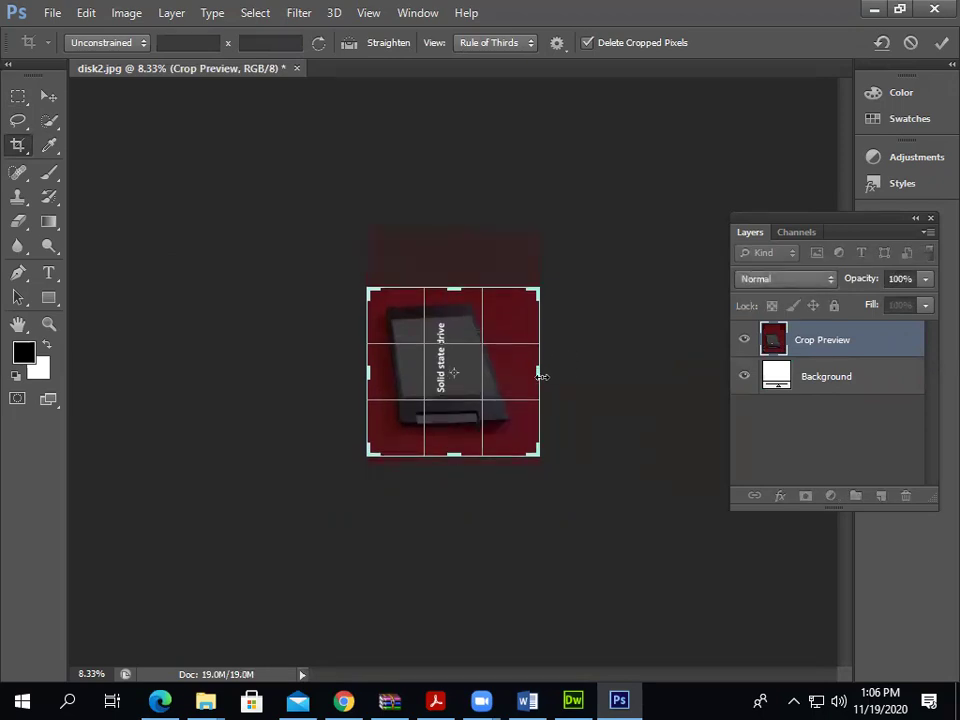
drag(538, 374, 540, 374)
click(48, 97)
click(402, 281)
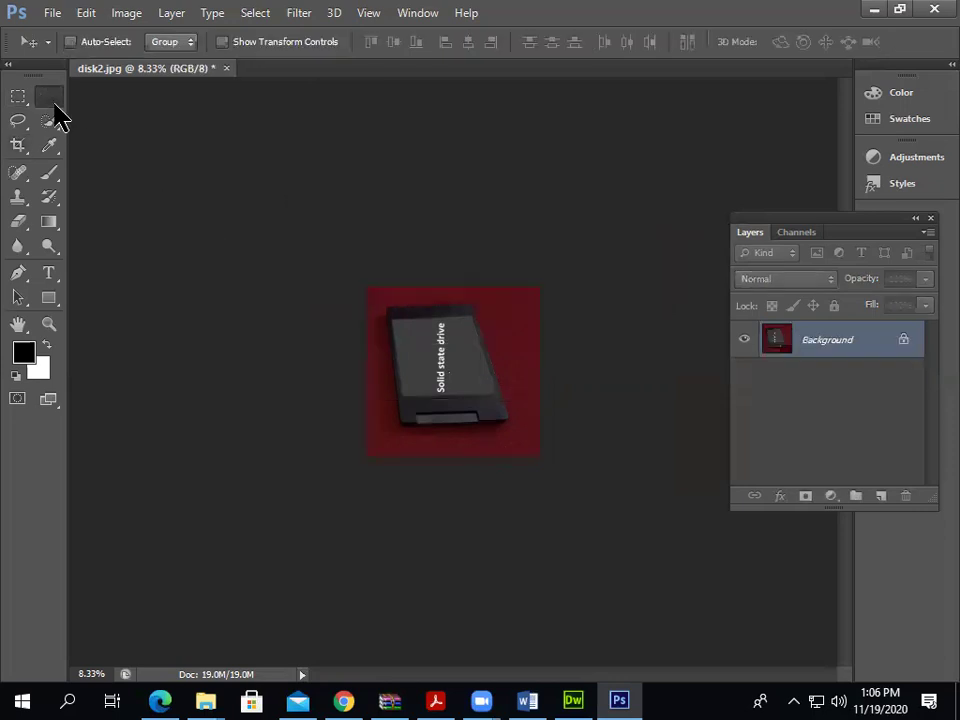
Save the cropped image as disk3 in JPEG format in the June 2019 source files folder
click(50, 13)
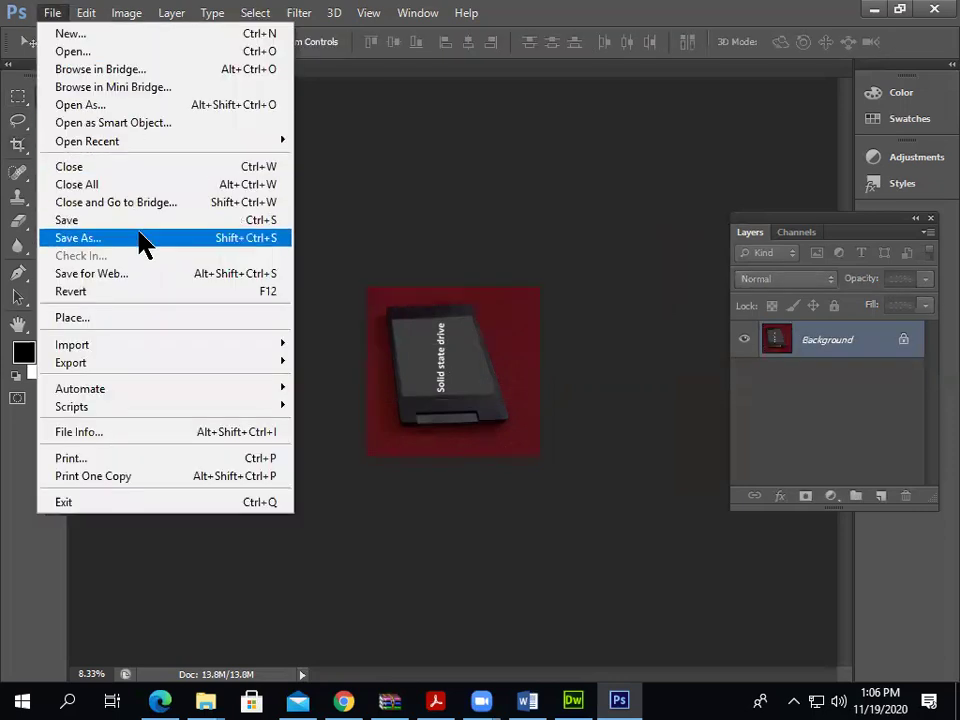
click(143, 243)
text(disk3)
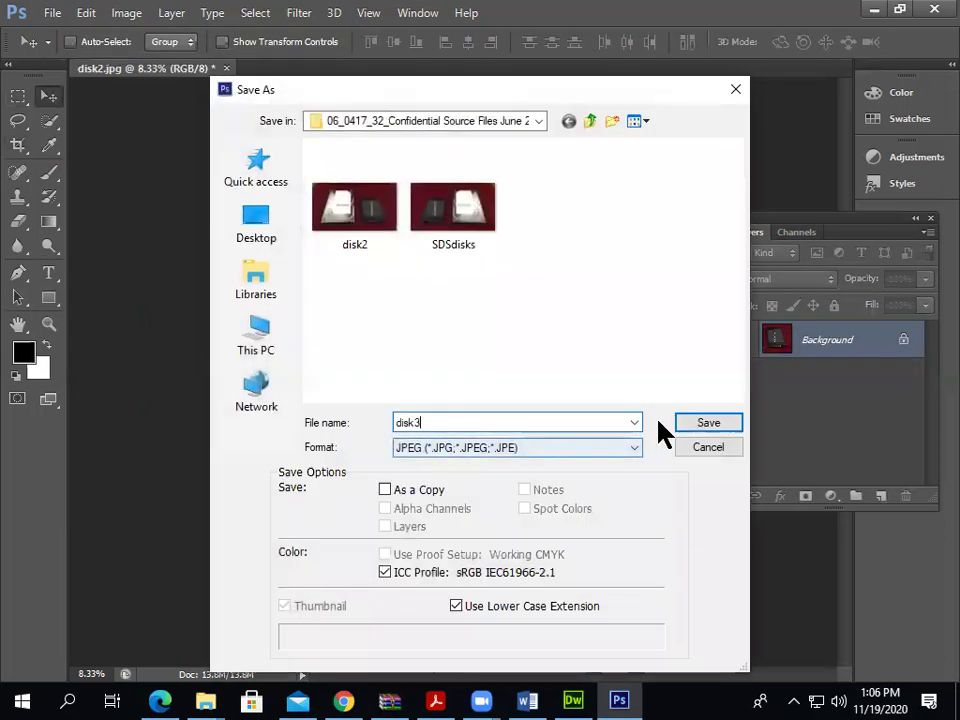
click(696, 433)
click(572, 176)
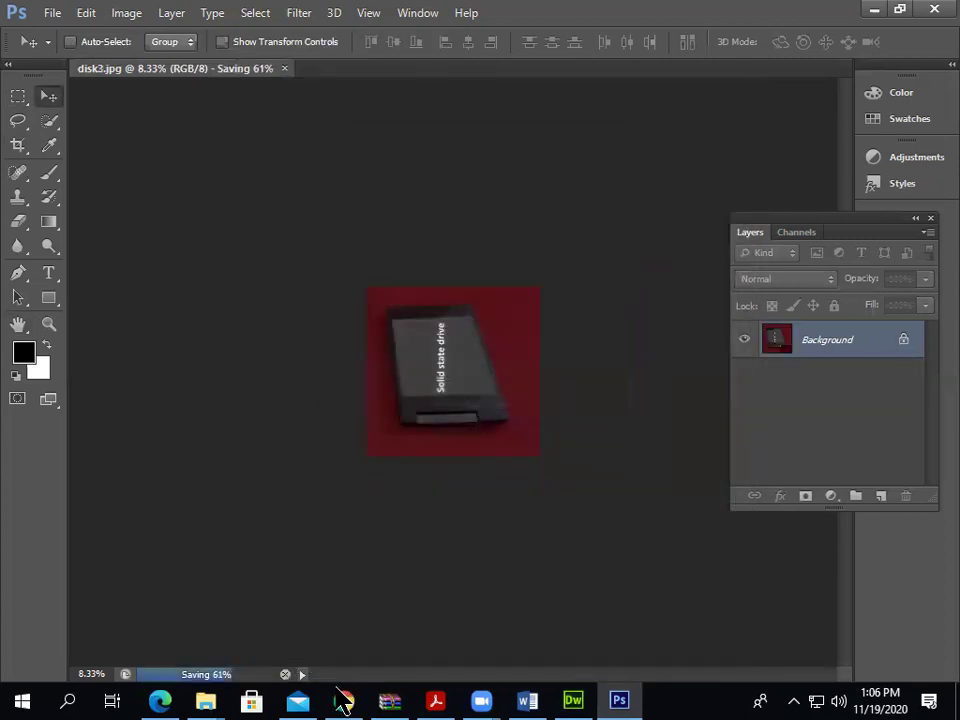
Switch to the question paper PDF, select the file name disk4 in the resize instruction and return to Photoshop
click(435, 700)
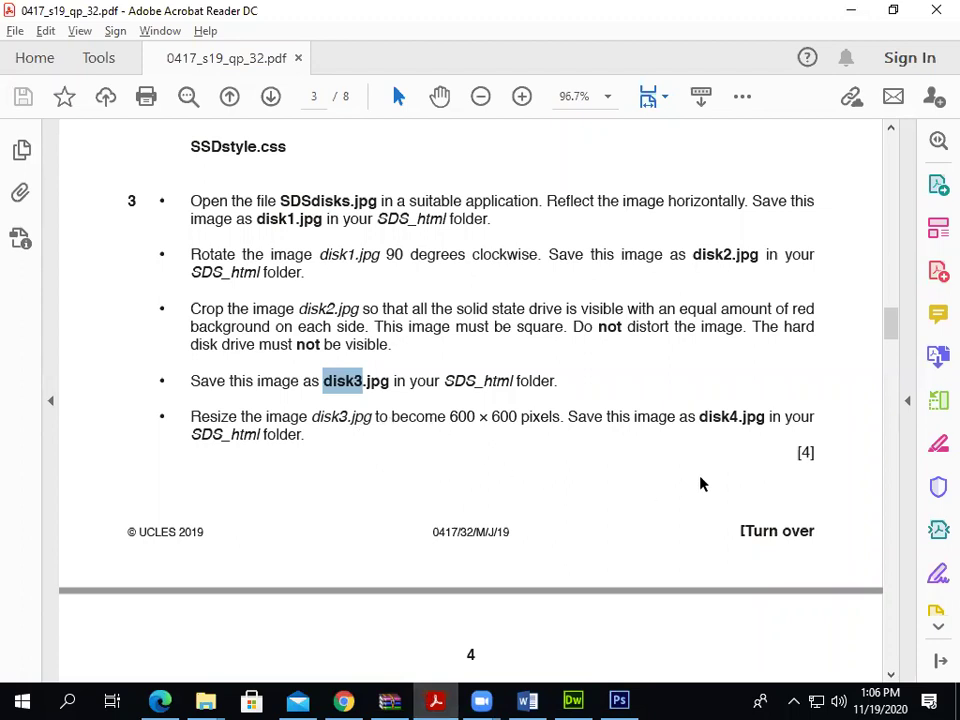
drag(699, 416, 737, 417)
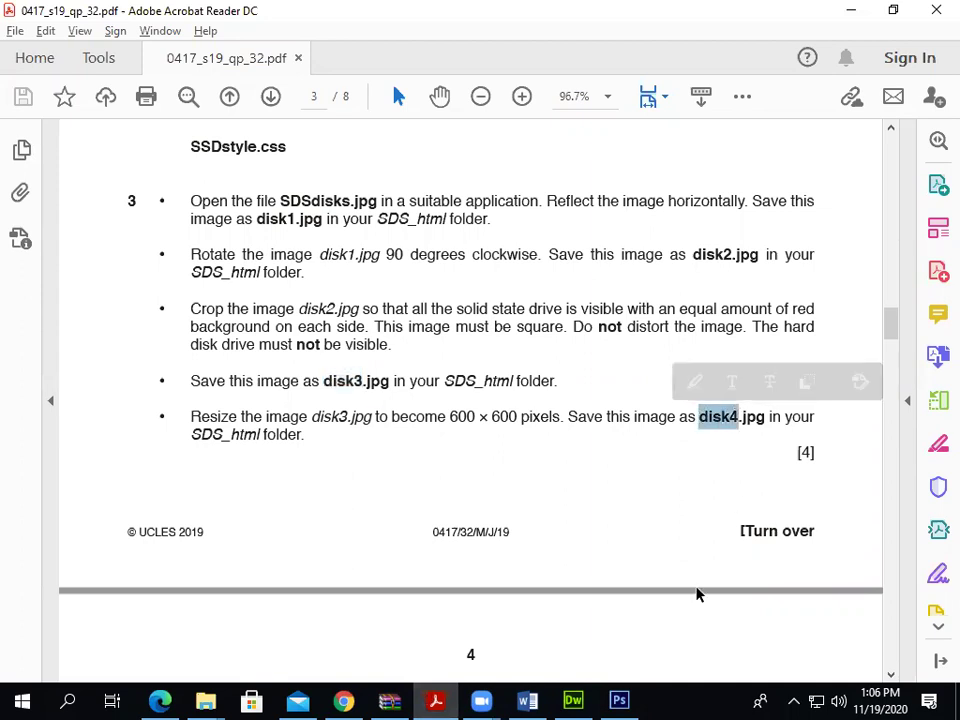
click(620, 700)
Resize disk3.jpg to 600 by 600 pixels with Constrain Proportions turned off
click(124, 15)
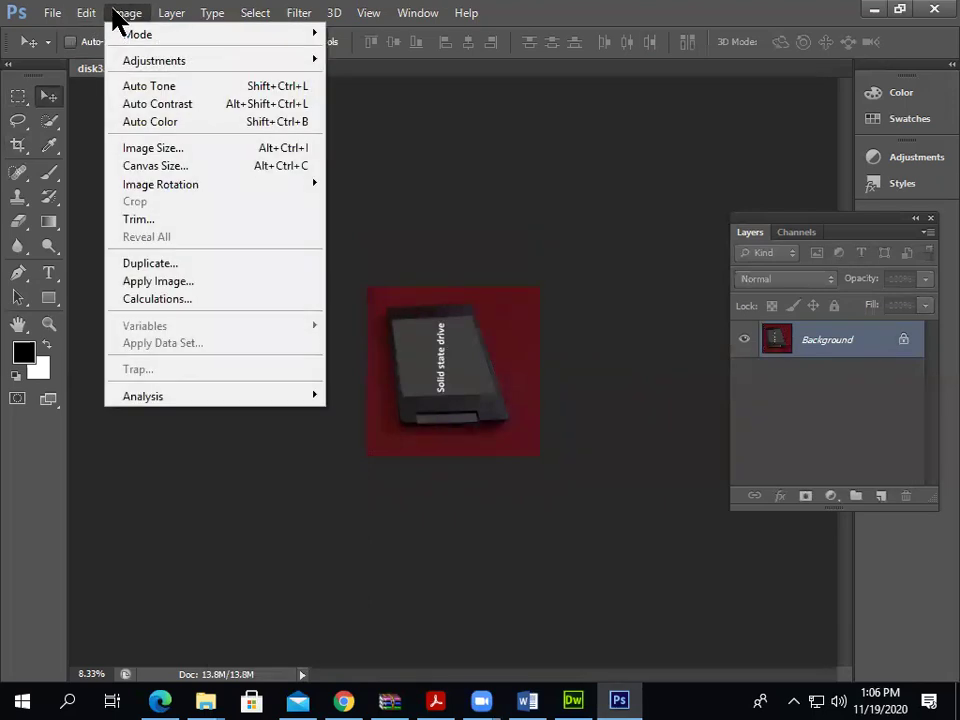
mouse_move(100, 14)
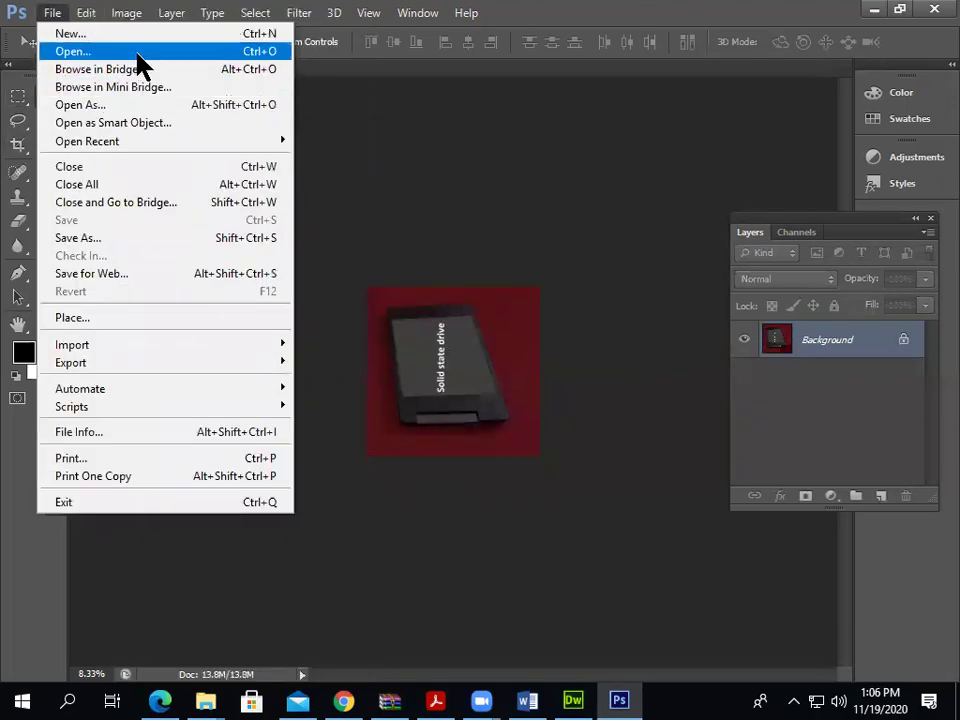
click(178, 150)
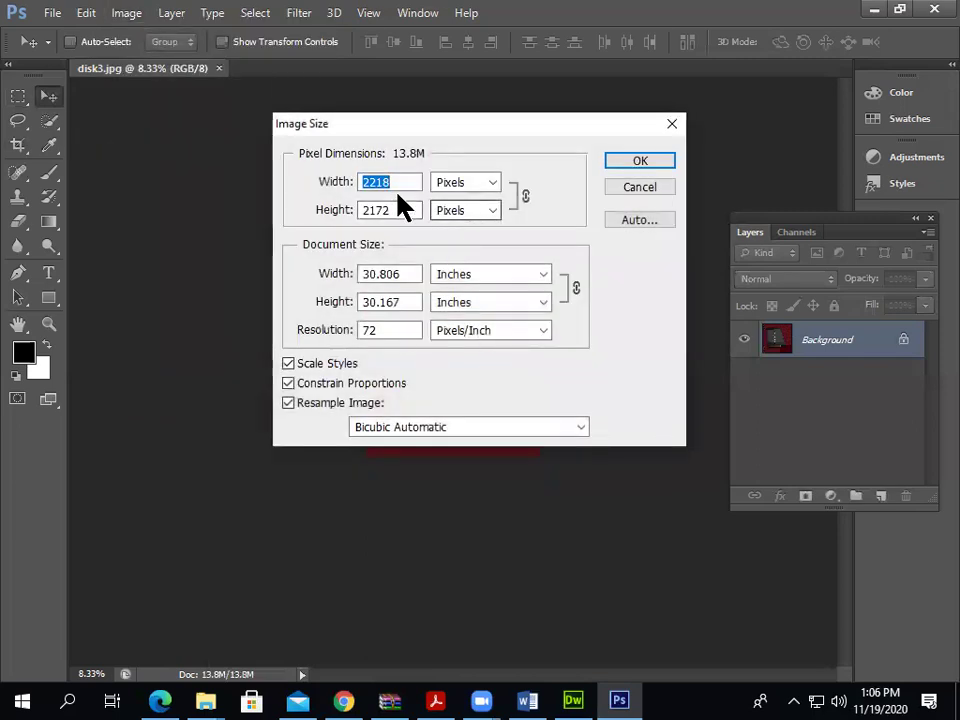
text(600)
click(355, 385)
double_click(372, 211)
text(600)
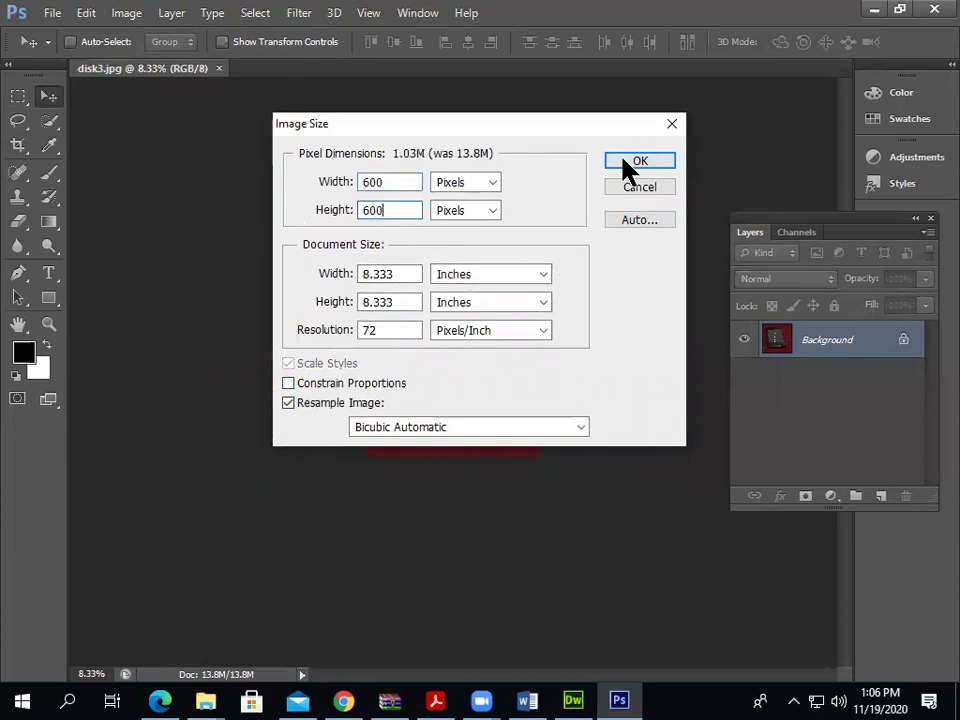
click(625, 161)
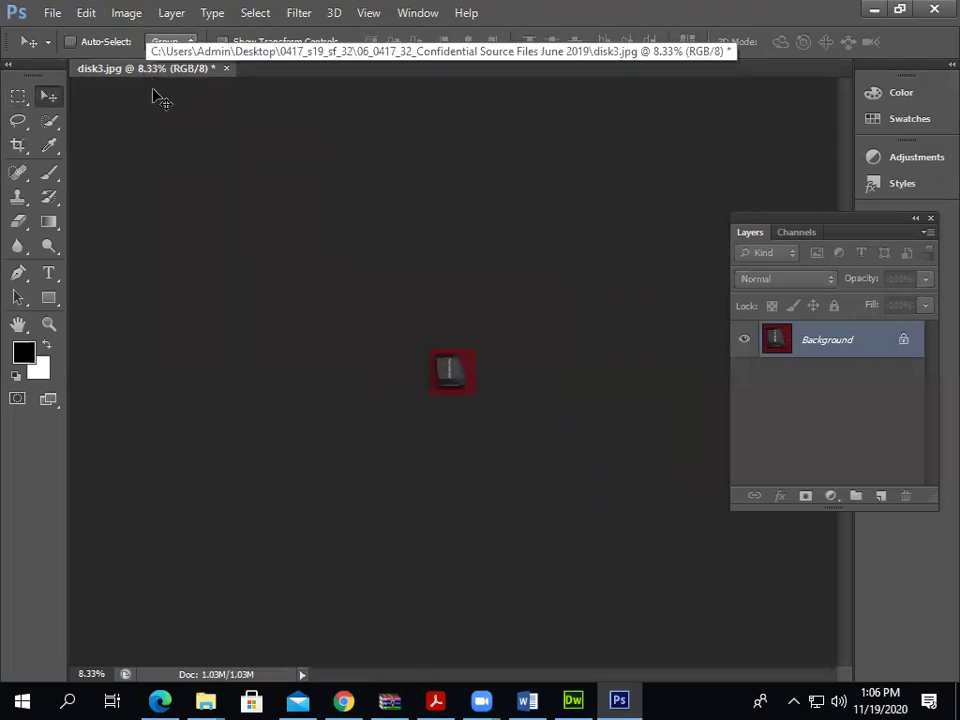
Examine the resized solid state drive image at several magnifications up to 100%
key(ctrl+plus)
key(ctrl+plus)
key(ctrl+plus)
key(ctrl+plus)
key(ctrl+plus)
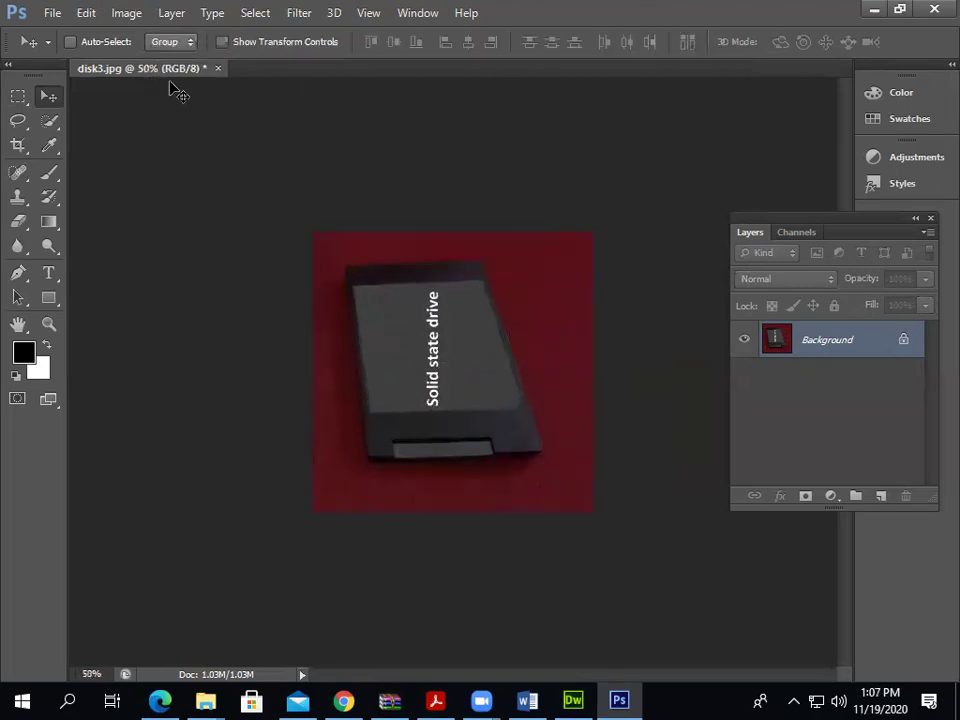
key(ctrl+plus)
key(ctrl+plus)
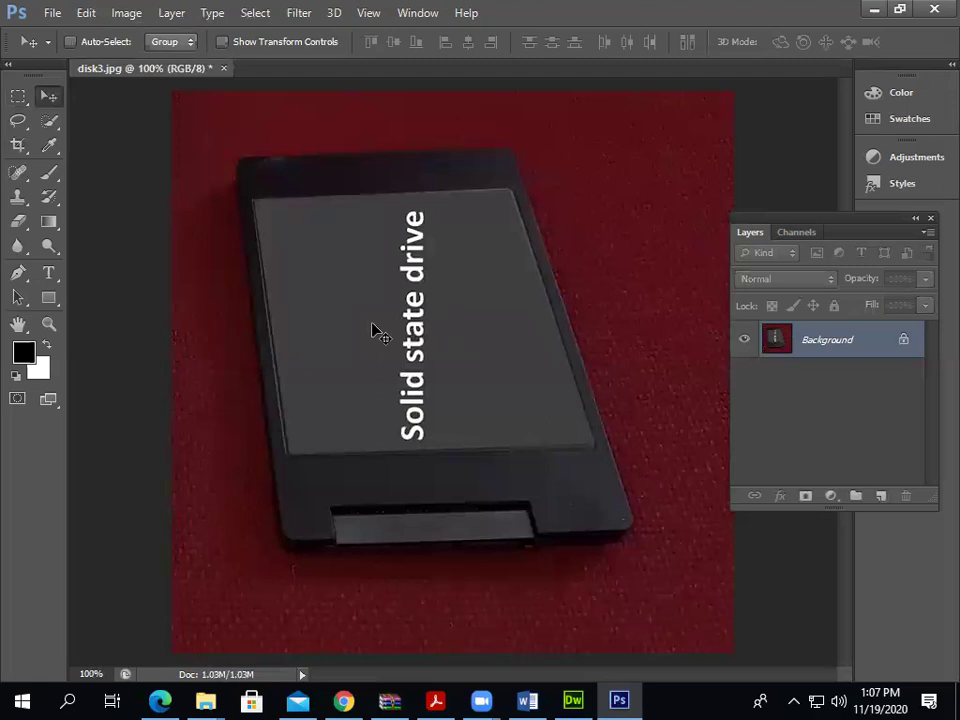
key(ctrl+minus)
key(ctrl+minus)
key(ctrl+minus)
key(ctrl+minus)
key(ctrl+plus)
key(ctrl+plus)
key(ctrl+plus)
key(ctrl+plus)
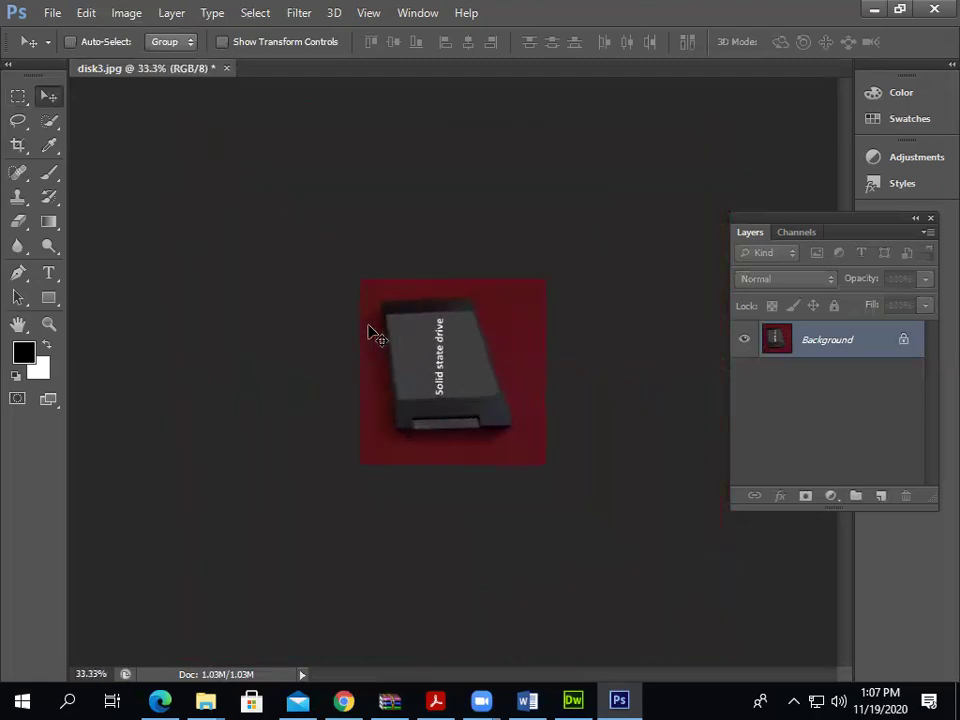
key(ctrl+minus)
key(ctrl+minus)
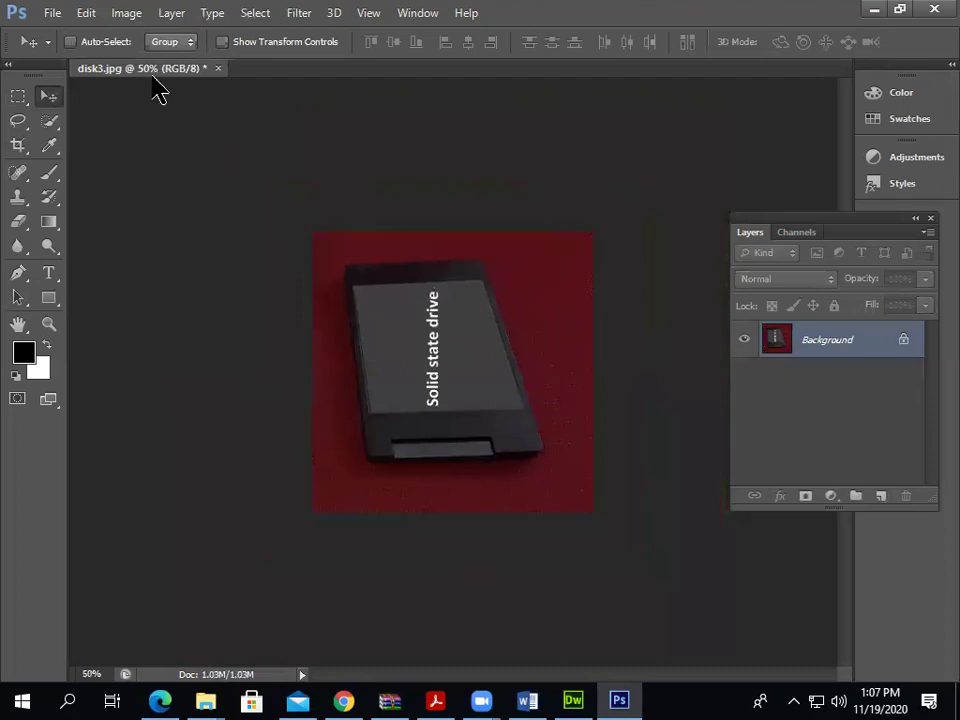
key(ctrl+plus)
key(ctrl+plus)
key(ctrl+plus)
key(ctrl+minus)
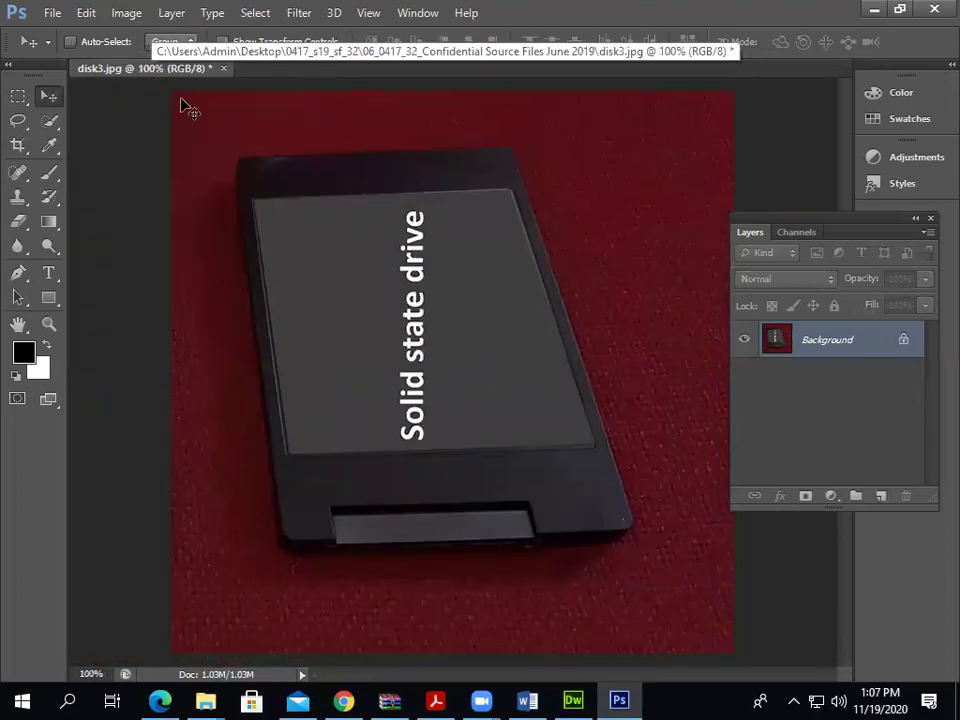
Check the required file name in the question paper PDF and save the resized image as disk4 in the June 2019 source files folder
key(alt+Tab)
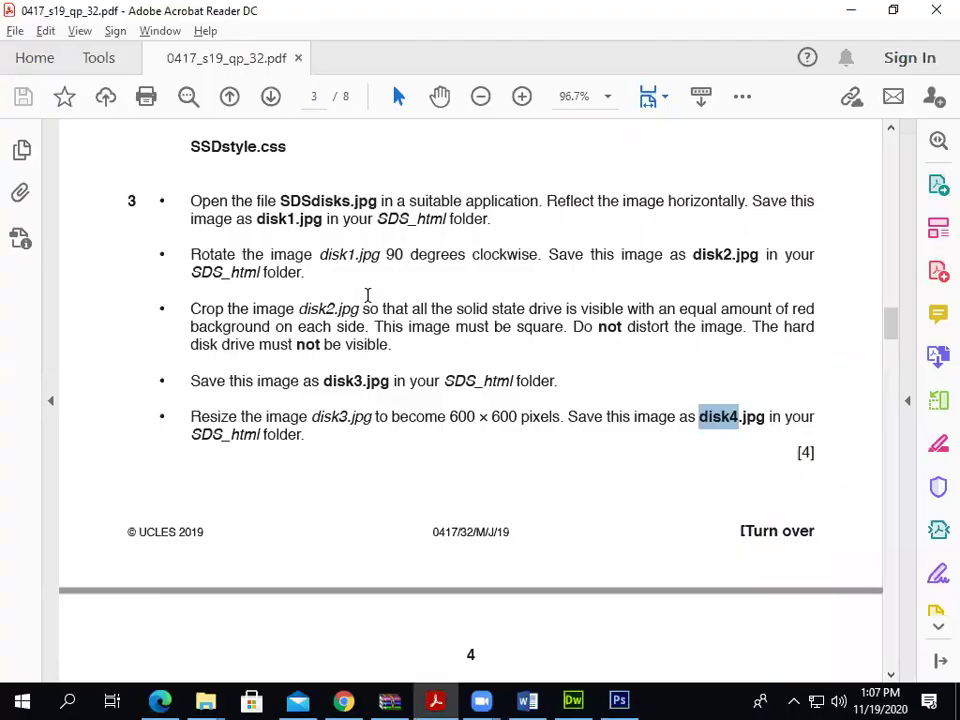
key(alt+Tab)
click(49, 14)
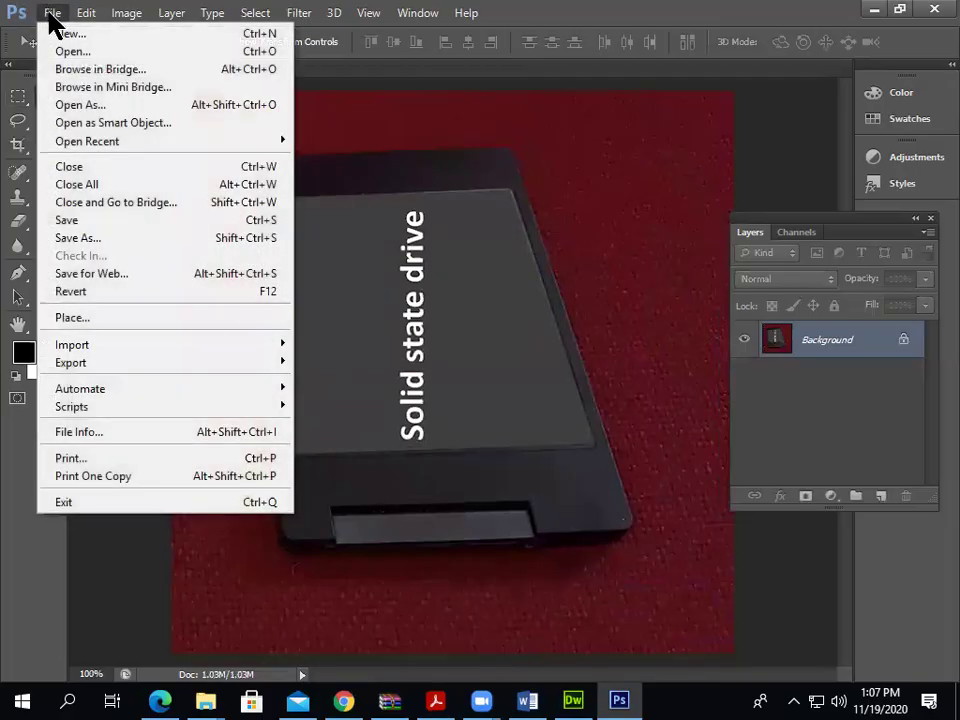
click(116, 239)
text(disk4)
click(708, 423)
click(575, 176)
Read question 4 in the PDF and display the June 2019 source files folder in Details layout
key(alt+Tab)
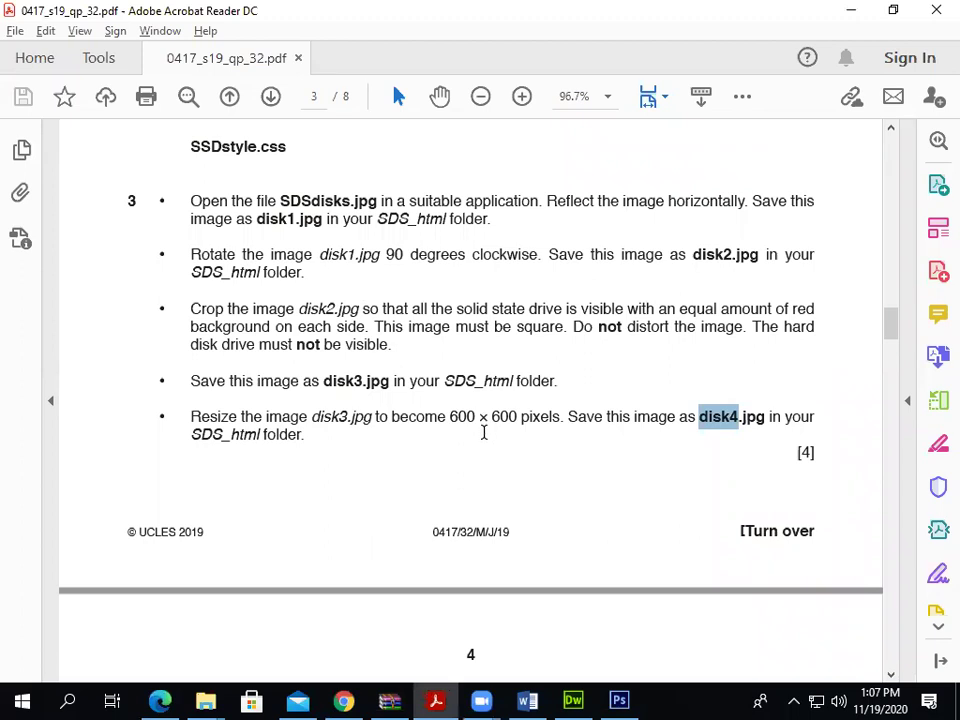
scroll(484, 432, down, 6)
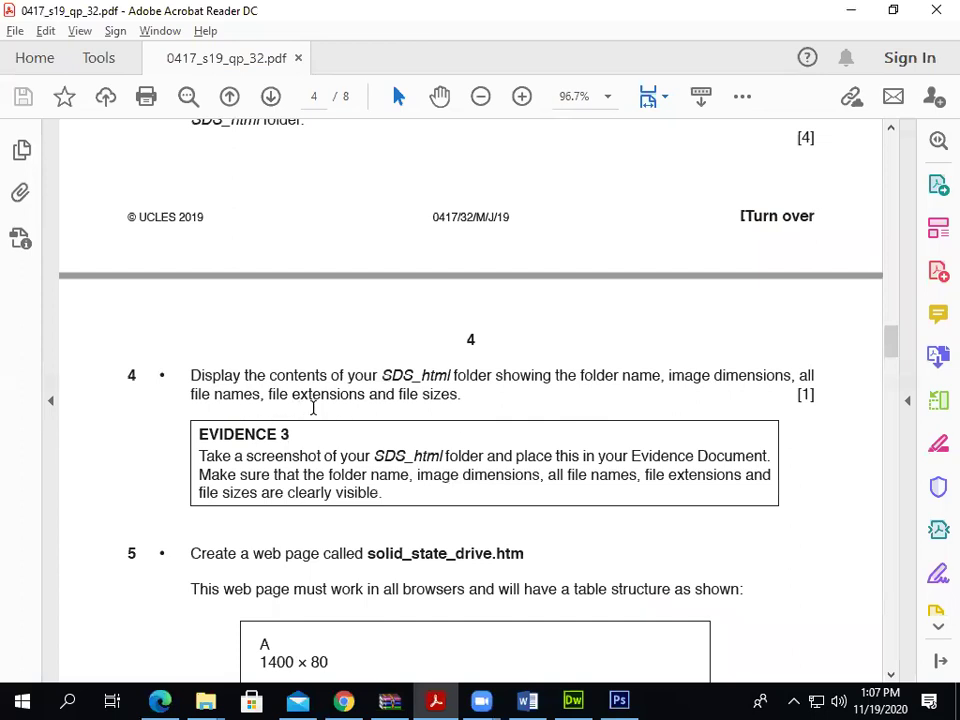
mouse_move(210, 700)
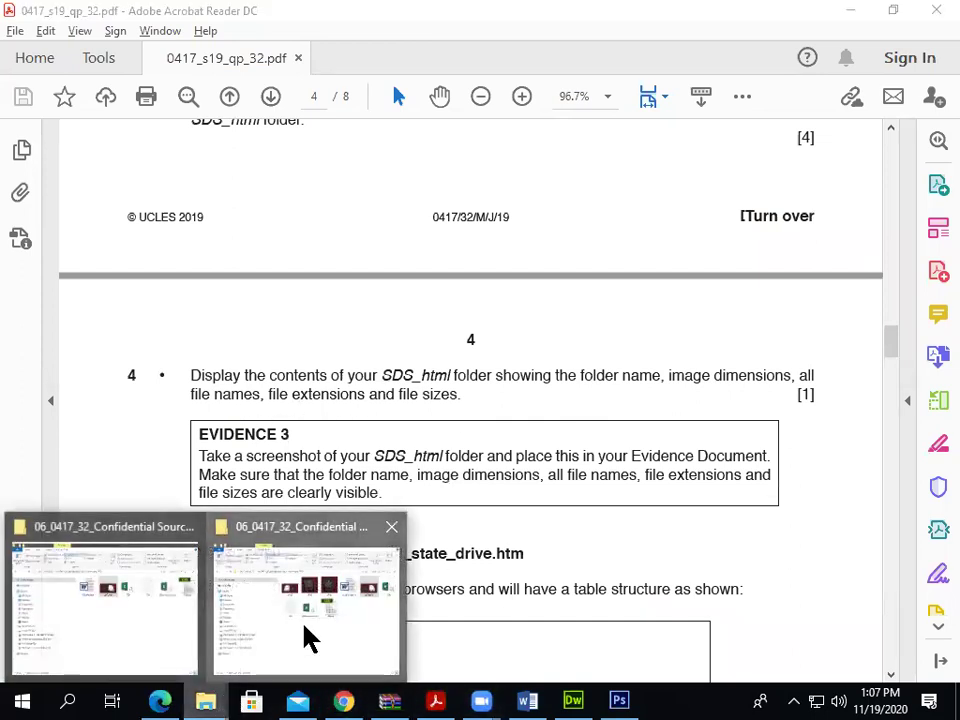
click(304, 628)
click(393, 84)
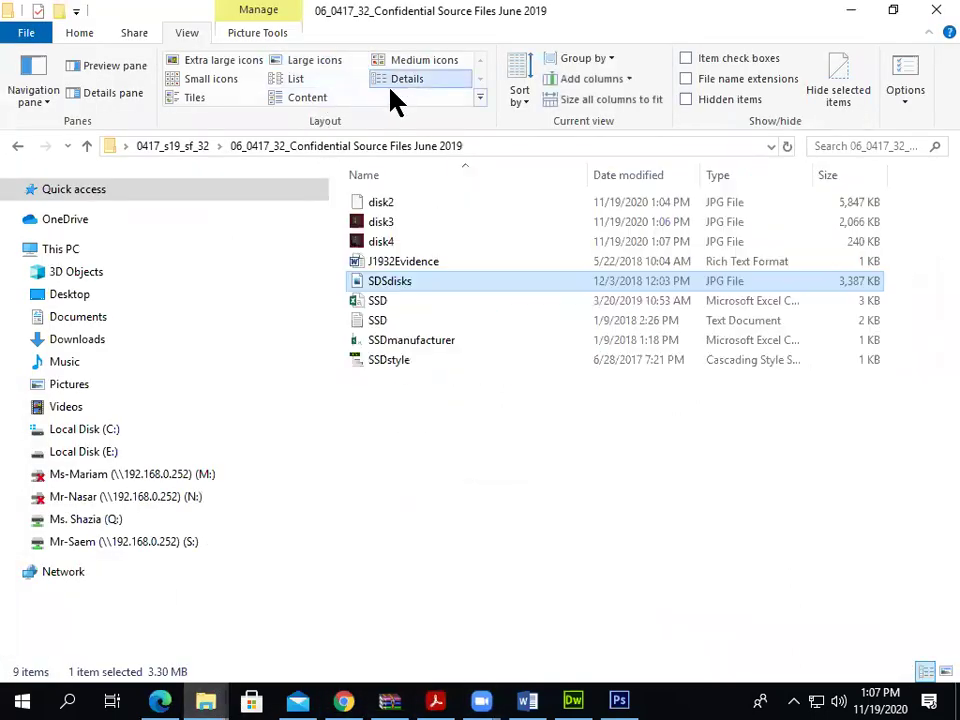
click(310, 98)
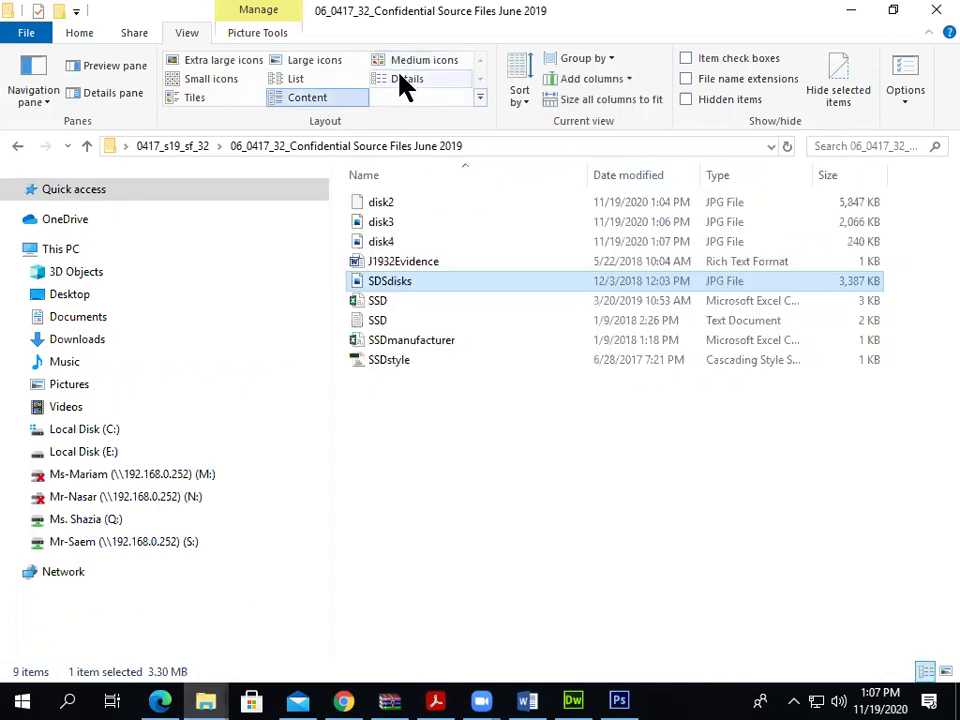
click(402, 76)
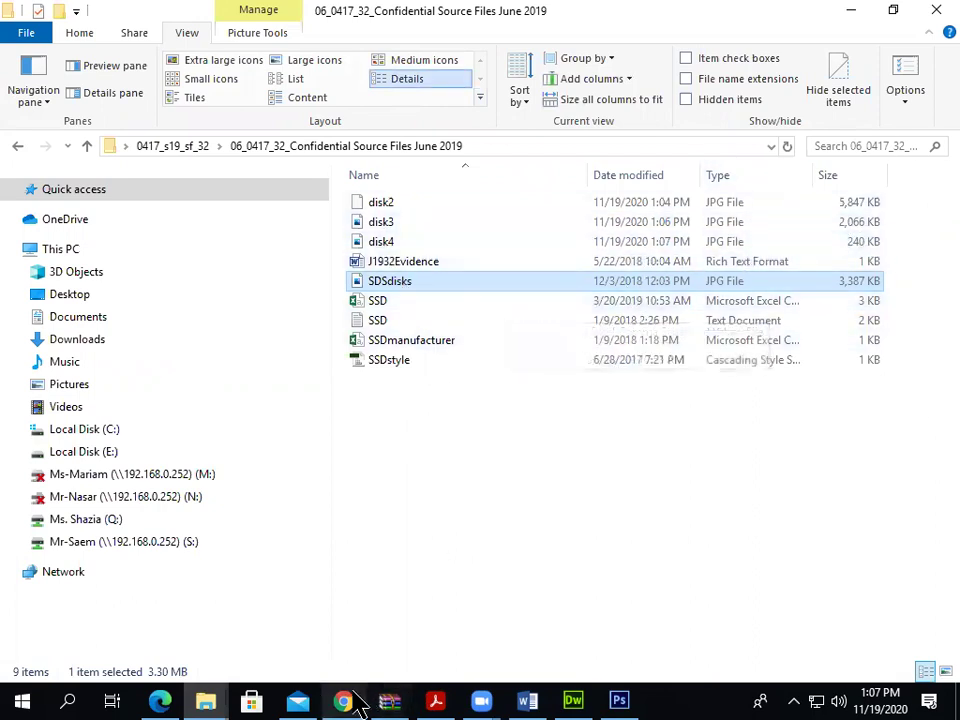
Return to the question paper PDF and copy the web page name solid_state_drive from question 5
click(435, 701)
scroll(412, 446, down, 2)
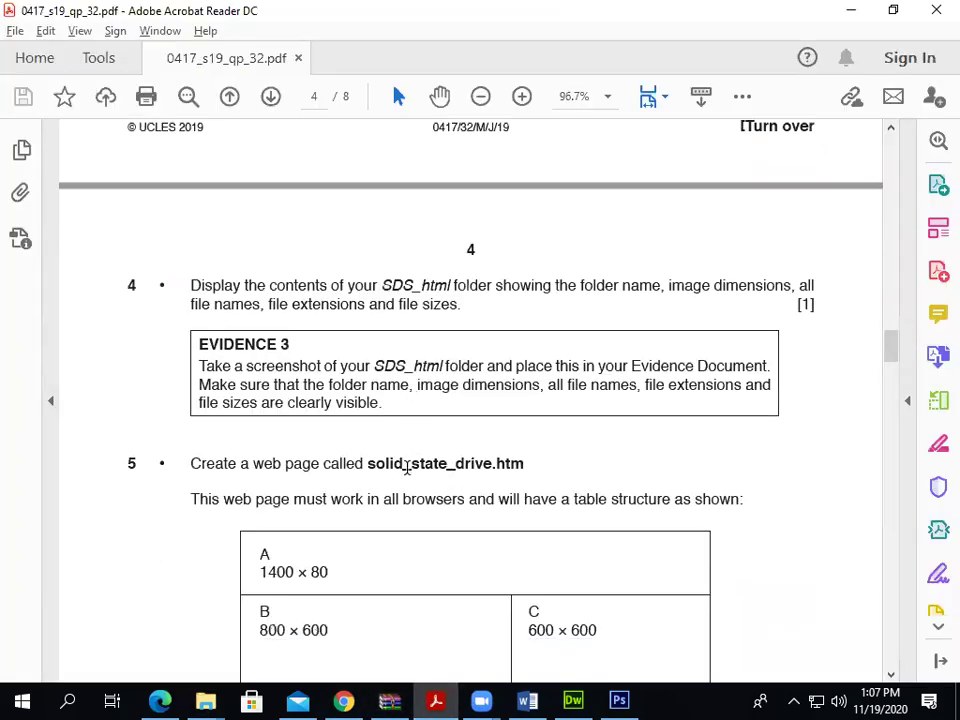
scroll(407, 470, down, 3)
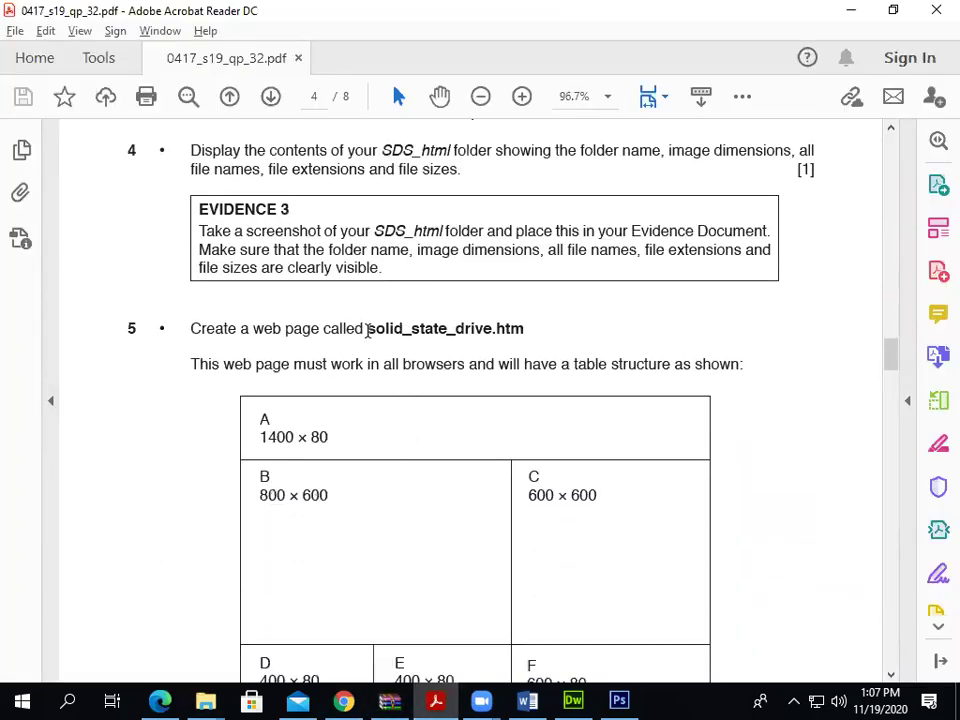
drag(368, 330, 492, 332)
right_click(493, 343)
click(505, 351)
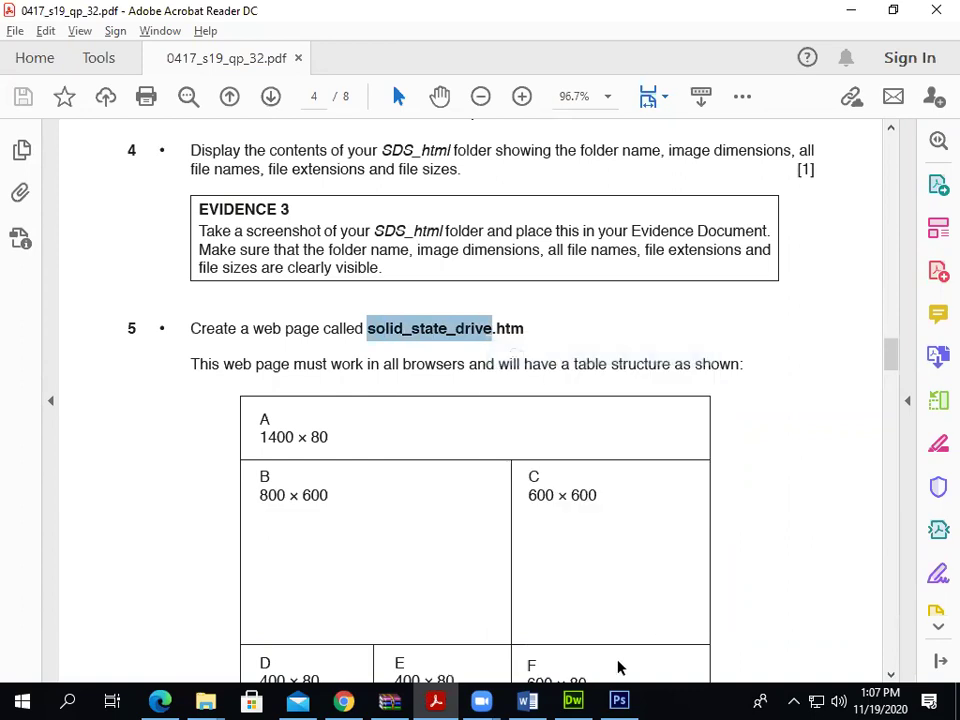
Switch to Dreamweaver and create a new blank HTML page
click(573, 700)
click(52, 15)
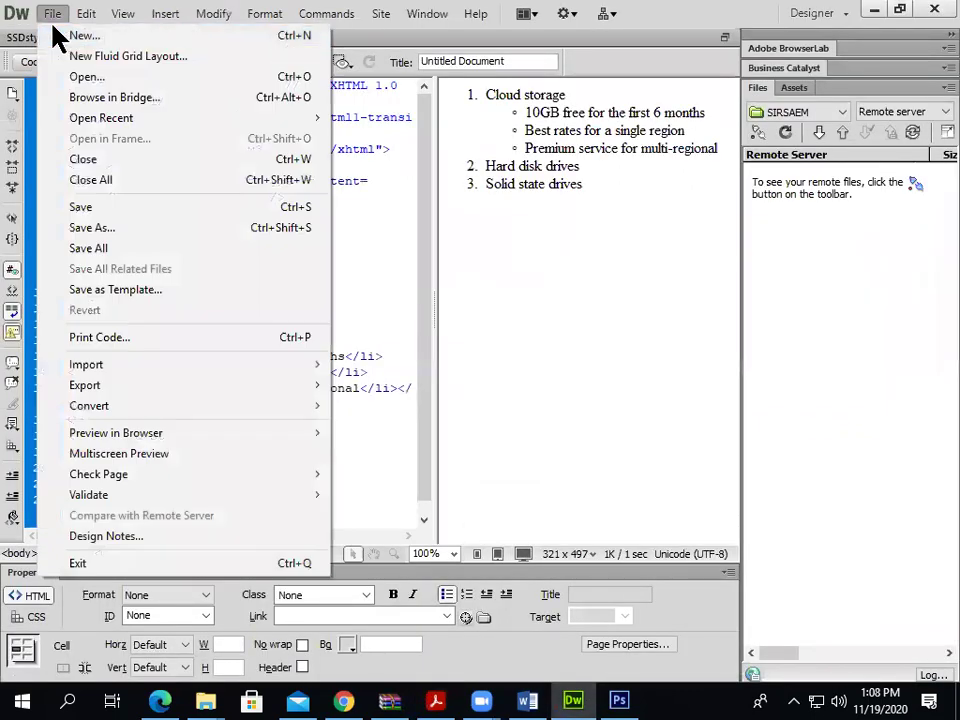
click(70, 35)
double_click(352, 142)
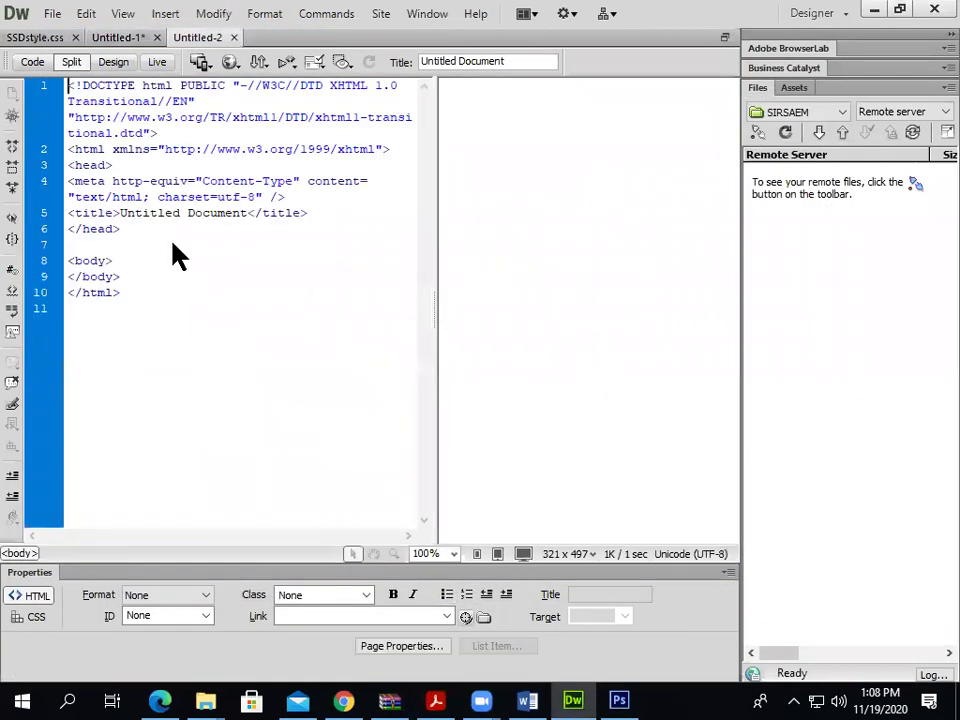
click(52, 14)
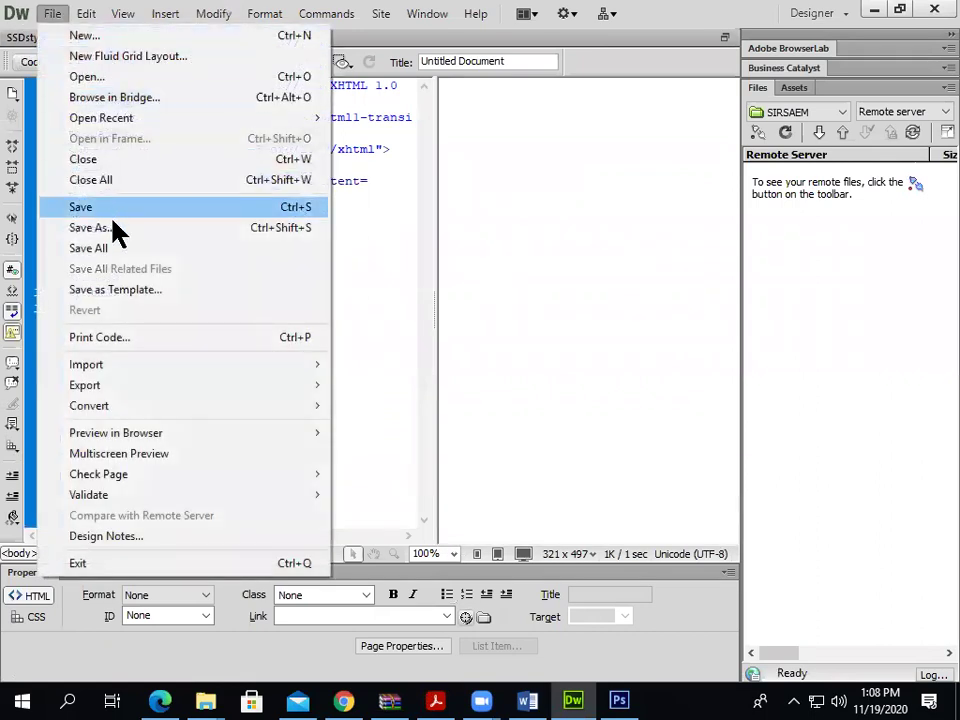
click(113, 220)
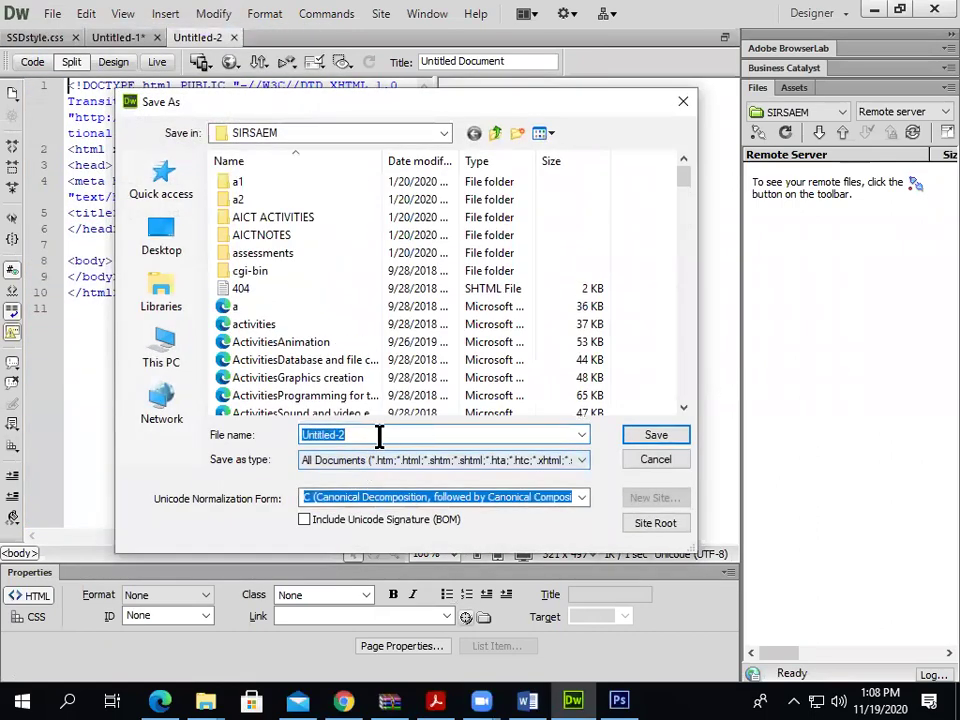
click(163, 238)
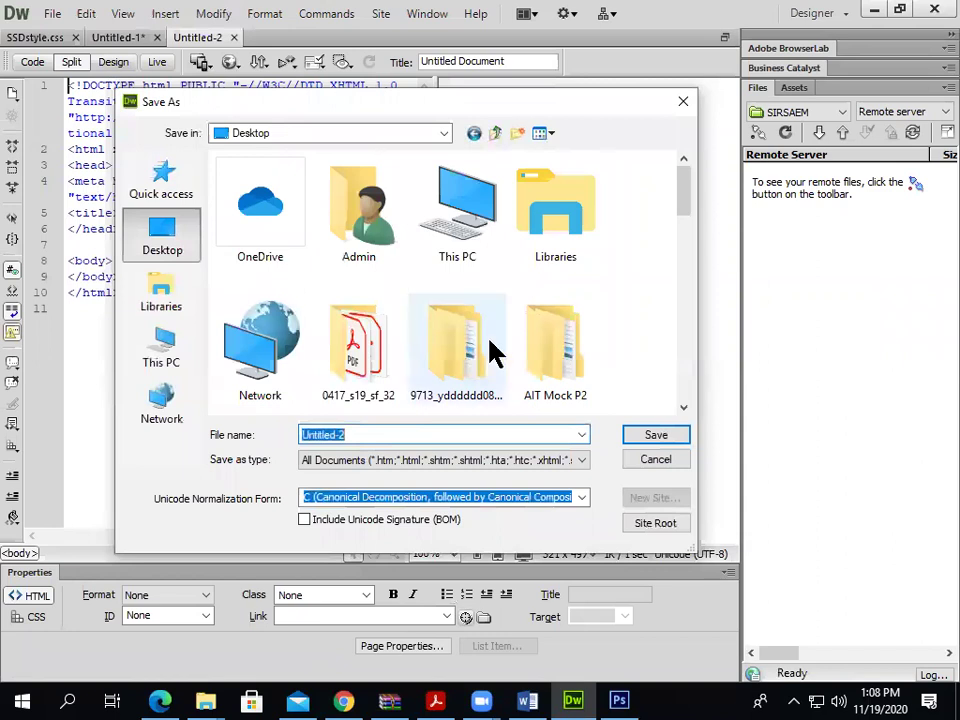
drag(681, 208, 692, 236)
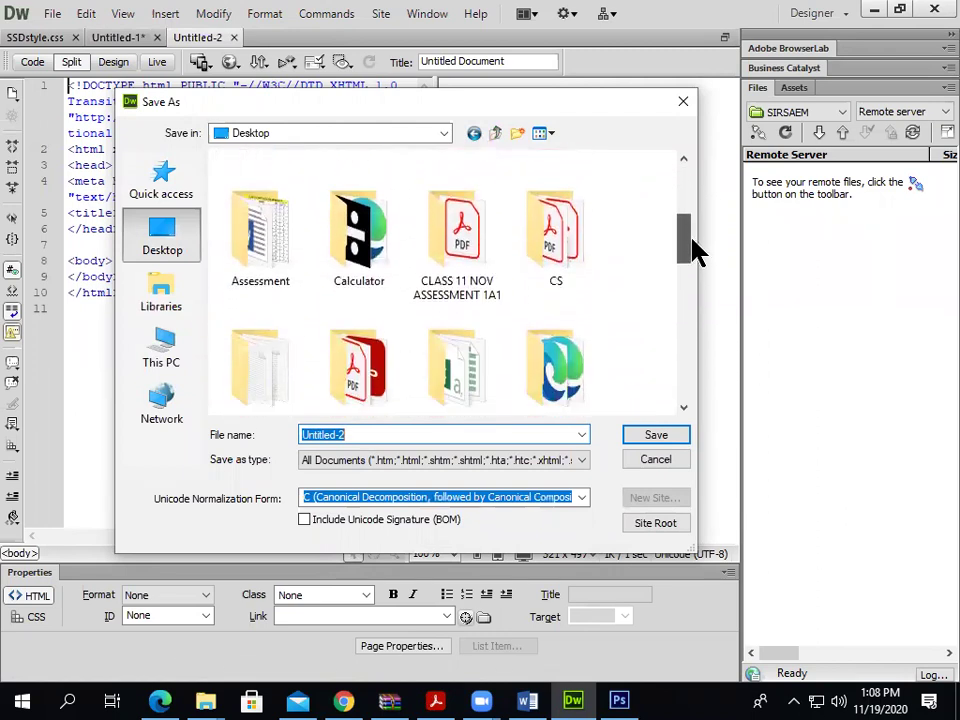
drag(697, 258, 696, 388)
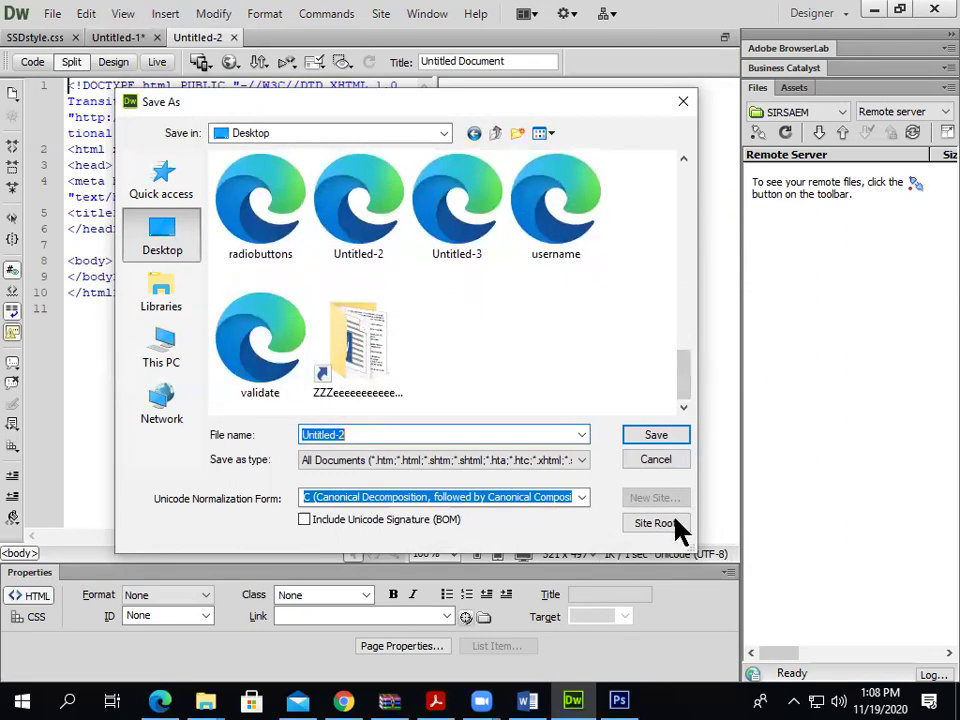
drag(692, 386, 686, 313)
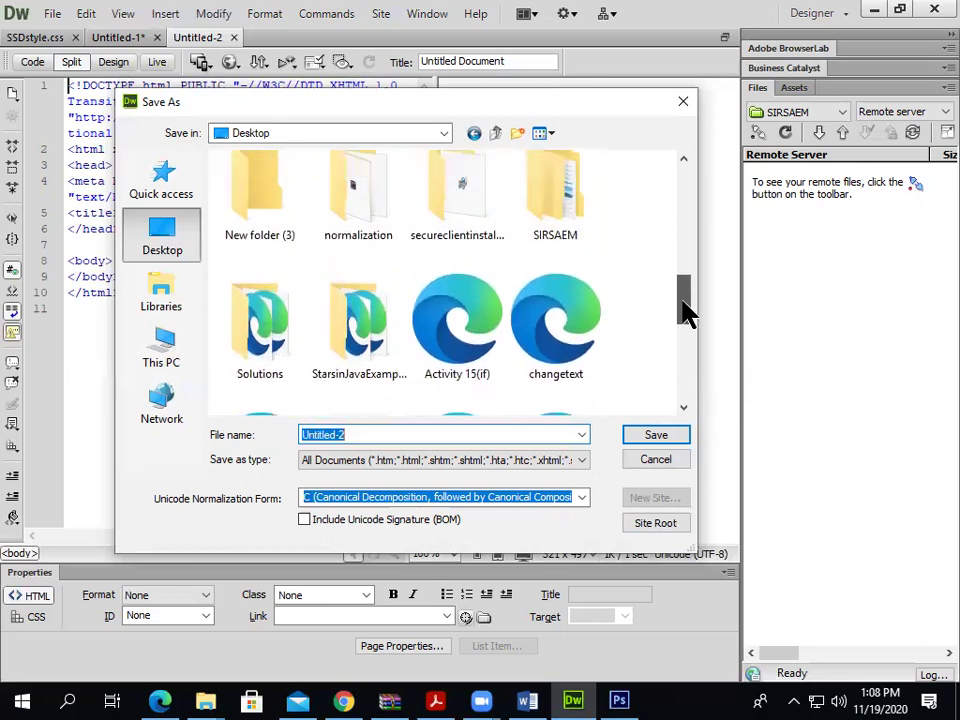
drag(686, 313, 676, 263)
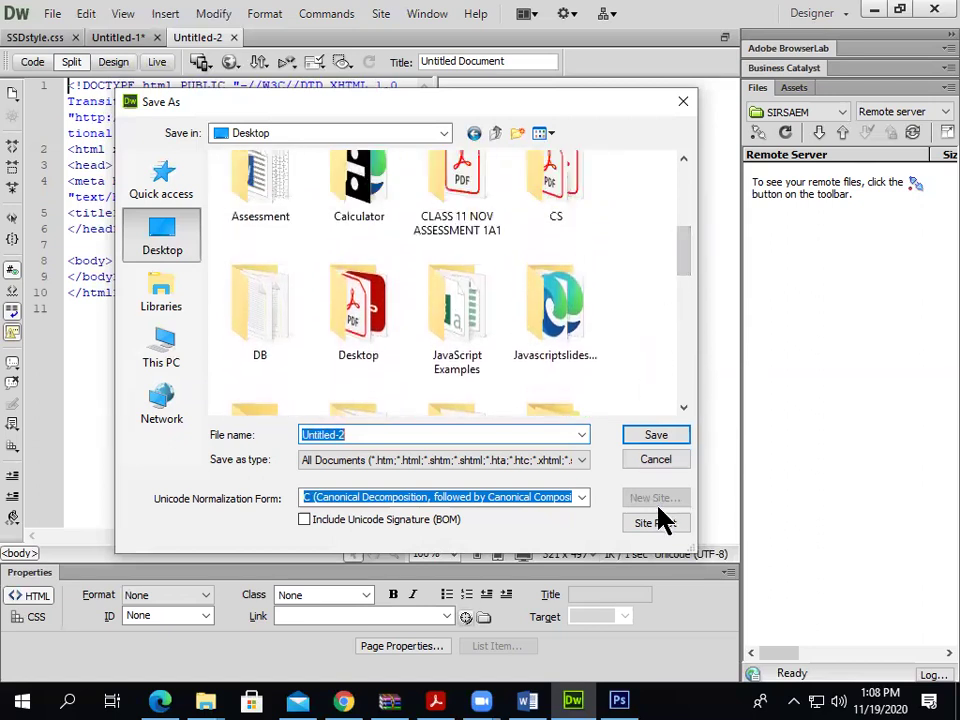
click(656, 459)
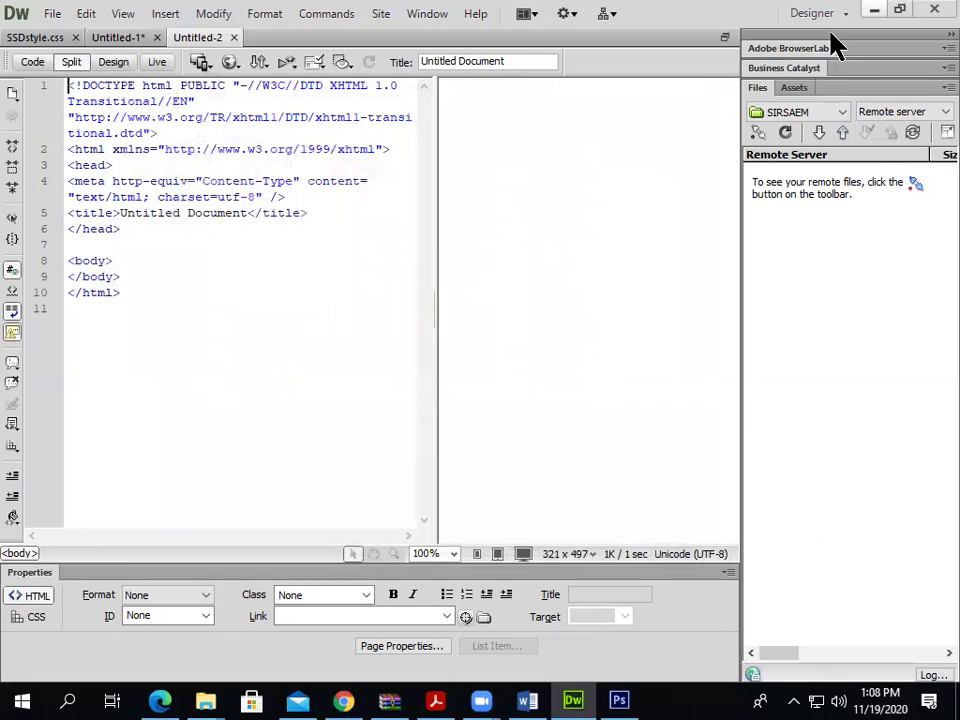
Minimise the open application windows to reveal the desktop
key(alt+Tab)
key(super+Down)
key(super+Down)
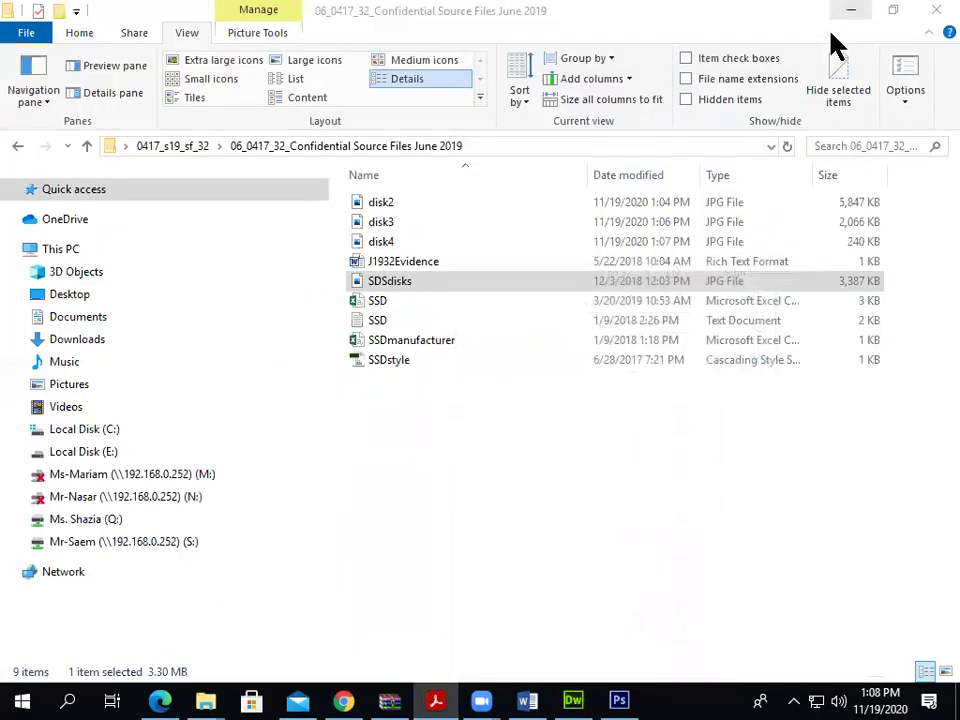
key(alt+Tab)
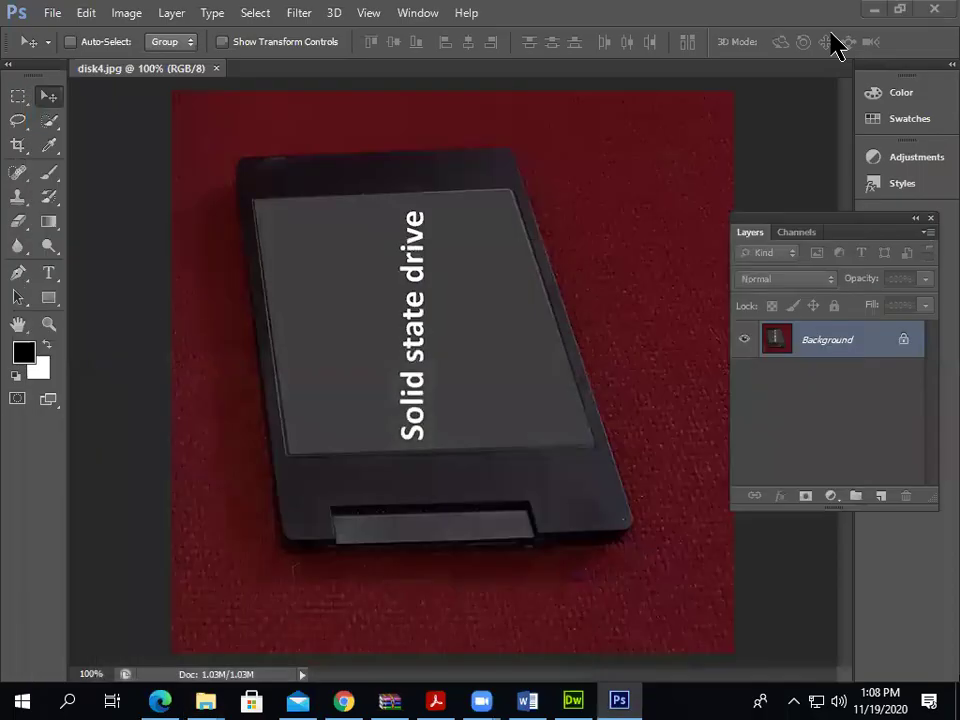
key(super+Down)
key(super+Down)
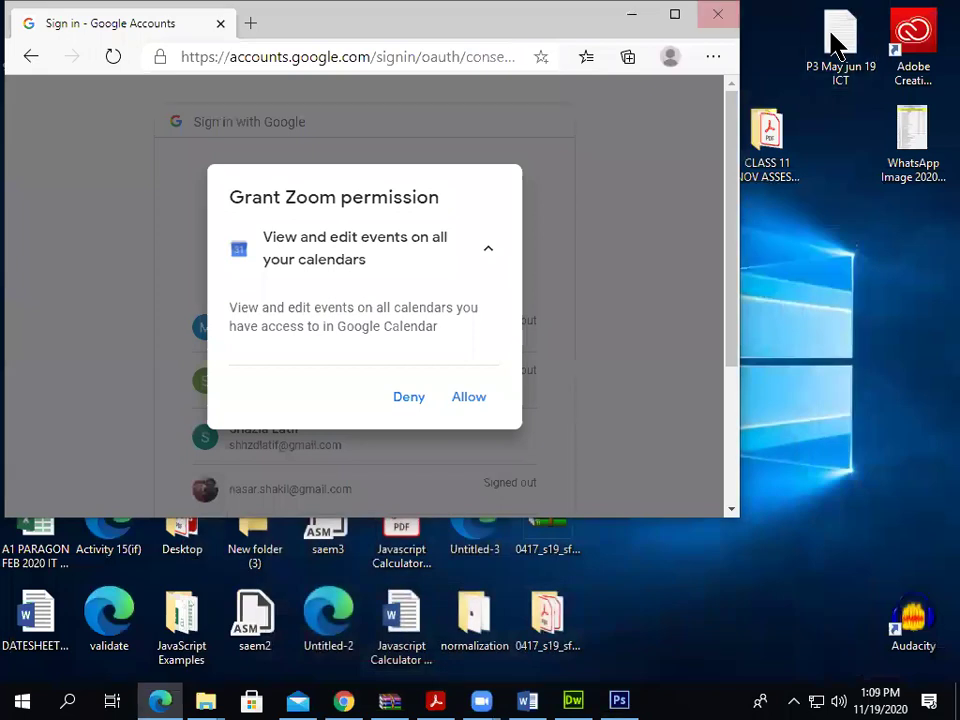
key(super+Down)
key(super+Down)
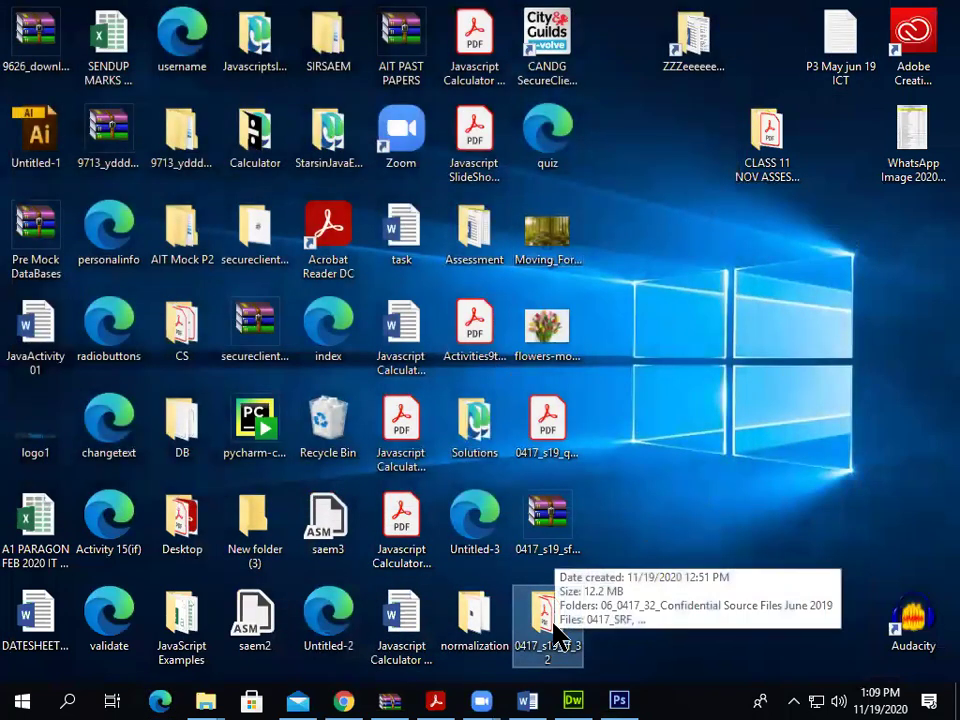
Open the June 2019 source files folder inside 0417_s19_sf_32 on the desktop and select its full path
double_click(555, 632)
click(375, 210)
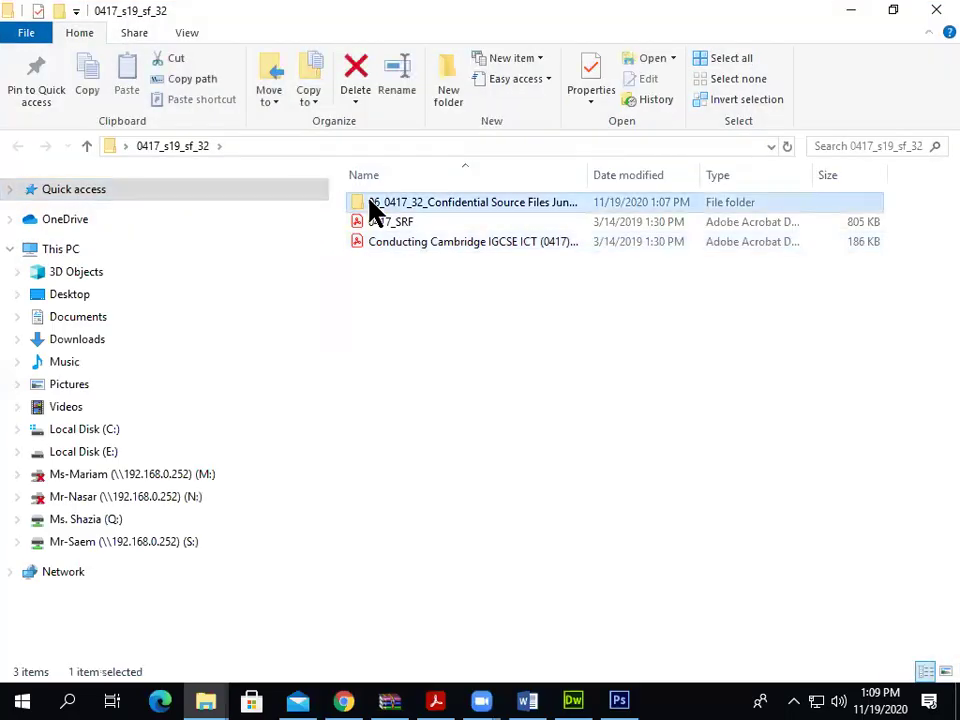
double_click(375, 210)
click(510, 146)
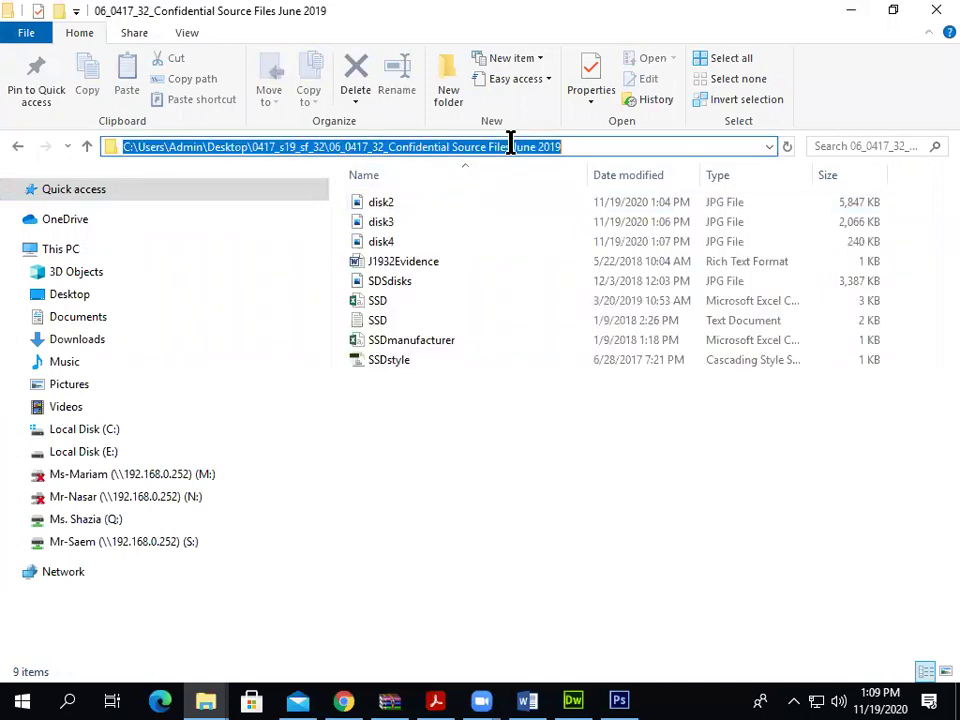
right_click(511, 146)
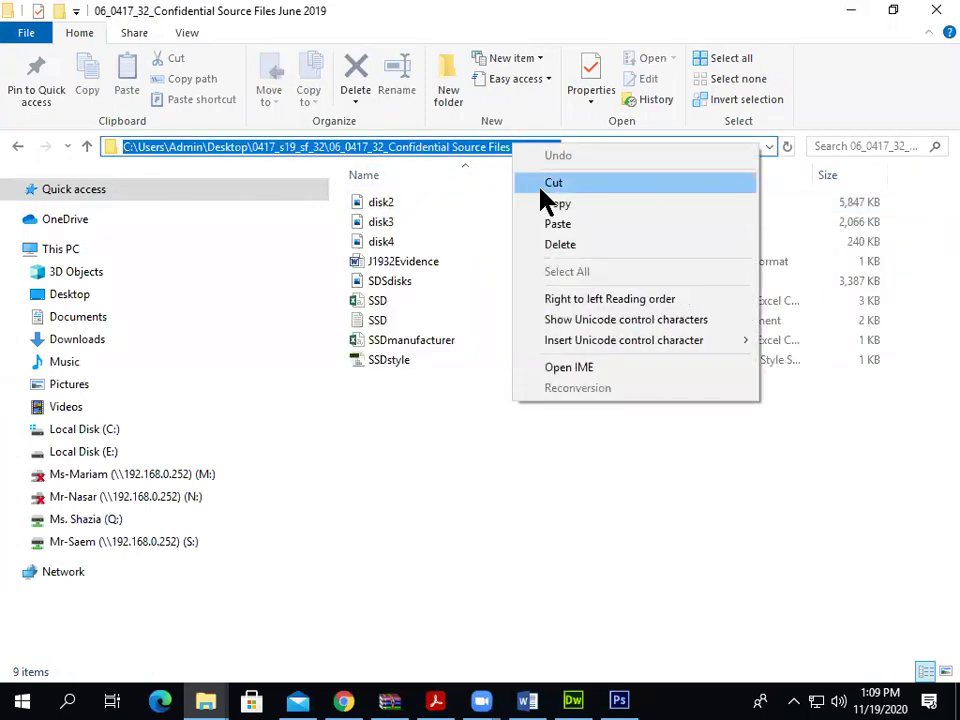
Switch to Dreamweaver and save the blank page as solid_state_drive.html in the June 2019 source files folder inside 0417_s19_sf_32 on the desktop
click(570, 702)
click(52, 13)
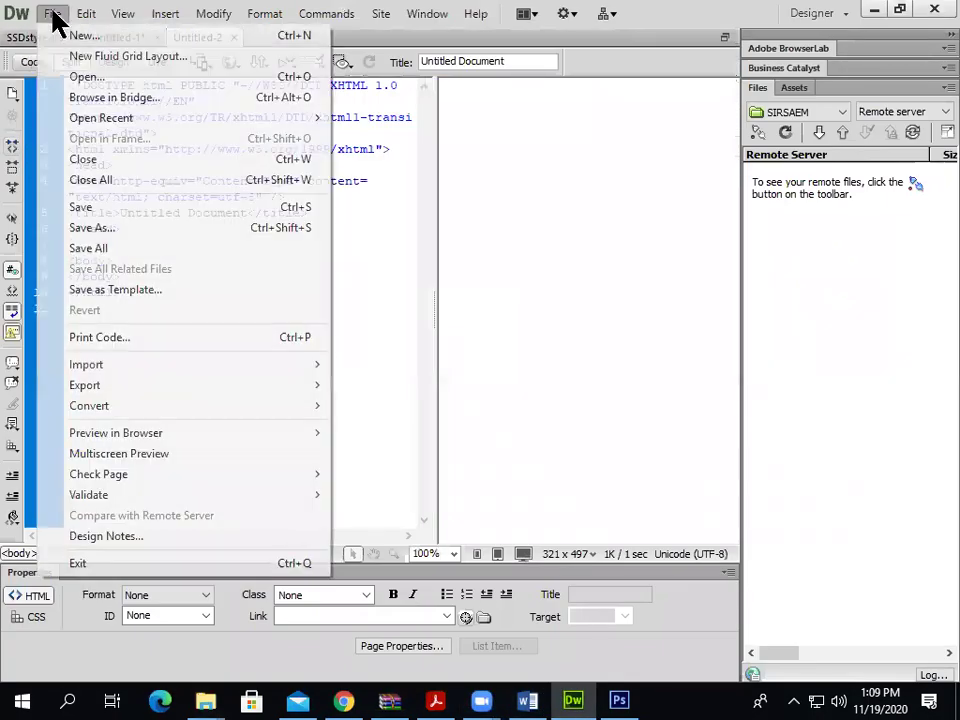
key(ctrl+s)
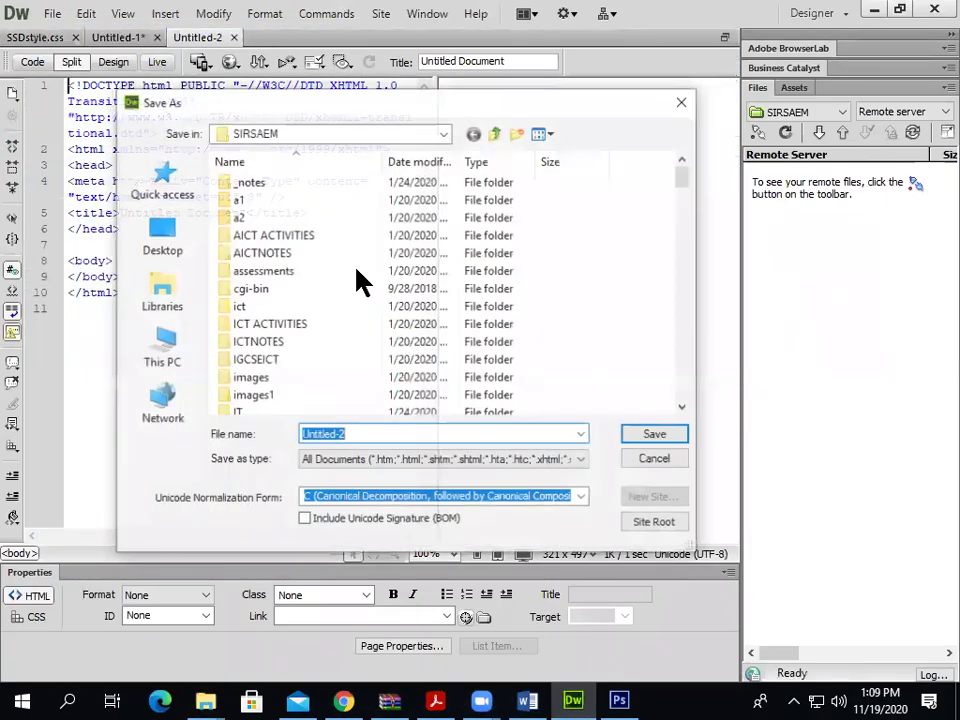
click(163, 238)
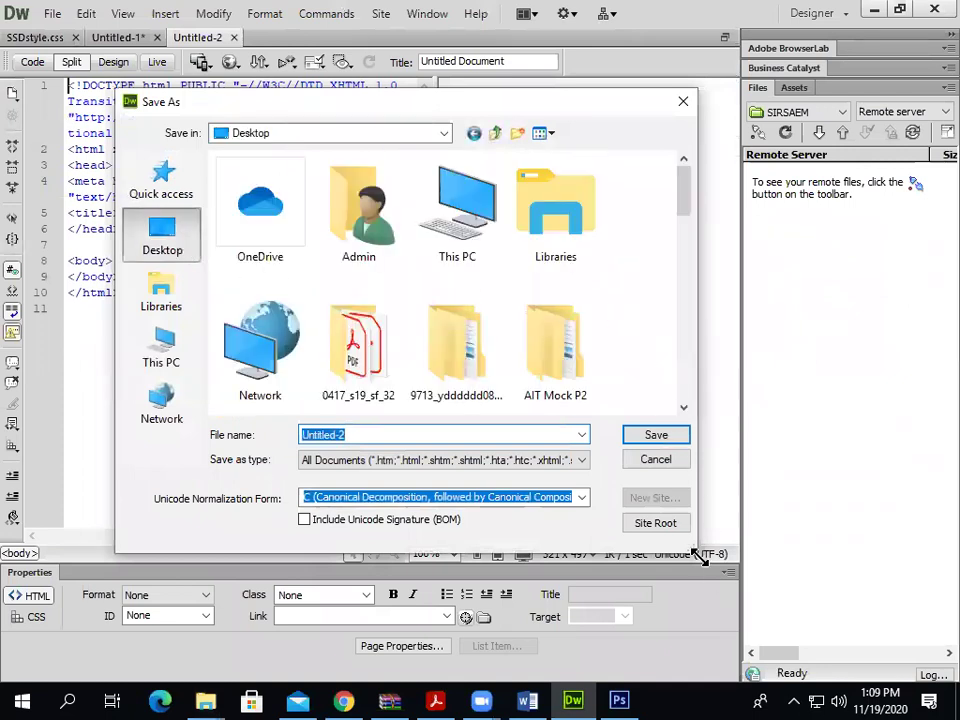
drag(690, 546, 833, 600)
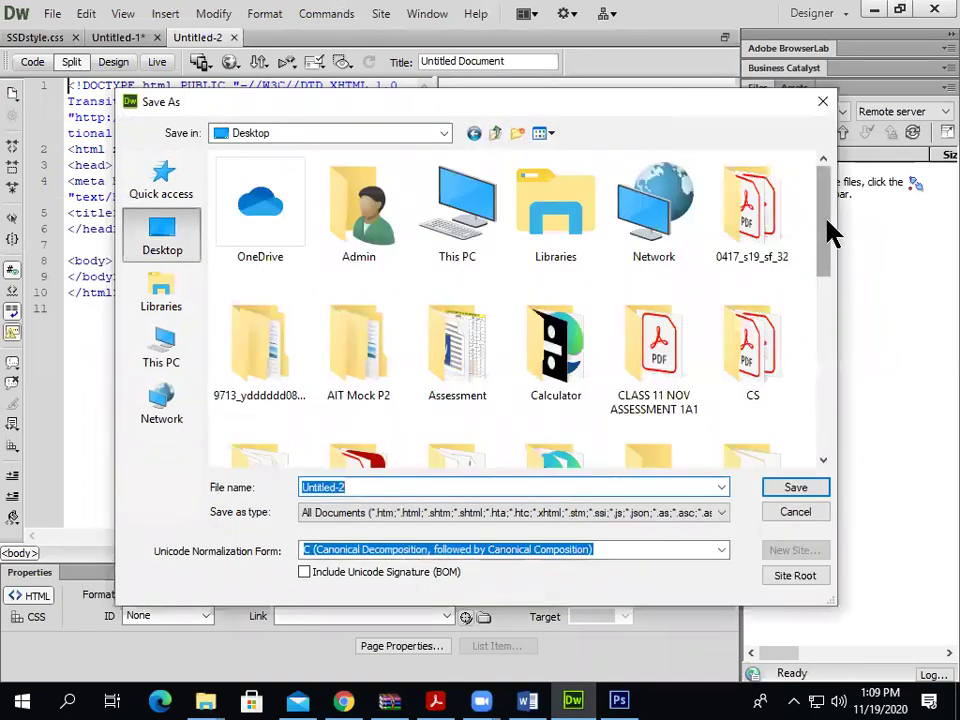
double_click(762, 217)
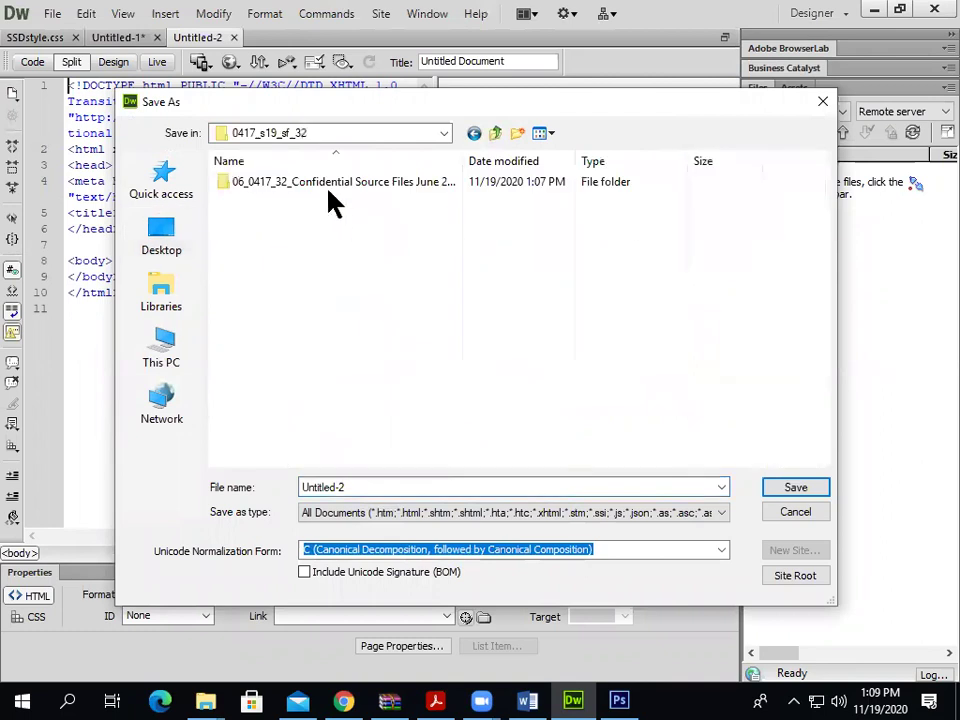
double_click(335, 200)
click(371, 487)
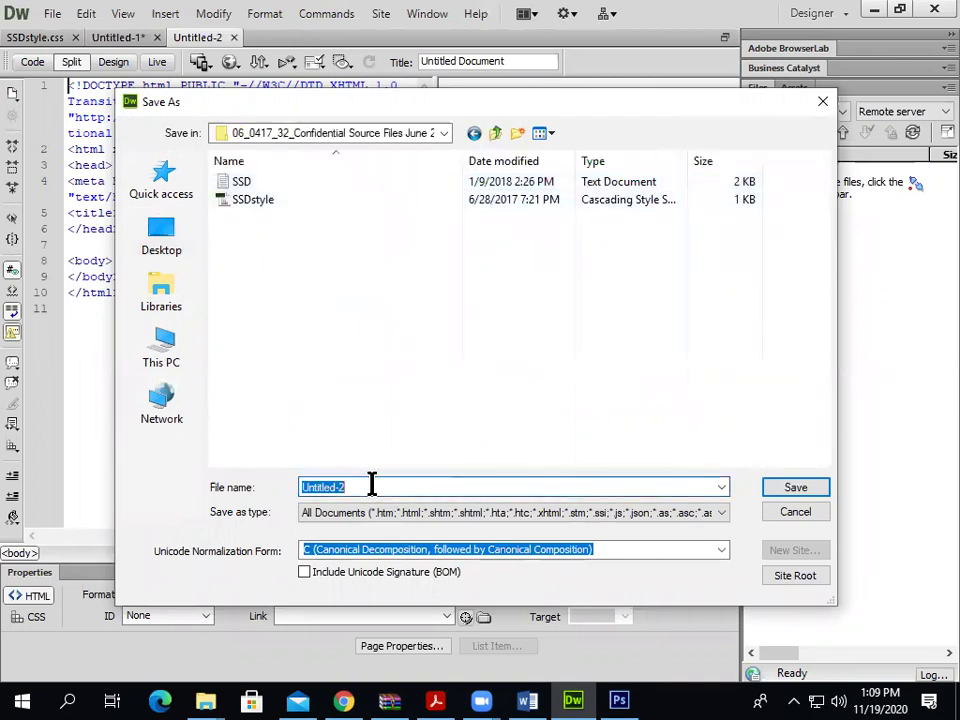
text(solid_state_drive)
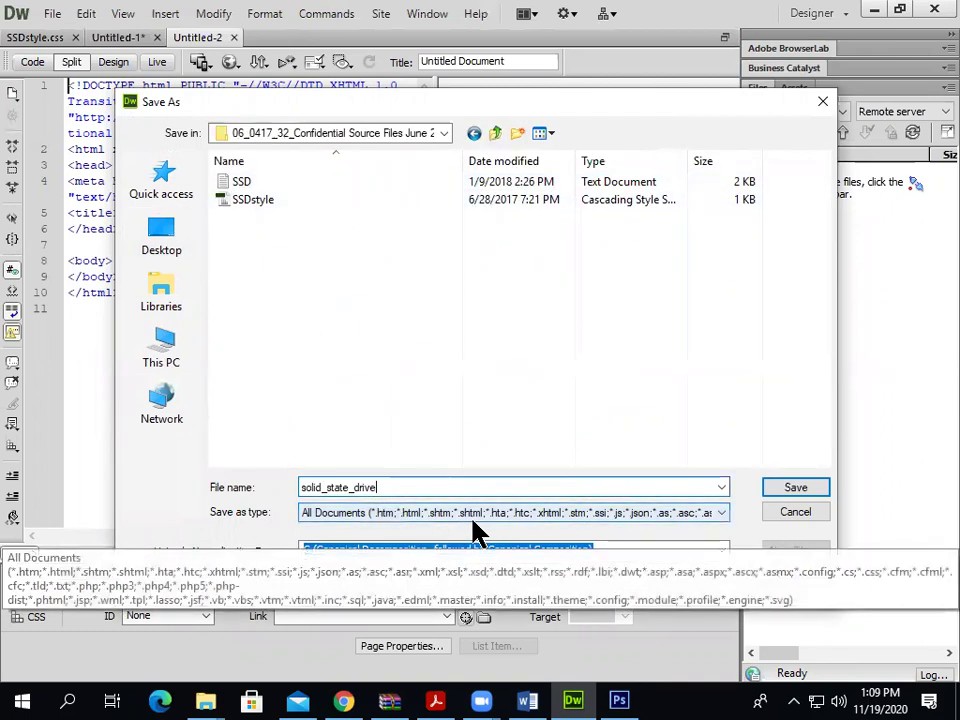
text(.html)
click(782, 490)
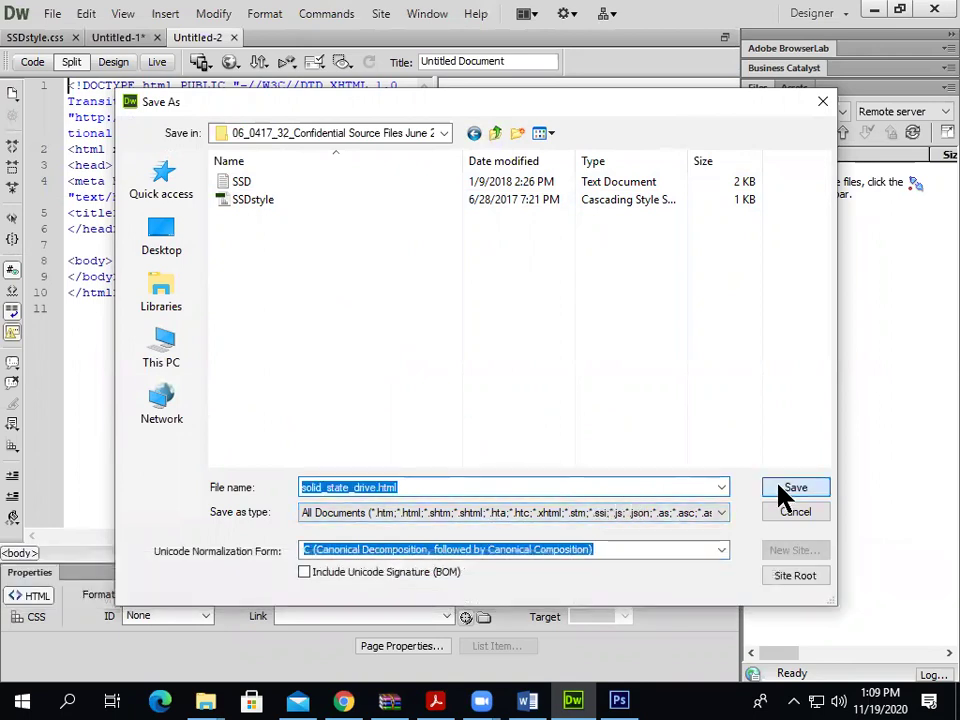
Return to the question paper PDF and examine the table structure, cell dimensions and border requirements in question 5
key(alt+Tab)
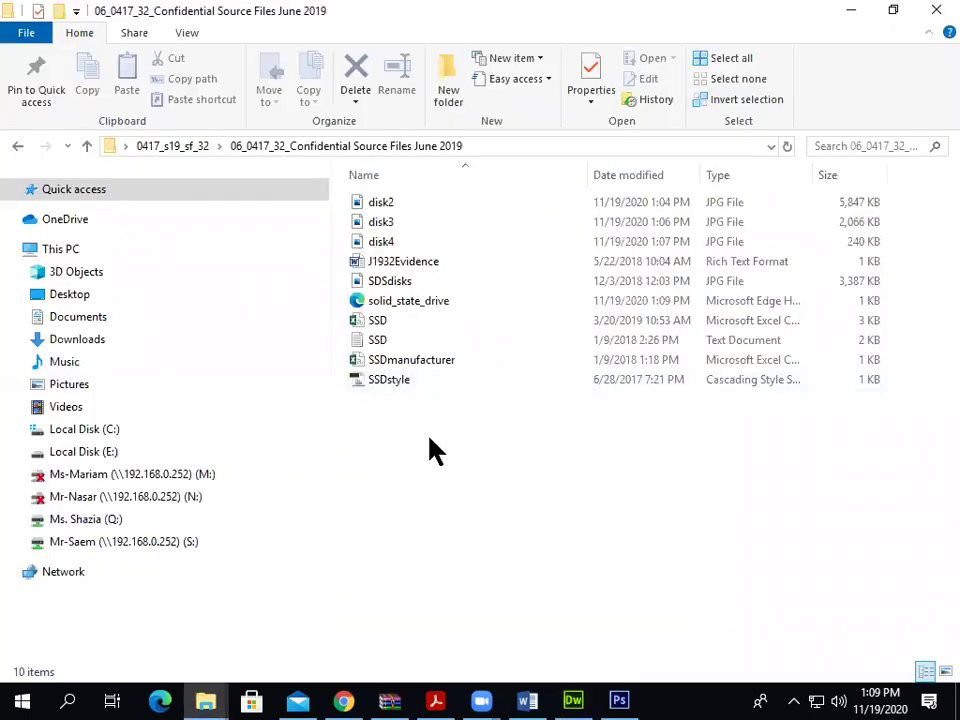
click(435, 700)
click(887, 14)
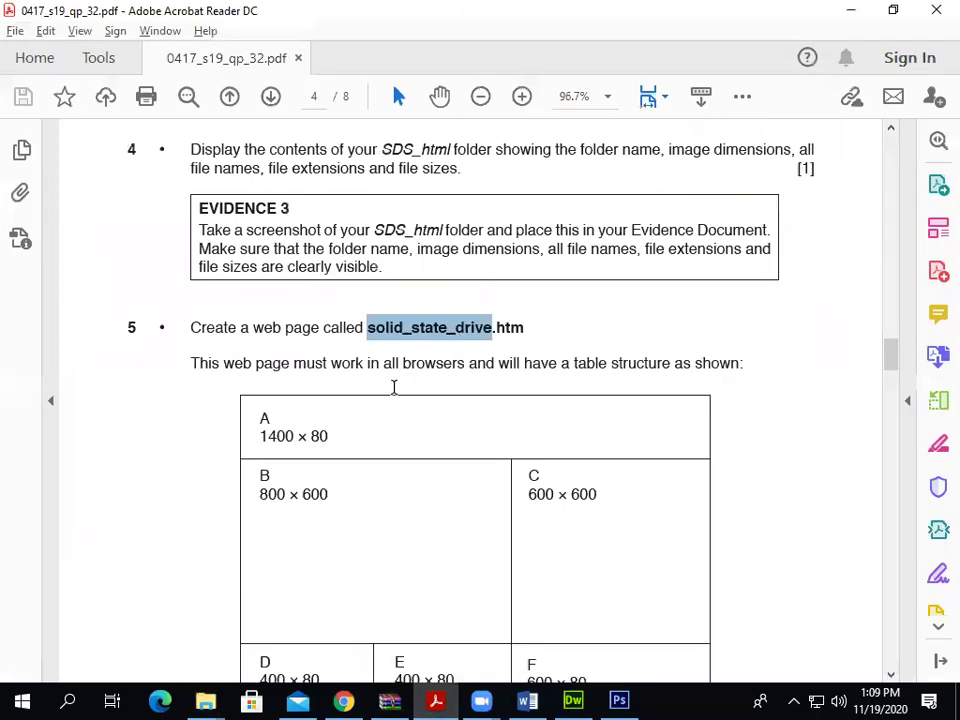
scroll(388, 409, down, 2)
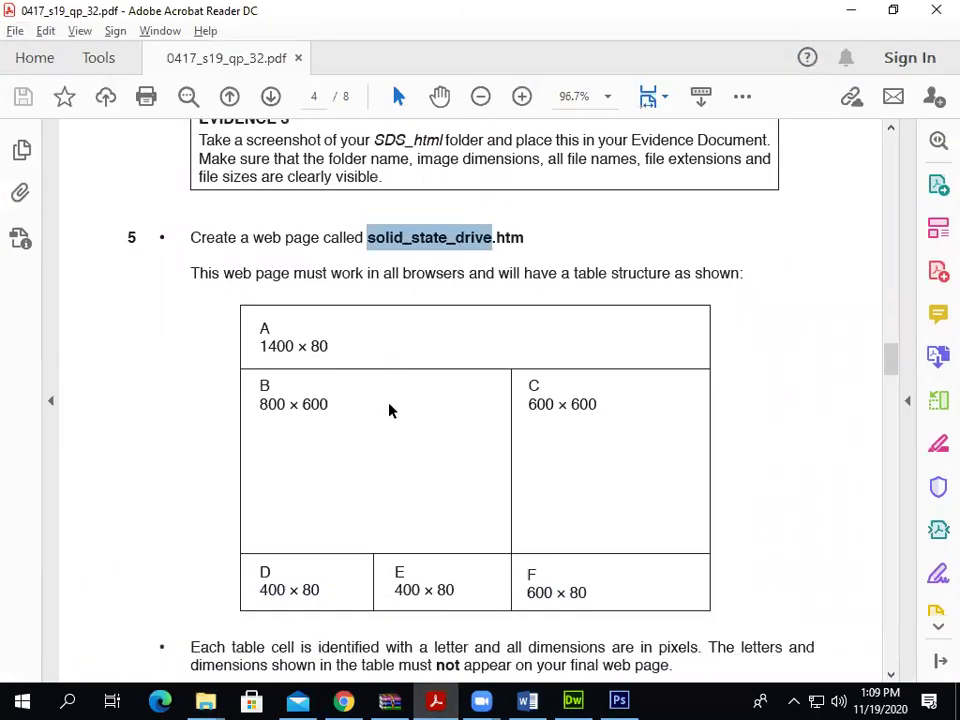
scroll(390, 410, down, 1)
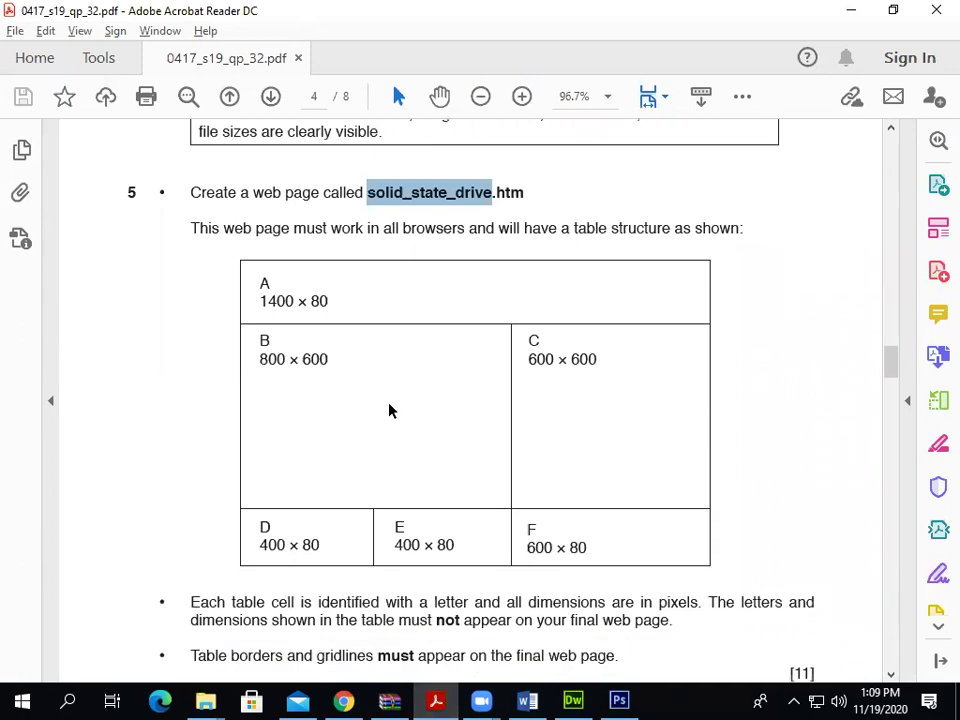
scroll(390, 410, down, 1)
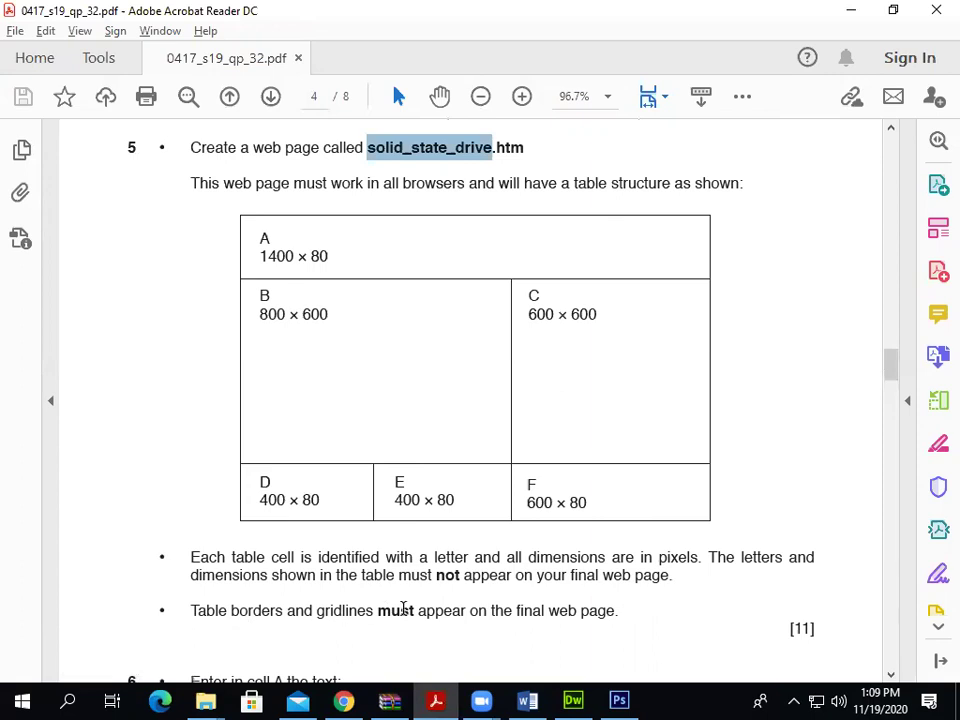
scroll(456, 620, down, 2)
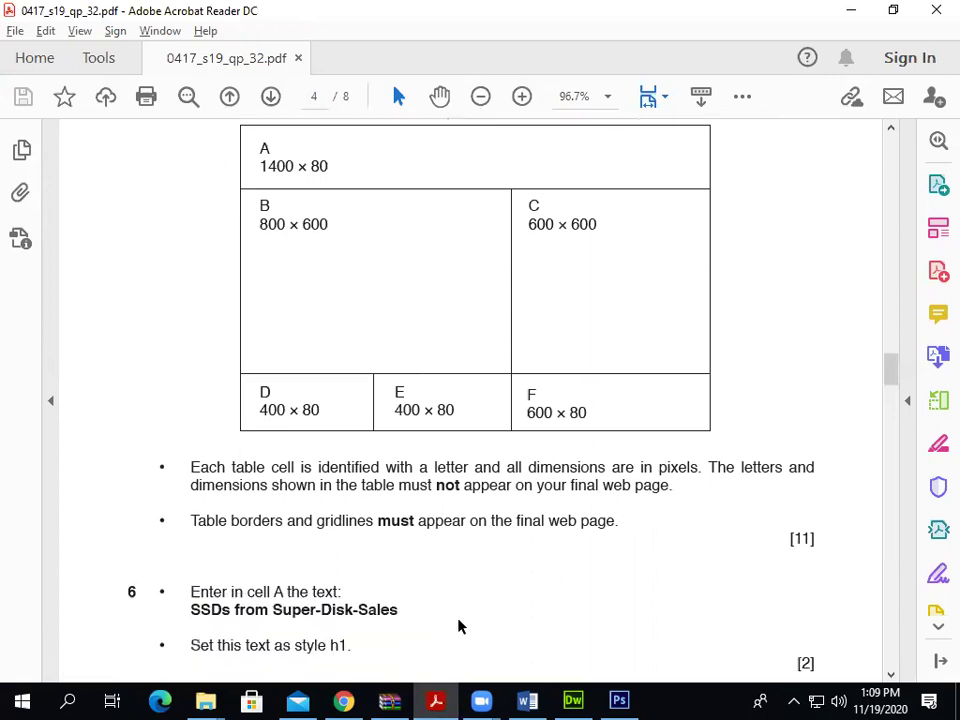
scroll(459, 626, down, 1)
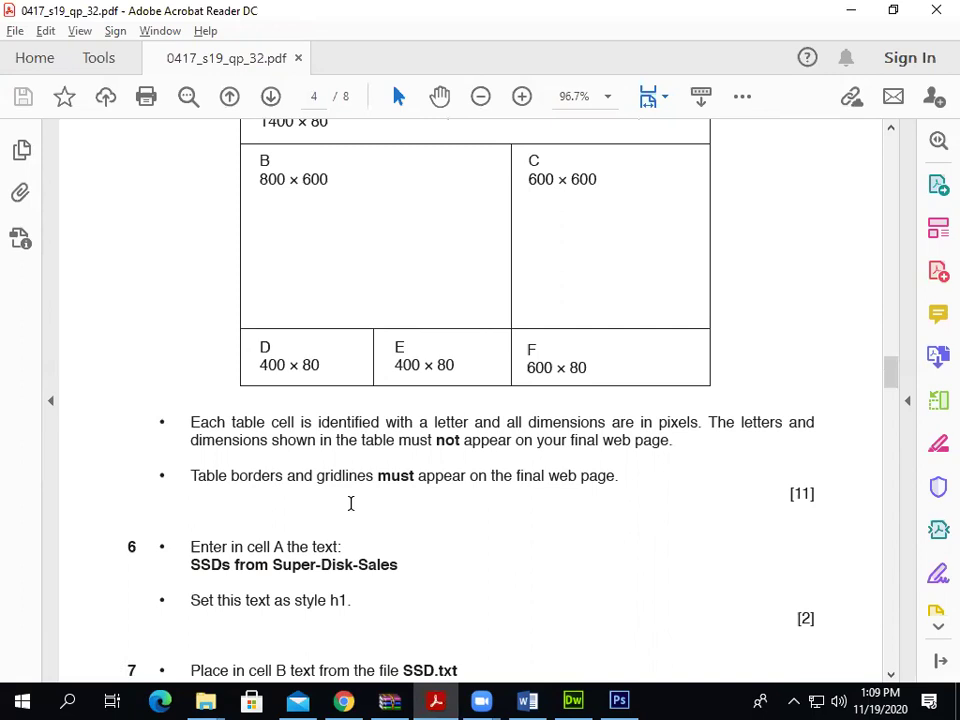
scroll(349, 503, up, 2)
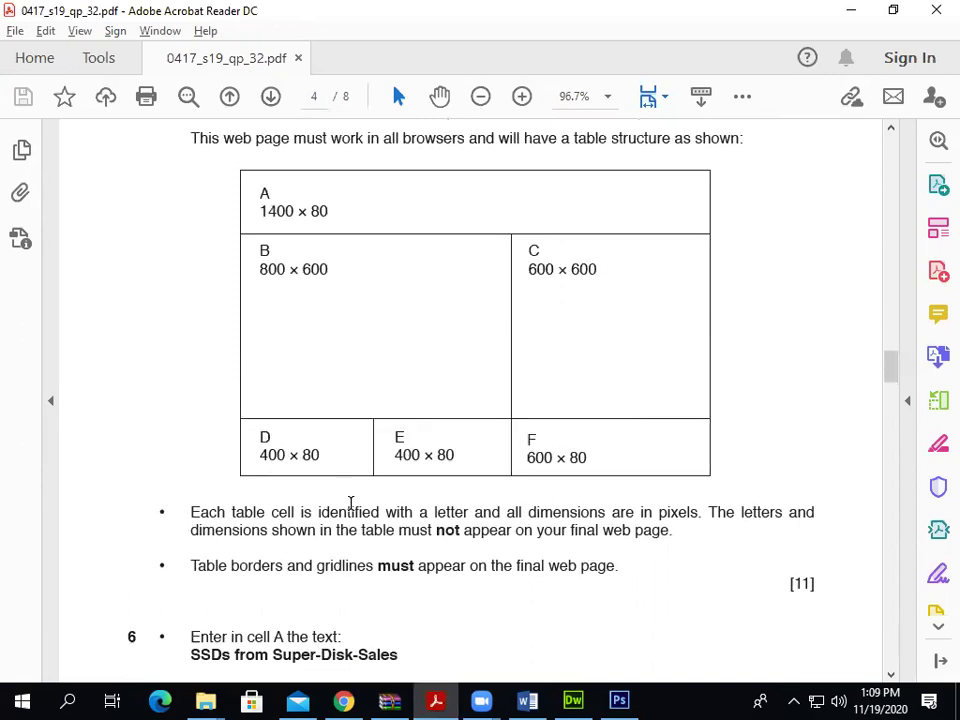
scroll(358, 221, up, 1)
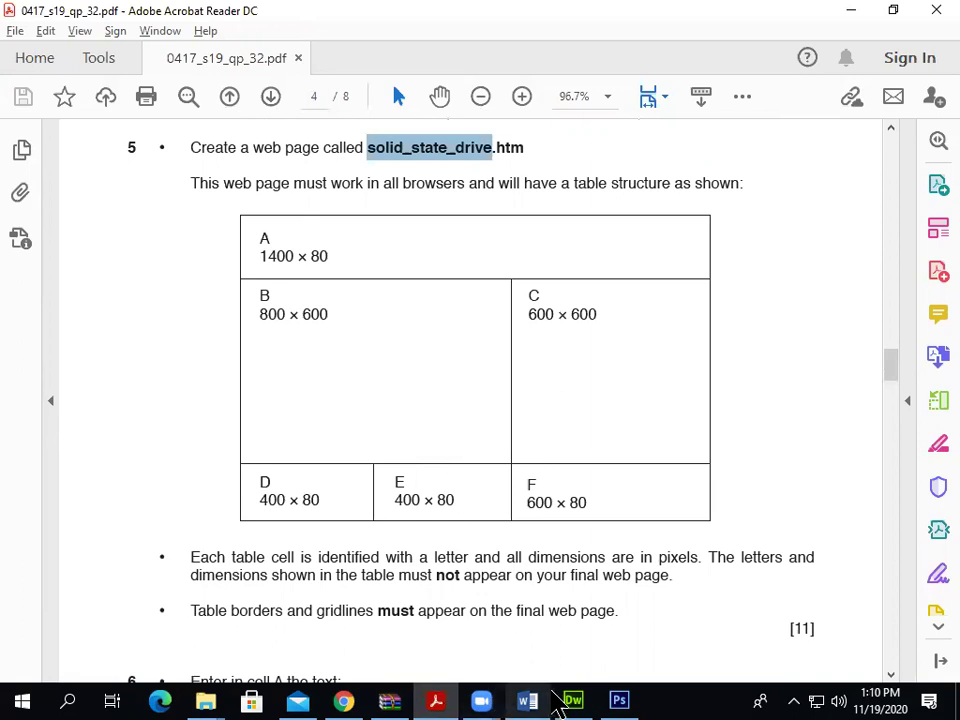
Switch to Dreamweaver, show the Insert panel and close the Business Catalyst and Files panel groups
click(573, 700)
click(534, 161)
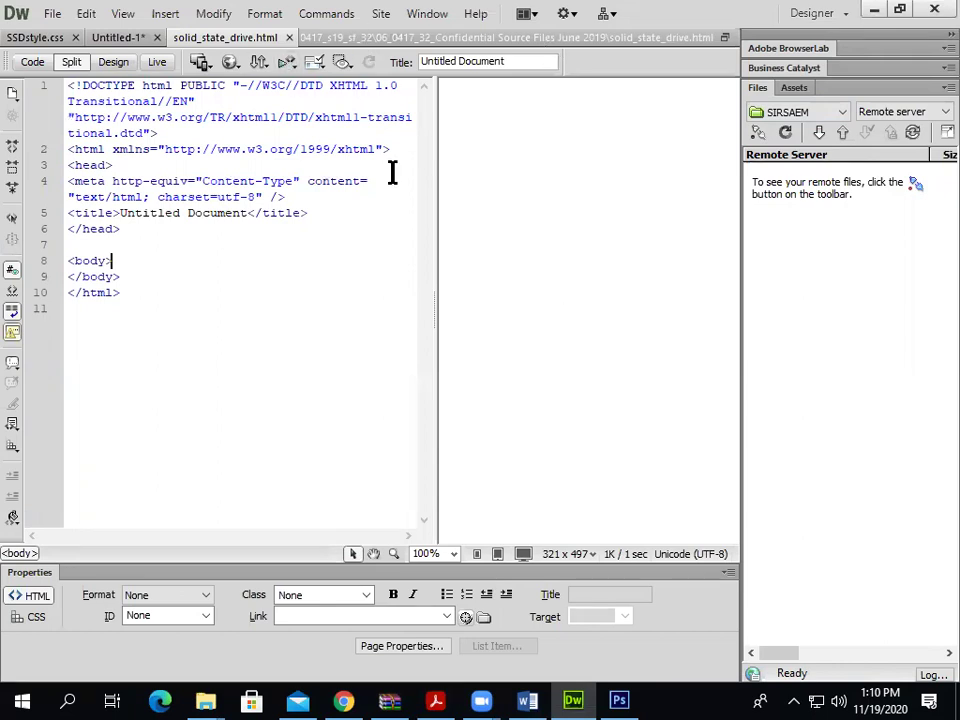
click(427, 14)
click(476, 13)
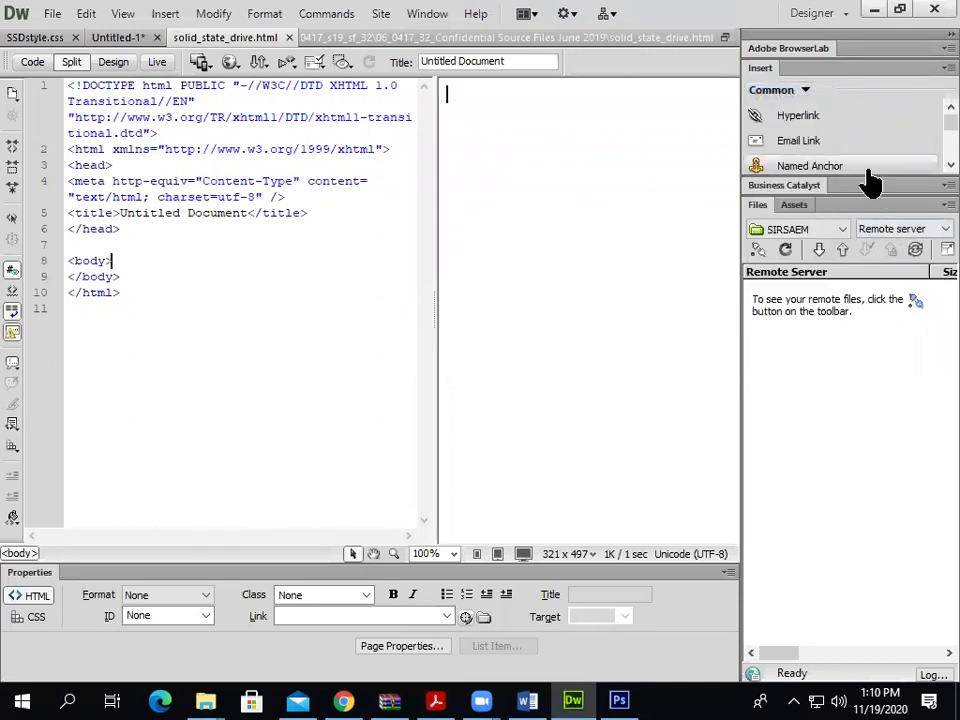
click(946, 185)
click(904, 213)
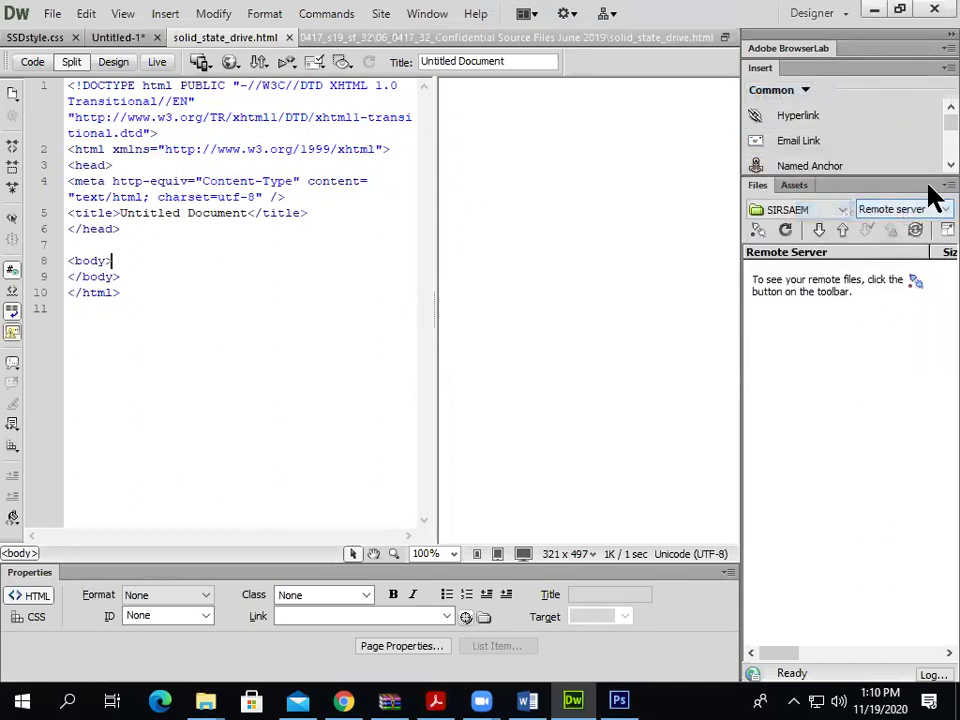
click(893, 327)
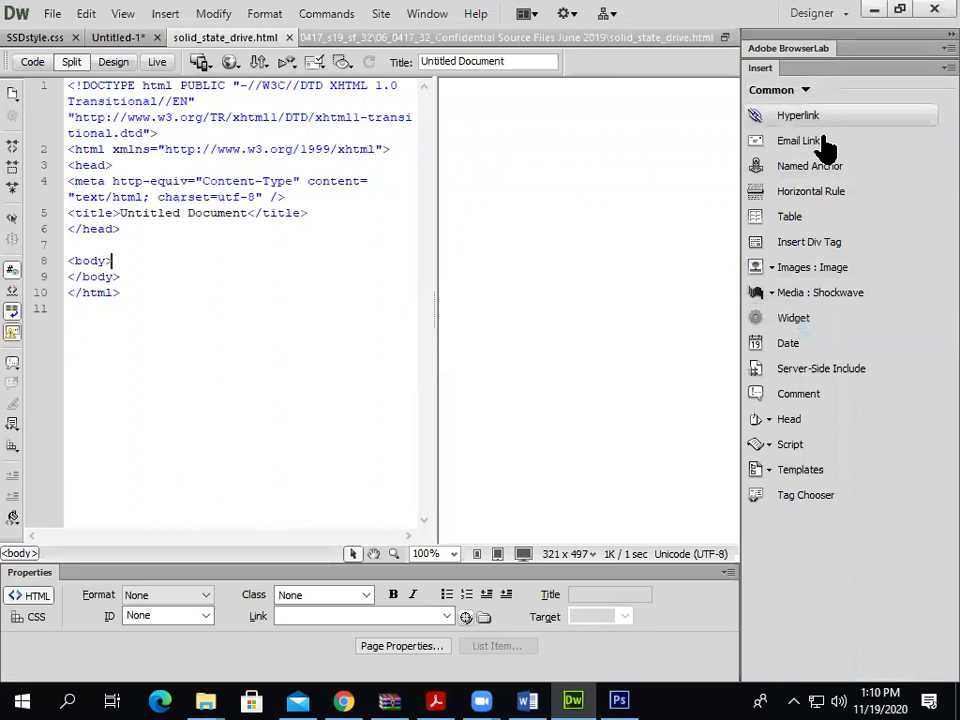
Insert a table with 3 rows and 3 columns into the page body
click(829, 220)
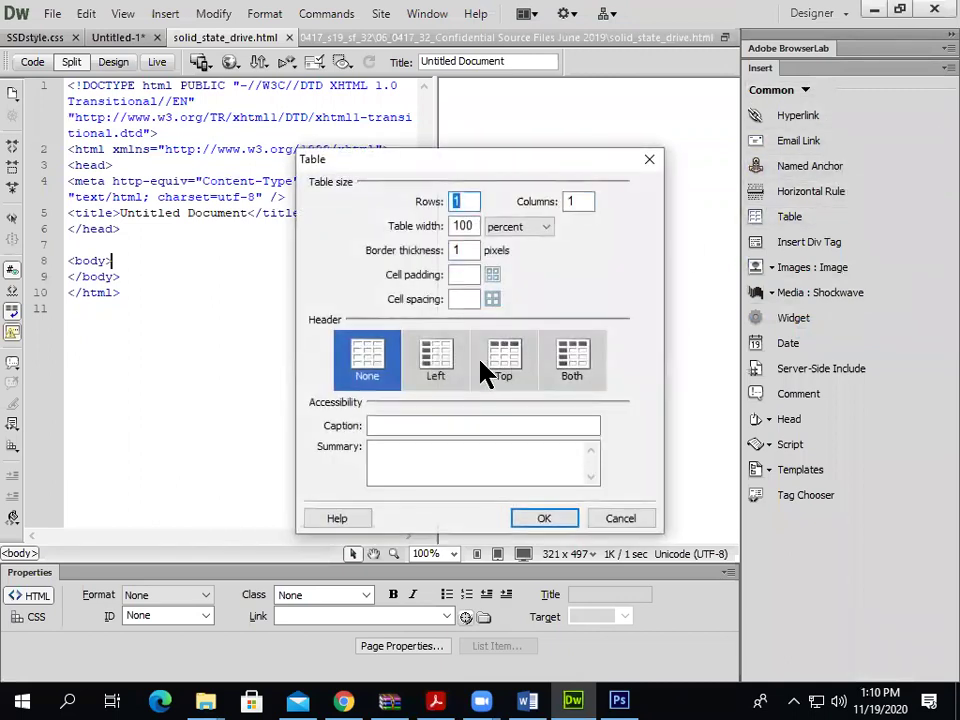
text(3)
key(Tab)
text(3)
click(545, 519)
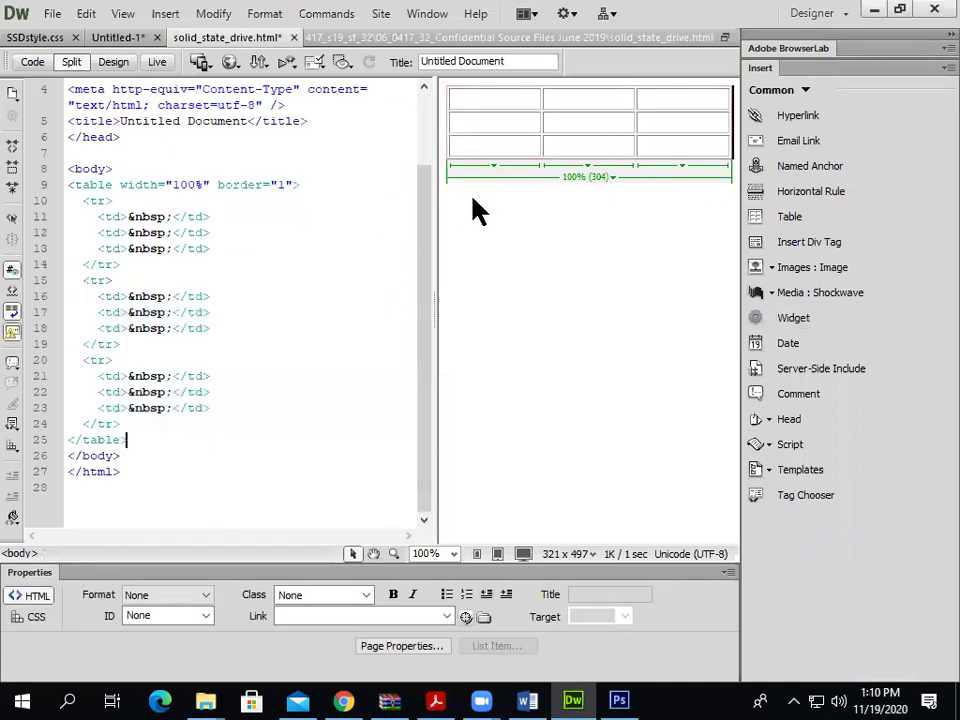
Widen the design view, check the layout in the question paper and merge the three cells of the table's first row
drag(435, 229, 347, 223)
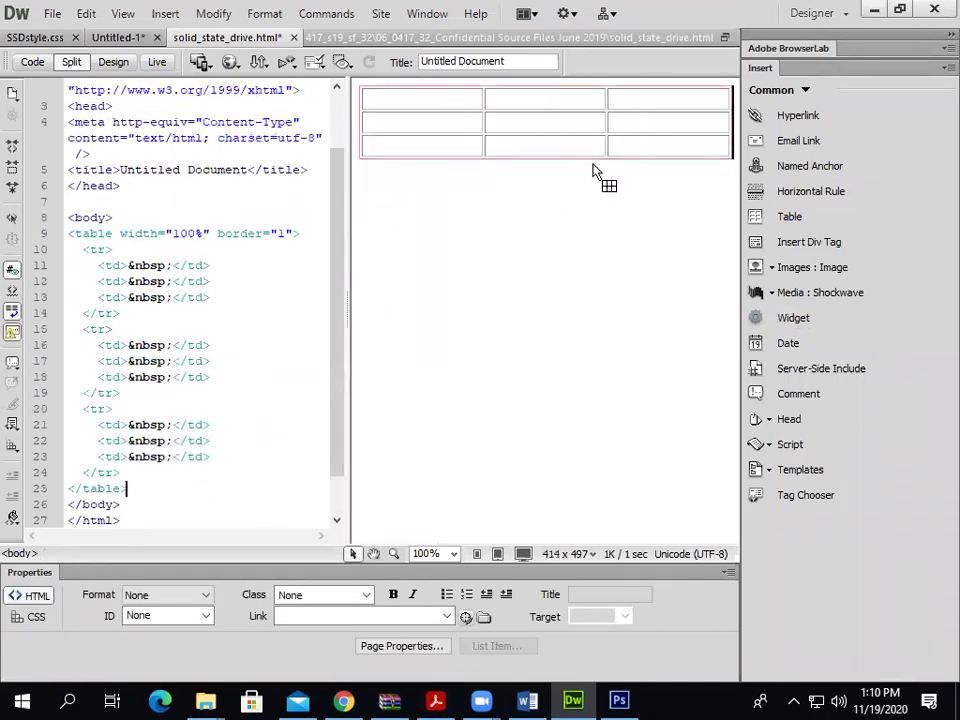
click(437, 701)
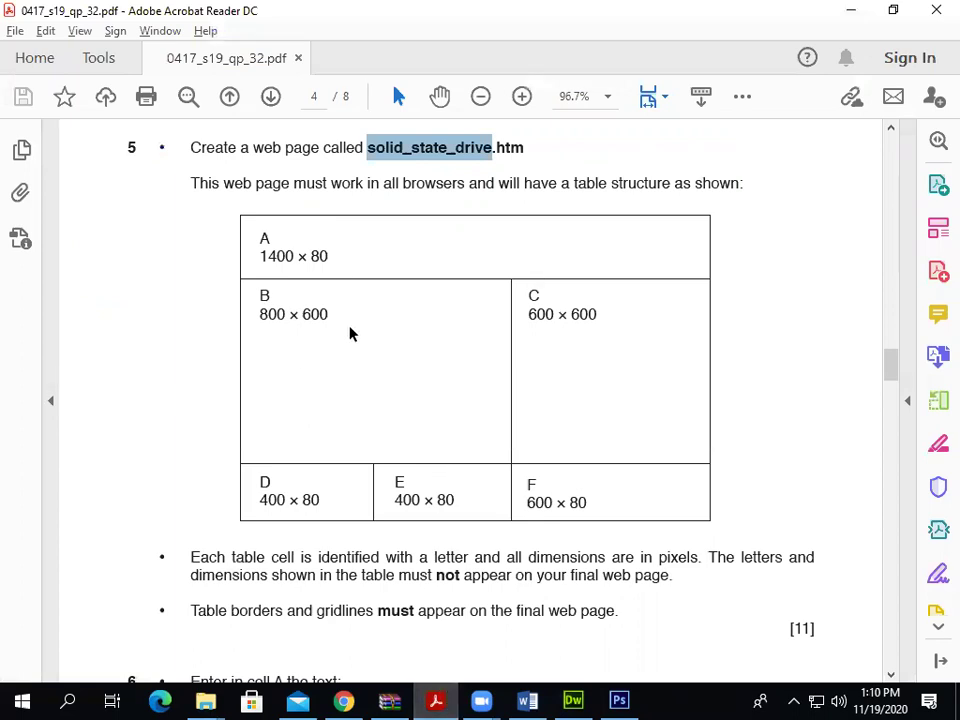
click(436, 701)
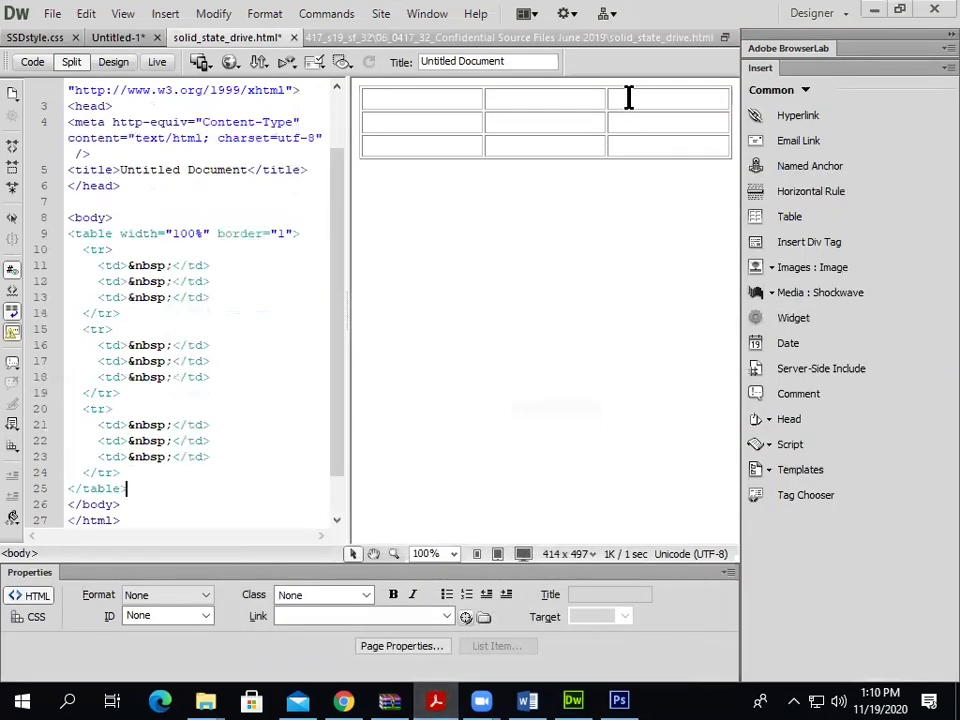
drag(628, 97, 435, 103)
click(63, 667)
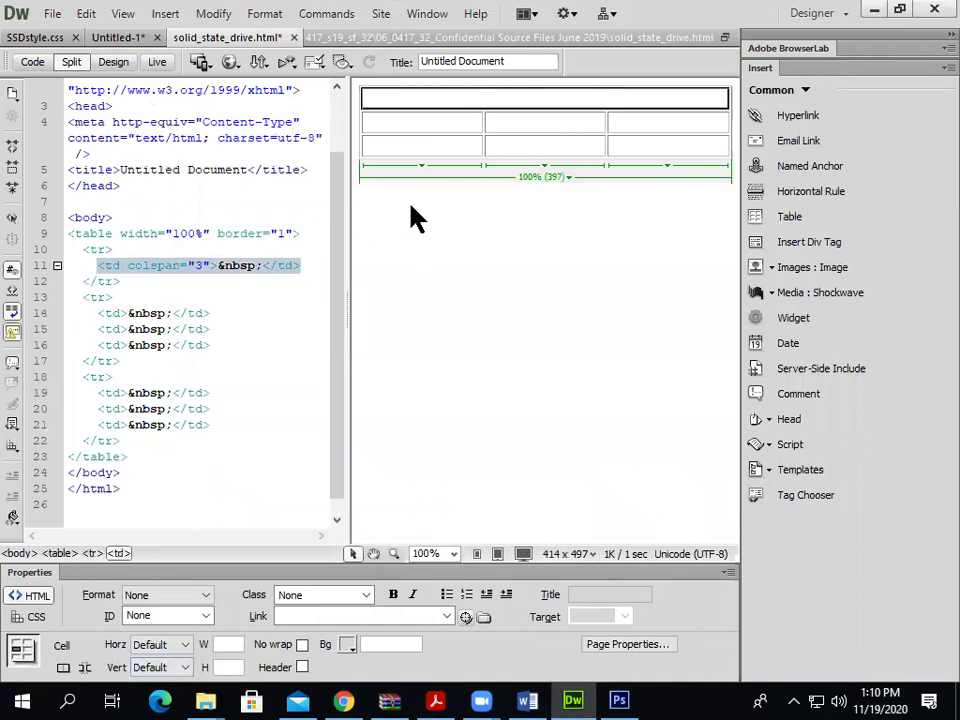
Check the question paper's layout again and merge the first two cells of the table's second row
key(alt+Tab)
key(alt+Tab)
key(alt+Tab)
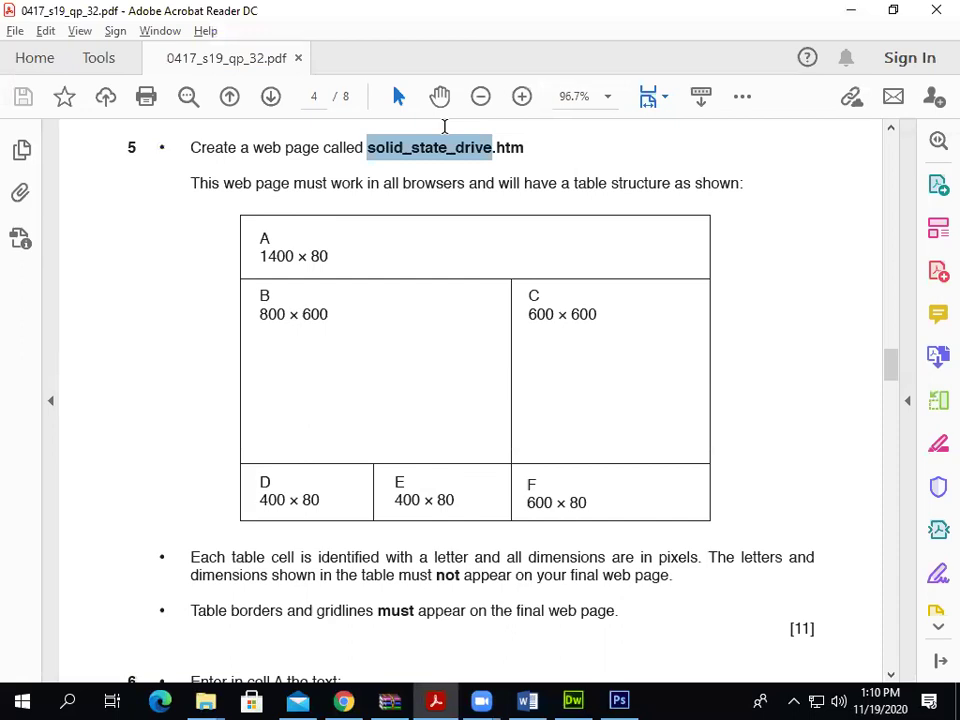
key(alt+Tab)
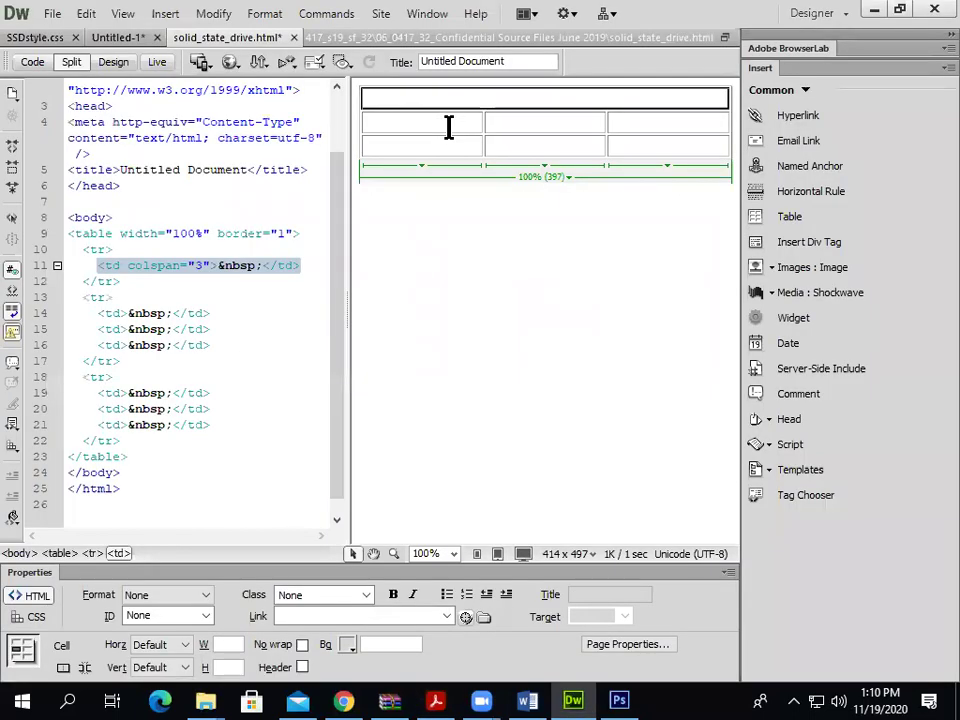
drag(450, 126, 525, 141)
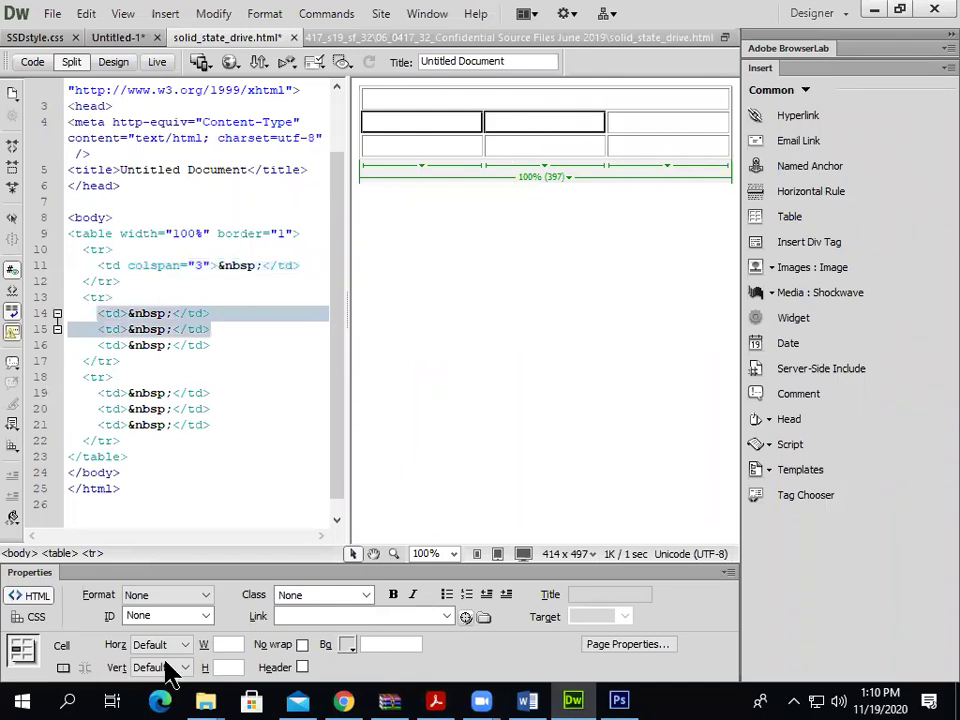
click(62, 667)
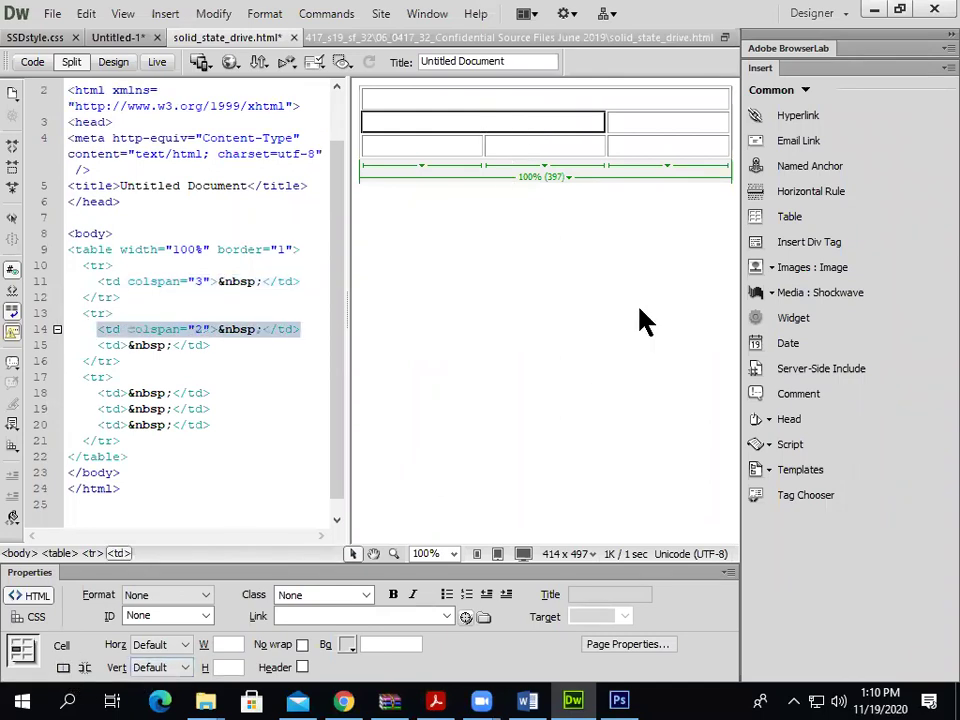
Stretch the whole table to about 105% width and 284 pixels height
click(726, 158)
drag(724, 157, 733, 350)
click(568, 227)
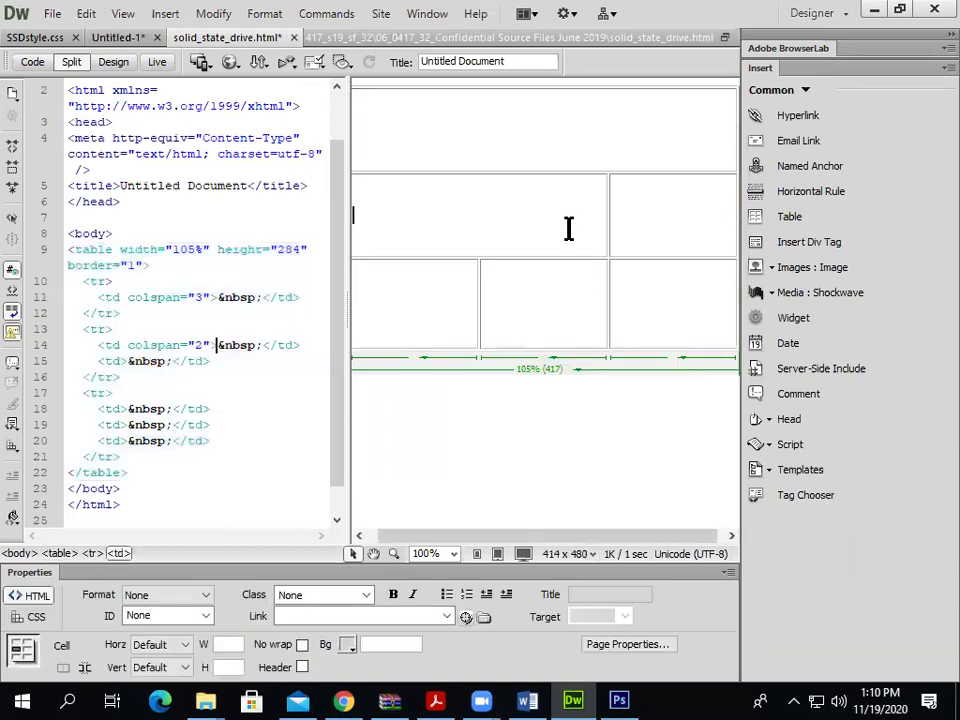
Recheck the table cell dimensions in the question paper and widen the code view beside the page design
key(alt+Tab)
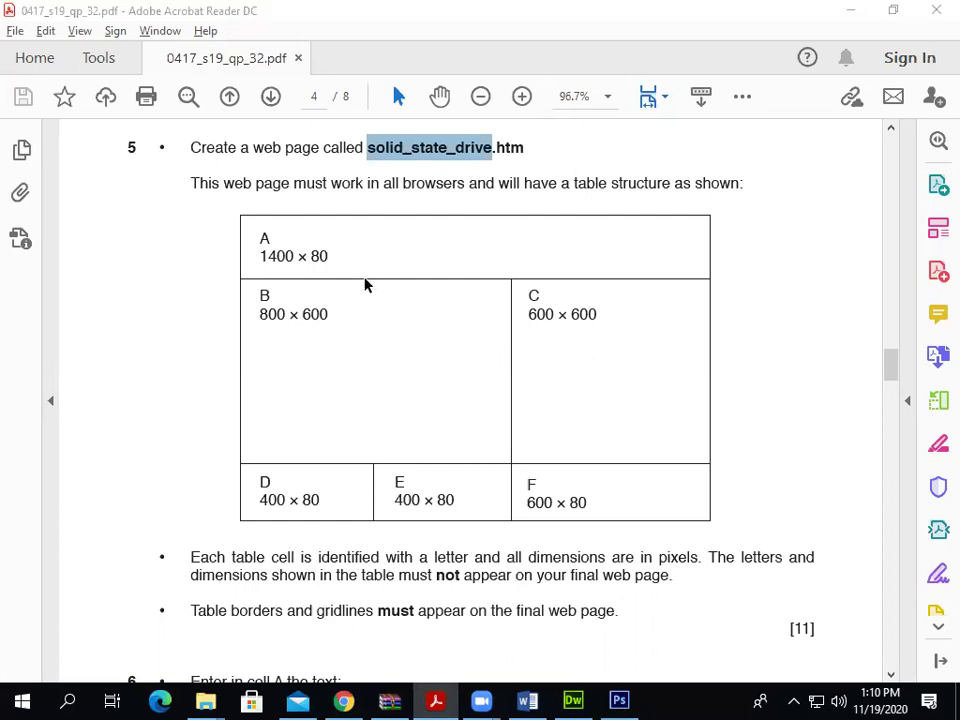
key(alt+Tab)
click(728, 368)
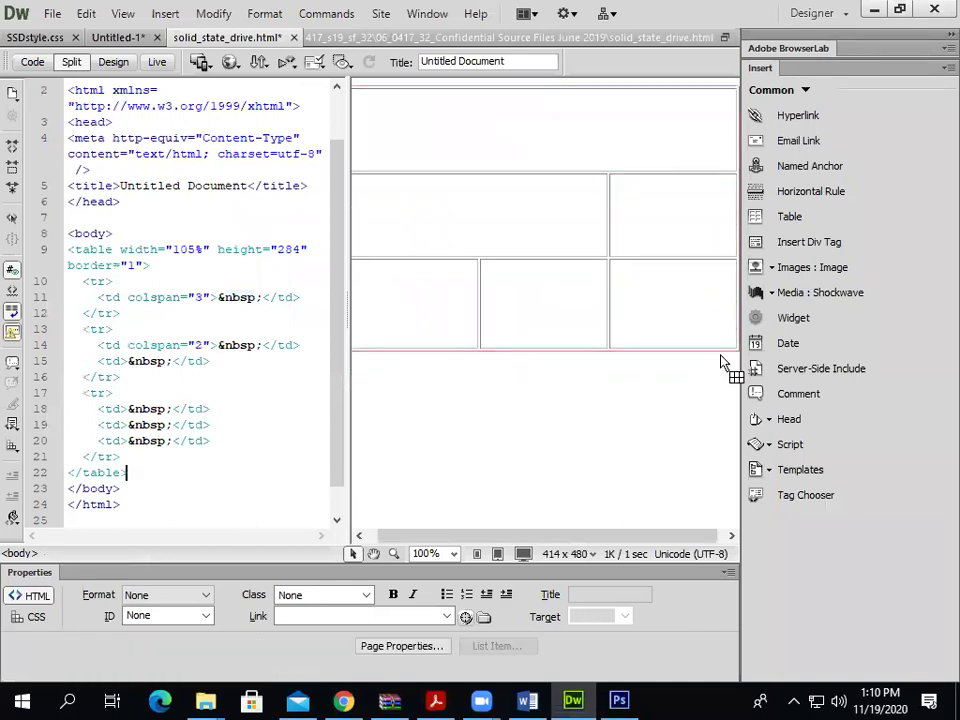
click(729, 348)
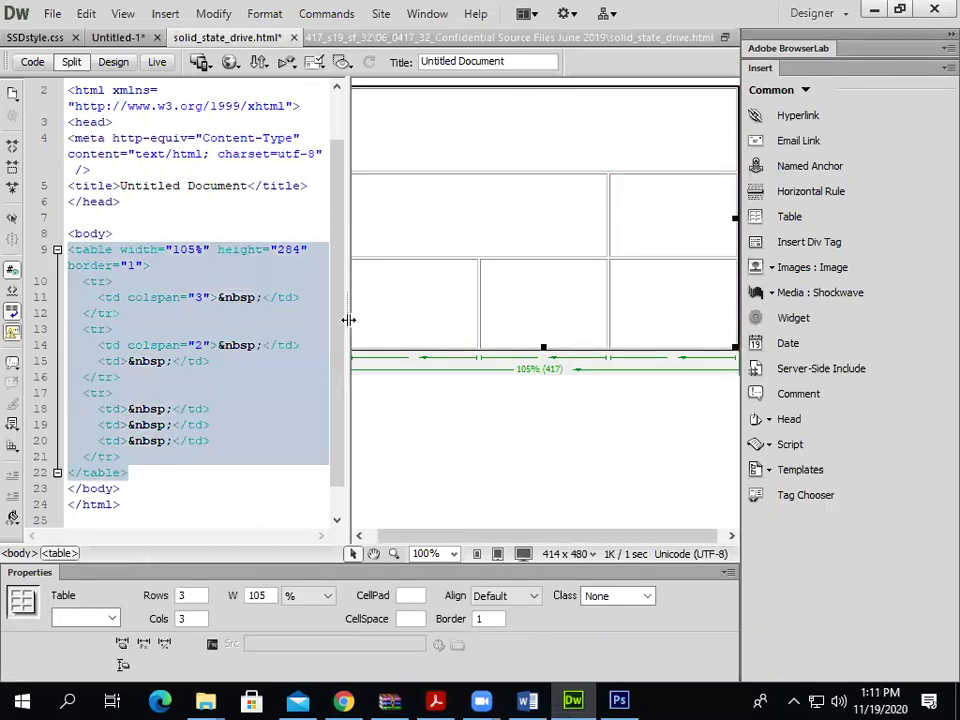
drag(345, 321, 472, 330)
Add a width of 1400 and a height of 80 to the merged first-row cell's tag in the code
click(226, 282)
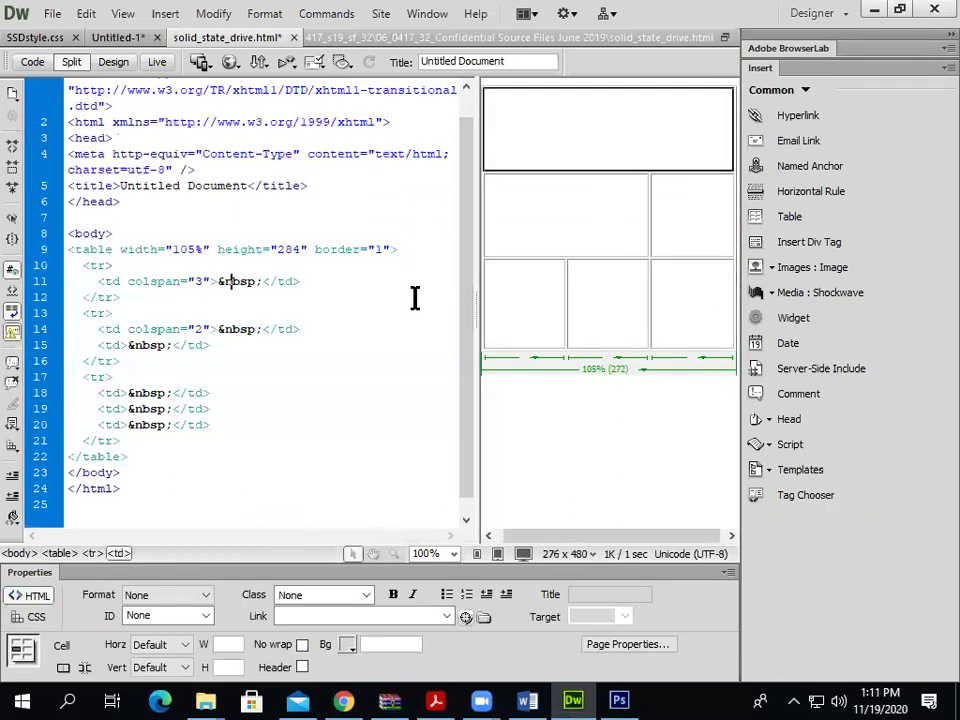
click(566, 137)
click(210, 282)
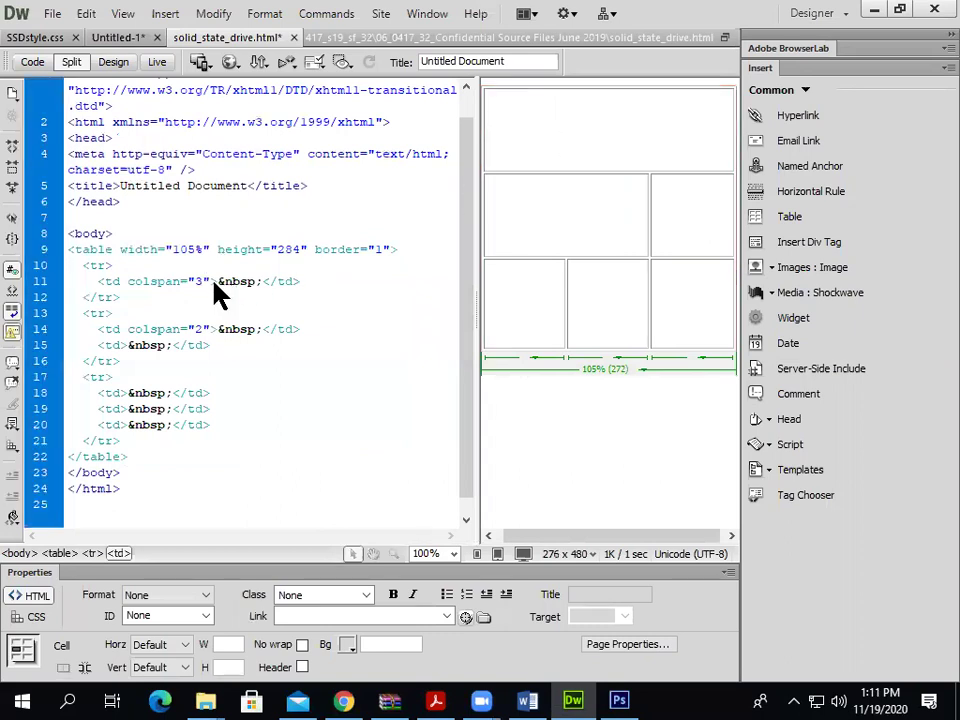
key(alt+Tab)
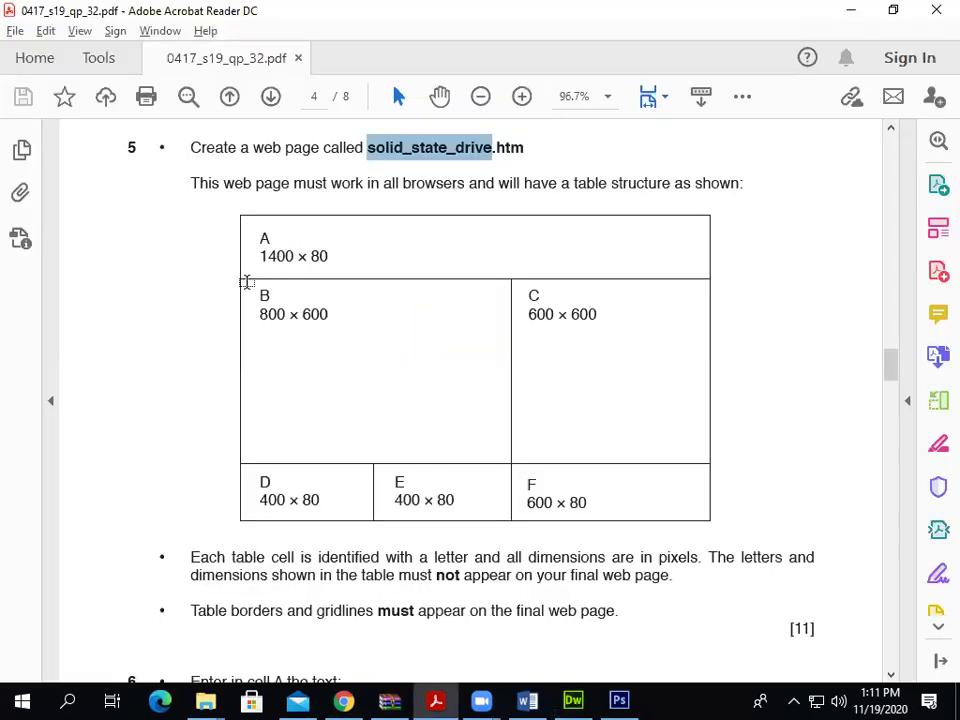
key(alt+Tab)
text(wid)
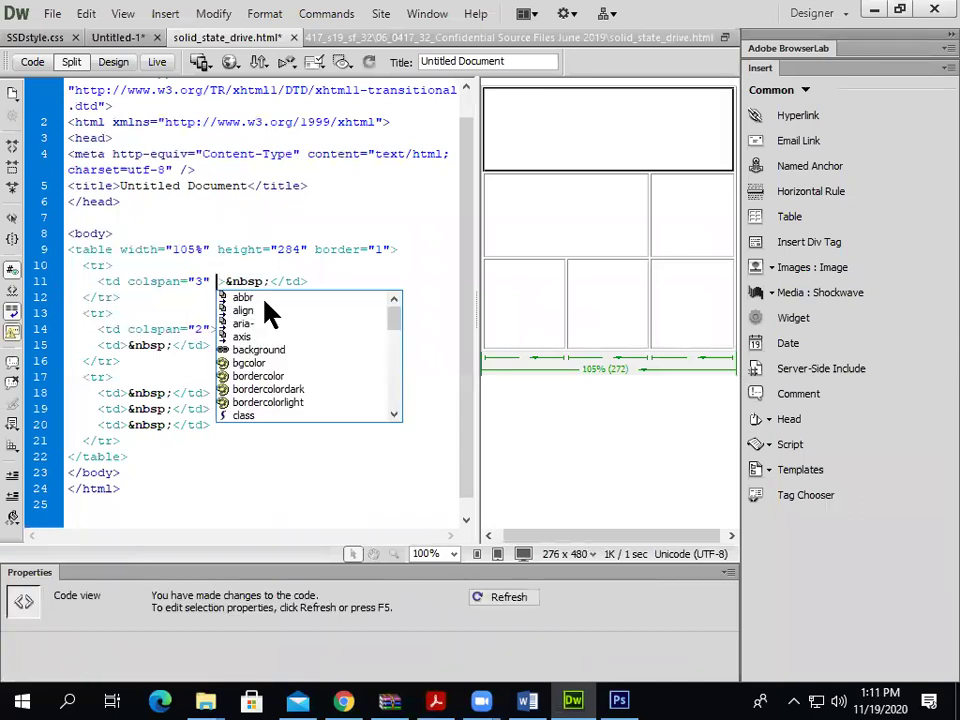
text(th)
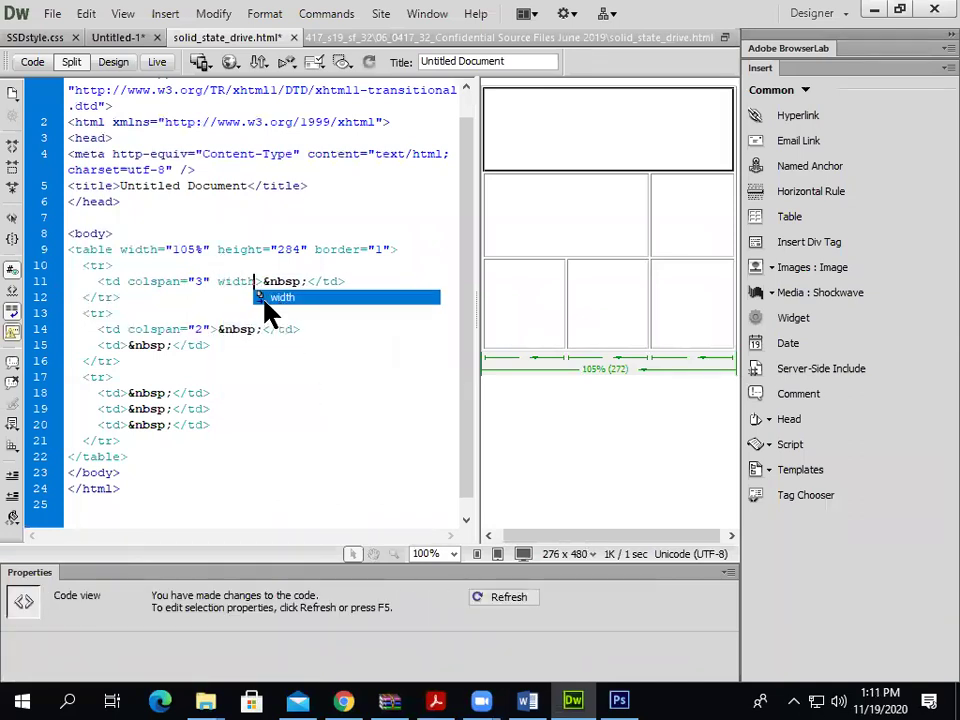
key(Return)
text(1400")
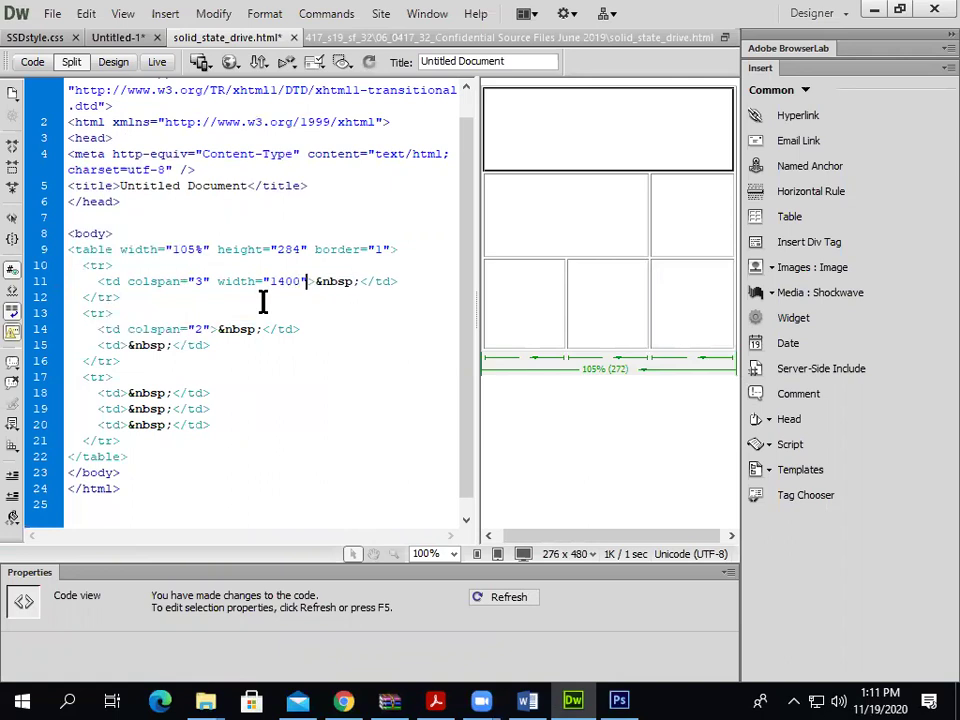
text( height)
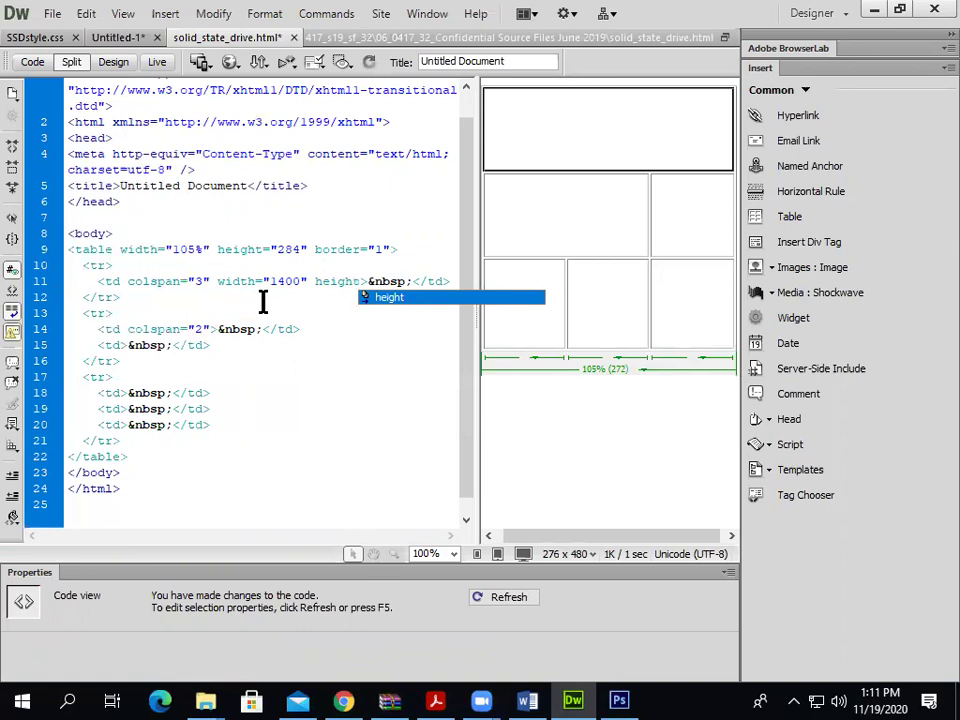
key(Return)
text(80)
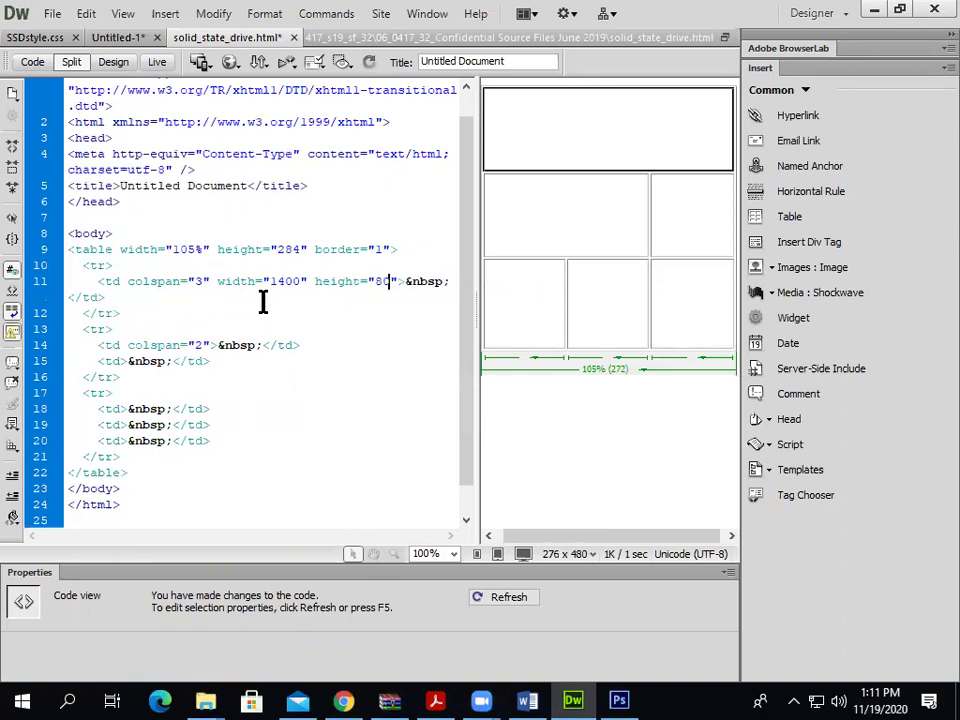
Check cell B in the question paper and copy the first-row cell's width and height attributes into the merged second-row cell's tag
key(alt+Tab)
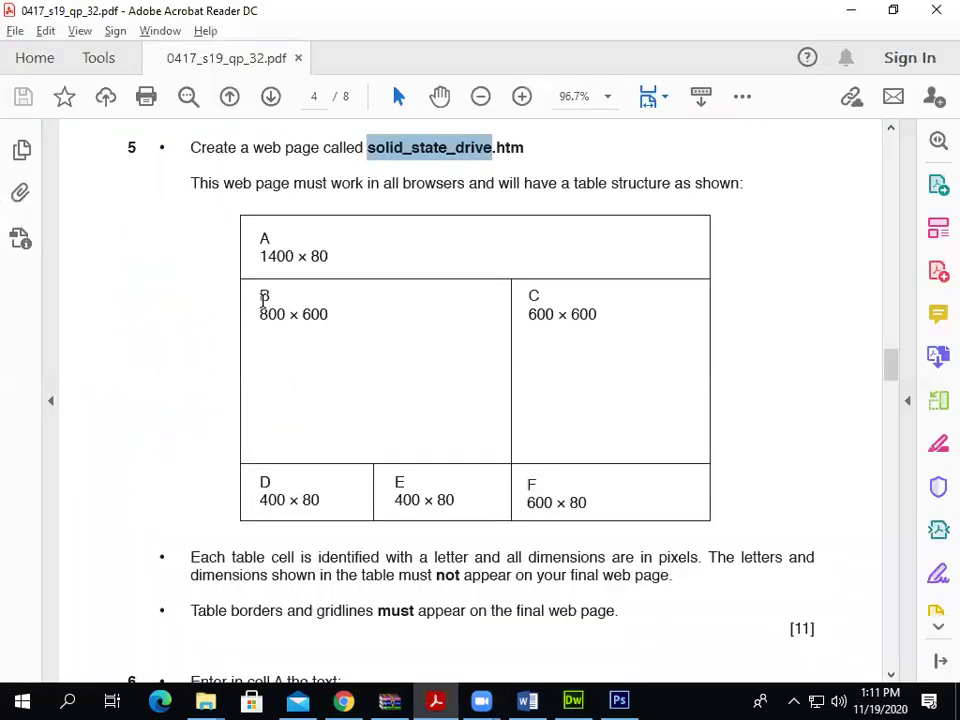
key(alt+Tab)
key(alt+Tab)
key(alt+Tab)
click(536, 223)
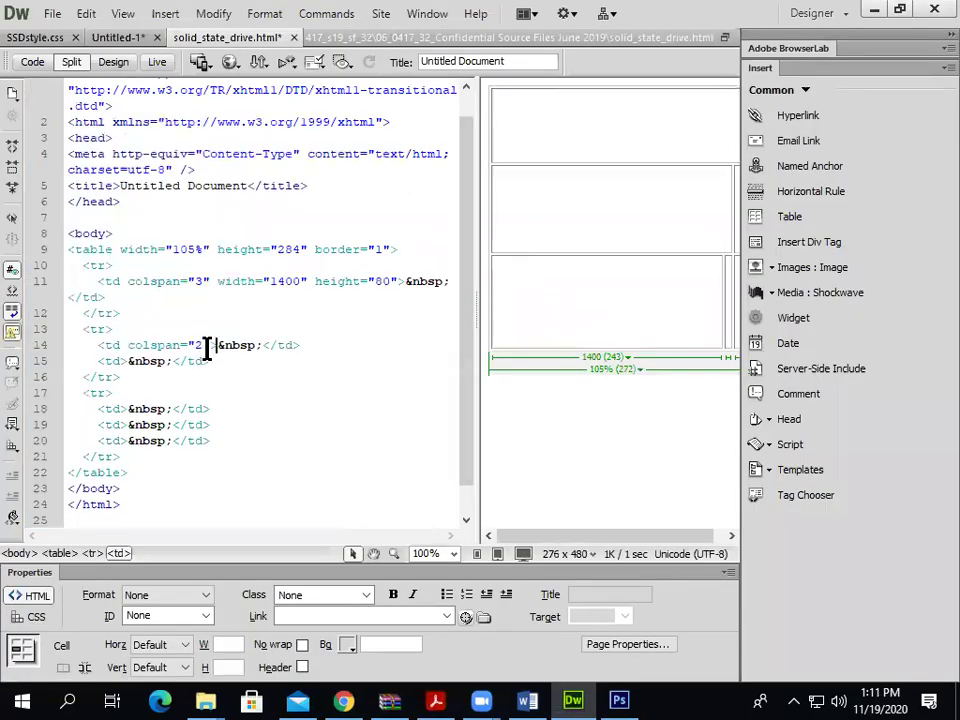
drag(217, 281, 397, 281)
key(ctrl+c)
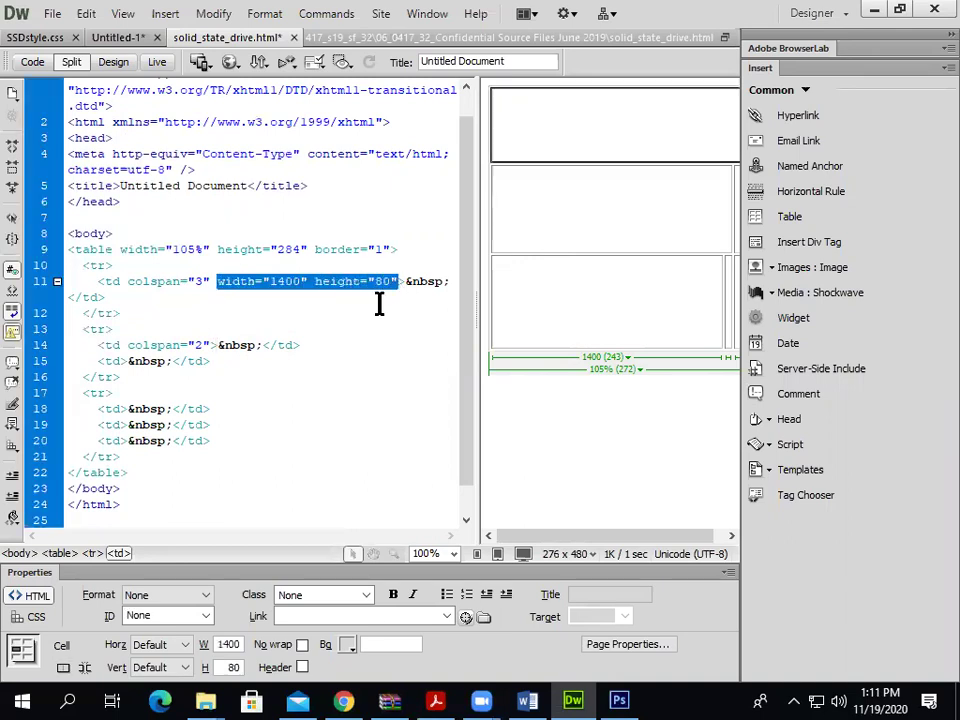
drag(210, 345, 219, 345)
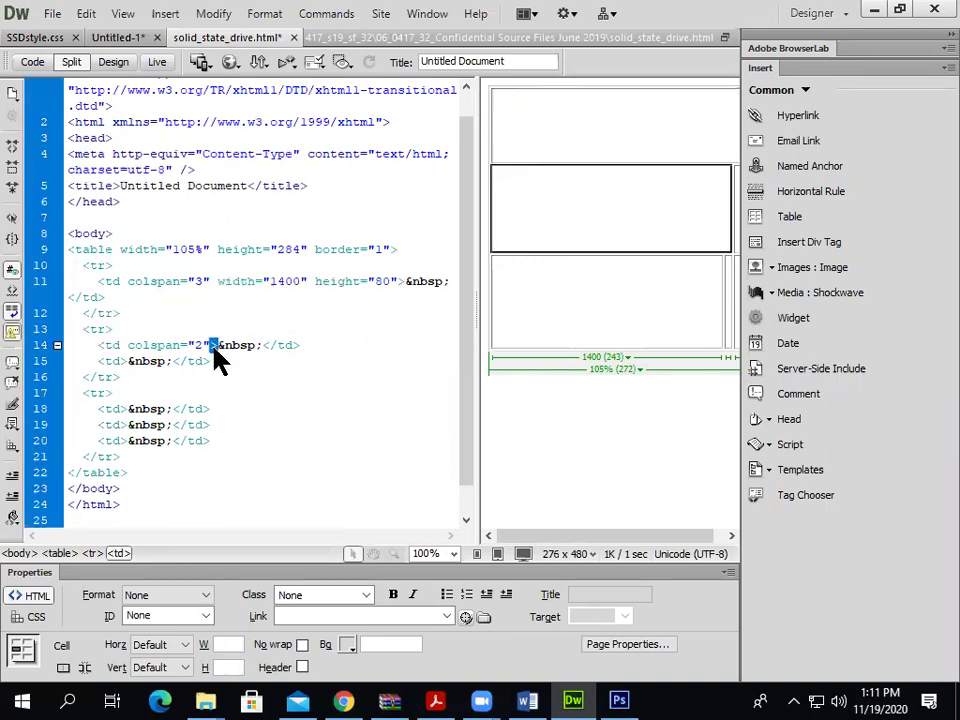
key(Left)
key(ctrl+v)
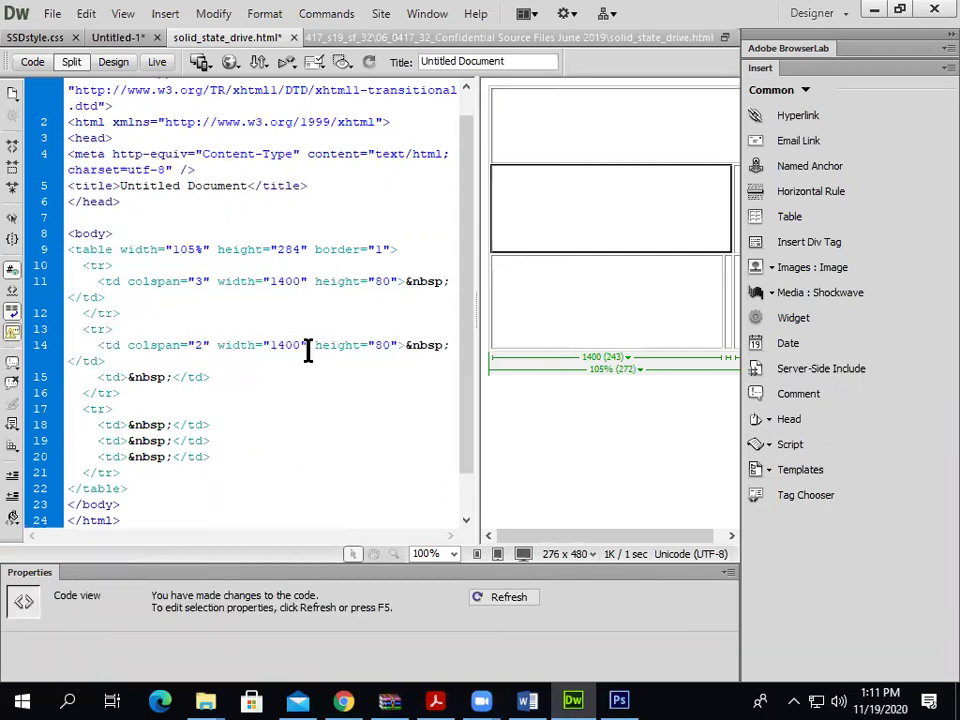
Consult the question paper for cell B and set the merged second-row cell's width to 800 and height to 600
key(alt+Tab)
key(alt+Tab)
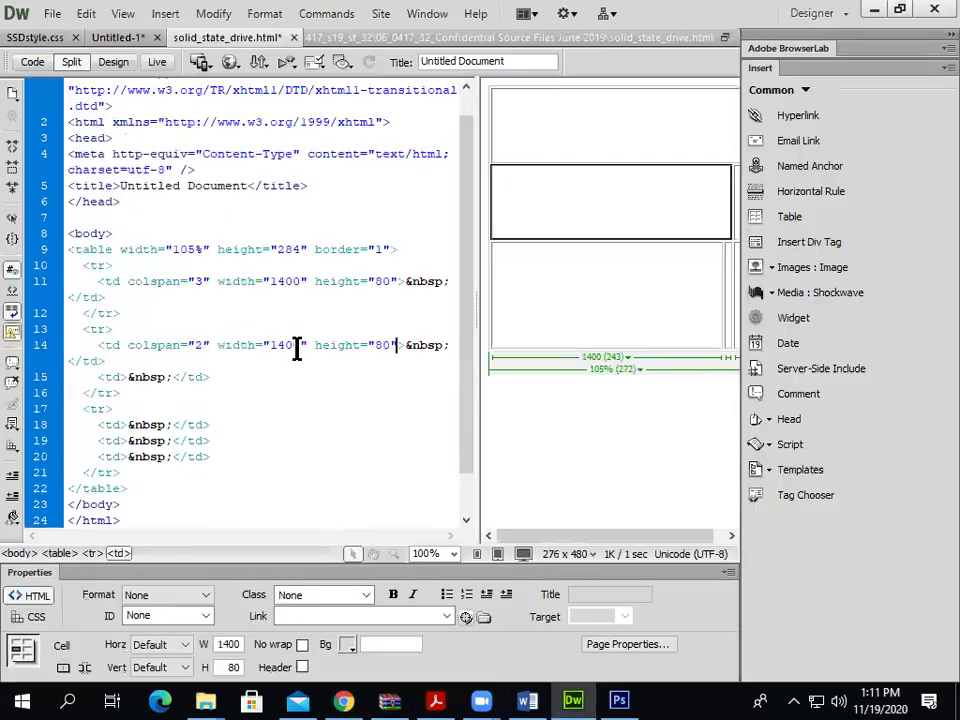
click(282, 345)
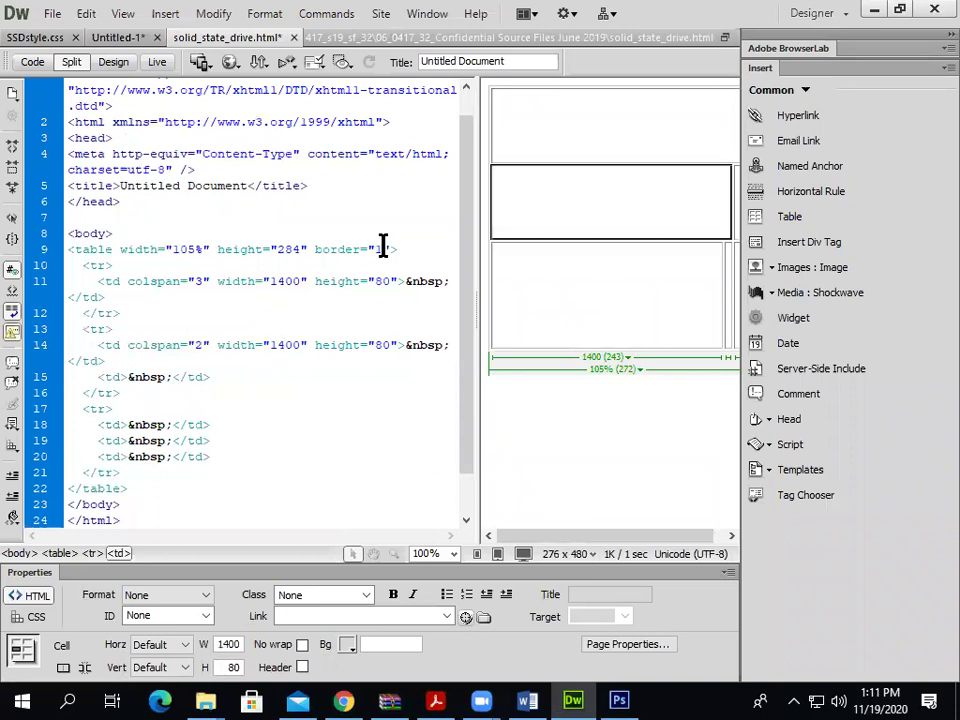
key(BackSpace)
key(BackSpace)
text(6)
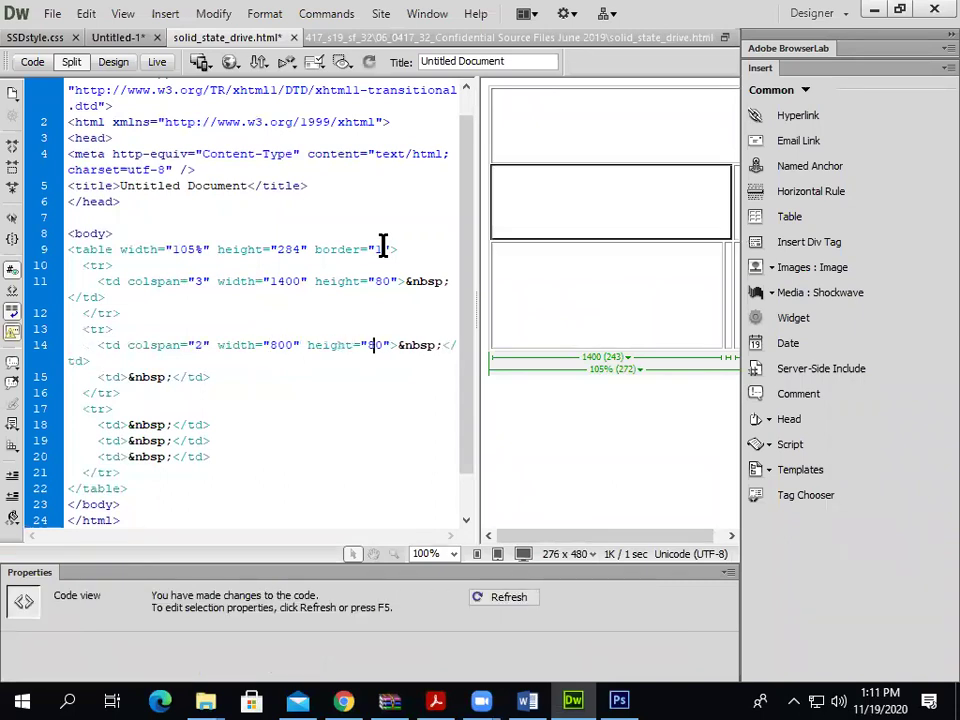
key(BackSpace)
key(BackSpace)
text(600)
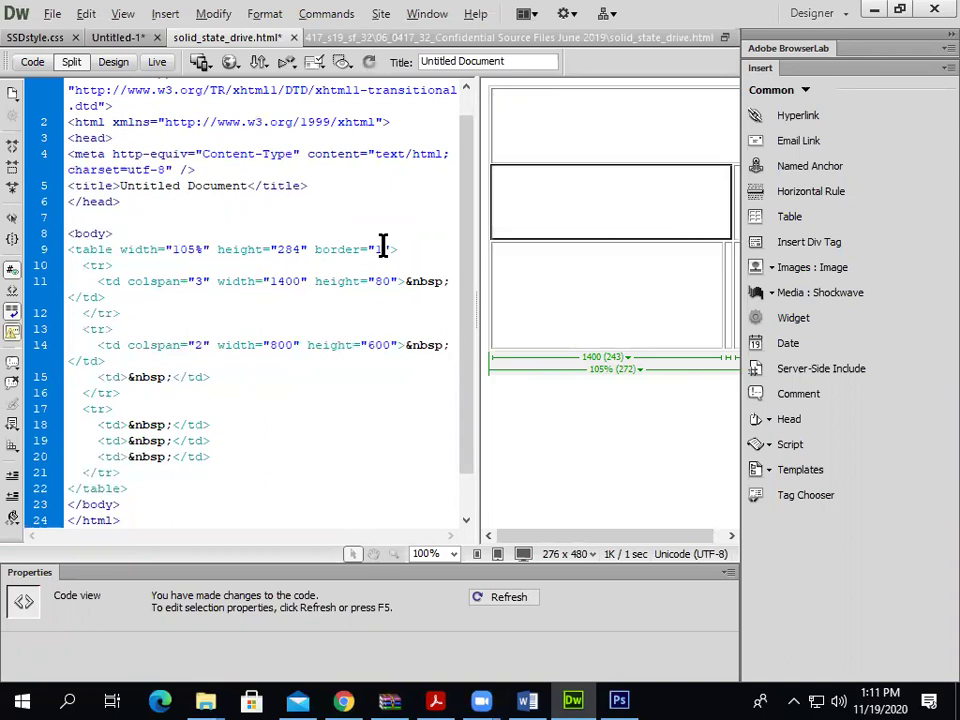
Check the question paper's layout and paste the width and height attributes into the tag of the second row's last cell
key(alt+Tab)
key(alt+Tab)
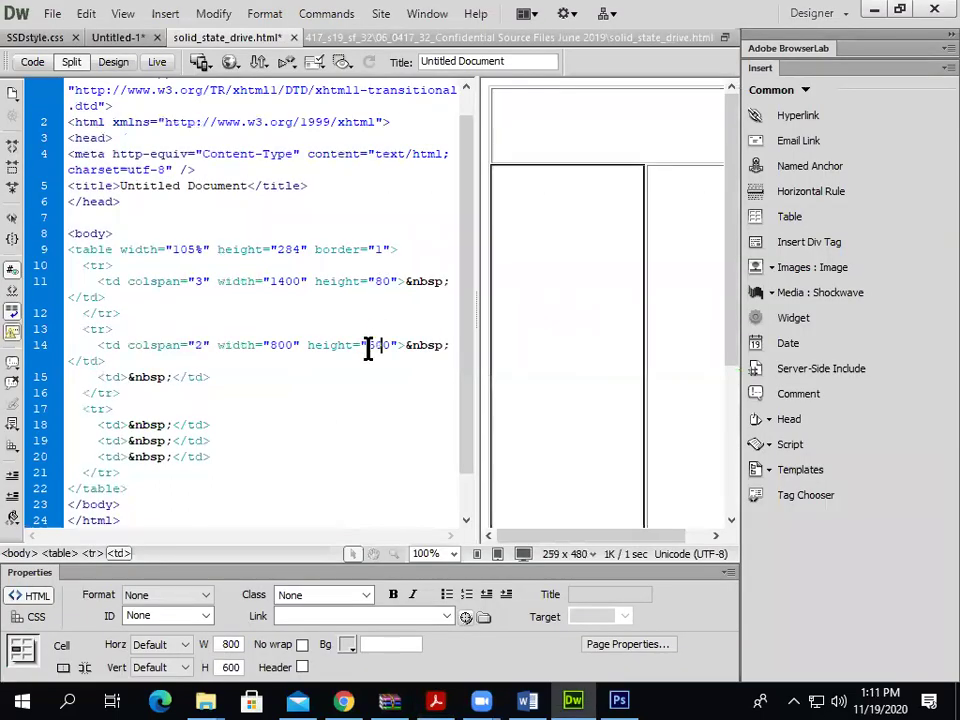
click(673, 325)
drag(514, 536, 450, 537)
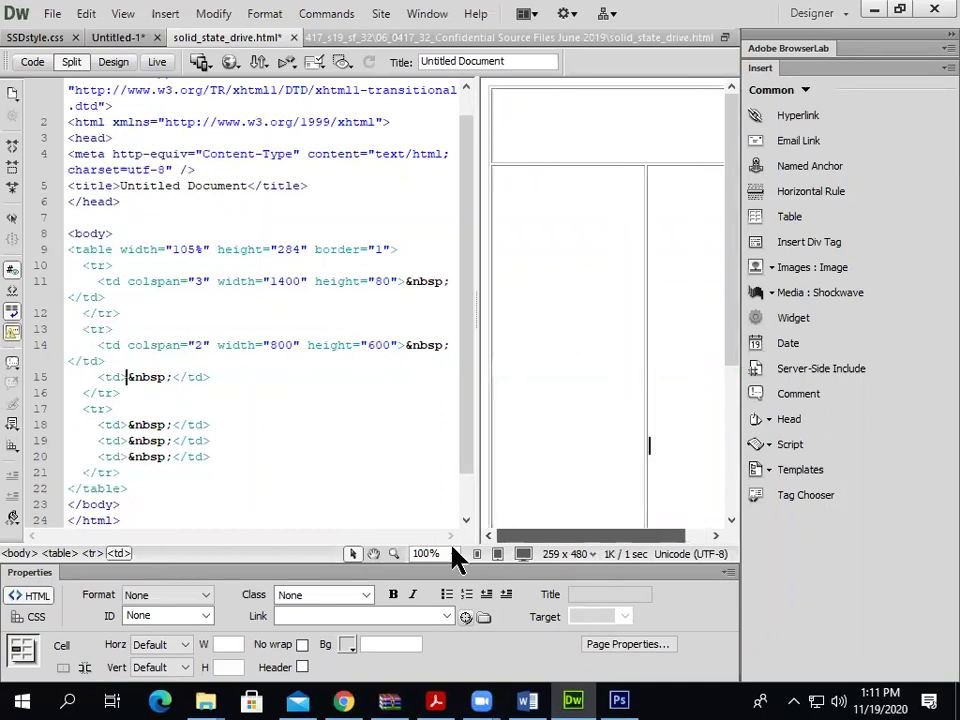
click(126, 378)
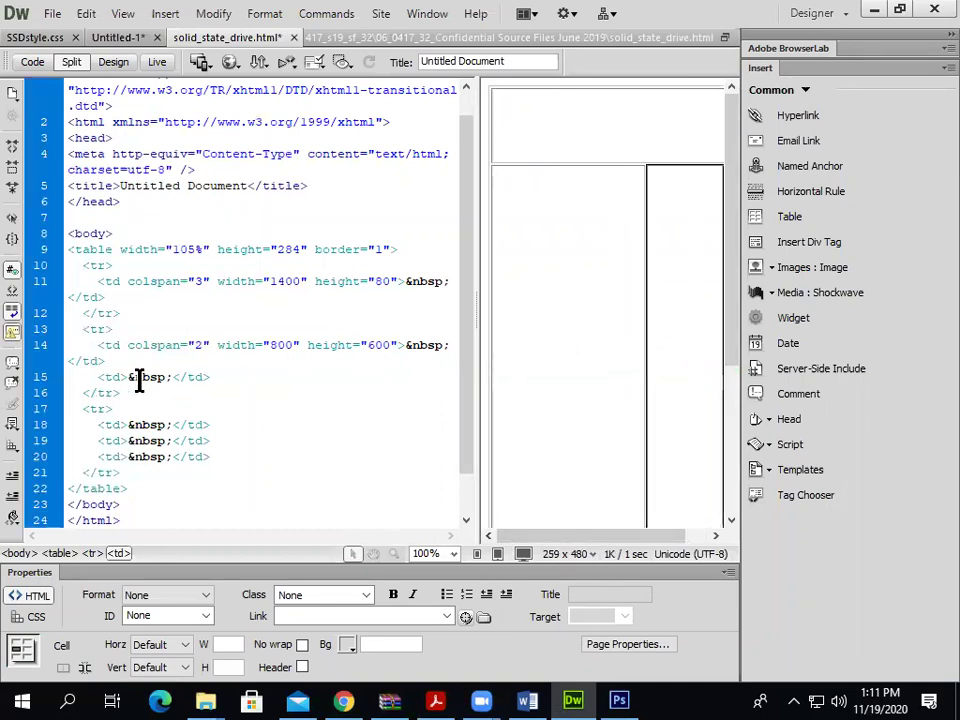
key(ctrl+v)
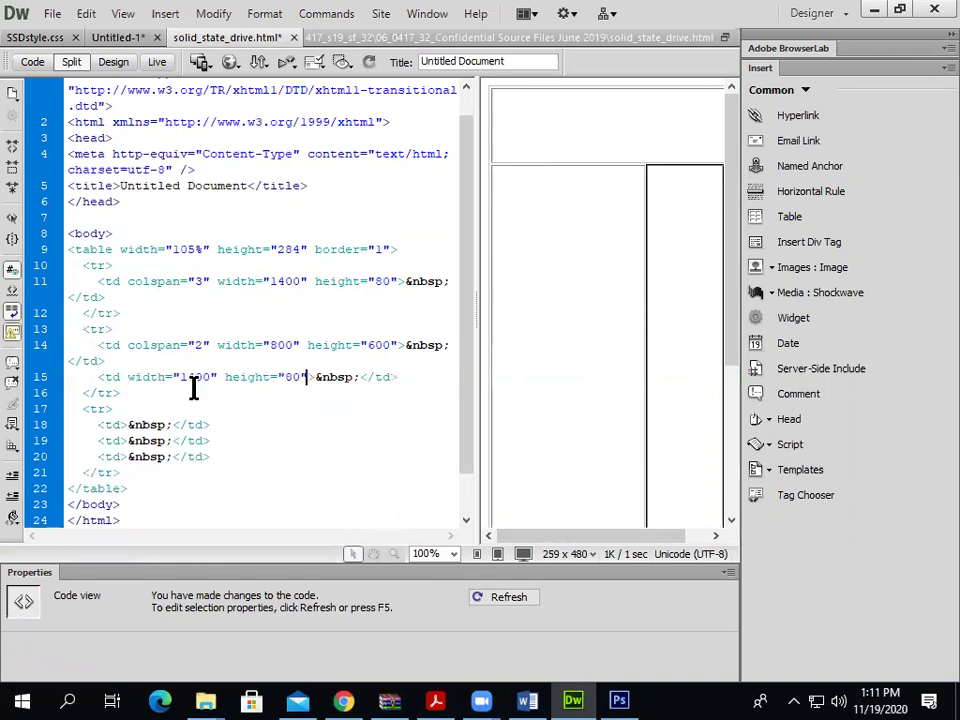
Set the second row's last cell to a width of 600 and a height of 600 in the code
click(193, 386)
key(Return)
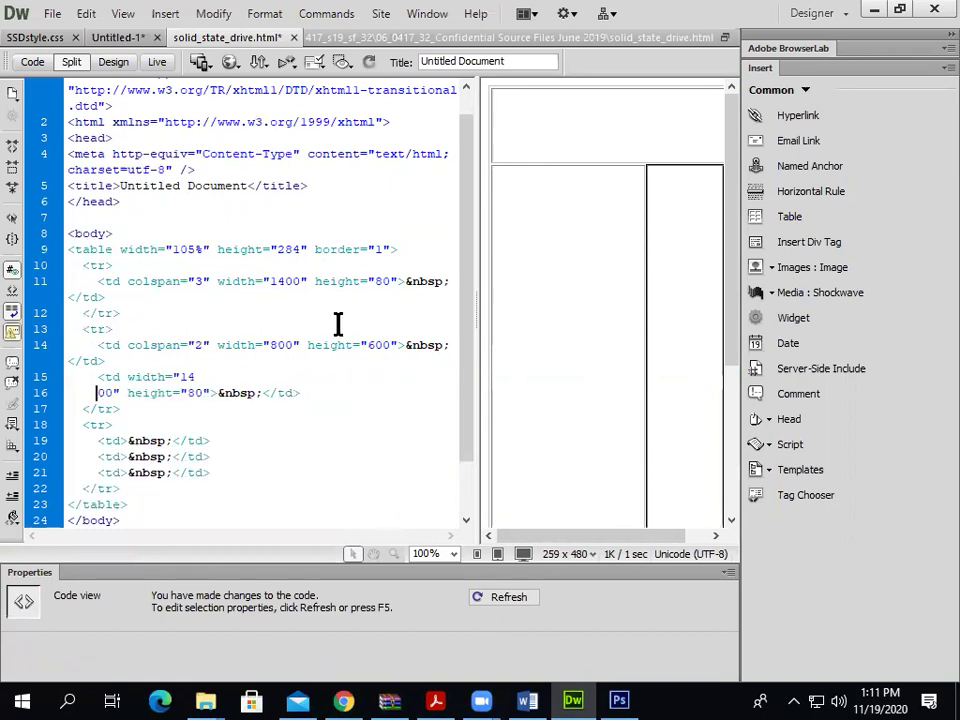
key(BackSpace)
key(BackSpace)
key(BackSpace)
key(BackSpace)
key(BackSpace)
key(BackSpace)
key(BackSpace)
text(6)
key(Right)
key(Right)
key(Right)
key(Right)
key(Right)
key(Right)
key(Right)
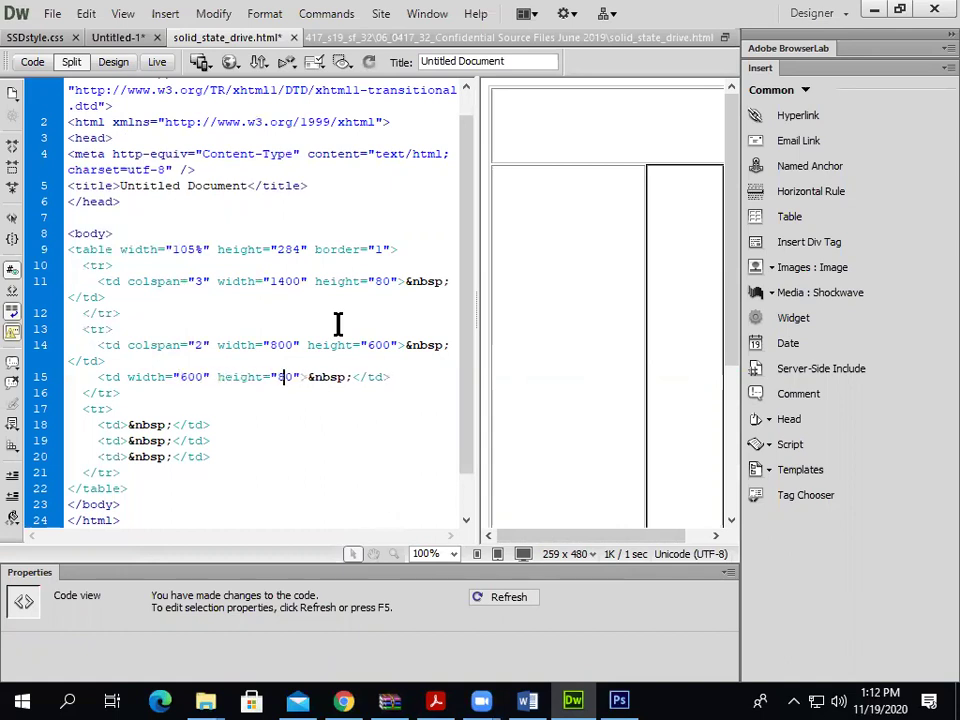
key(Delete)
text(60)
Check the question paper's bottom-row sizes and give the third row's first cell a width of 400 and a height of 80
key(alt+Tab)
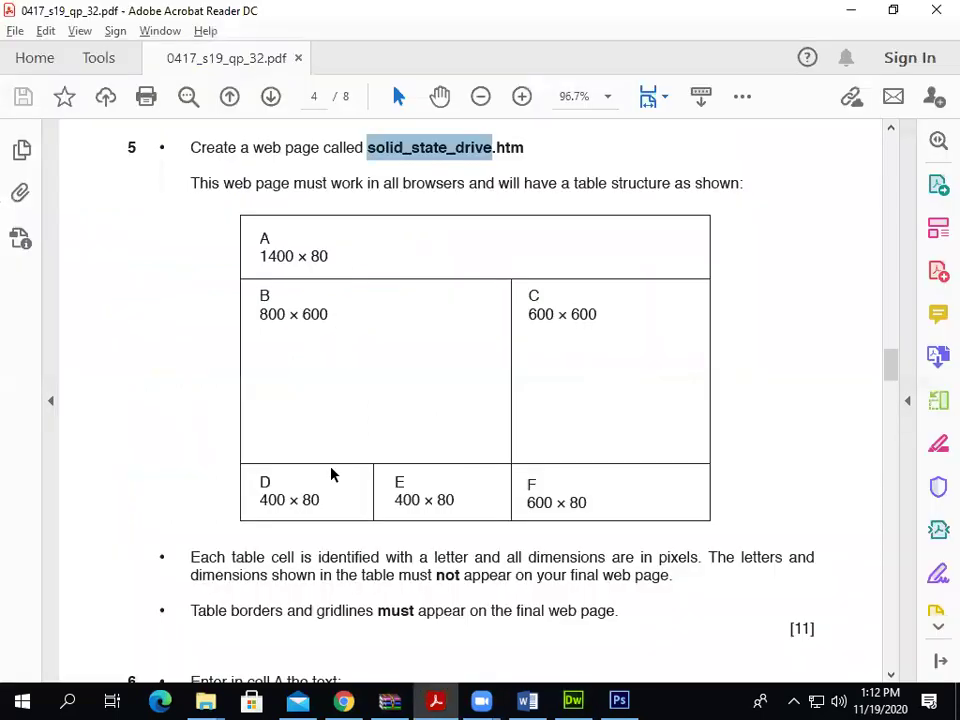
key(alt+Tab)
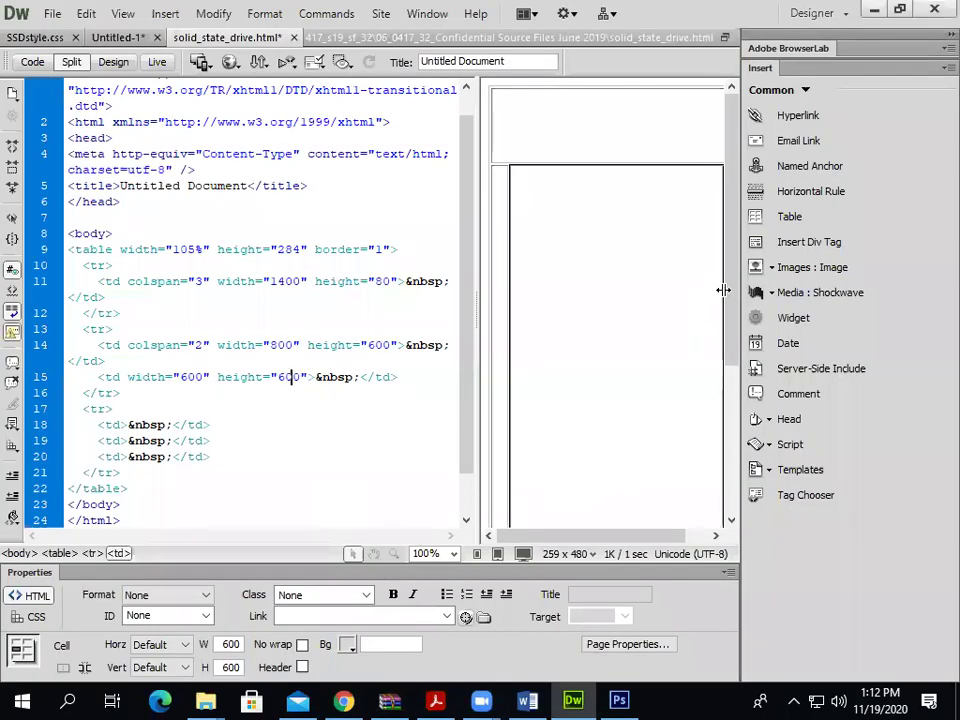
scroll(723, 290, down, 5)
click(617, 495)
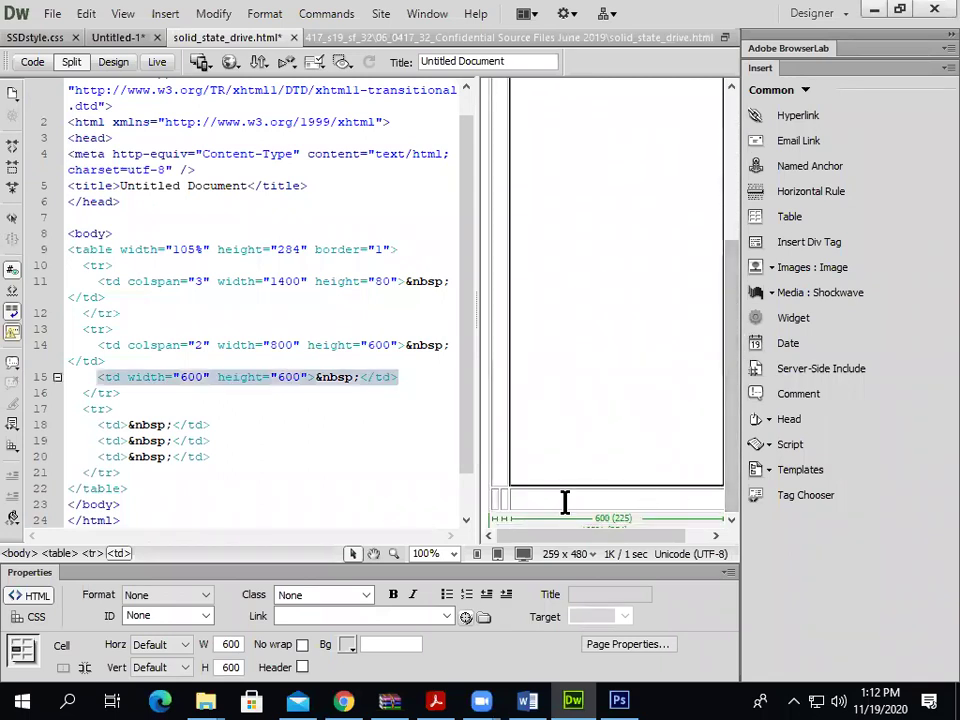
click(495, 499)
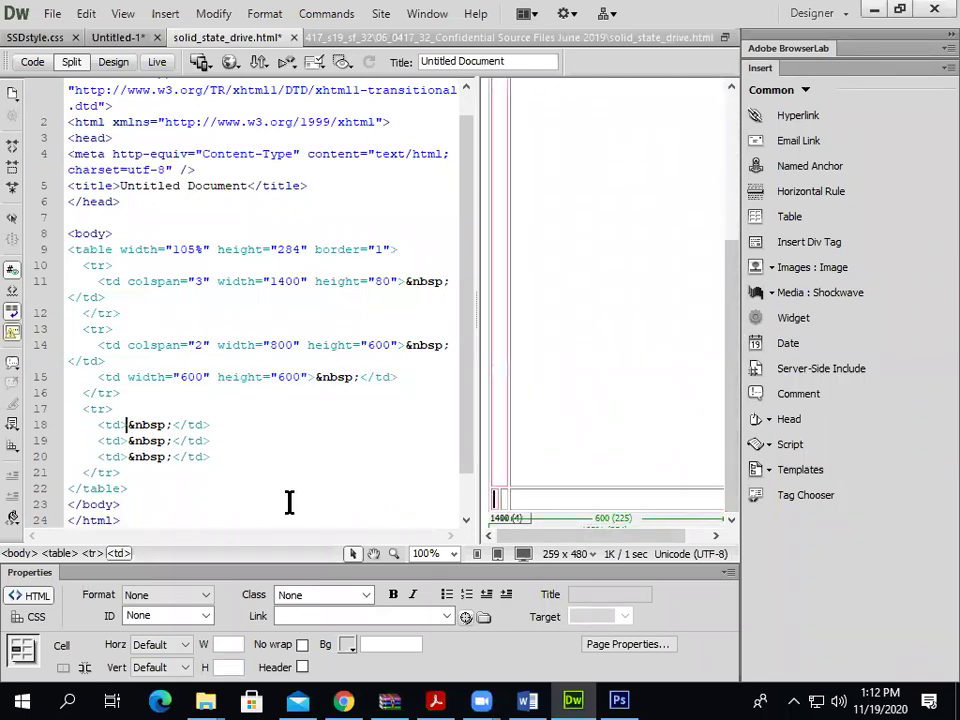
click(125, 426)
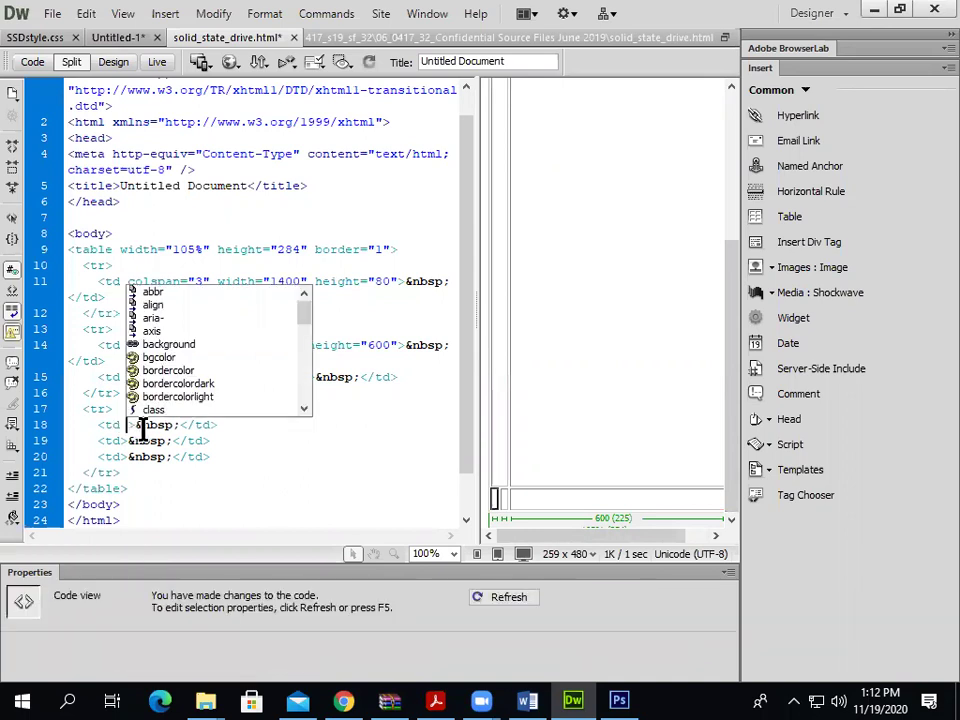
key(alt+Tab)
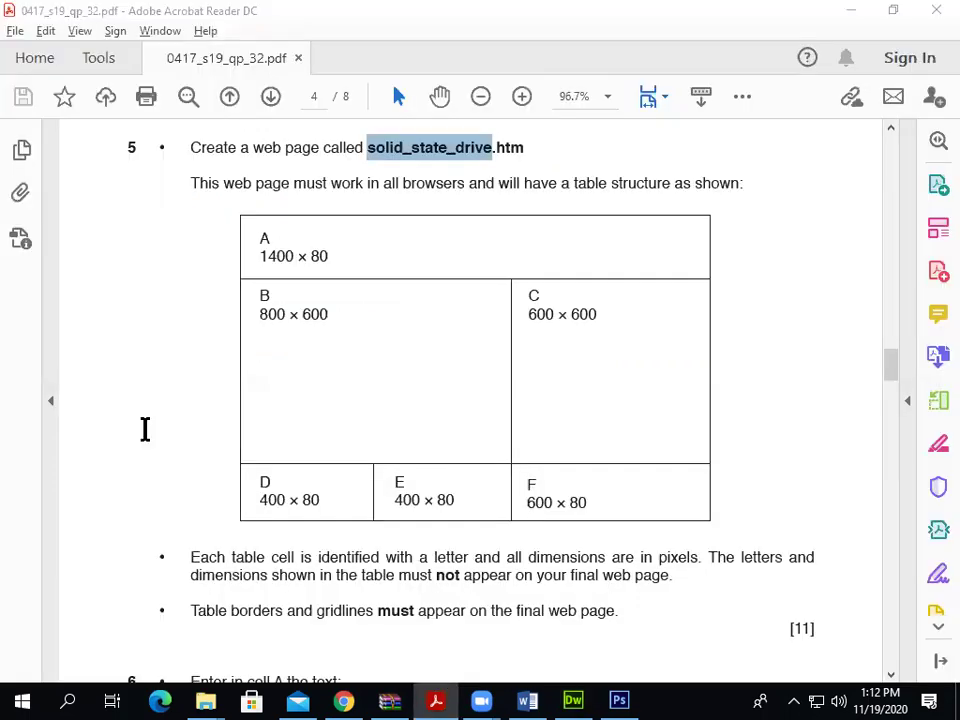
key(alt+Tab)
text(width="1400" height="80")
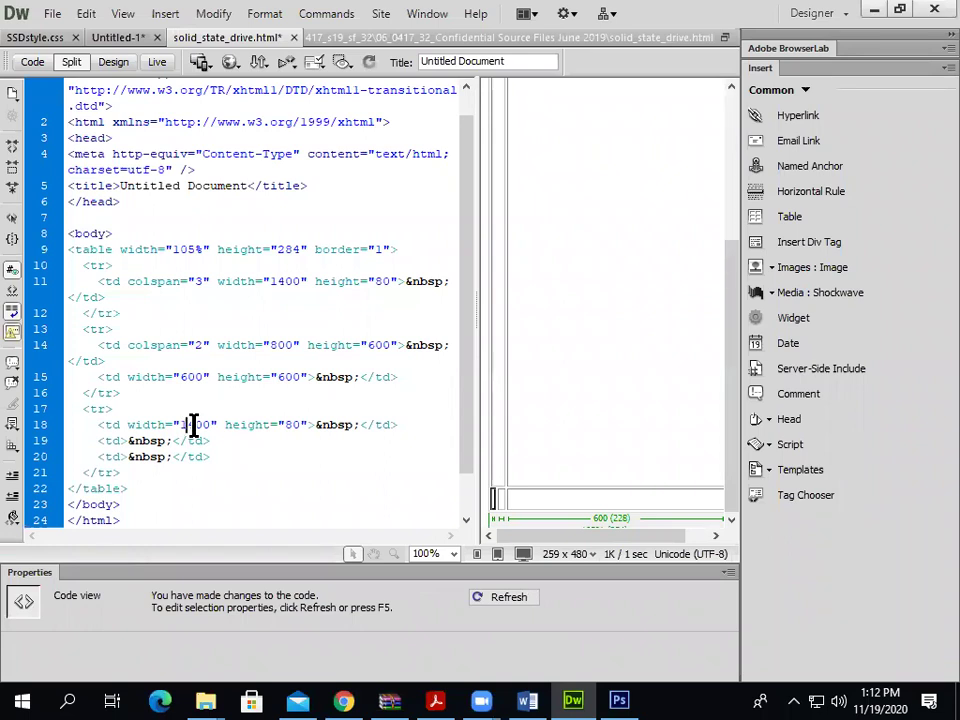
key(BackSpace)
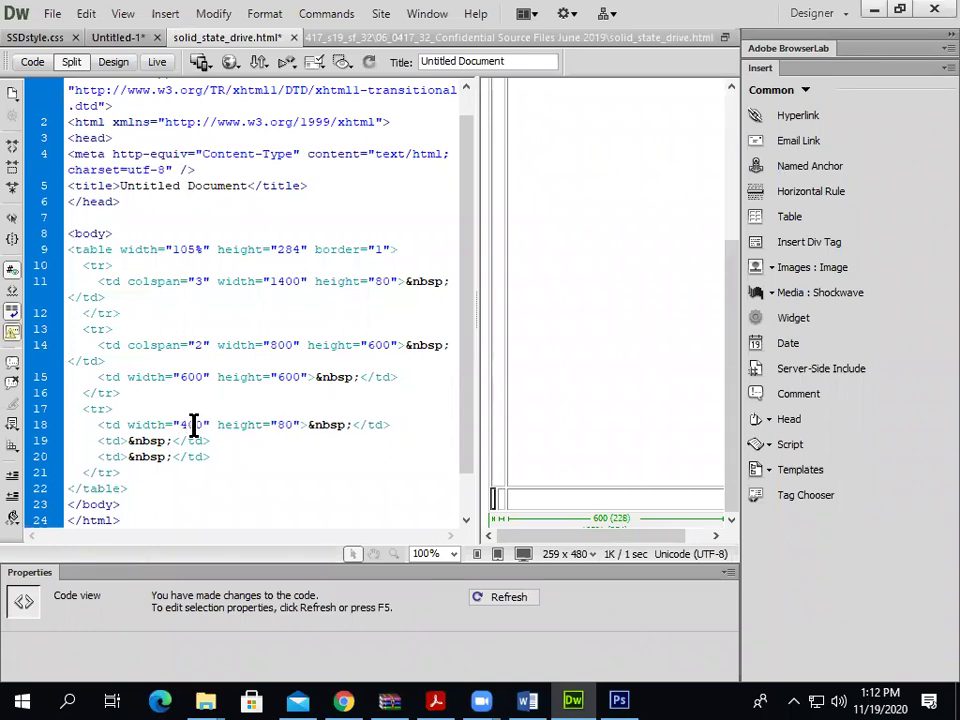
Check cell E in the question paper and copy the first cell's width of 400 and height of 80 into the third row's second cell
click(531, 506)
click(506, 506)
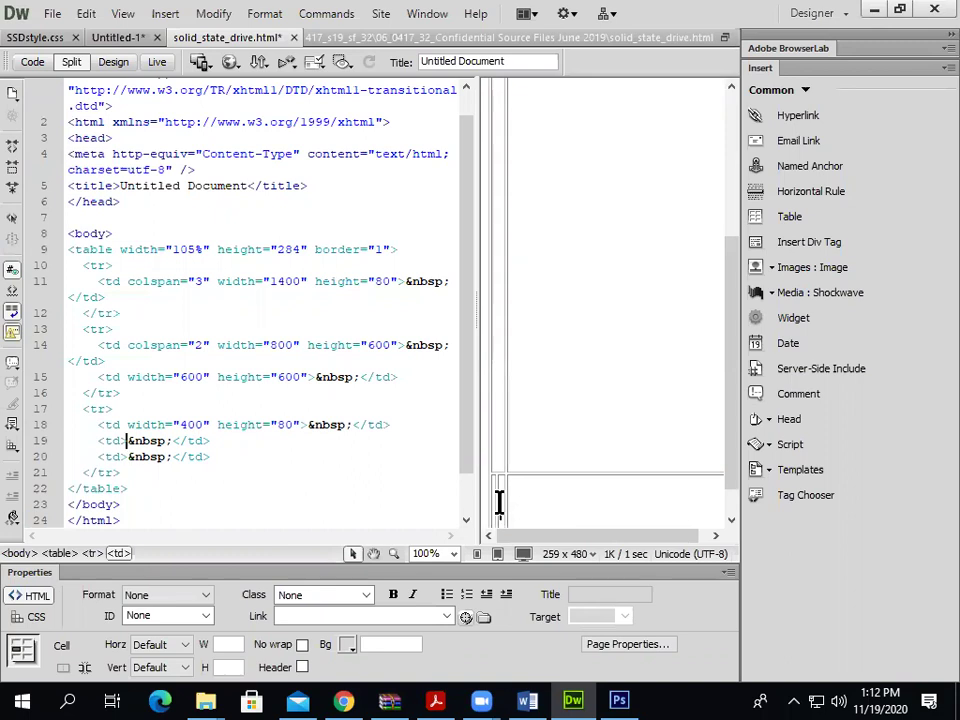
key(alt+Tab)
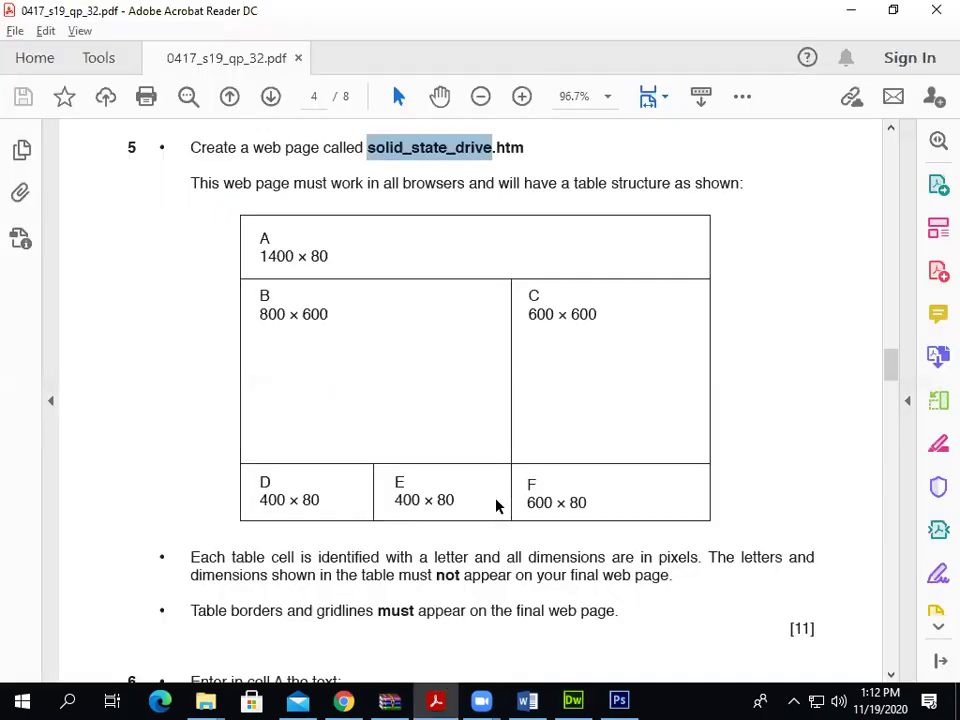
key(alt+Tab)
drag(301, 425, 128, 427)
key(ctrl+c)
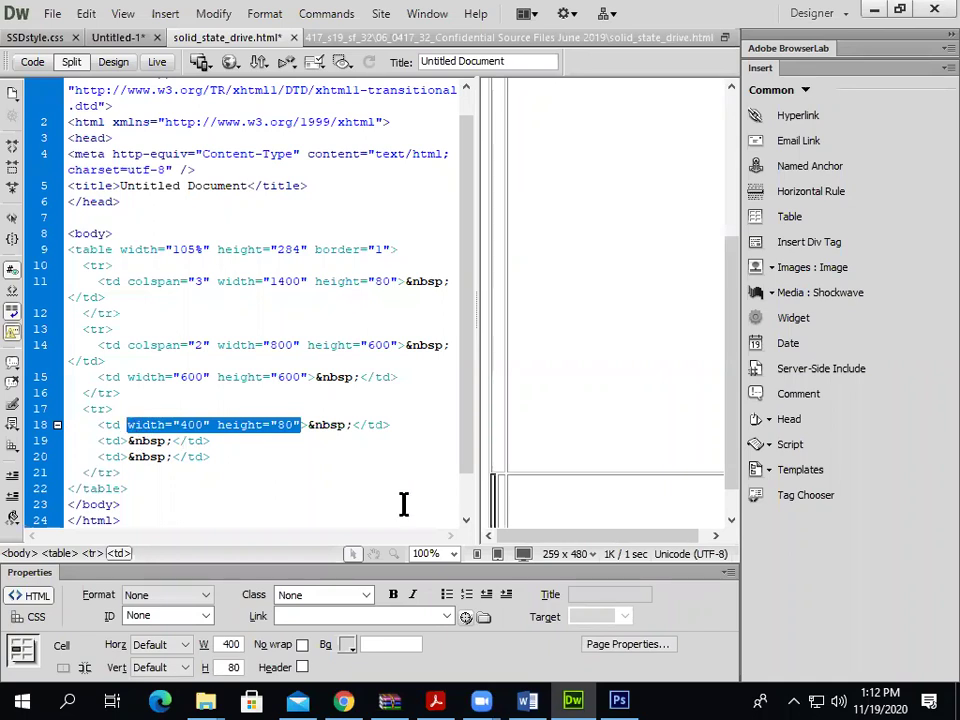
click(507, 510)
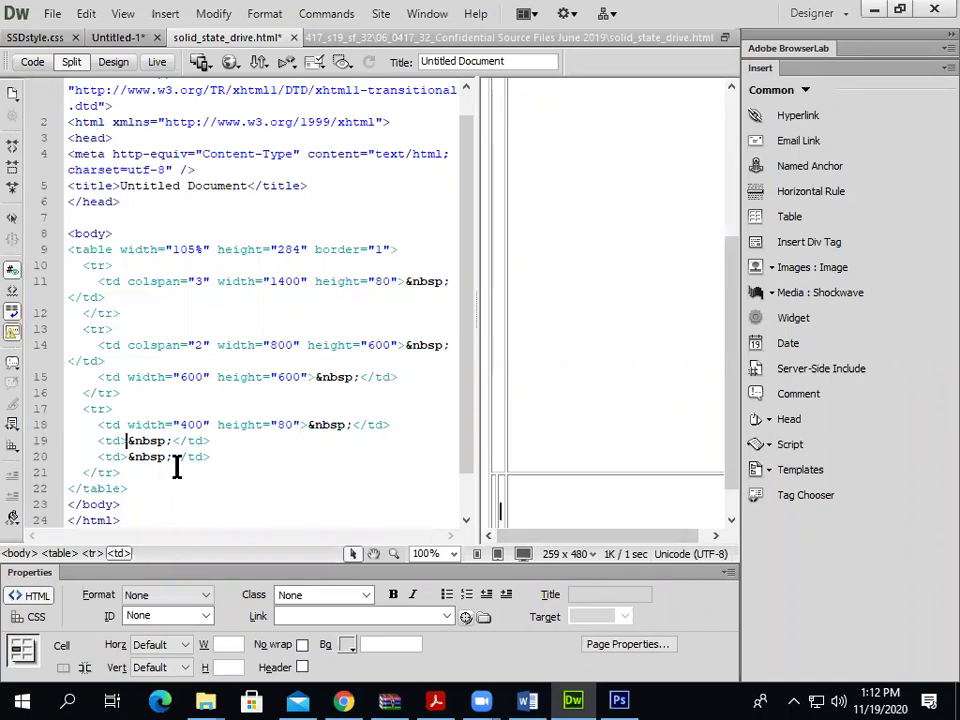
click(121, 442)
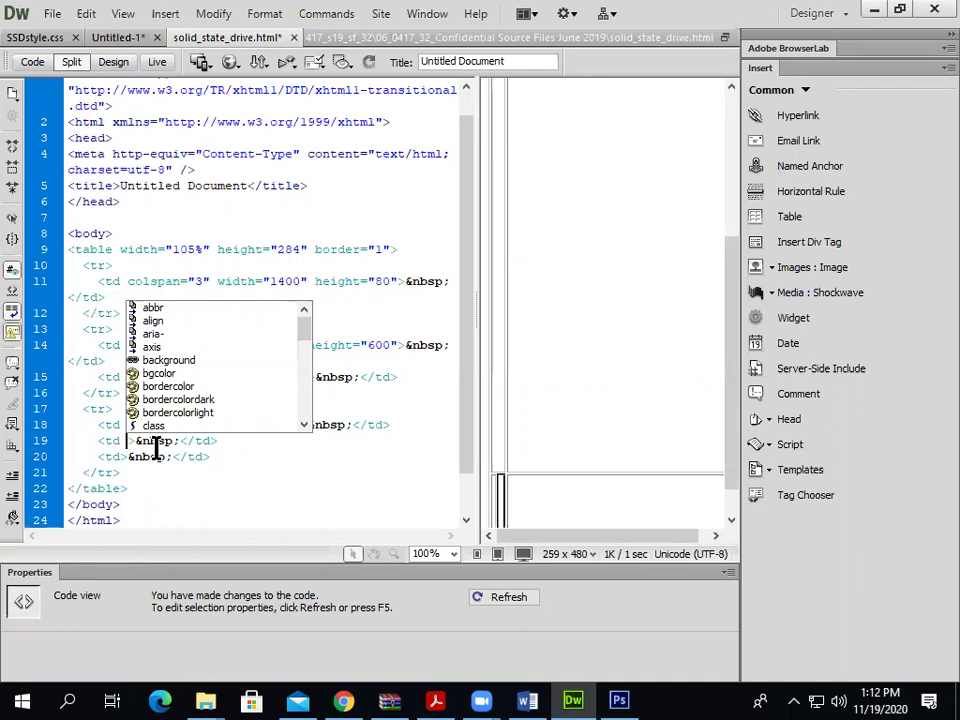
key(ctrl+v)
Check cell F in the question paper and give the third row's last cell a width of 600 and a height of 80
key(alt+Tab)
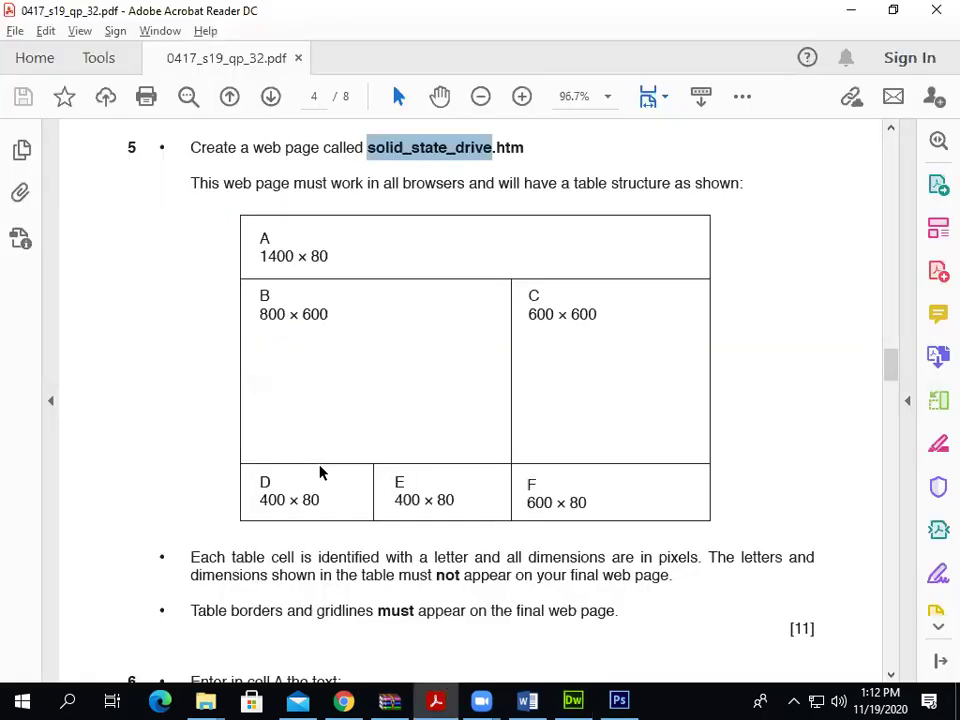
key(alt+Tab)
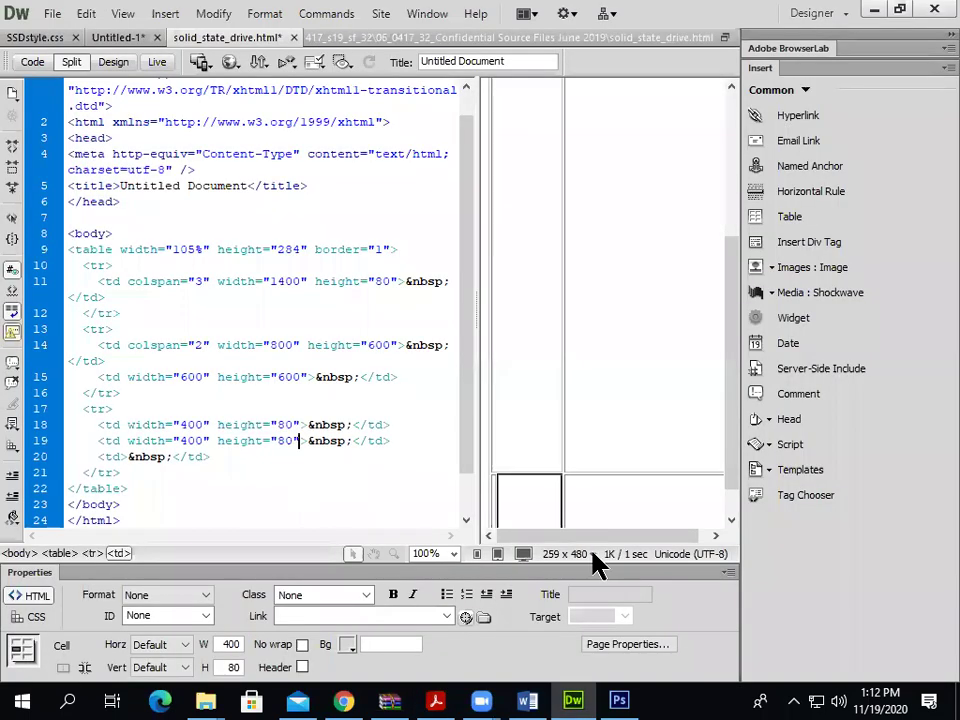
click(634, 501)
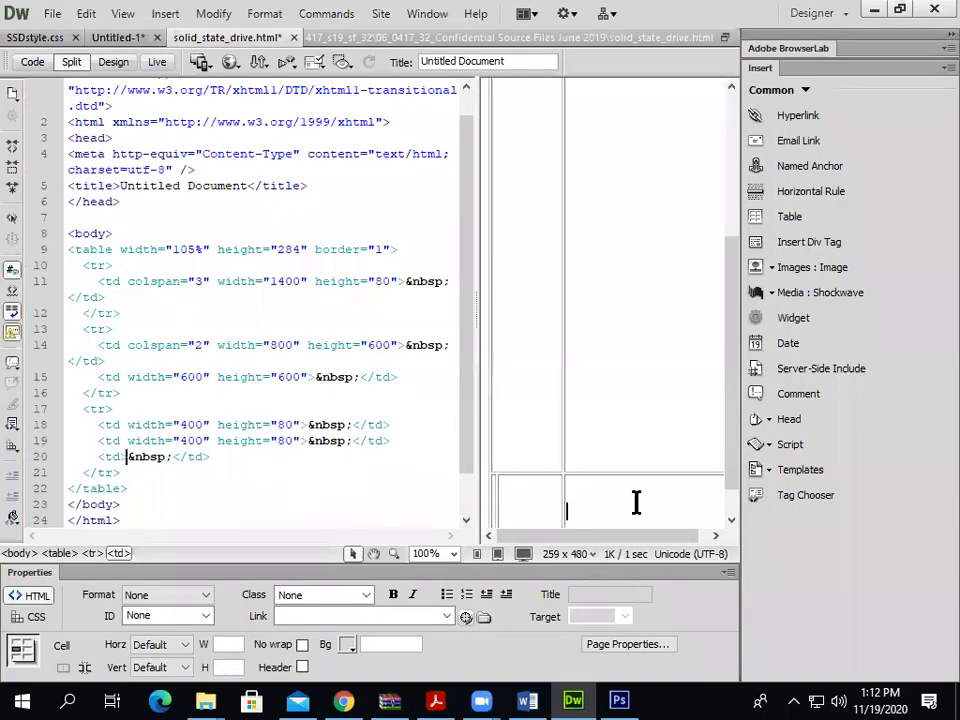
click(123, 457)
key(ctrl+v)
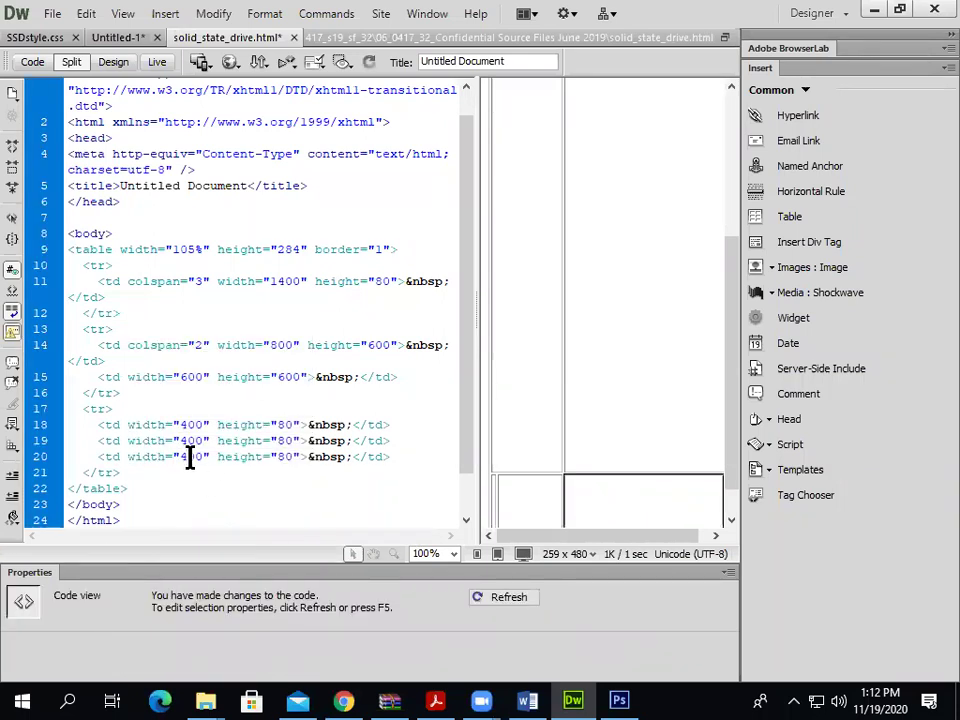
click(190, 457)
key(BackSpace)
text(6)
click(598, 309)
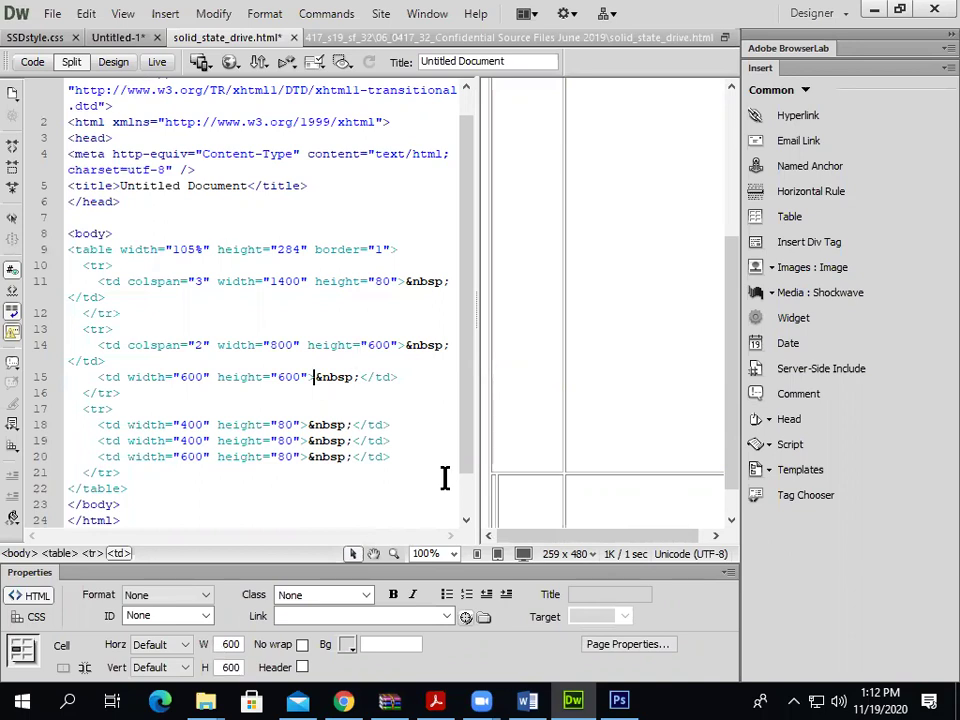
Read the question paper's notes on the table and compare its required layout with the web page in Design view
click(435, 701)
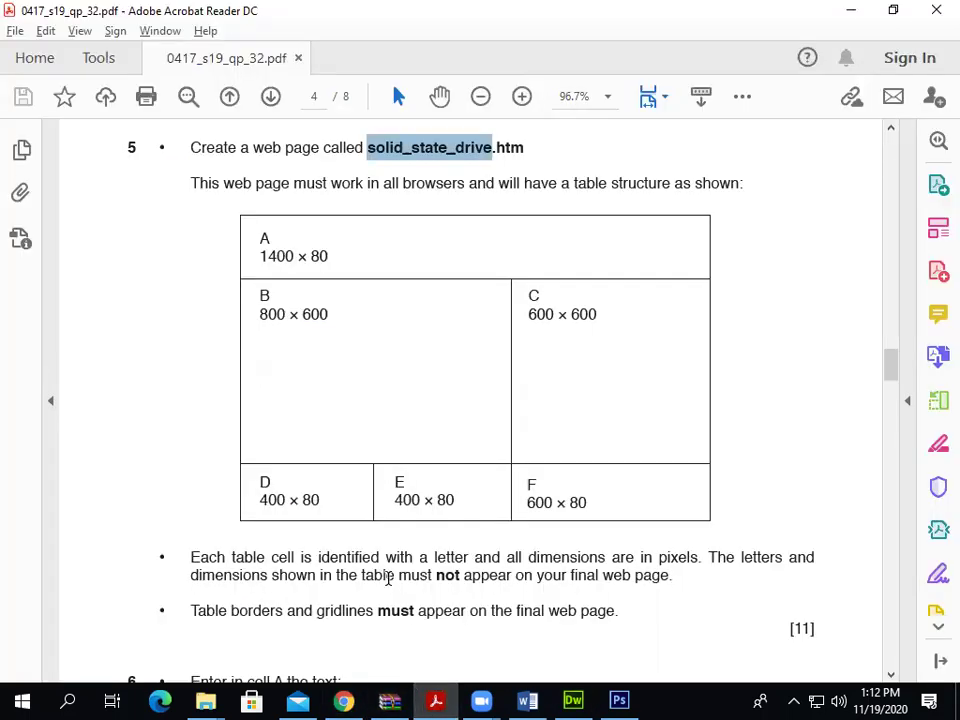
scroll(388, 576, down, 1)
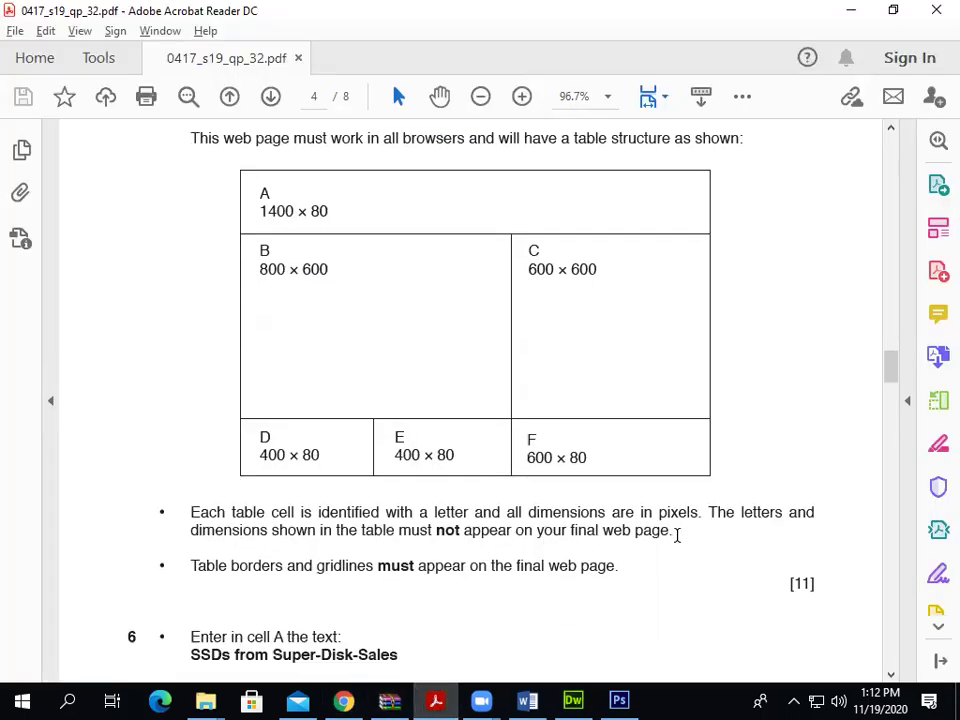
scroll(492, 594, down, 1)
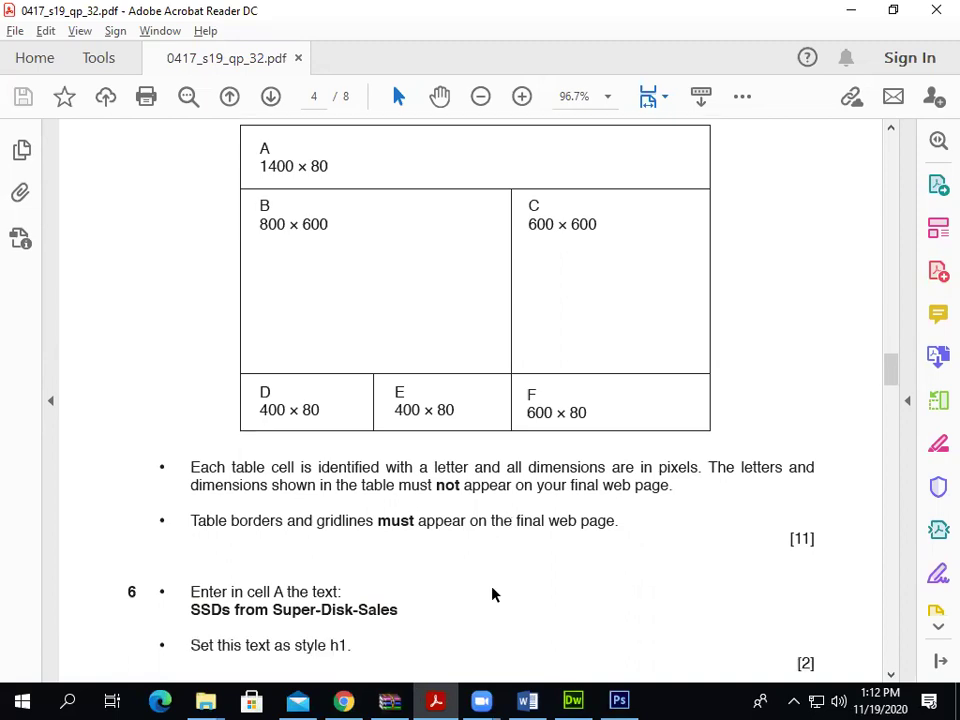
key(alt+Tab)
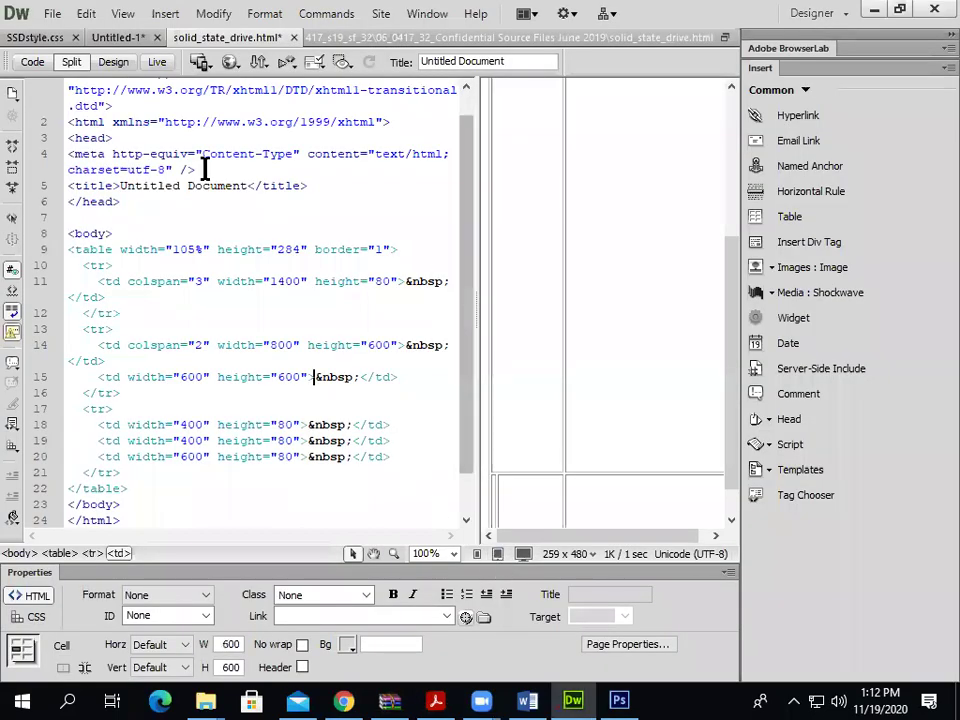
click(113, 61)
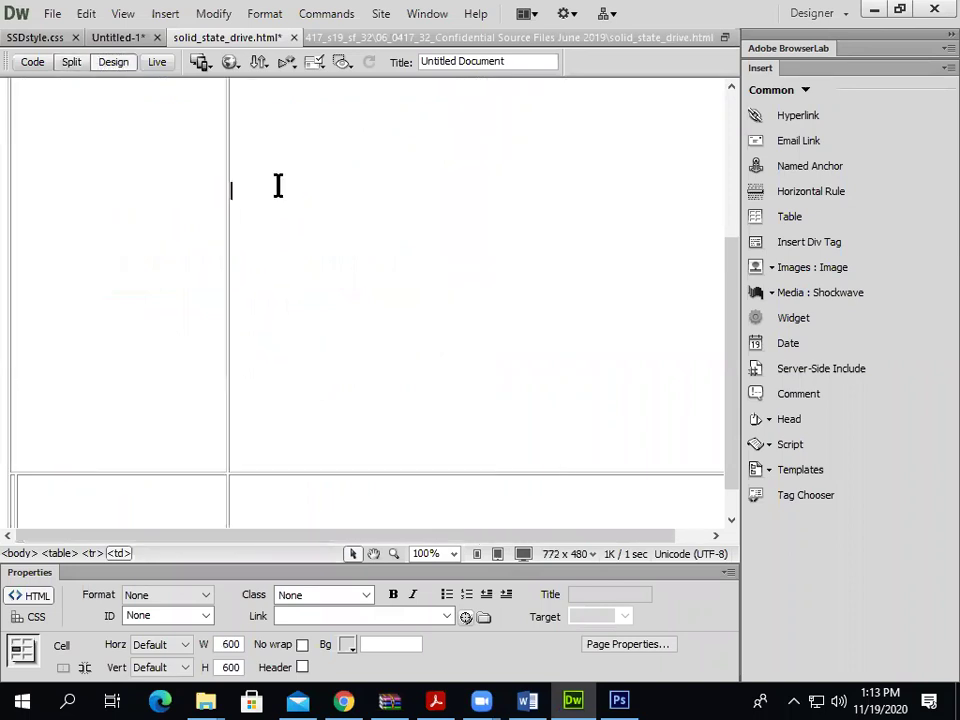
drag(342, 535, 270, 553)
drag(738, 345, 760, 228)
drag(729, 167, 740, 118)
drag(251, 537, 182, 537)
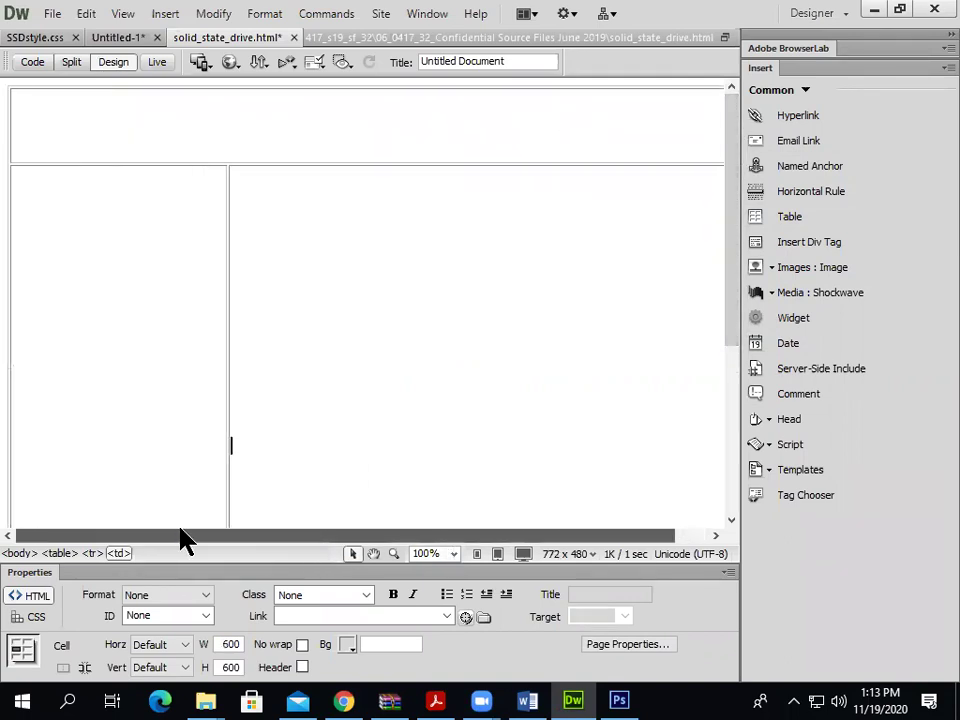
key(alt+Tab)
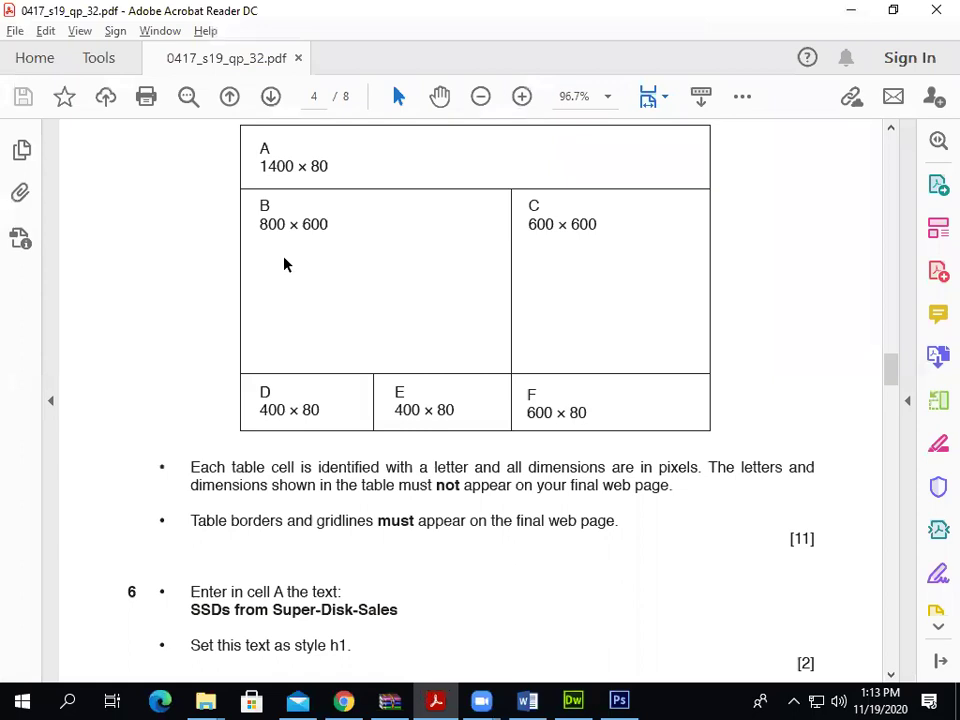
key(alt+Tab)
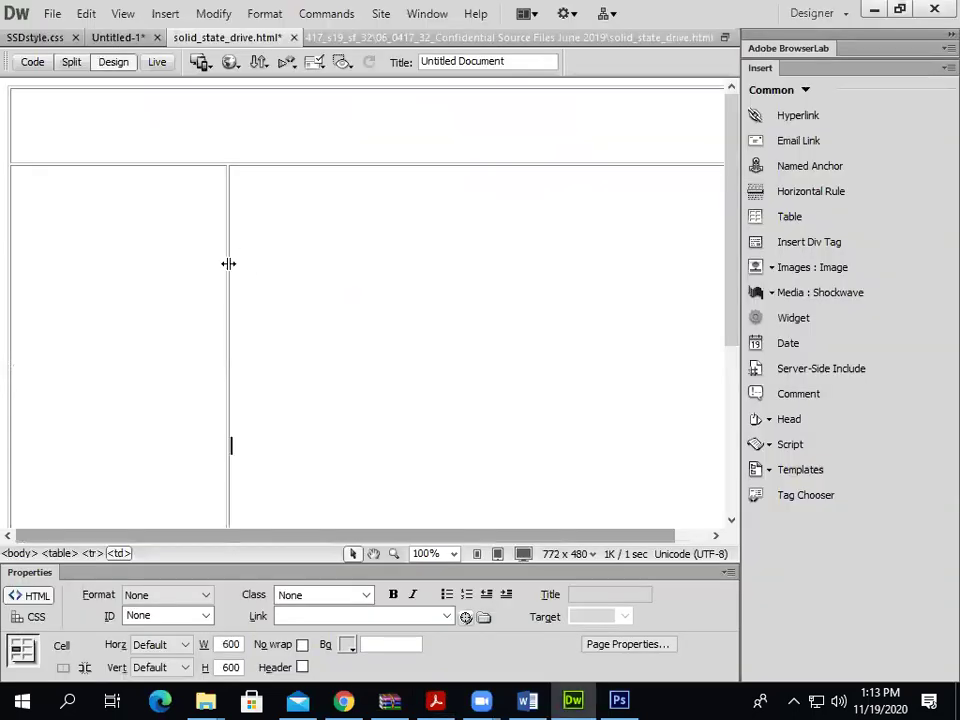
Remove the width and height attributes from the opening table tag, keeping the border, and check the table in Design view
click(129, 166)
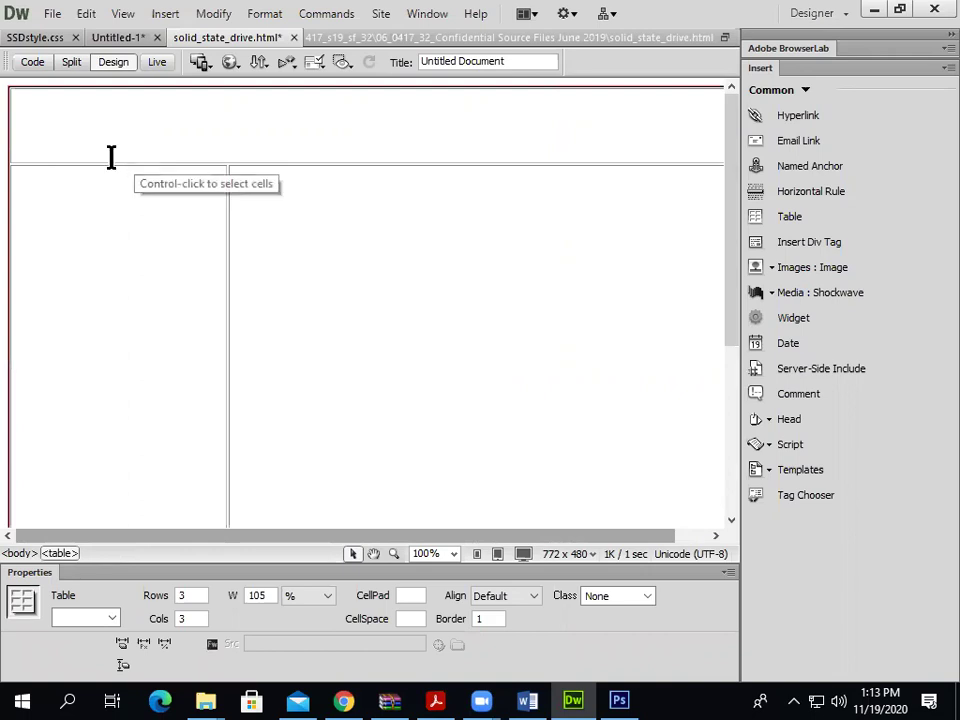
click(32, 62)
click(373, 293)
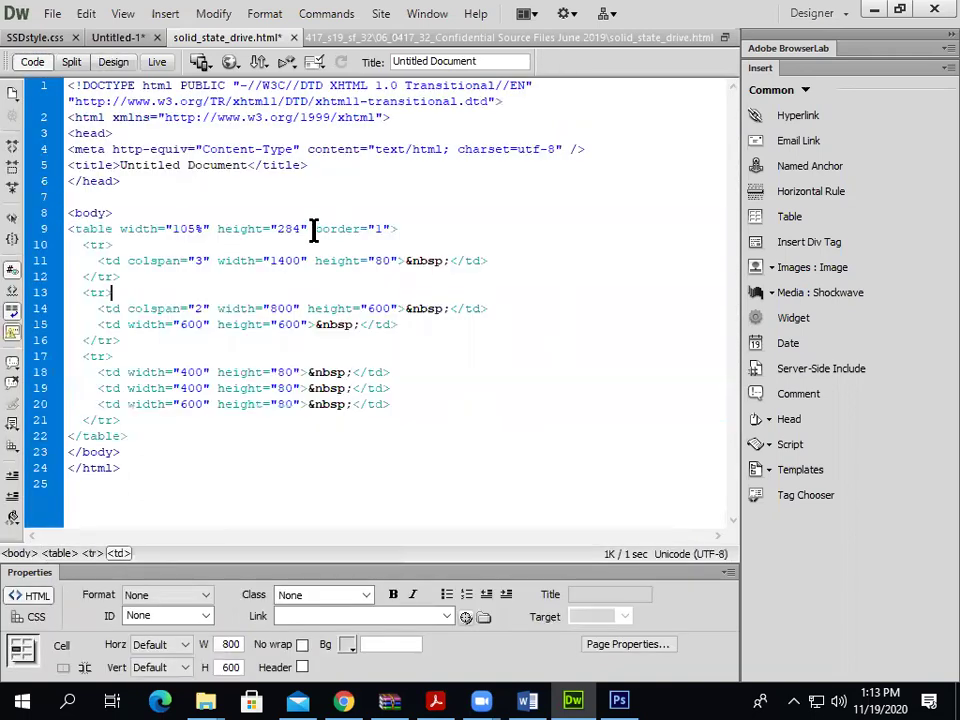
drag(313, 229, 120, 228)
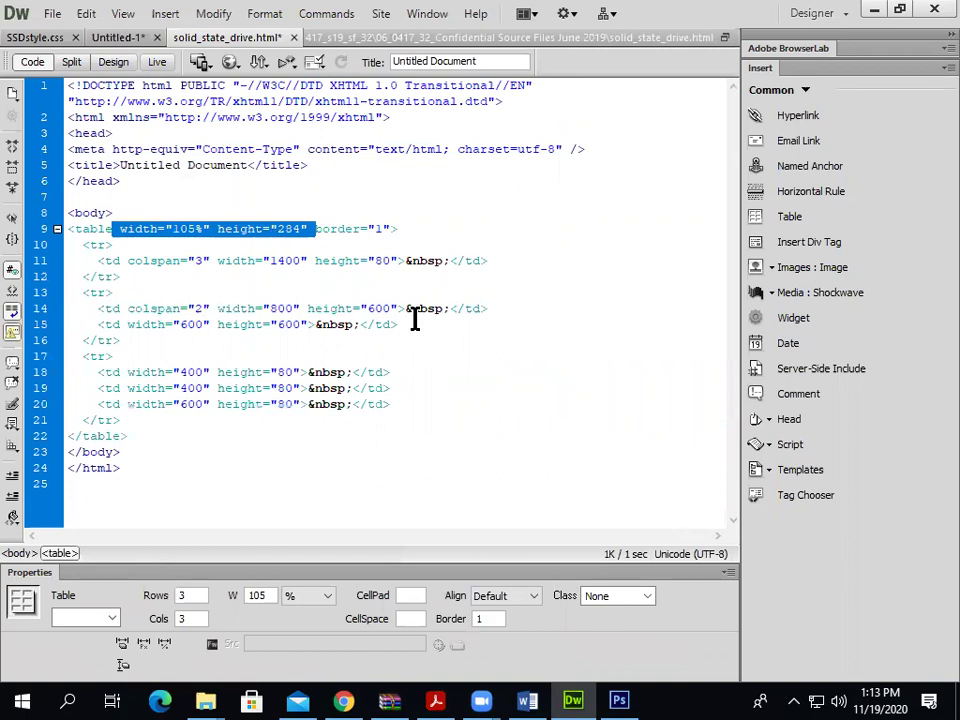
key(Delete)
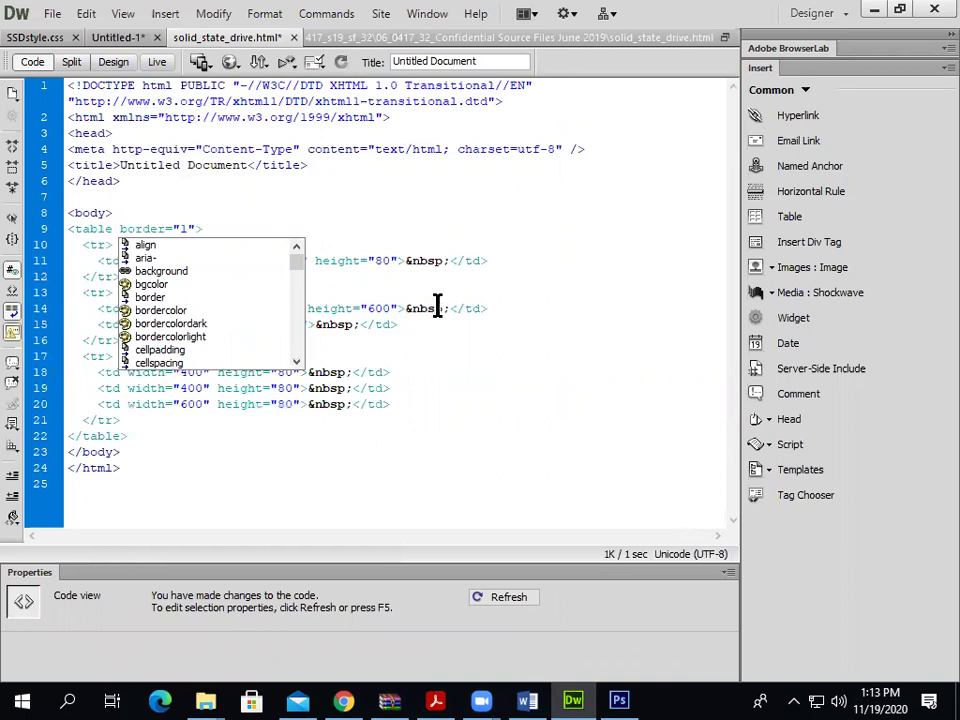
key(Escape)
click(113, 61)
drag(735, 268, 767, 242)
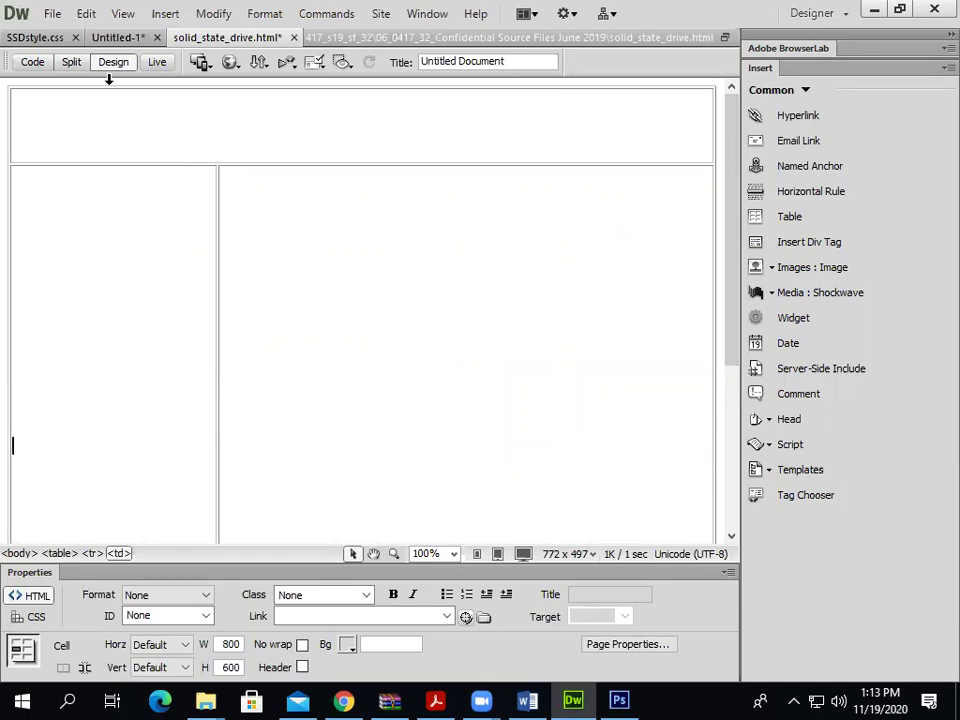
click(32, 61)
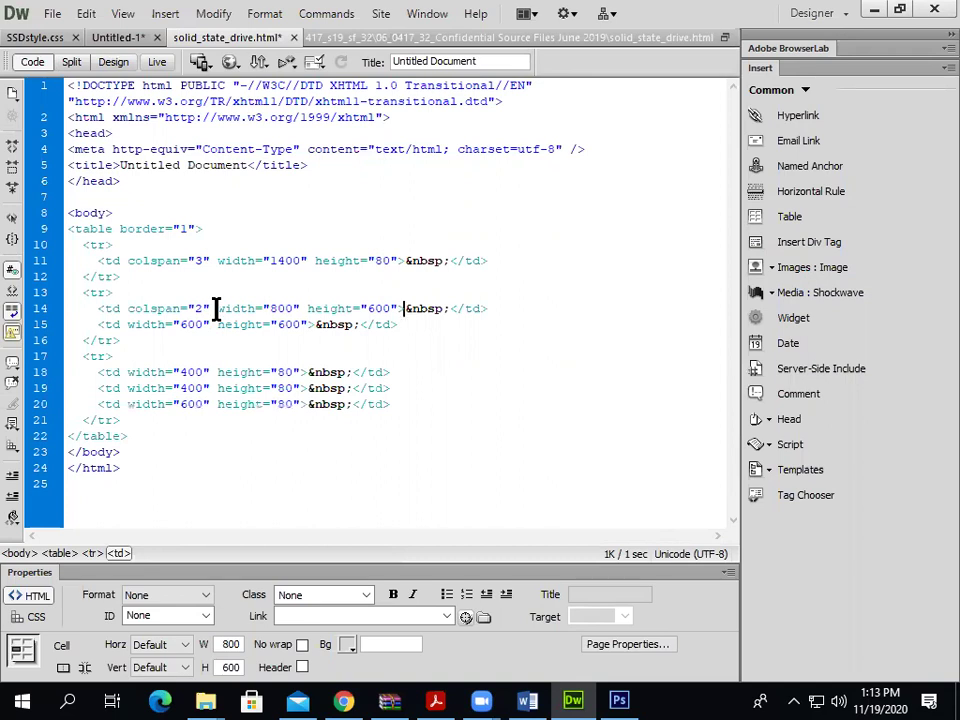
click(120, 228)
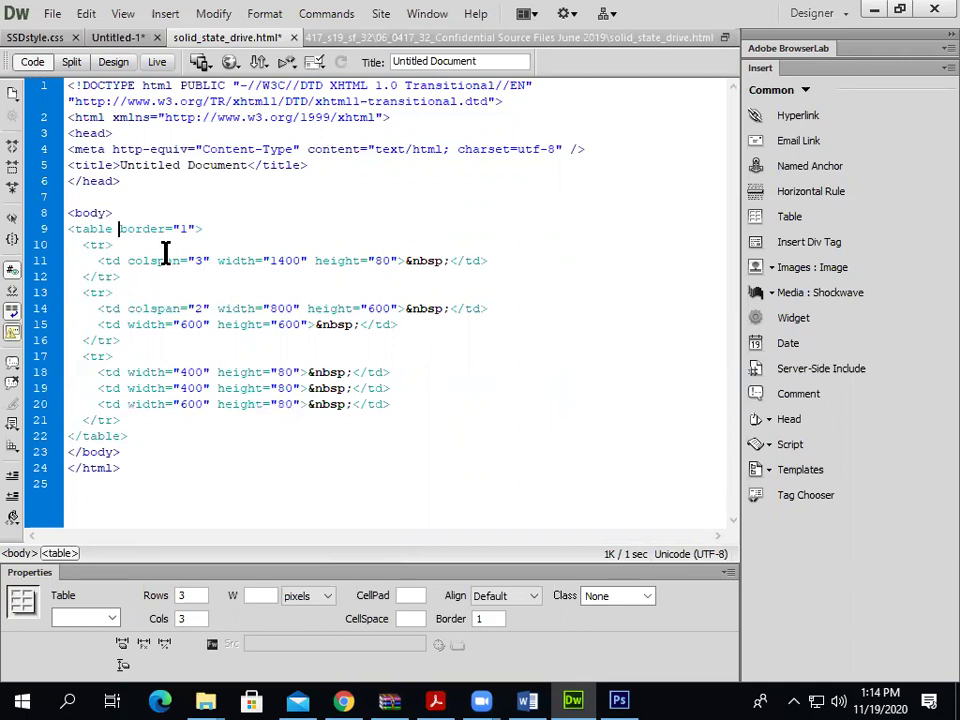
Read the question paper's rules on letters, dimensions, borders and gridlines, and the tasks for cells A, B and C
key(alt+Tab)
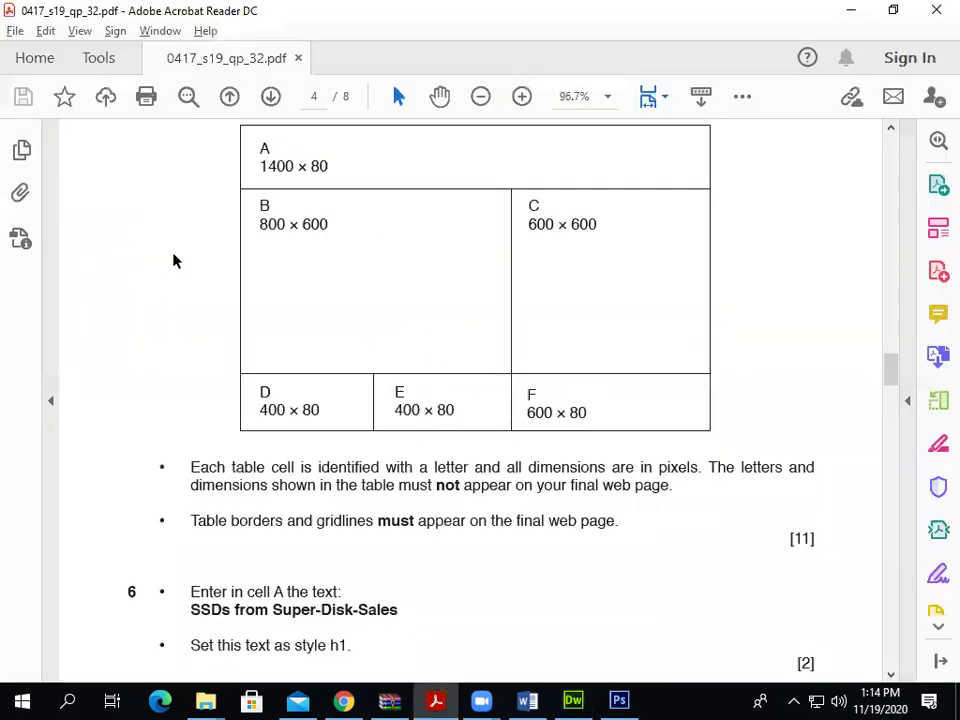
scroll(343, 480, down, 3)
scroll(343, 486, down, 1)
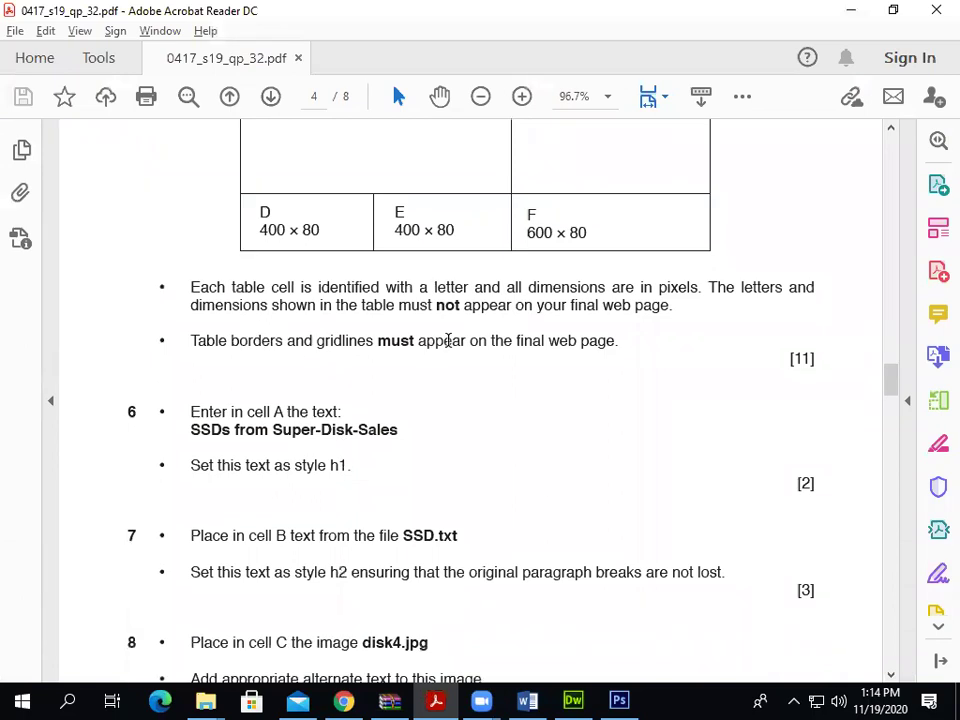
key(alt+Tab)
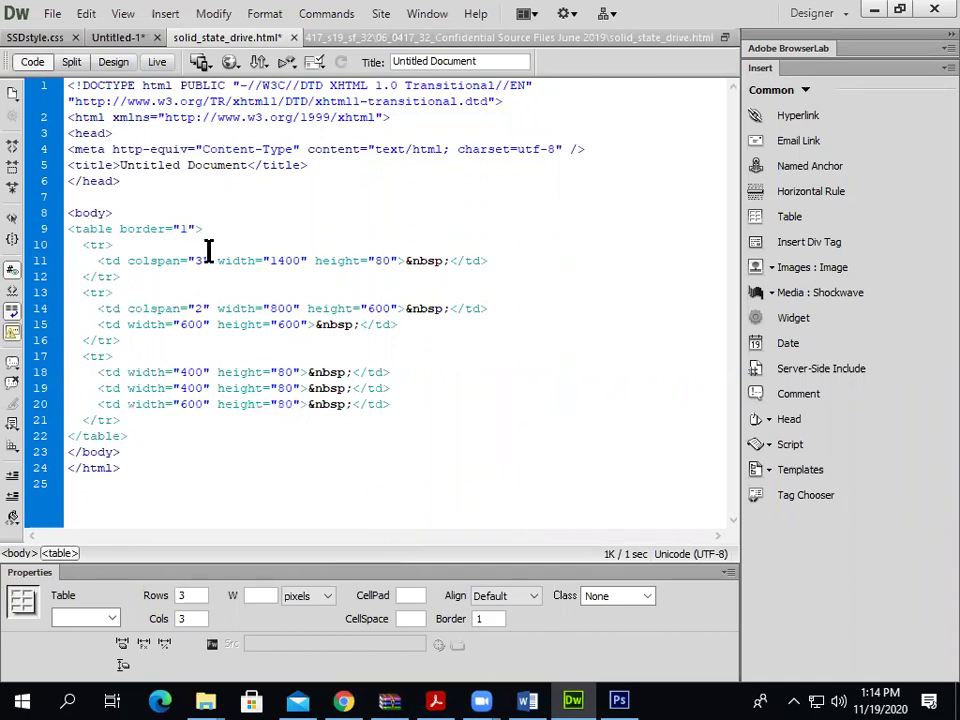
key(alt+Tab)
scroll(257, 415, down, 2)
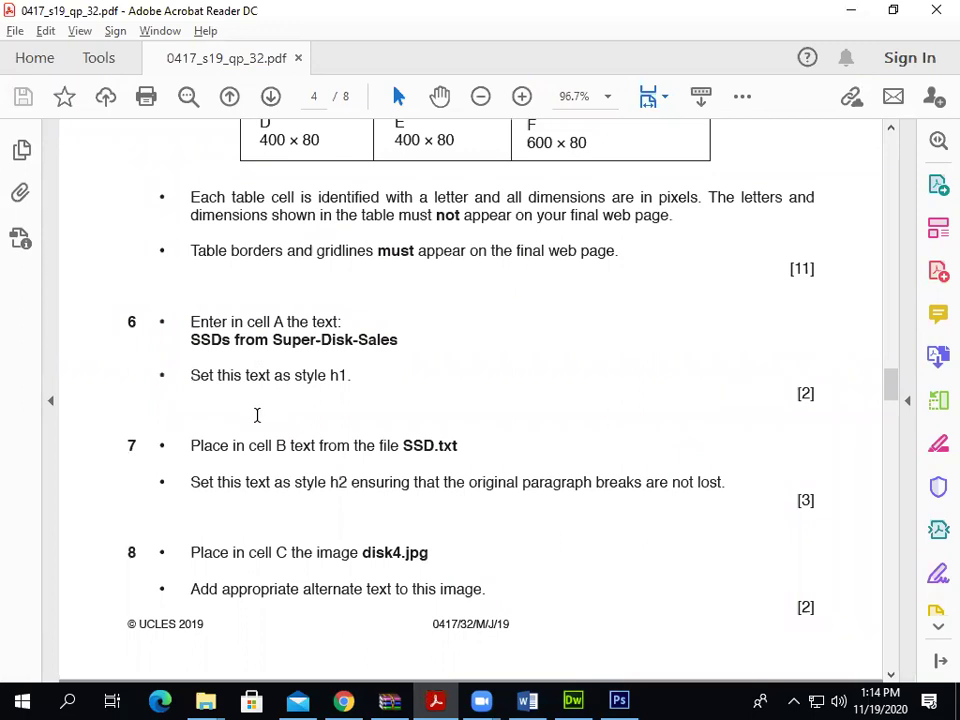
scroll(257, 415, up, 2)
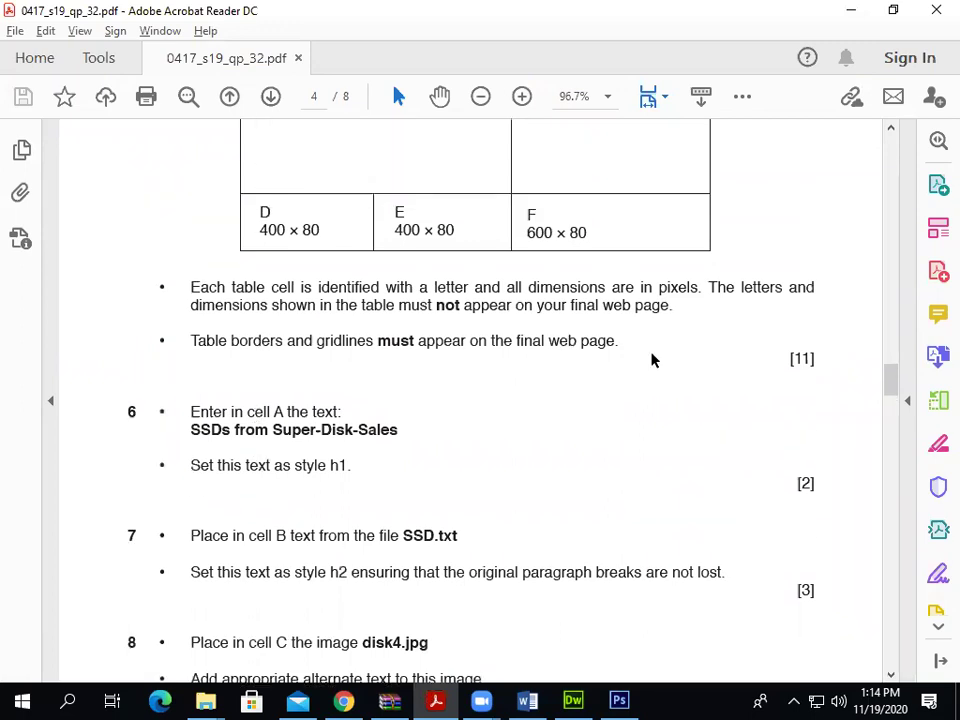
drag(426, 306, 536, 321)
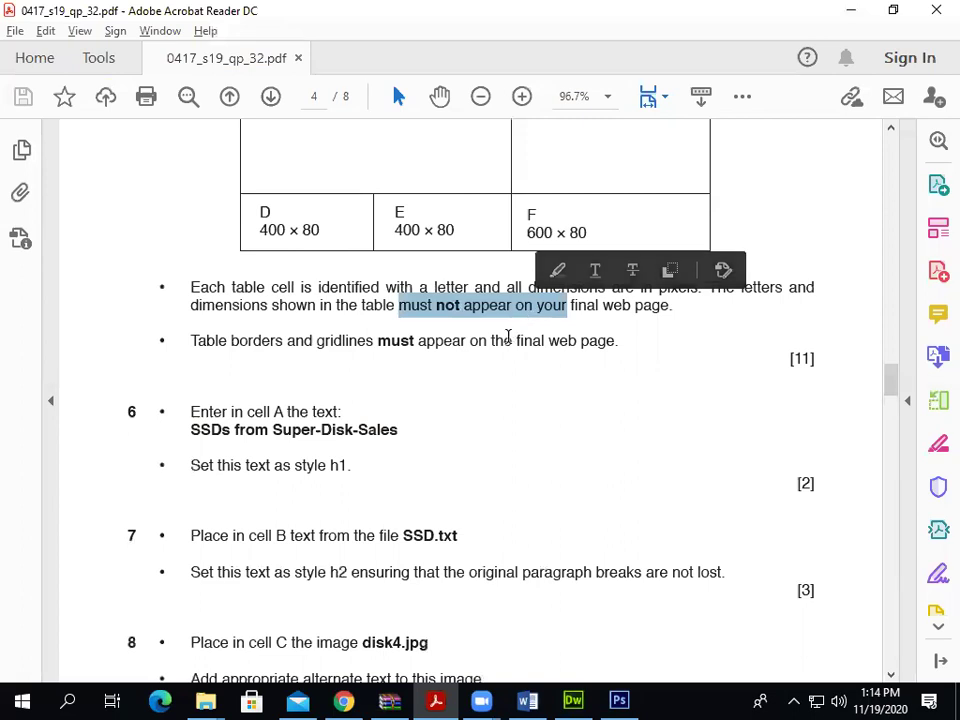
click(343, 340)
scroll(332, 361, down, 2)
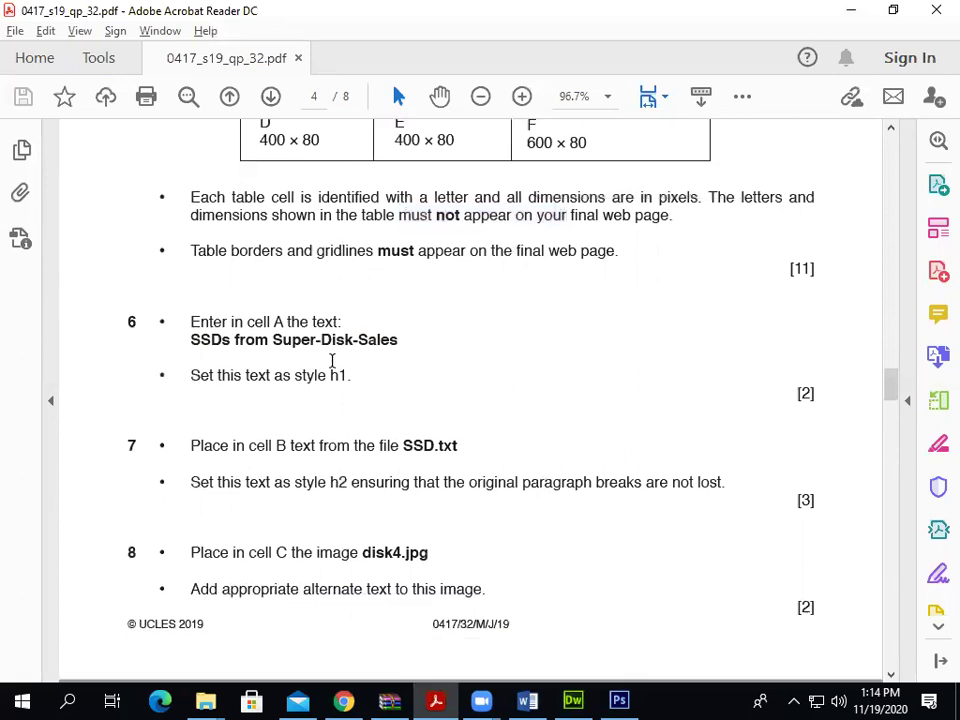
Copy the cell A text "SSDs from Super-Disk-Sales" from question 6 and review question 5's table layout and web page file name
drag(192, 340, 407, 349)
key(ctrl+c)
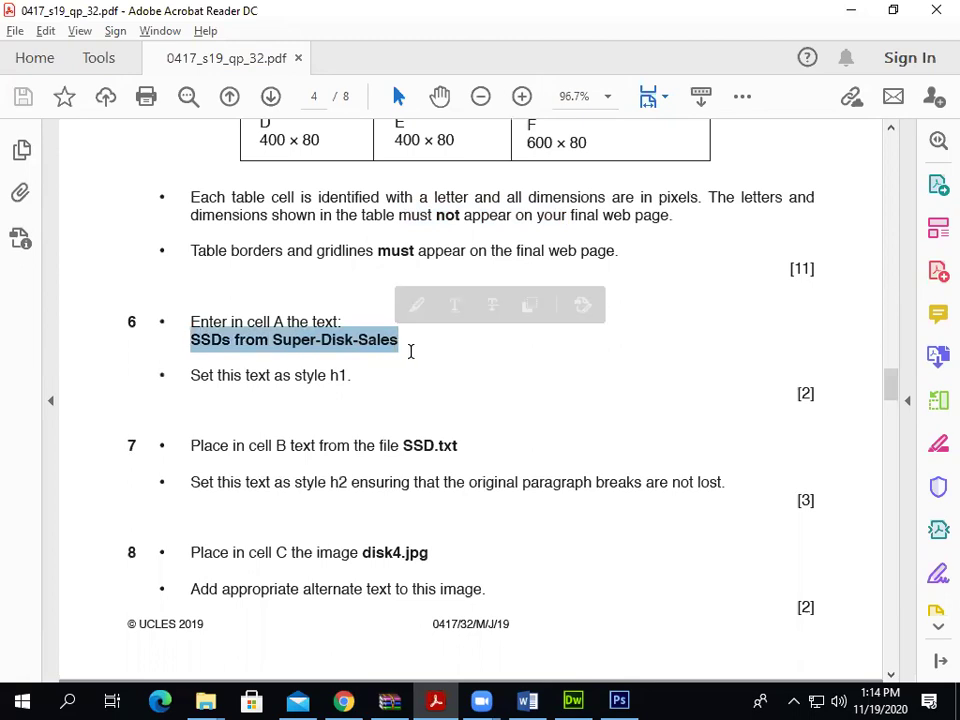
click(321, 318)
scroll(332, 339, up, 8)
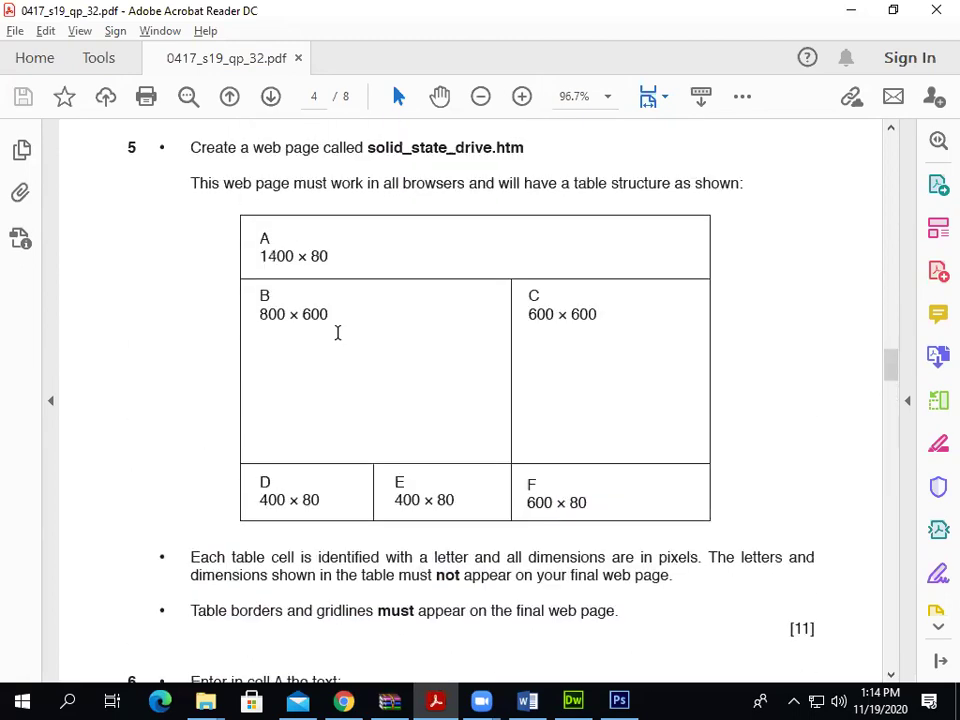
scroll(337, 332, up, 2)
drag(376, 238, 524, 240)
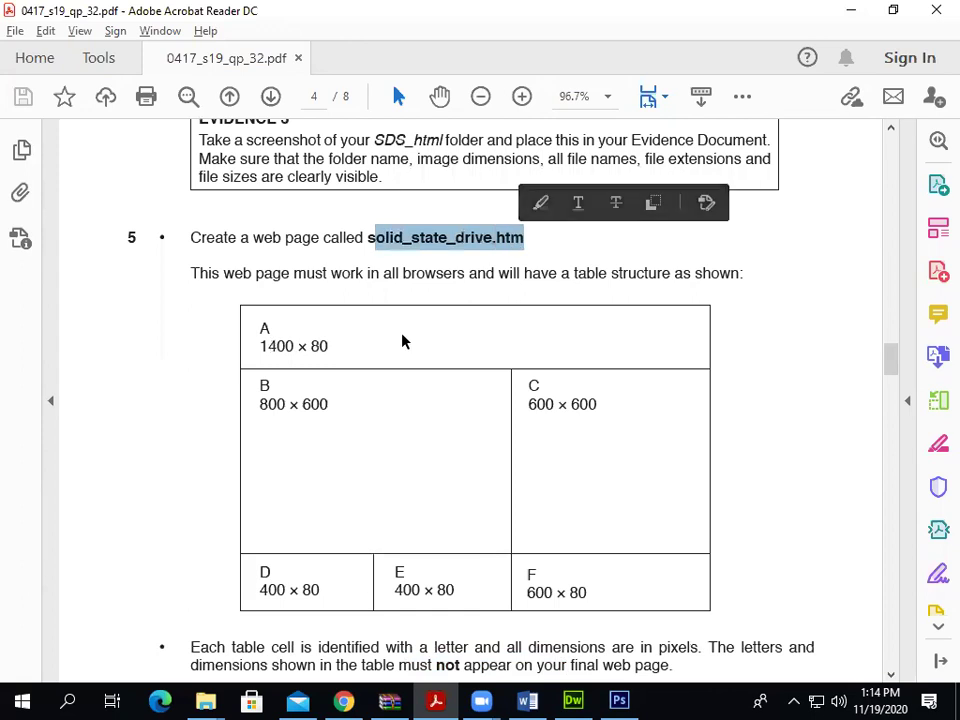
Review questions 5 and 6, then paste "SSDs from Super-Disk-Sales" into cell A of the solid_state_drive table in Dreamweaver's Design view
scroll(394, 366, down, 8)
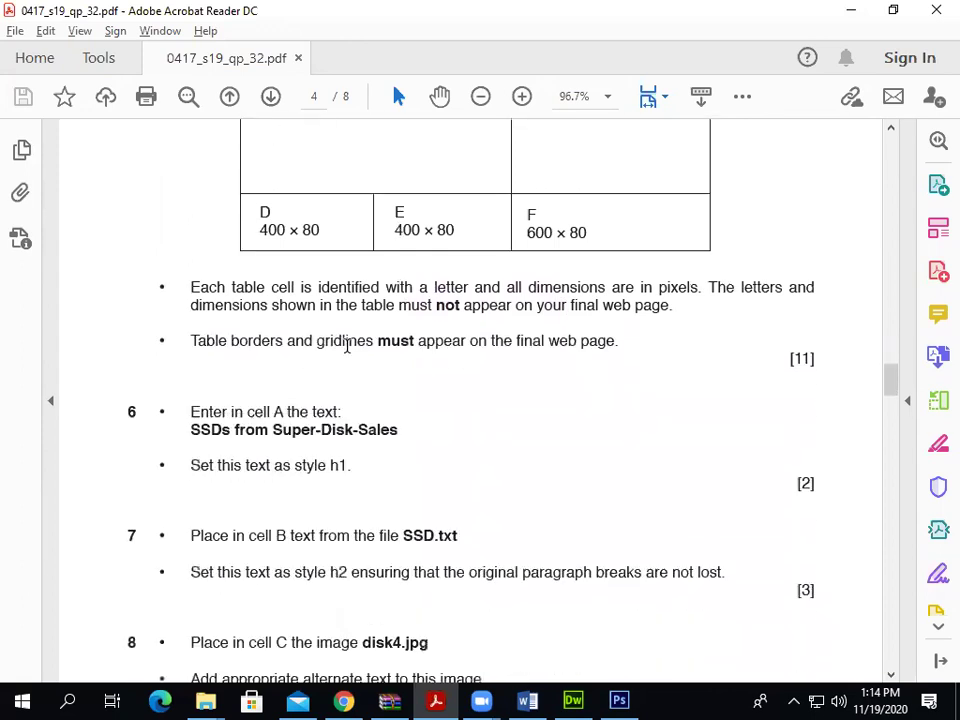
scroll(358, 357, down, 3)
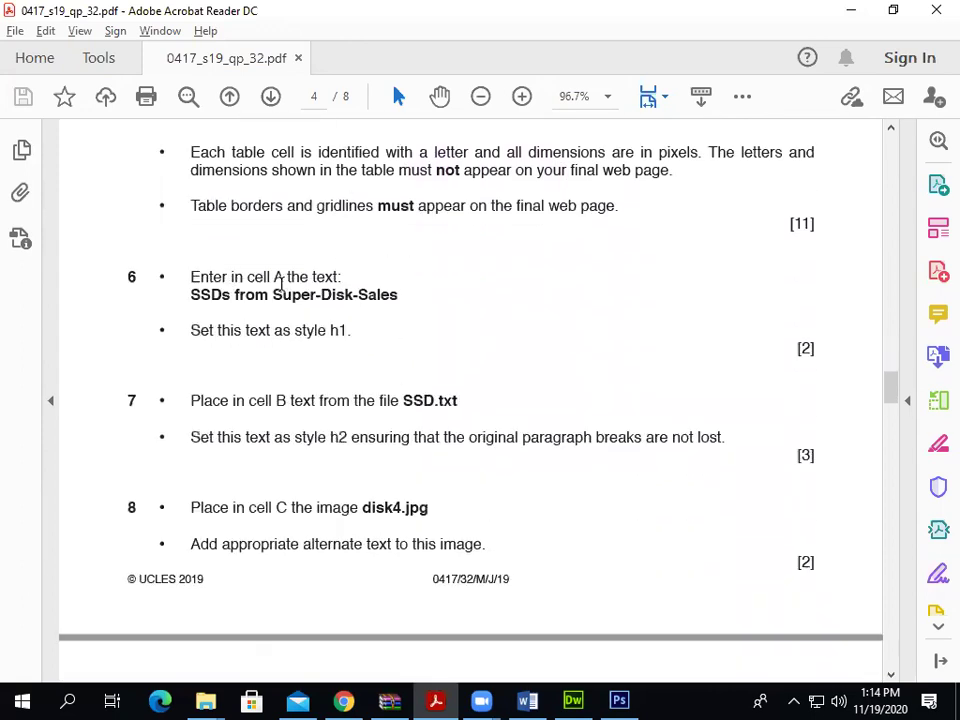
scroll(330, 340, up, 9)
scroll(335, 335, down, 1)
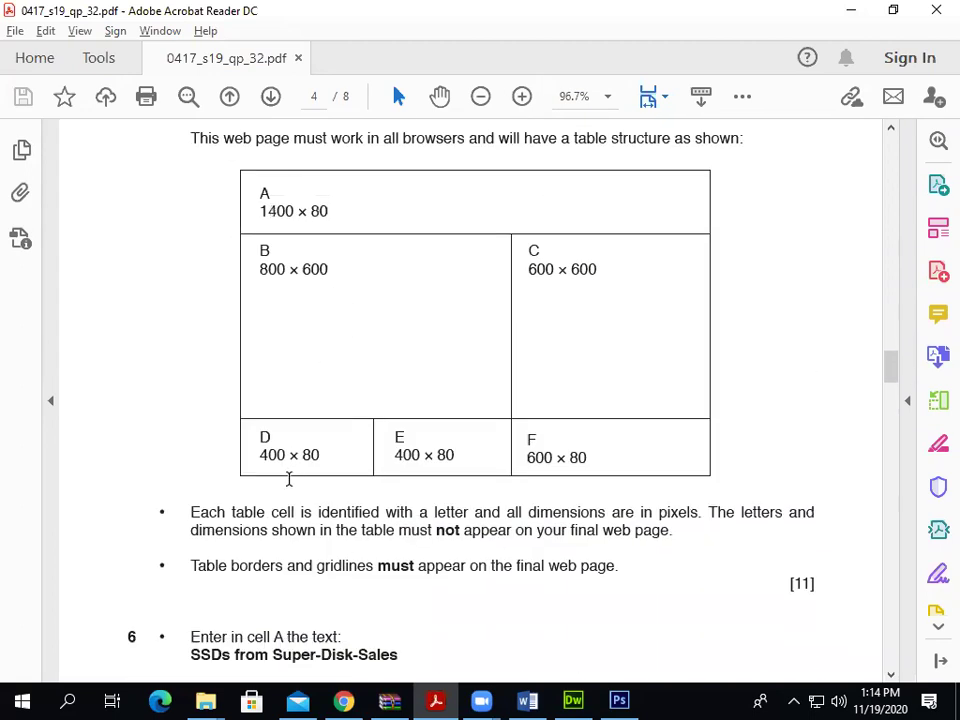
scroll(288, 480, down, 4)
key(alt+Tab)
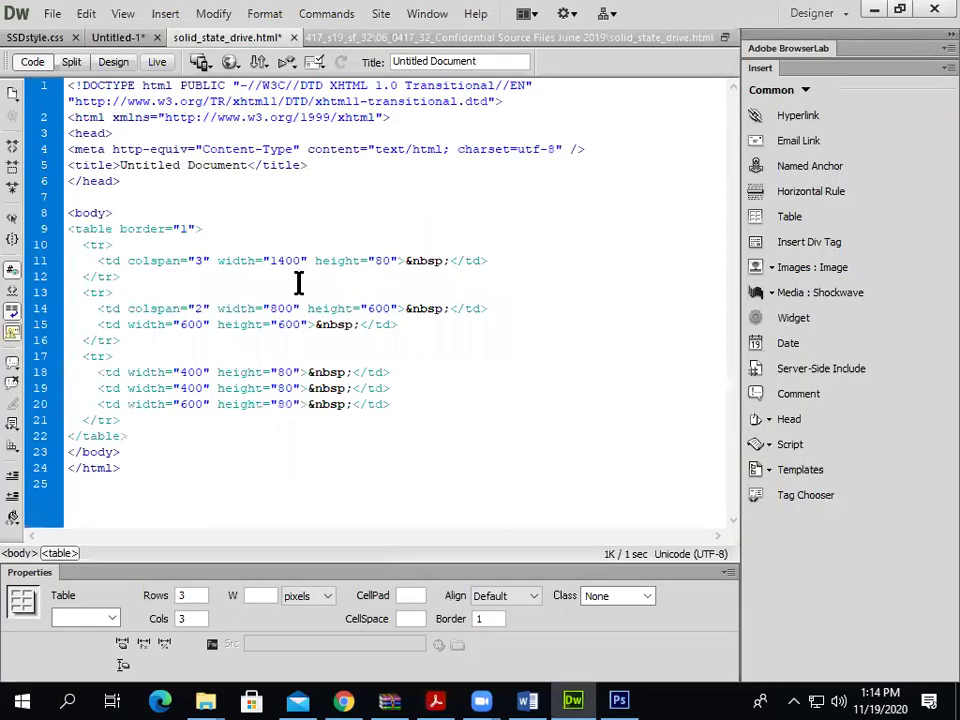
click(71, 62)
click(113, 62)
click(233, 133)
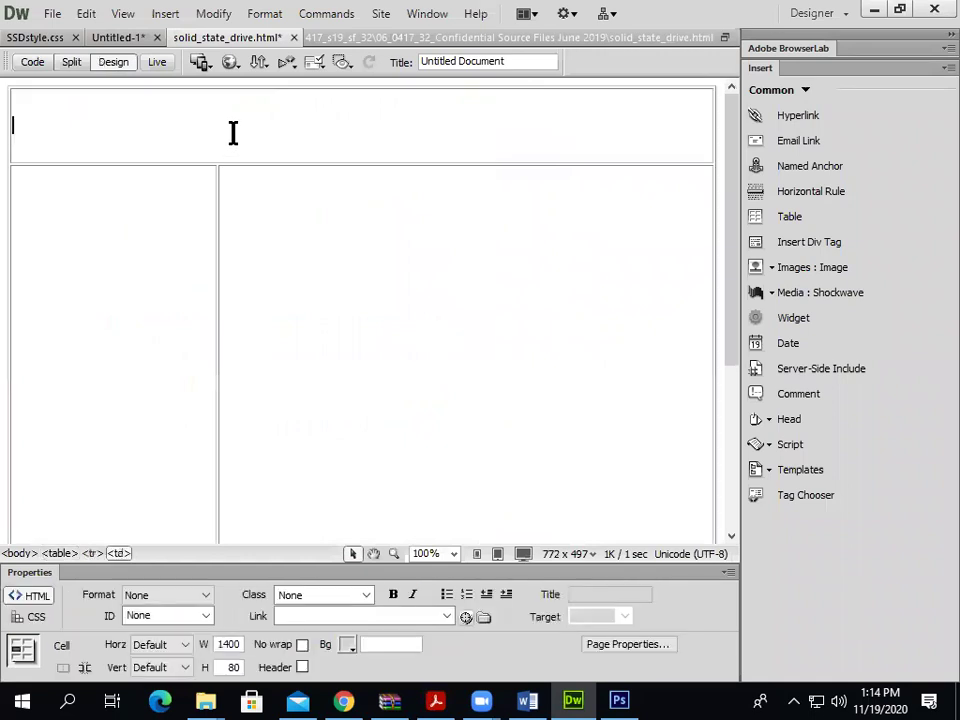
key(ctrl+v)
Check question 6's style instruction and format the cell A text "SSDs from Super-Disk-Sales" as Heading 1
key(alt+Tab)
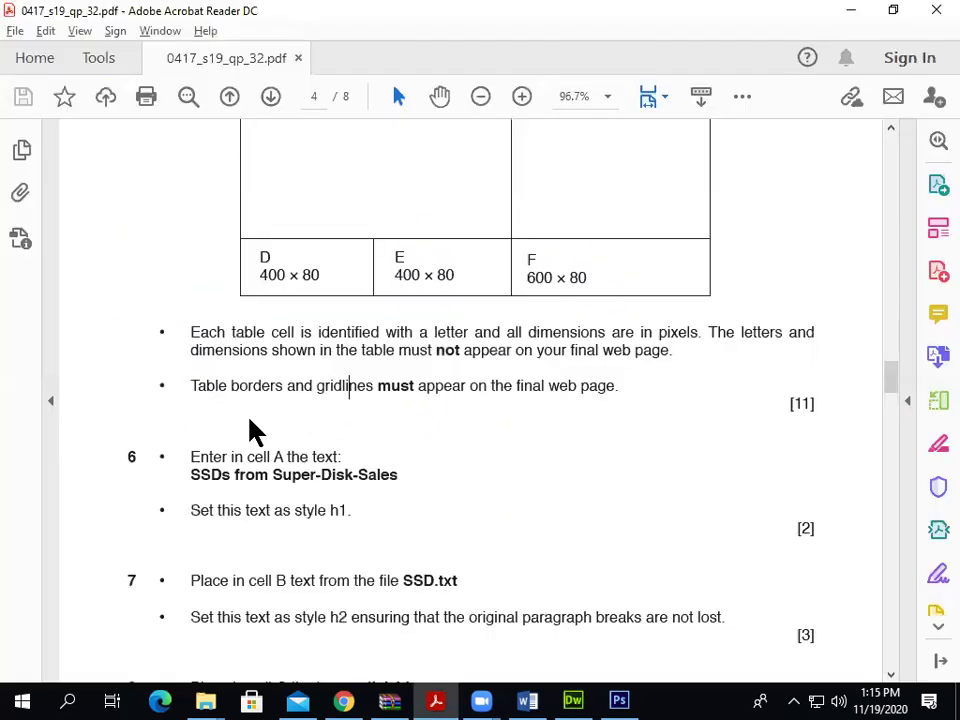
scroll(255, 430, down, 2)
key(alt+Tab)
drag(227, 145, 10, 122)
click(163, 598)
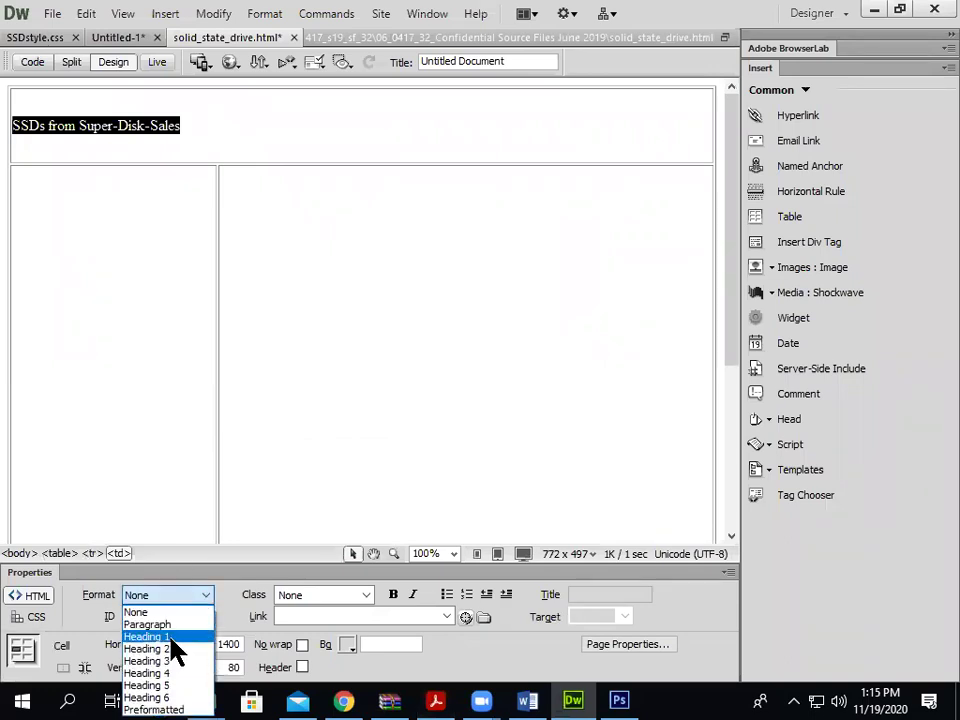
click(170, 638)
Read question 7, locate cell B in the table plan, and open the SSD text document from the source files folder
key(alt+Tab)
scroll(317, 336, down, 3)
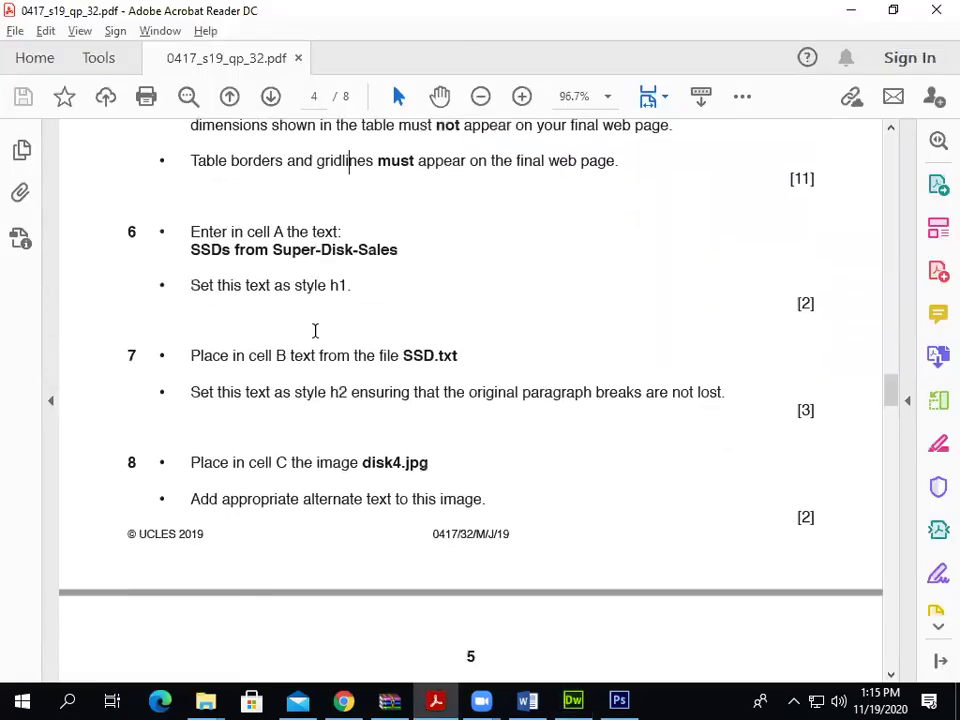
scroll(316, 332, down, 1)
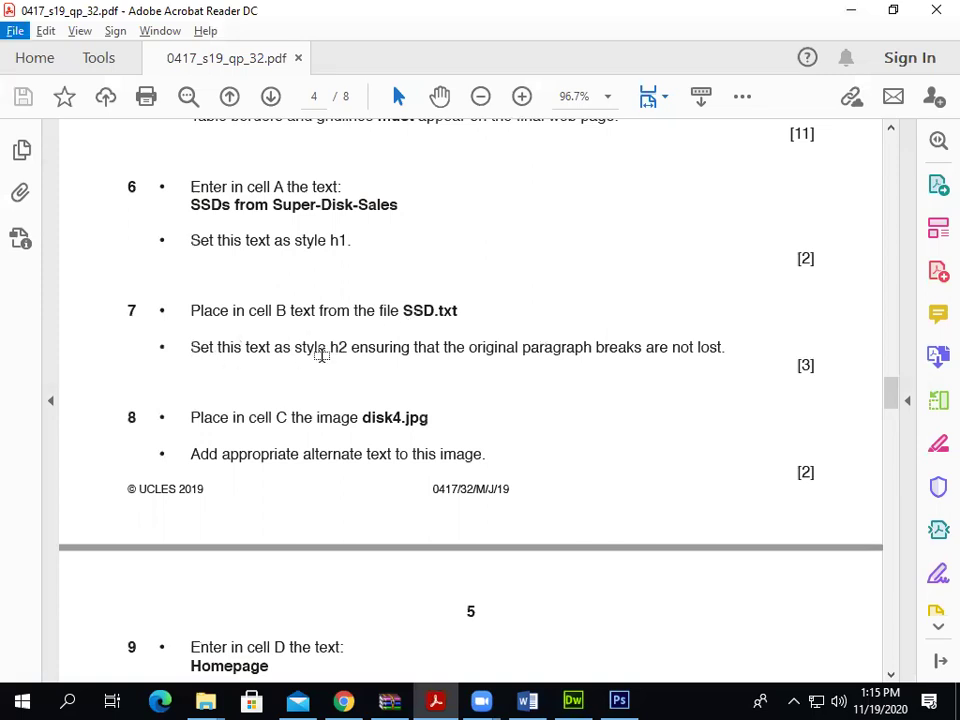
key(alt+Tab)
key(alt+Tab)
scroll(323, 364, up, 5)
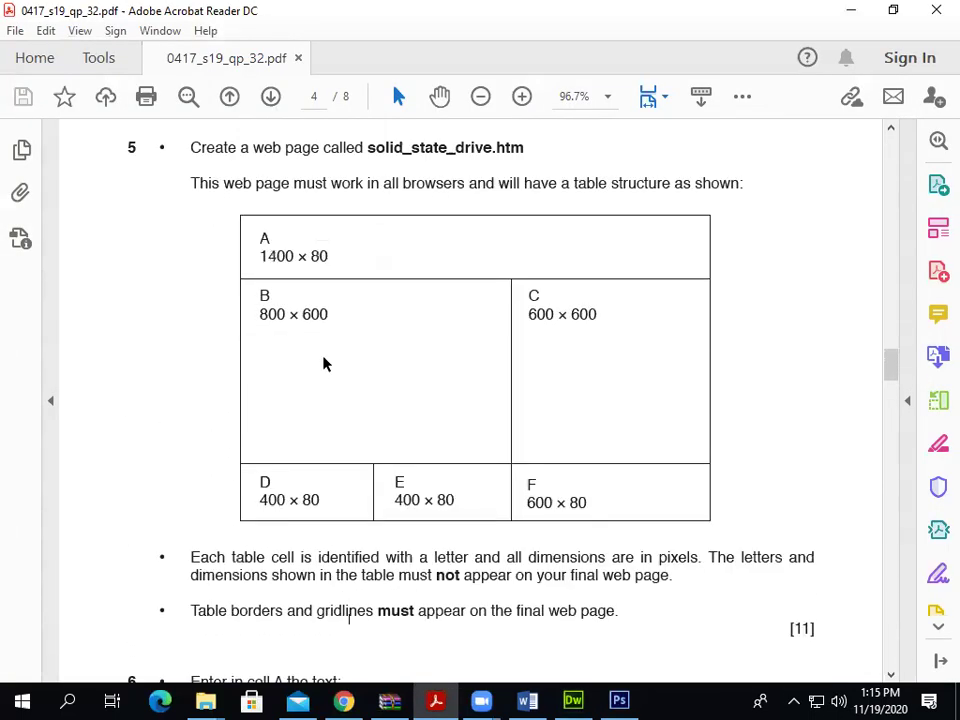
key(alt+Tab)
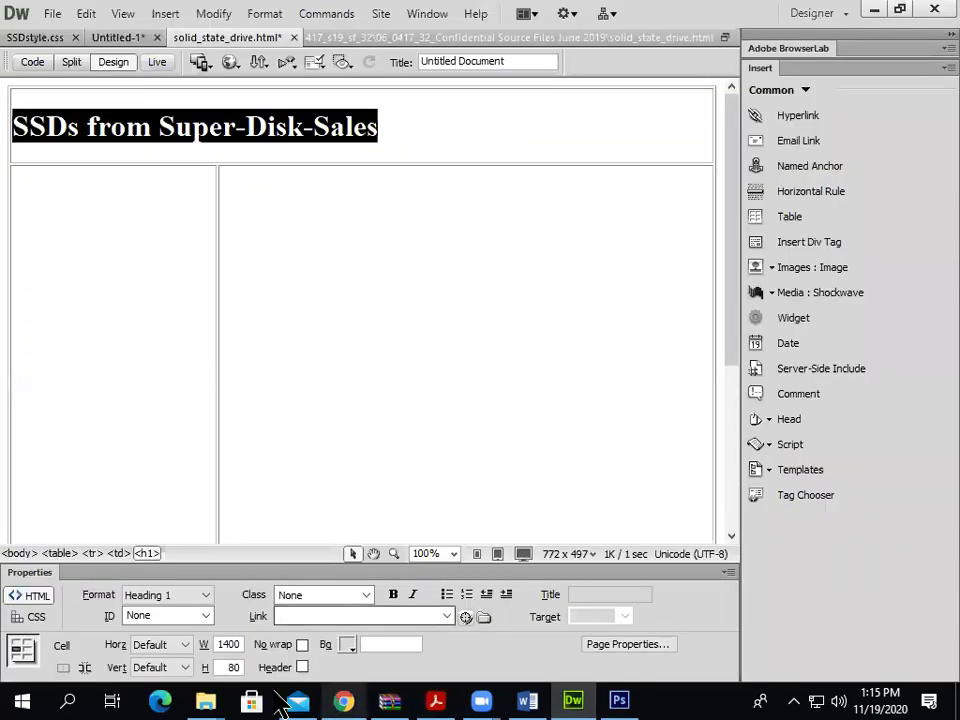
mouse_move(208, 702)
click(337, 609)
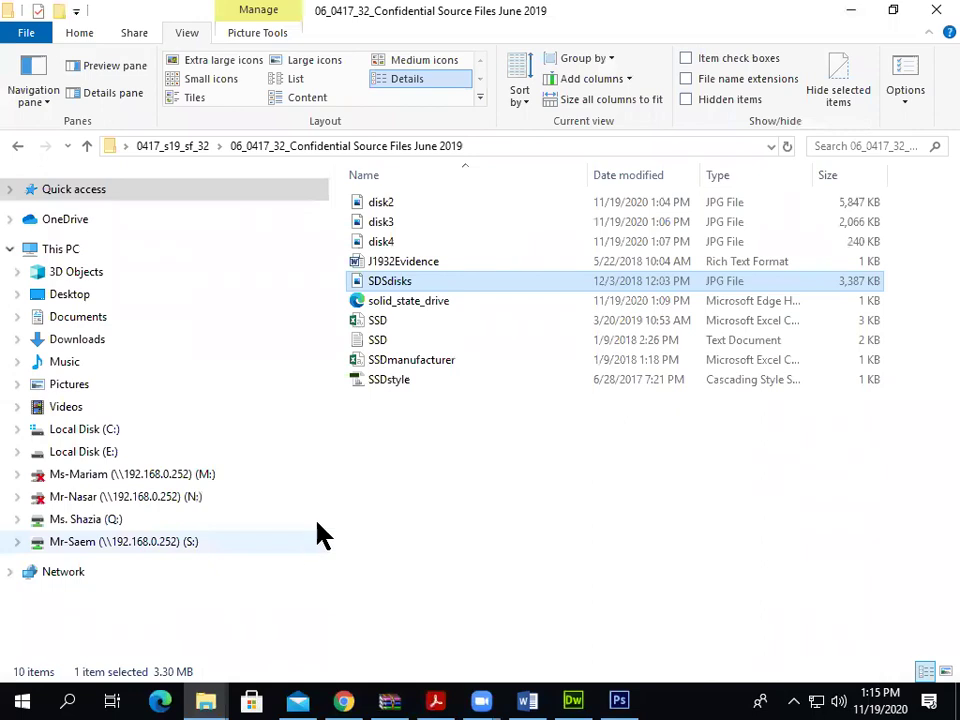
double_click(395, 340)
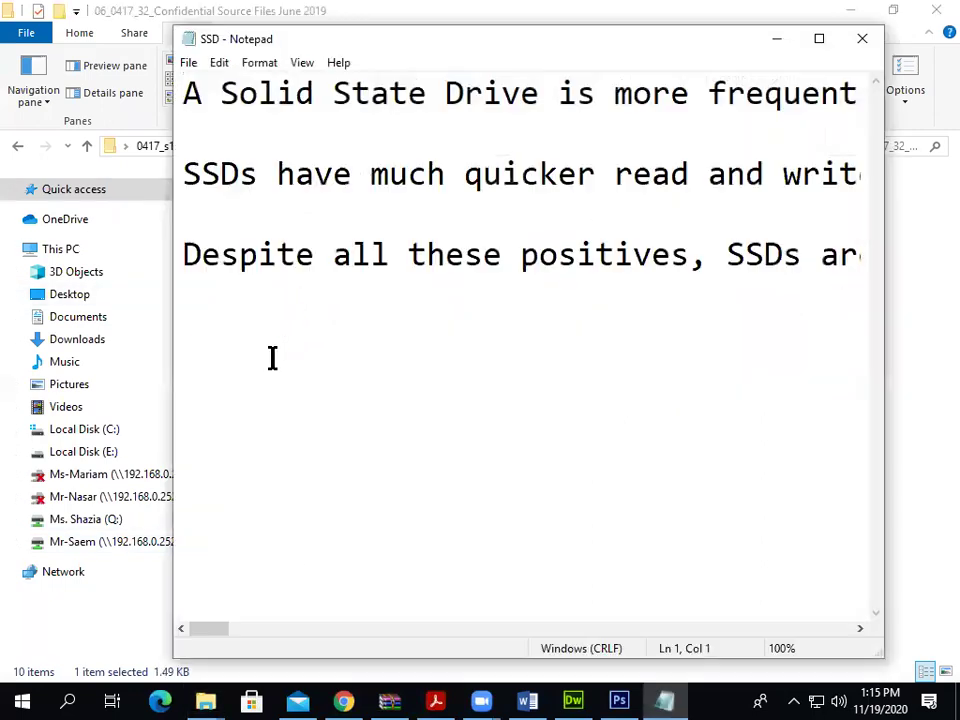
Set the Notepad font size to 12 and turn on Word Wrap for the SSD text
click(270, 63)
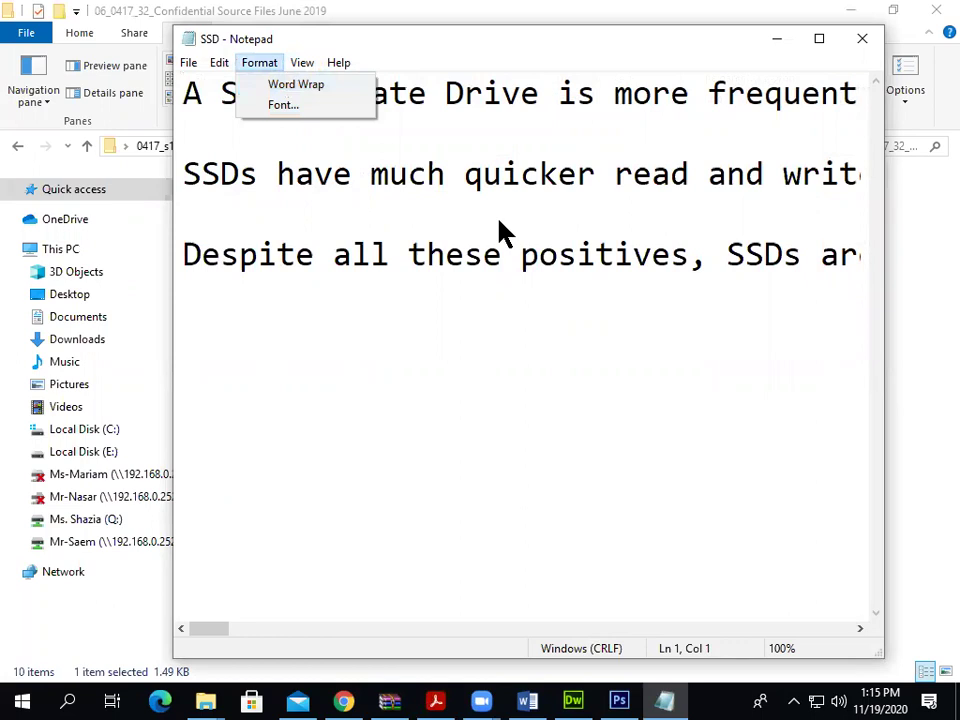
click(280, 104)
click(576, 255)
click(576, 255)
click(576, 255)
click(576, 255)
click(537, 268)
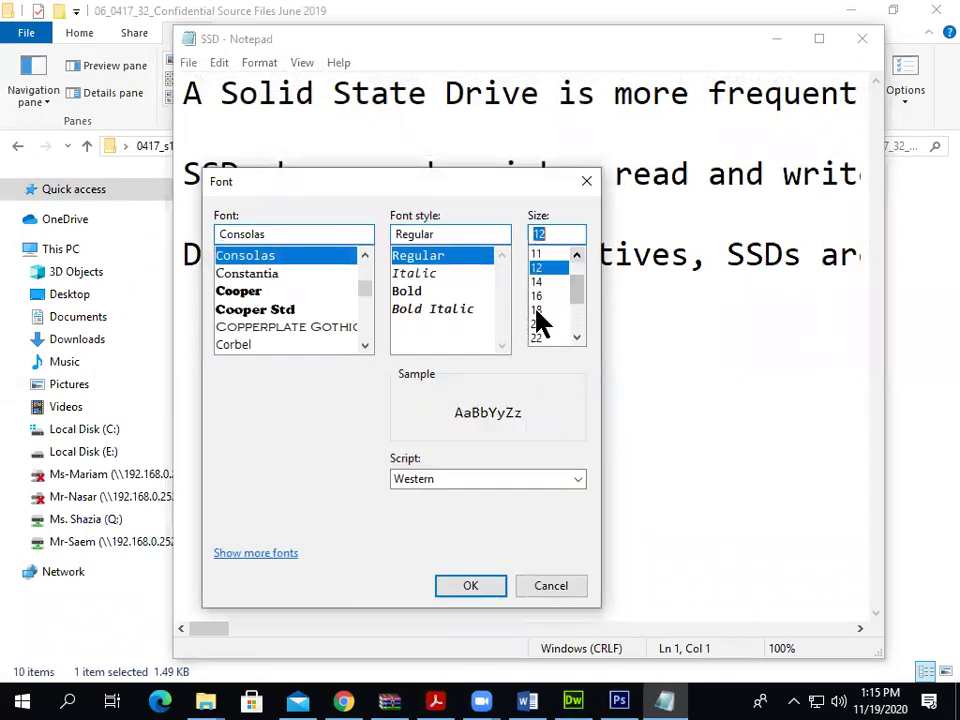
click(470, 586)
click(259, 62)
click(270, 85)
Copy all three paragraphs of the SSD text and paste them into cell B of the web page table in Dreamweaver
drag(585, 456, 122, 75)
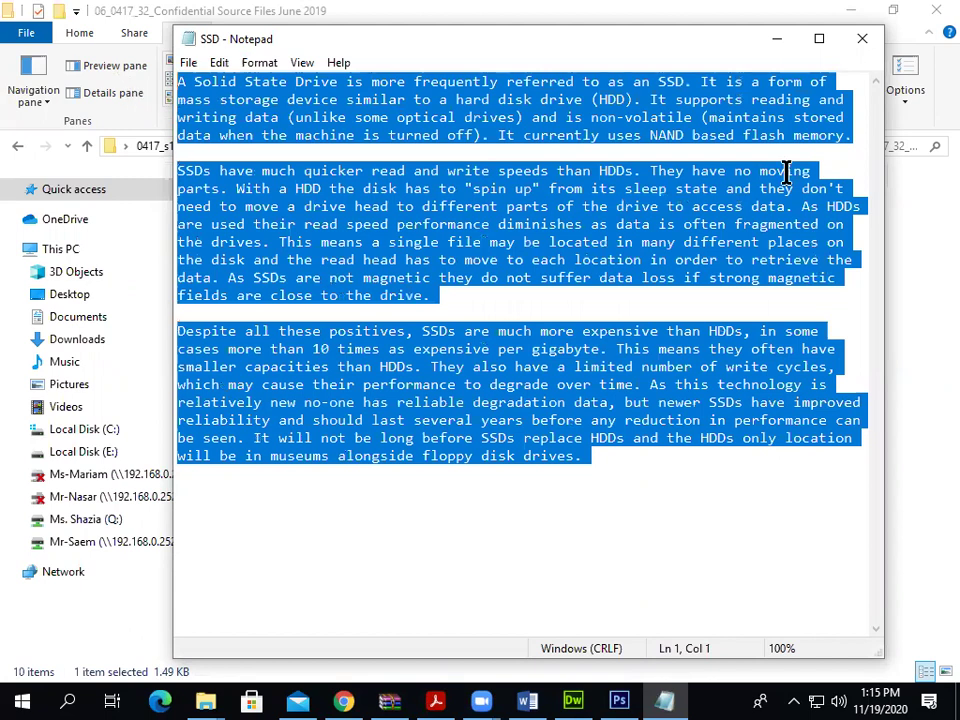
click(778, 39)
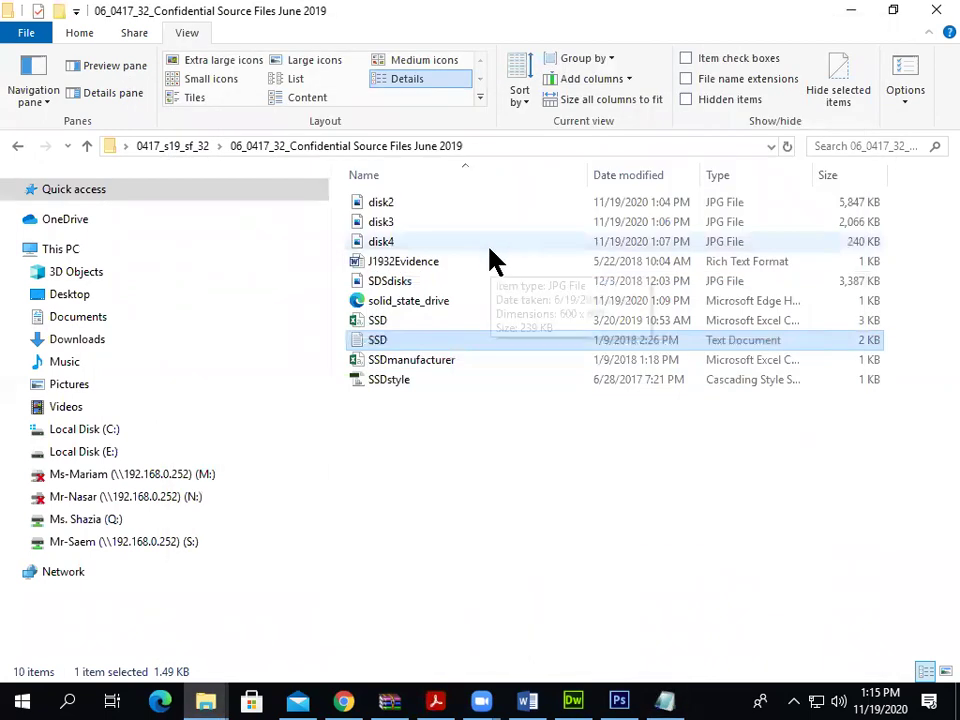
click(573, 700)
click(129, 206)
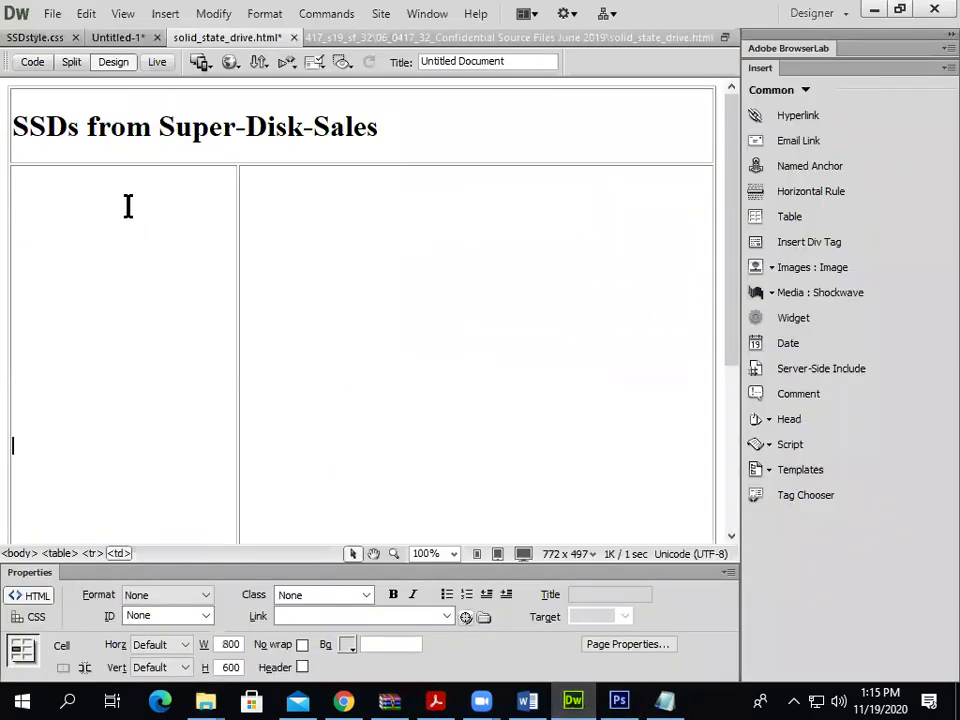
key(ctrl+v)
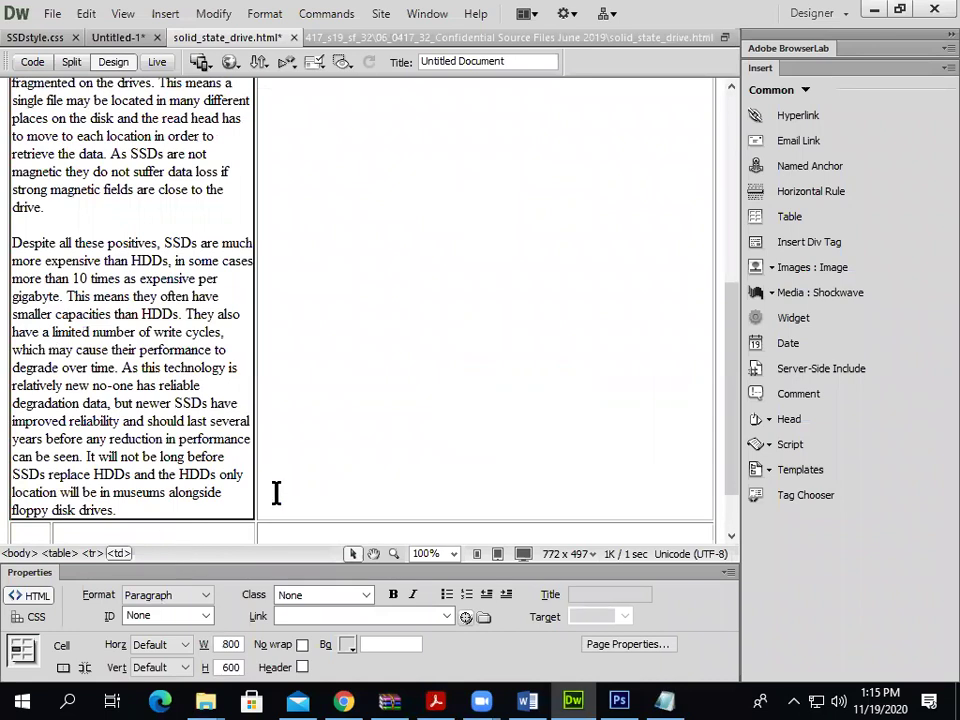
Format the pasted cell B text as Heading 2 and place the cursor in cell C
scroll(276, 493, down, 2)
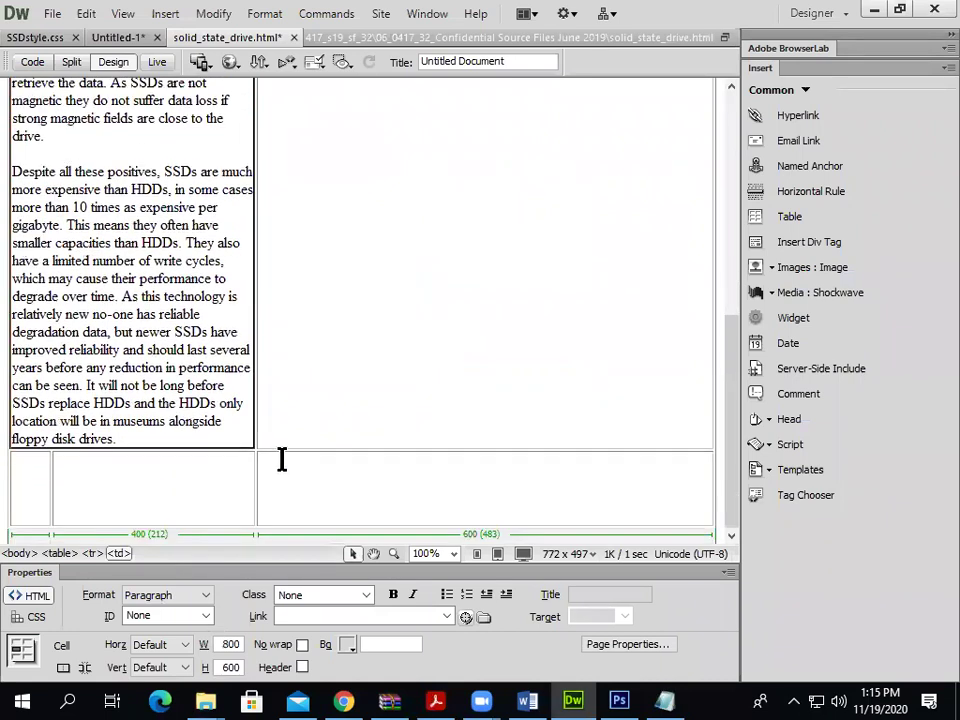
key(alt+Tab)
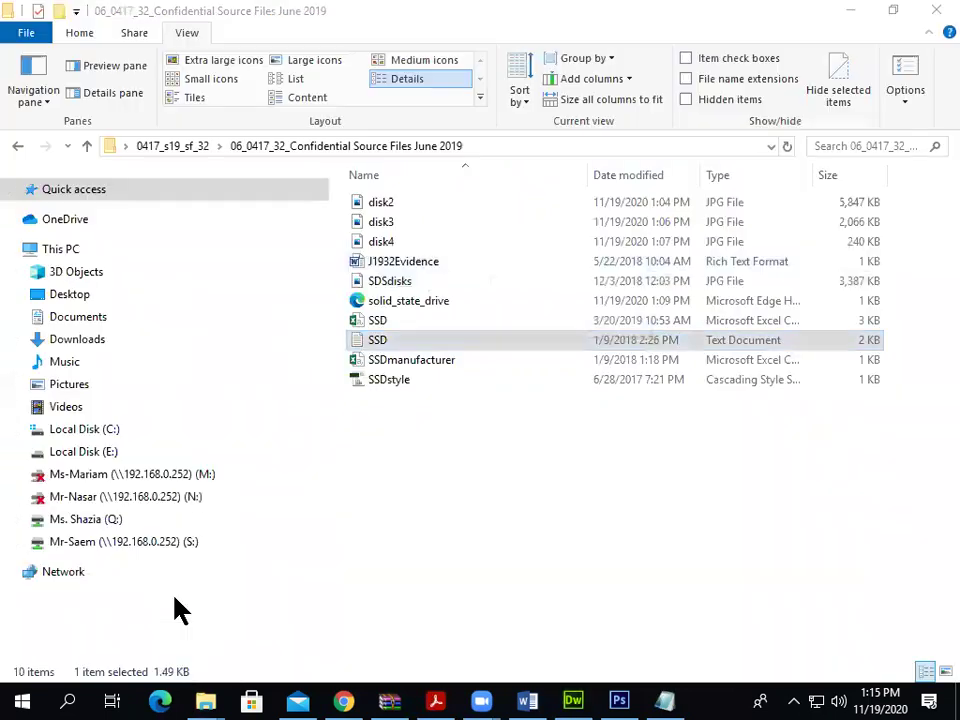
key(alt+Tab)
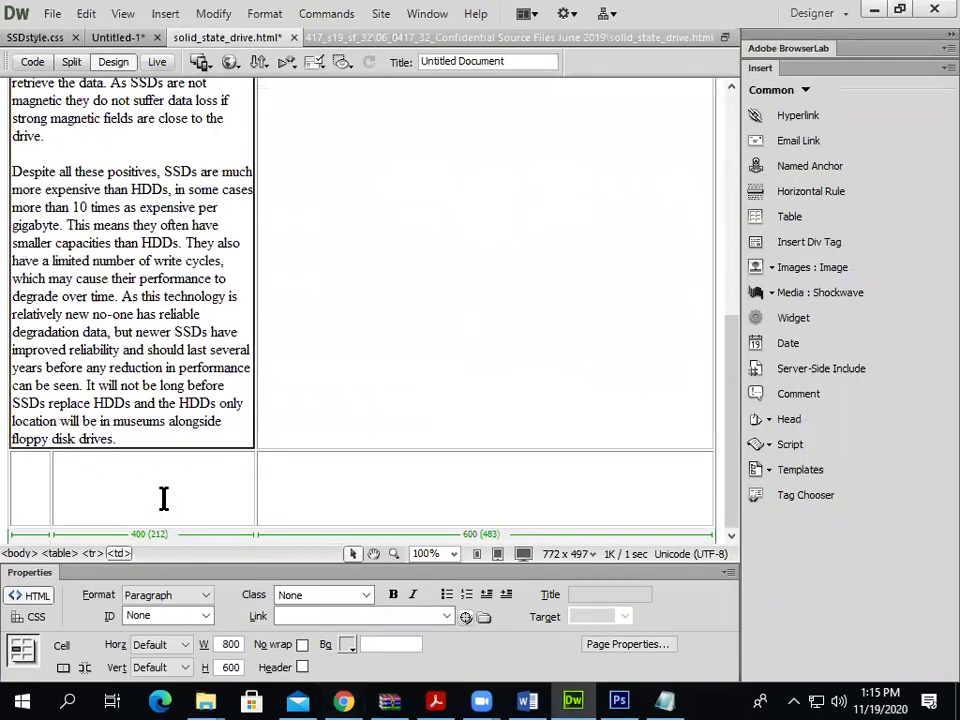
click(158, 596)
click(172, 647)
click(250, 480)
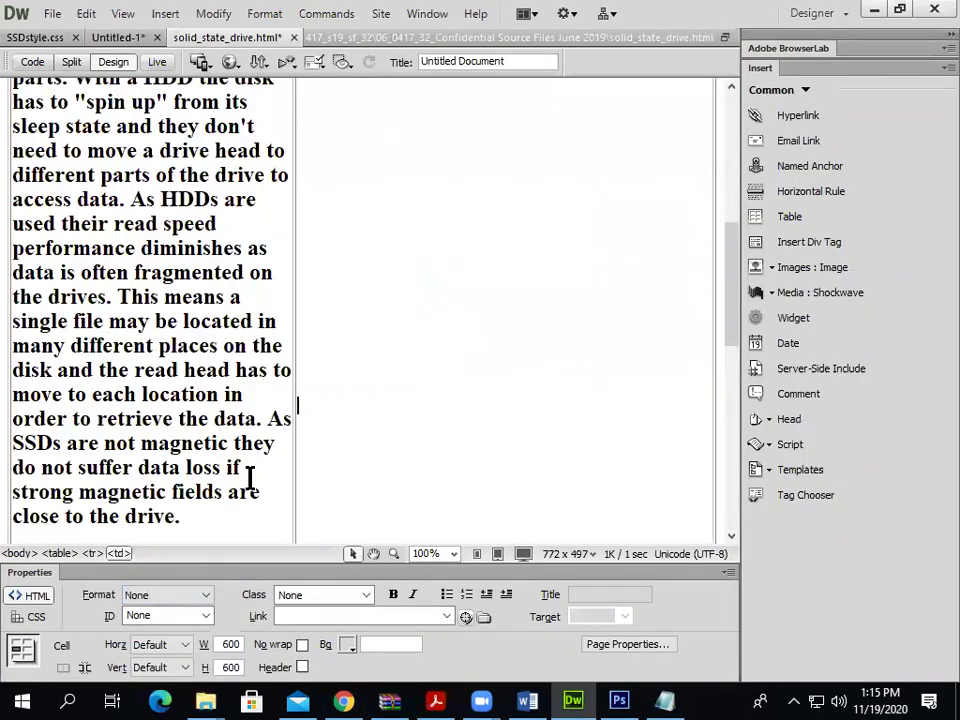
Read question 8's image and alternate text instructions in the question paper and compare them with the table plan and question 3's image sizes
key(alt+Tab)
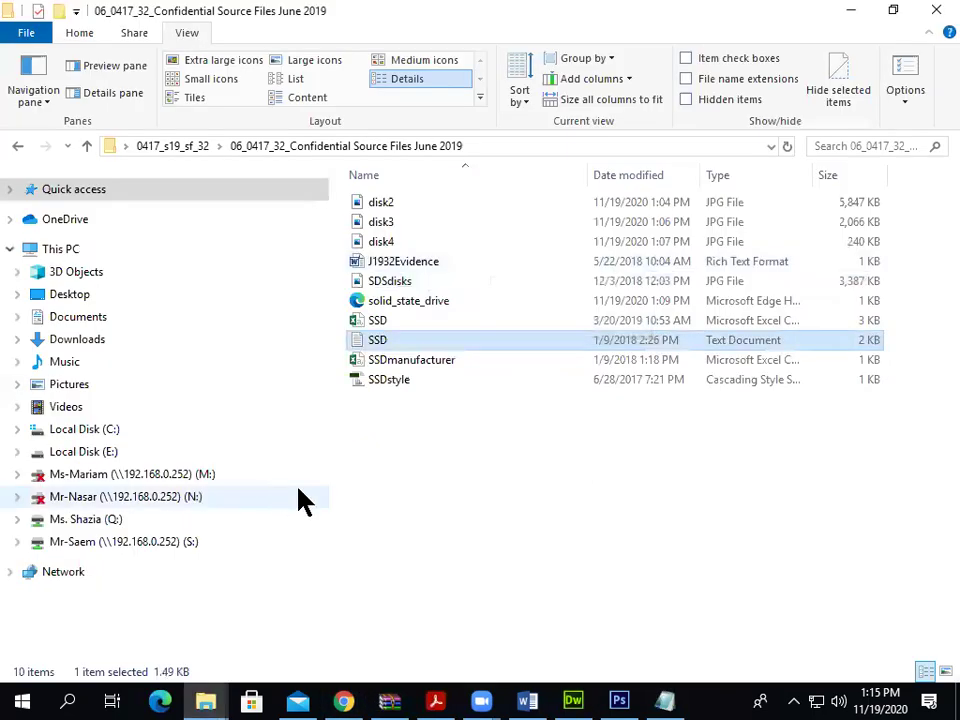
click(435, 700)
scroll(379, 515, down, 5)
scroll(381, 520, down, 5)
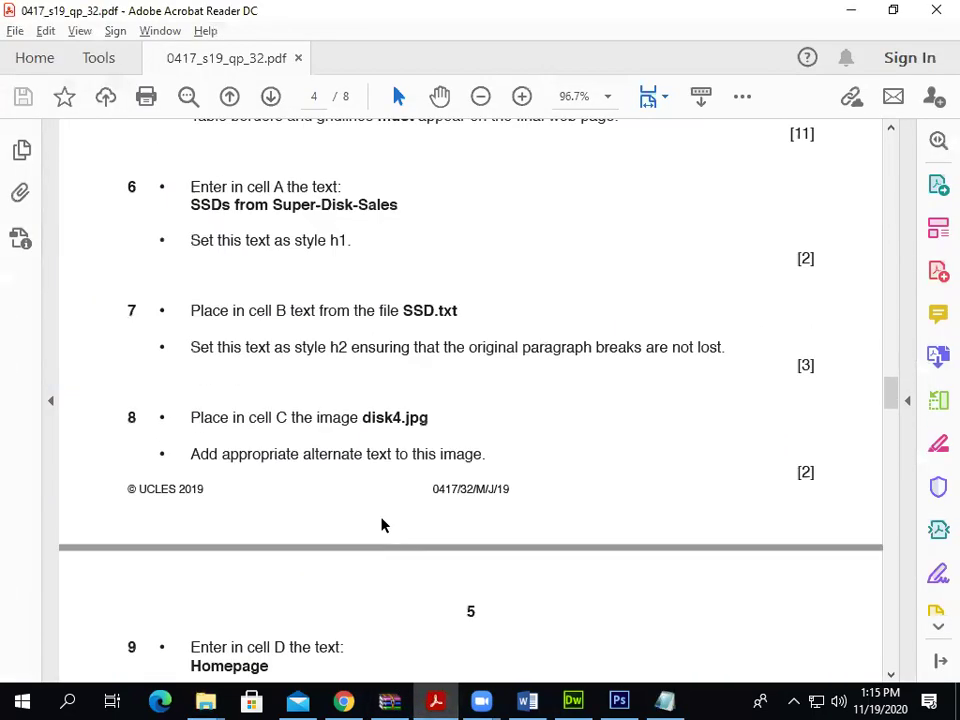
scroll(381, 523, down, 3)
scroll(380, 518, up, 4)
scroll(380, 515, up, 9)
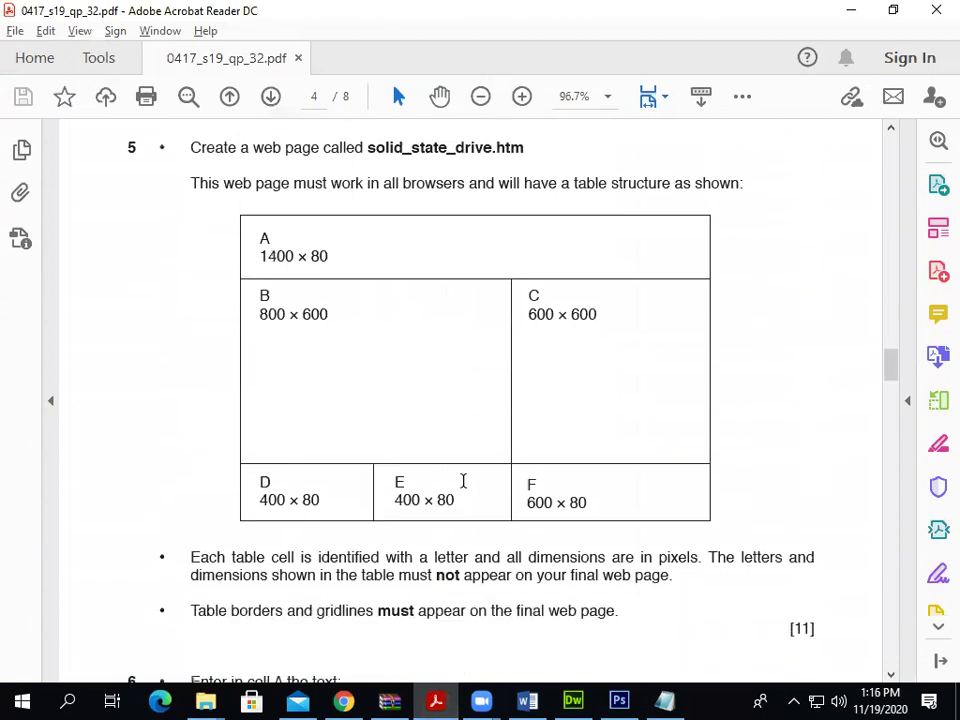
scroll(371, 549, down, 10)
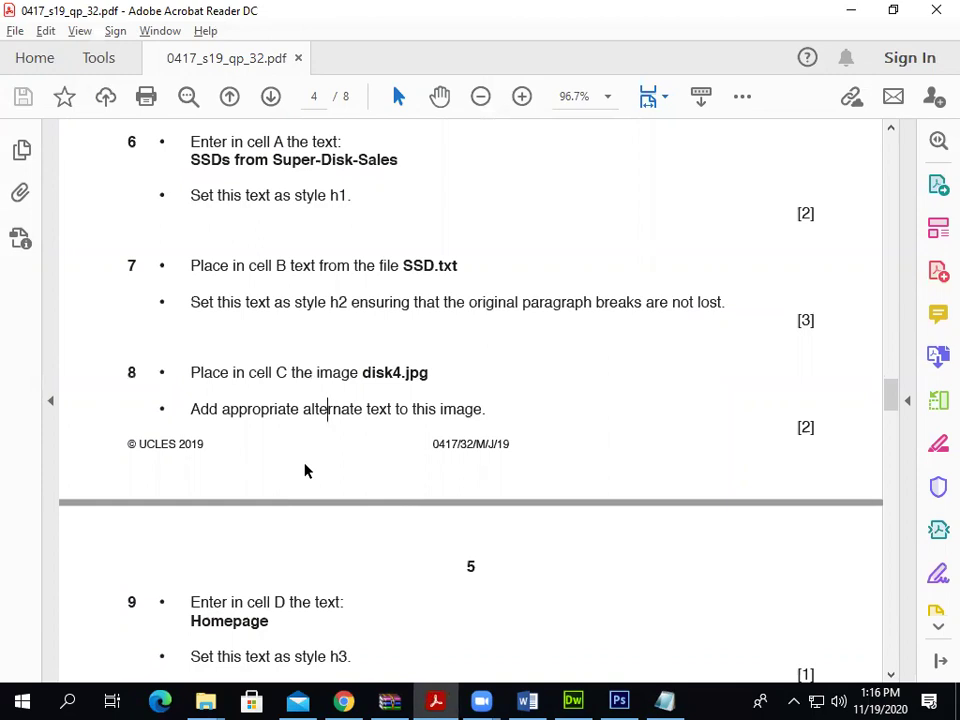
scroll(395, 470, up, 20)
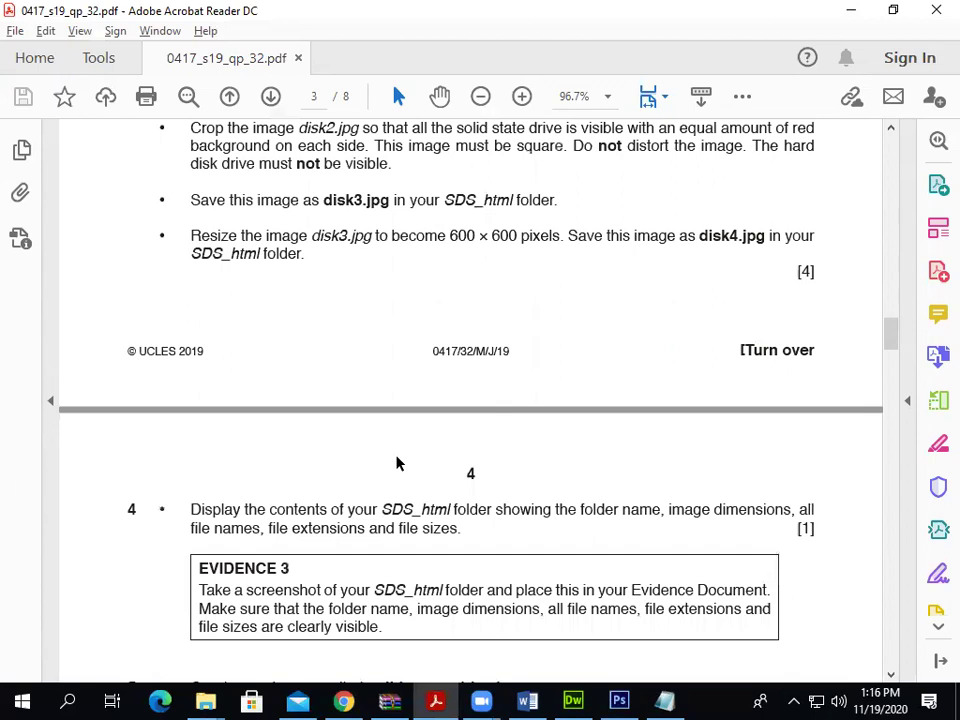
scroll(396, 463, down, 17)
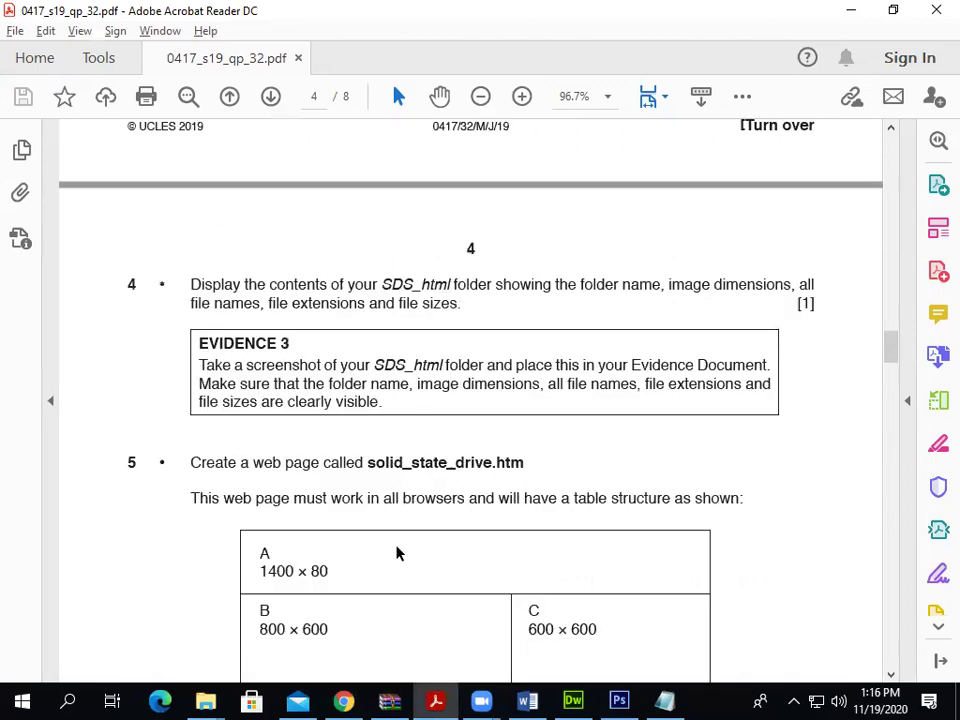
scroll(395, 565, down, 1)
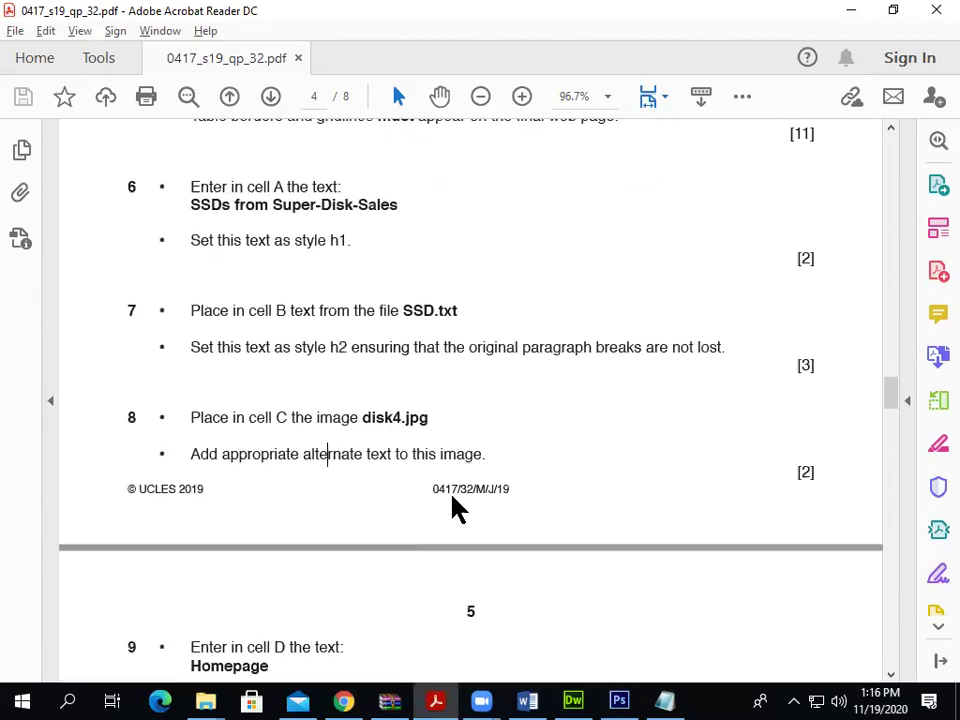
Insert the image disk4.jpg in cell C with the alternate text "SSD" and check its placement in the table
key(alt+Tab)
key(alt+Tab)
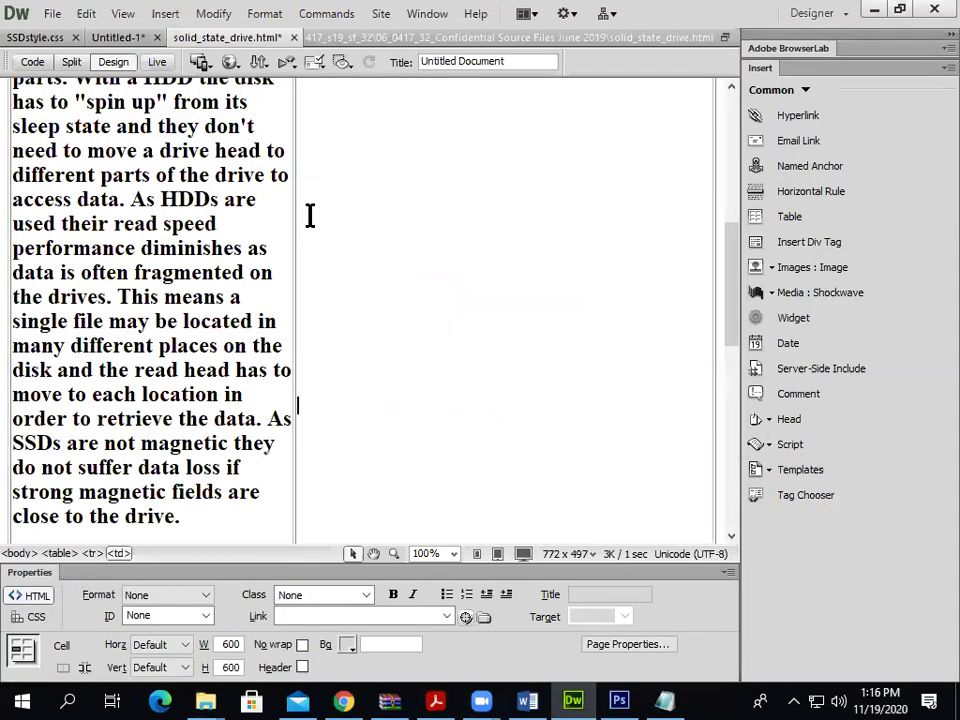
click(816, 267)
double_click(379, 272)
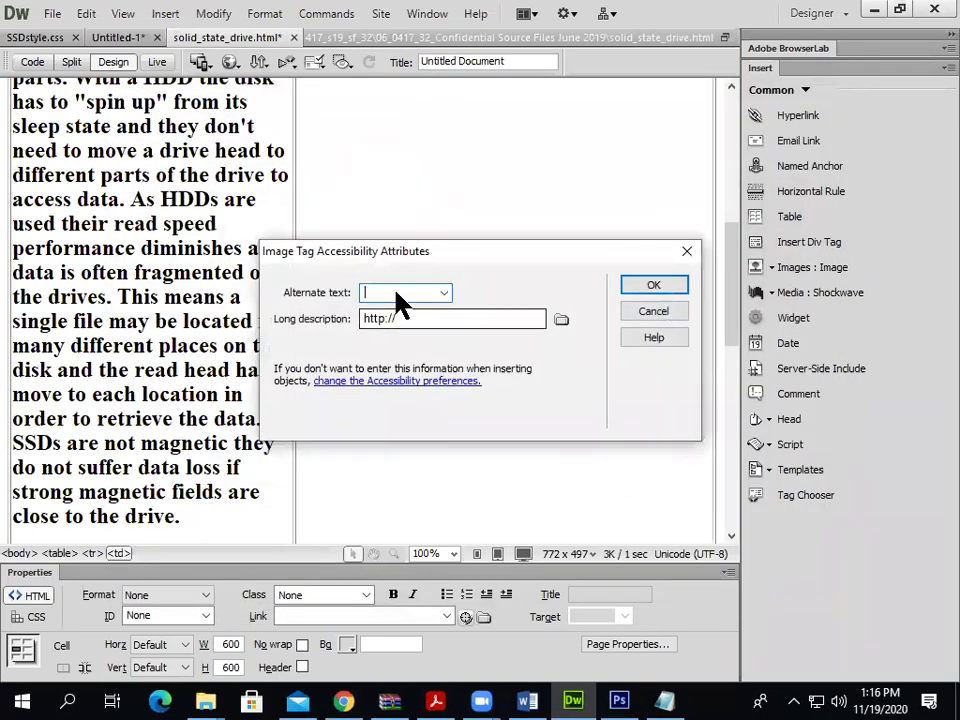
text(Sol)
click(638, 287)
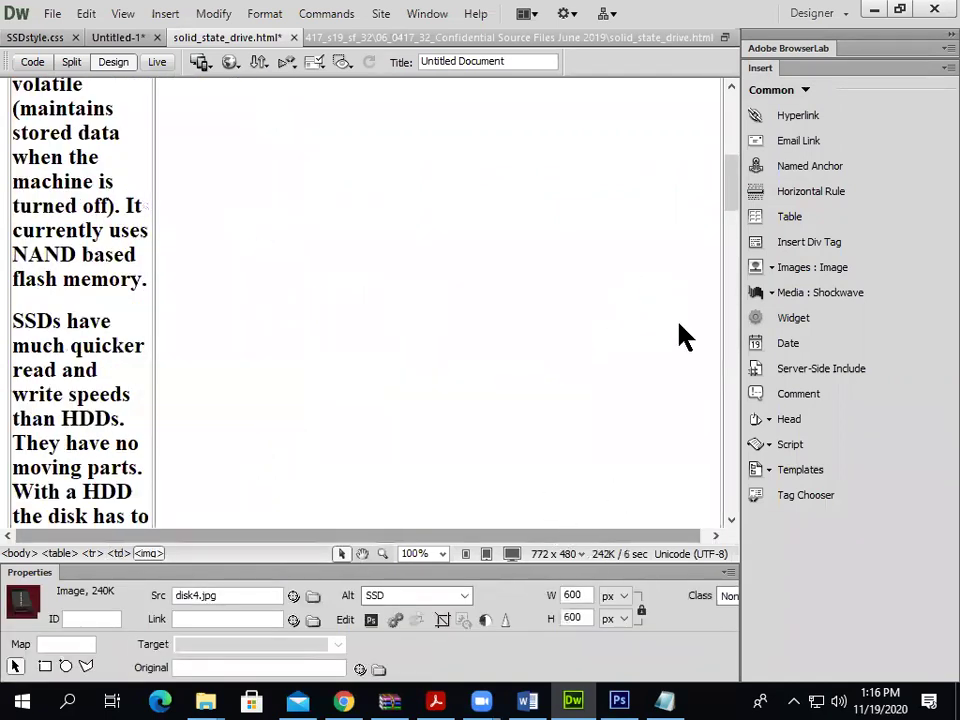
drag(729, 170, 748, 310)
drag(572, 540, 698, 512)
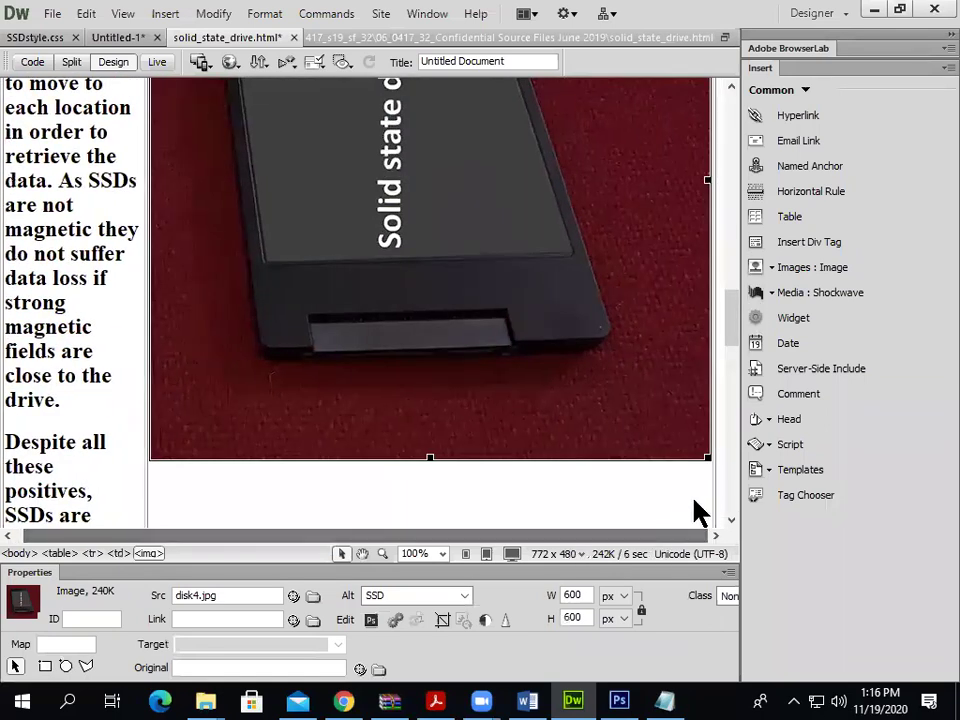
click(714, 497)
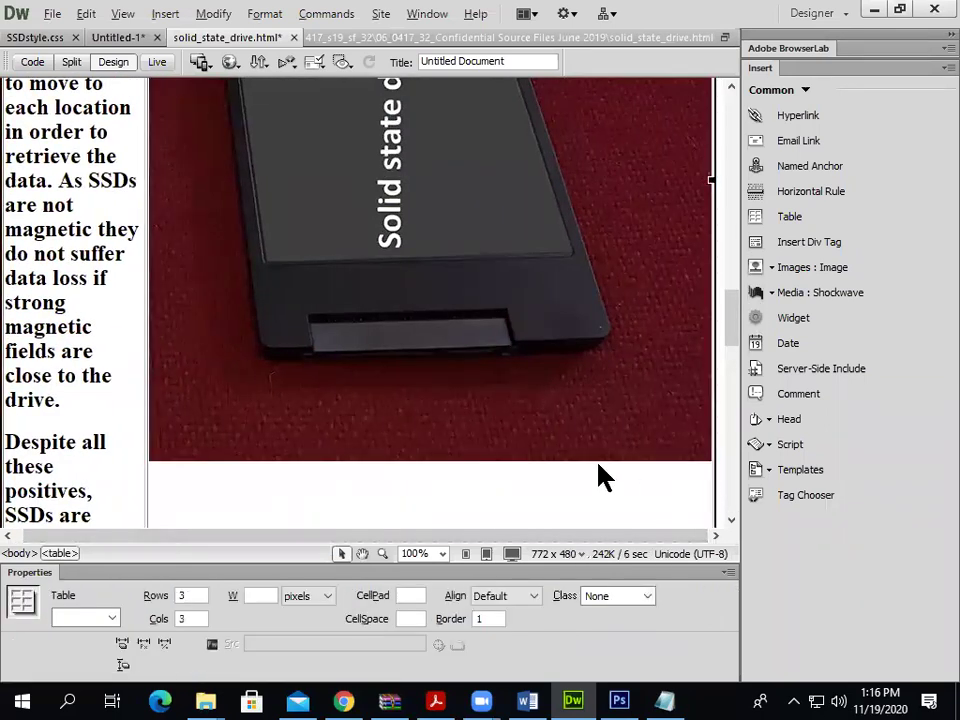
Switch to the question paper in Acrobat Reader, read question 9's "Homepage" instruction and locate cell D in question 5's table plan
key(alt+Tab)
click(435, 700)
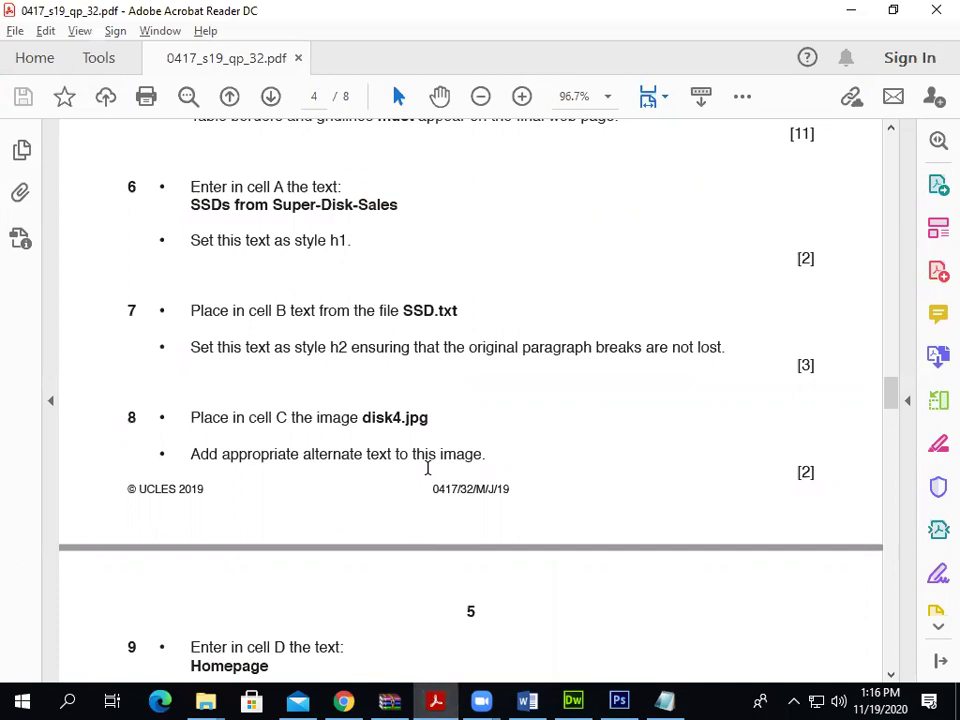
scroll(427, 467, down, 3)
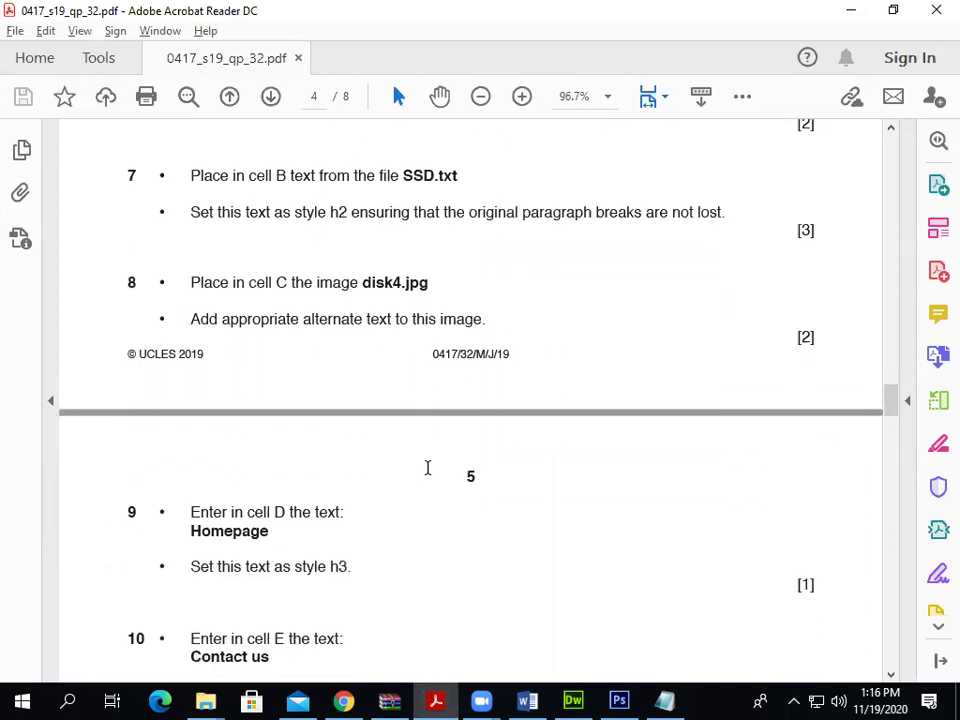
scroll(427, 467, down, 2)
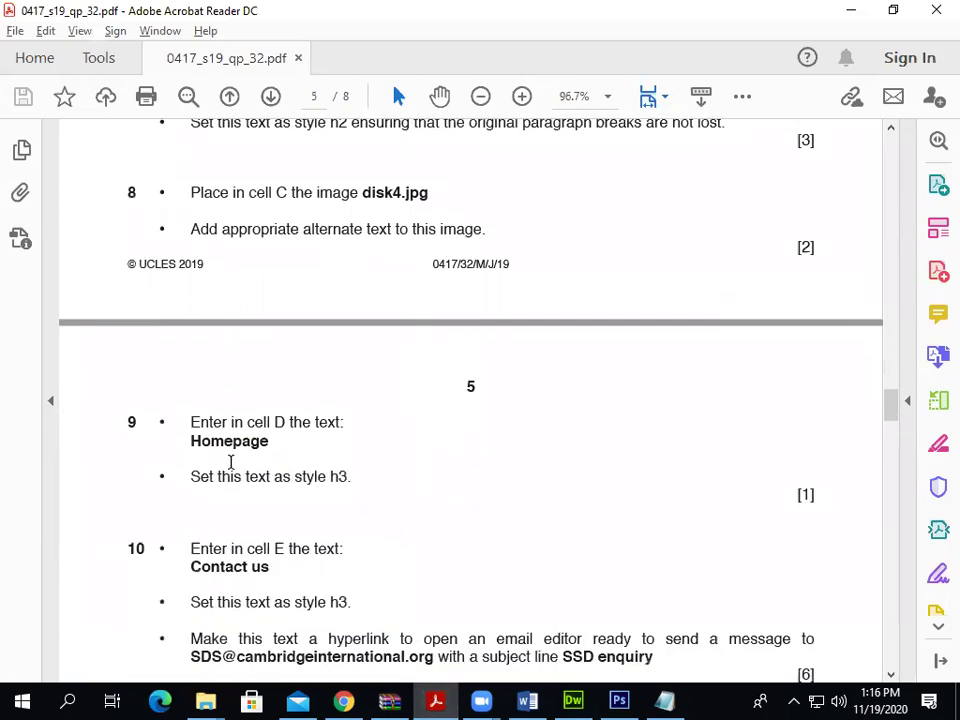
drag(184, 444, 270, 441)
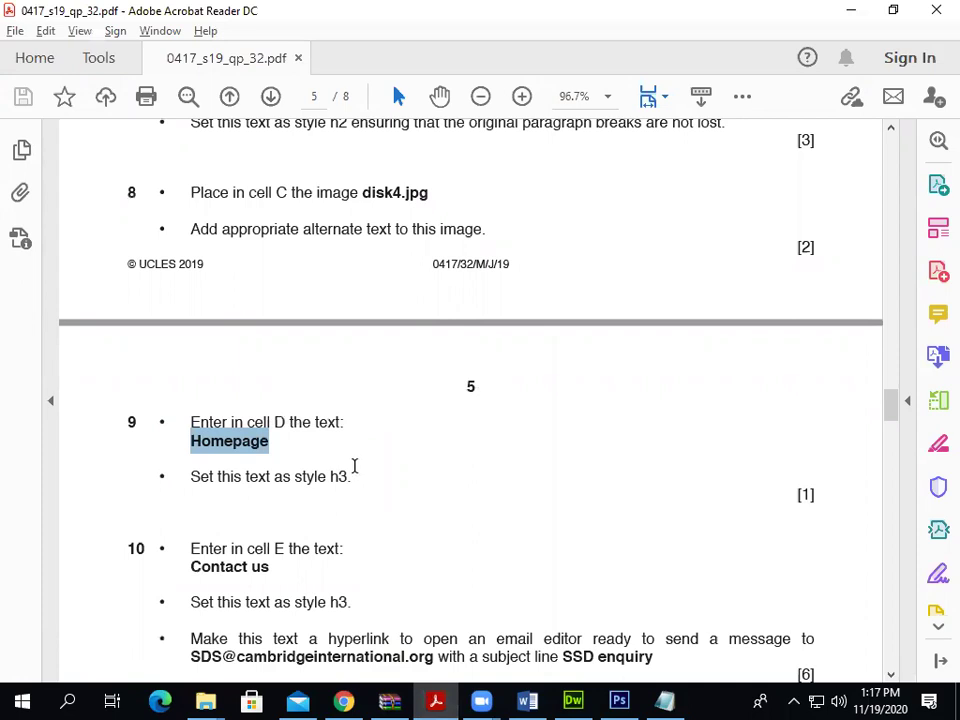
scroll(354, 465, up, 10)
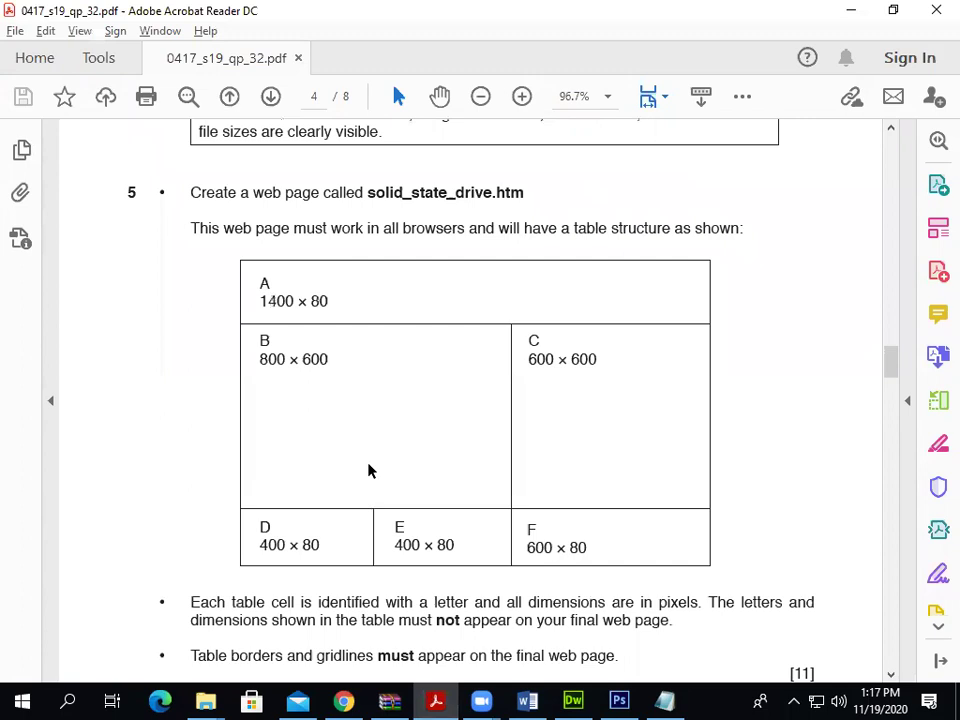
scroll(368, 470, down, 10)
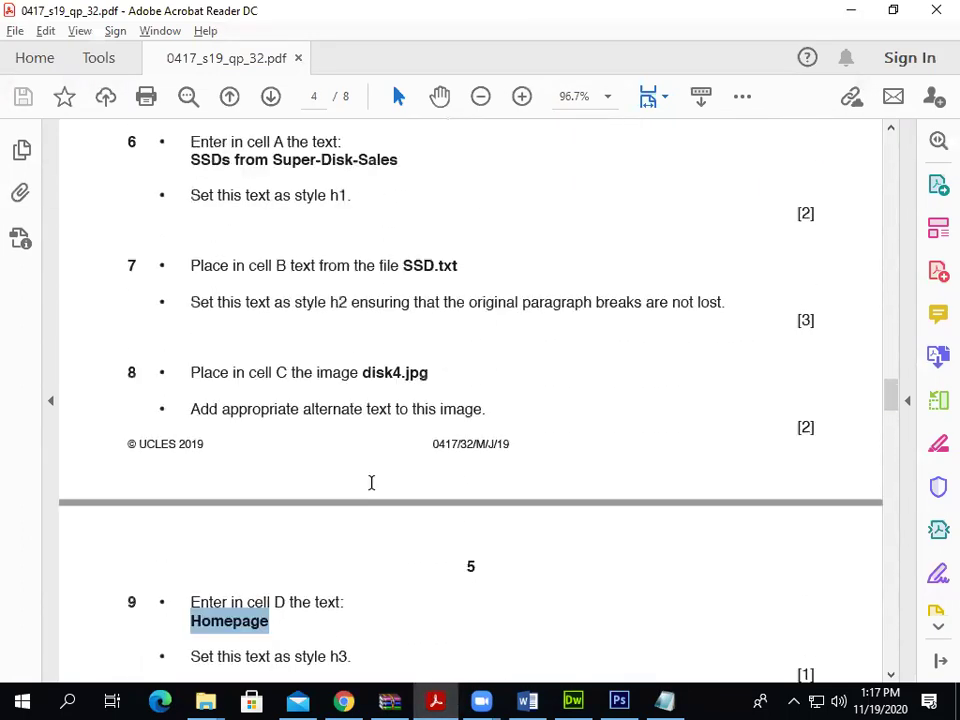
scroll(371, 483, up, 5)
scroll(377, 561, down, 5)
Return to Dreamweaver and enter "Homepage" in cell D, the first cell of the table's last row
key(alt+Tab)
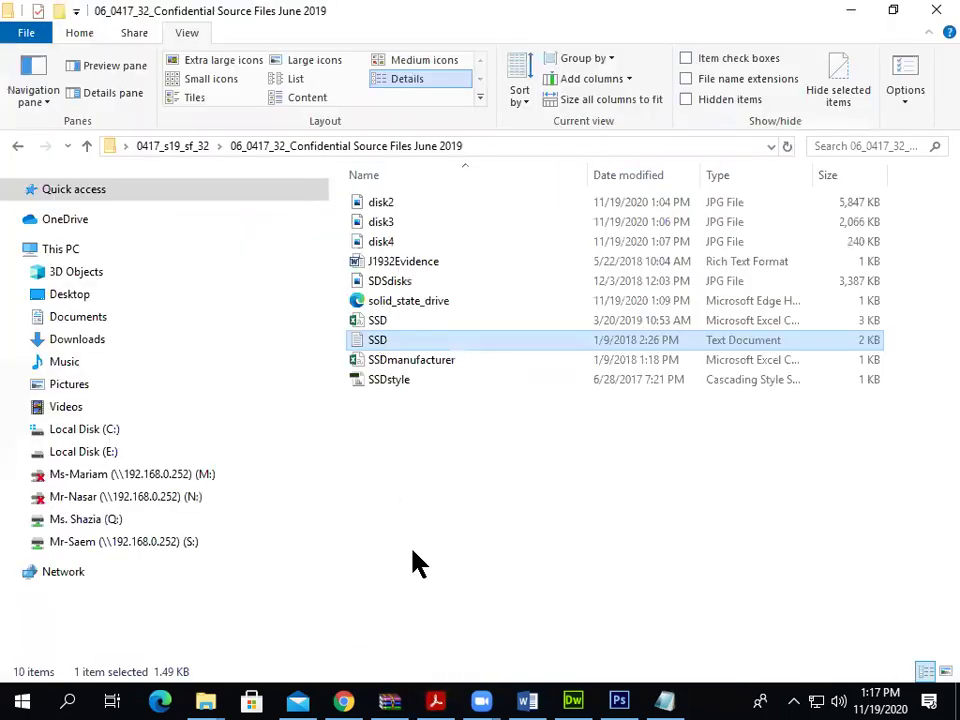
click(573, 700)
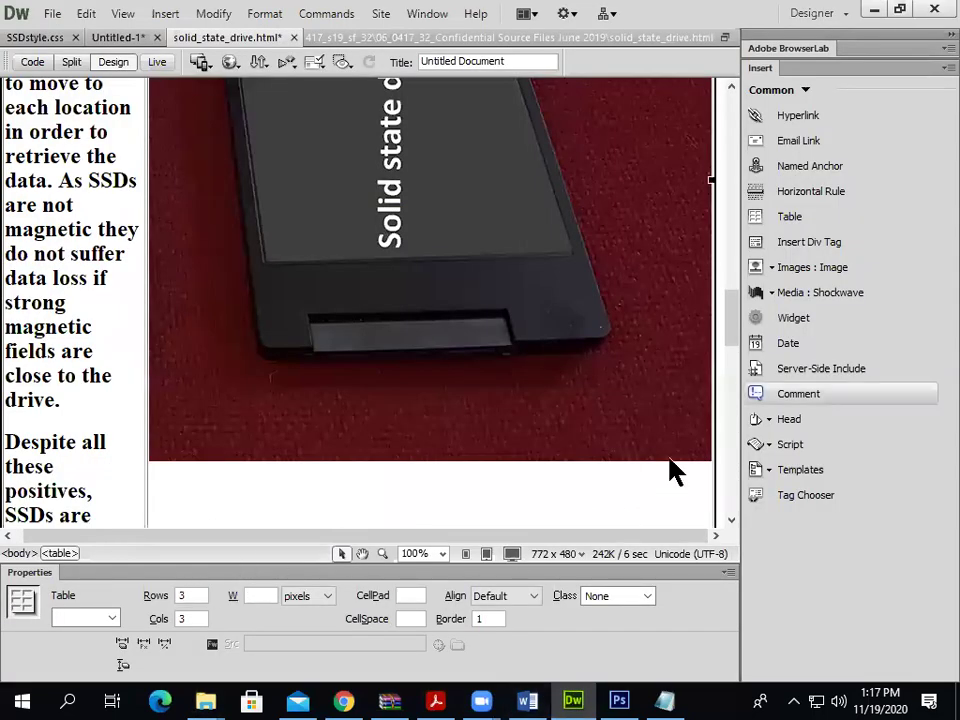
drag(735, 333, 735, 505)
click(33, 478)
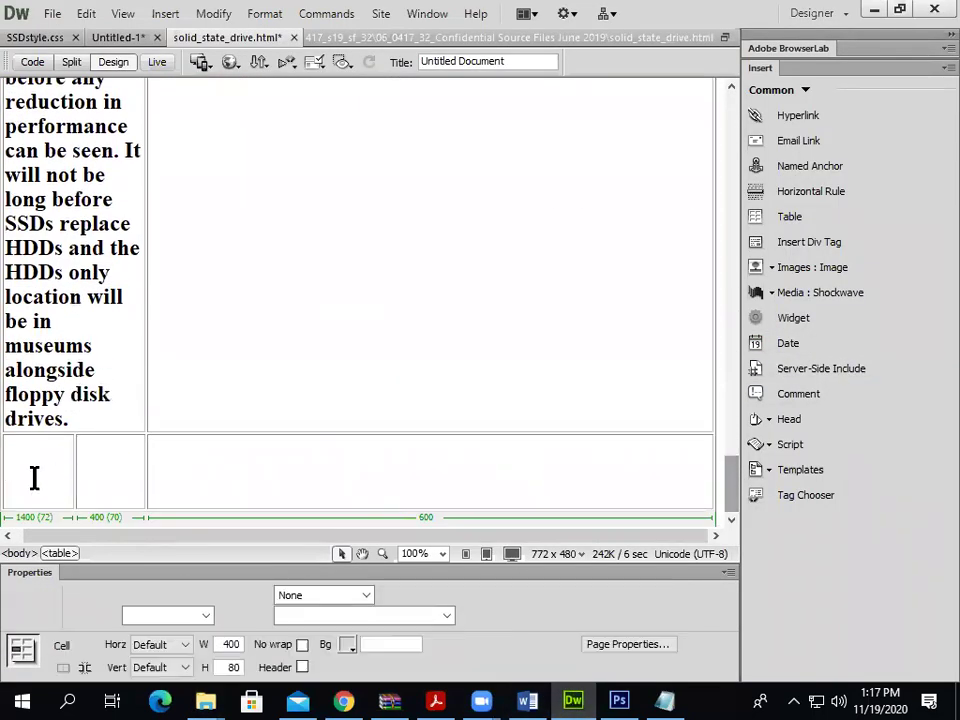
text(Homepage)
Check question 9's style instruction in the question paper and format the "Homepage" text in cell D as Heading 3
key(alt+Tab)
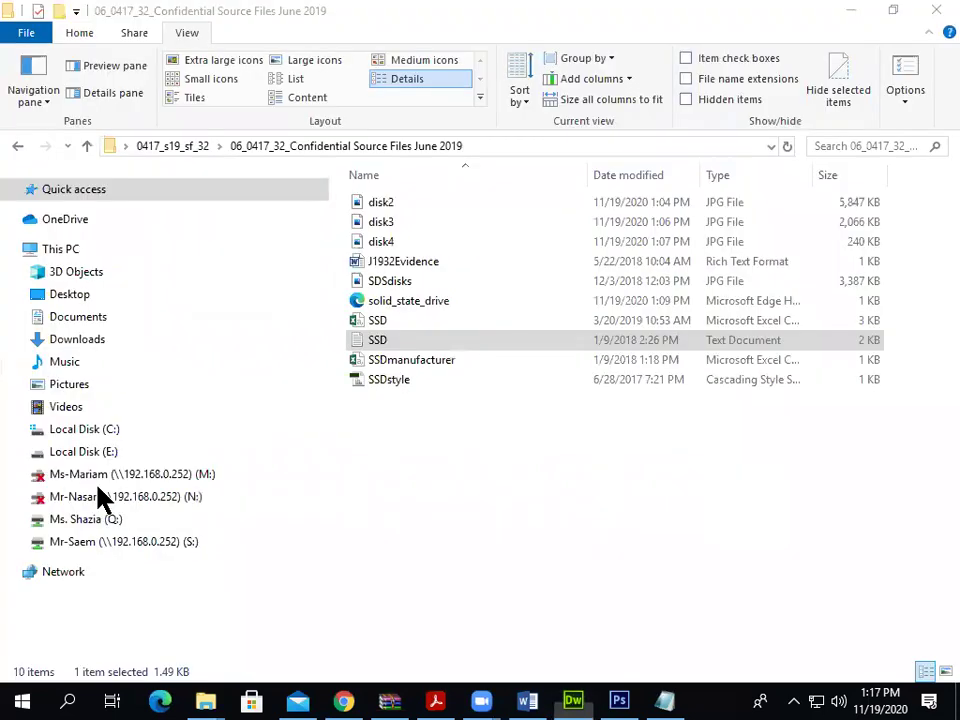
key(alt+Tab)
click(432, 700)
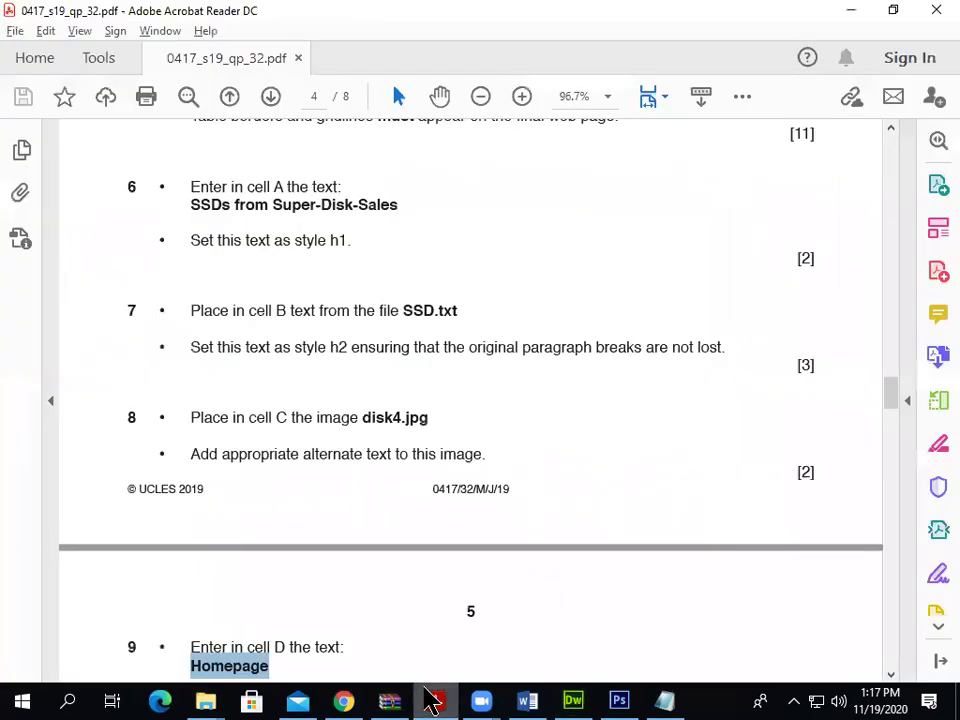
scroll(259, 456, down, 5)
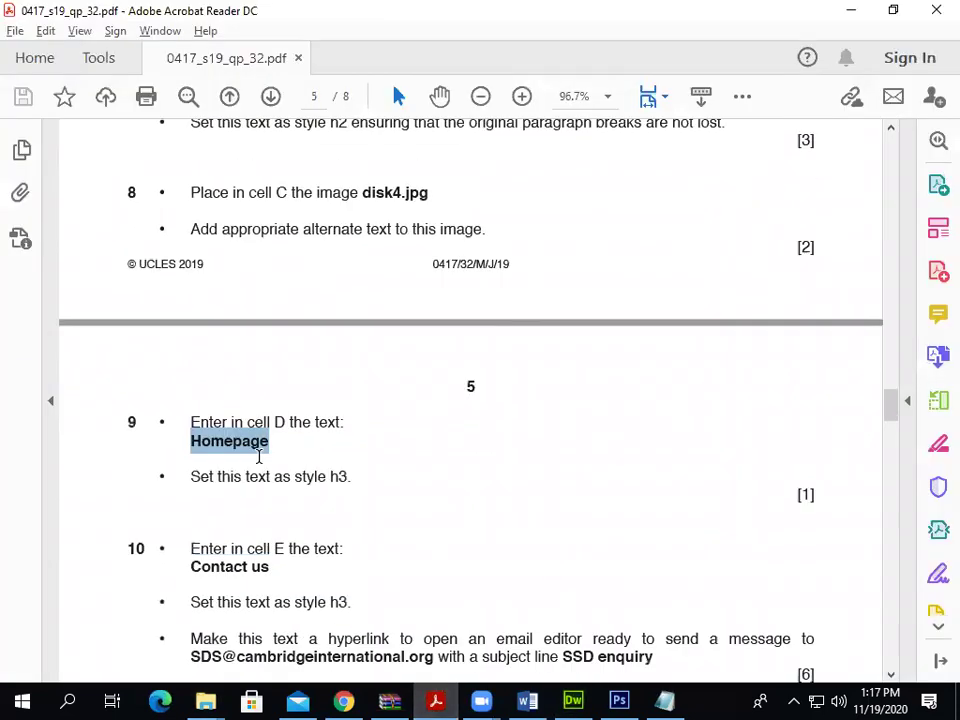
key(alt+Tab)
drag(68, 472, 8, 474)
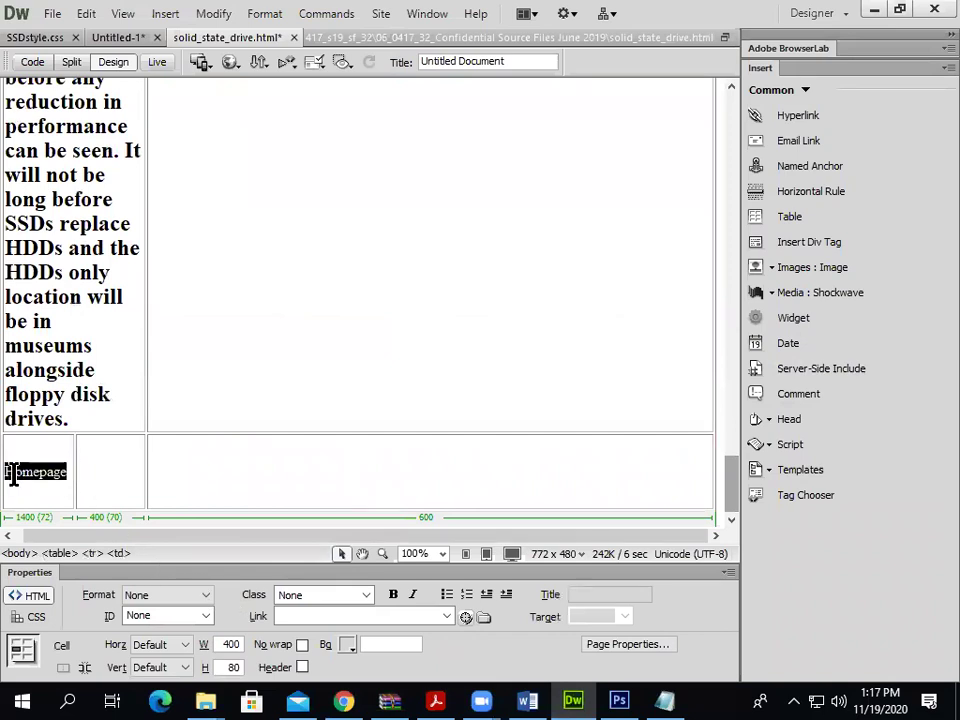
click(207, 597)
click(188, 661)
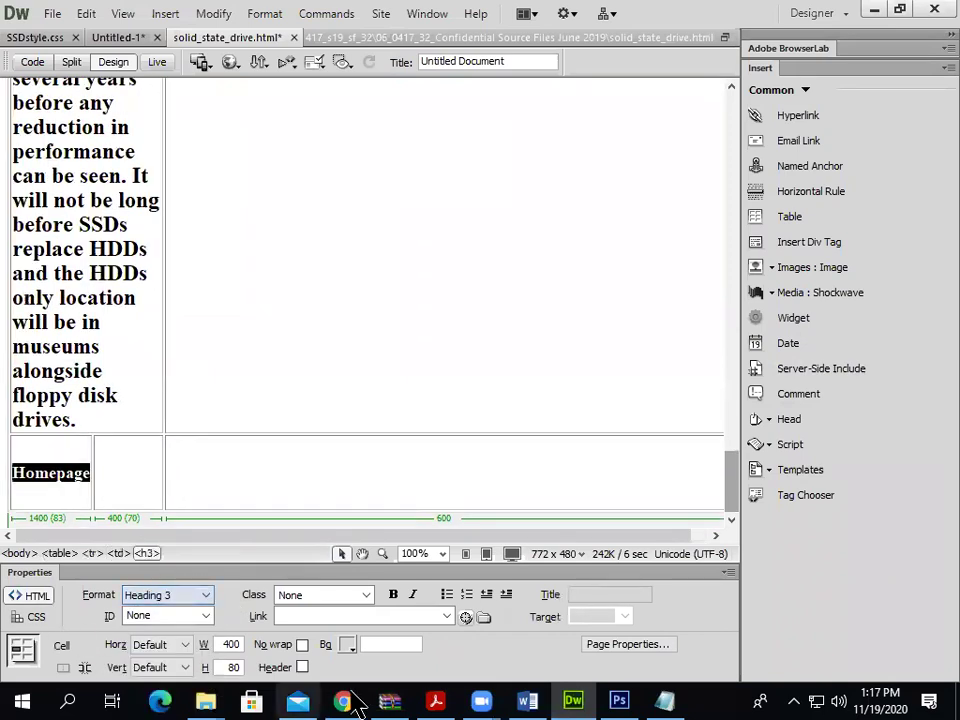
Copy "Contact us" from question 10 of the question paper, check cell E in the table plan, and place the text in cell E
click(435, 701)
scroll(275, 533, down, 2)
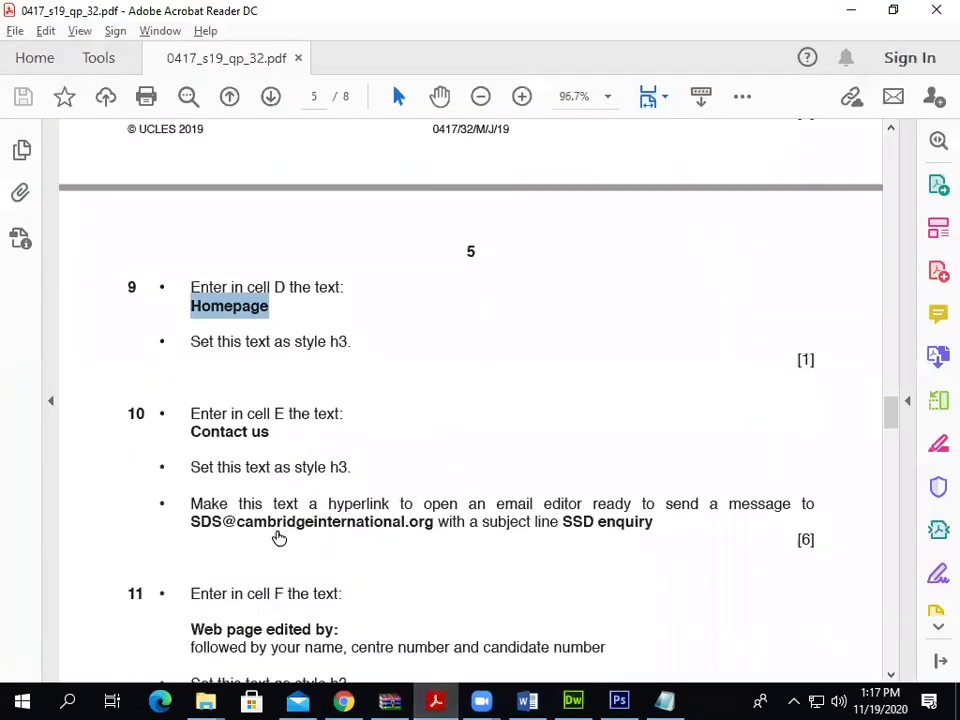
triple_click(190, 432)
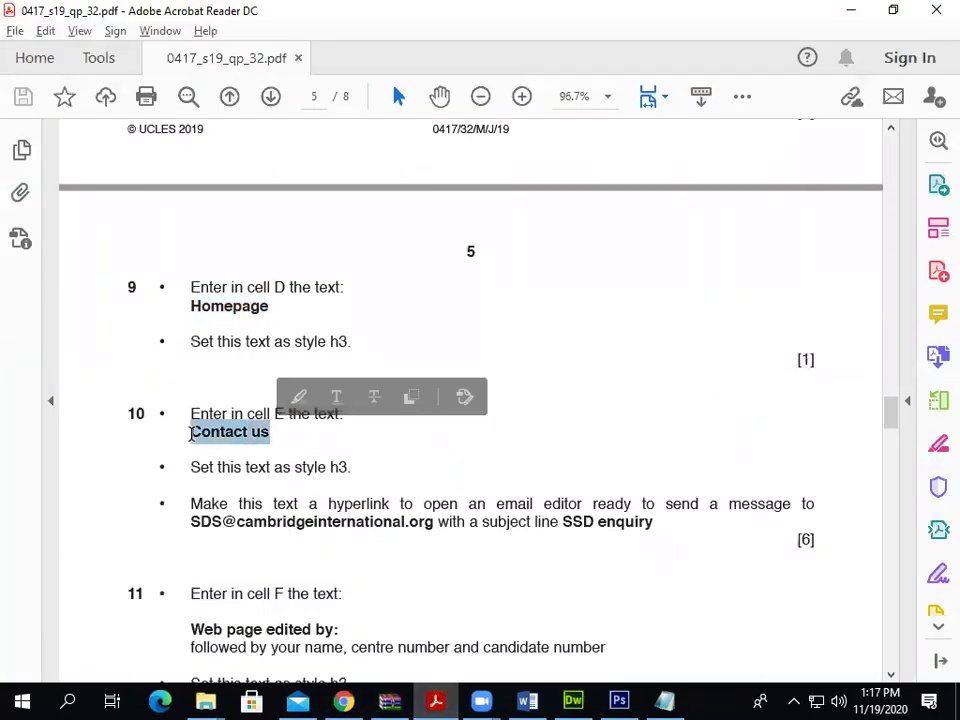
scroll(298, 460, up, 10)
scroll(298, 462, down, 3)
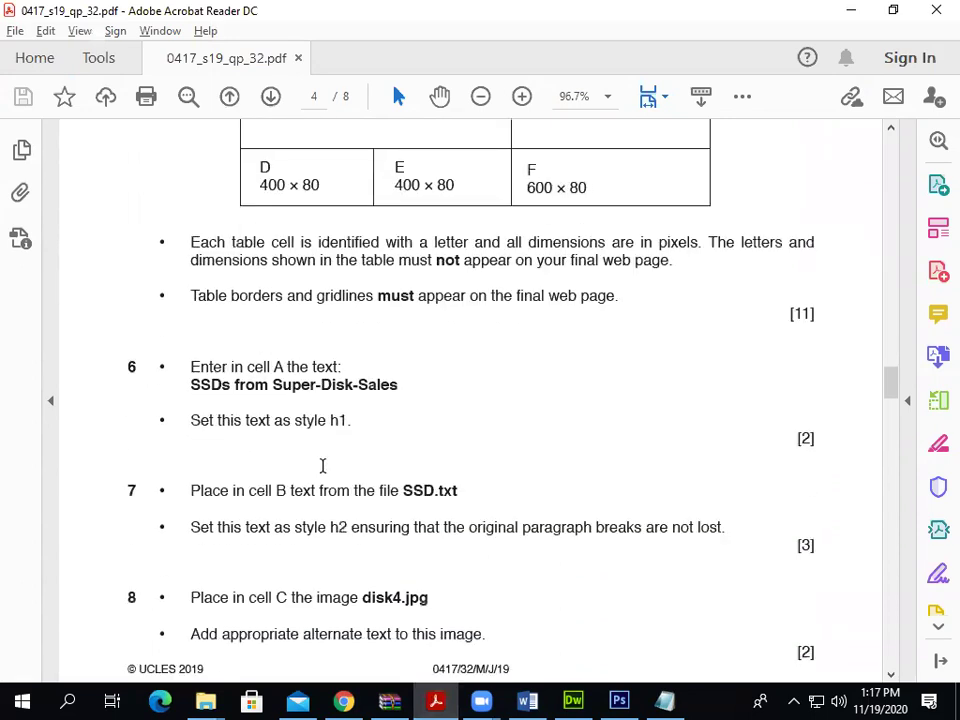
key(alt+Tab)
click(141, 487)
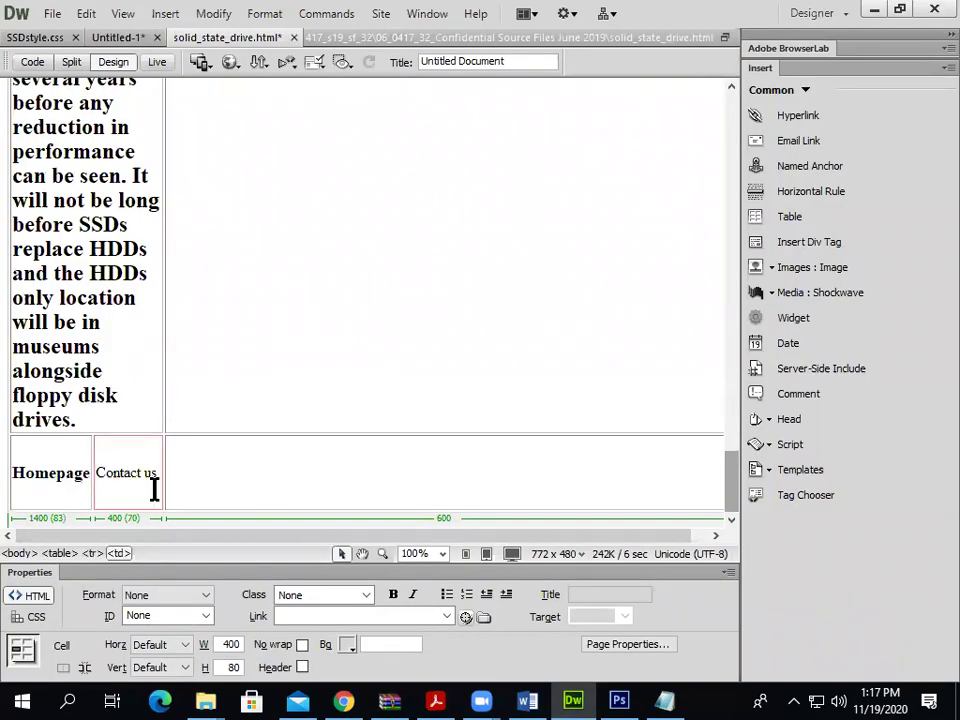
Check question 10's style instruction and format the "Contact us" text in cell E as Heading 3
key(alt+Tab)
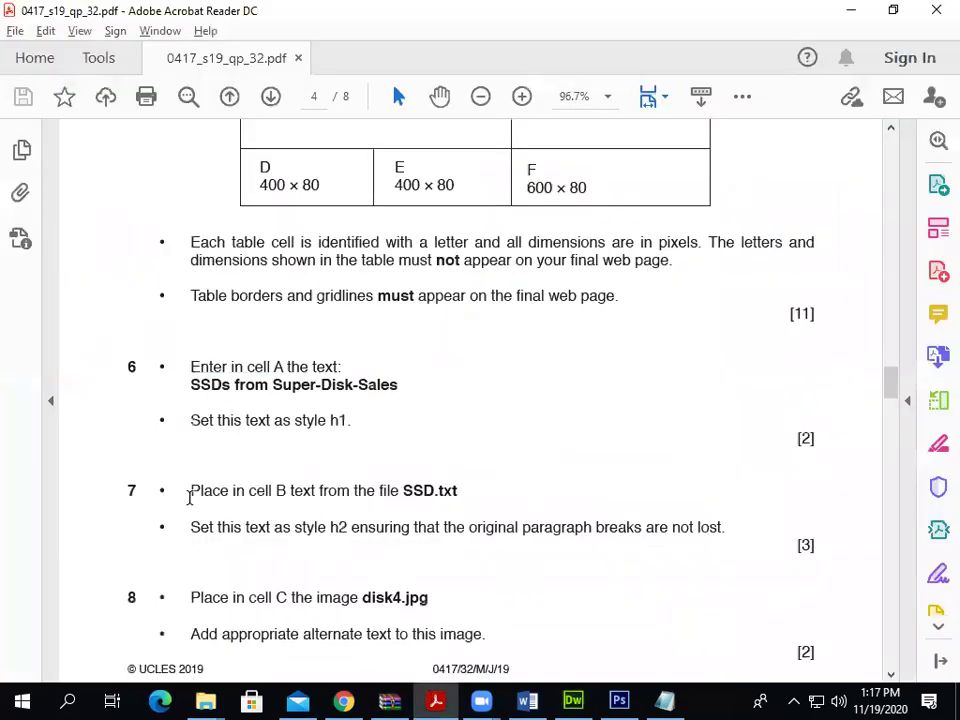
scroll(189, 497, down, 5)
key(alt+Tab)
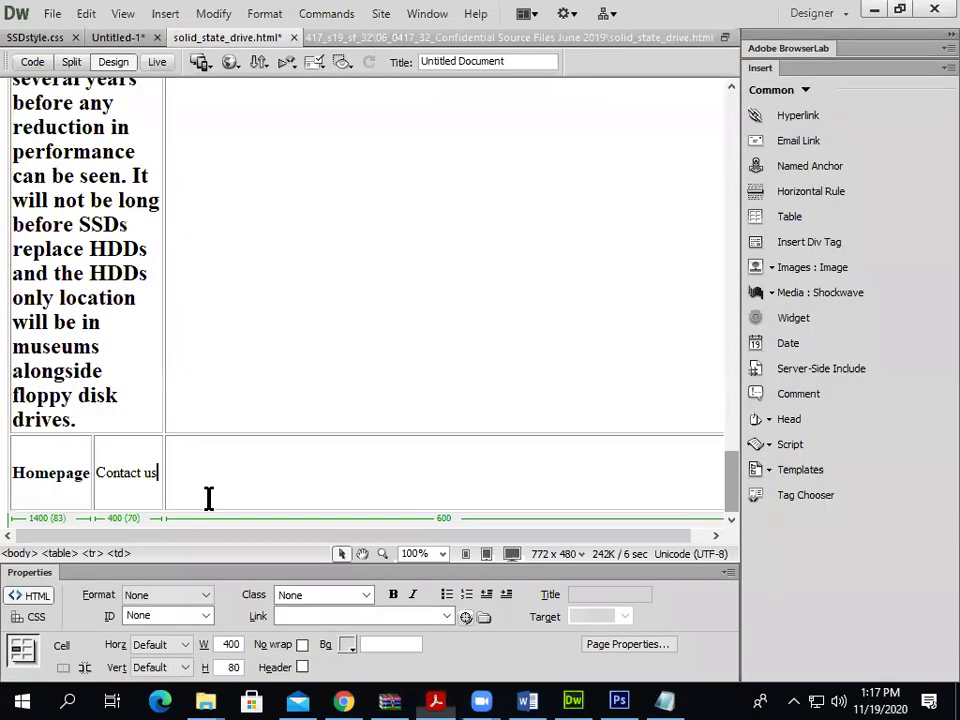
drag(163, 476, 94, 476)
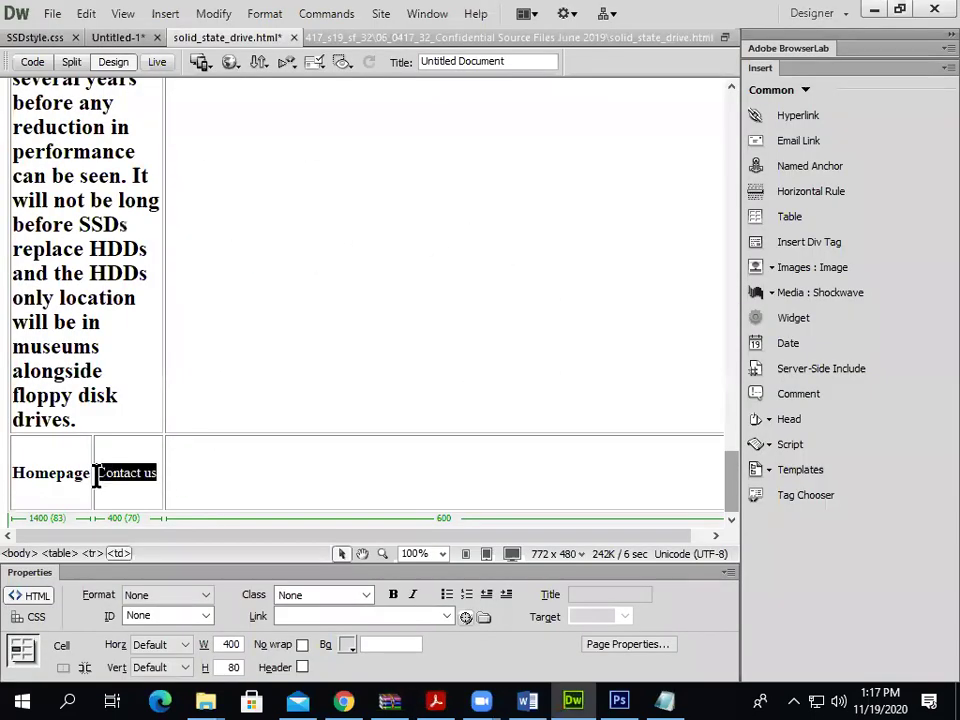
click(170, 596)
click(172, 661)
Link "Contact us" to "mailto:" plus the e-mail address copied from question 10, followed by "?subject="
key(alt+Tab)
scroll(243, 476, down, 5)
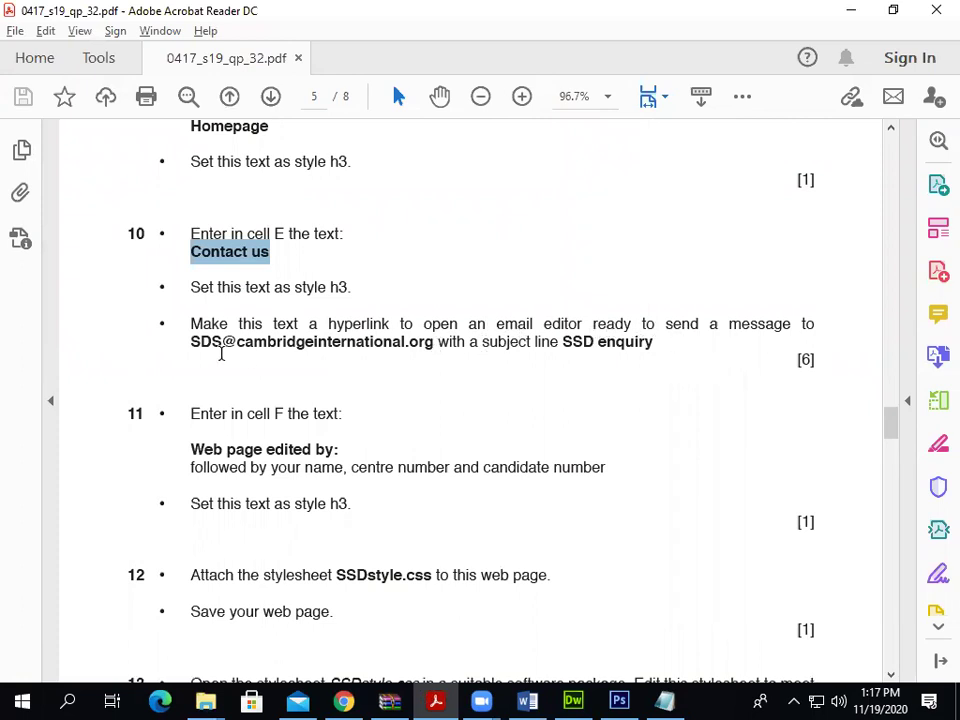
drag(435, 343, 190, 355)
key(ctrl+c)
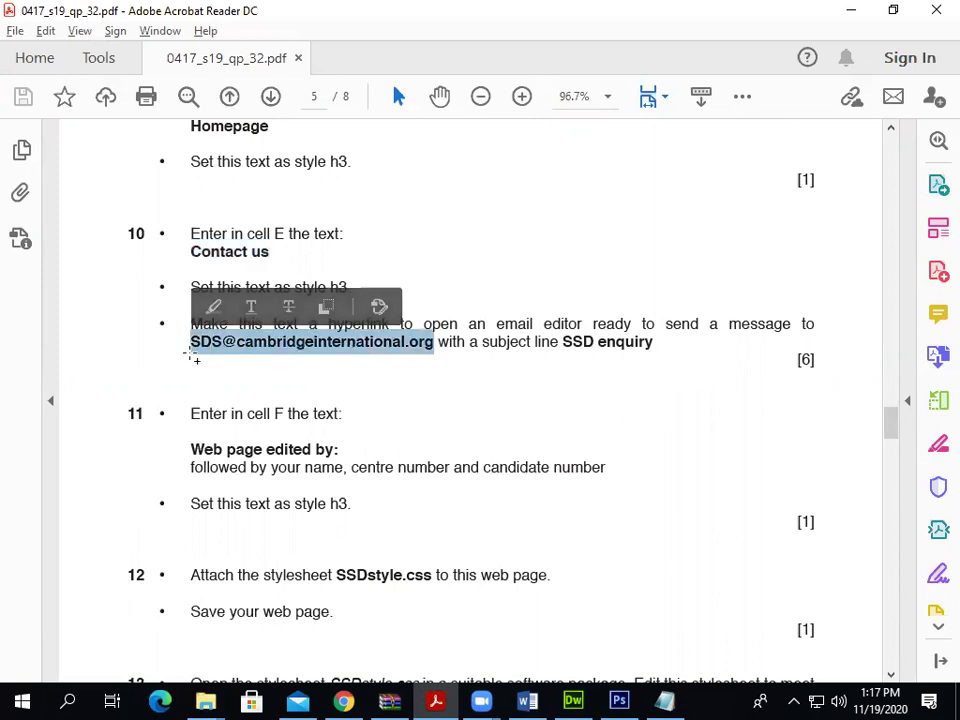
key(alt+Tab)
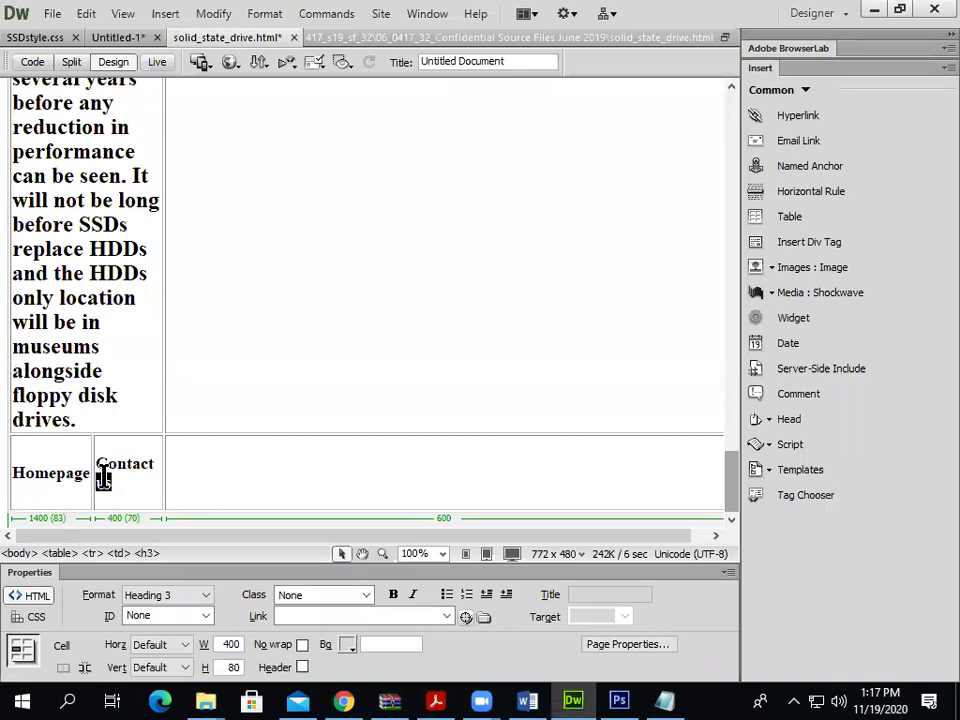
click(330, 617)
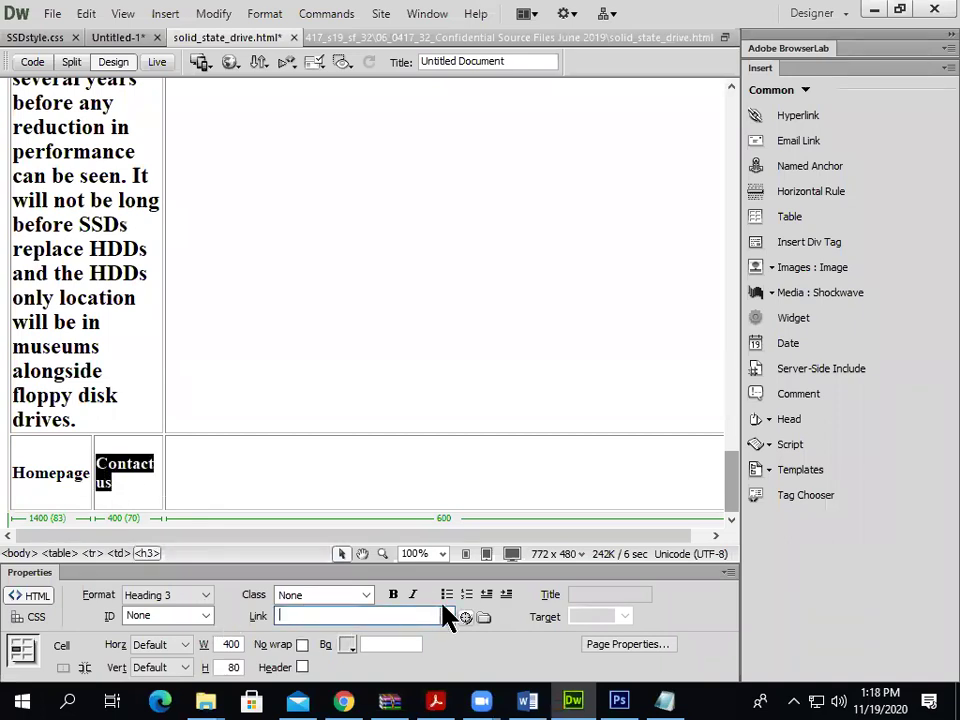
text(mail)
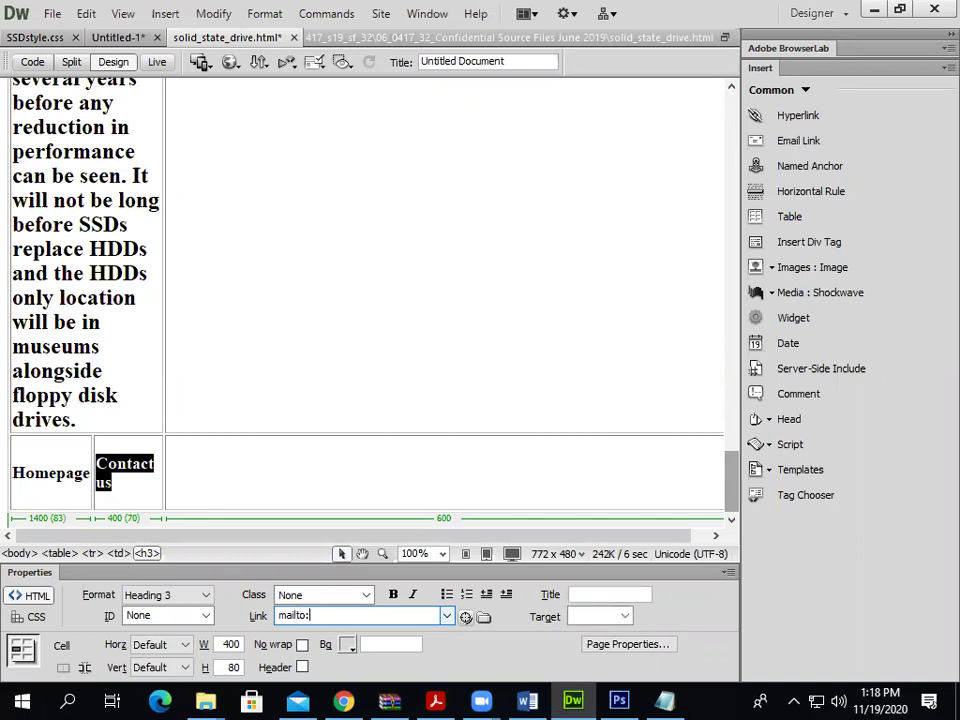
text(to:)
key(ctrl+v)
text(?)
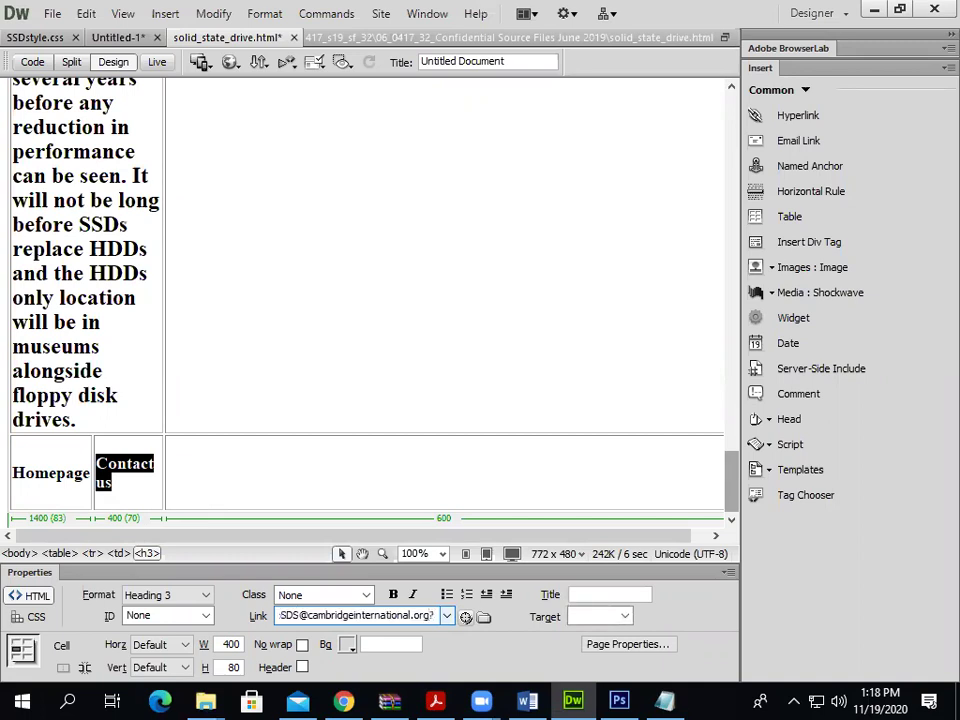
text(subject=)
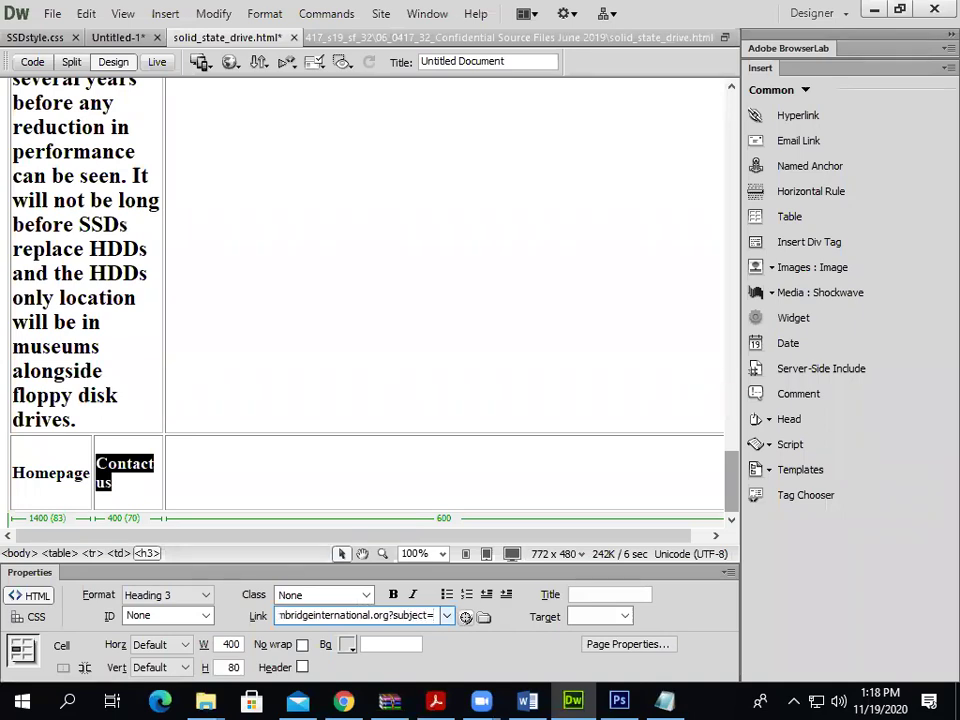
Copy the subject line "SSD enquiry" from question 10 and return to editing the "Contact us" link in Dreamweaver
key(alt+Tab)
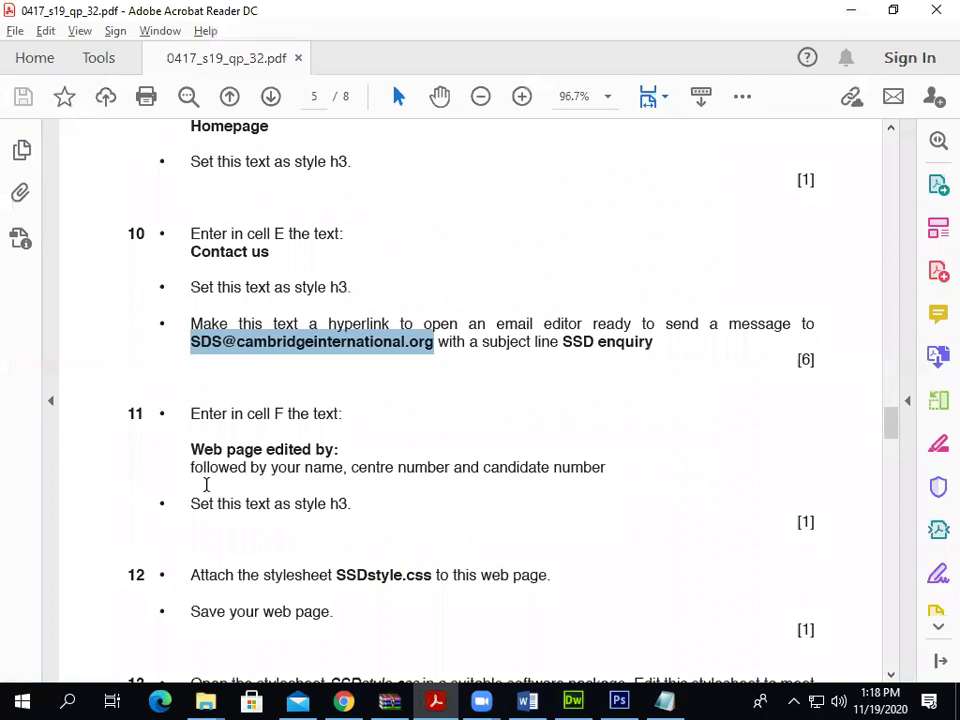
drag(661, 345, 600, 343)
click(595, 350)
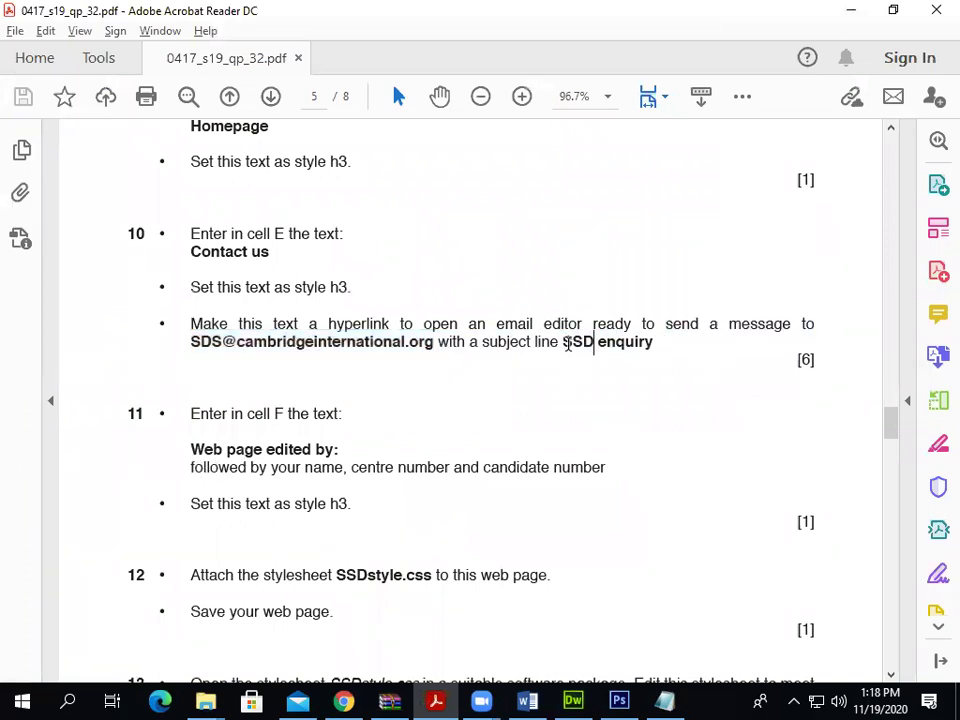
double_click(568, 344)
drag(563, 344, 646, 362)
key(ctrl+c)
key(alt+Tab)
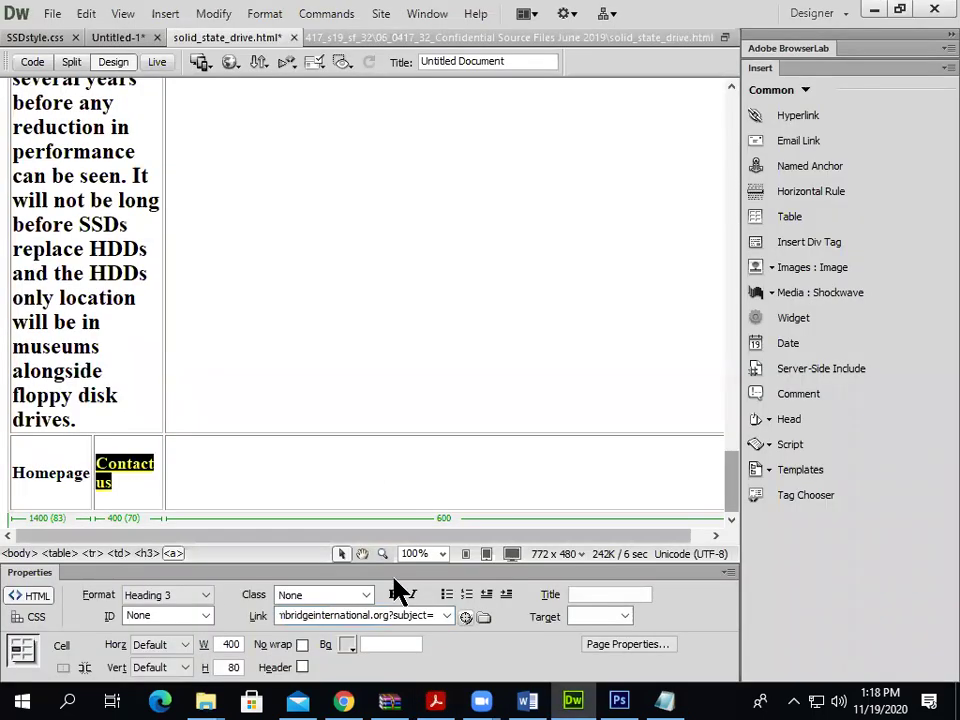
triple_click(439, 616)
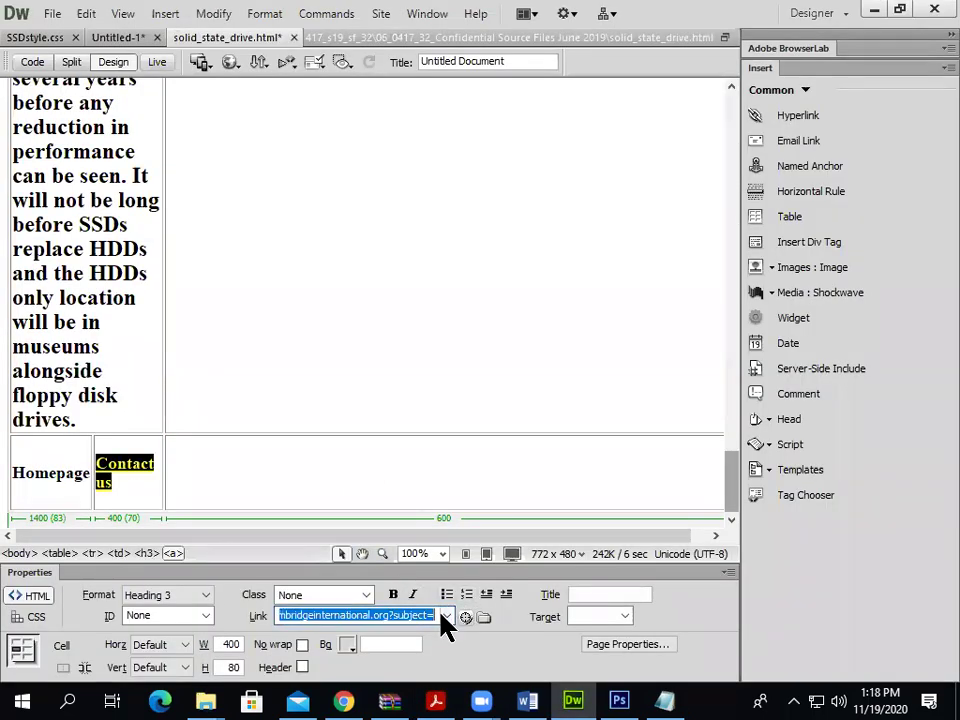
Complete the email link on the "Contact us" text with the subject SSD enquiry
click(440, 615)
key(ctrl+v)
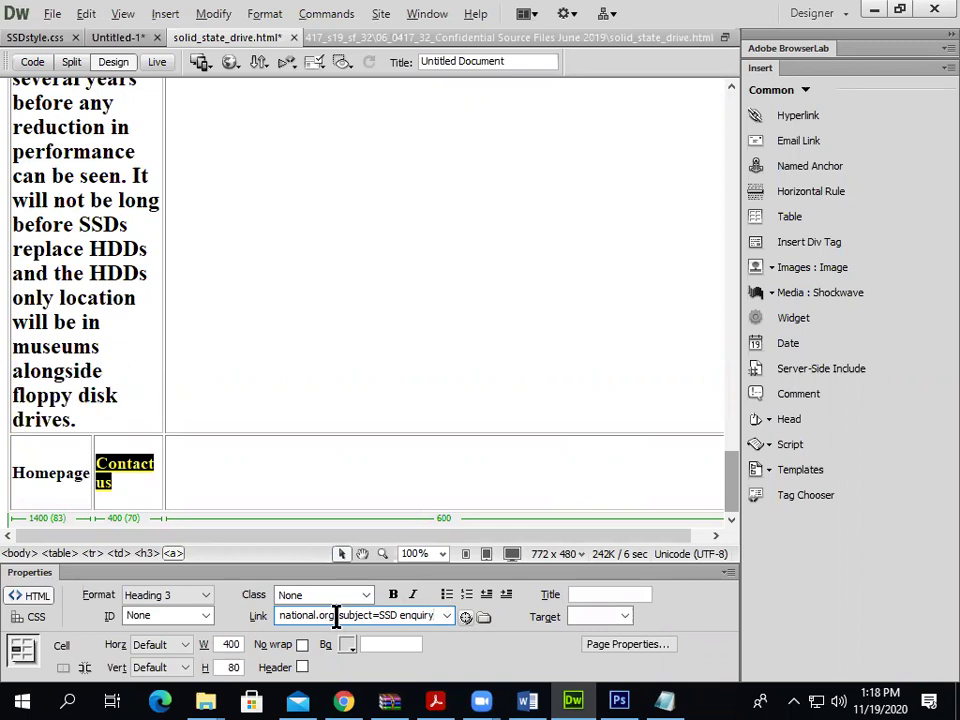
key(alt+Tab)
key(alt+Tab)
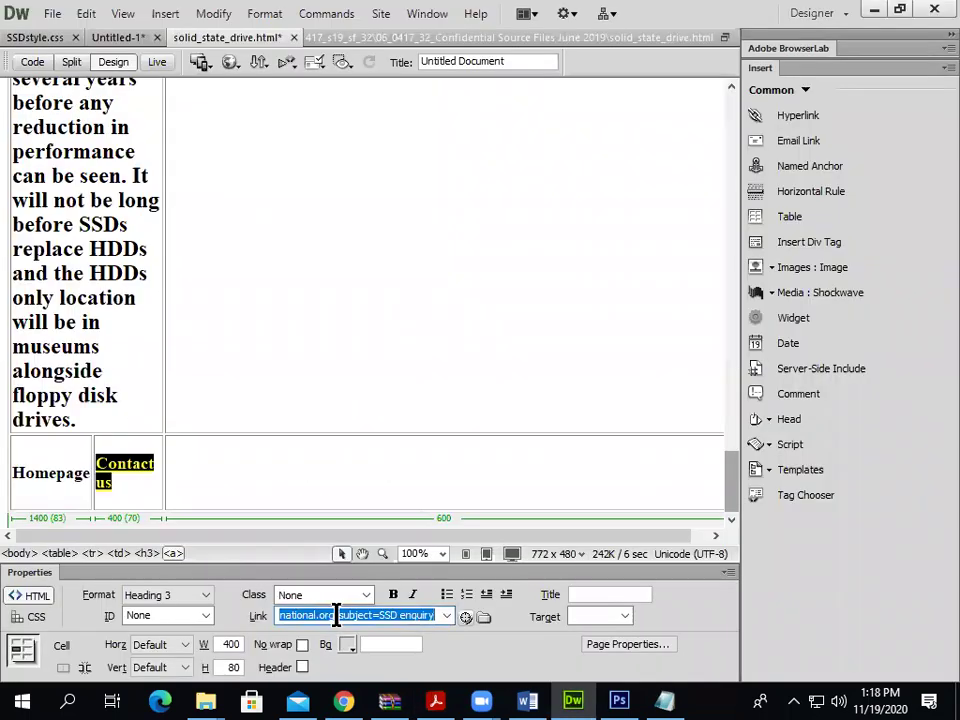
Check the next web page task in the question paper and display the CSS Styles panel for the page
key(alt+Tab)
scroll(319, 524, down, 2)
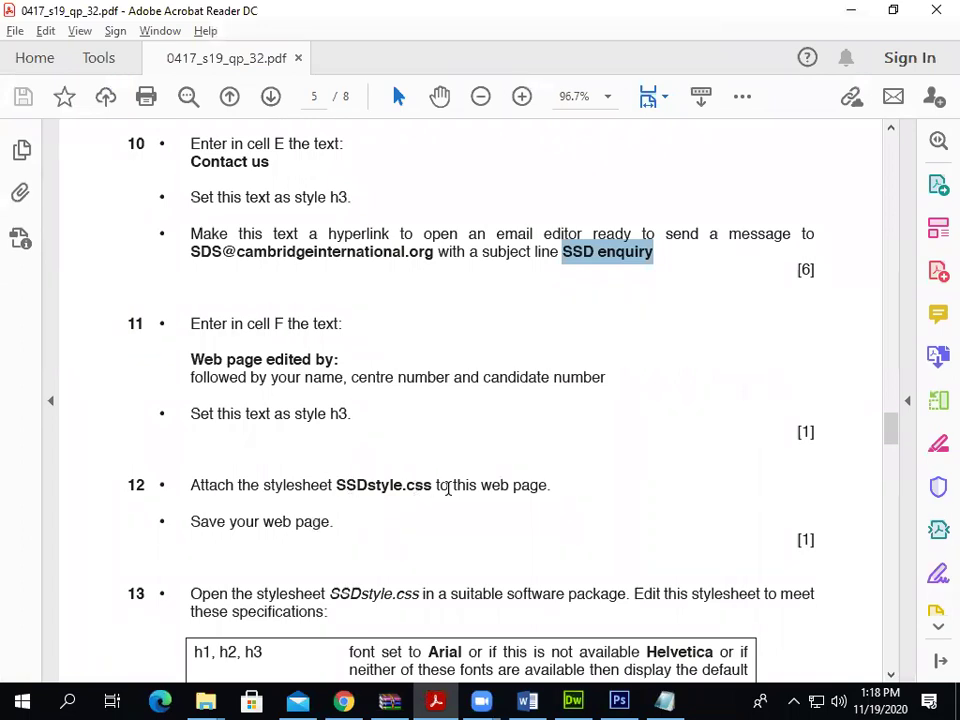
key(alt+Tab)
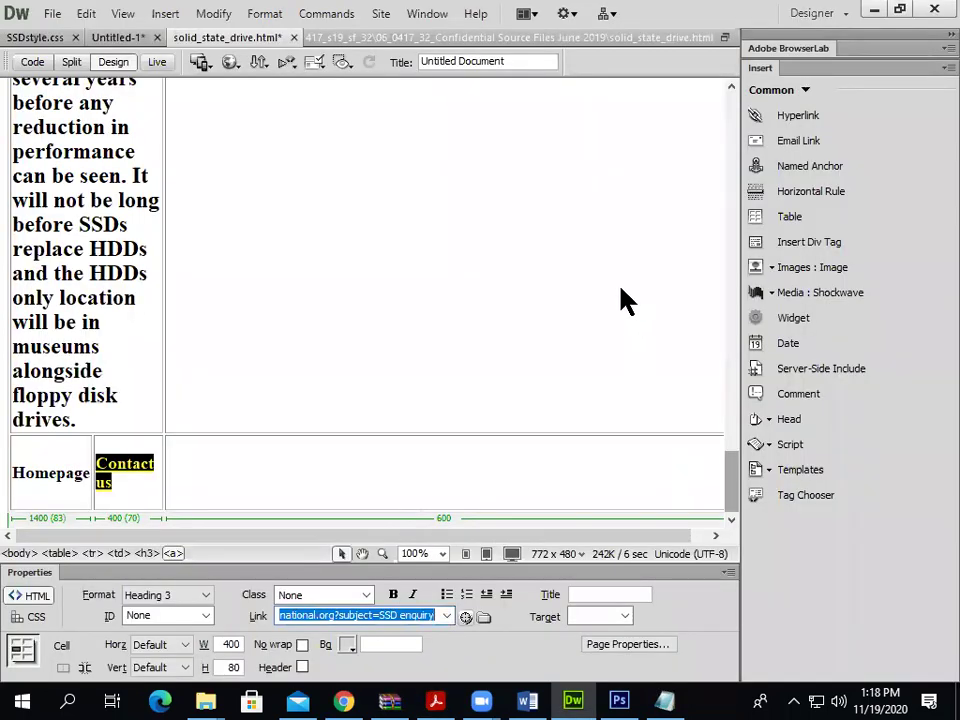
scroll(626, 300, up, 5)
click(530, 345)
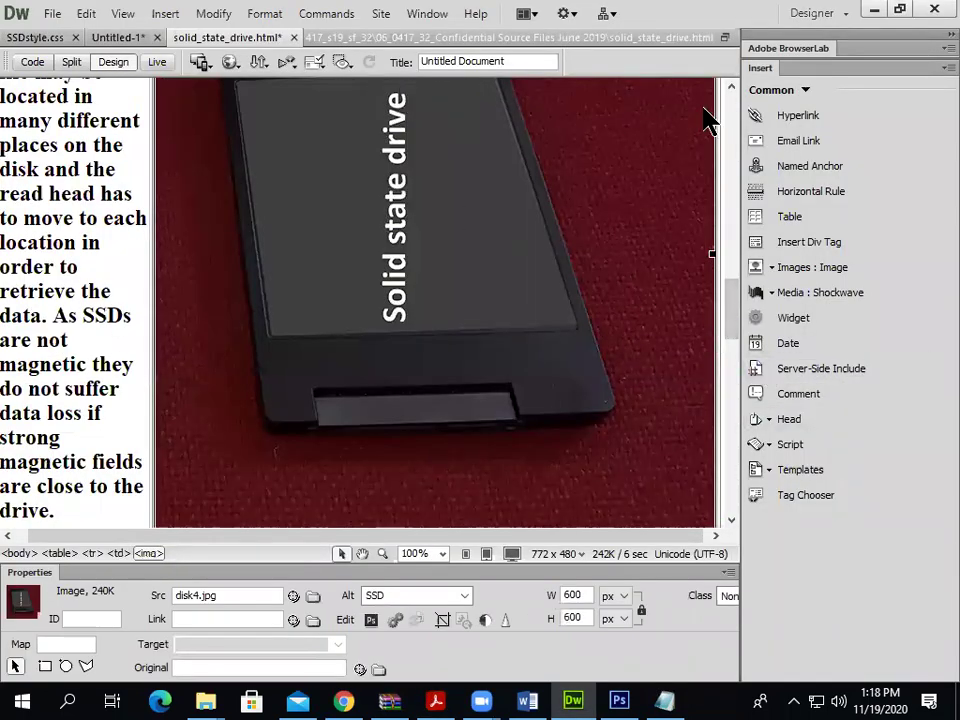
click(430, 14)
click(514, 62)
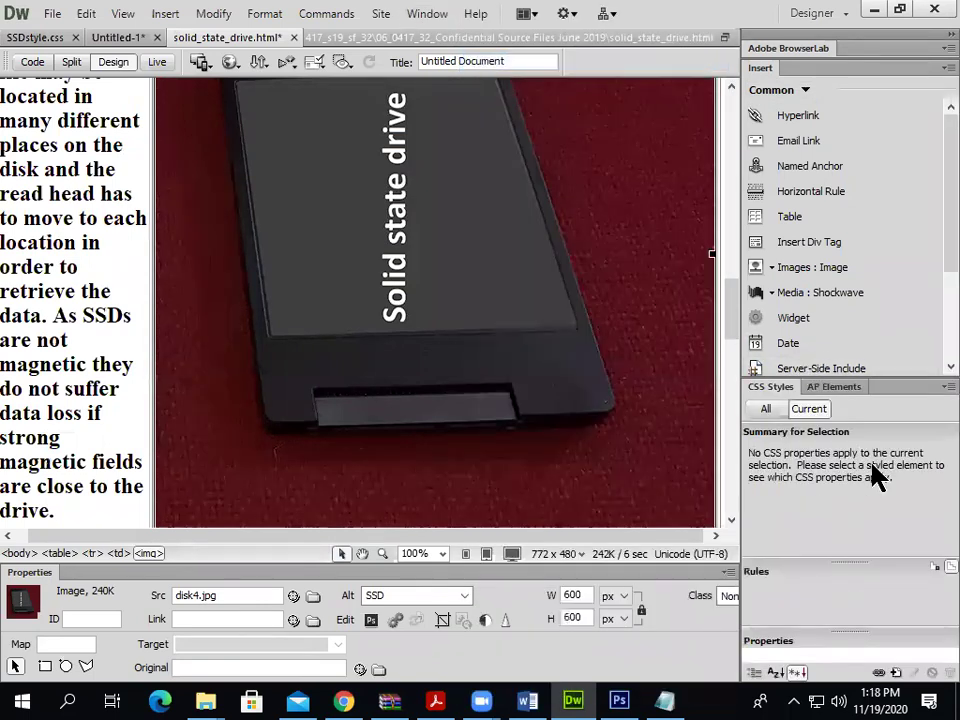
click(870, 673)
click(563, 292)
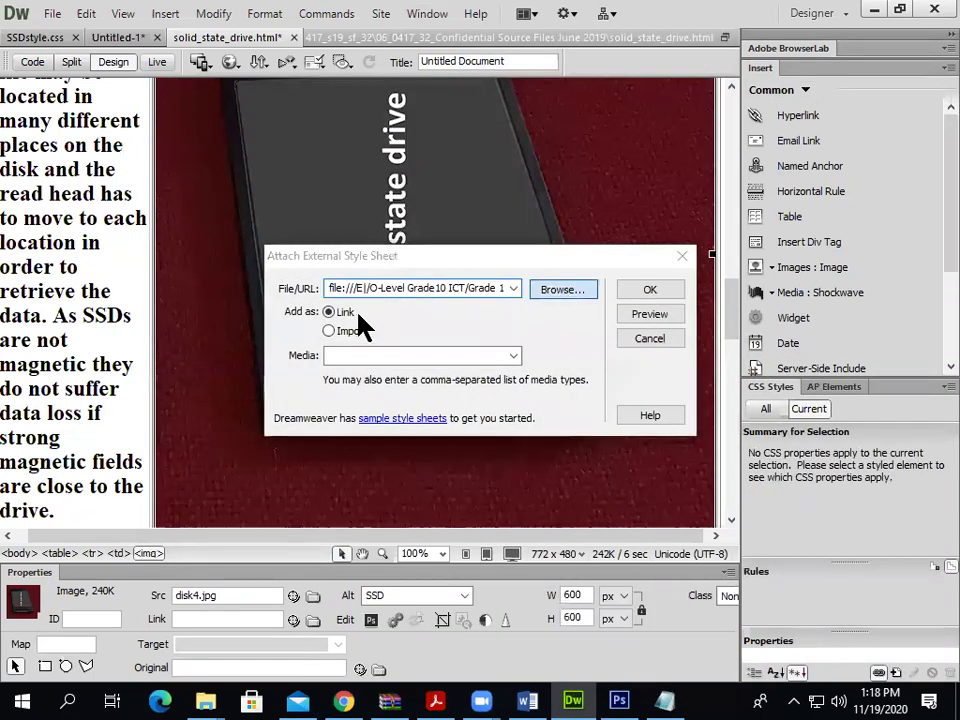
click(311, 308)
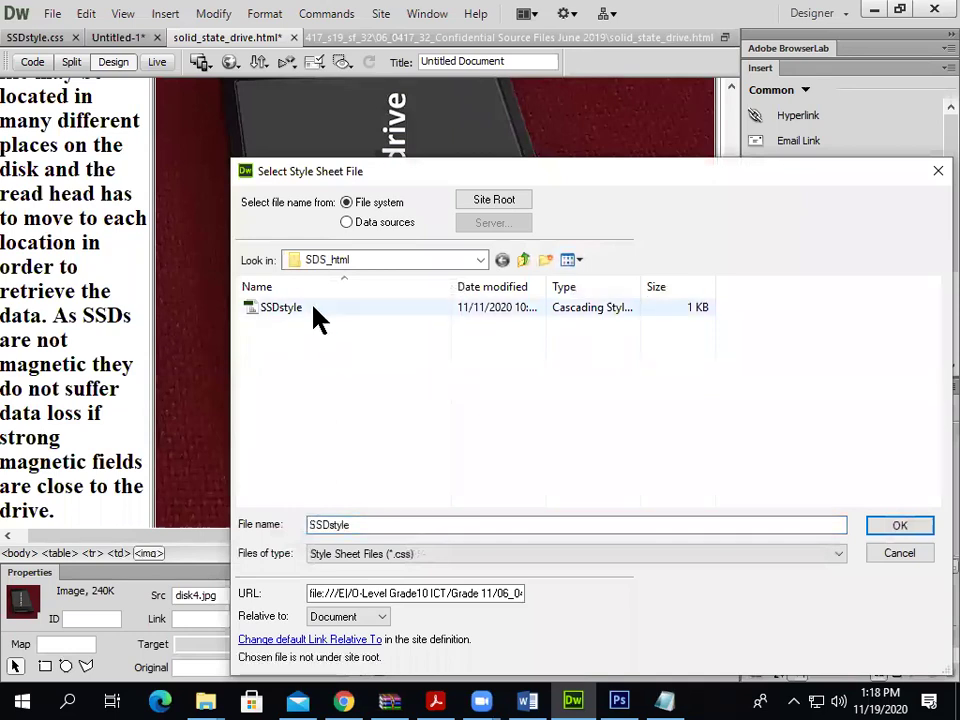
double_click(313, 308)
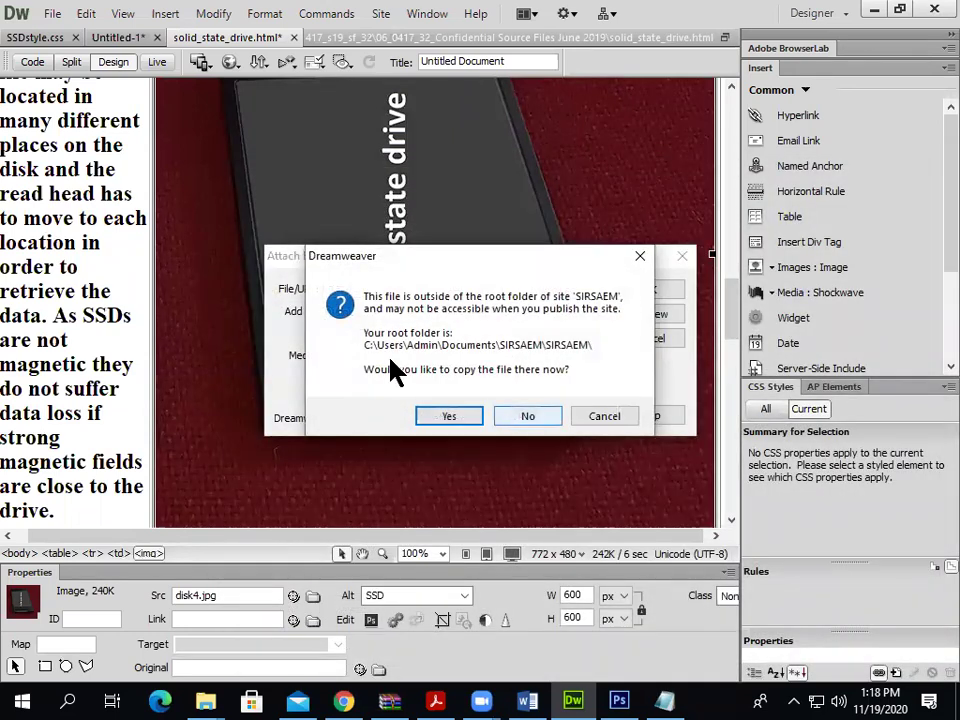
key(Tab)
key(Return)
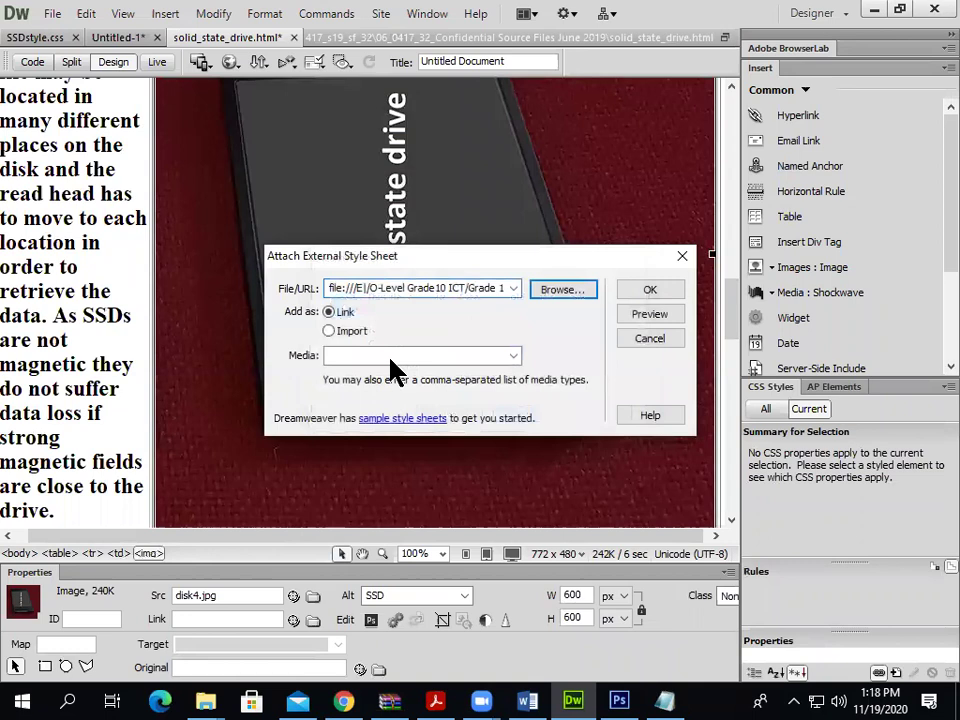
click(649, 340)
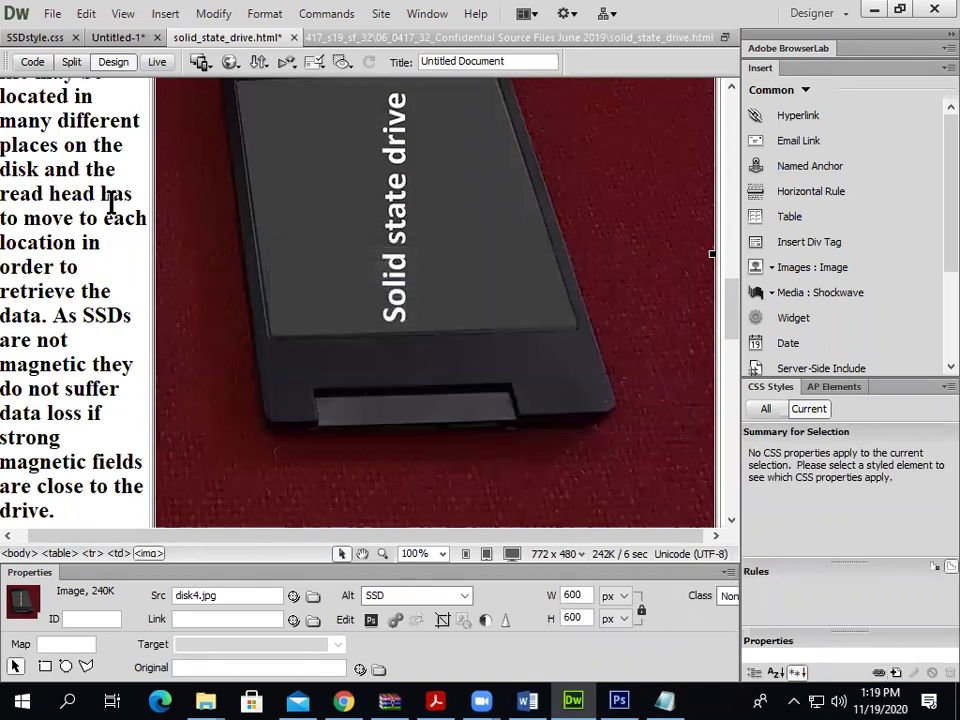
Save the page as solid_state_drive in the Confidential Source Files June 2019 folder inside the desktop's 0417_s19_sf_32, replacing the existing file
click(50, 14)
click(92, 228)
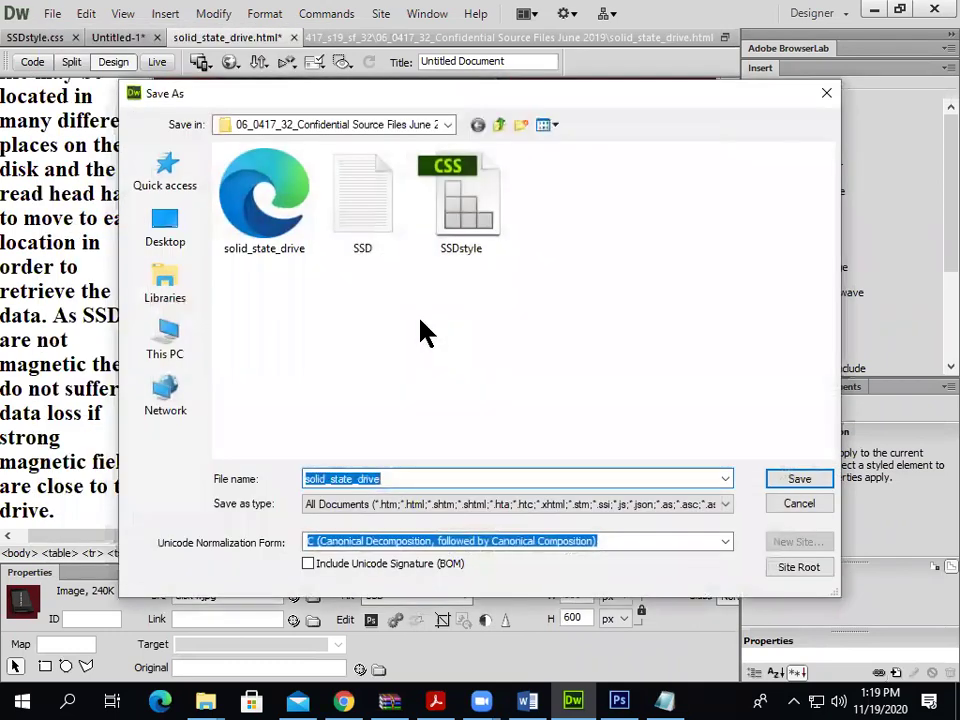
click(165, 226)
double_click(737, 185)
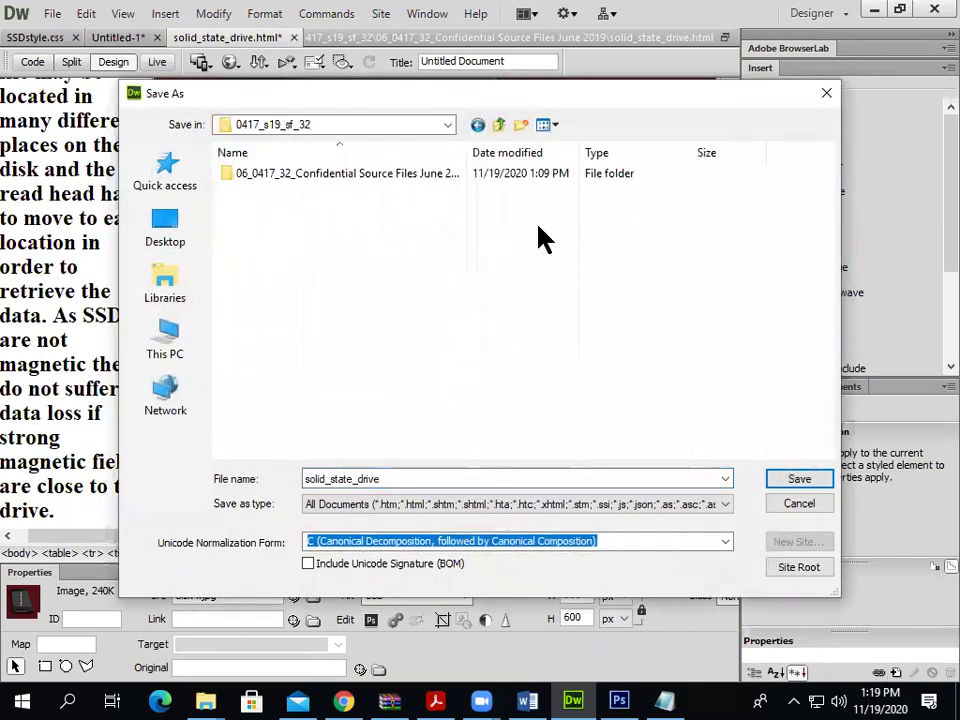
double_click(343, 175)
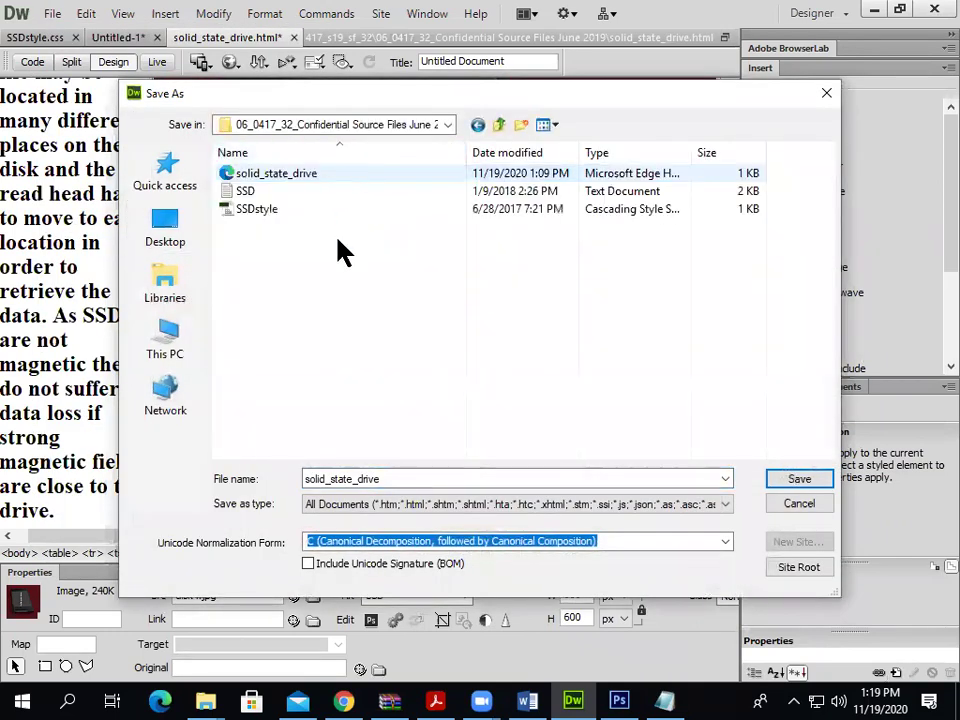
double_click(285, 176)
key(Return)
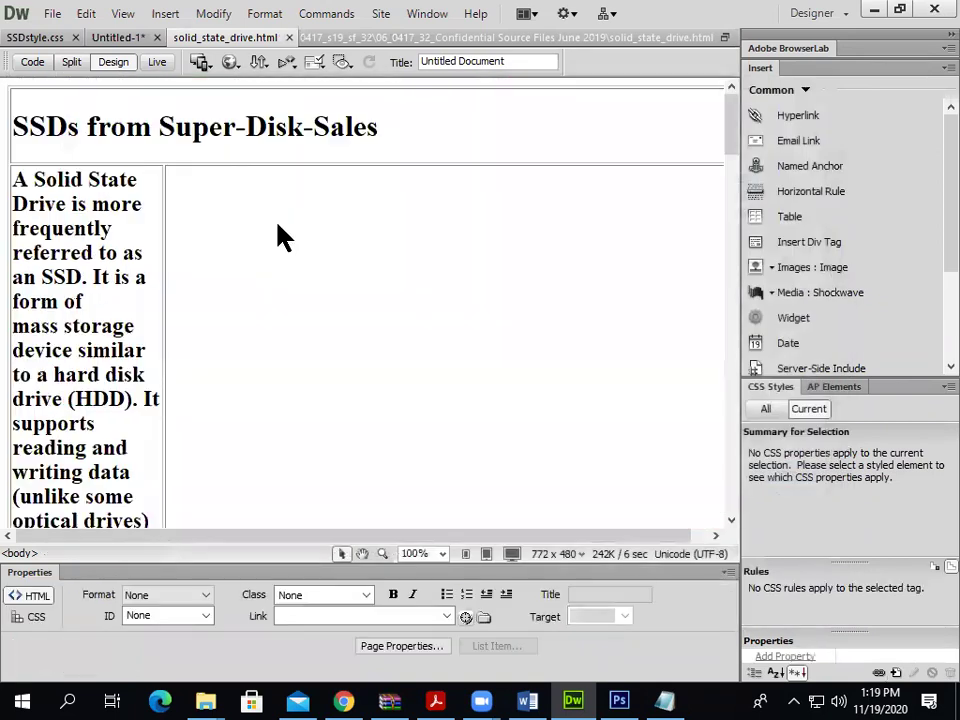
Start attaching an external style sheet to the page and browse to the Desktop for the CSS file
click(879, 672)
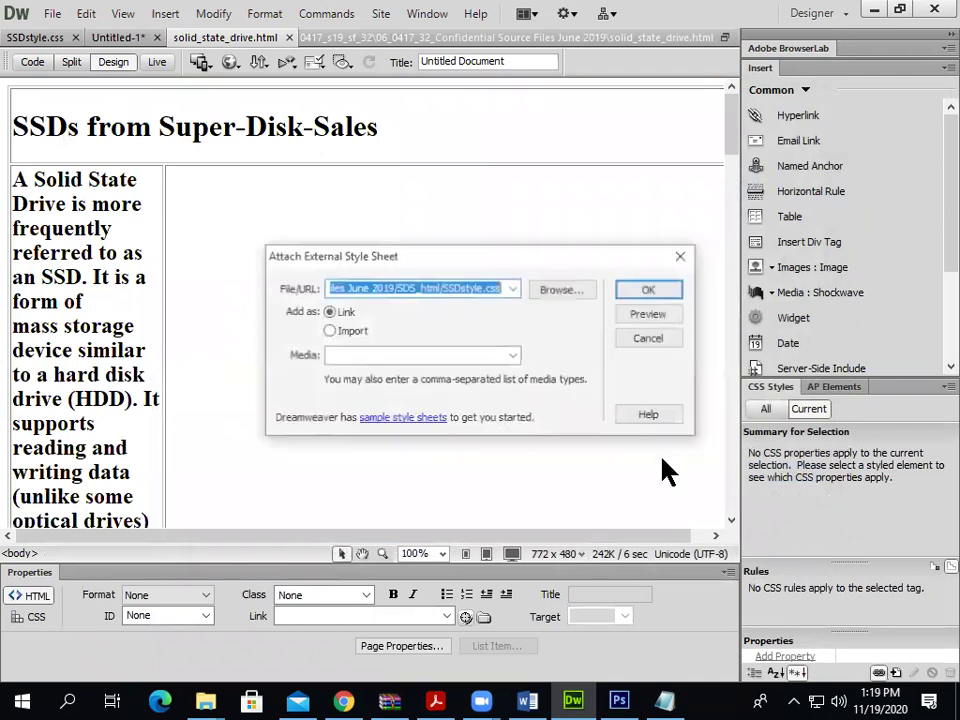
click(562, 290)
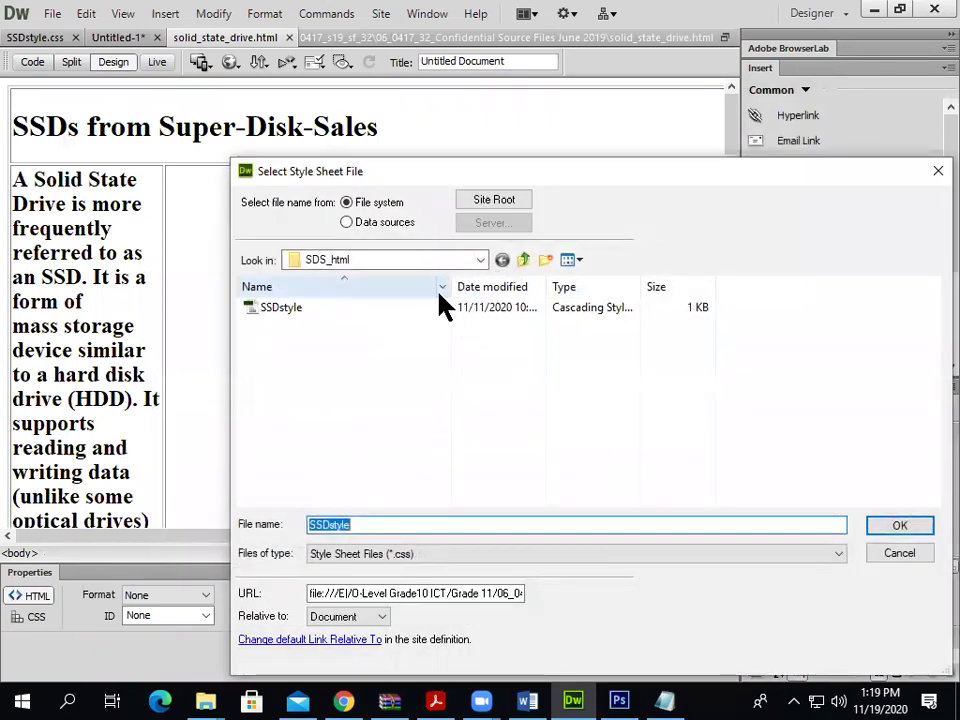
click(414, 309)
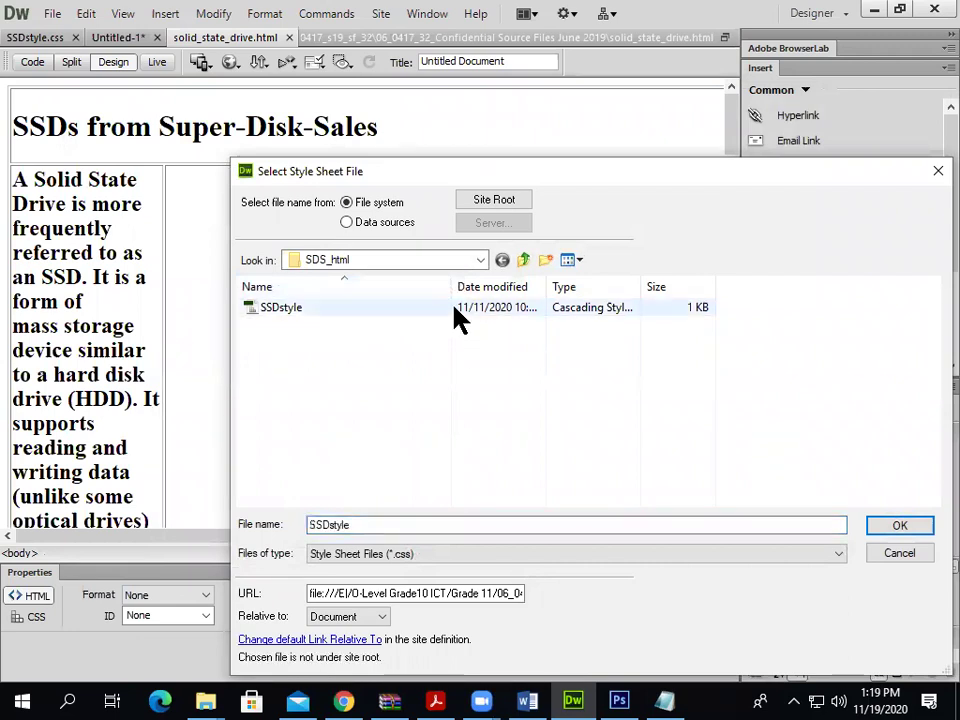
click(522, 261)
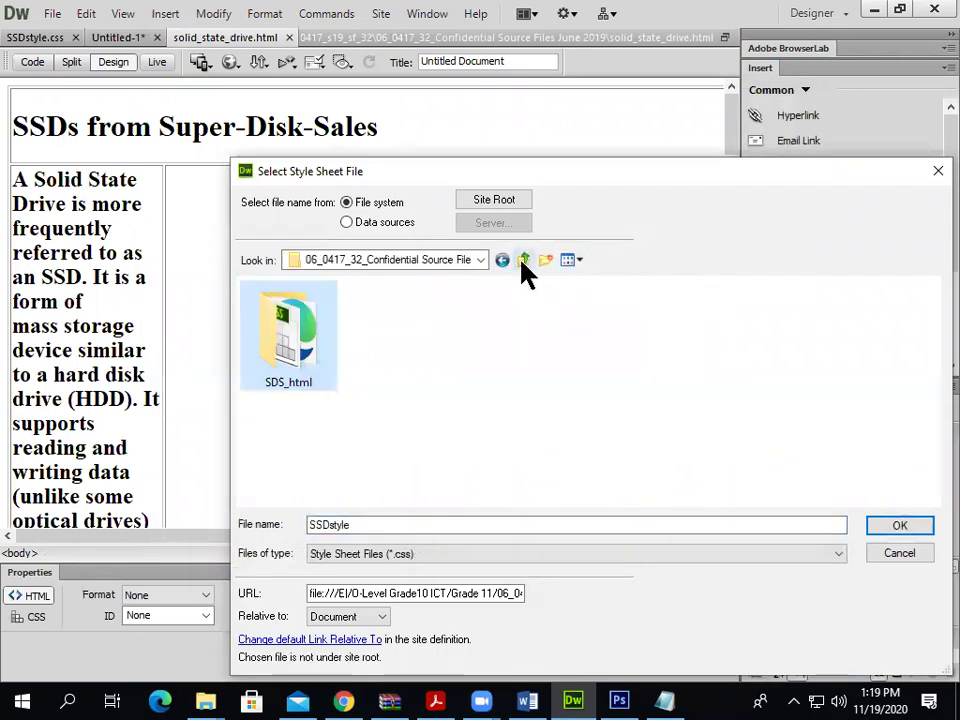
click(522, 261)
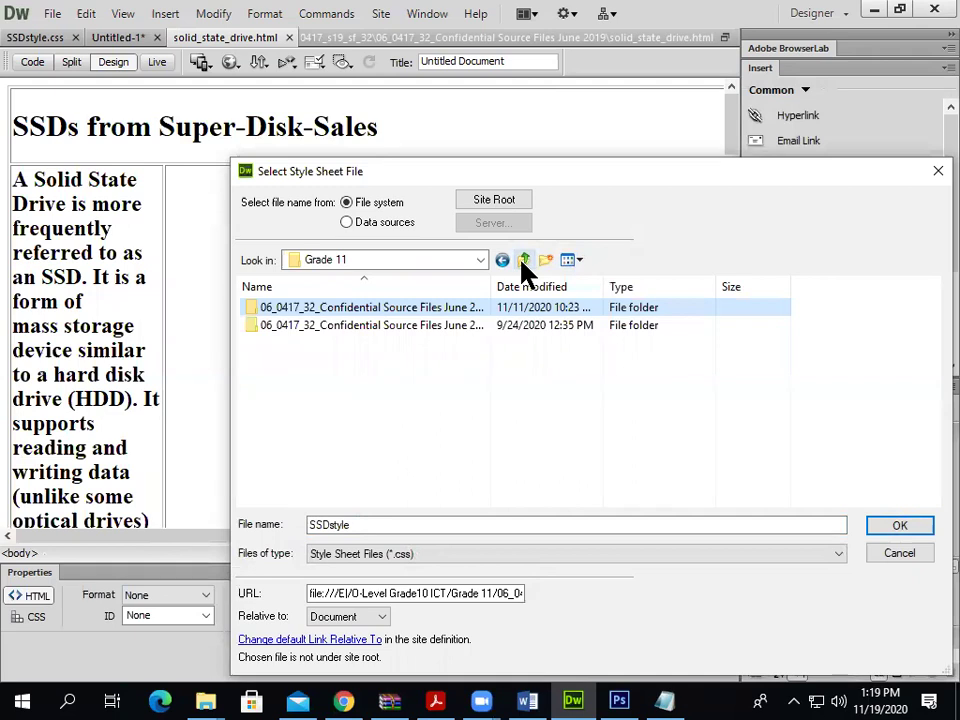
click(522, 262)
click(523, 262)
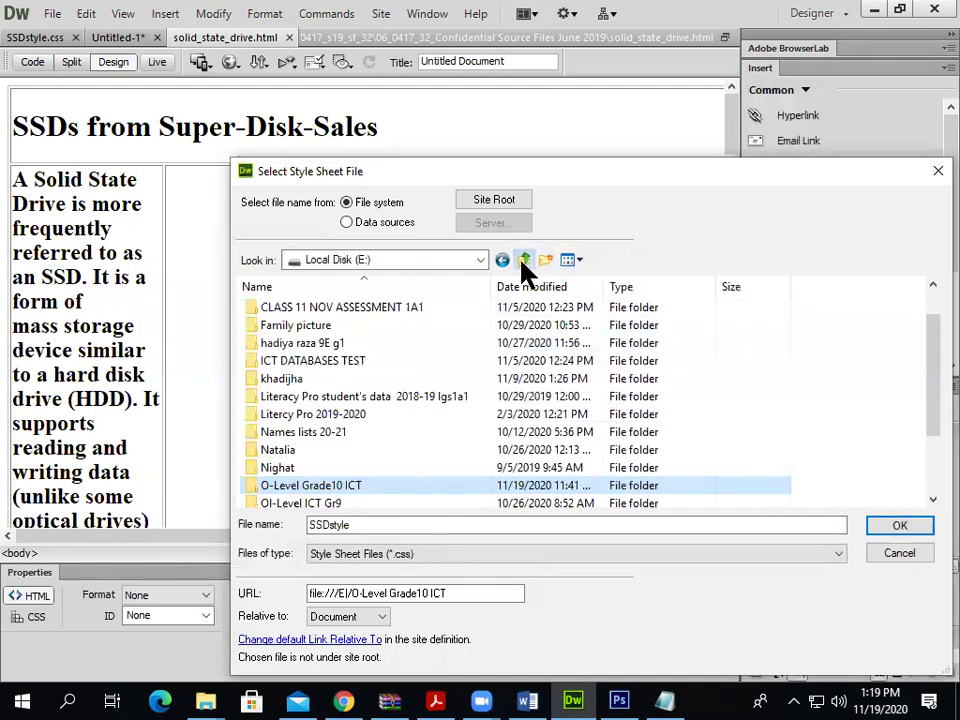
click(480, 260)
drag(478, 310, 480, 90)
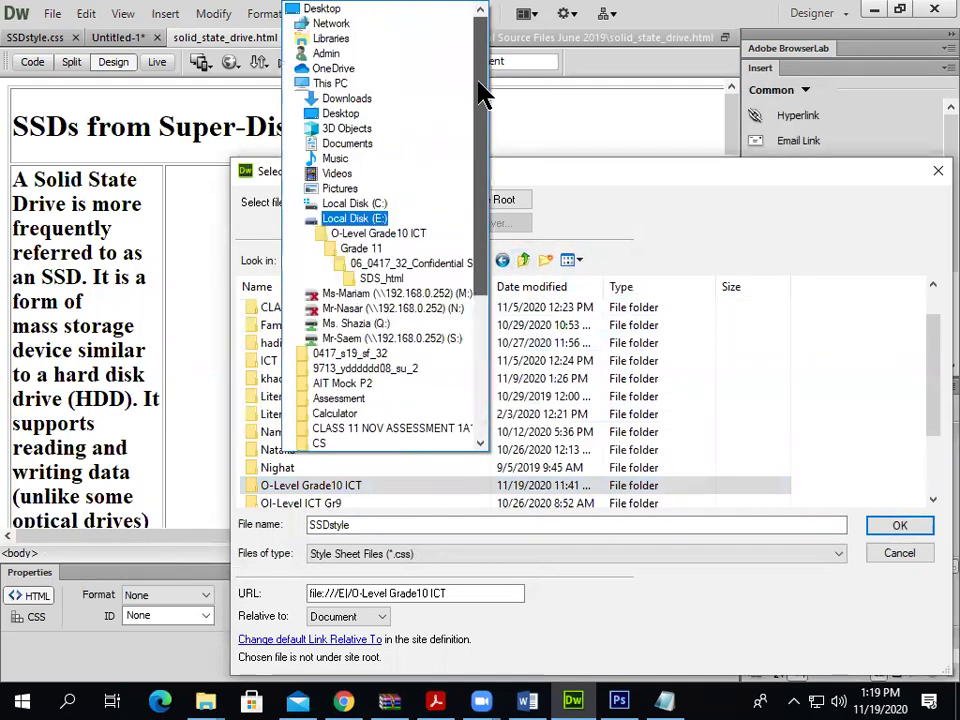
click(345, 9)
Attach SSDstyle.css as a link from the Confidential Source Files June 2019 folder inside 0417_s19_sf_32
double_click(745, 360)
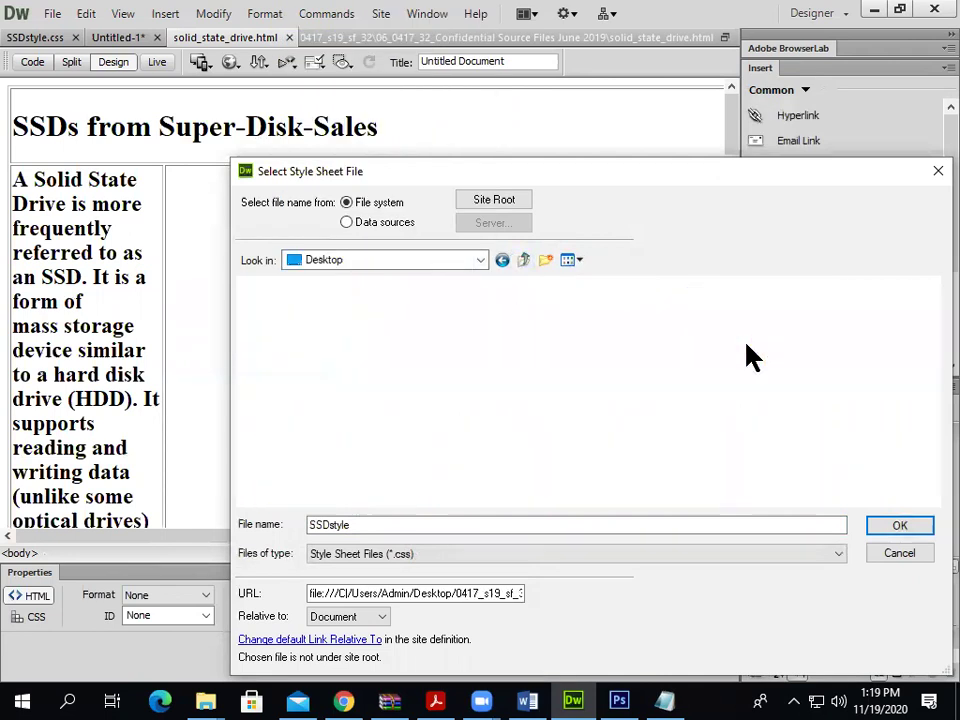
double_click(318, 309)
click(290, 308)
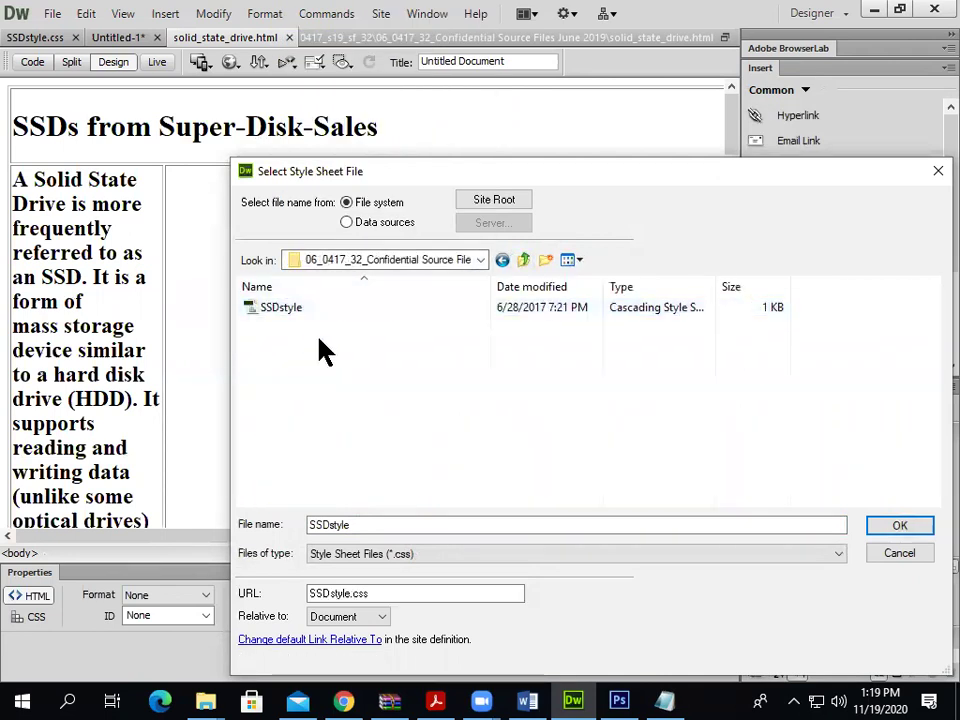
double_click(290, 308)
key(Return)
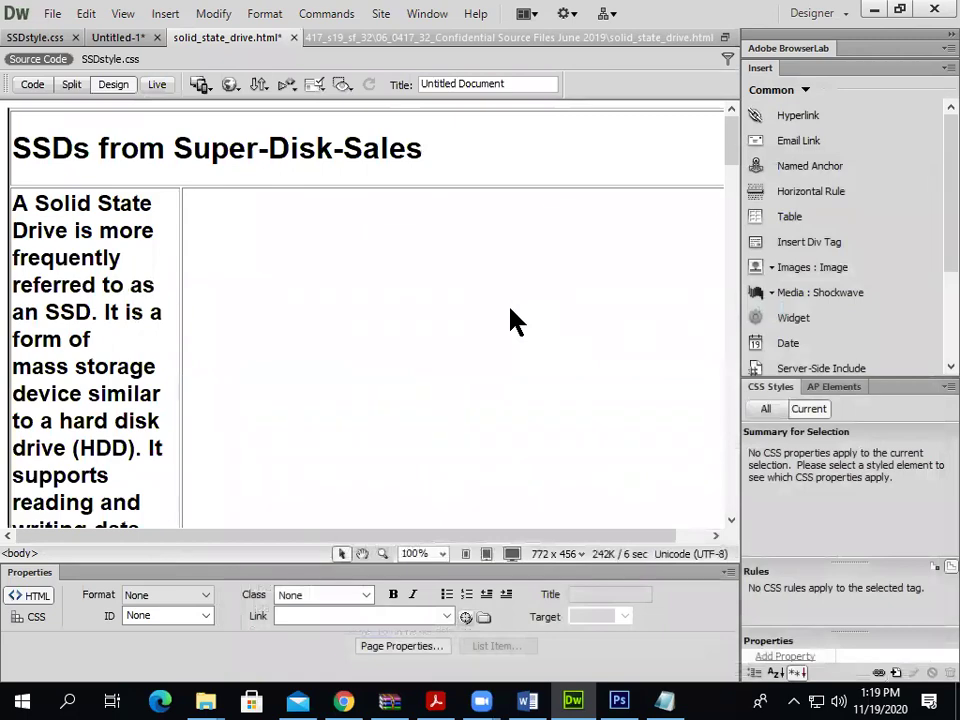
Review the styled page and read the question 13 specifications for editing SSDstyle.css in the question paper
drag(733, 160, 746, 546)
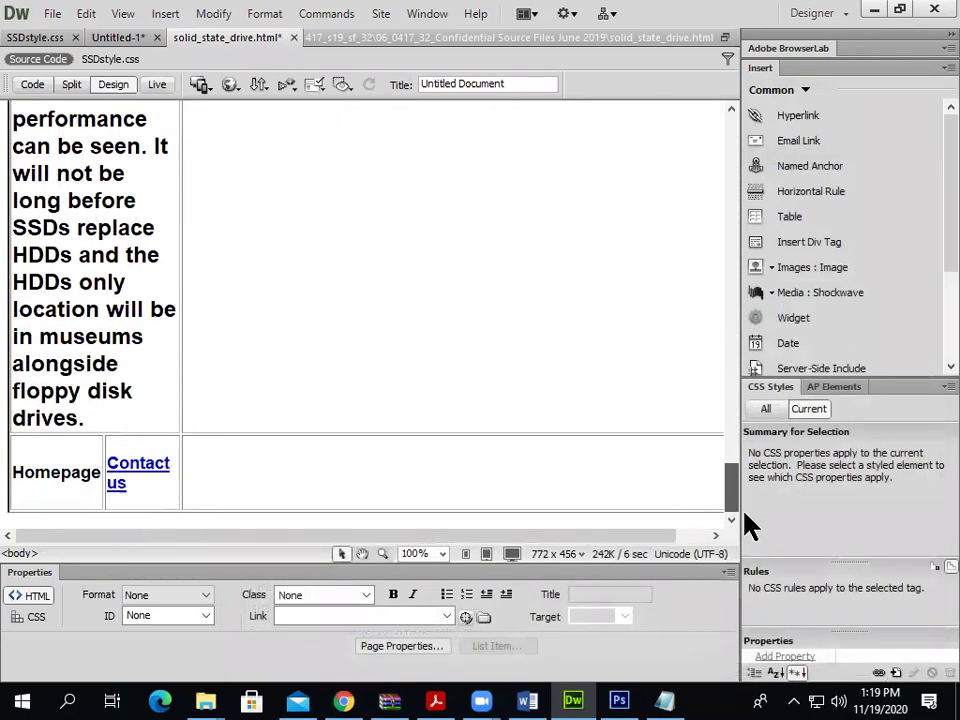
key(alt+Tab)
scroll(340, 475, down, 6)
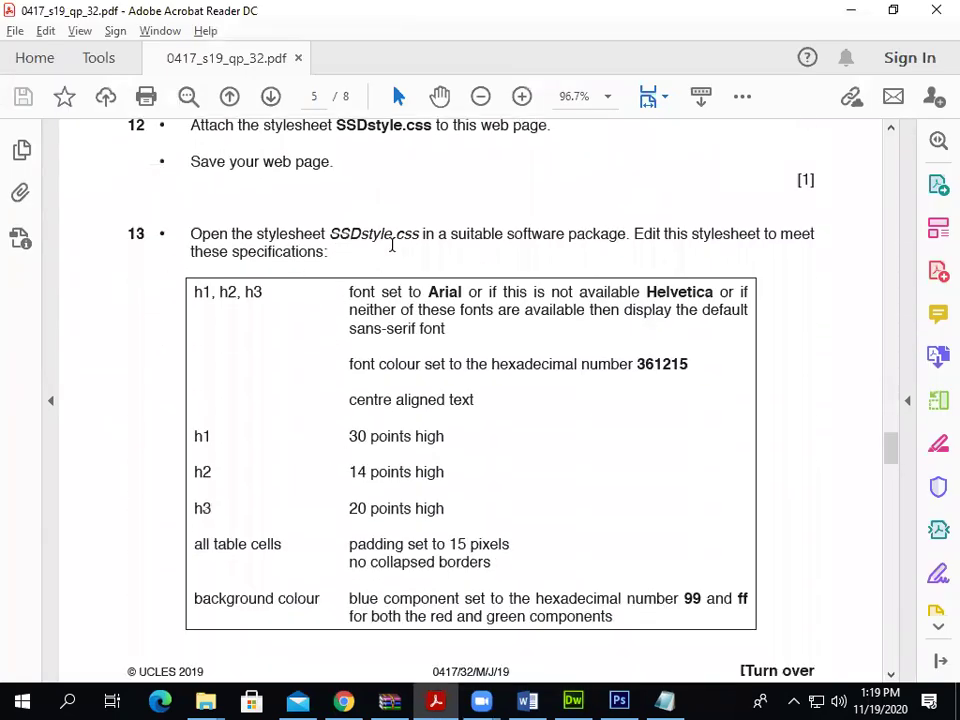
scroll(547, 292, down, 1)
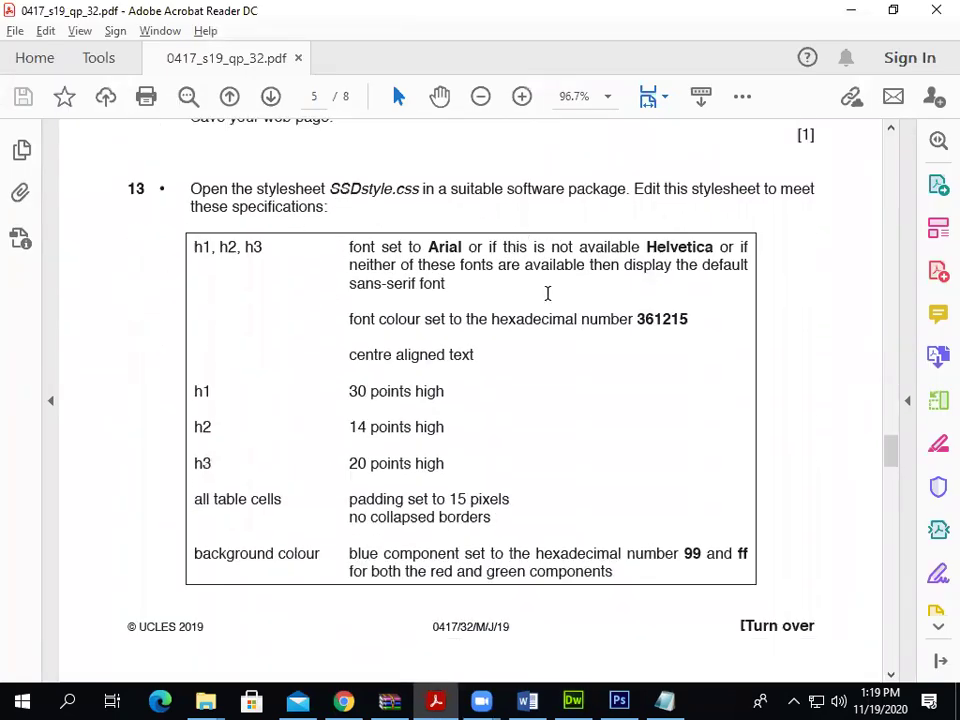
scroll(544, 293, down, 1)
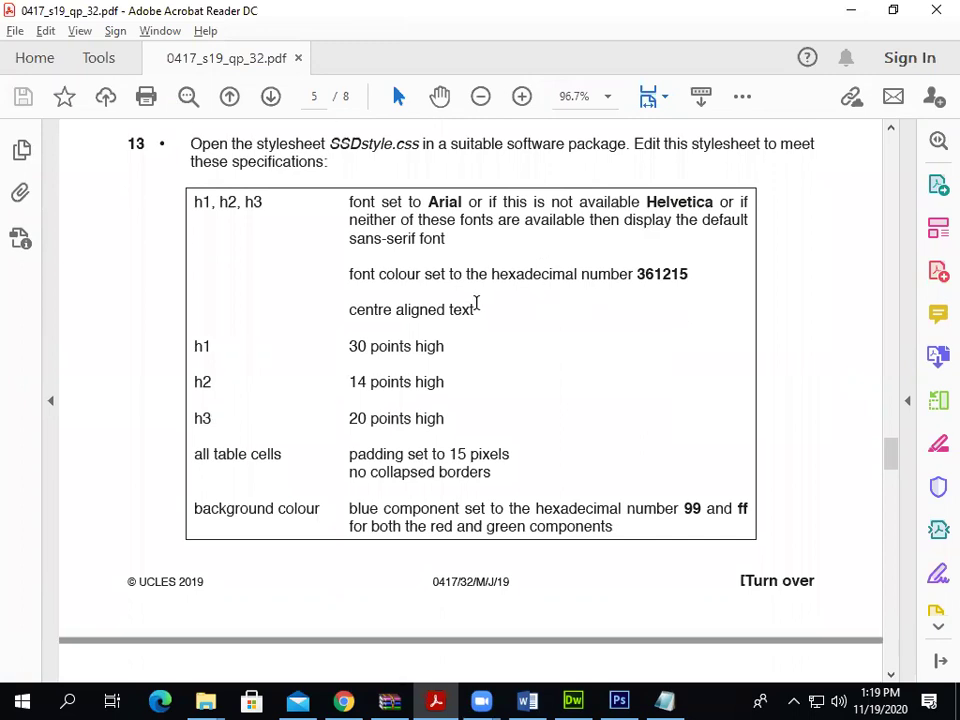
scroll(479, 303, up, 4)
key(alt+Tab)
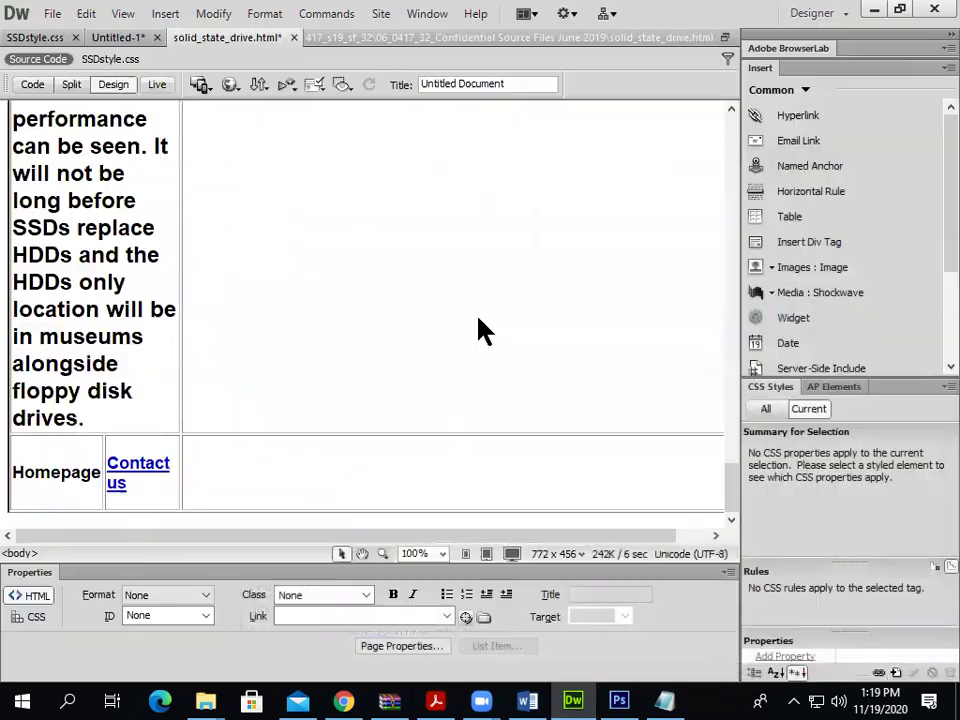
drag(737, 495, 731, 343)
scroll(467, 328, down, 2)
key(alt+Tab)
scroll(373, 334, down, 1)
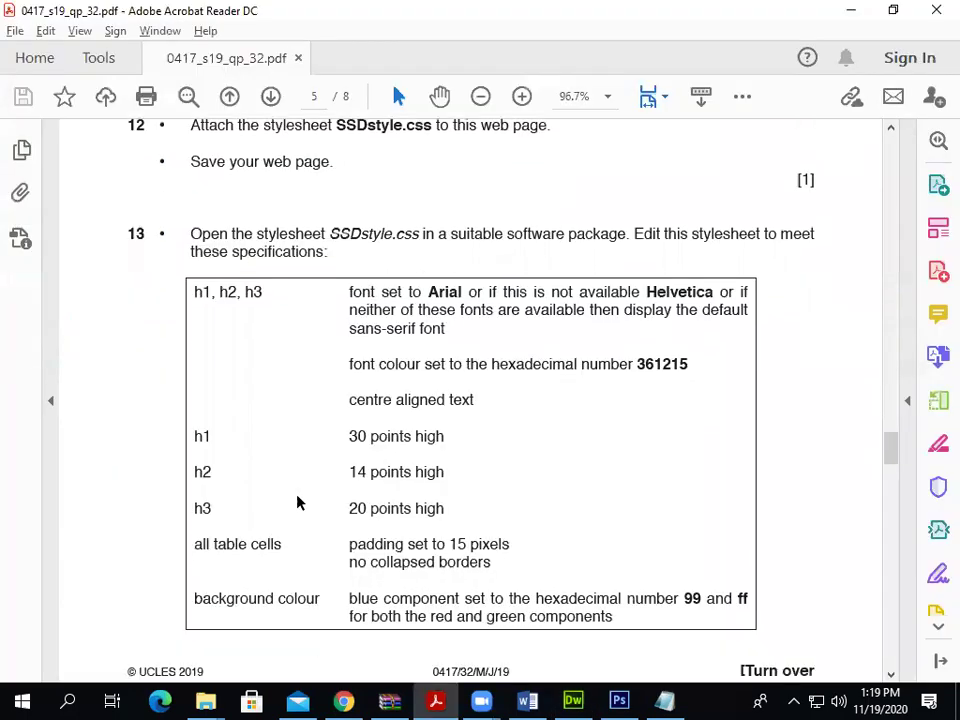
Switch to File Explorer, open the SSDstyle style sheet from the source files folder, and return to the folder
click(573, 700)
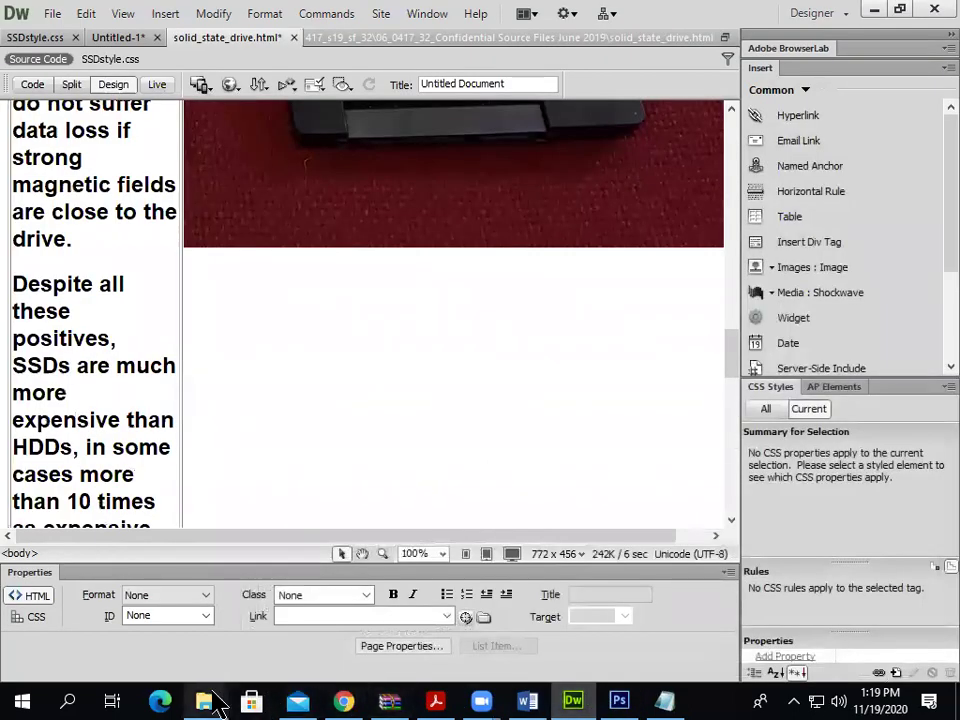
mouse_move(205, 700)
click(354, 628)
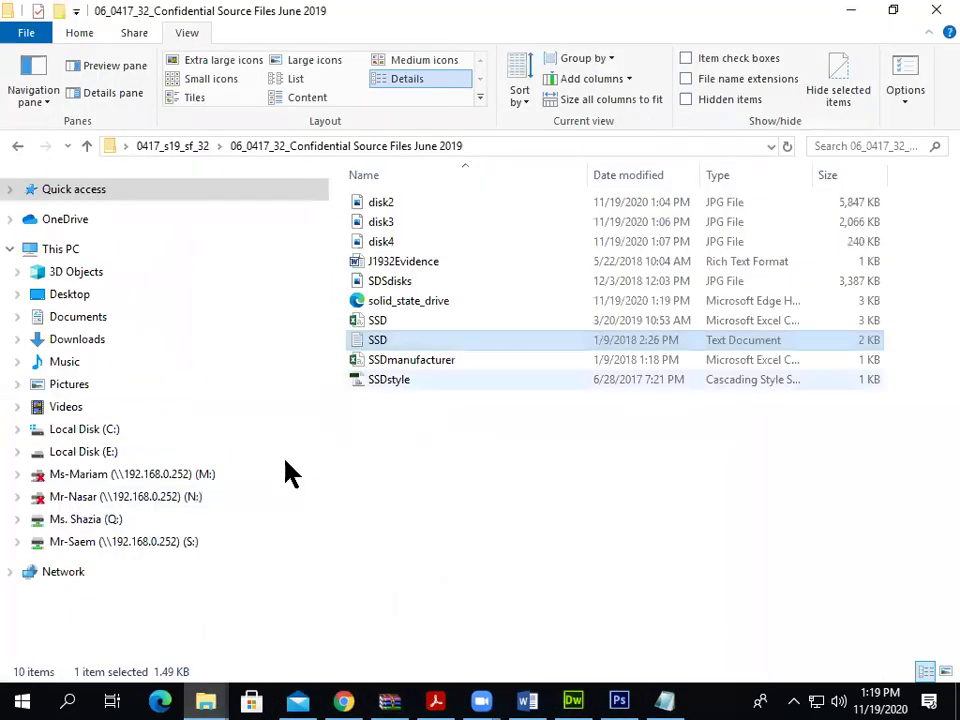
key(Down)
key(Down)
right_click(402, 382)
key(Escape)
double_click(399, 381)
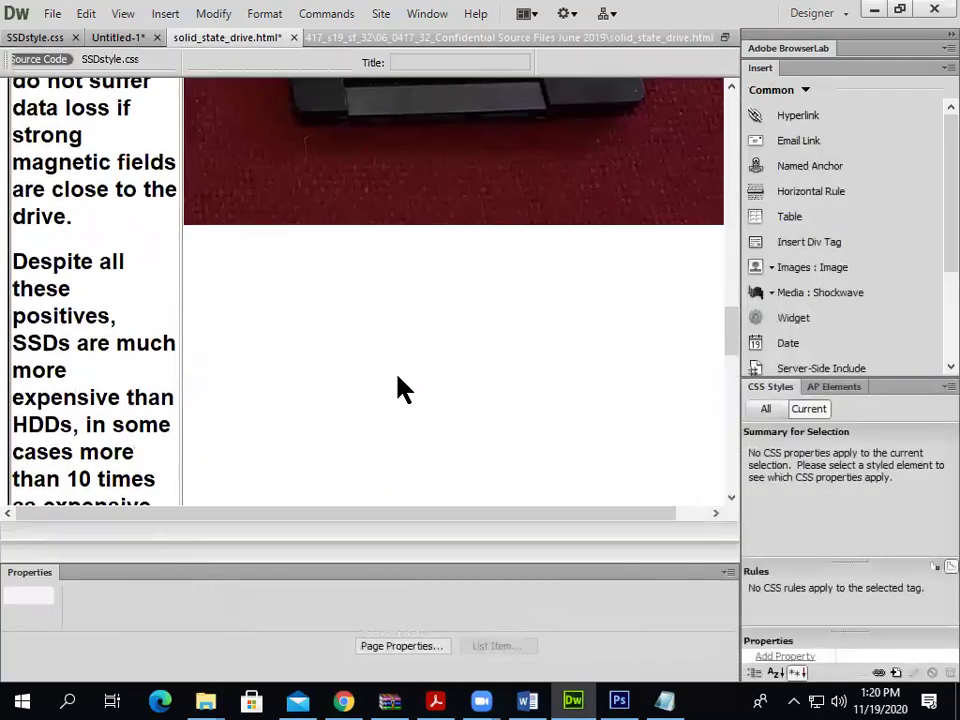
key(alt+Tab)
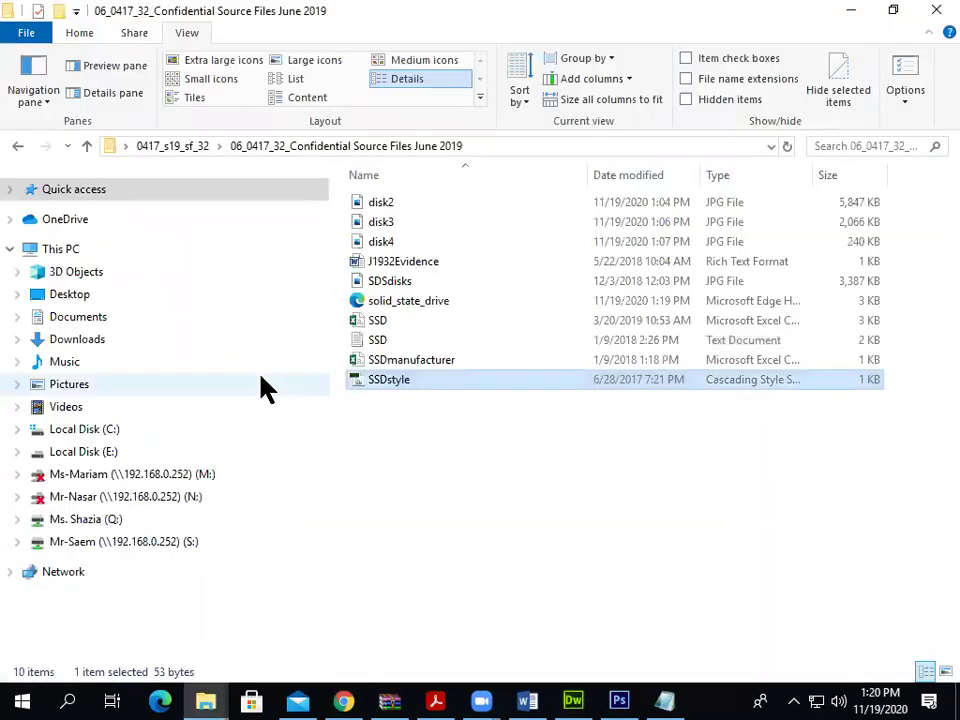
Compare the heading font specification in question 13 of the paper with the h1,h2,h3 rule of SSDstyle.css in Dreamweaver
click(440, 700)
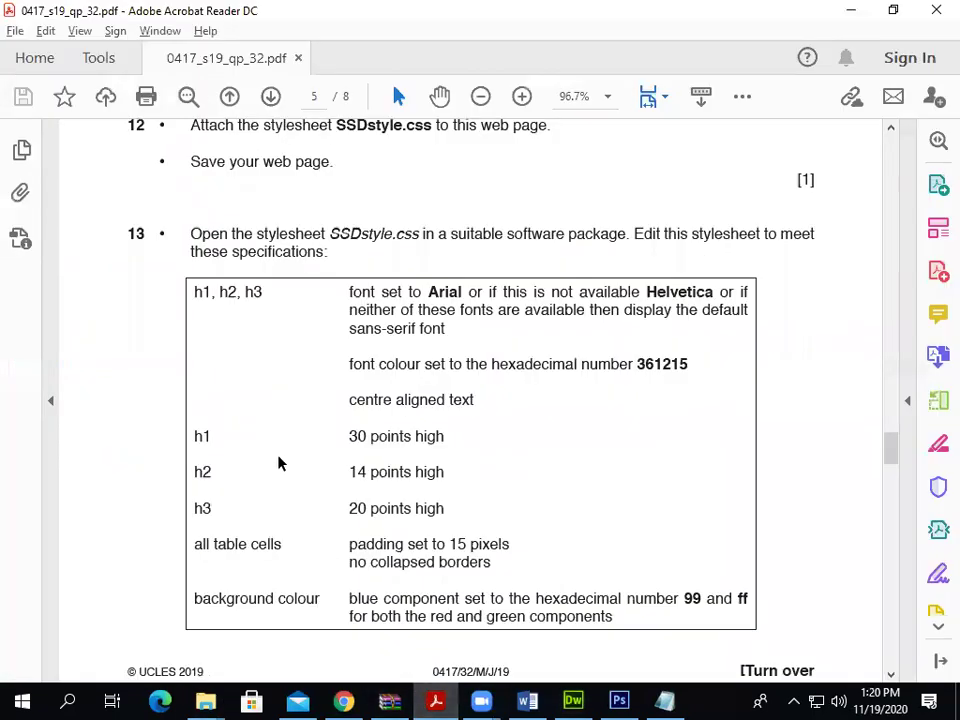
key(alt+Tab)
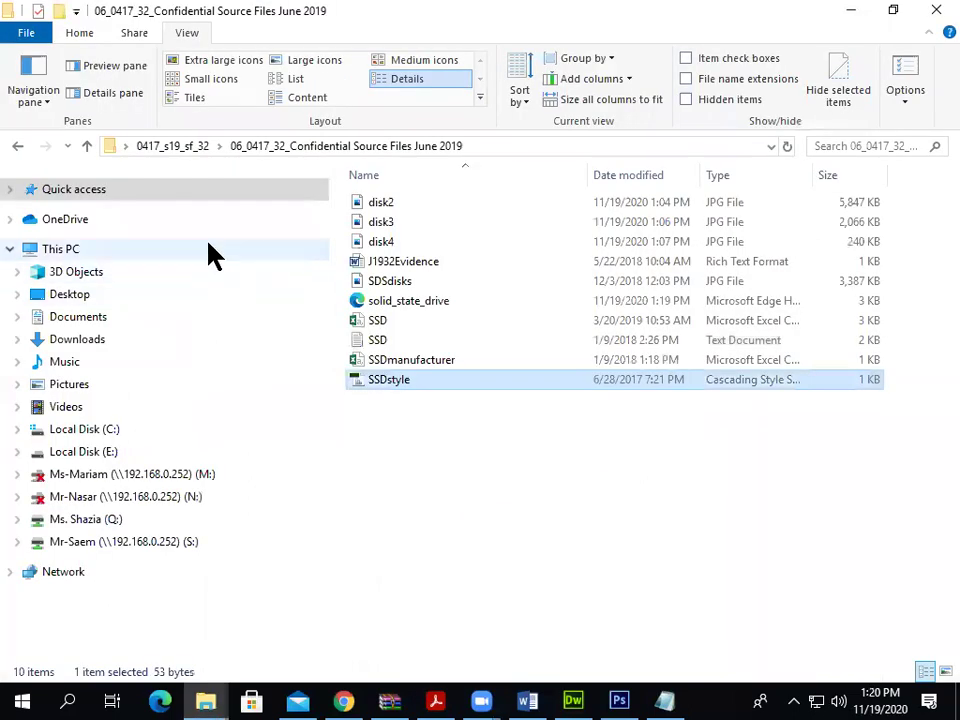
key(alt+Tab)
click(573, 700)
click(250, 90)
key(alt+Tab)
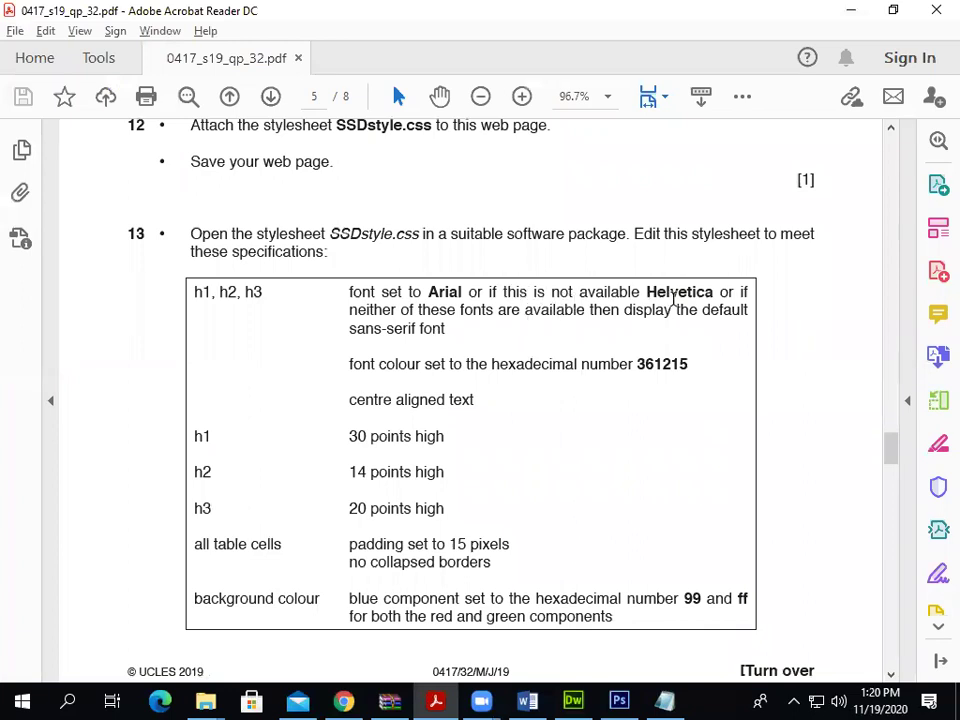
key(alt+Tab)
key(alt+Tab)
key(alt+Tab)
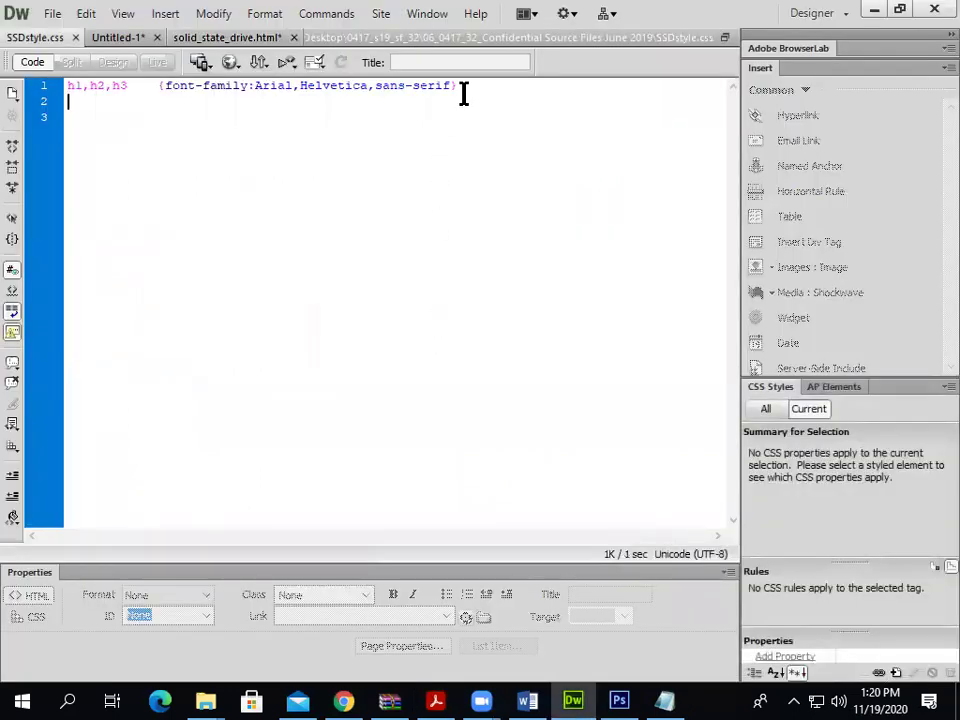
Split the h1,h2,h3 rule over separate lines, with the font-family declaration and closing brace each on their own line
click(232, 90)
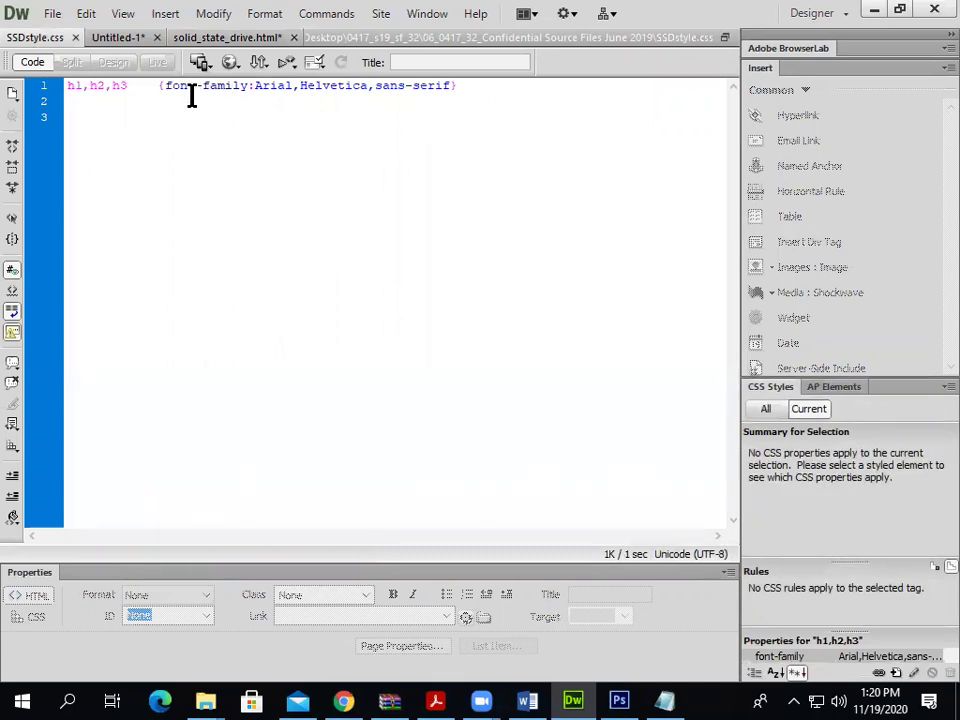
key(Return)
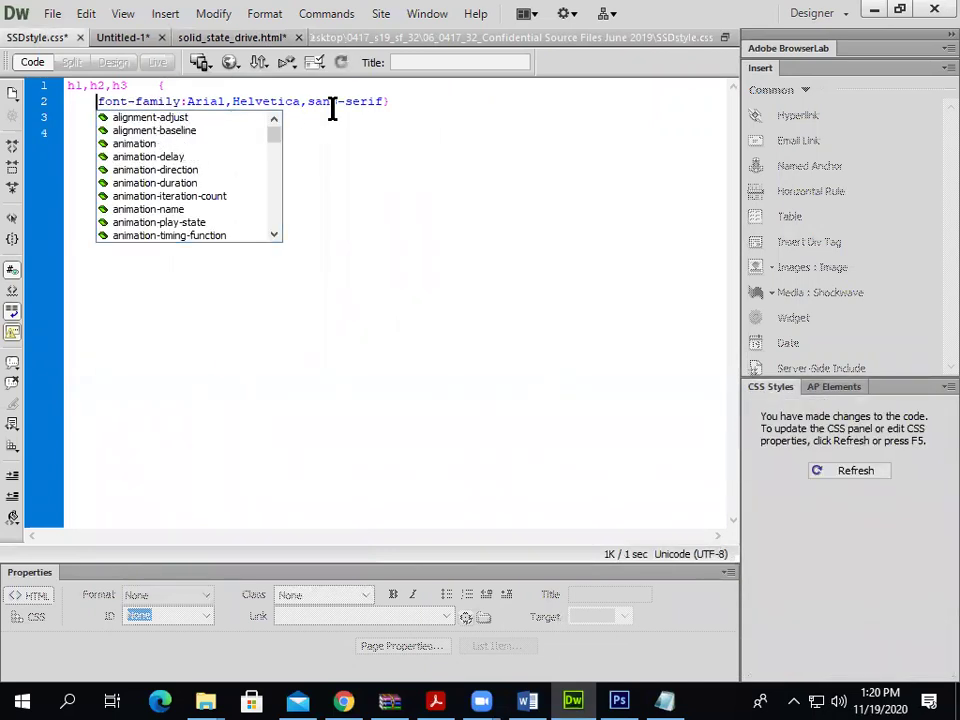
click(377, 103)
key(Return)
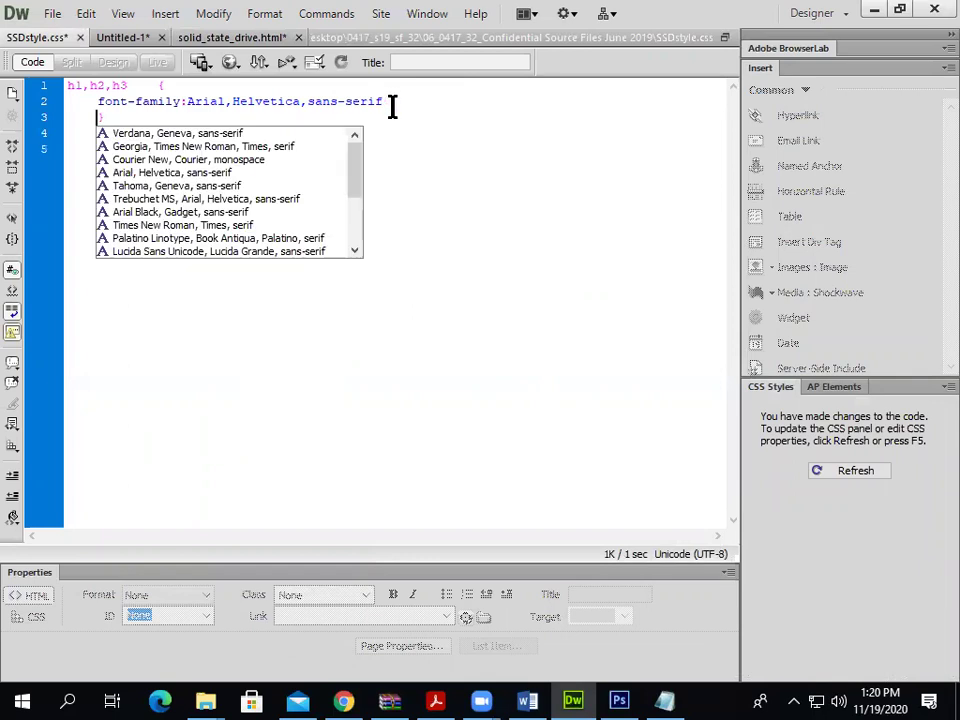
text(})
key(Return)
Look up the font colour in the question paper and set the h1,h2,h3 rule's colour to #361215 in its CSS rule definition
key(alt+Tab)
scroll(388, 335, down, 1)
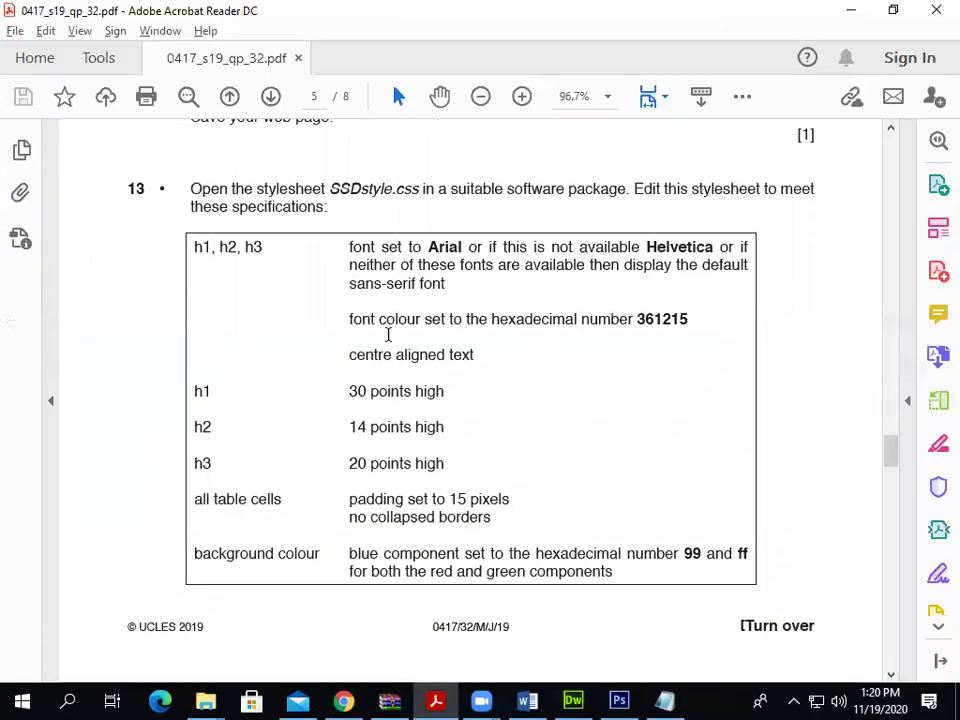
drag(688, 318, 637, 319)
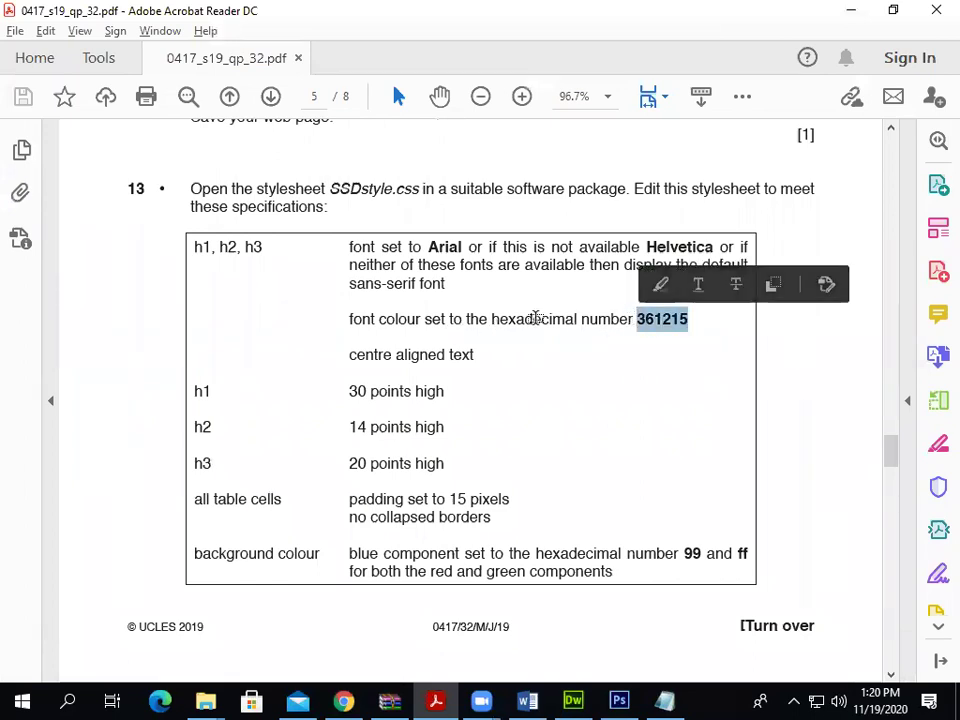
key(alt+Tab)
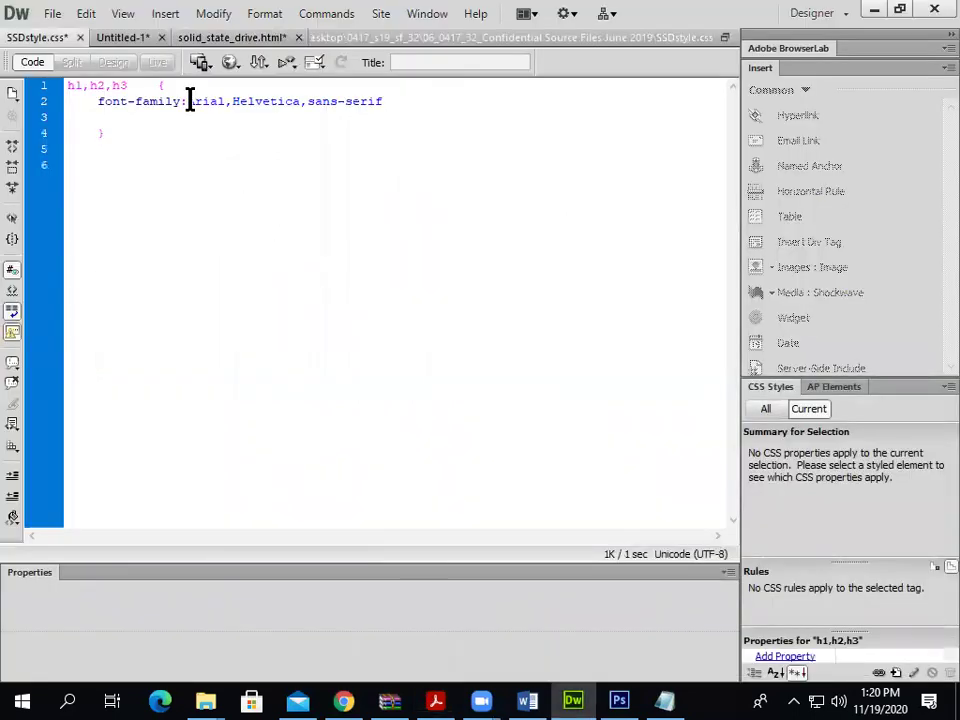
click(913, 672)
drag(466, 177, 496, 108)
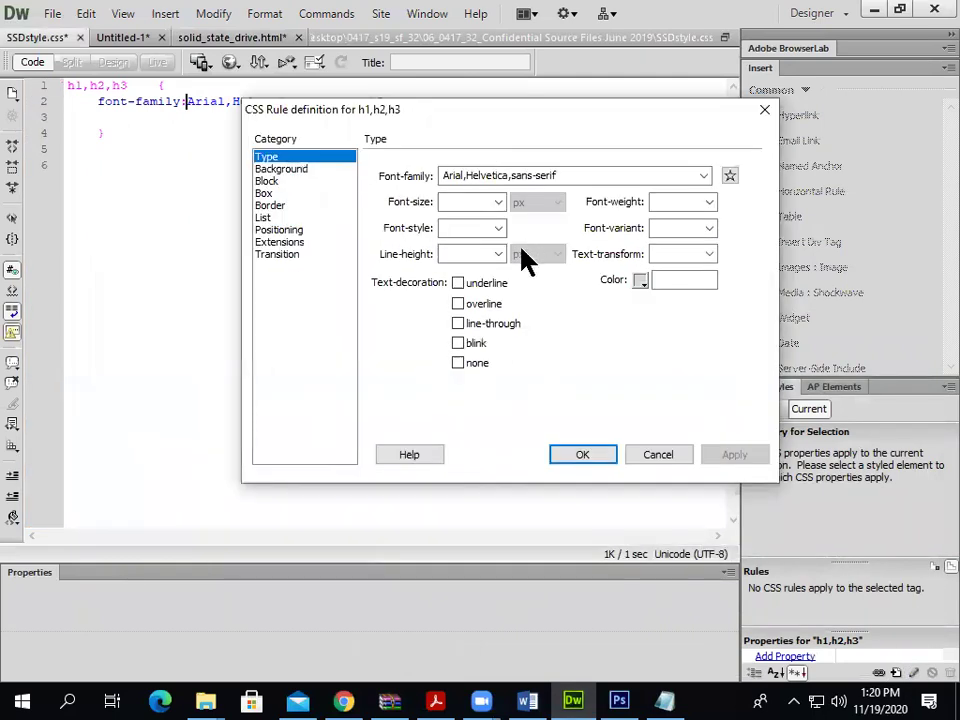
click(681, 280)
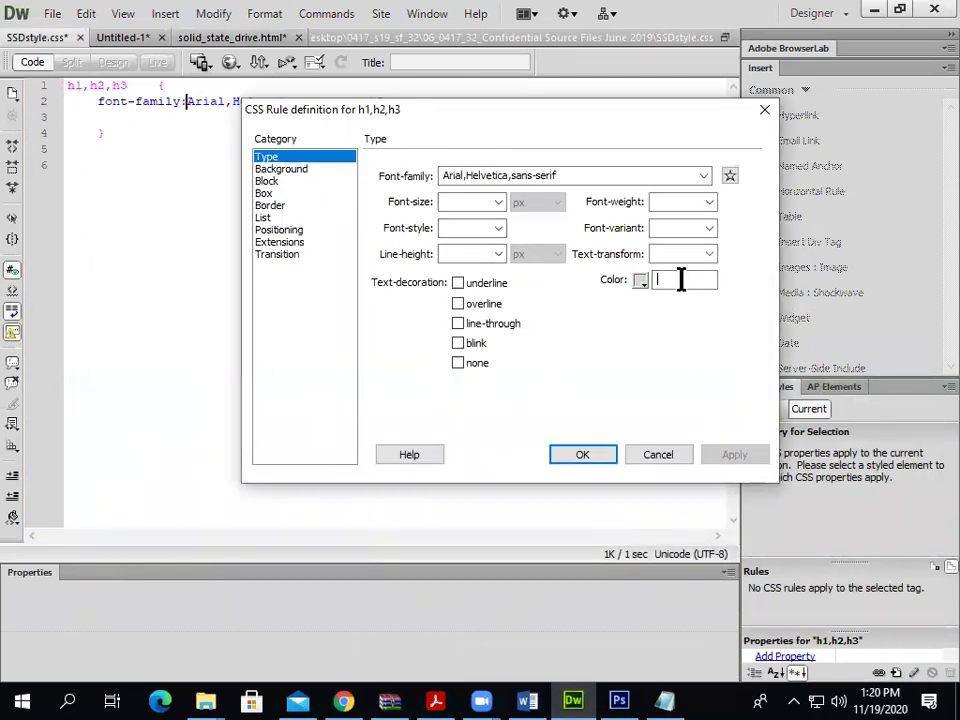
text(361215)
key(Tab)
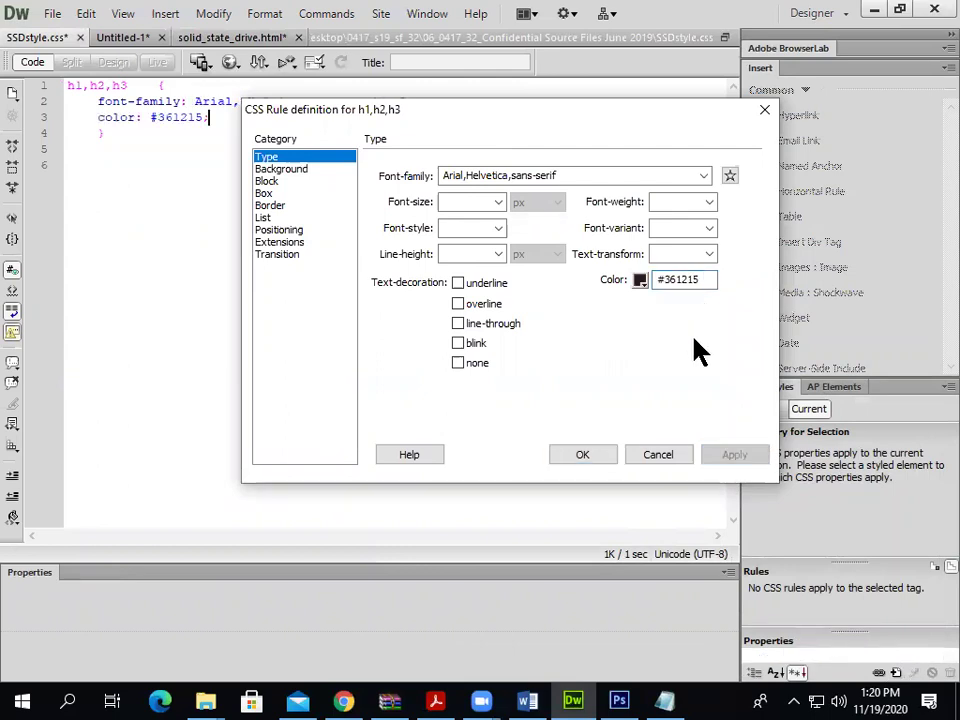
key(alt+Tab)
key(alt+Tab)
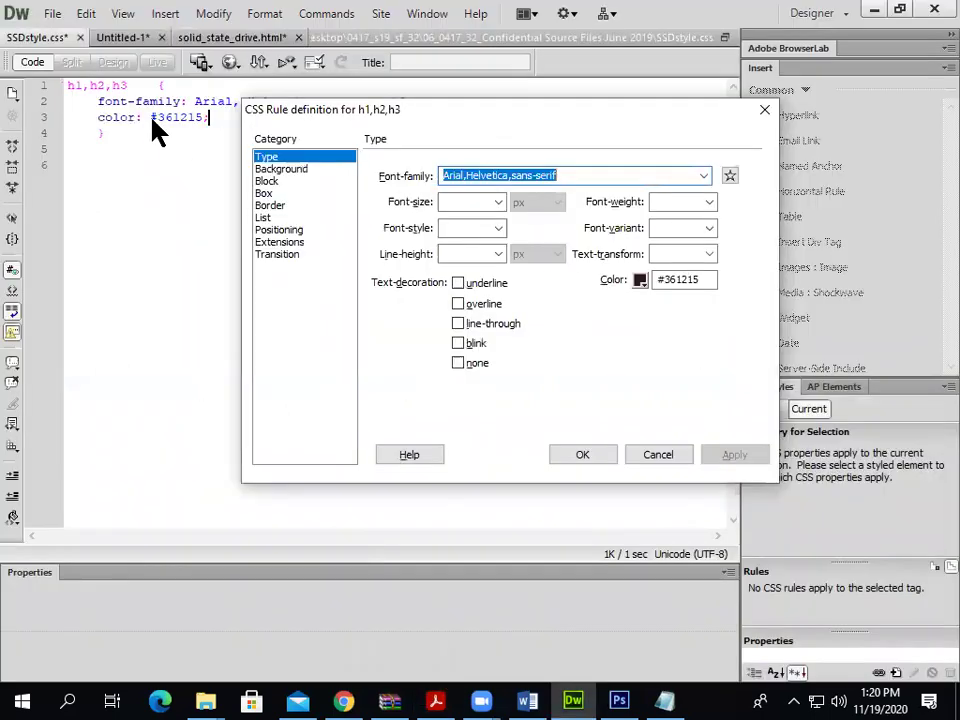
Set the text alignment of the h1,h2,h3 rule to center as the paper specifies, and close the rule definition
key(alt+Tab)
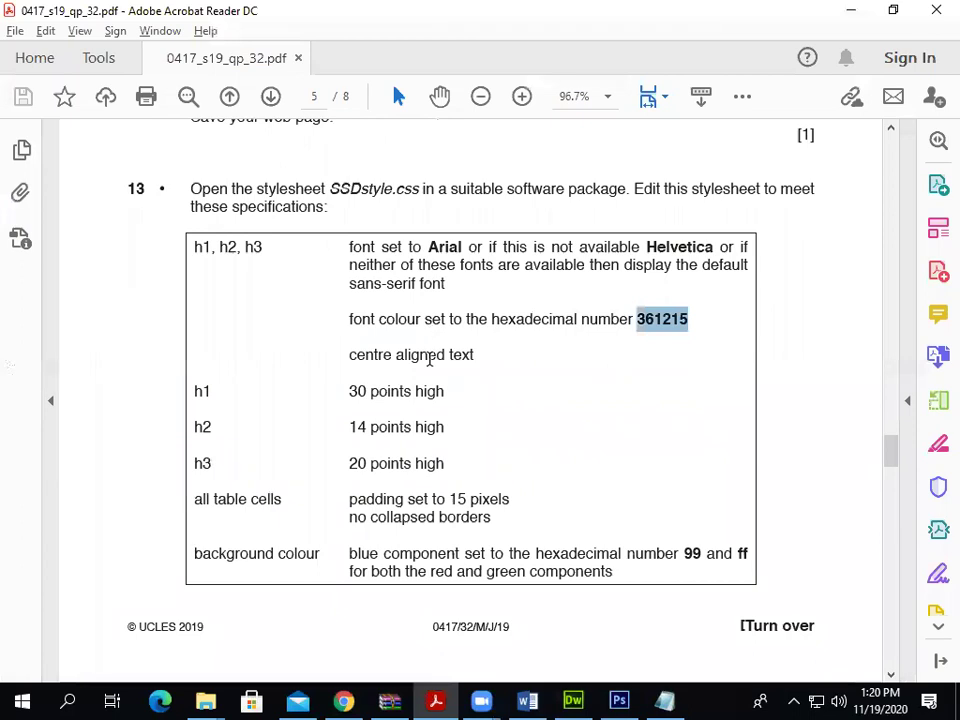
key(alt+Tab)
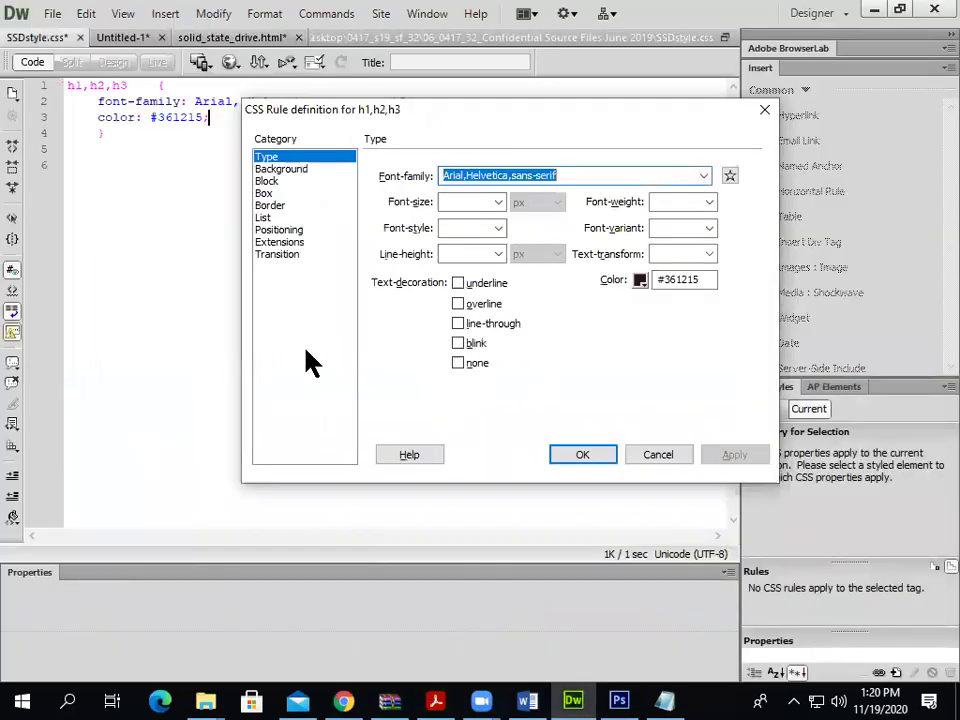
click(272, 181)
click(549, 254)
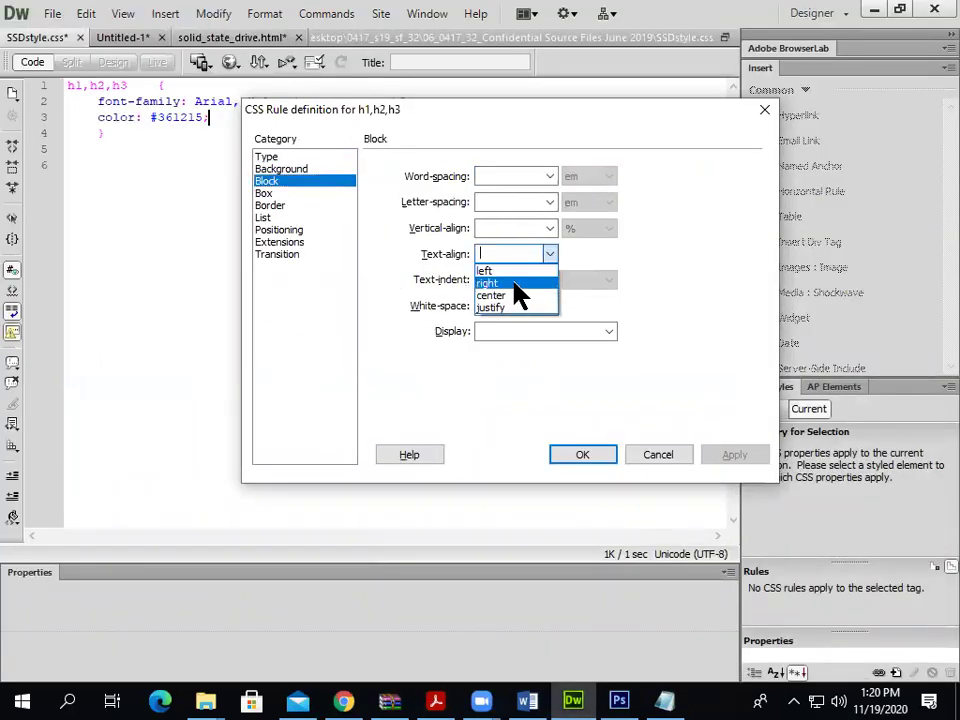
click(515, 295)
click(716, 456)
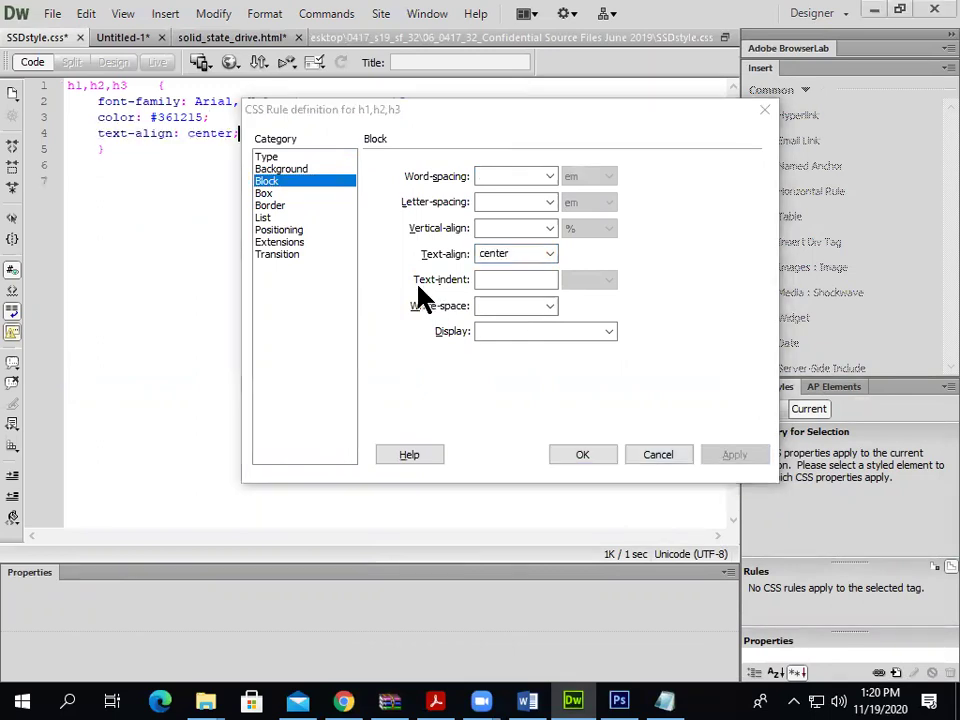
key(alt+Tab)
scroll(327, 355, down, 1)
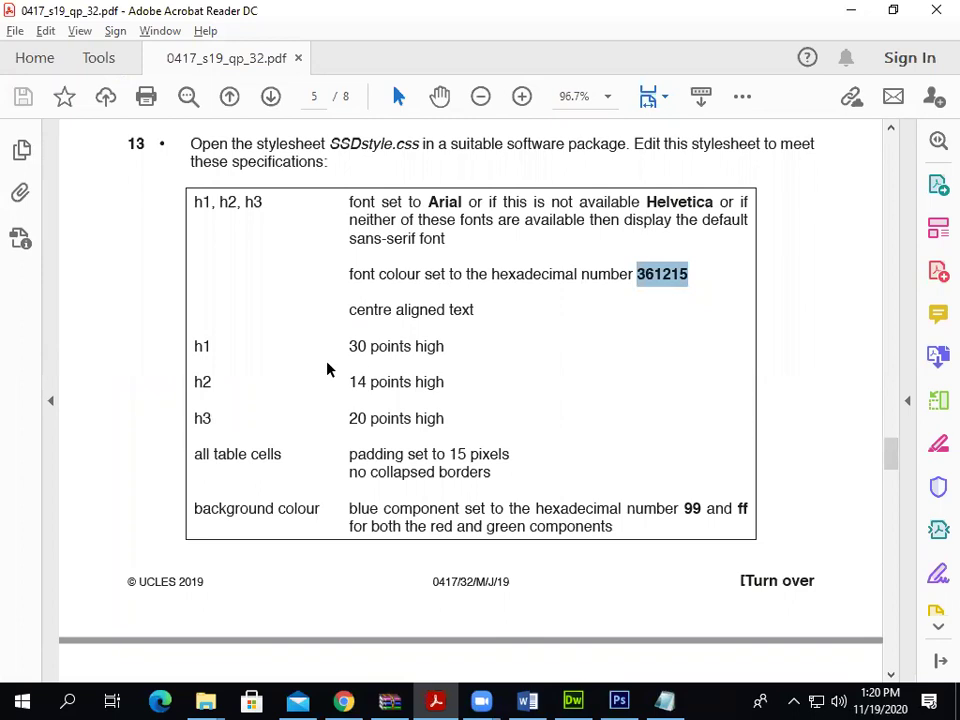
click(386, 361)
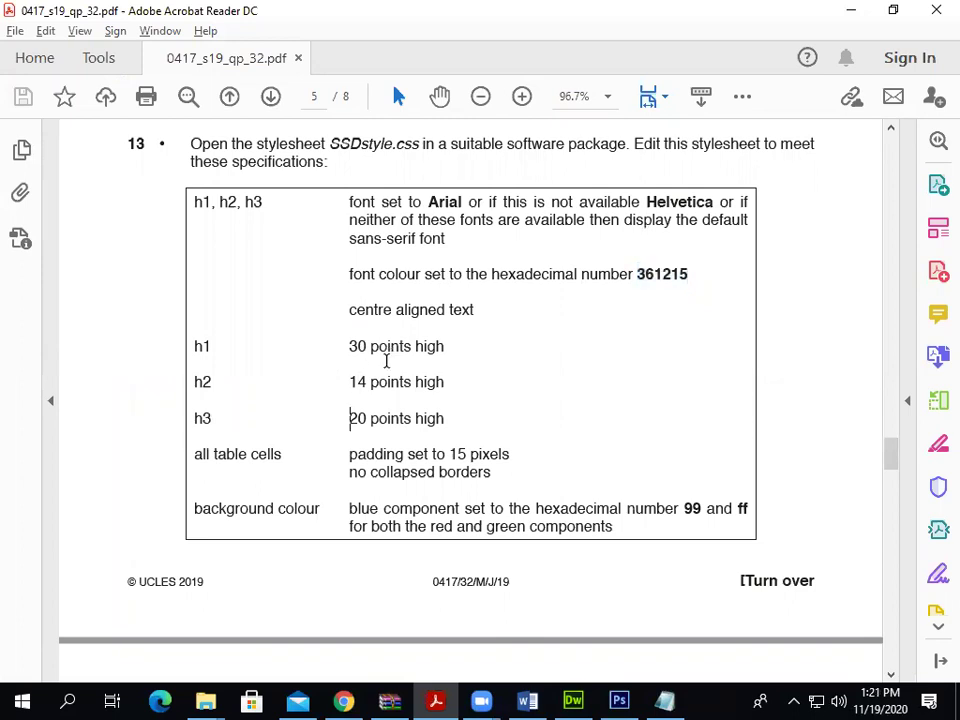
key(alt+Tab)
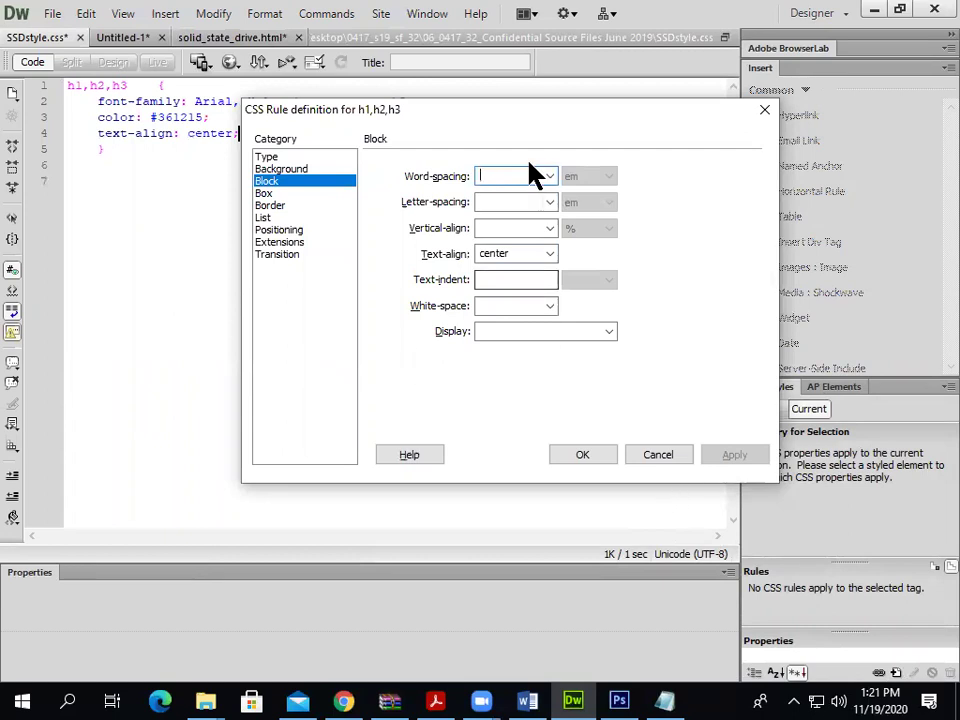
drag(551, 114, 546, 144)
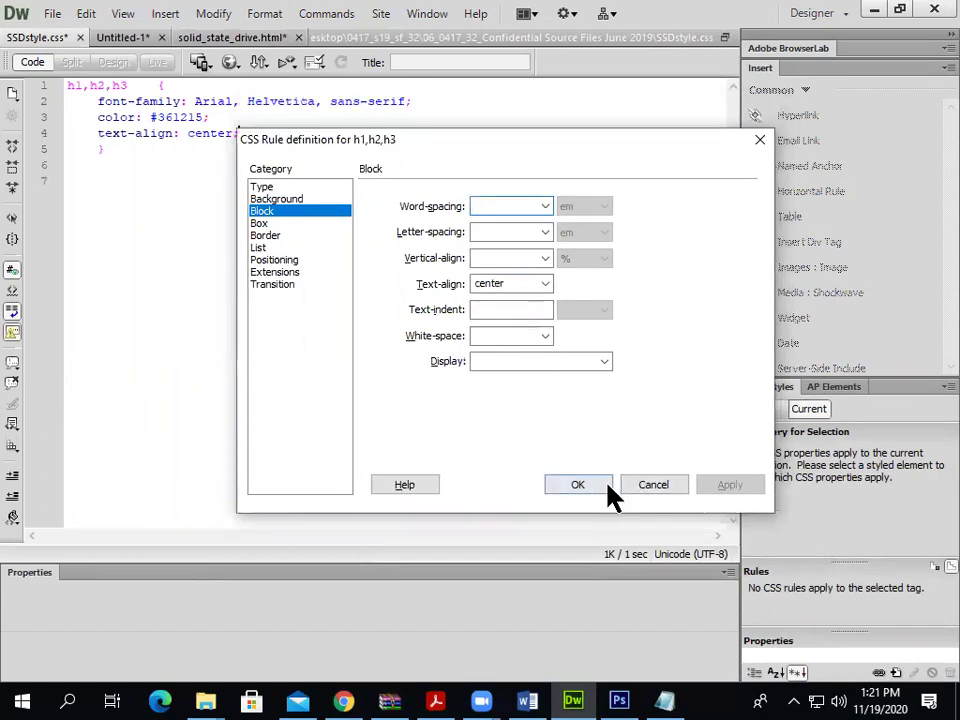
click(607, 482)
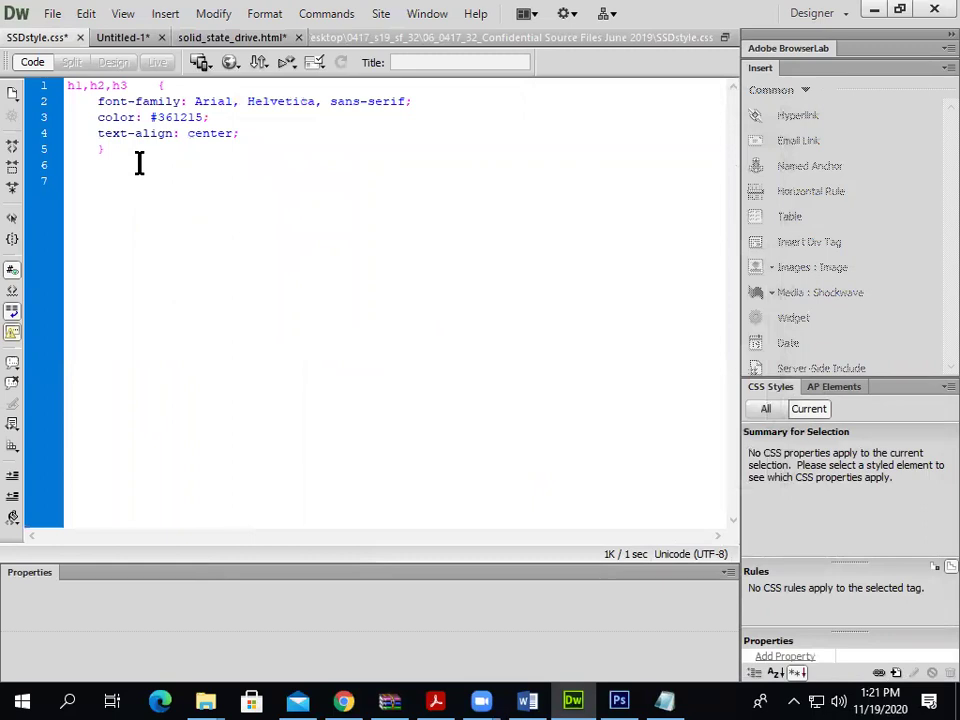
Remove h2 and h3 from the combined selector so the rule is for h1 only
drag(125, 87, 58, 90)
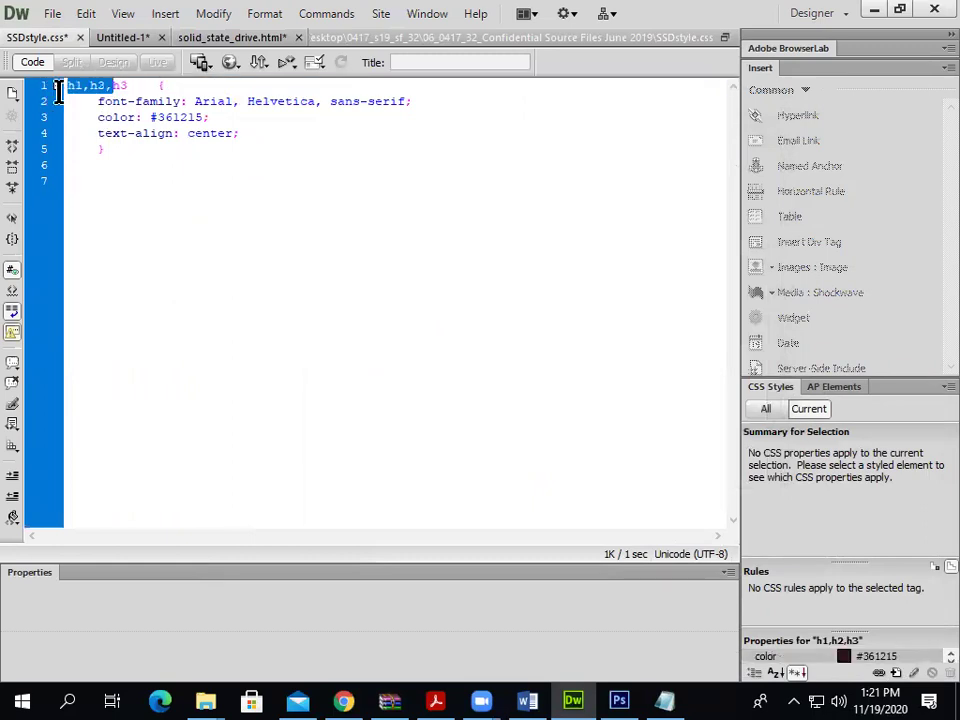
drag(127, 86, 88, 88)
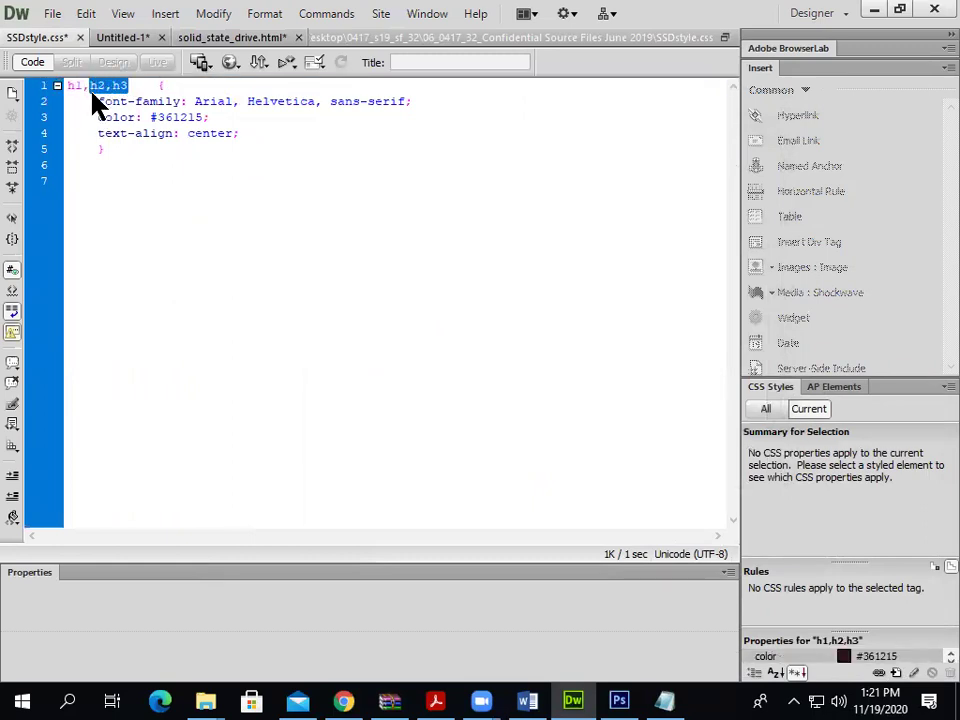
key(BackSpace)
key(BackSpace)
click(126, 168)
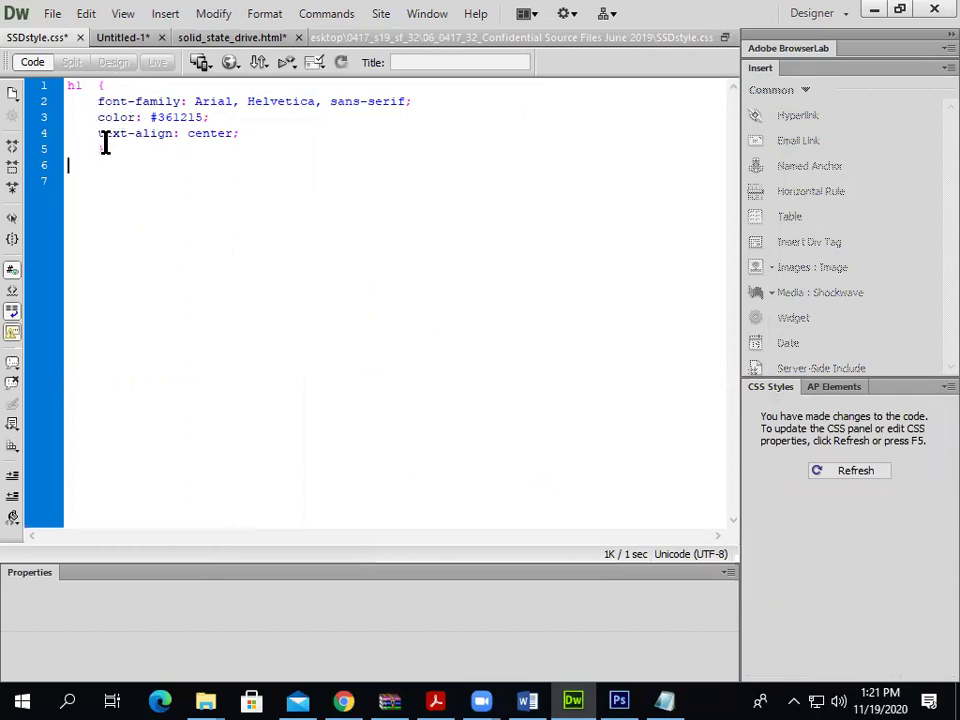
Copy the complete h1 rule twice below itself and rename the copies' selectors to h2 and h3
drag(124, 159, 21, 87)
key(ctrl+c)
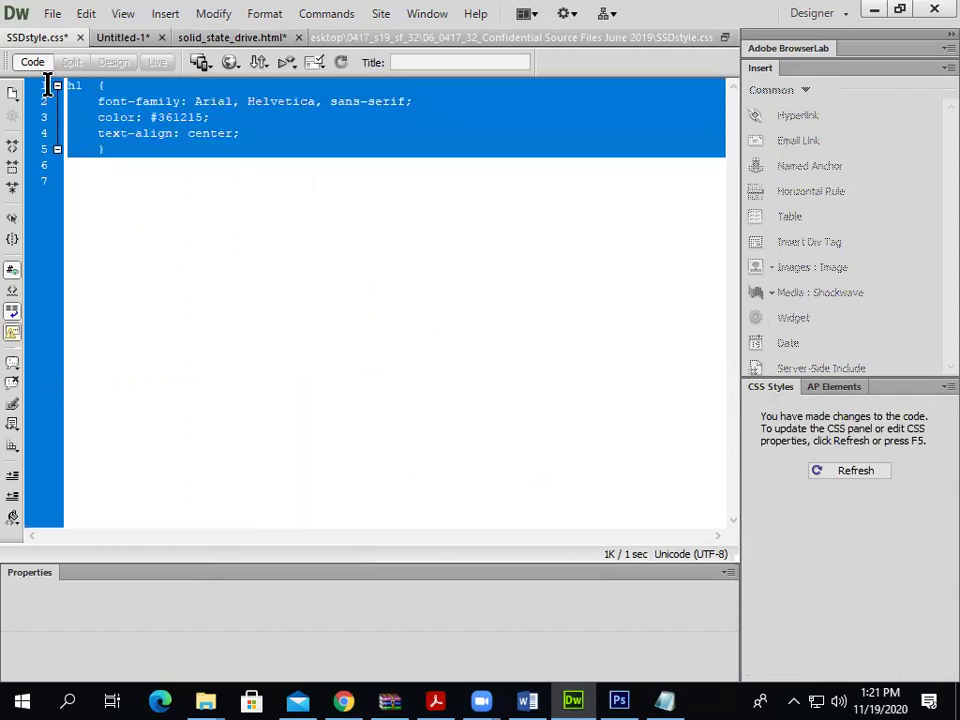
click(116, 183)
key(ctrl+v)
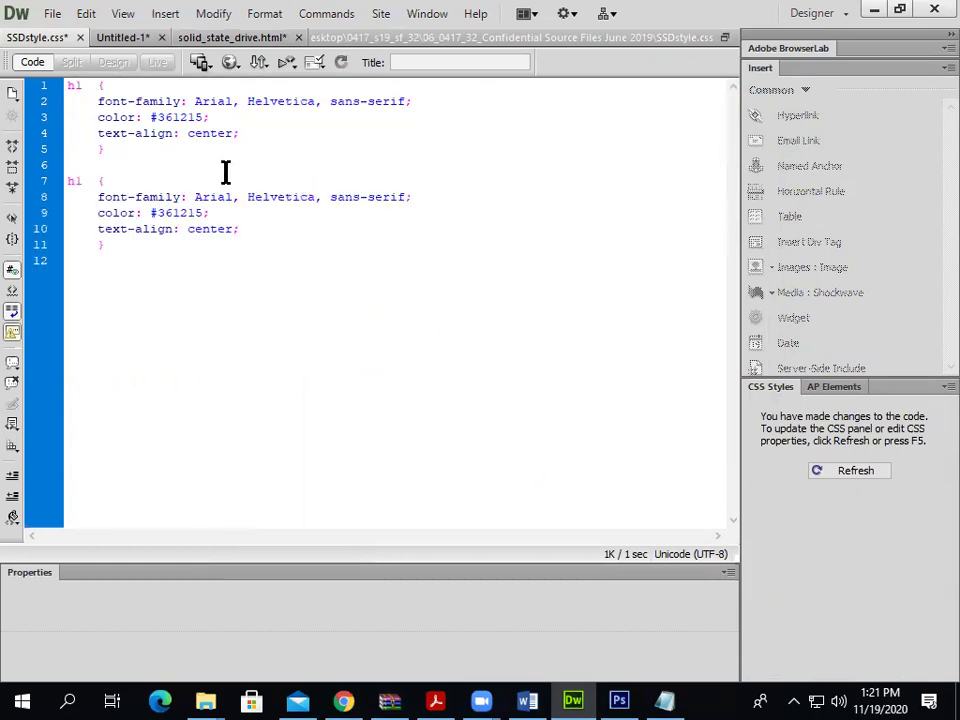
key(ctrl+v)
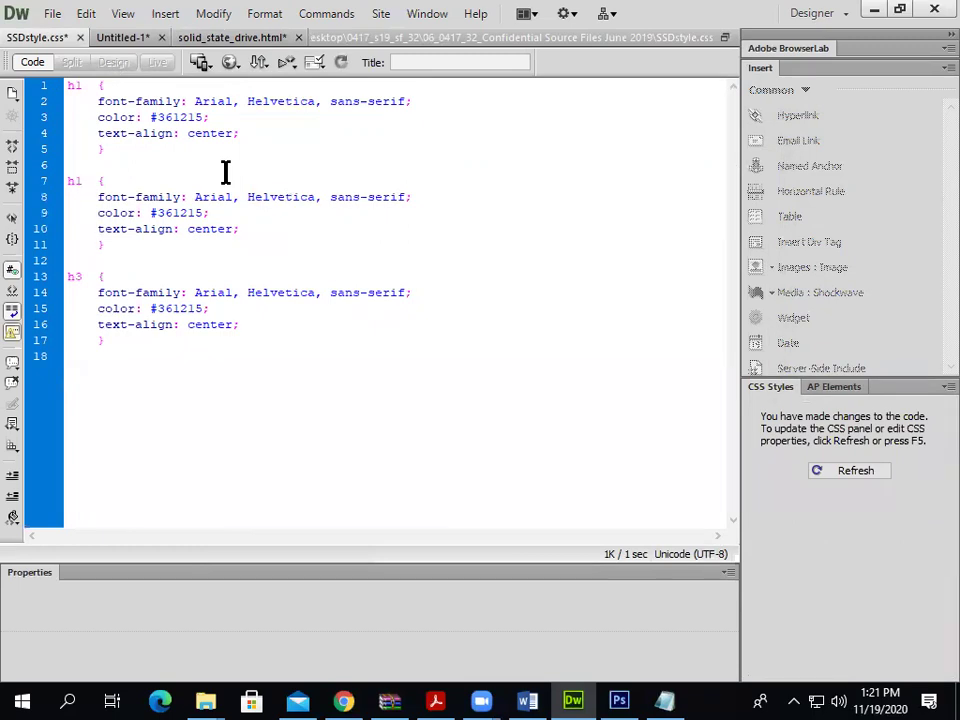
Review the question paper's shared font, colour and alignment specifications for h1, h2 and h3, then return to the stylesheet
key(alt+Tab)
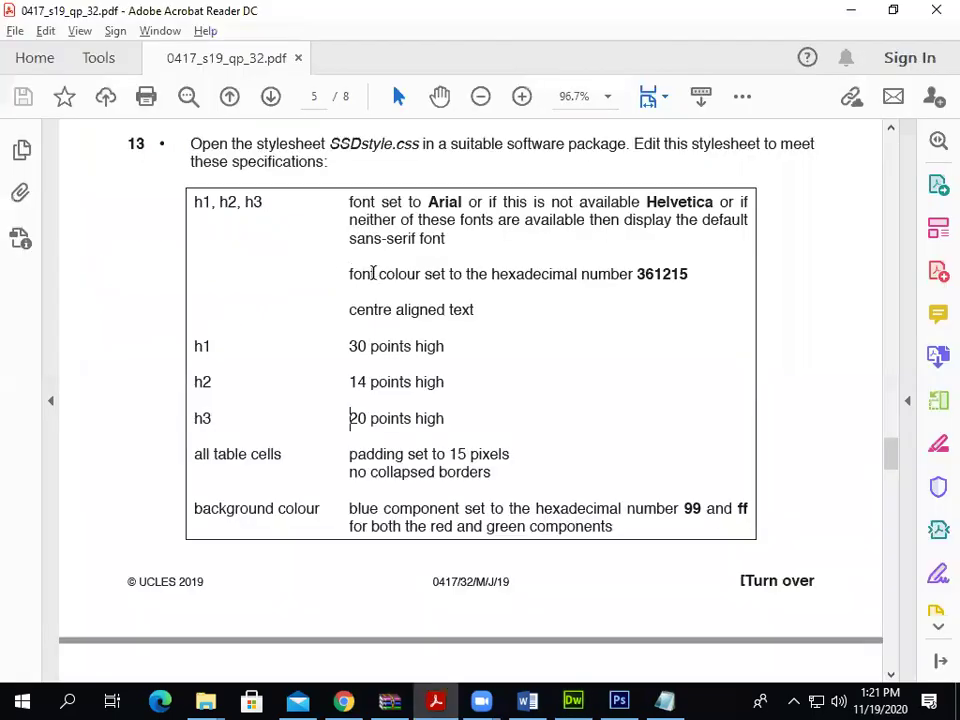
drag(193, 201, 241, 202)
click(426, 276)
drag(482, 343, 350, 219)
click(313, 333)
key(alt+Tab)
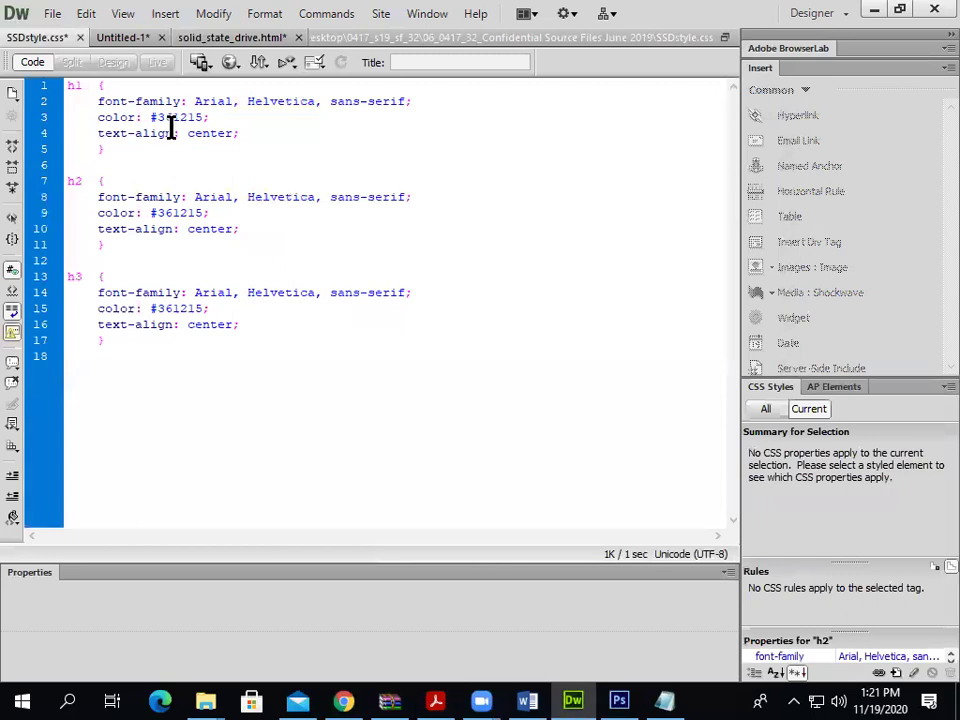
Set the font size of the h1 rule to 30 px in its CSS rule definition
click(913, 672)
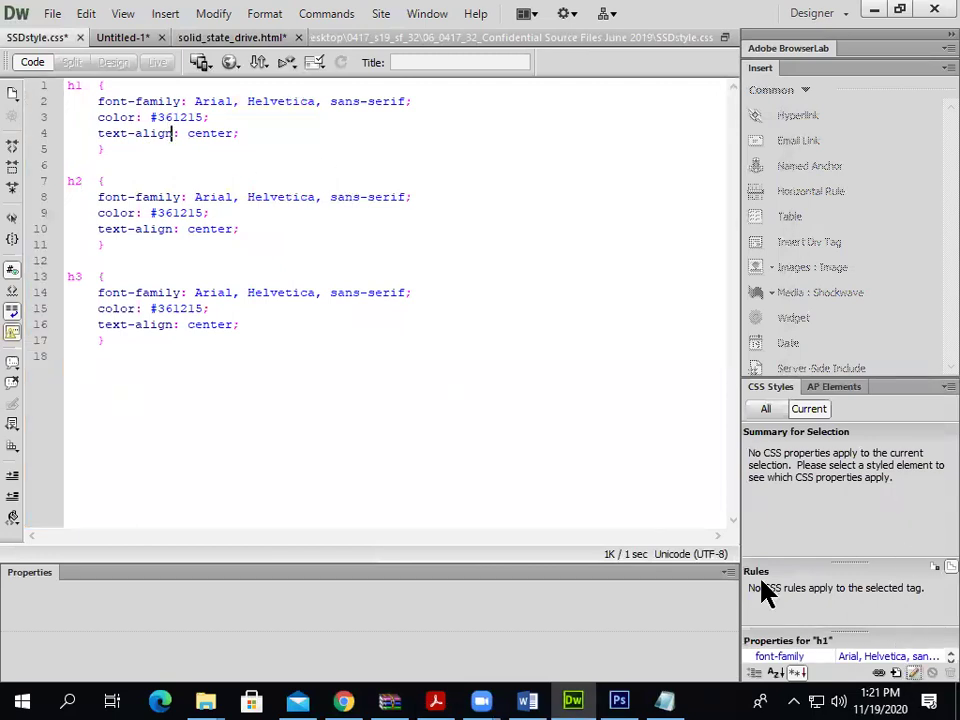
click(469, 270)
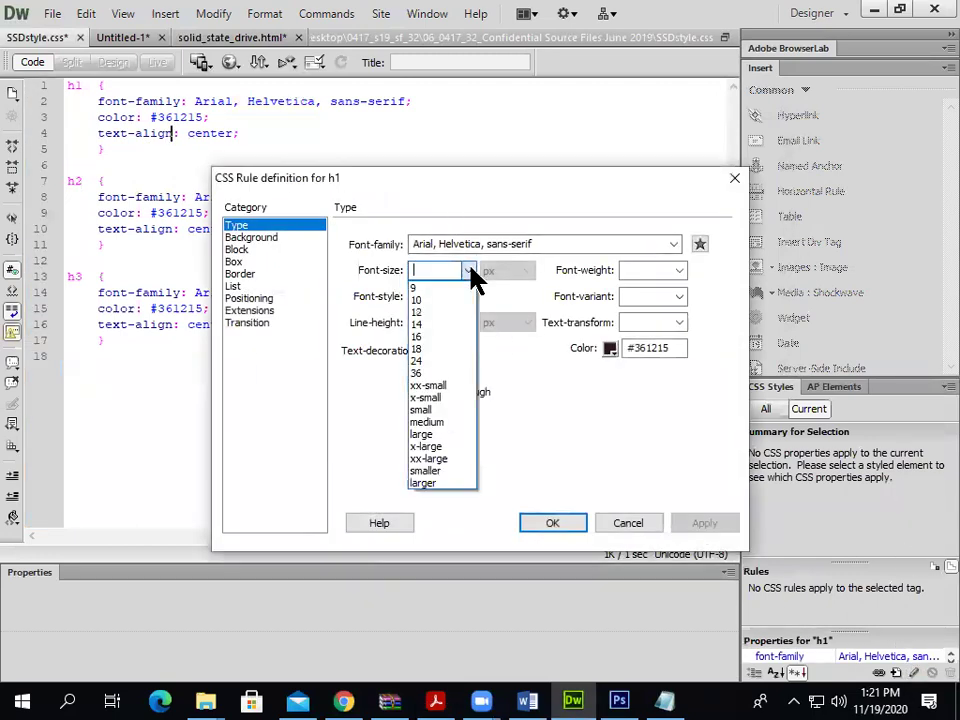
click(430, 272)
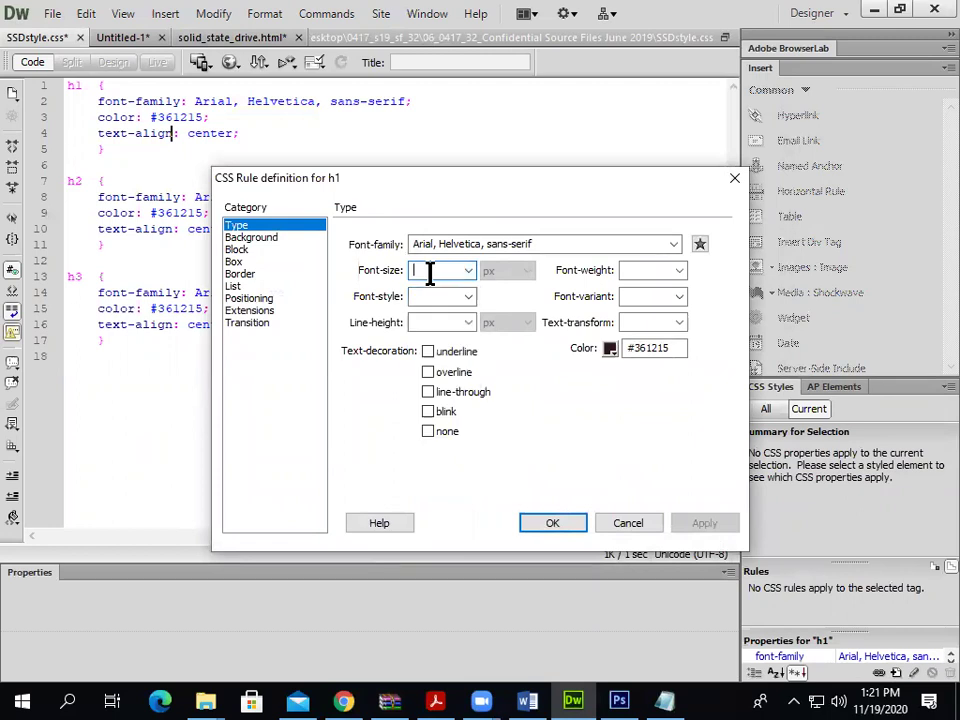
text(30)
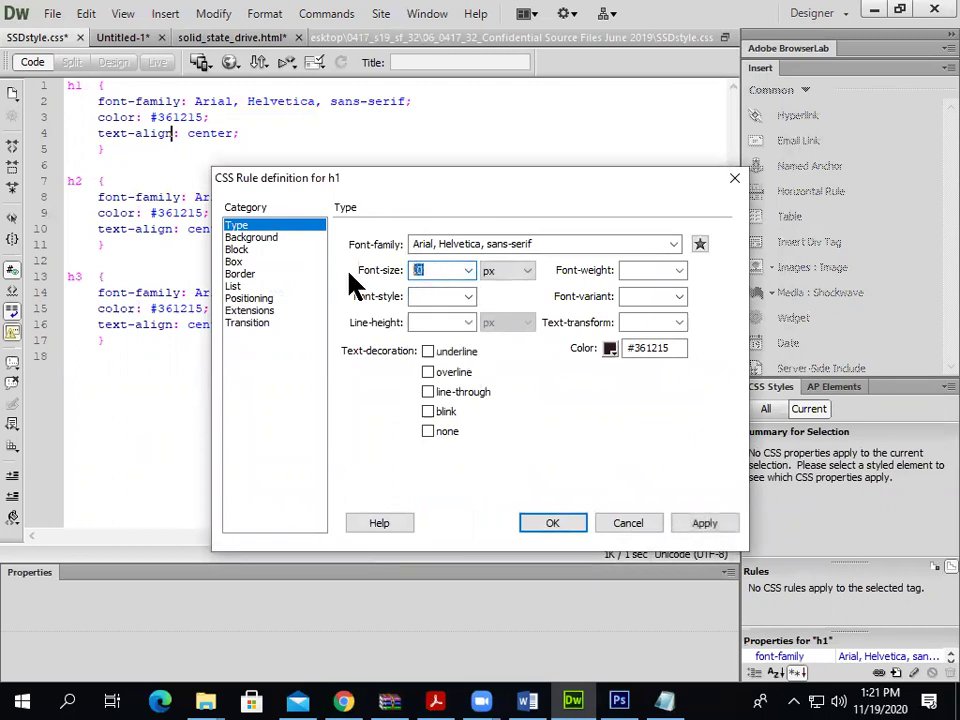
click(696, 522)
click(548, 524)
Set the font size of the h2 rule to 14 px in its CSS rule definition
click(150, 245)
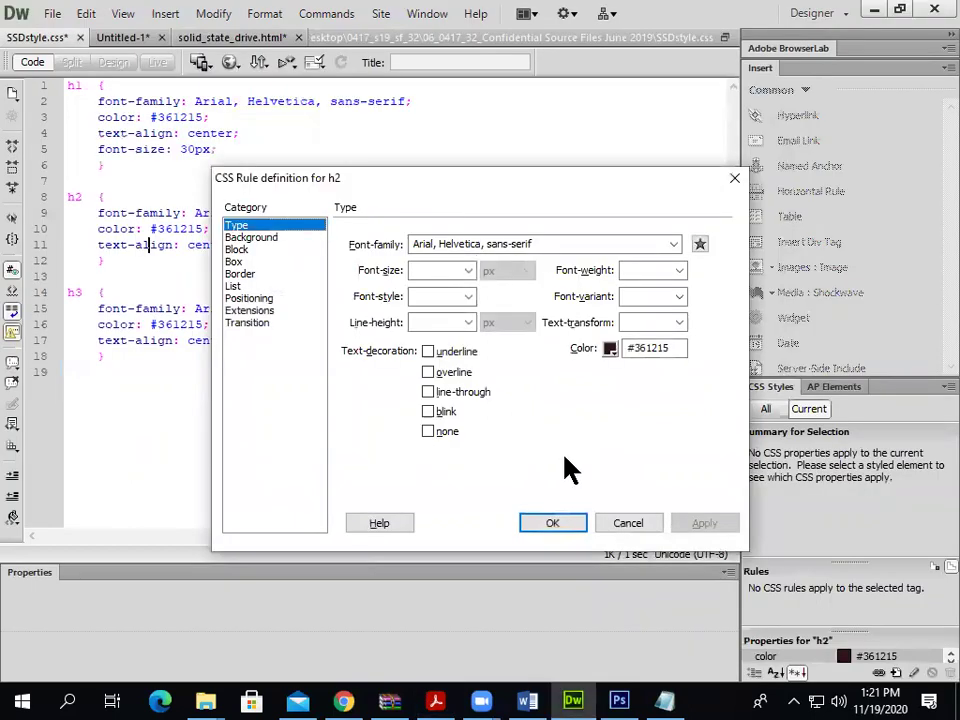
click(466, 271)
click(452, 321)
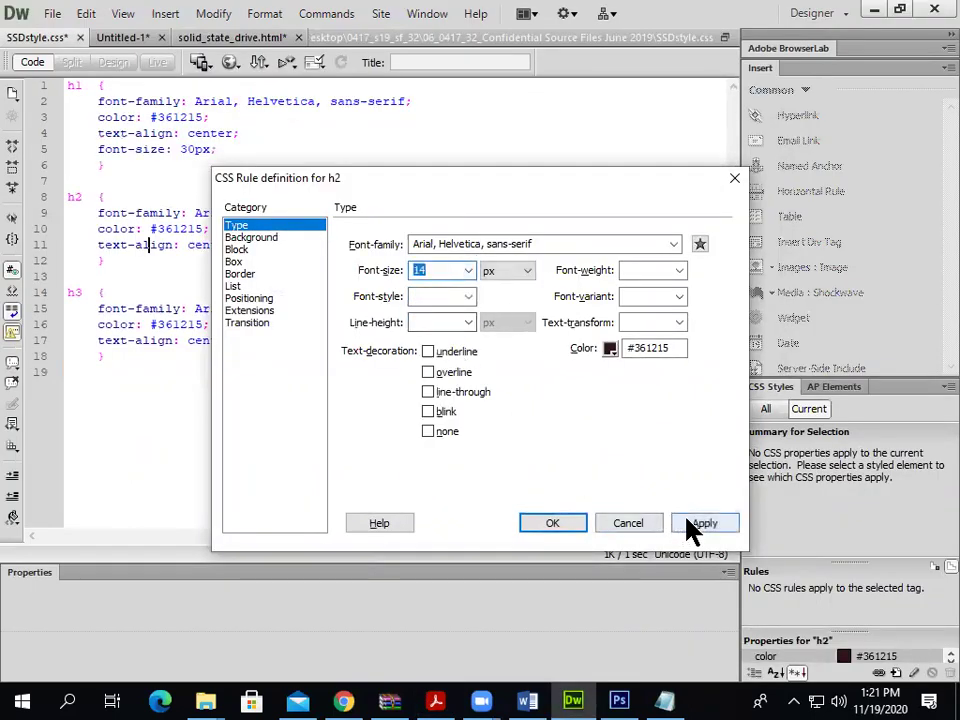
click(692, 521)
click(562, 522)
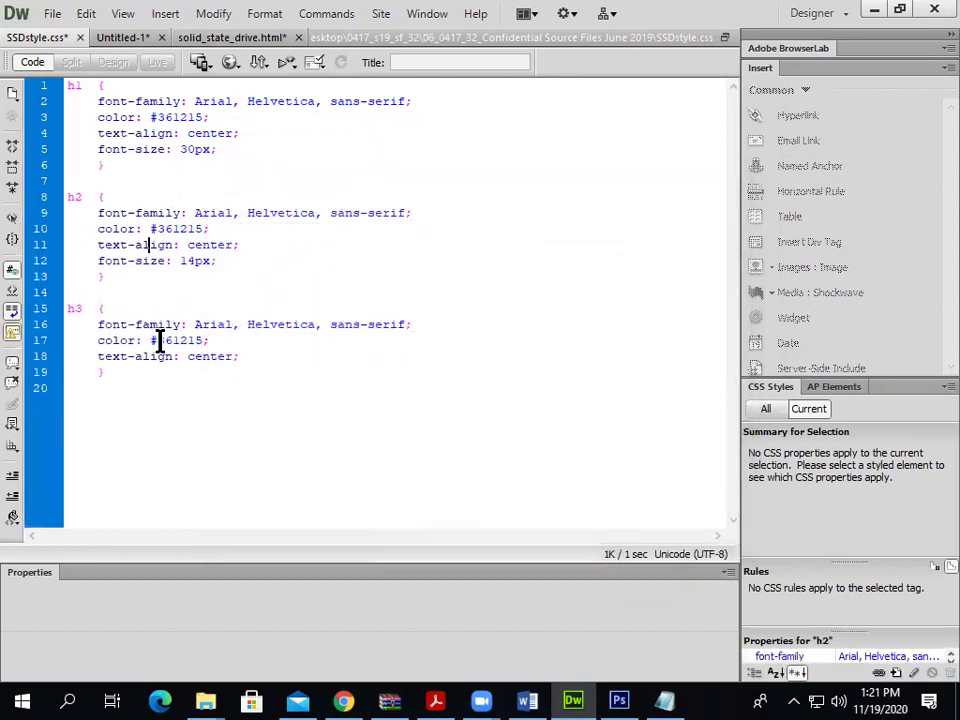
Set the font size of the h3 rule to 20 px in its CSS rule definition
click(913, 672)
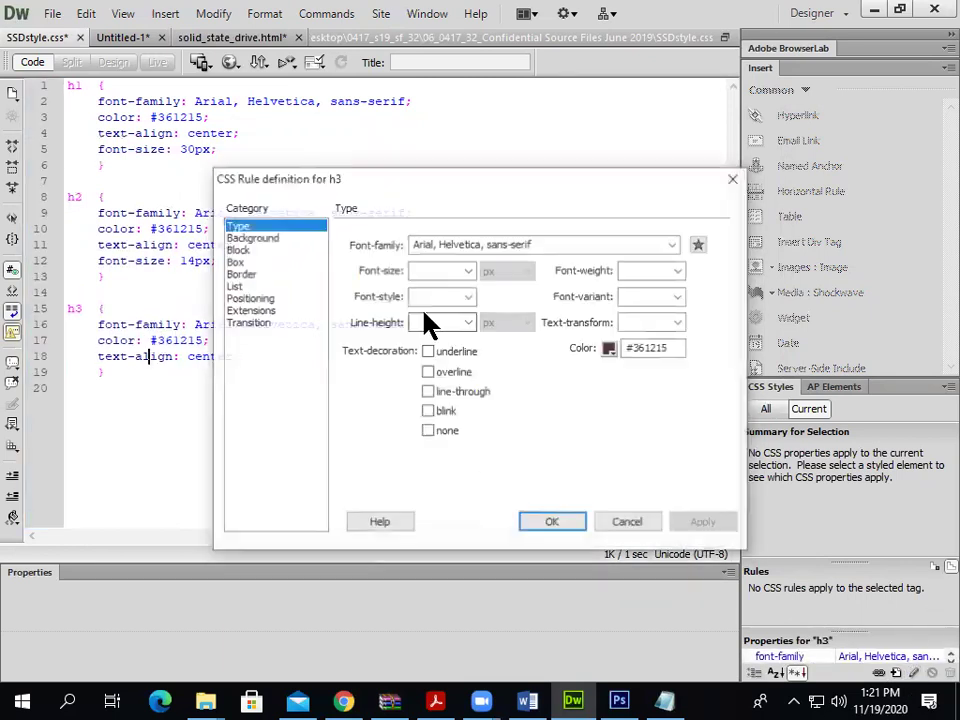
click(438, 270)
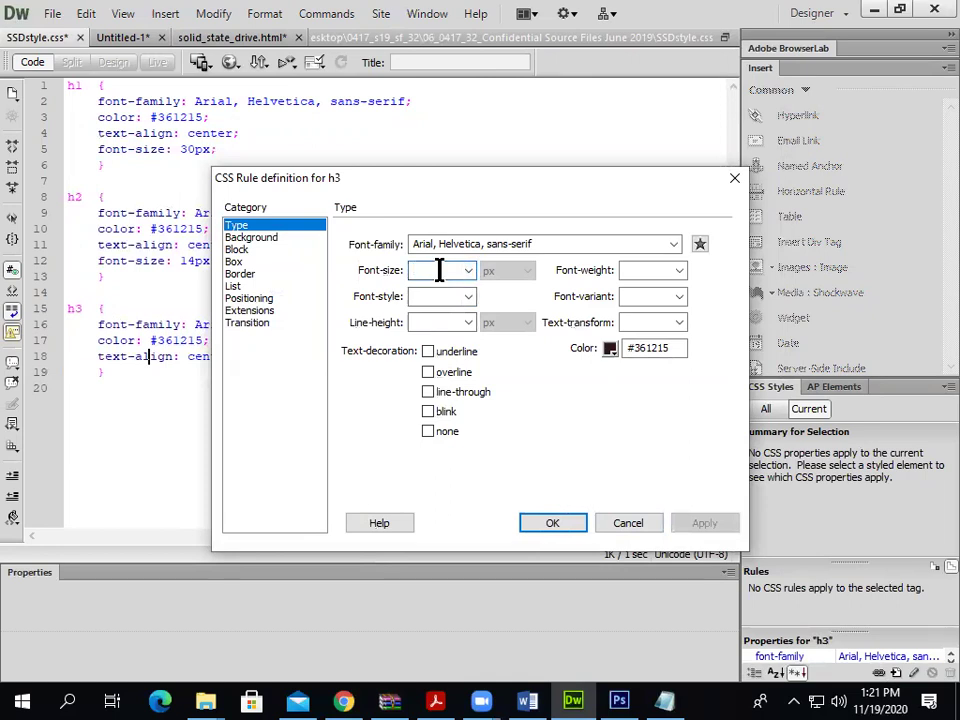
text(20)
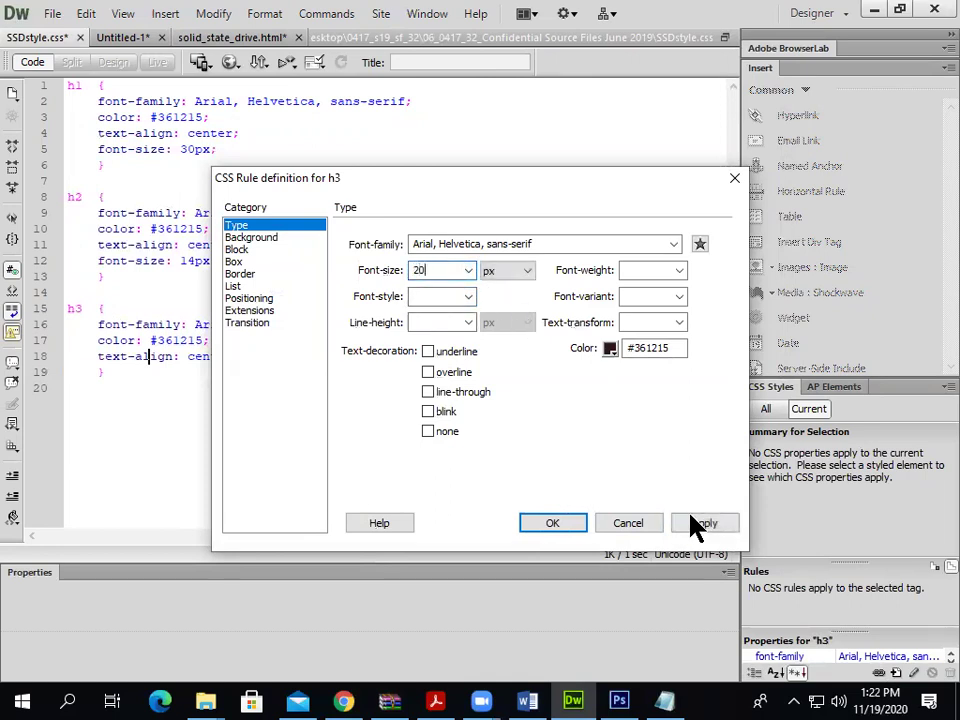
click(700, 523)
click(578, 530)
Check the table cell specification in the question paper and create a new tag rule for table below the h3 rule
key(alt+Tab)
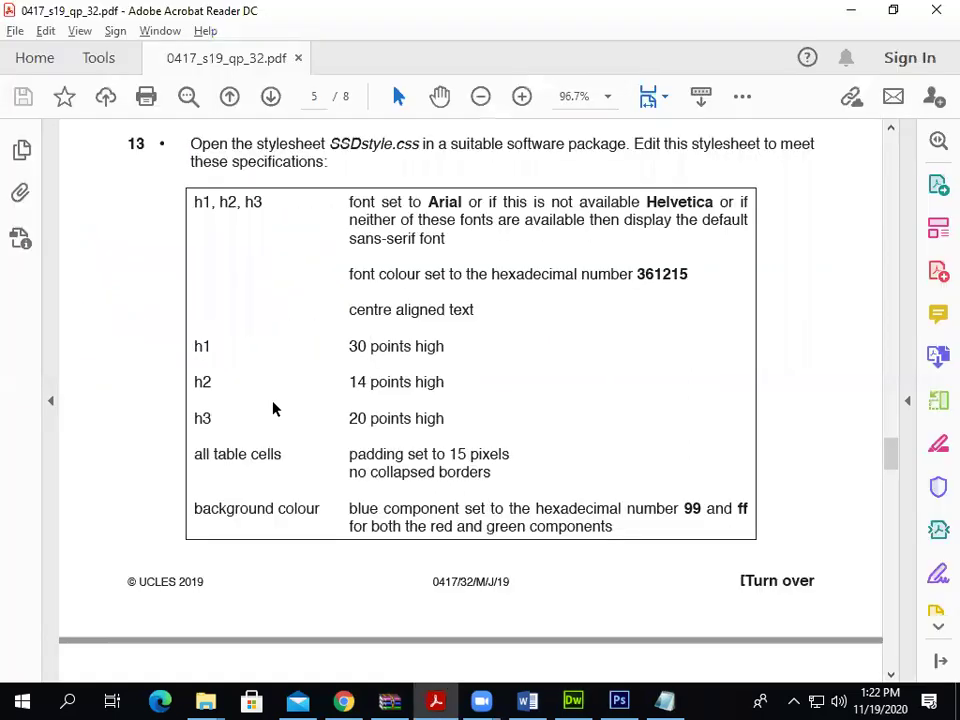
scroll(274, 407, down, 3)
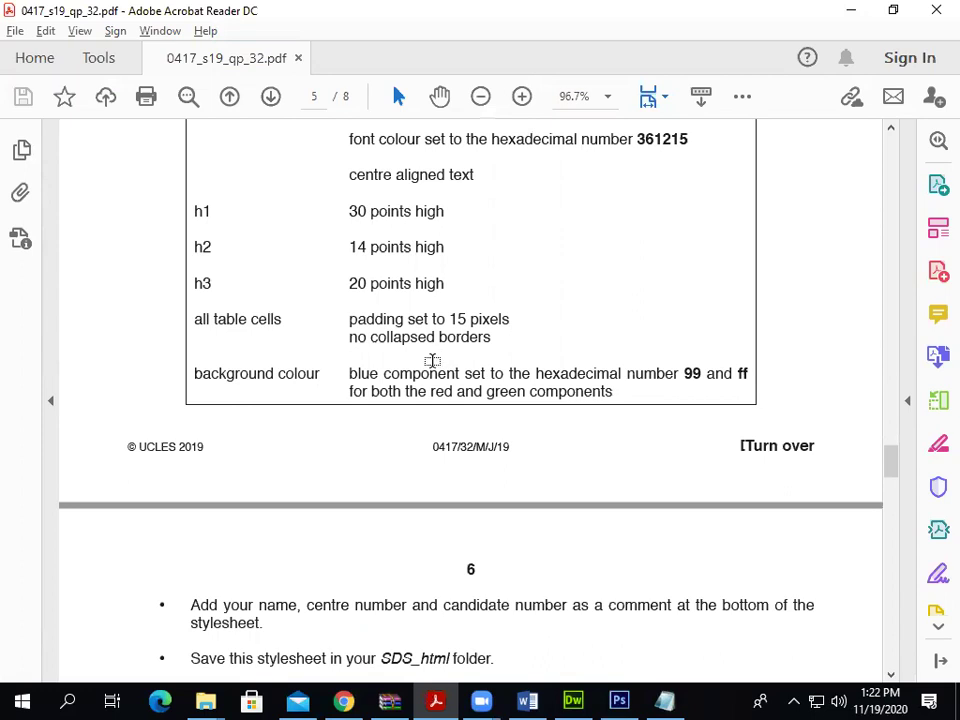
key(alt+Tab)
click(159, 399)
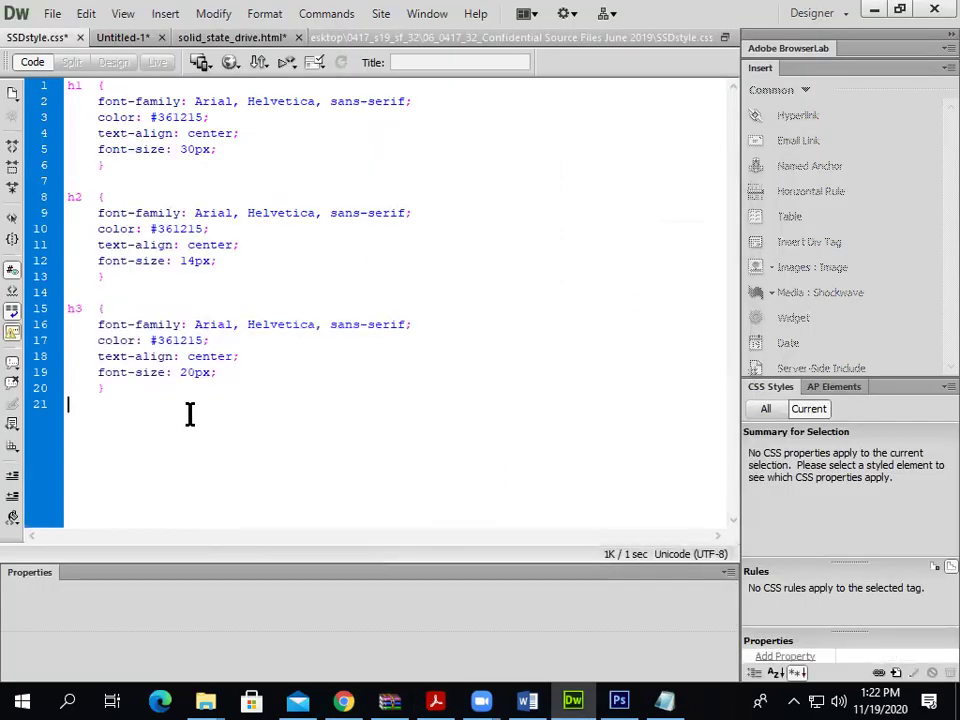
click(895, 677)
click(351, 223)
click(340, 263)
click(612, 304)
drag(615, 413, 600, 596)
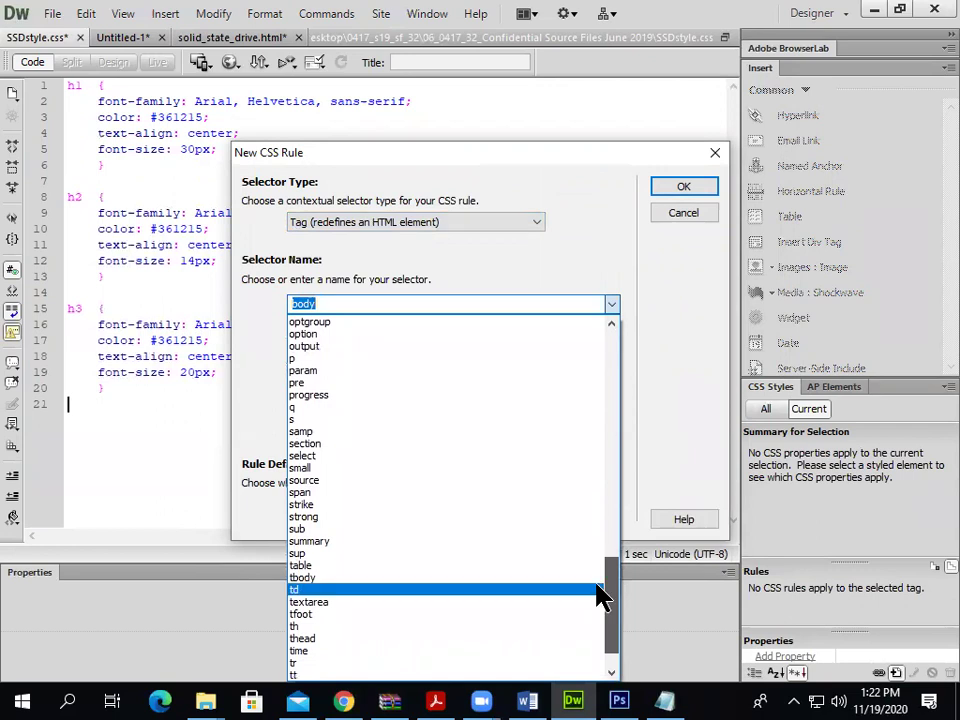
click(525, 566)
click(683, 187)
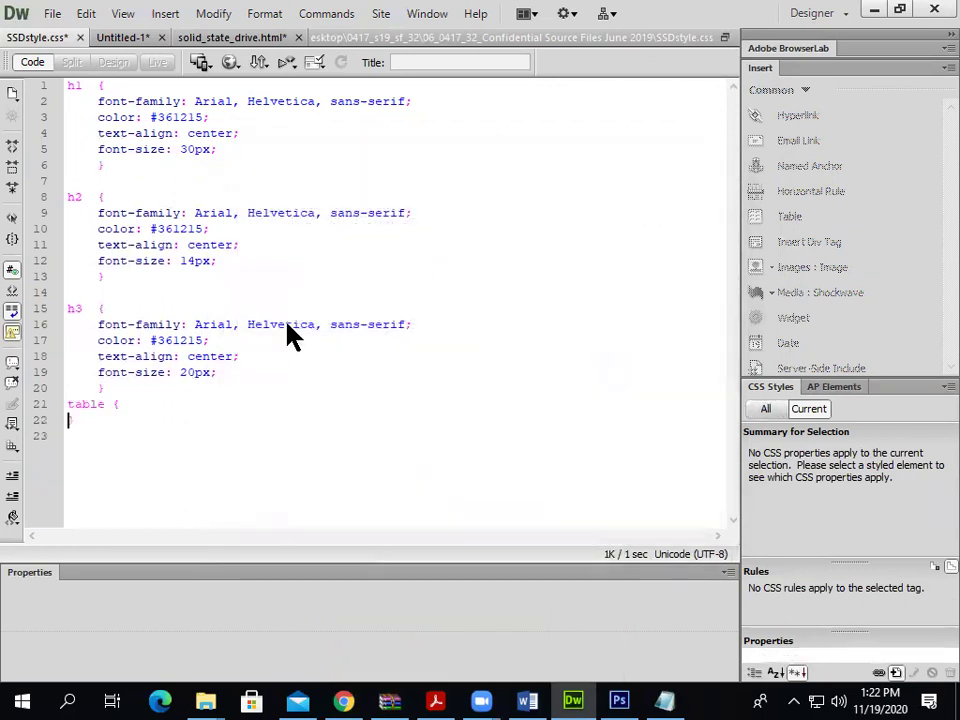
Set the table rule's padding to 15 px on all sides as the paper specifies, and close the rule definition
key(alt+Tab)
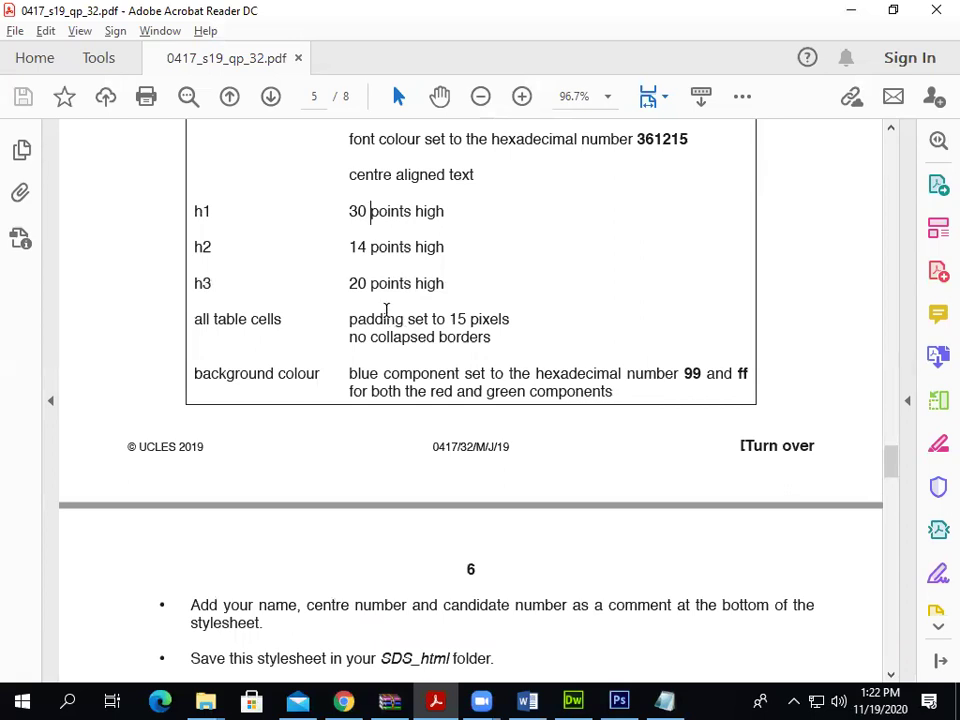
key(alt+Tab)
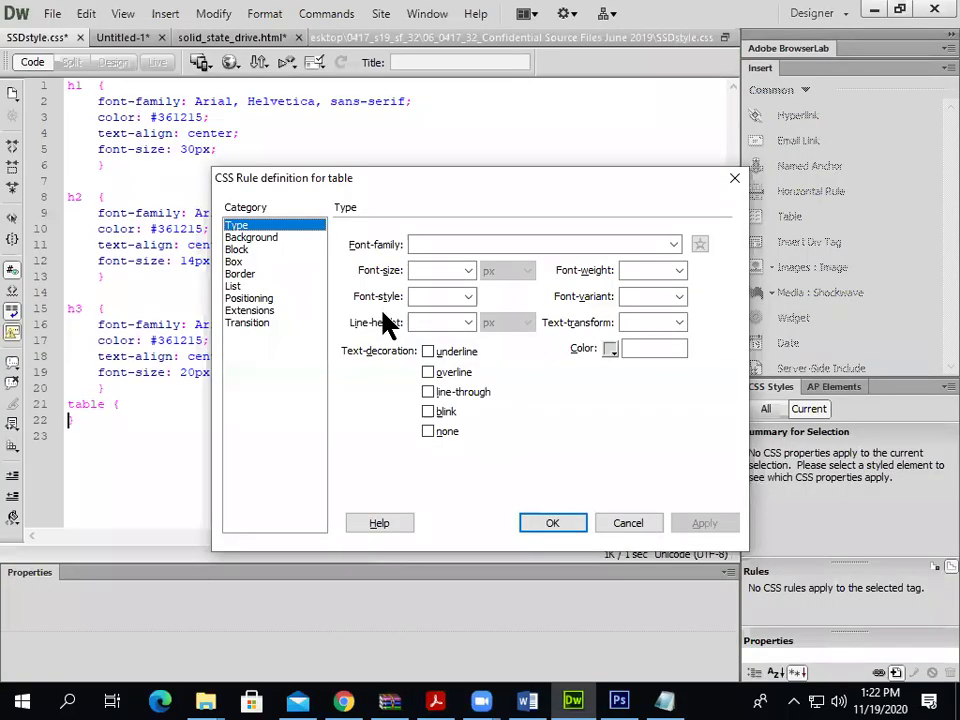
click(260, 274)
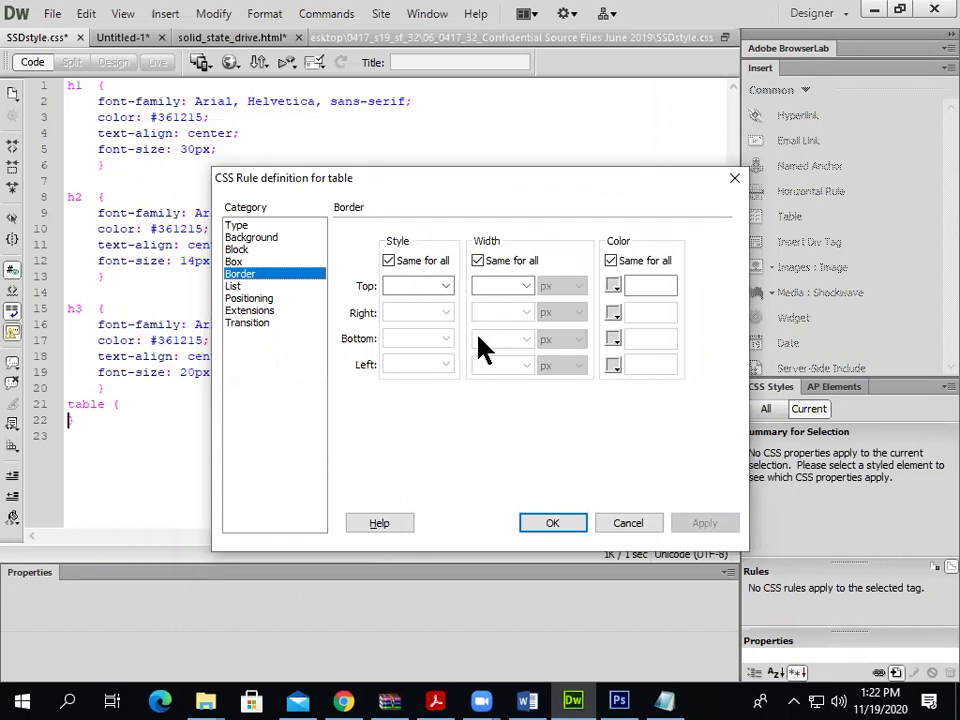
click(259, 262)
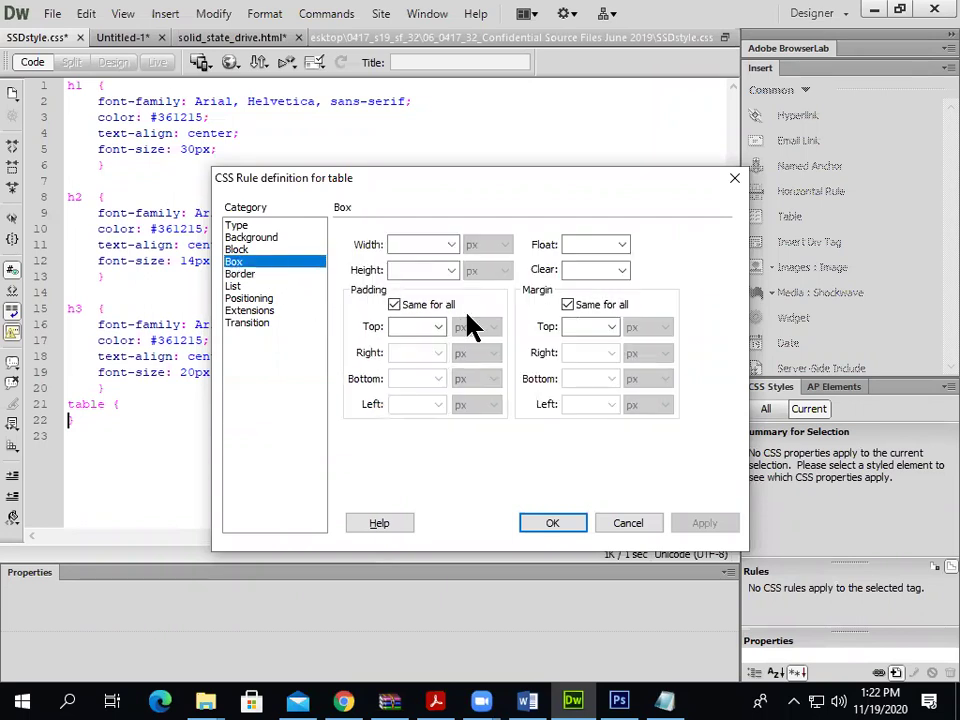
text(15)
key(alt+Tab)
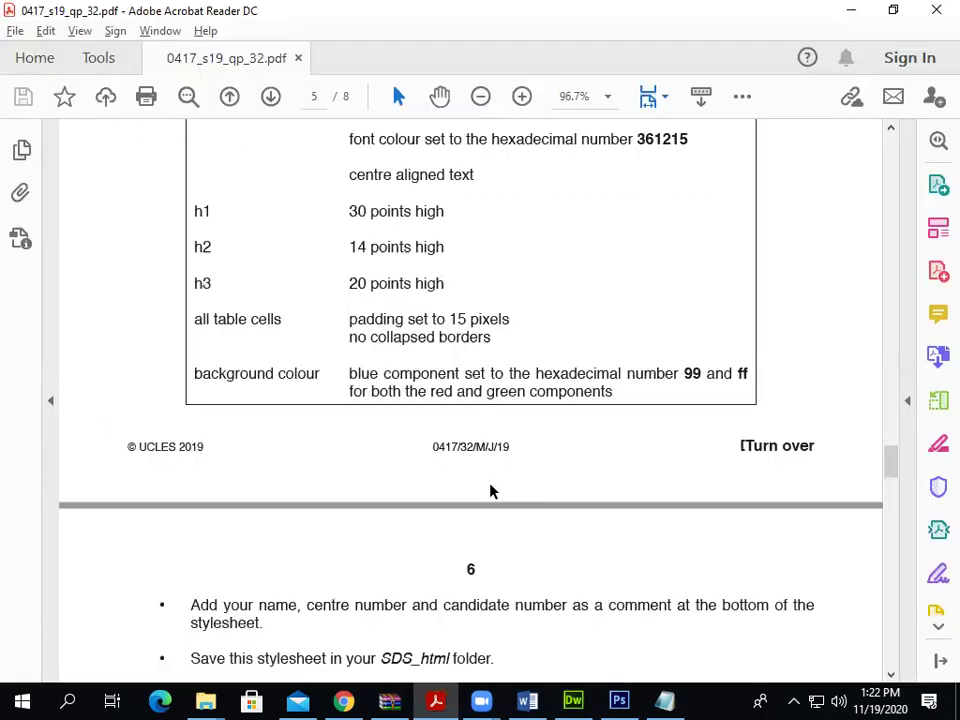
key(alt+Tab)
click(680, 525)
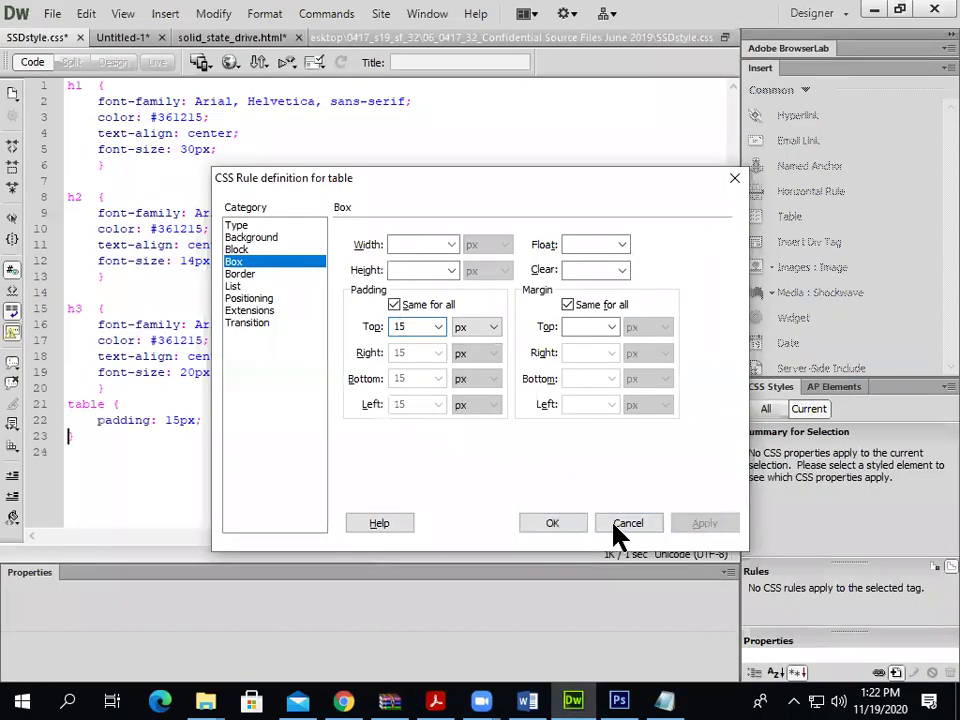
click(553, 524)
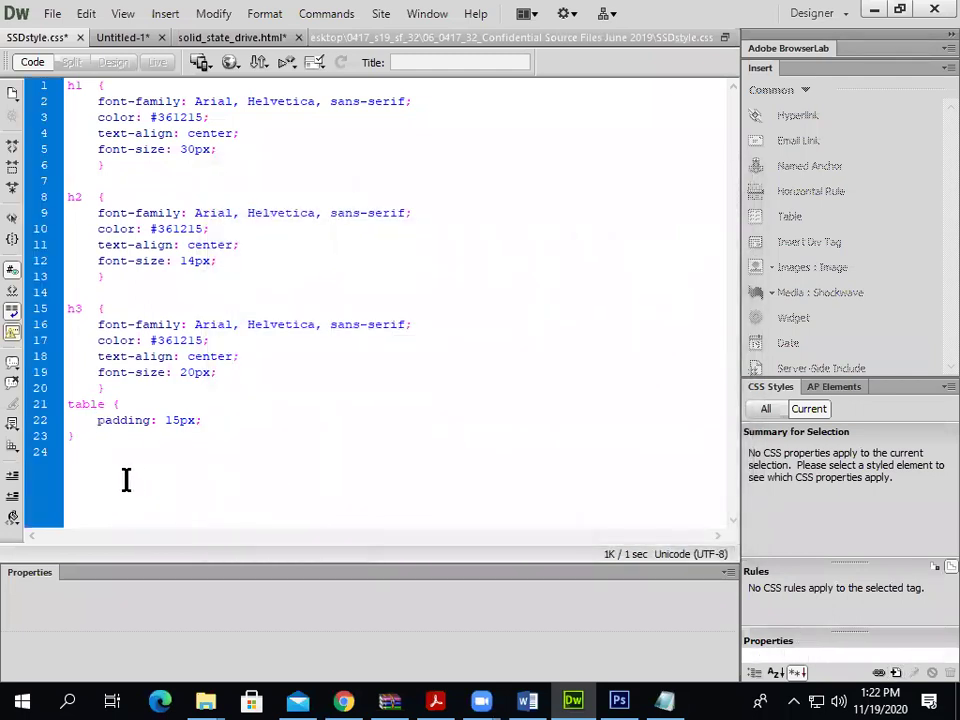
Check the paper's next specification and create a new tag rule for body below the table rule
key(alt+Tab)
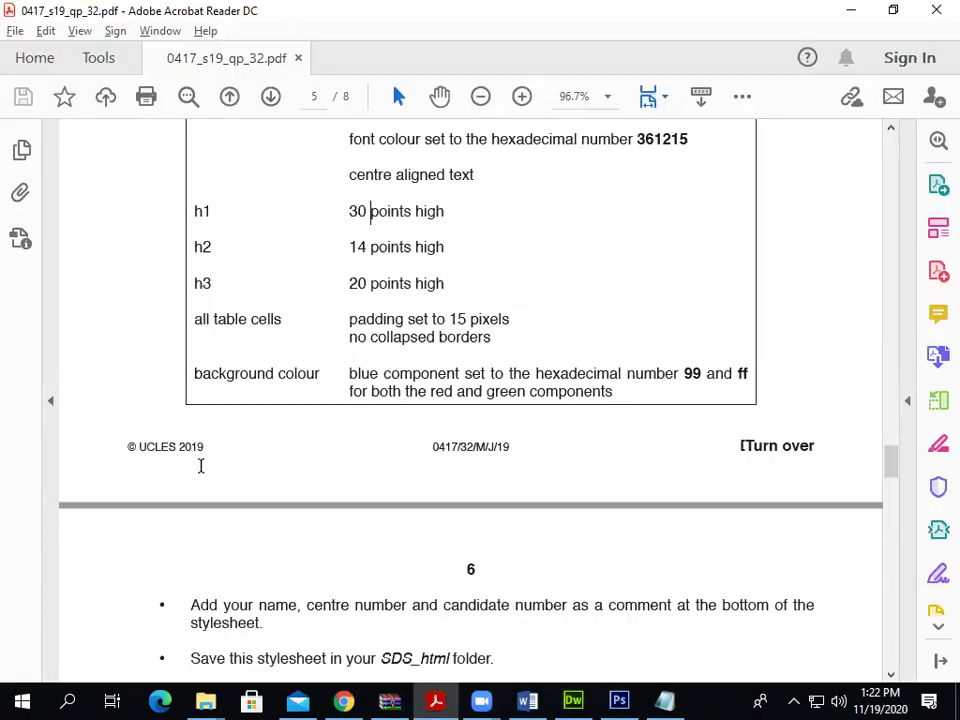
key(alt+Tab)
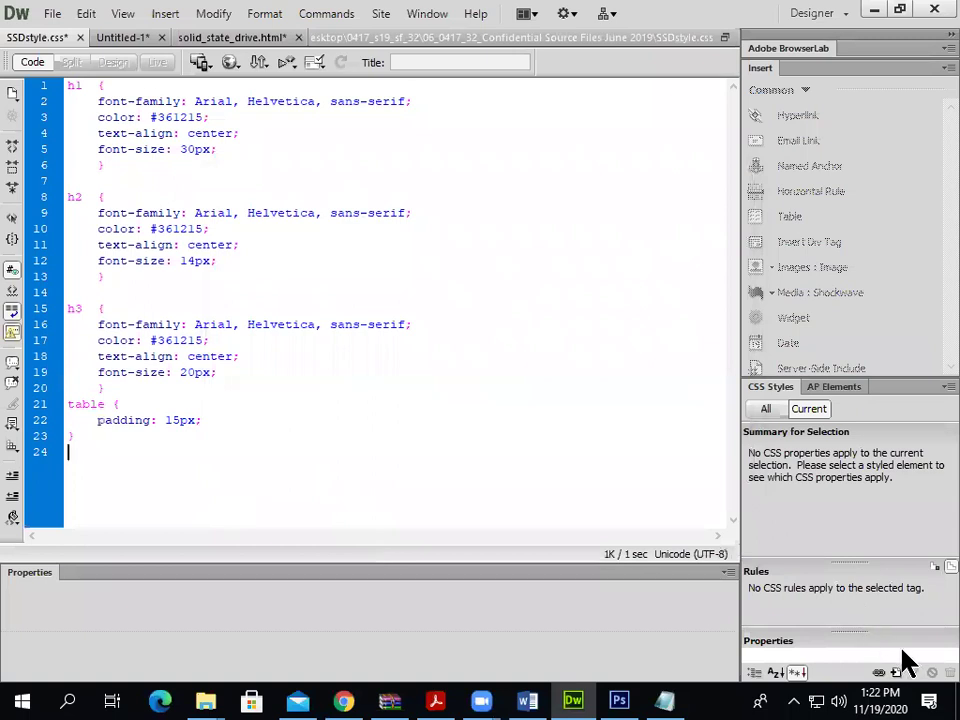
click(895, 672)
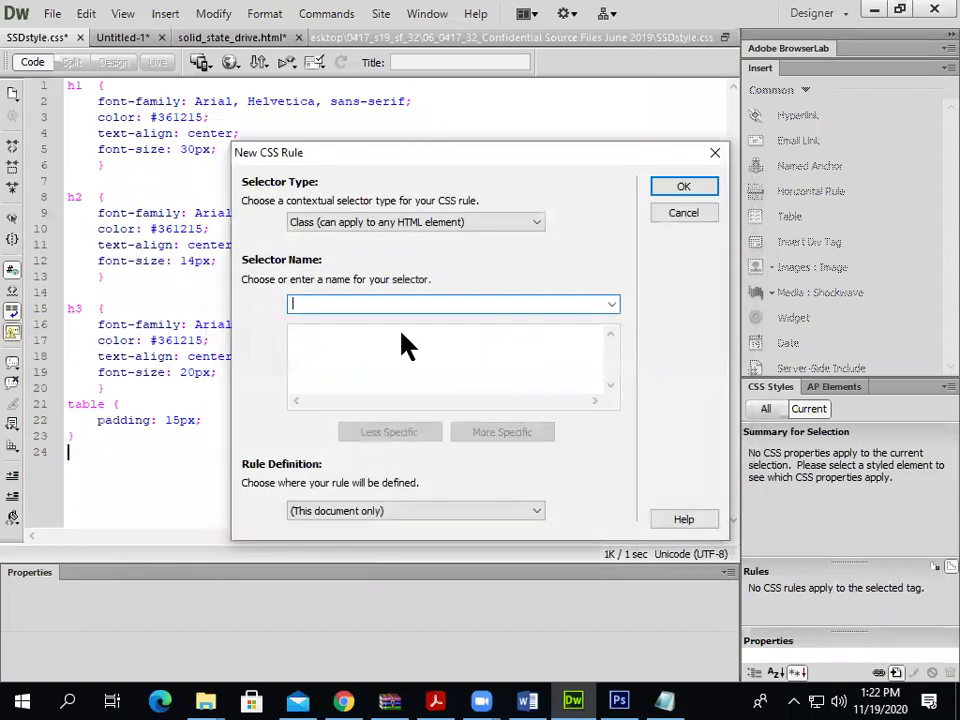
click(455, 222)
click(405, 263)
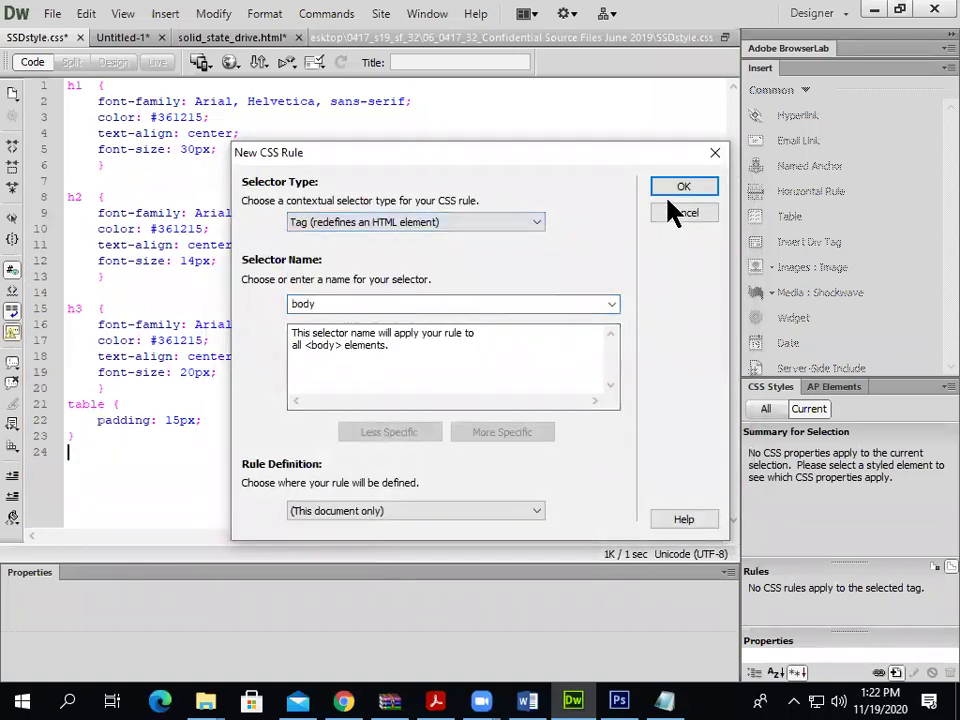
key(Return)
Check the paper's background colour specification and set the body rule's background colour to ffff99, closing the rule definition
key(alt+Tab)
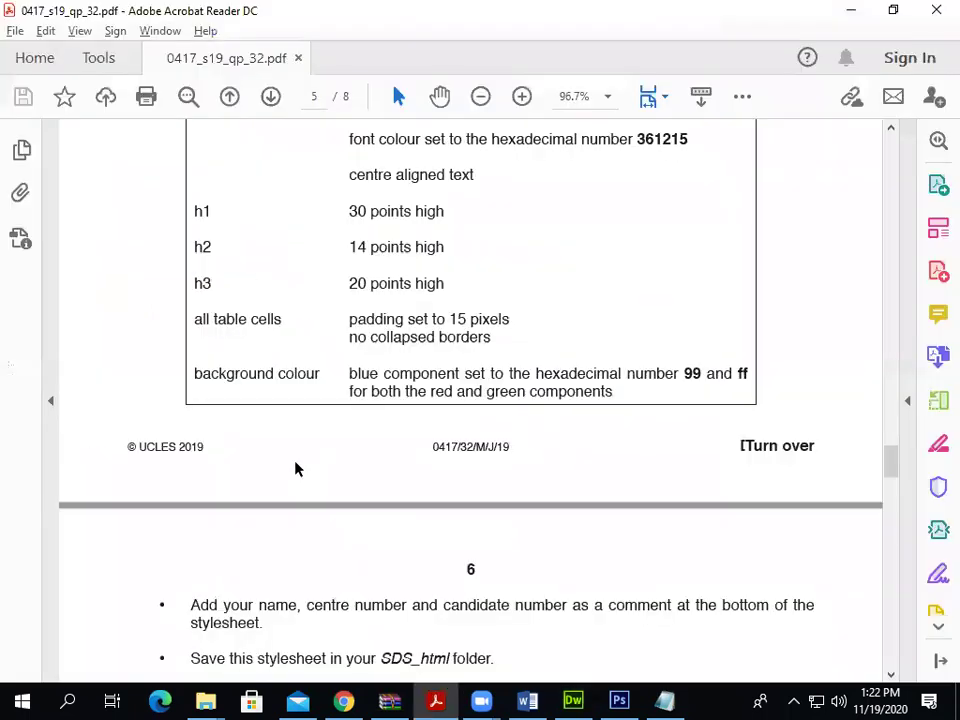
scroll(296, 467, down, 1)
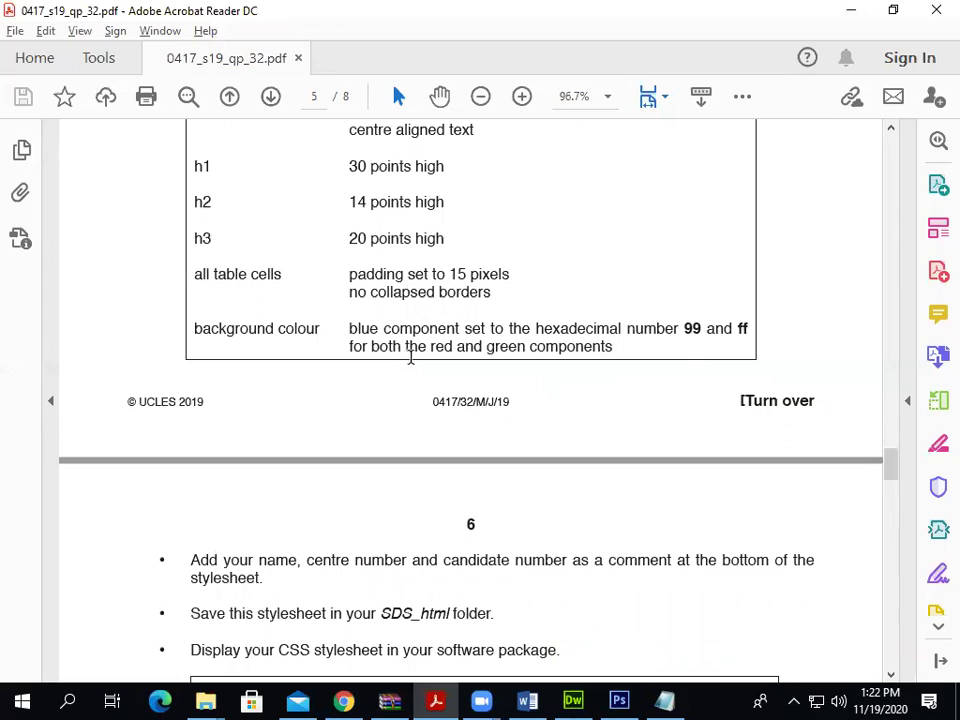
key(alt+Tab)
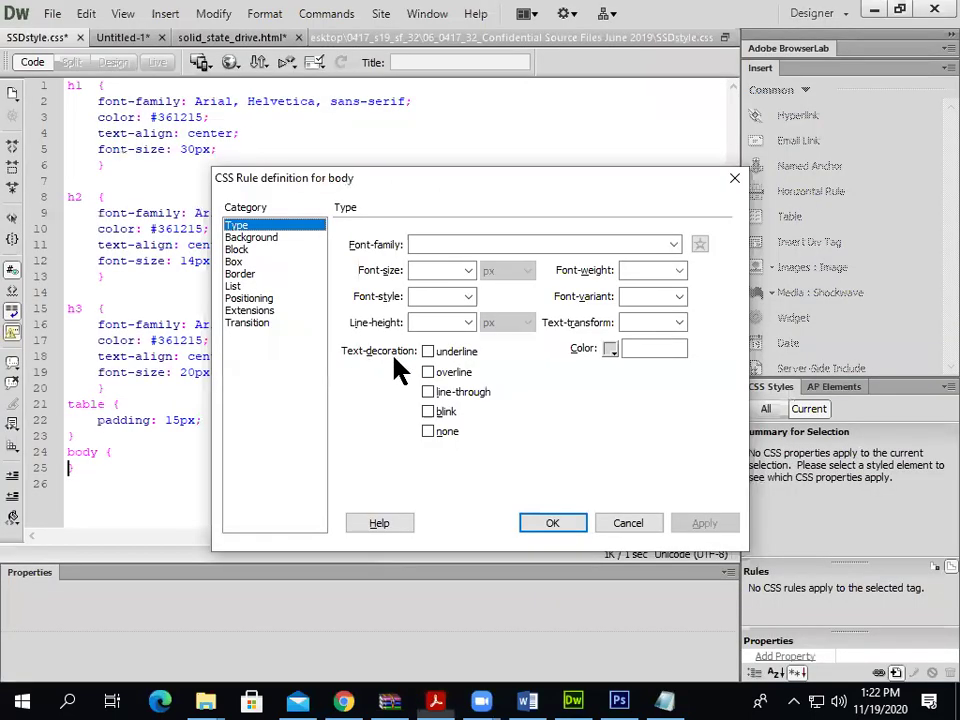
click(283, 239)
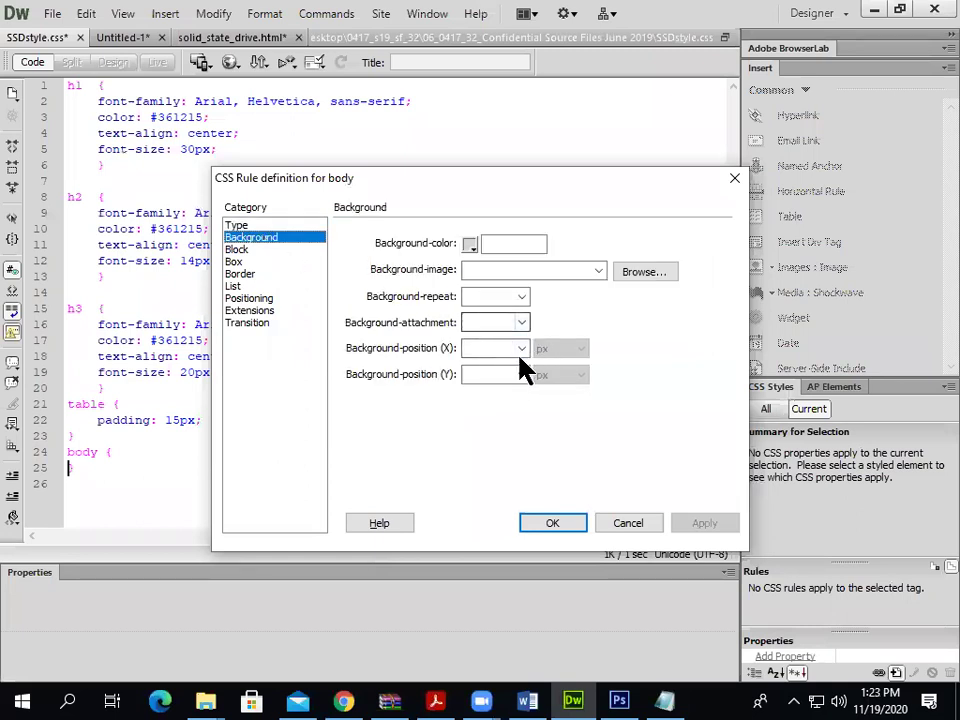
click(505, 245)
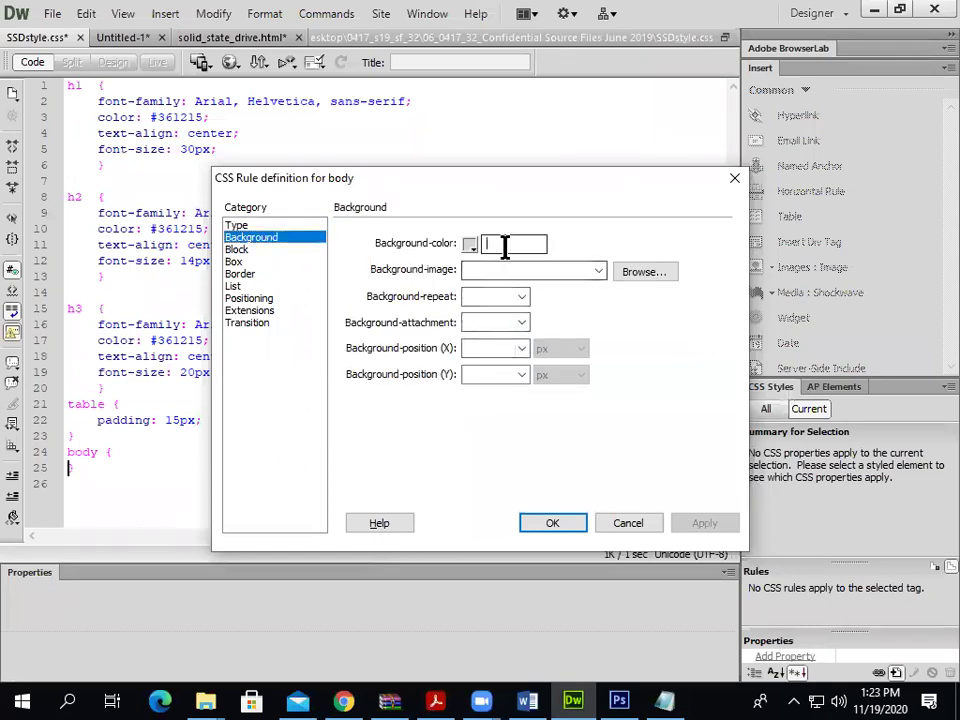
key(alt+Tab)
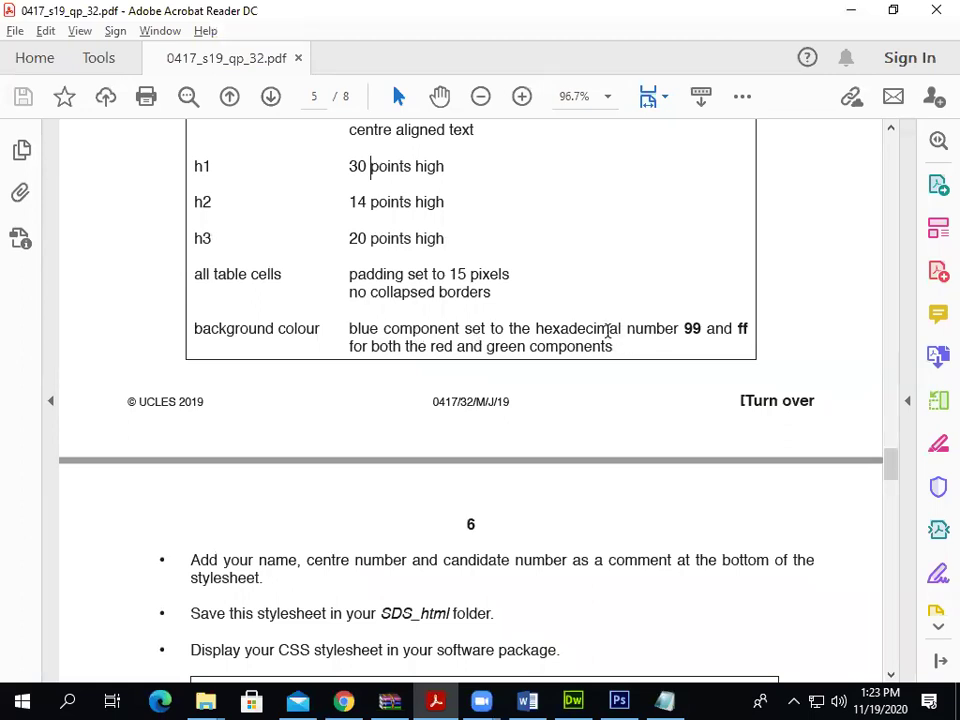
key(alt+Tab)
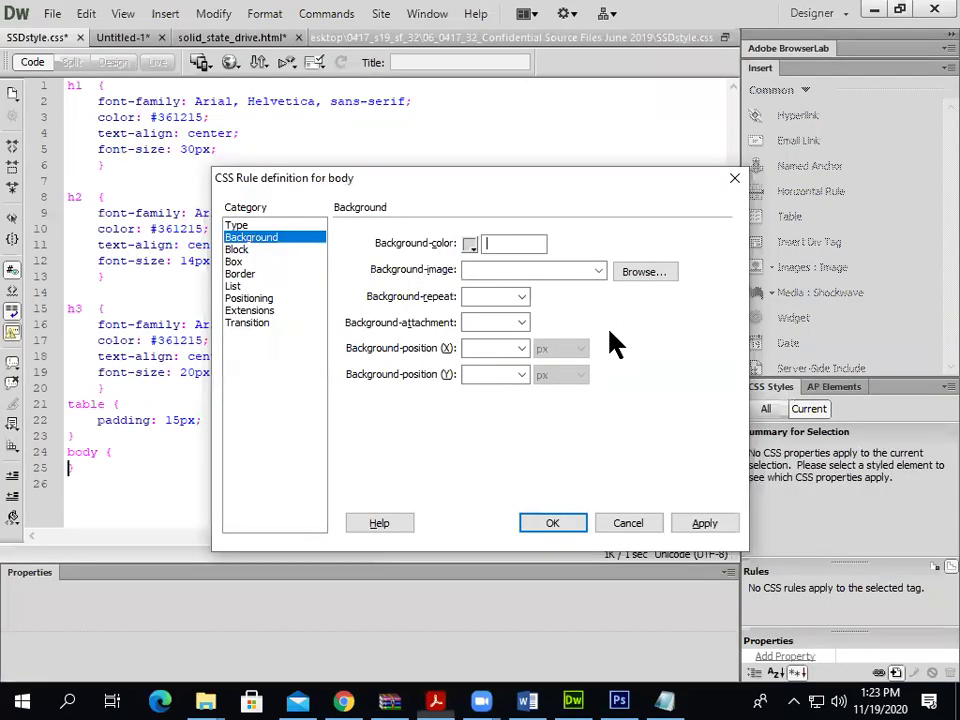
text(ffff99)
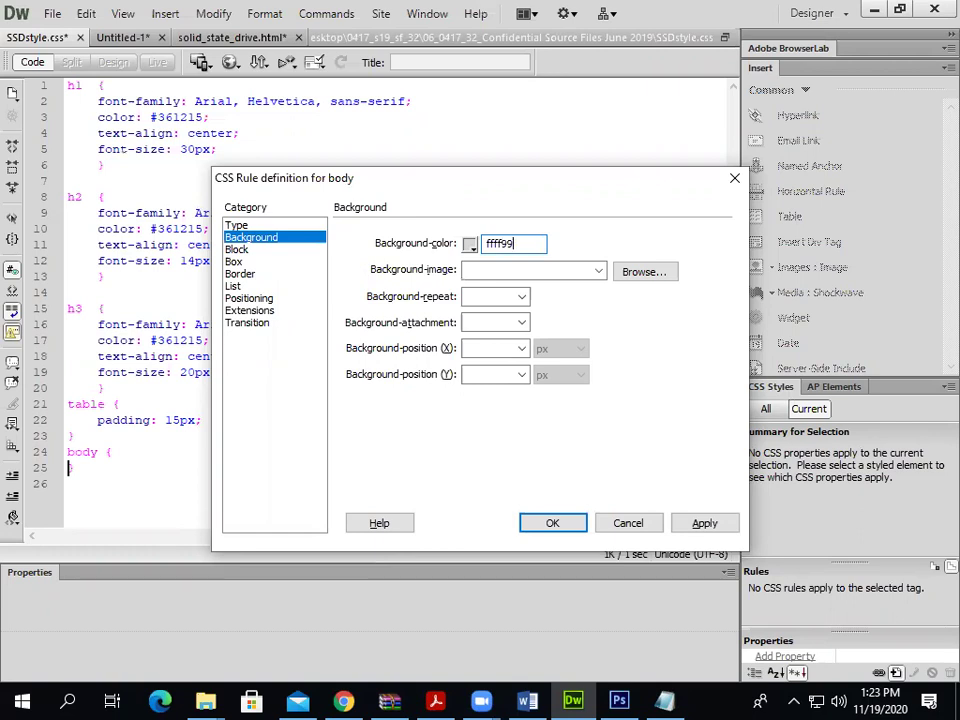
click(710, 526)
click(555, 523)
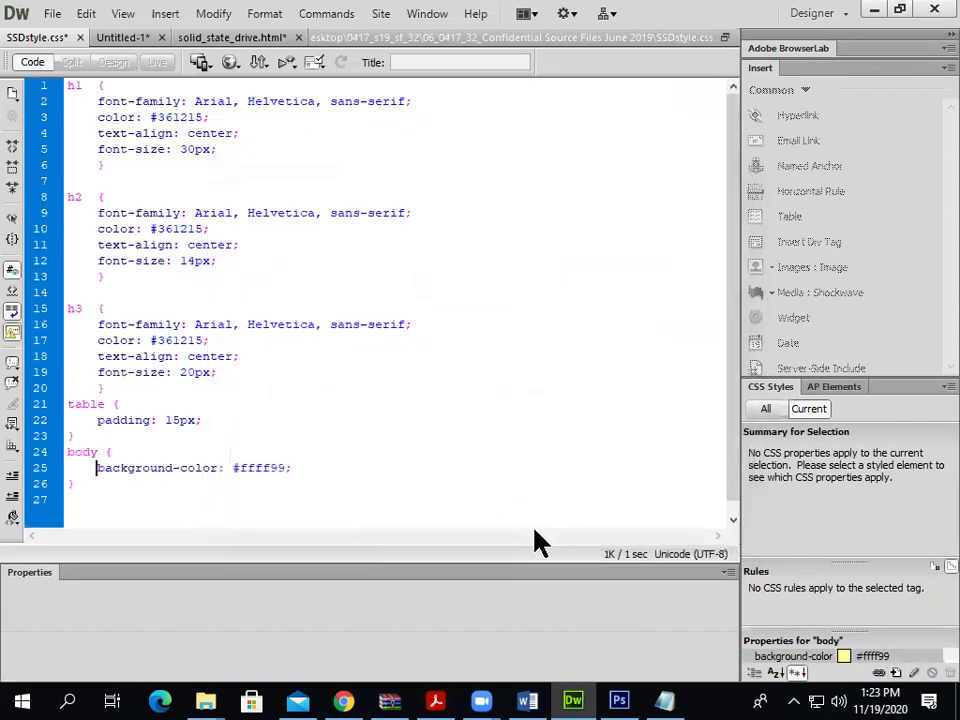
Check the paper's comment instruction and add the line "//Name center no" below the body rule, leaving a blank line between
key(alt+Tab)
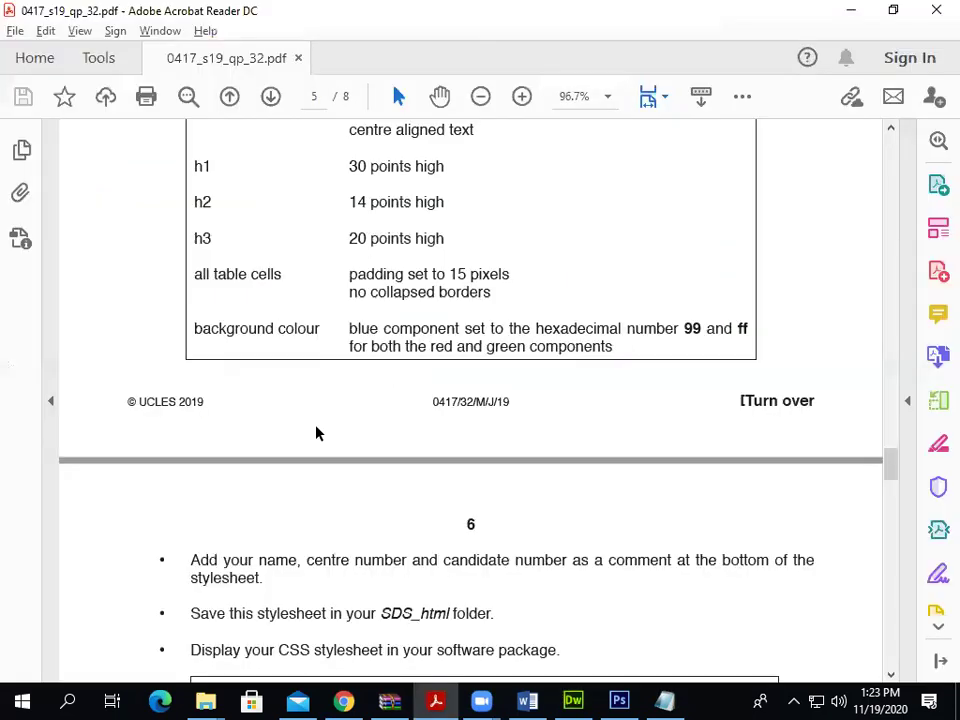
scroll(316, 432, down, 5)
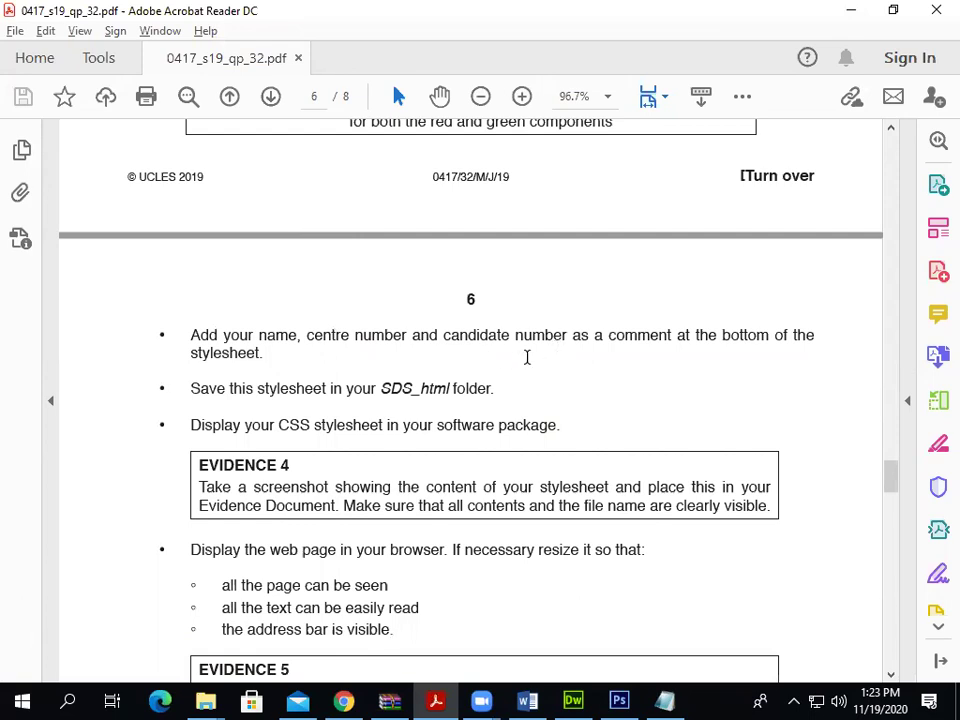
key(alt+Tab)
click(111, 499)
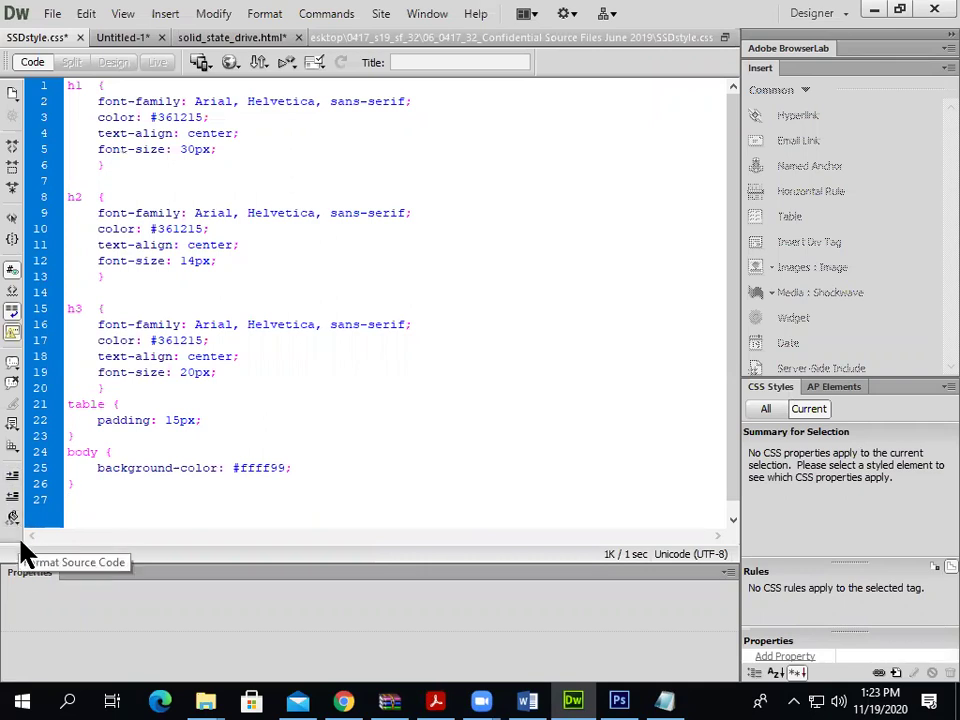
click(13, 364)
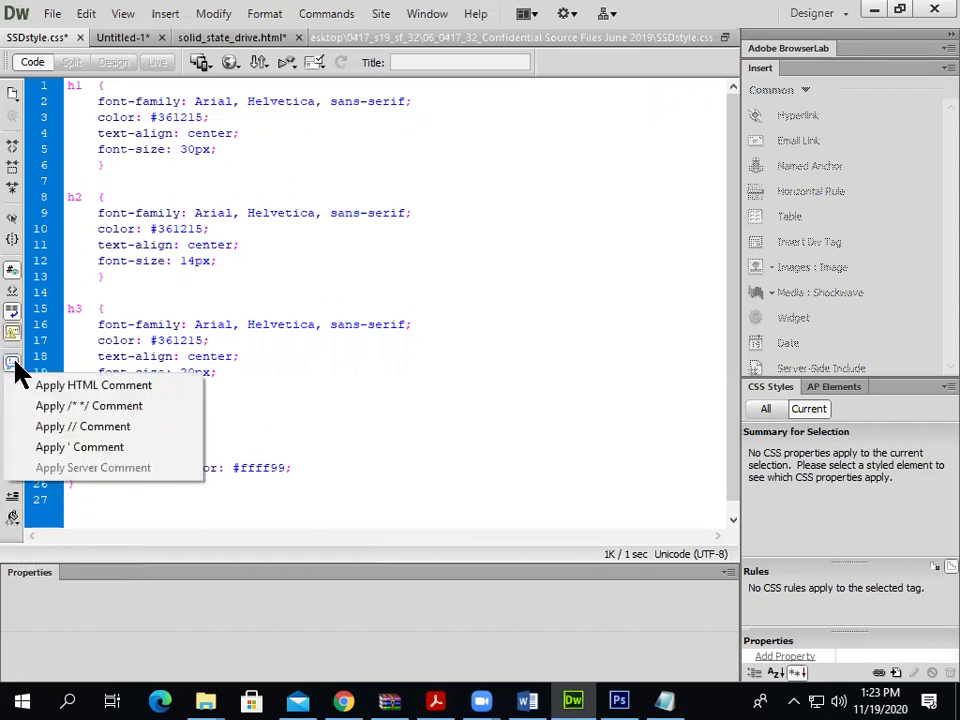
click(292, 468)
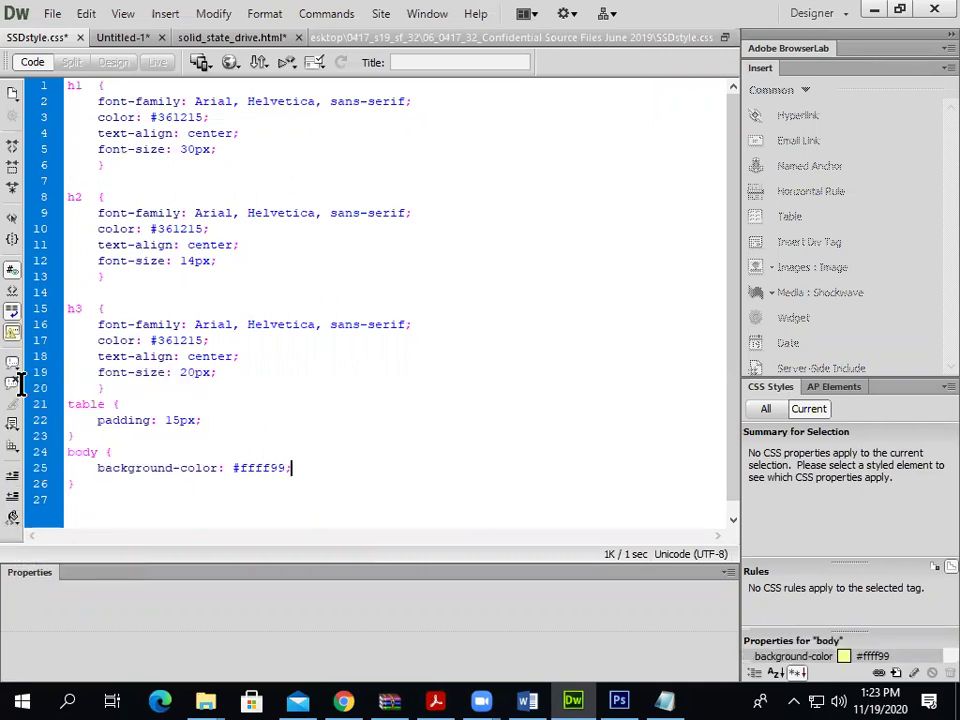
click(152, 503)
key(Return)
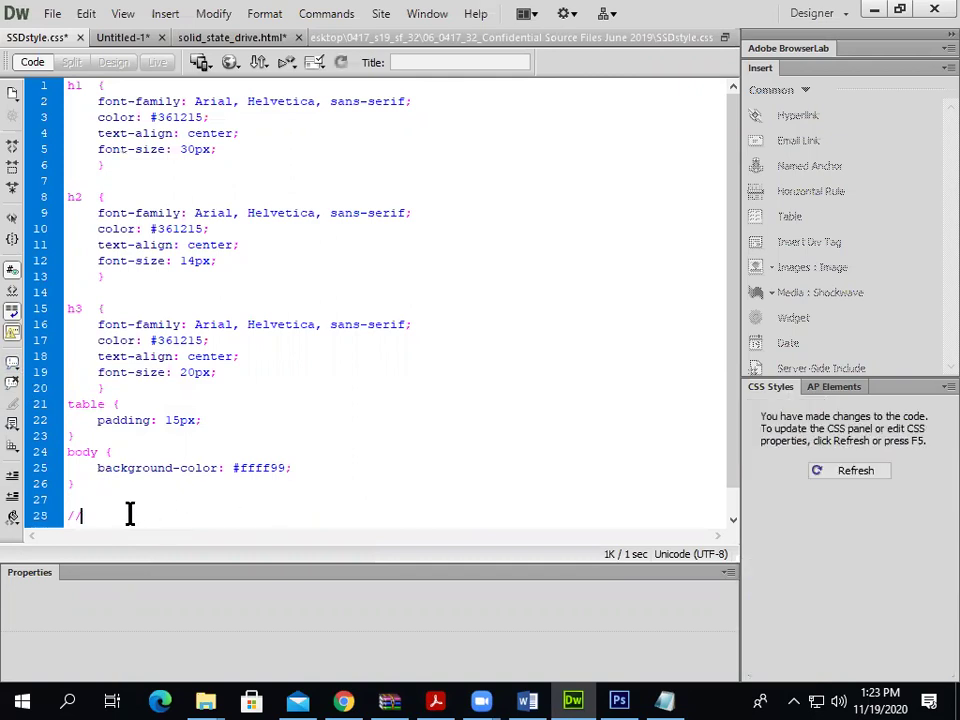
text(//Name)
text(center no)
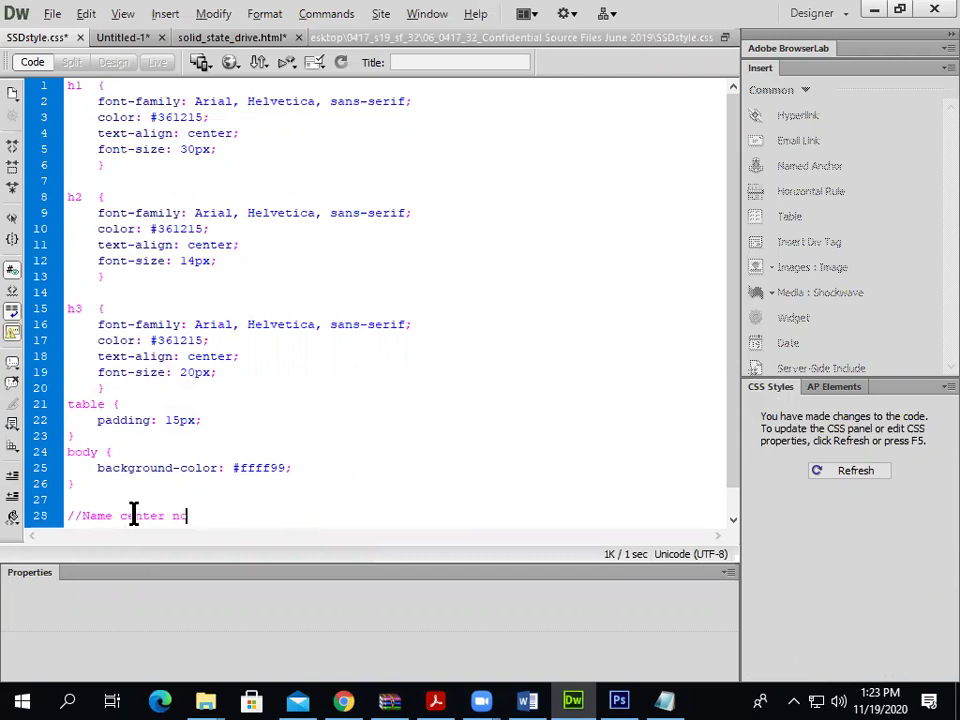
Check the paper's folder instruction for saving the stylesheet and apply an HTML comment to the // marker on line 28
key(alt+Tab)
scroll(317, 525, down, 1)
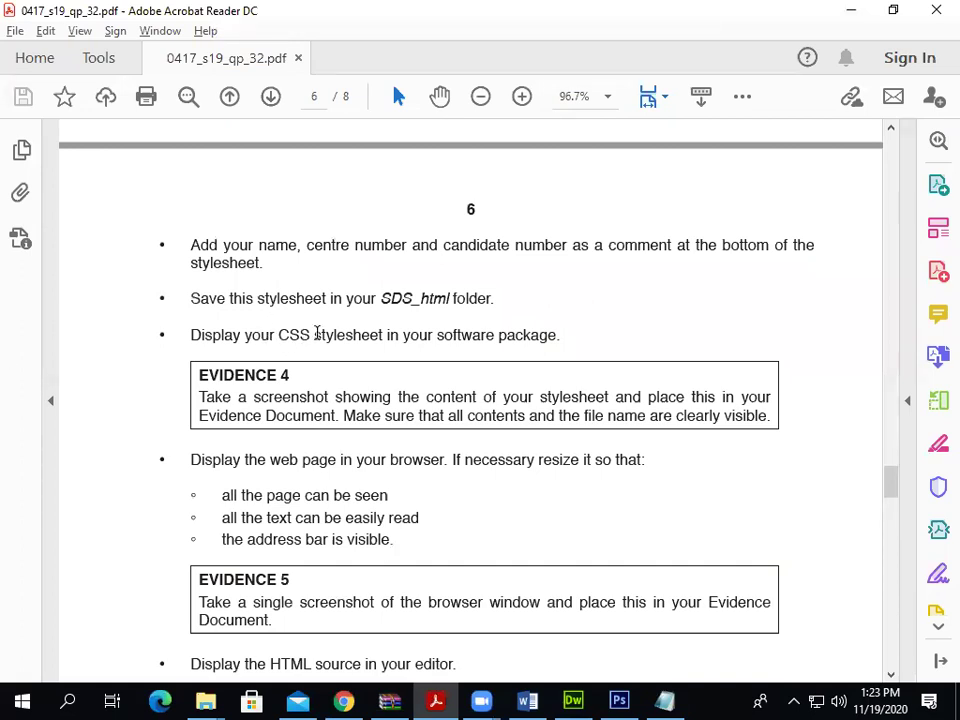
drag(381, 298, 449, 298)
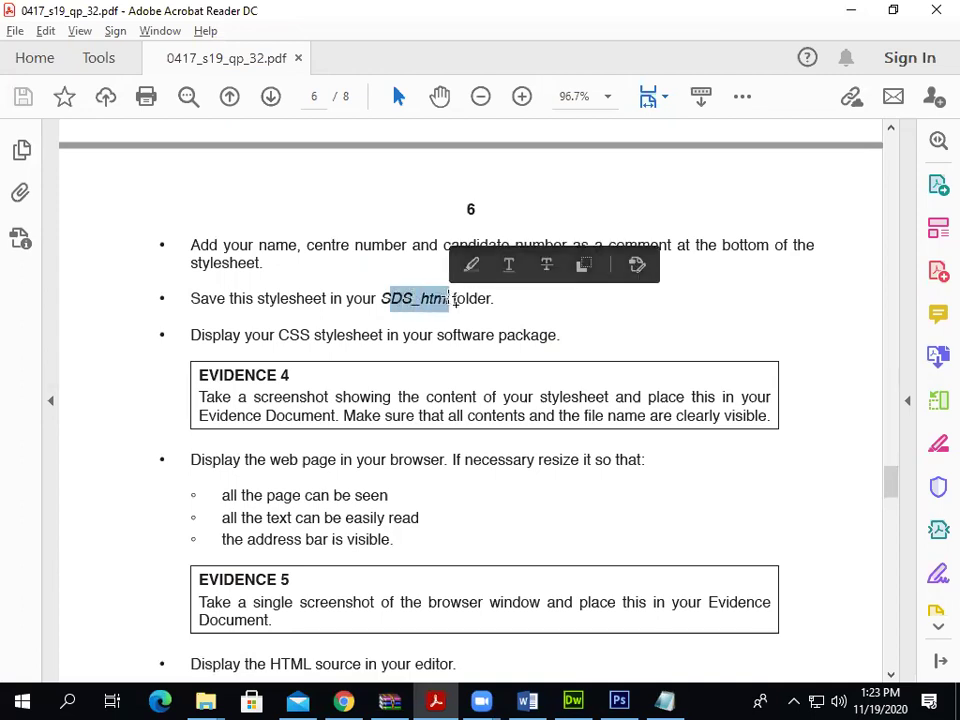
click(406, 304)
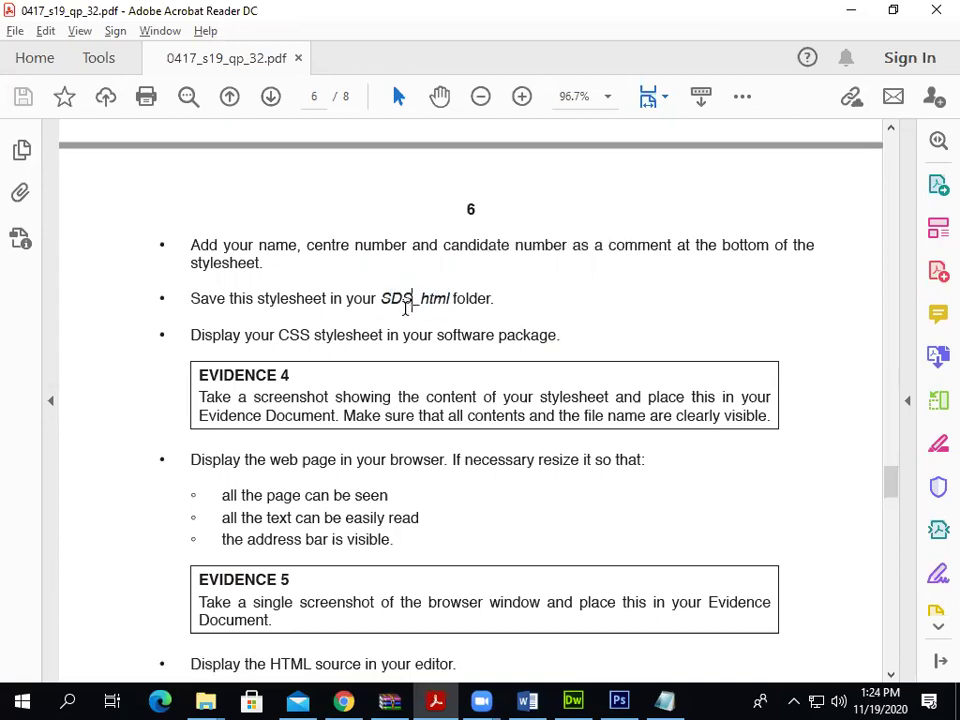
key(alt+Tab)
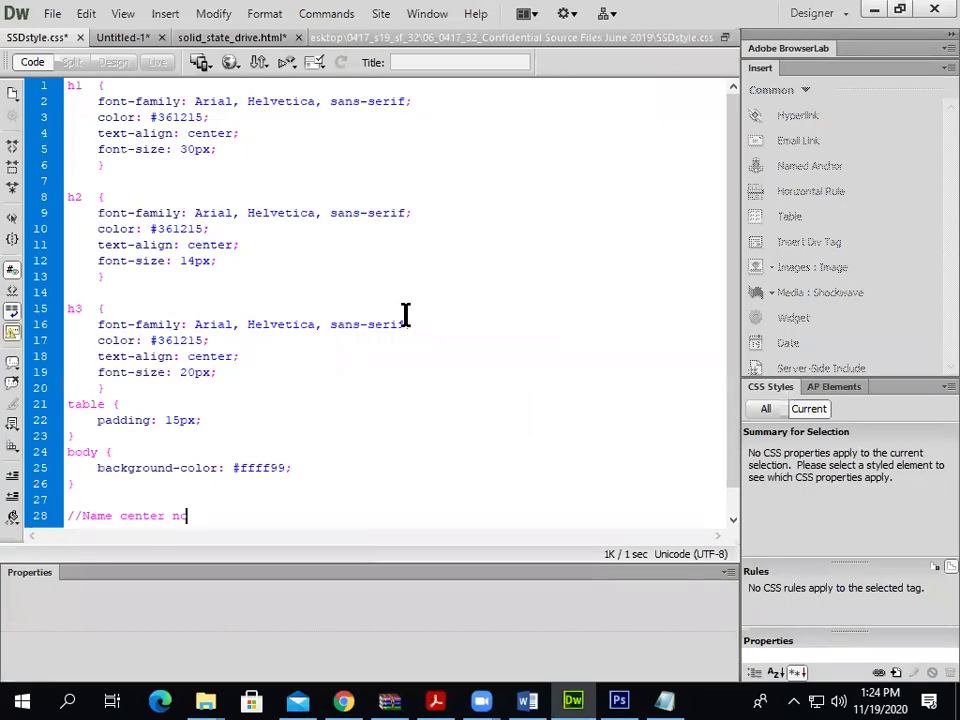
scroll(235, 505, down, 1)
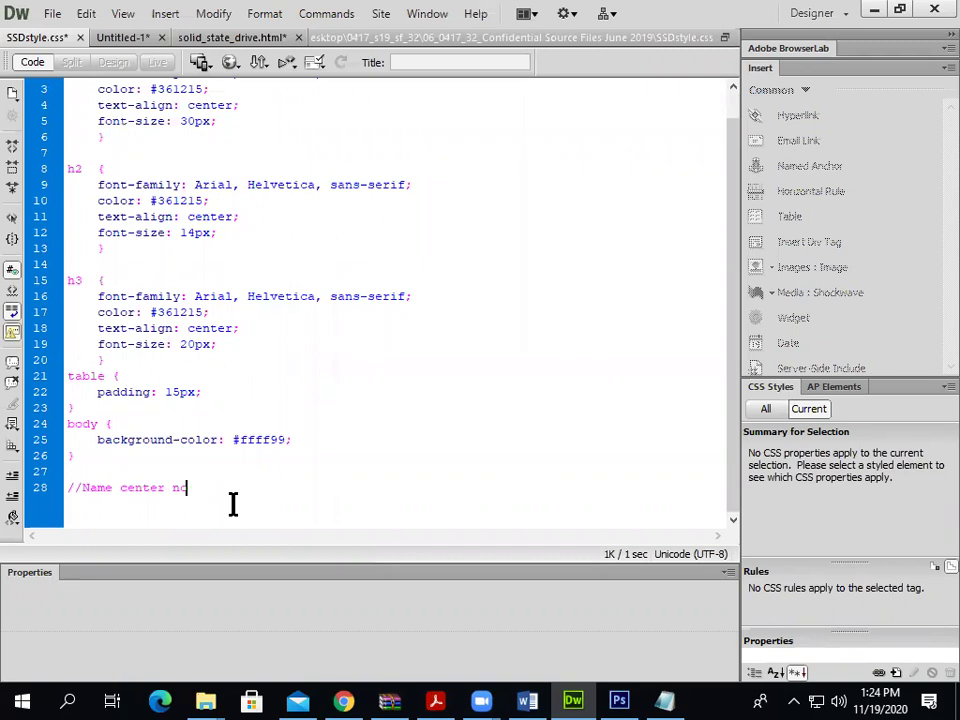
drag(81, 488, 43, 489)
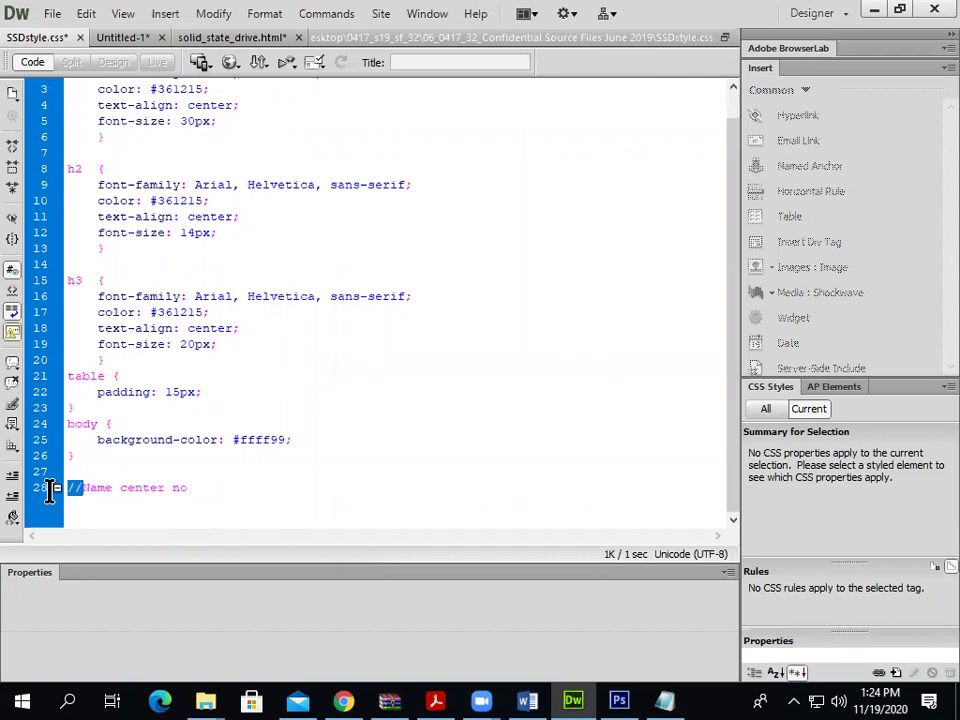
click(13, 366)
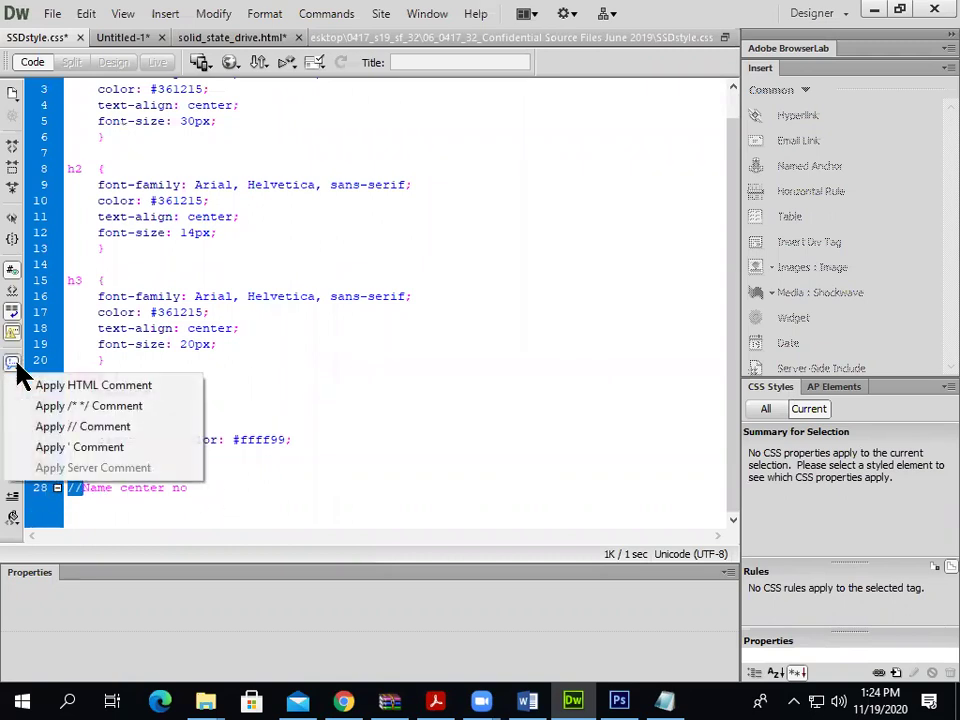
click(70, 388)
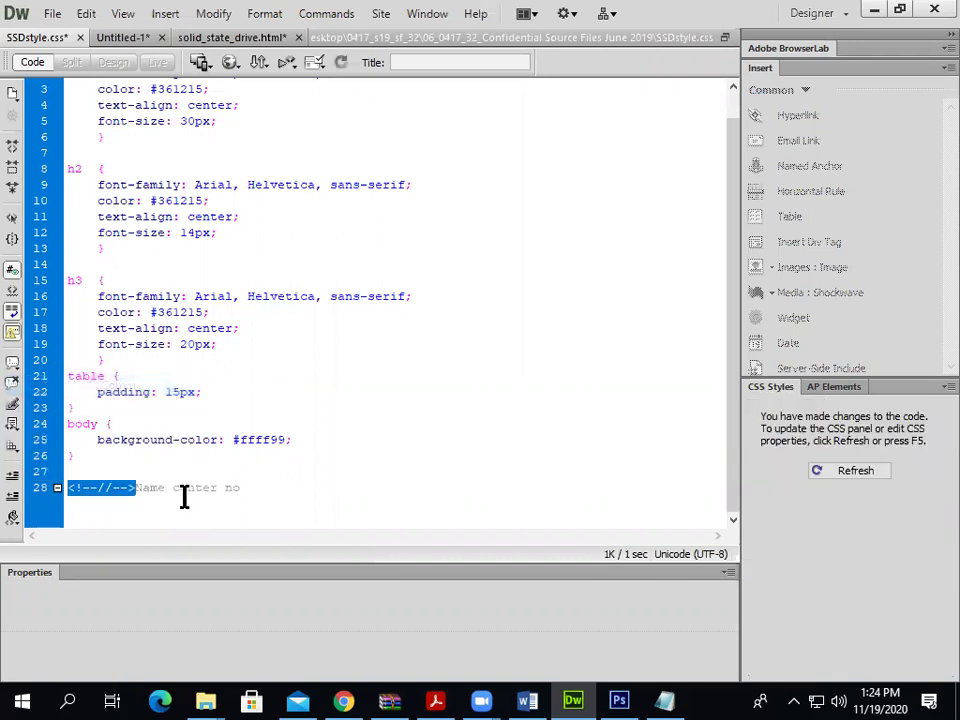
Delete the leftover //--> on line 28 so the comment reads "<!--Name center no"
click(208, 516)
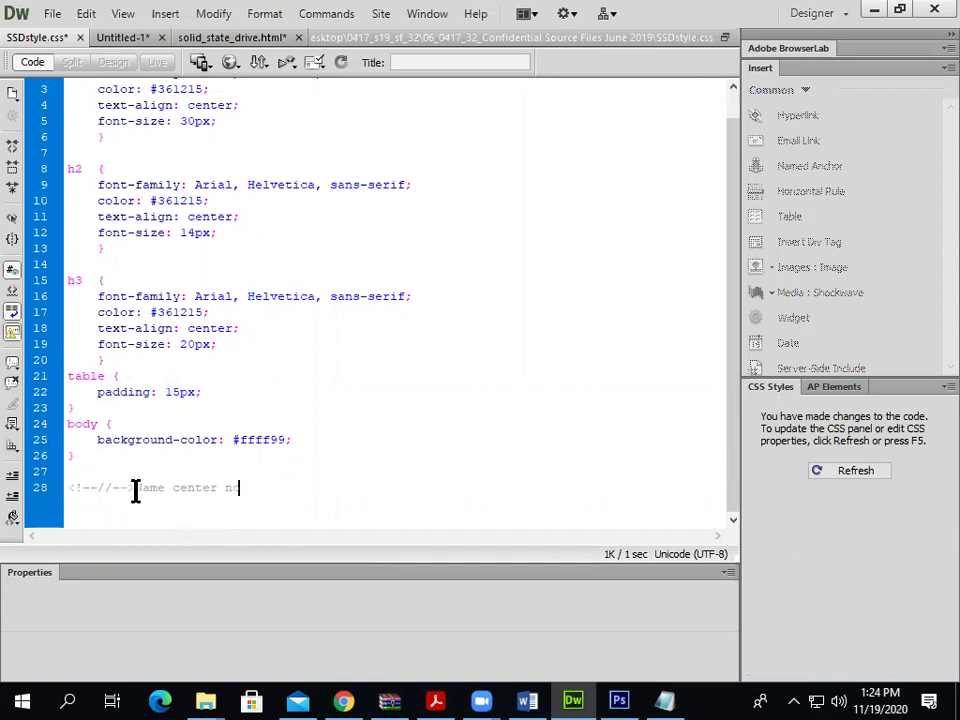
drag(135, 490, 106, 490)
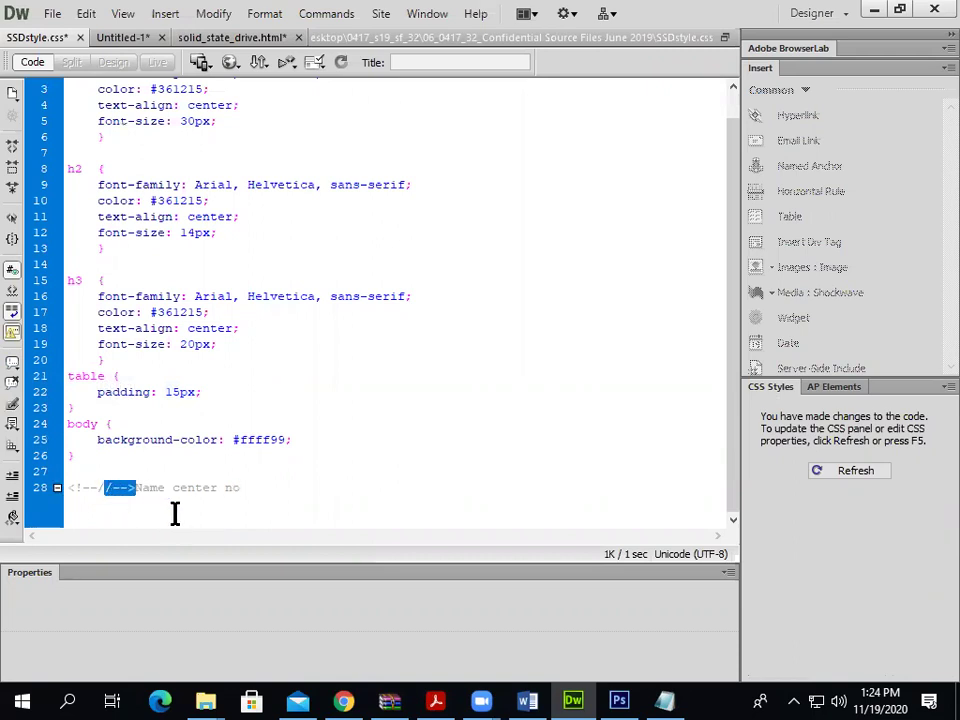
key(BackSpace)
key(BackSpace)
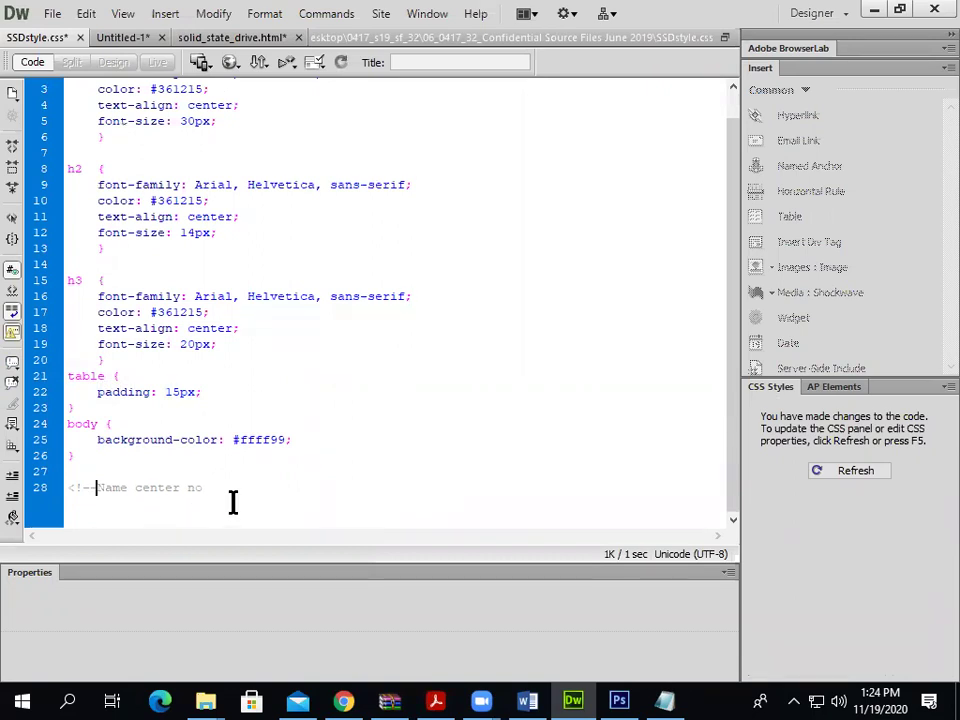
Recheck the stylesheet requirements in the question paper and save SSDstyle.css
key(alt+Tab)
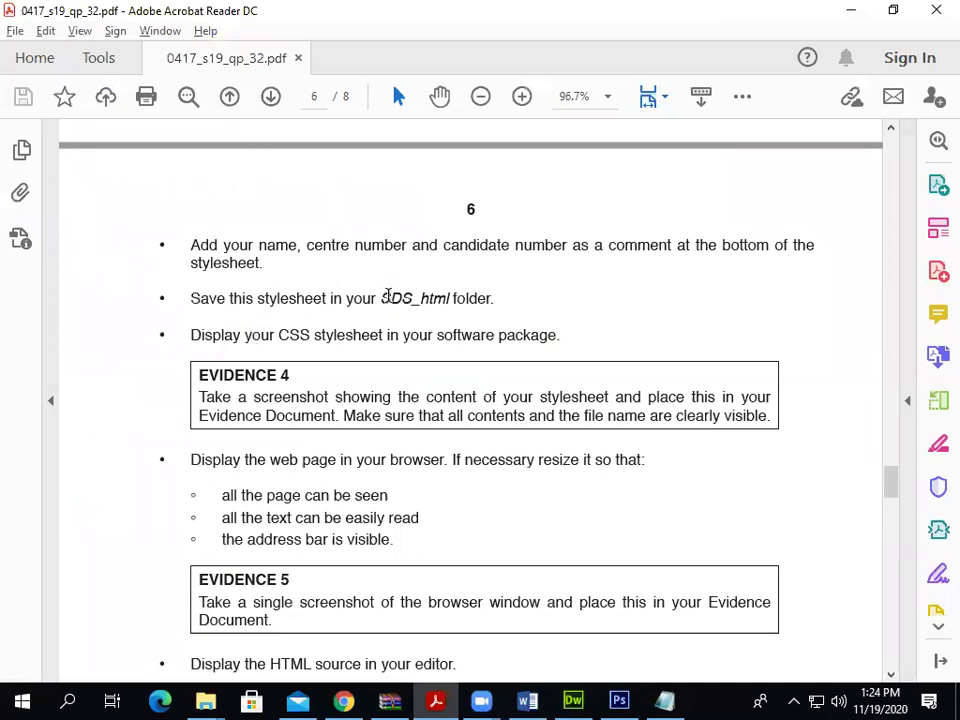
key(alt+Tab)
key(alt+Tab)
scroll(315, 360, up, 4)
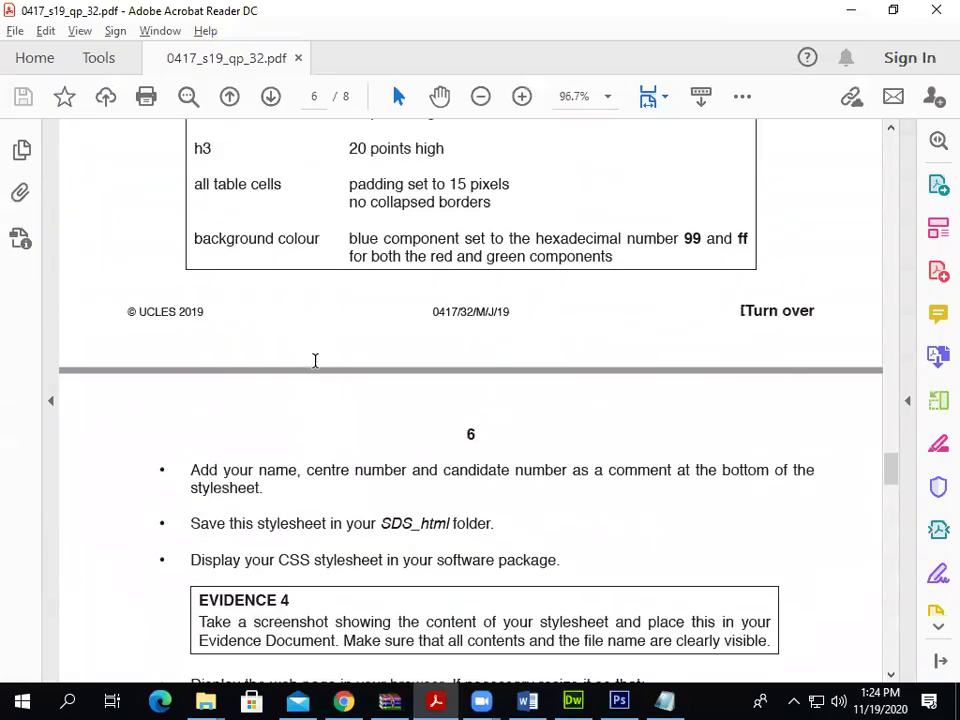
scroll(315, 360, down, 5)
key(alt+Tab)
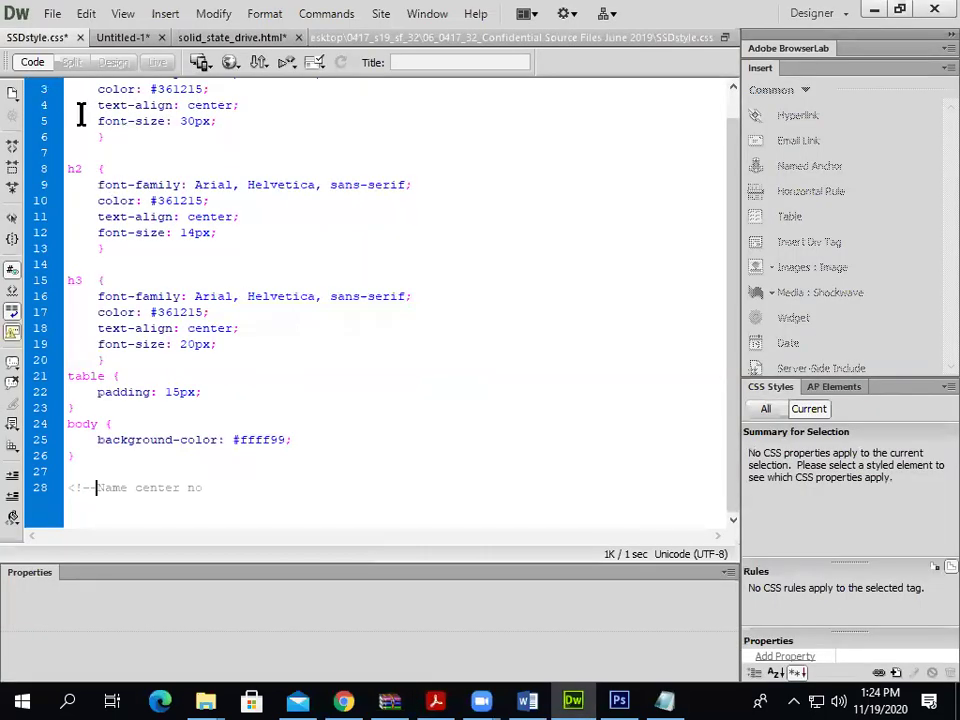
click(46, 14)
click(103, 208)
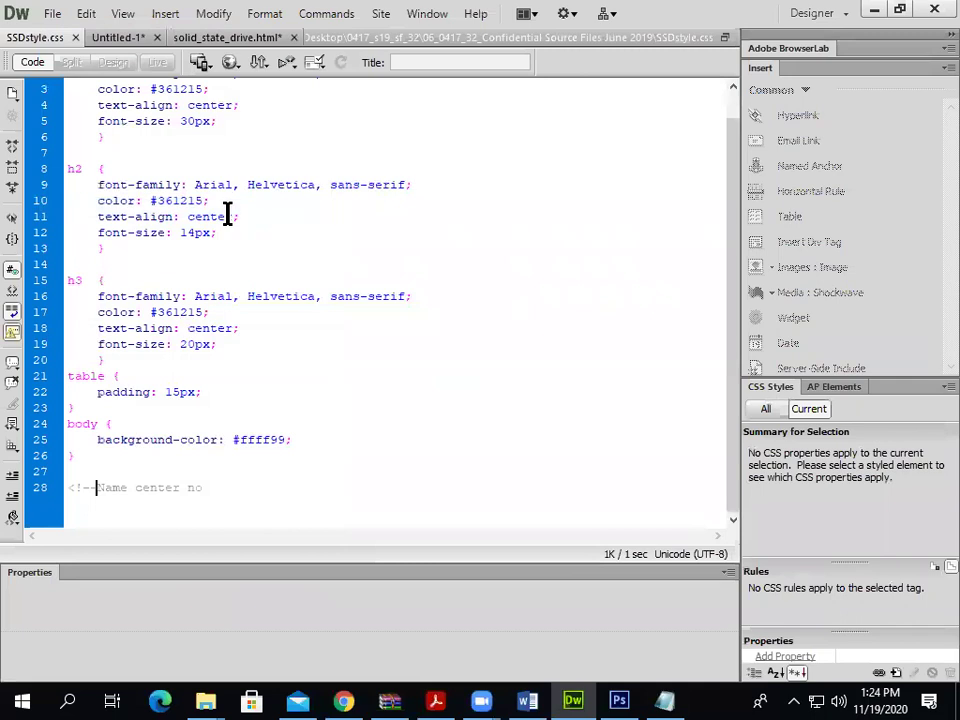
Read the paper's Evidence 4, 5 and 6 instructions on the stylesheet screenshot, browser view and HTML source
key(alt+Tab)
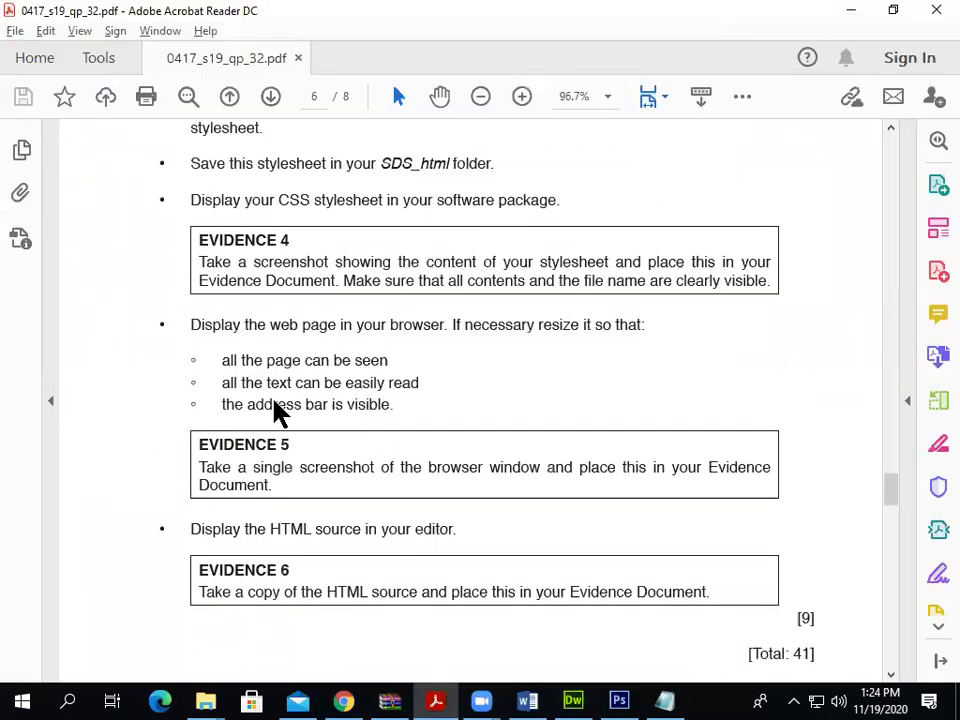
scroll(321, 199, down, 1)
scroll(437, 216, up, 2)
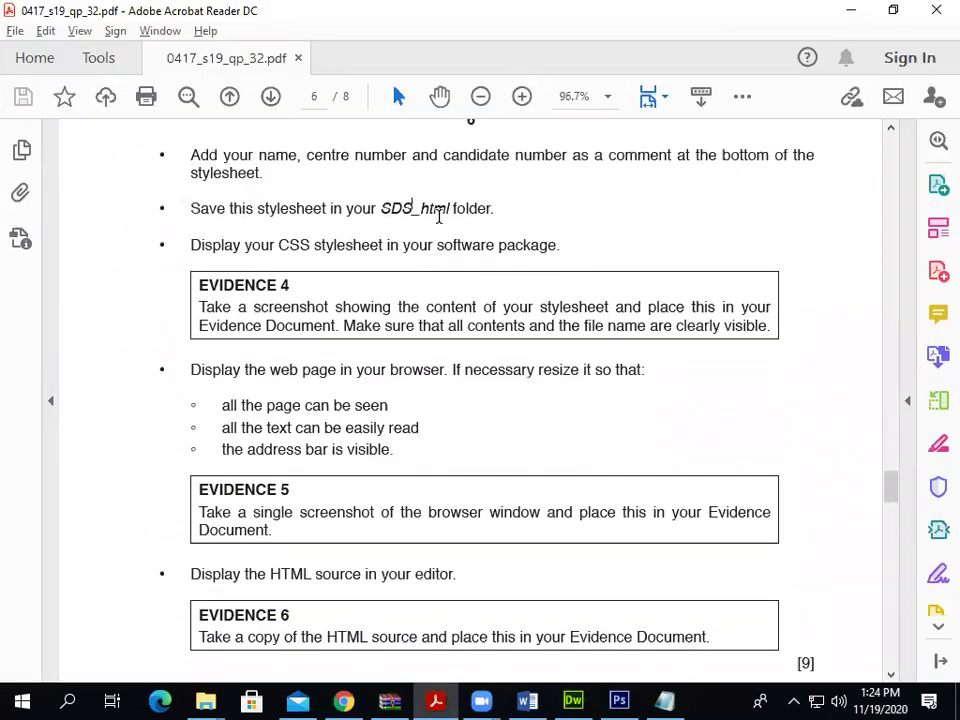
drag(254, 313, 391, 310)
double_click(516, 310)
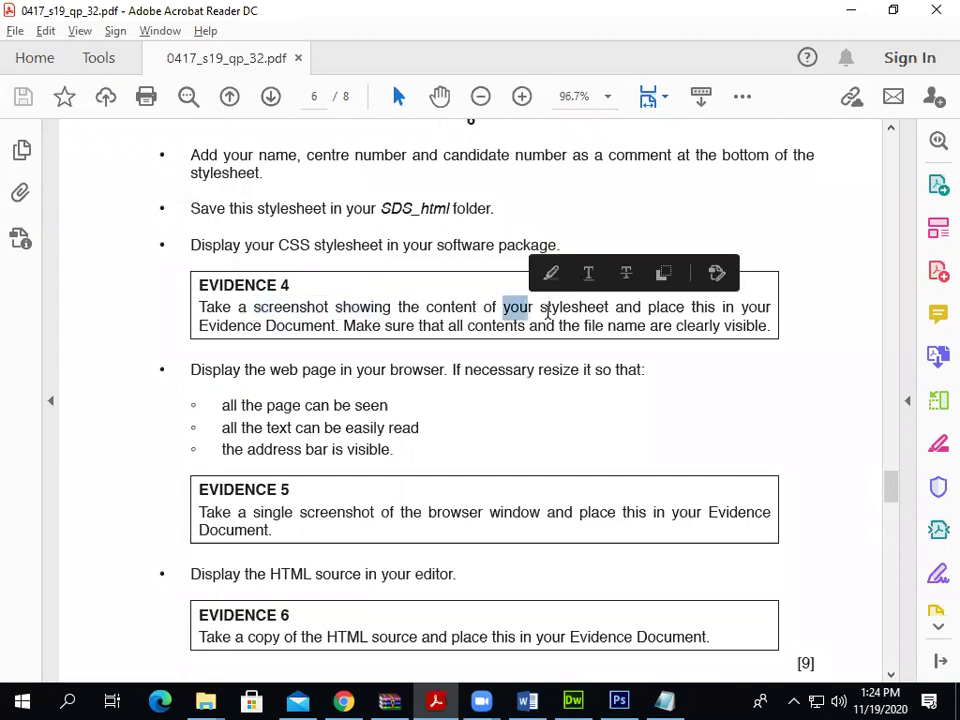
scroll(268, 355, down, 2)
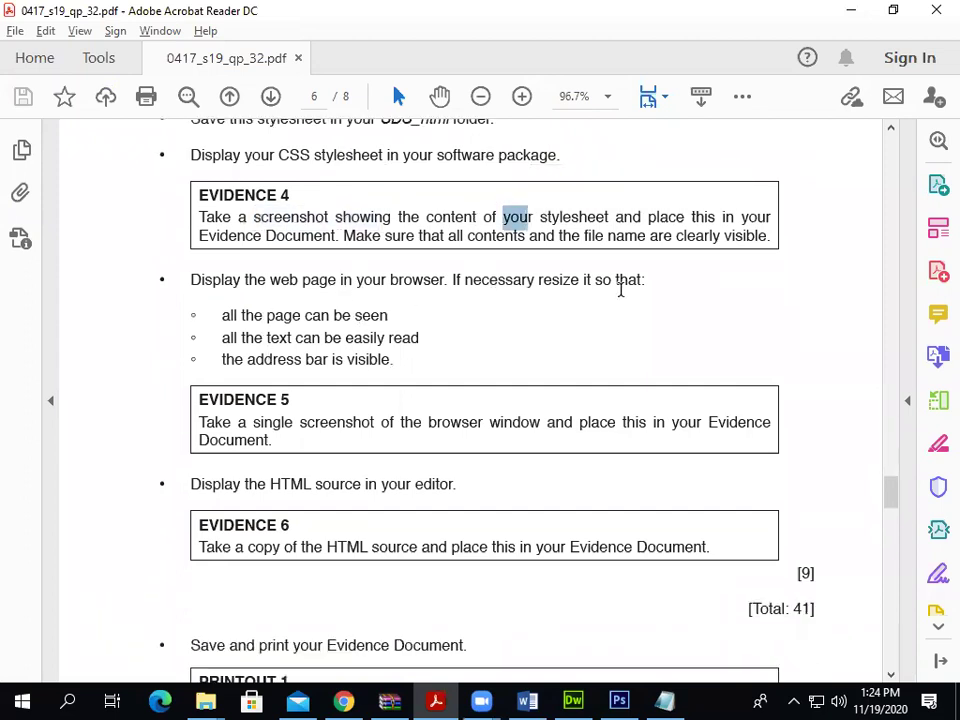
Return to solid_state_drive.html in Dreamweaver, save it and preview the page in the browser
key(alt+Tab)
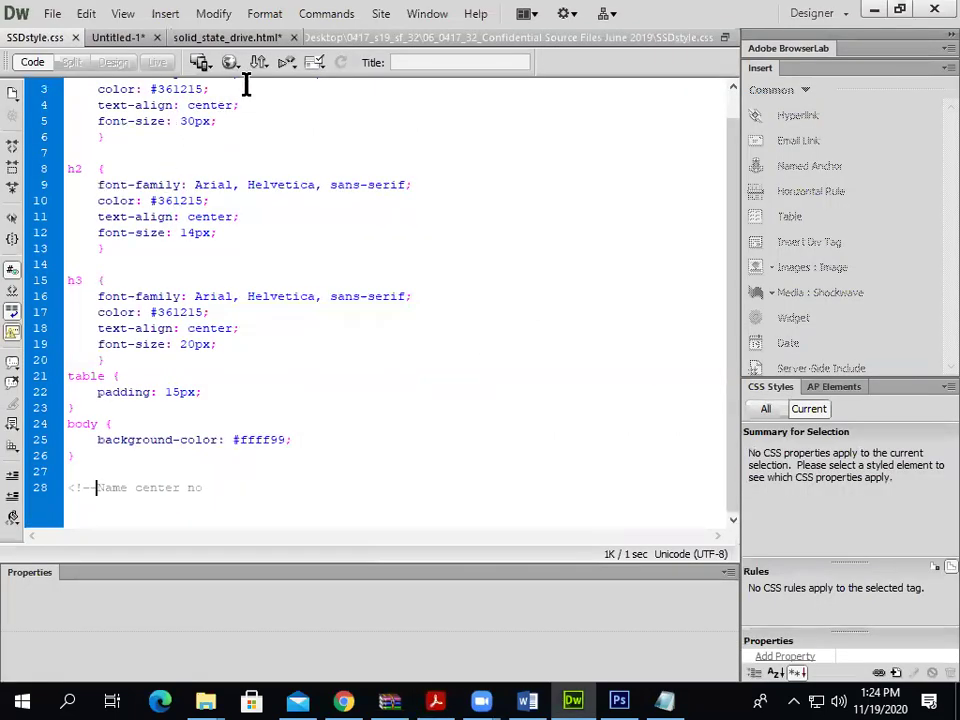
click(214, 38)
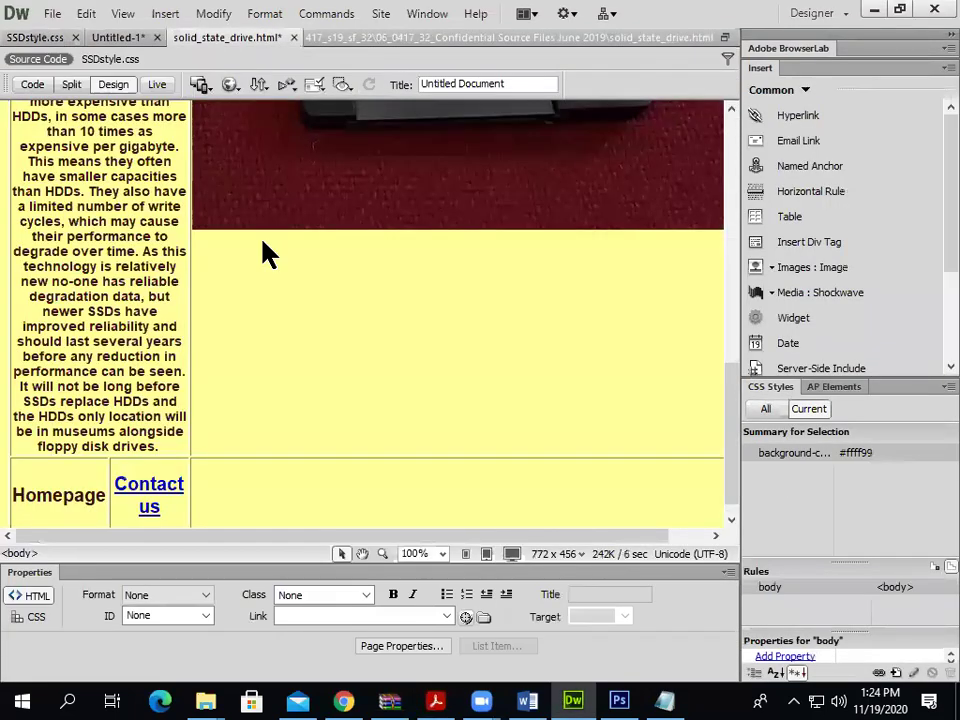
drag(733, 375, 722, 210)
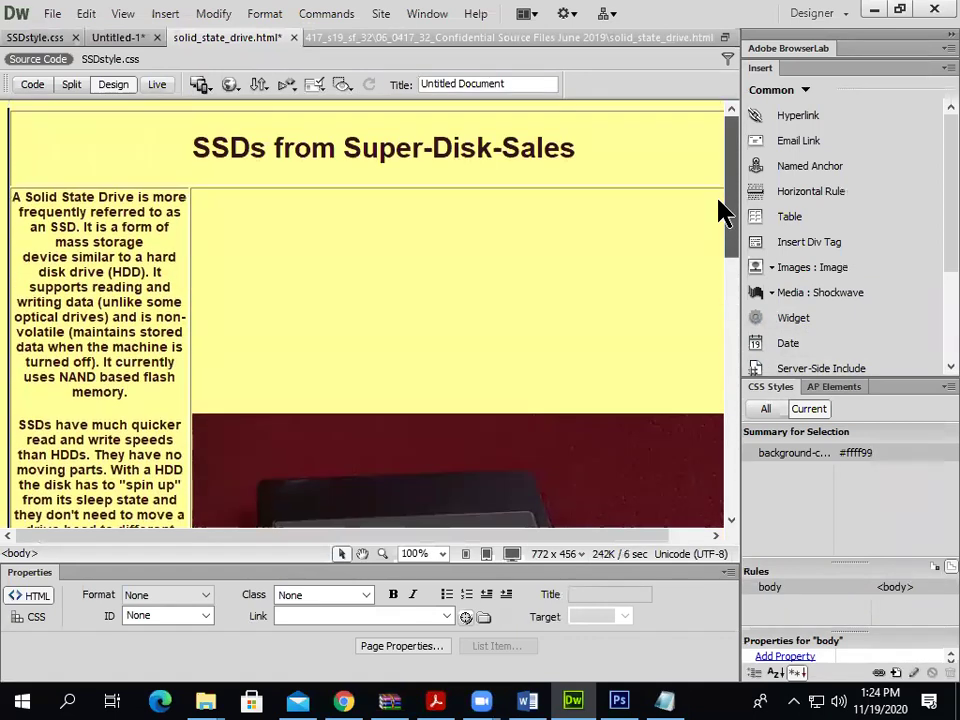
click(480, 339)
key(ctrl+w)
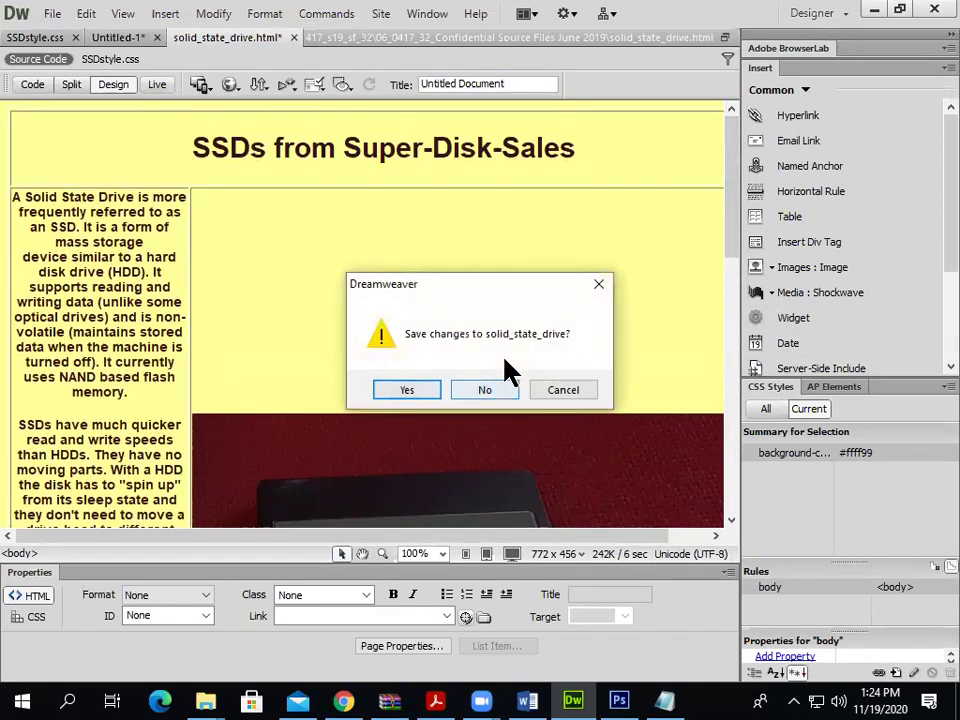
key(Escape)
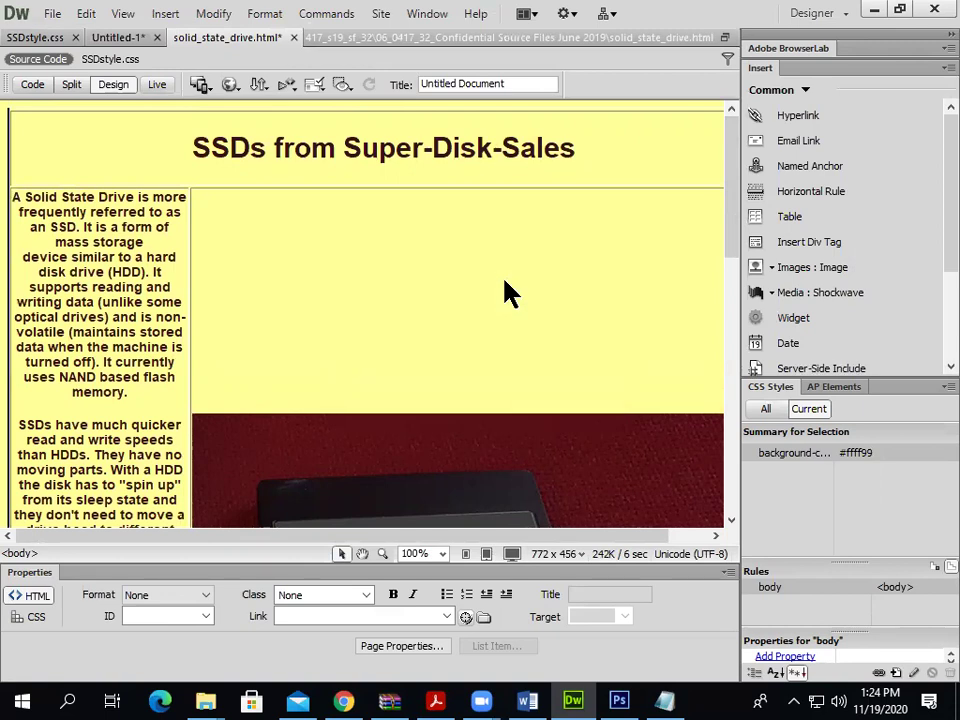
key(F12)
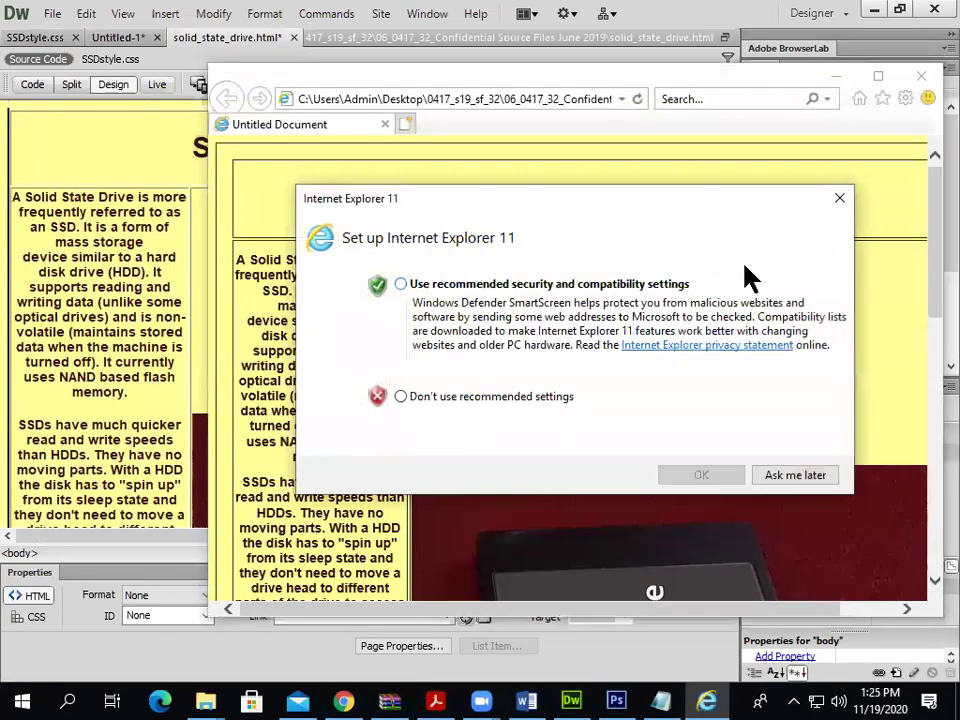
Dismiss the Internet Explorer setup prompt, maximize the browser, close the extra tab and look over the whole web page
click(839, 198)
click(878, 76)
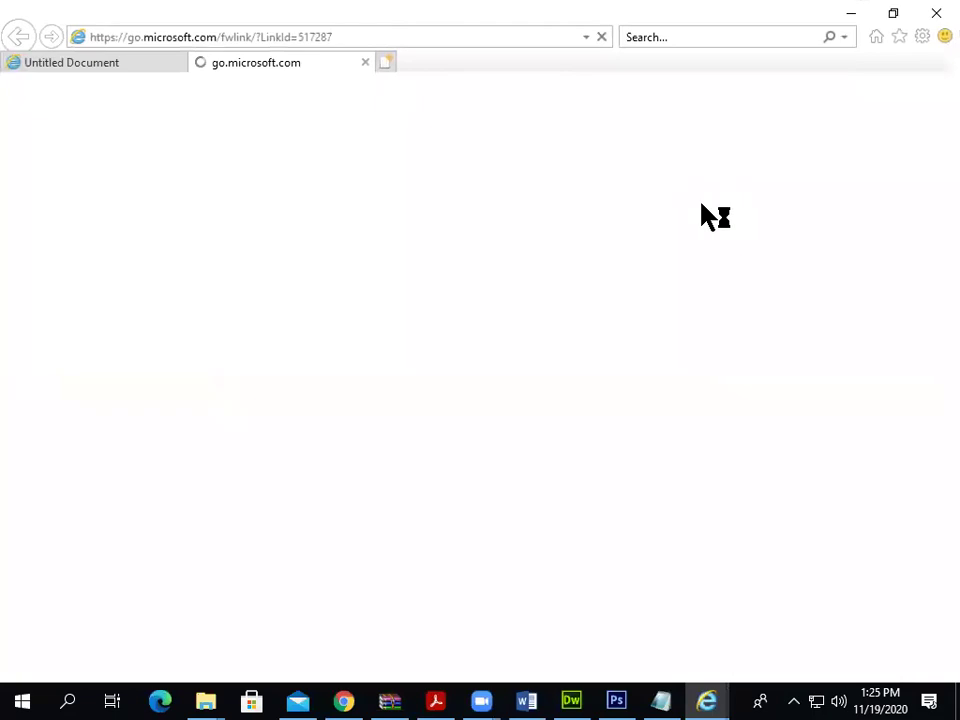
click(367, 62)
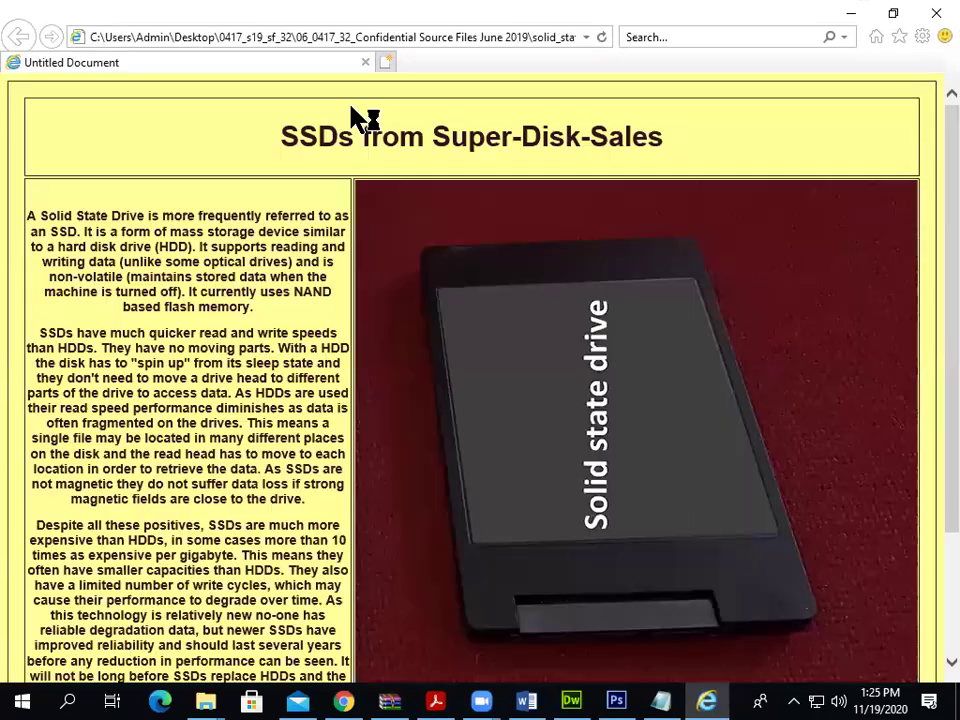
scroll(933, 455, down, 1)
scroll(932, 514, down, 2)
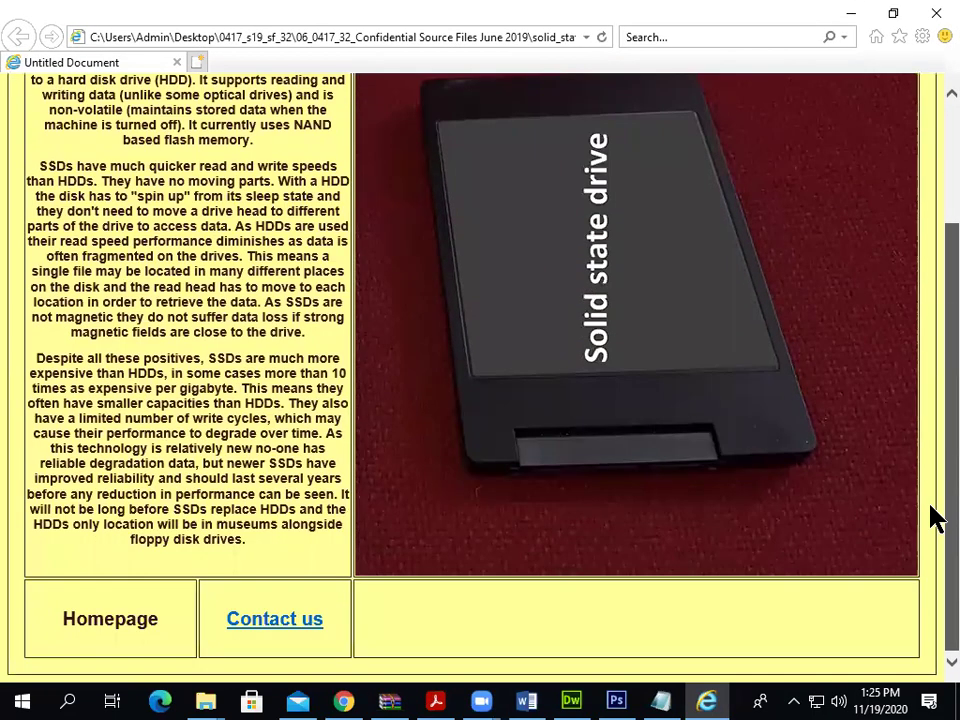
scroll(932, 253, up, 3)
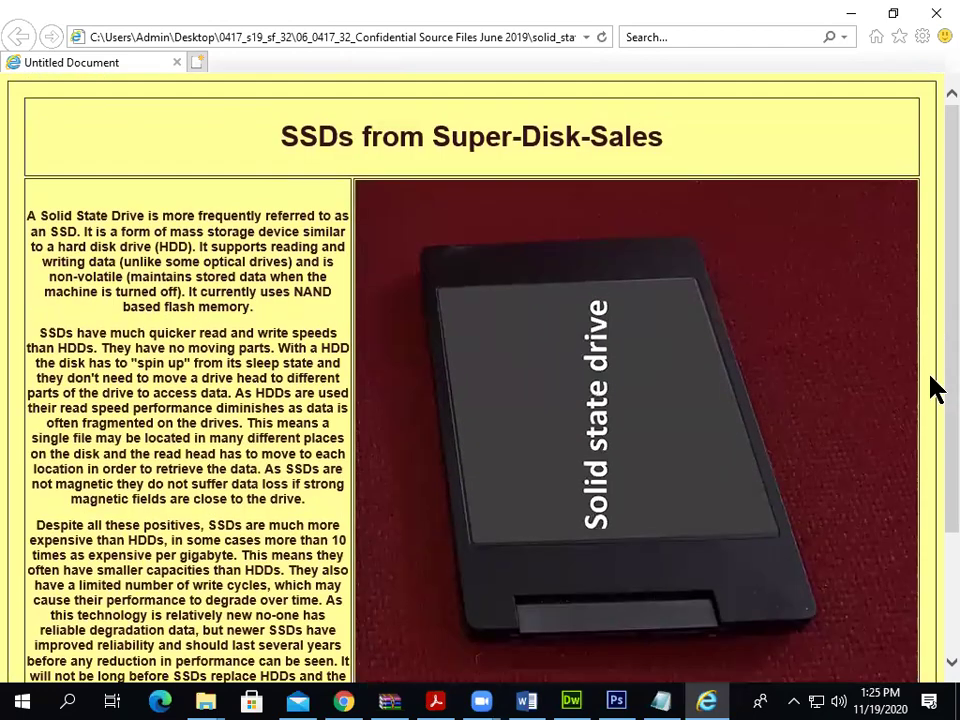
scroll(934, 386, down, 2)
Check the paper's Evidence 5 display conditions and zoom the browser page out so the whole page fits in the window
key(alt+Tab)
click(433, 701)
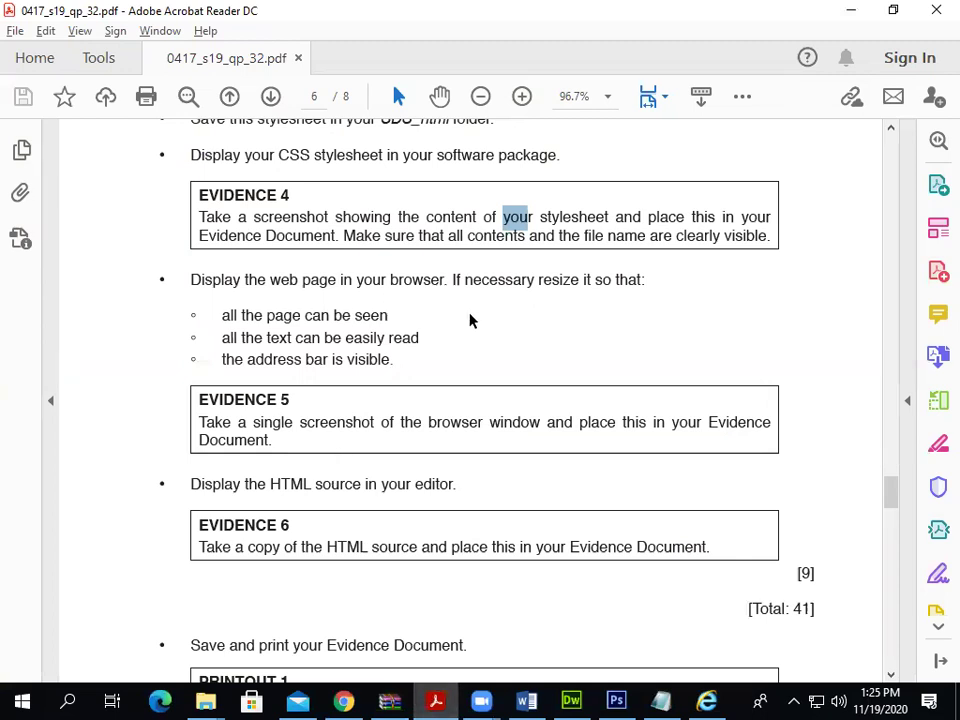
key(alt+Tab)
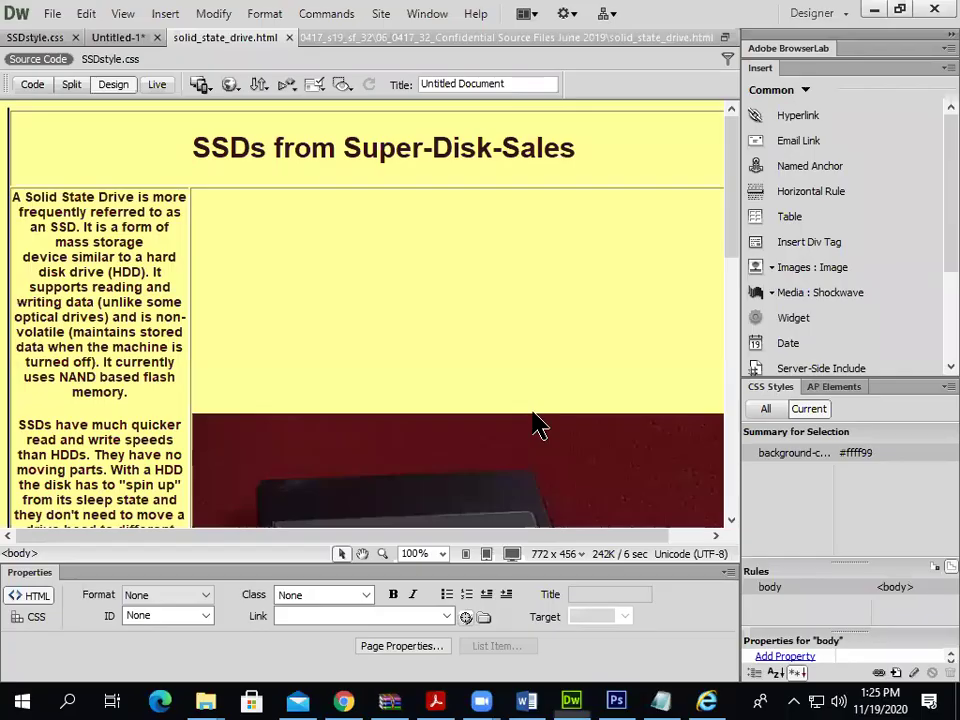
click(706, 703)
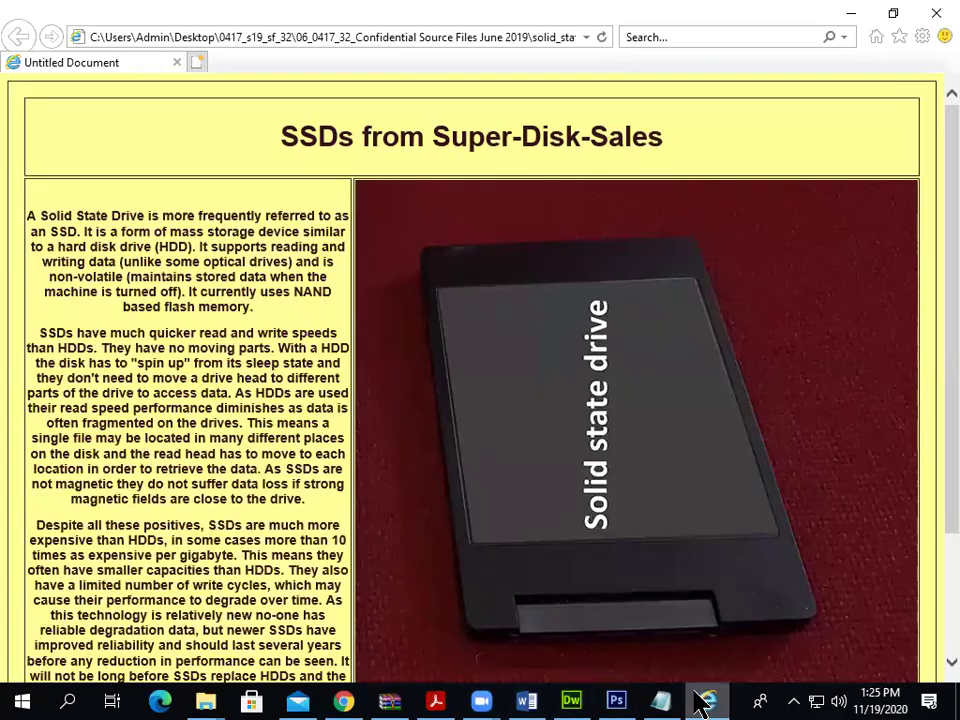
key(ctrl+minus)
key(ctrl+minus)
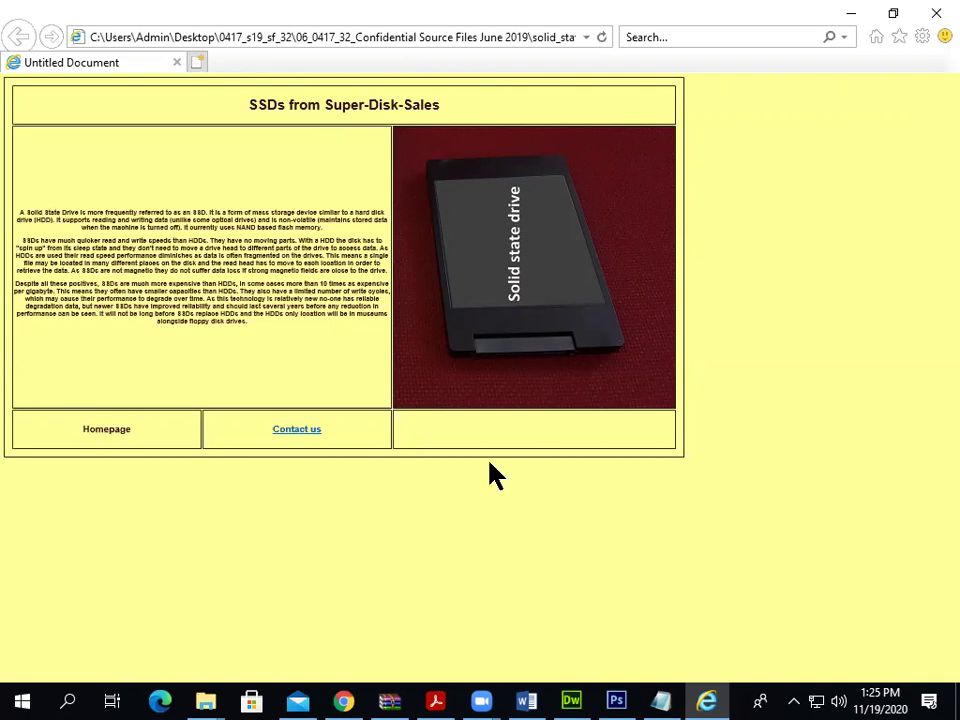
key(ctrl+0)
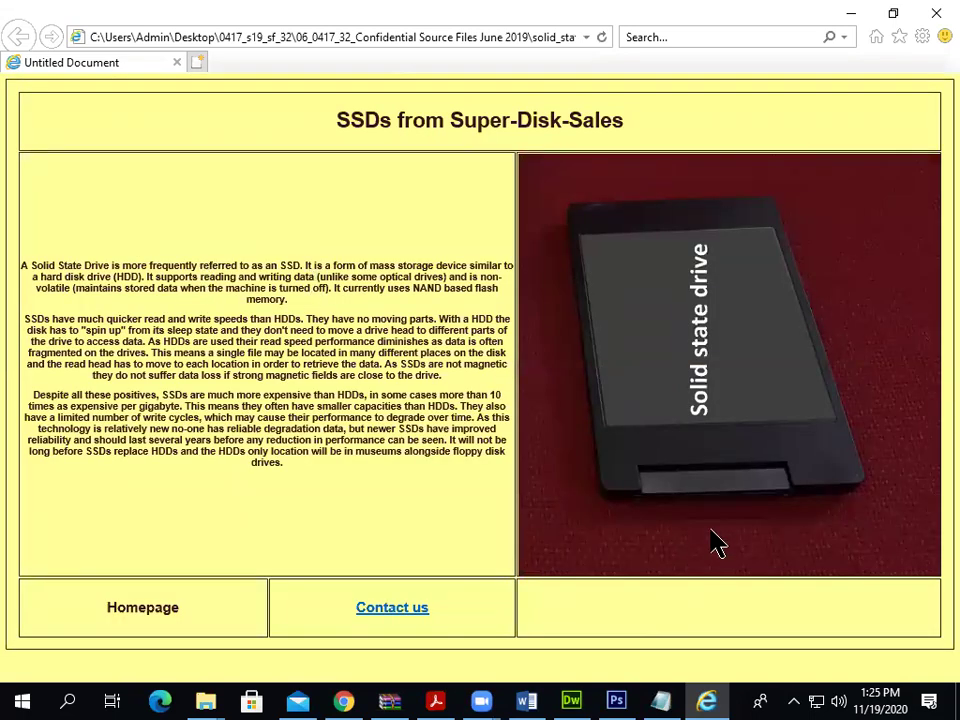
key(ctrl+plus)
key(ctrl+0)
Reread the paper's instructions on the visible address bar, the Evidence 5 browser screenshot and displaying the HTML source
click(571, 700)
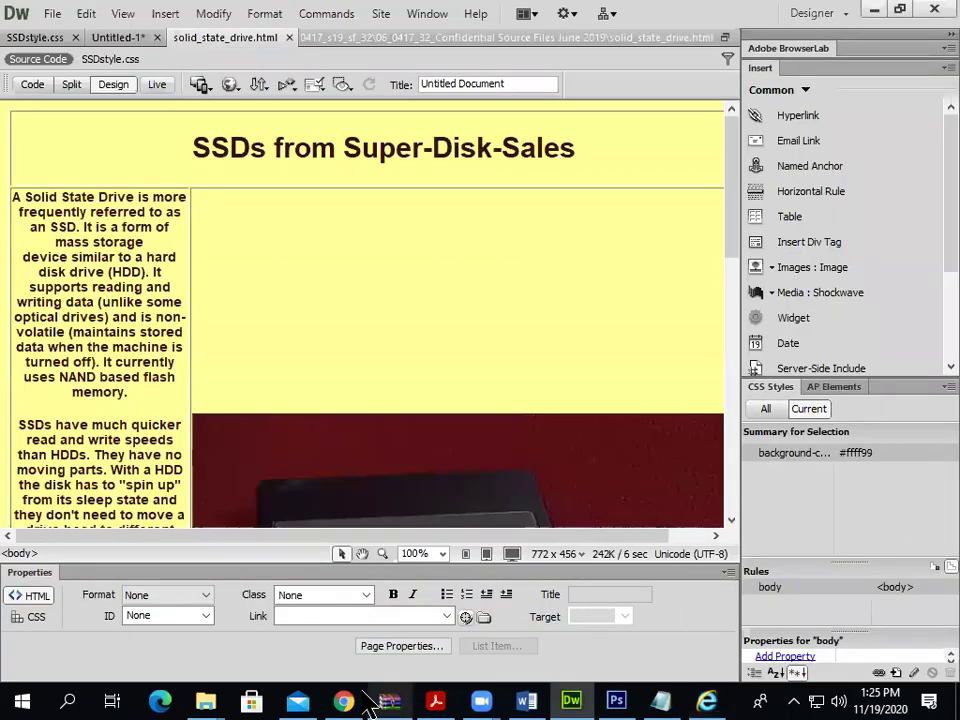
click(435, 700)
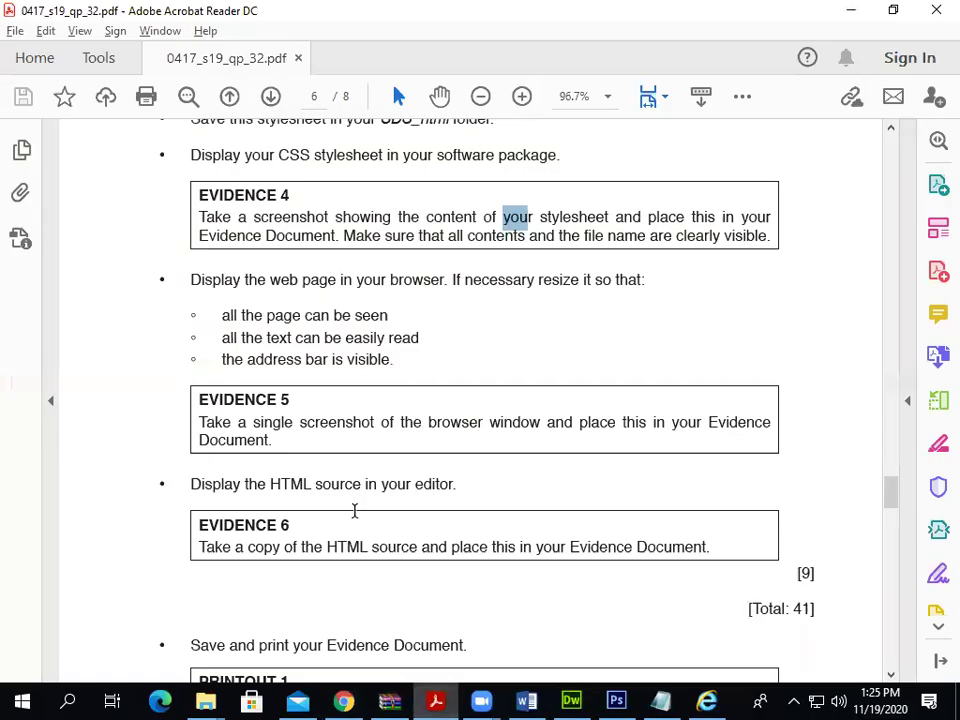
drag(247, 359, 329, 359)
scroll(321, 358, down, 3)
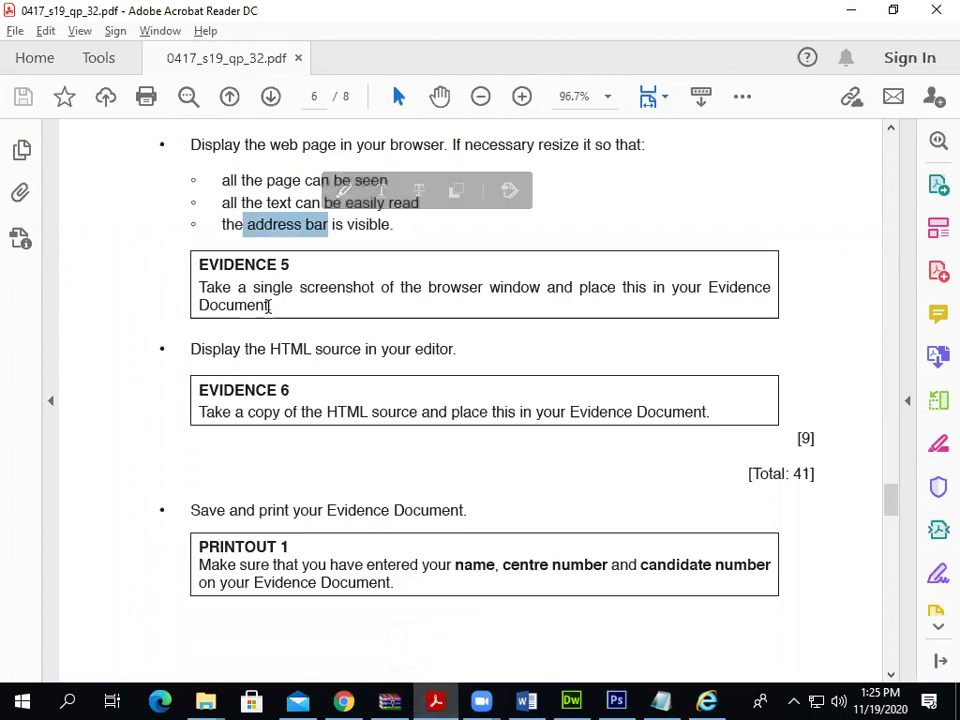
drag(428, 287, 638, 287)
click(670, 290)
scroll(288, 338, down, 1)
drag(244, 303, 437, 316)
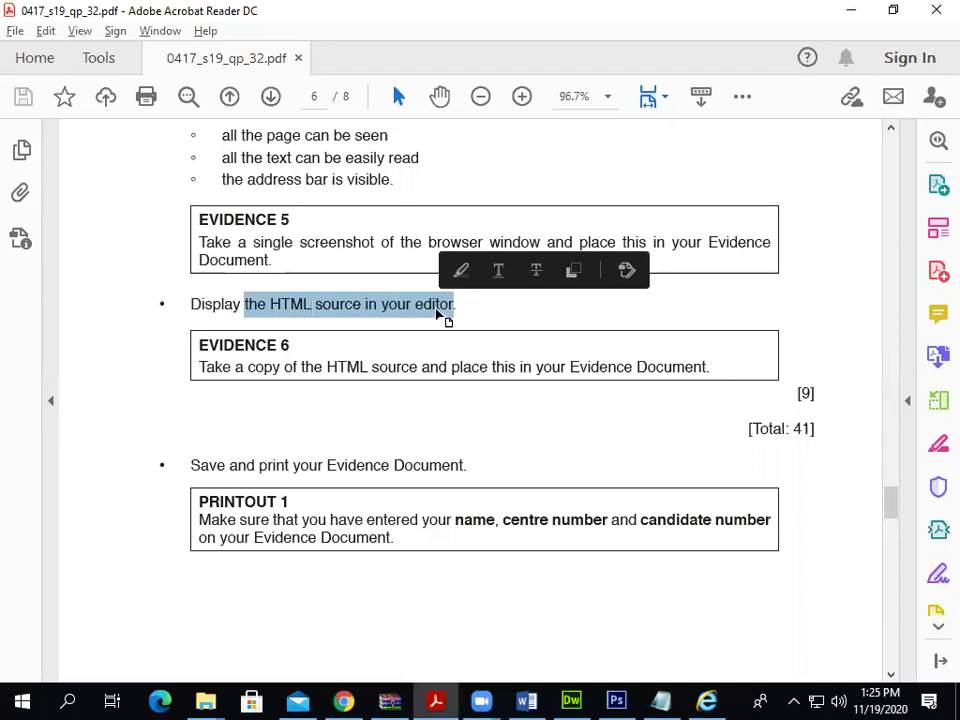
Display the HTML source of solid_state_drive.html in Dreamweaver and select all of its code
key(alt+Tab)
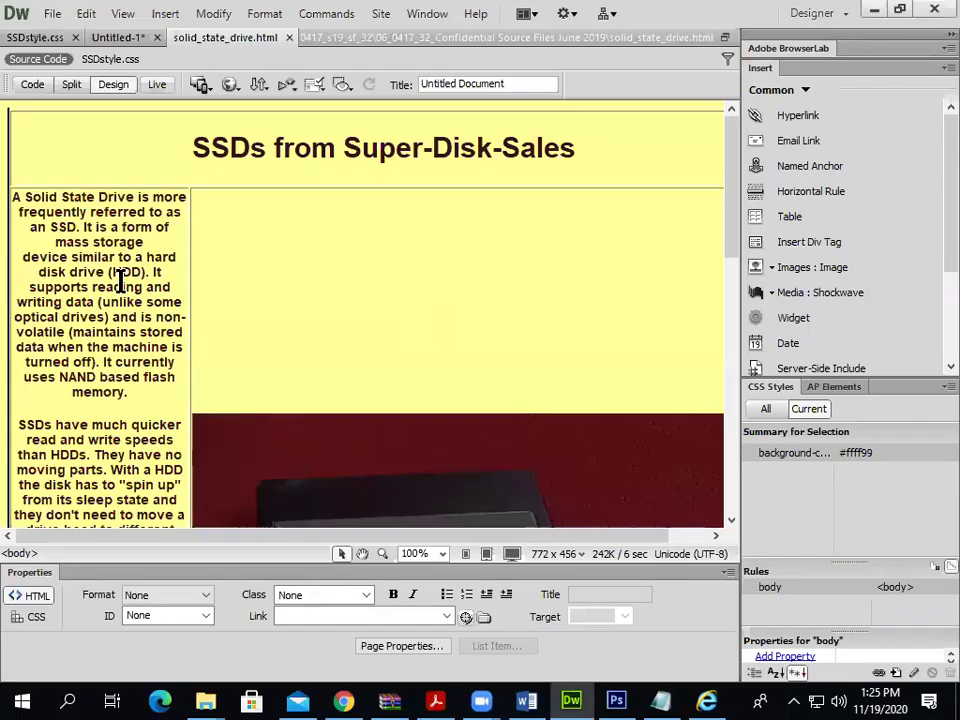
click(32, 84)
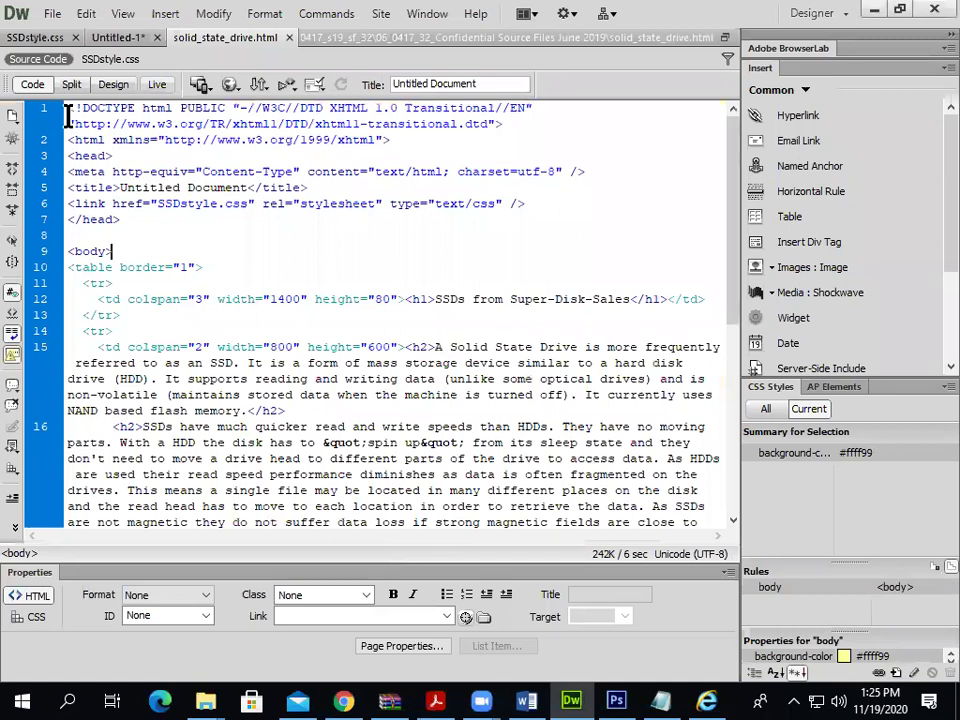
drag(66, 107, 435, 574)
click(51, 13)
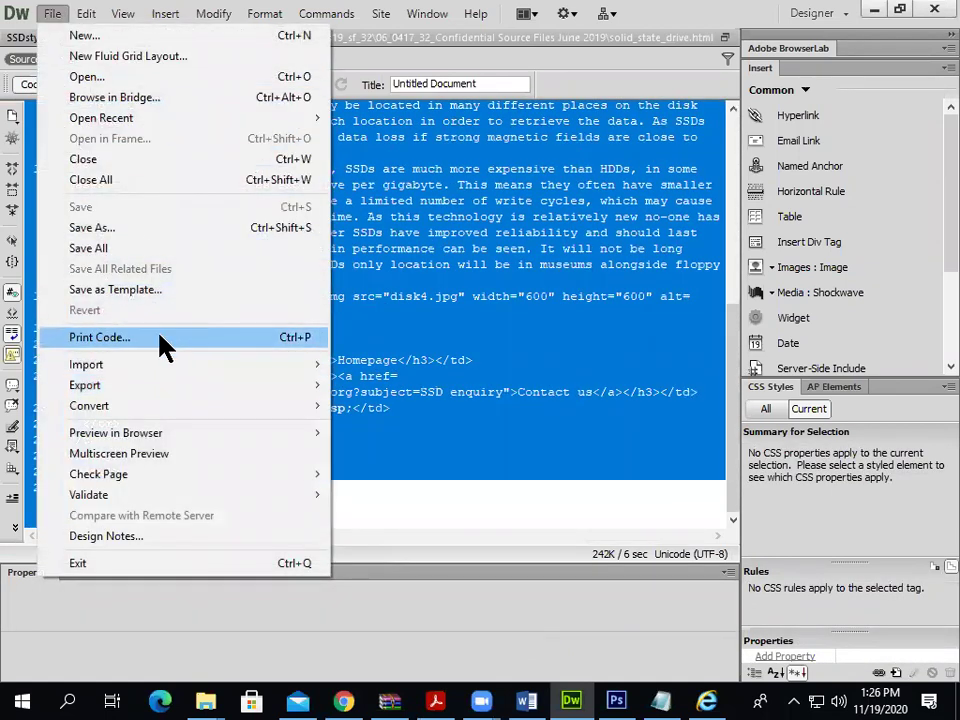
click(499, 317)
Reread the Evidence 6 instruction in the question paper and read on to the Task 3 – Spreadsheet instructions for question 14
key(alt+Tab)
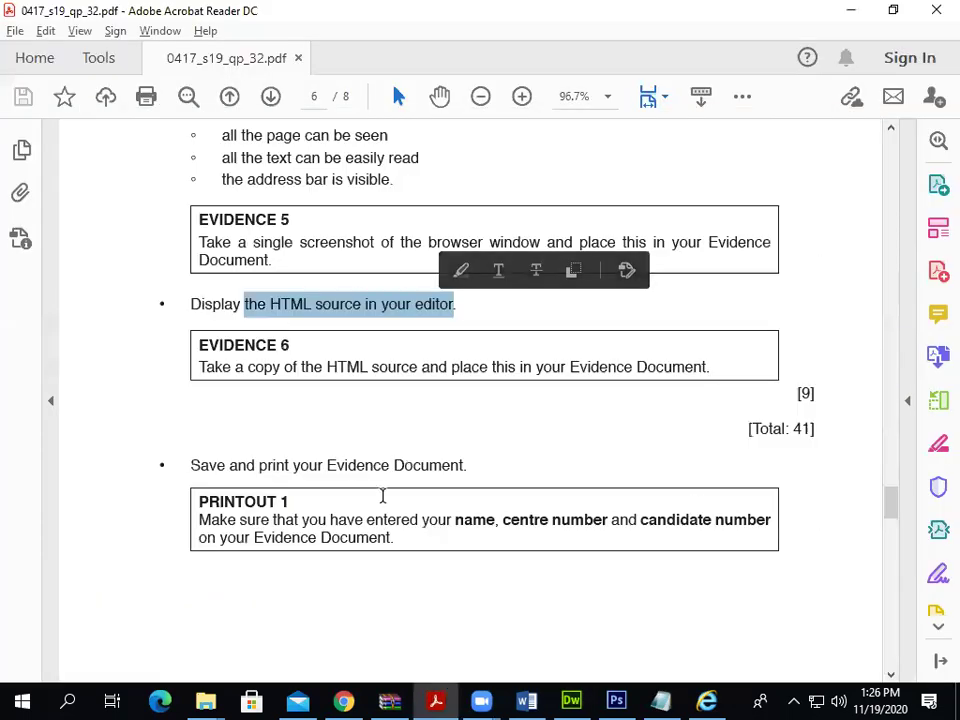
drag(710, 367, 205, 367)
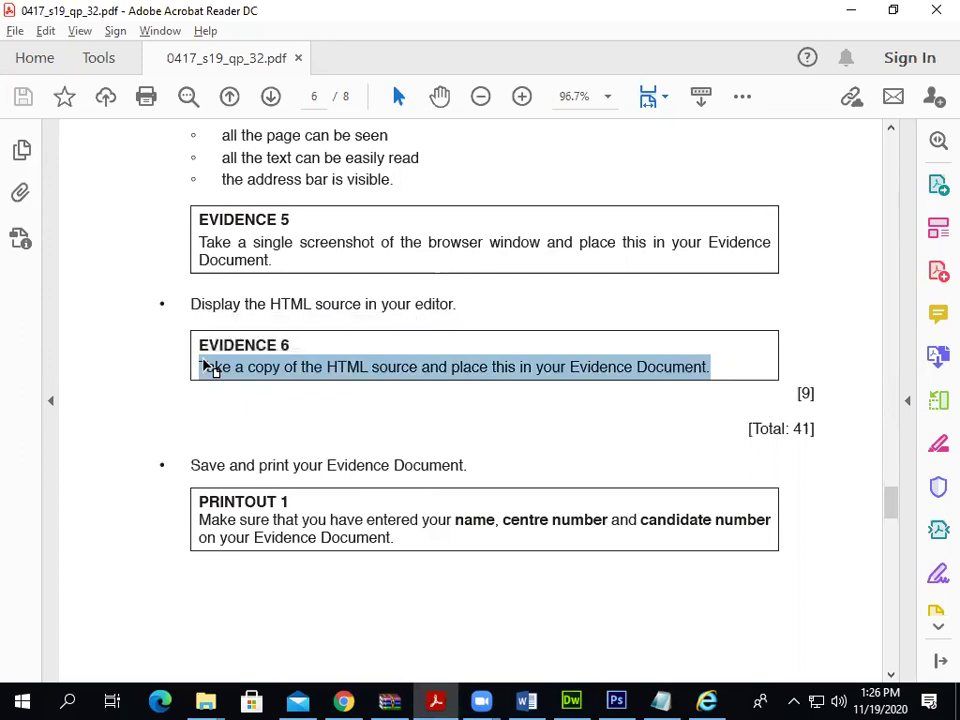
click(206, 366)
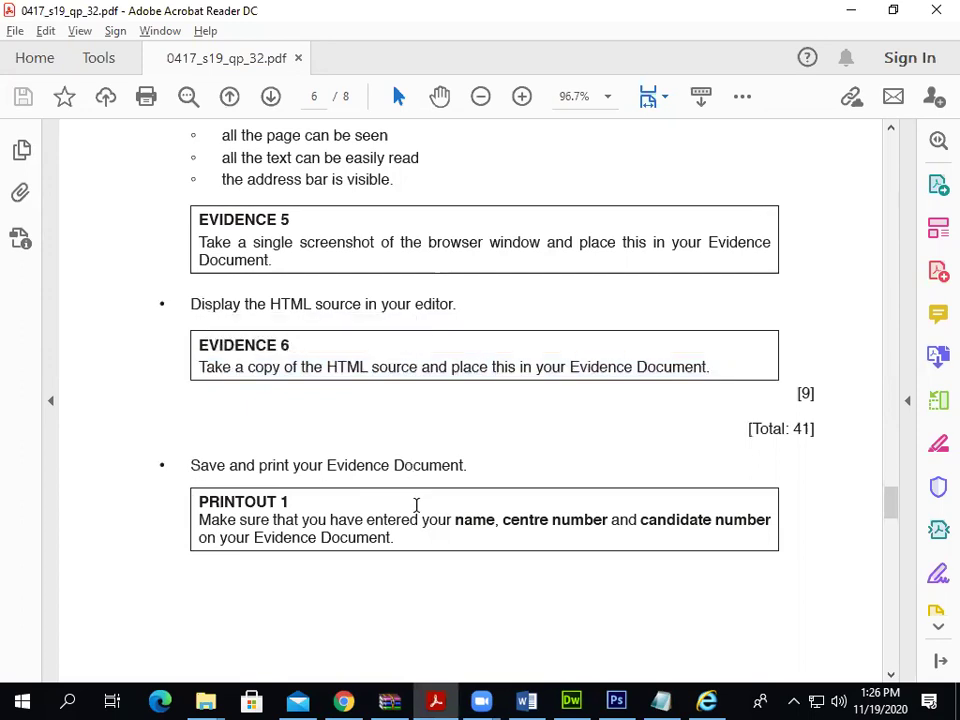
scroll(416, 506, down, 10)
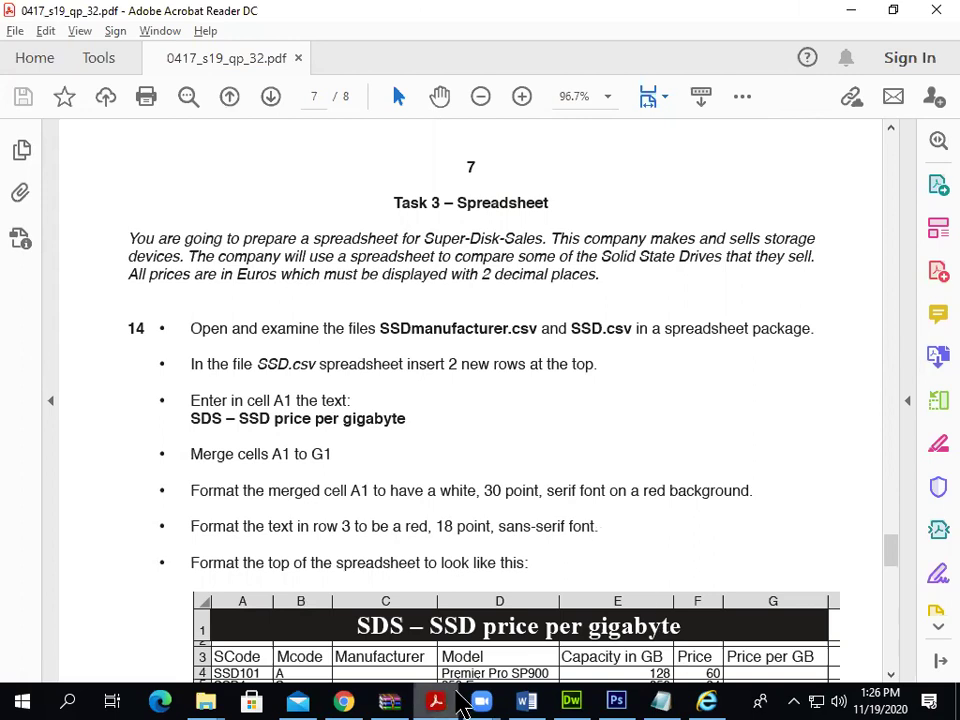
mouse_move(481, 702)
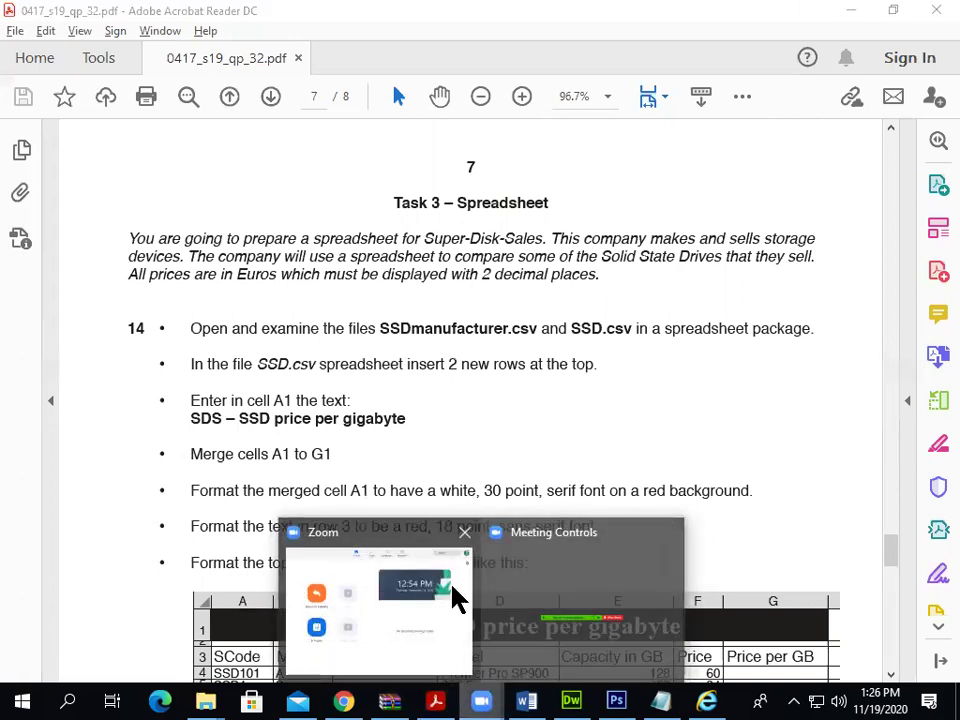
scroll(298, 456, down, 1)
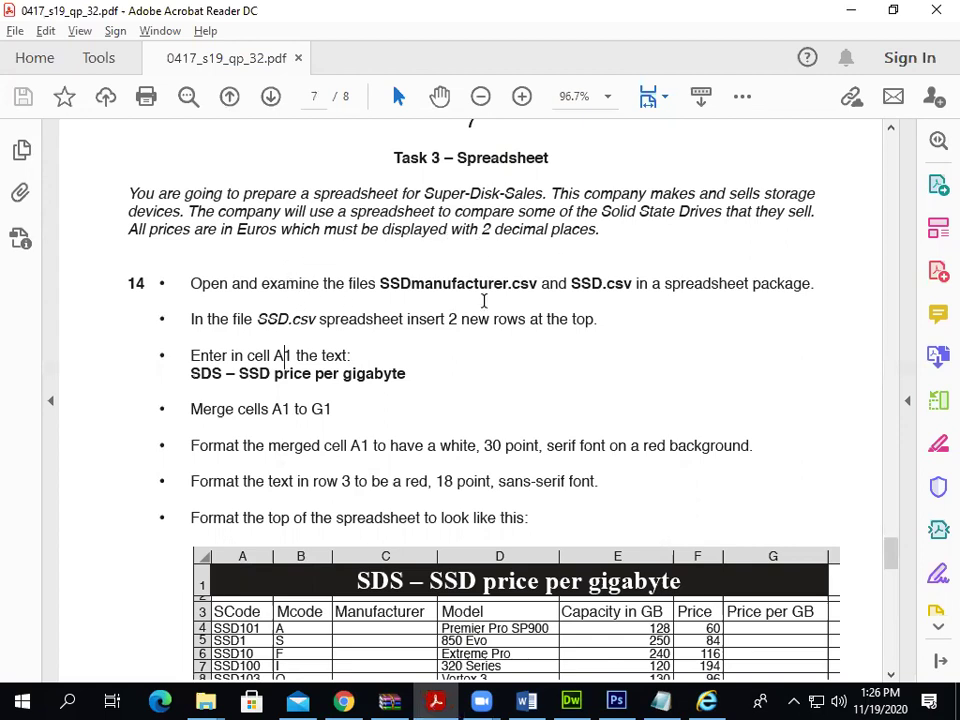
drag(386, 284, 528, 285)
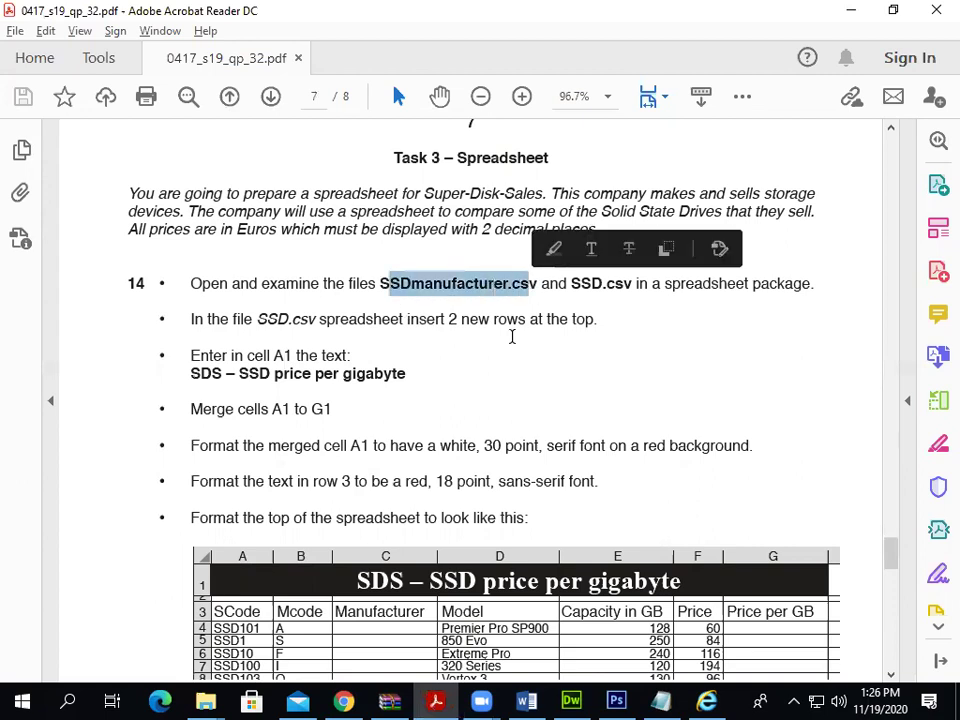
Switch to the 06_0417_32_Confidential Source Files June 2019 folder and close its two duplicate File Explorer windows
mouse_move(205, 700)
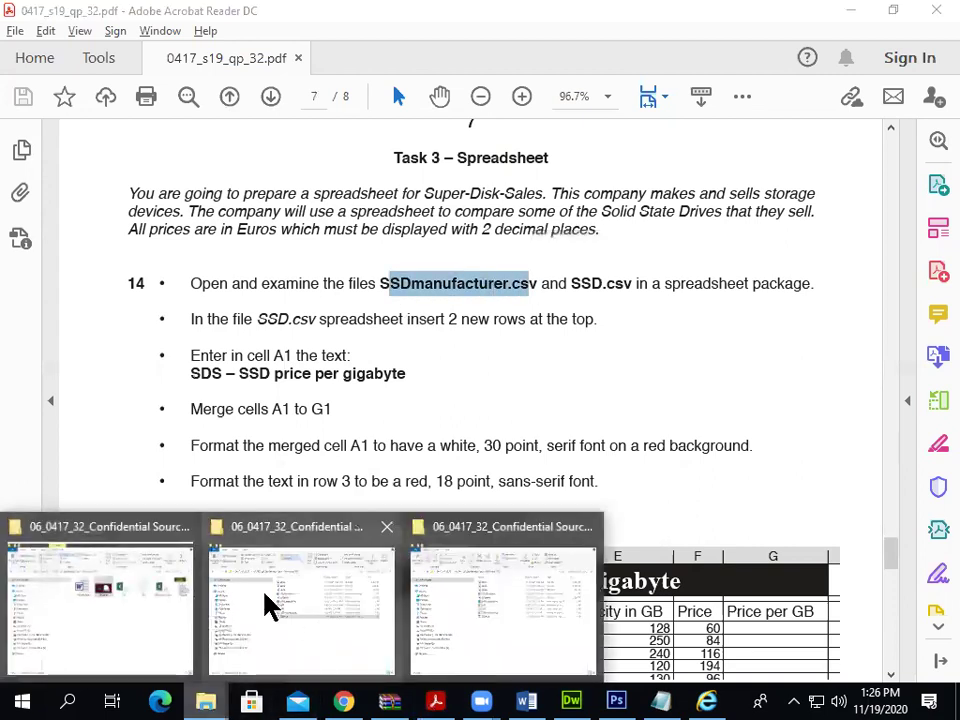
click(336, 570)
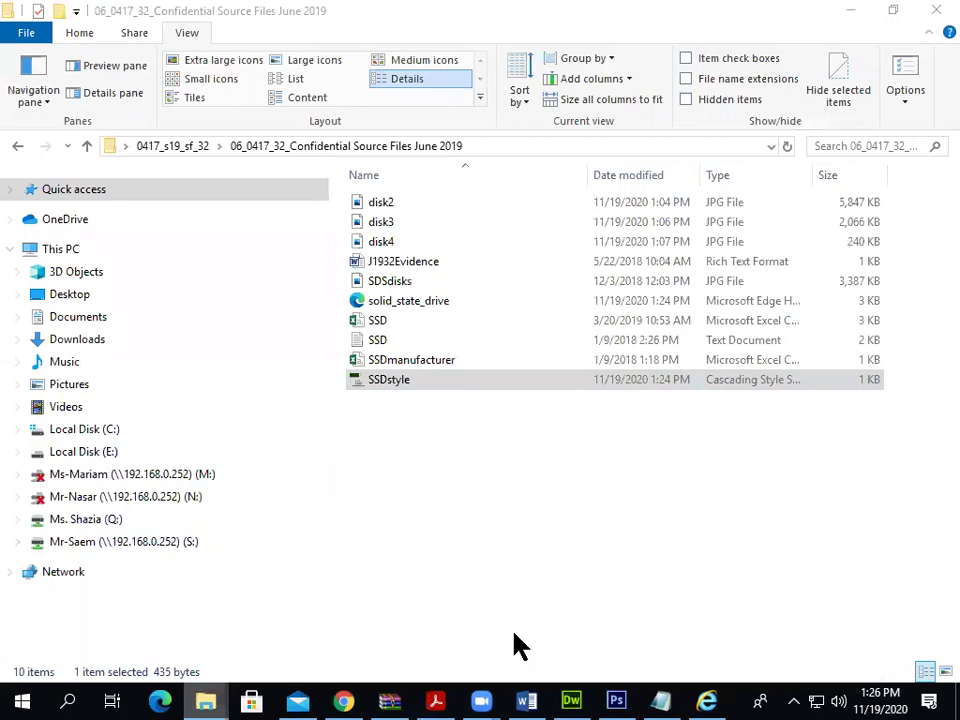
mouse_move(205, 700)
click(587, 528)
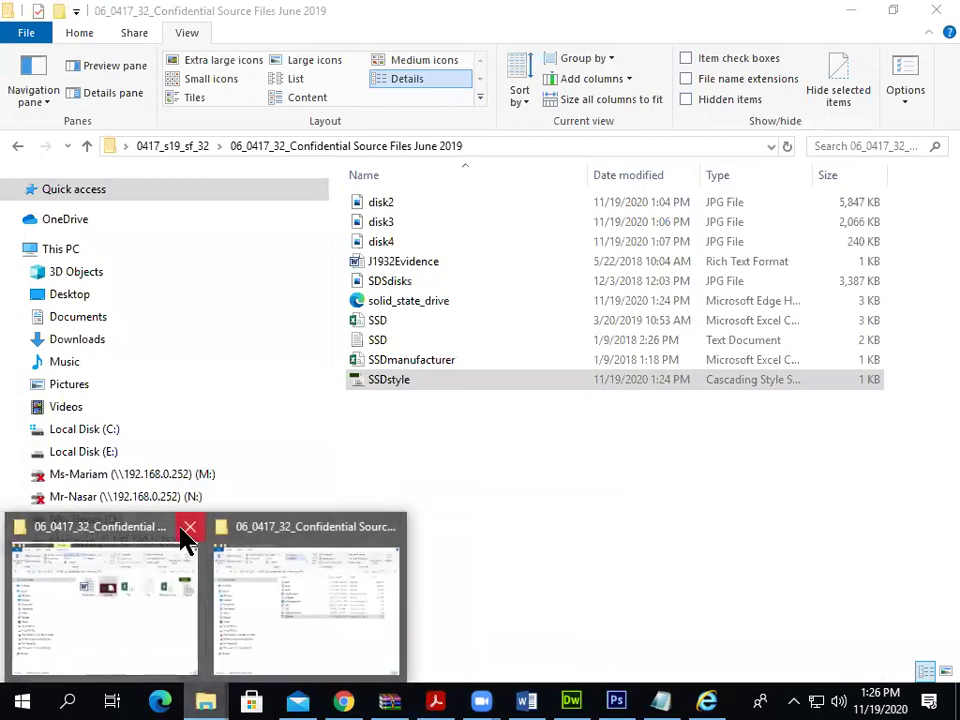
click(188, 527)
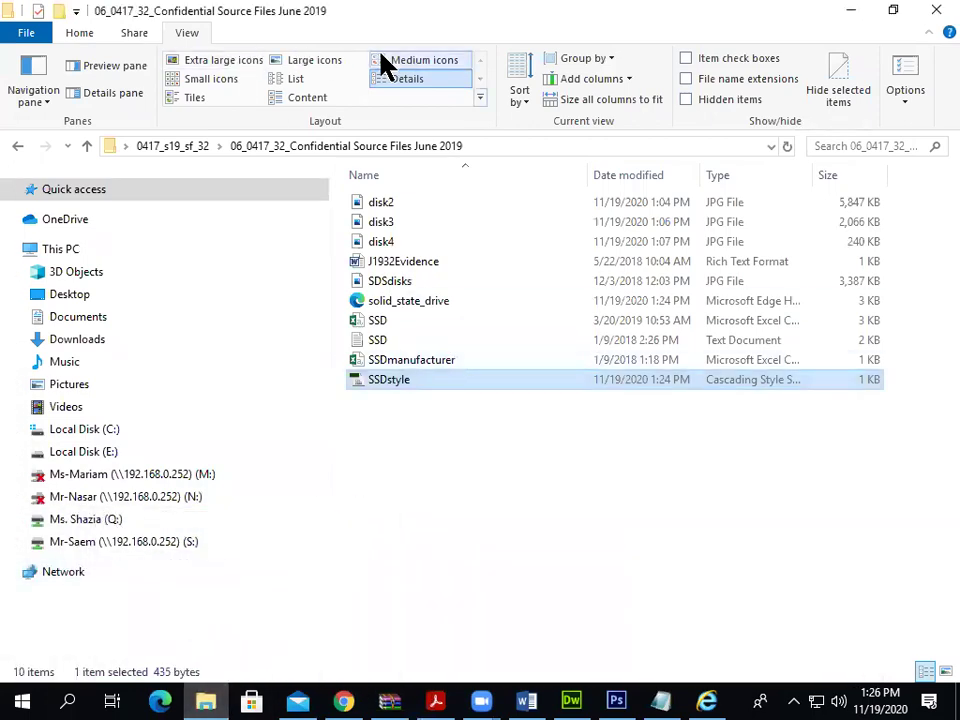
Show the source files folder as medium icons and open SSDmanufacturer in Excel
click(392, 60)
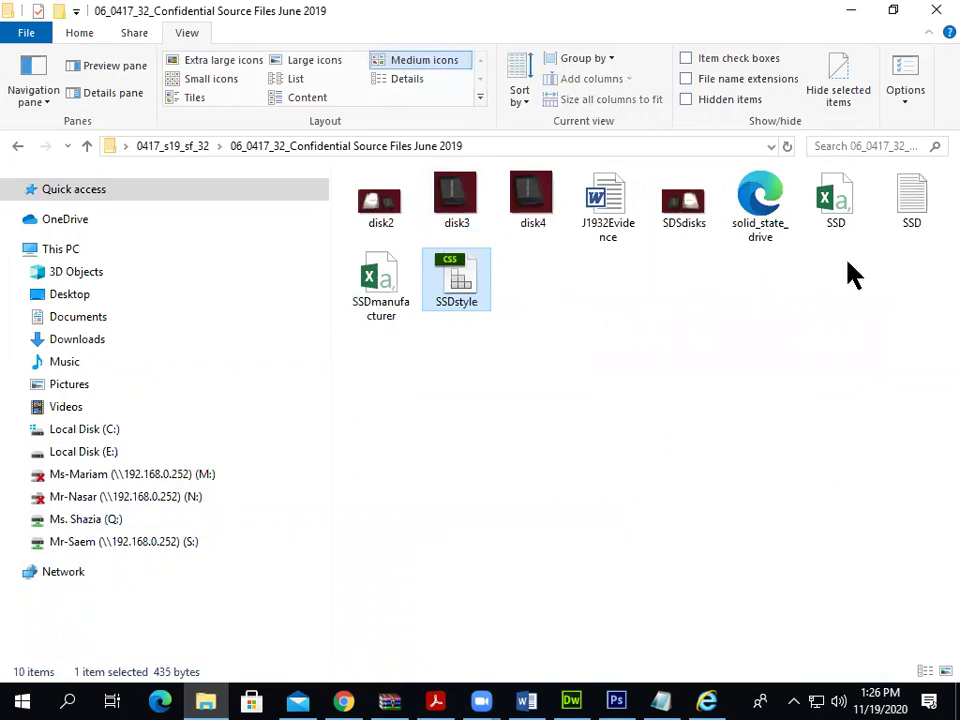
click(388, 285)
double_click(388, 285)
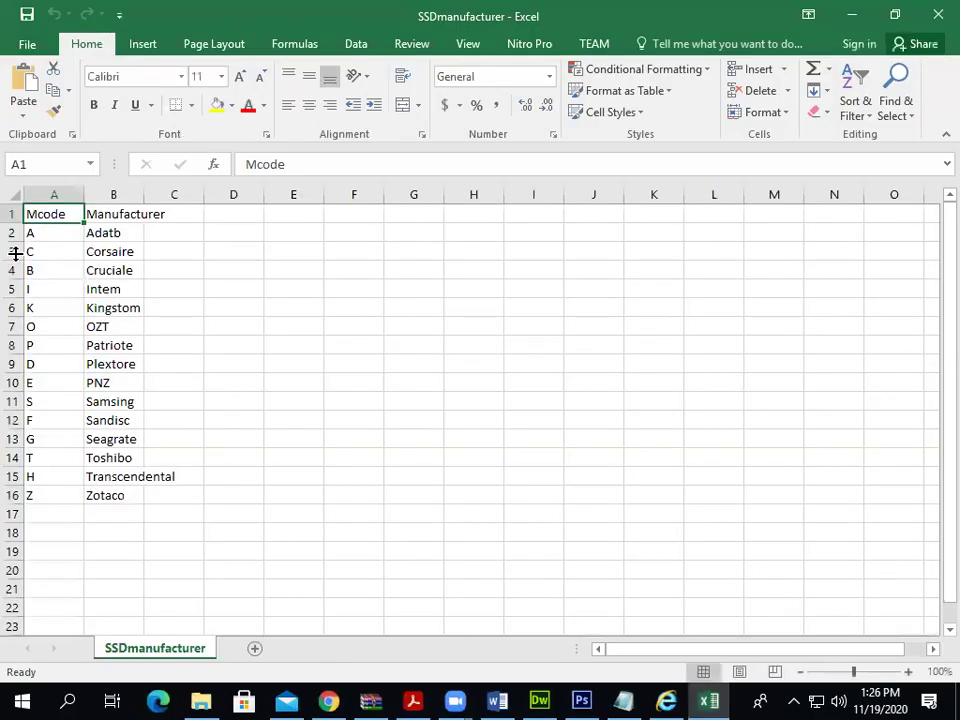
Autofit all column widths in SSDmanufacturer, and open the SSD file with its columns autofitted too
click(16, 195)
double_click(81, 195)
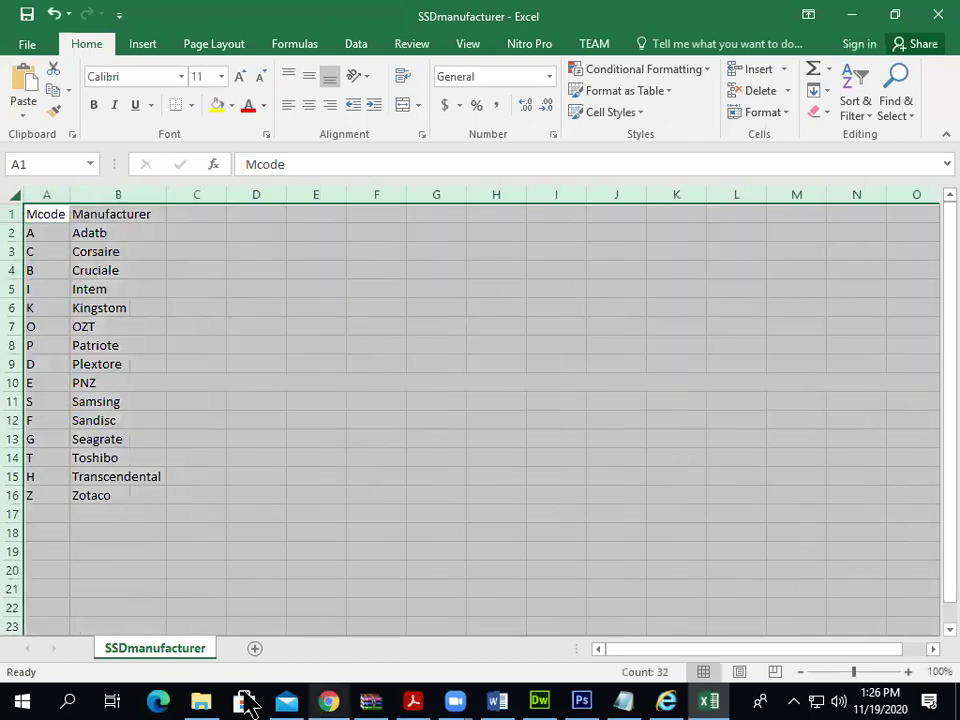
click(201, 700)
double_click(831, 201)
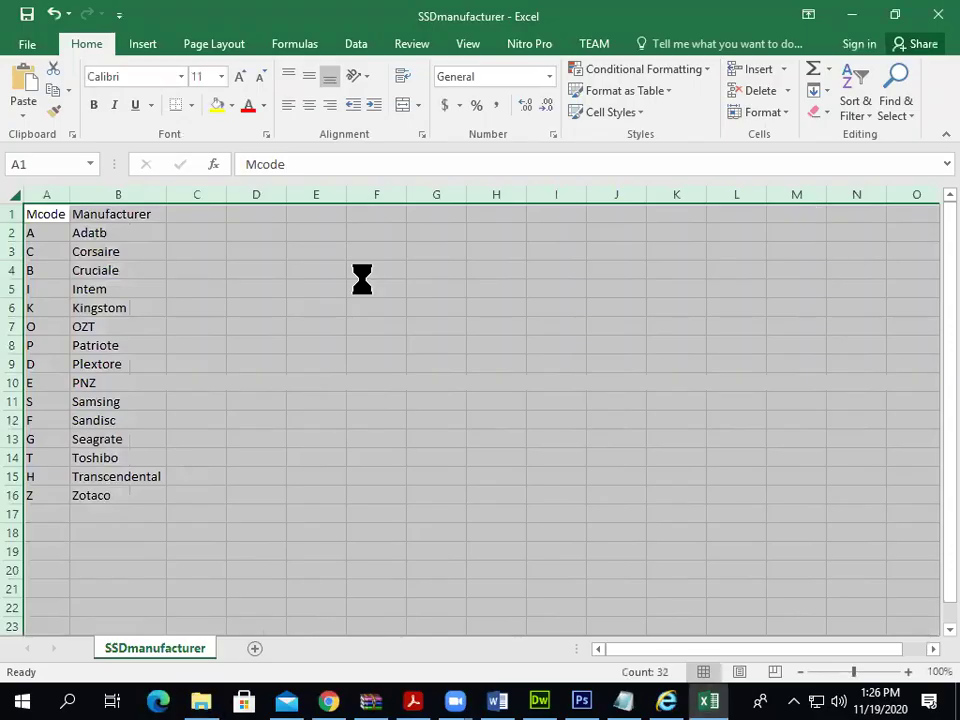
click(14, 196)
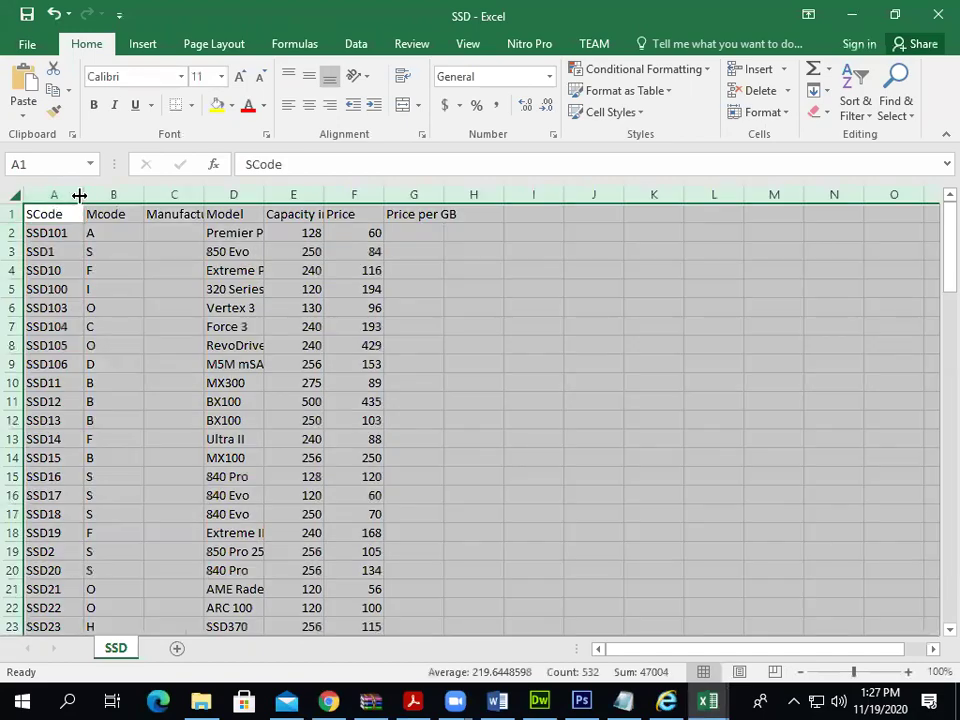
double_click(79, 195)
Check the question 14 instructions and insert two new rows at the top of the SSD spreadsheet
click(413, 700)
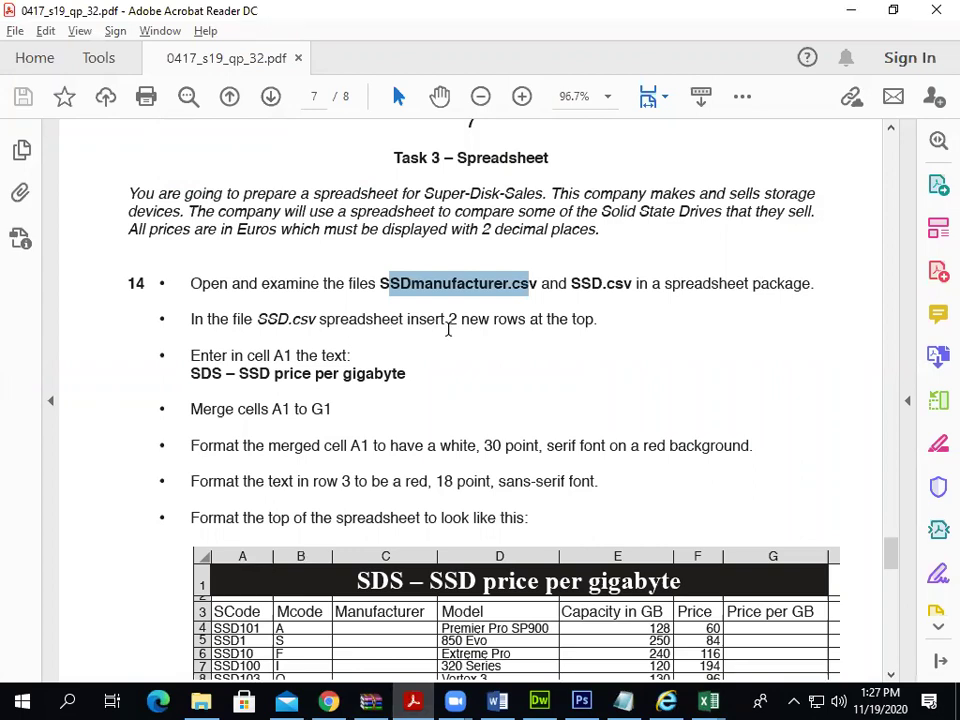
key(alt+Tab)
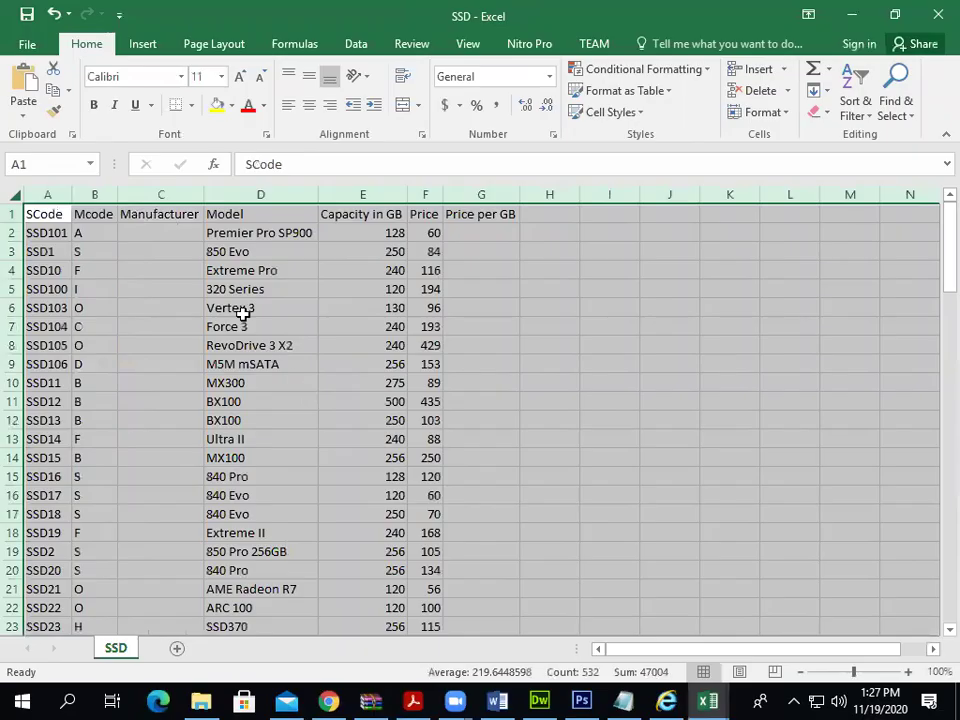
click(14, 213)
right_click(14, 213)
click(62, 341)
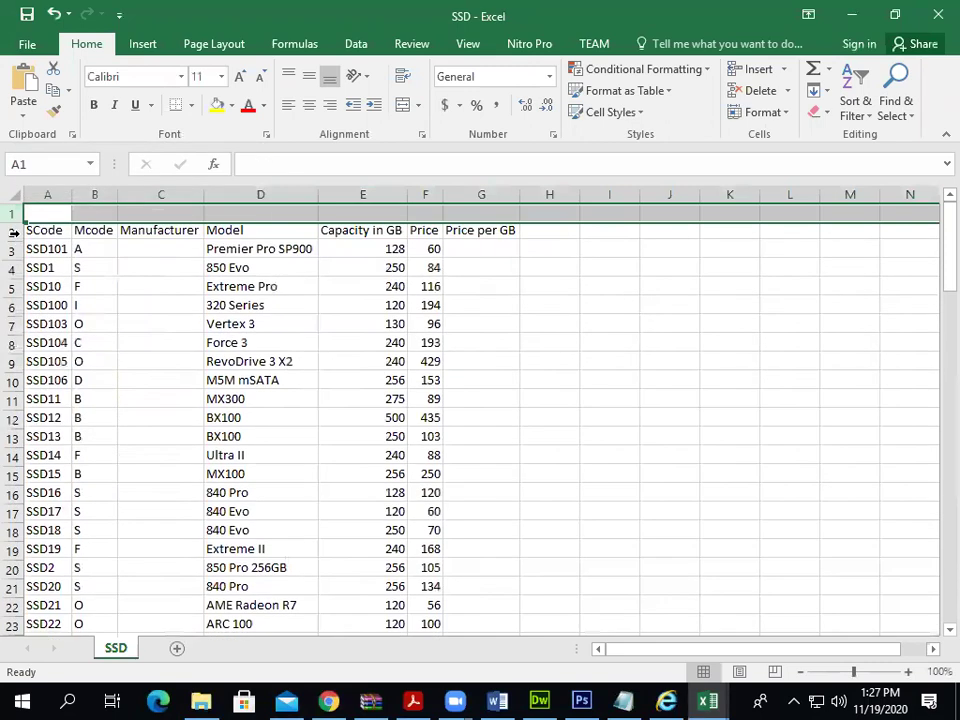
right_click(14, 213)
click(64, 345)
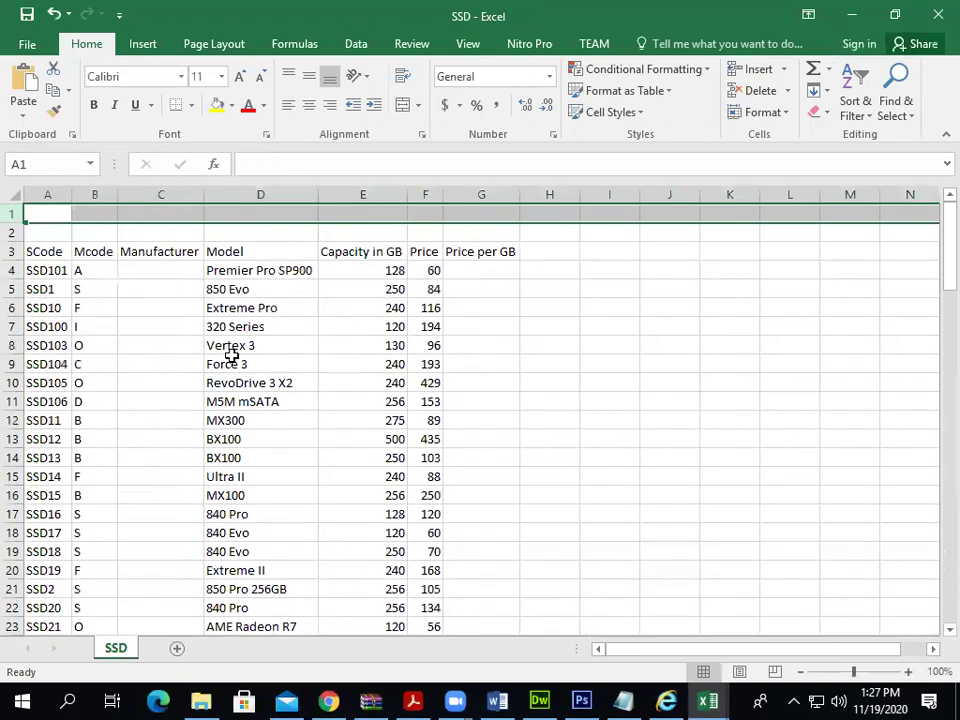
Copy the title "SDS – SSD price per gigabyte" from the question paper into cell A1 and autofit column A
key(alt+Tab)
scroll(274, 377, down, 2)
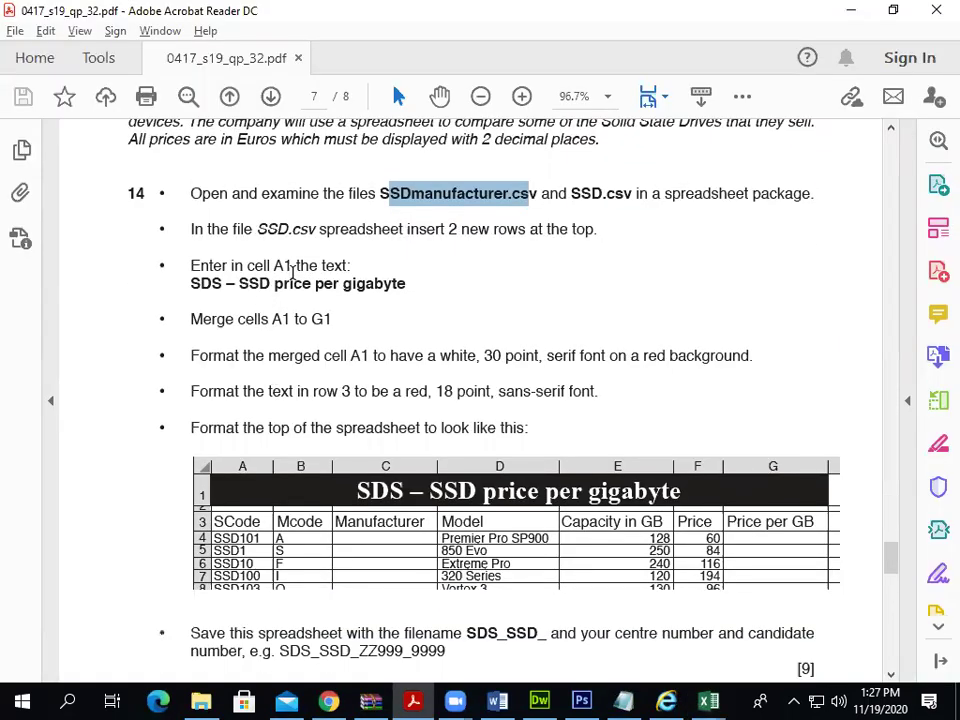
drag(191, 284, 390, 292)
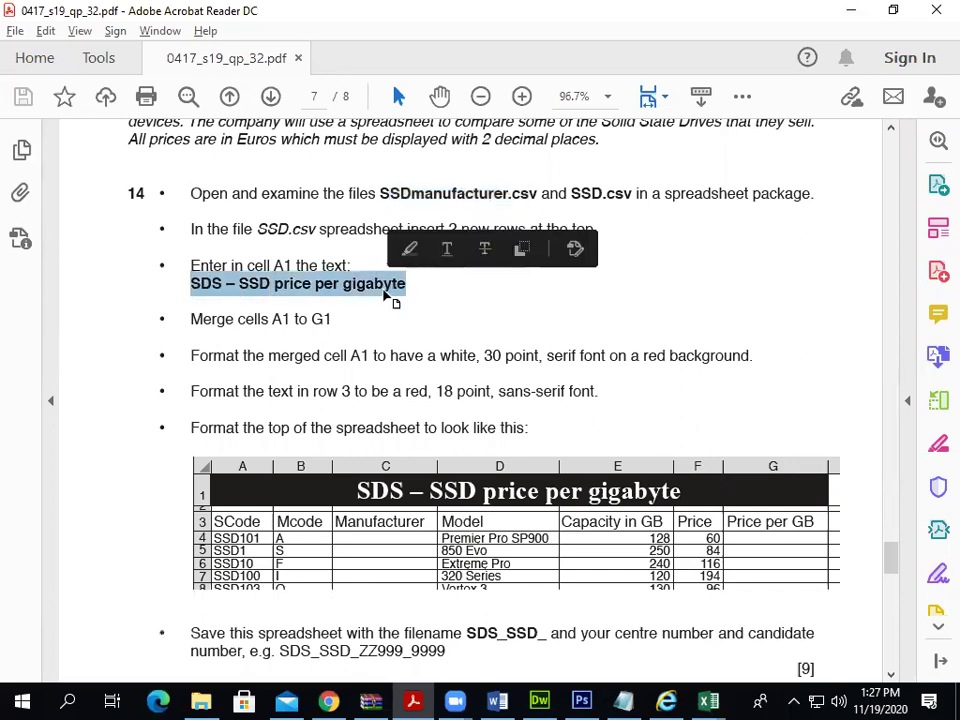
key(ctrl+c)
key(alt+Tab)
click(50, 215)
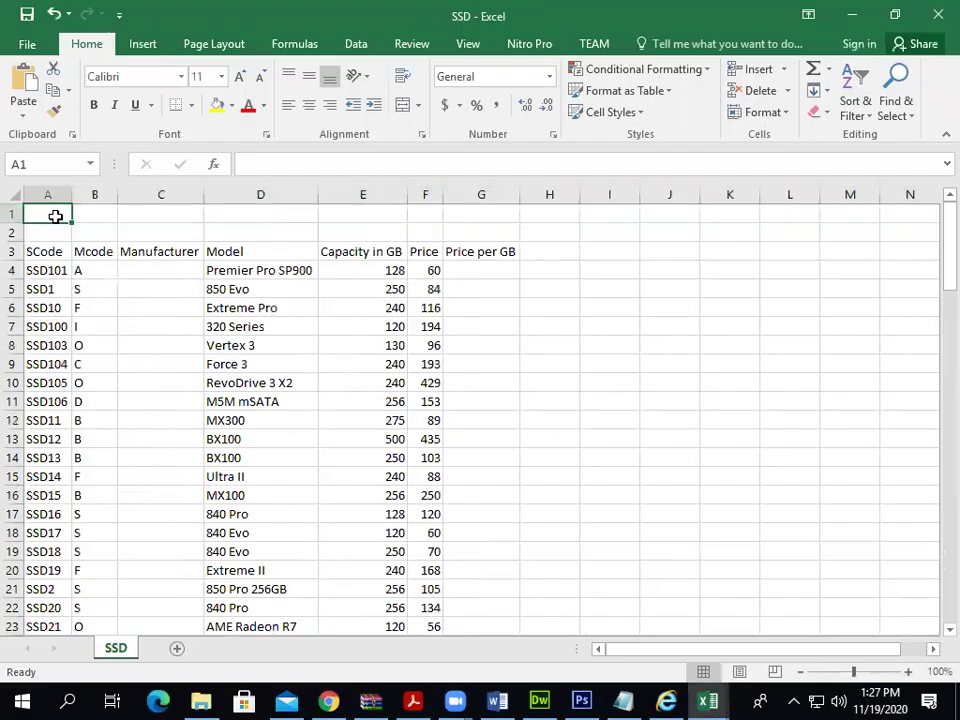
key(ctrl+v)
double_click(72, 194)
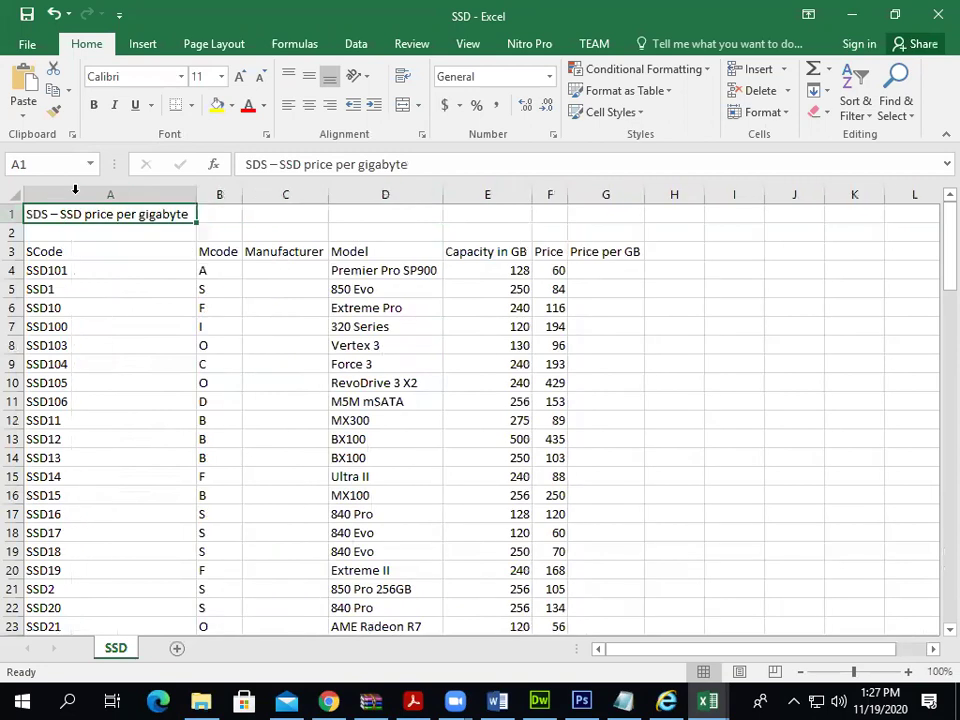
Check the merge instruction in the question paper and merge and centre cells A1 to G1
key(alt+Tab)
scroll(322, 409, down, 1)
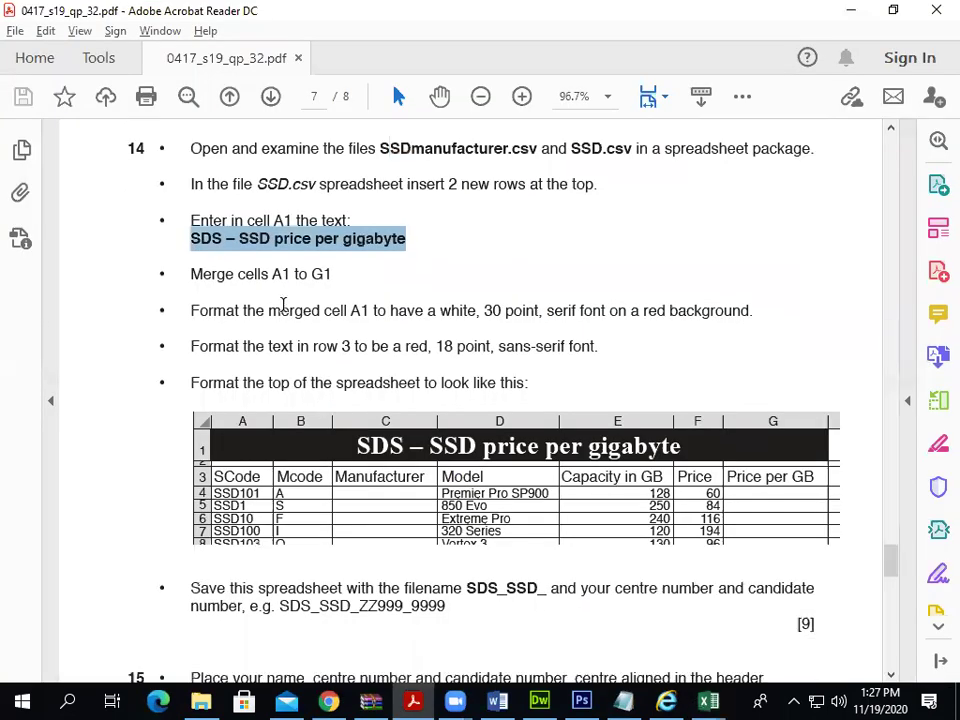
key(alt+Tab)
click(101, 236)
drag(107, 211, 622, 214)
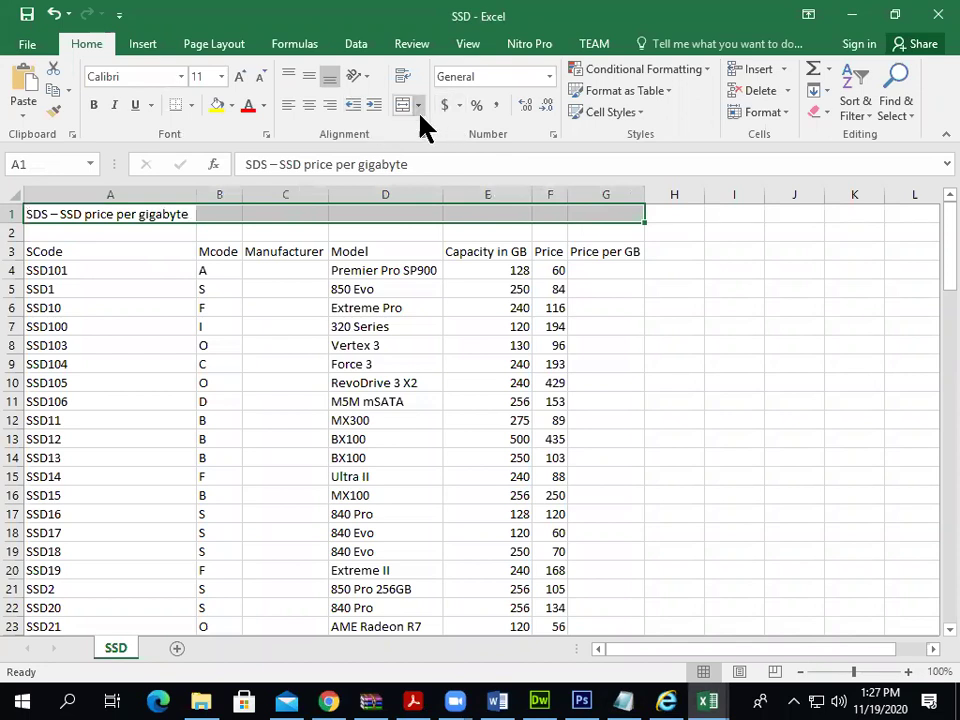
click(404, 106)
Read the title formatting instruction in the question paper and set the merged title cell's font size to 30
key(alt+Tab)
scroll(350, 322, down, 1)
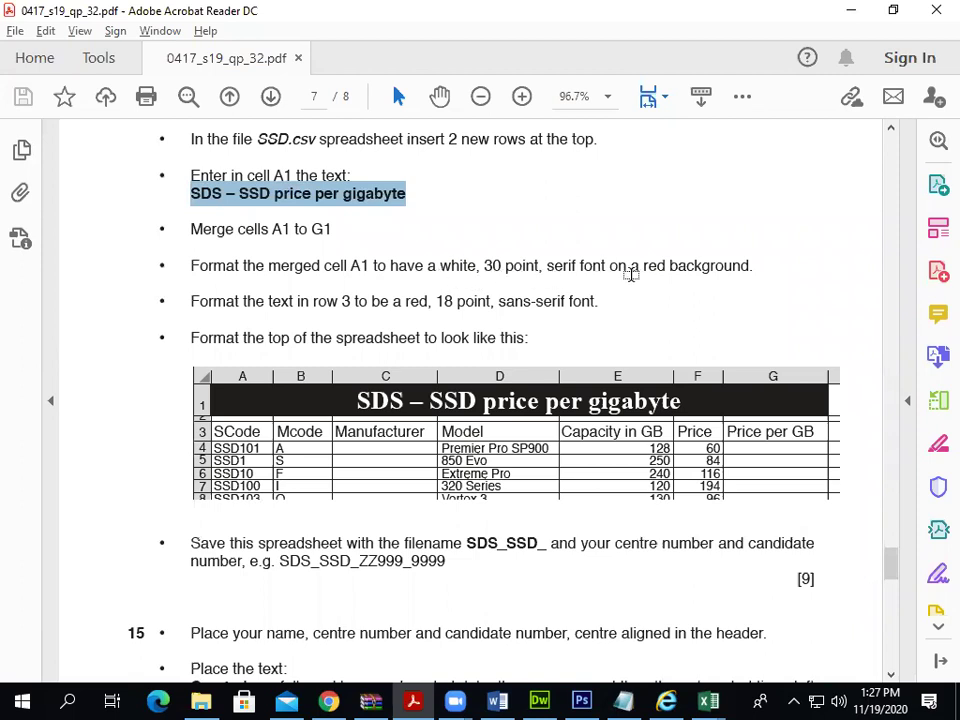
click(325, 267)
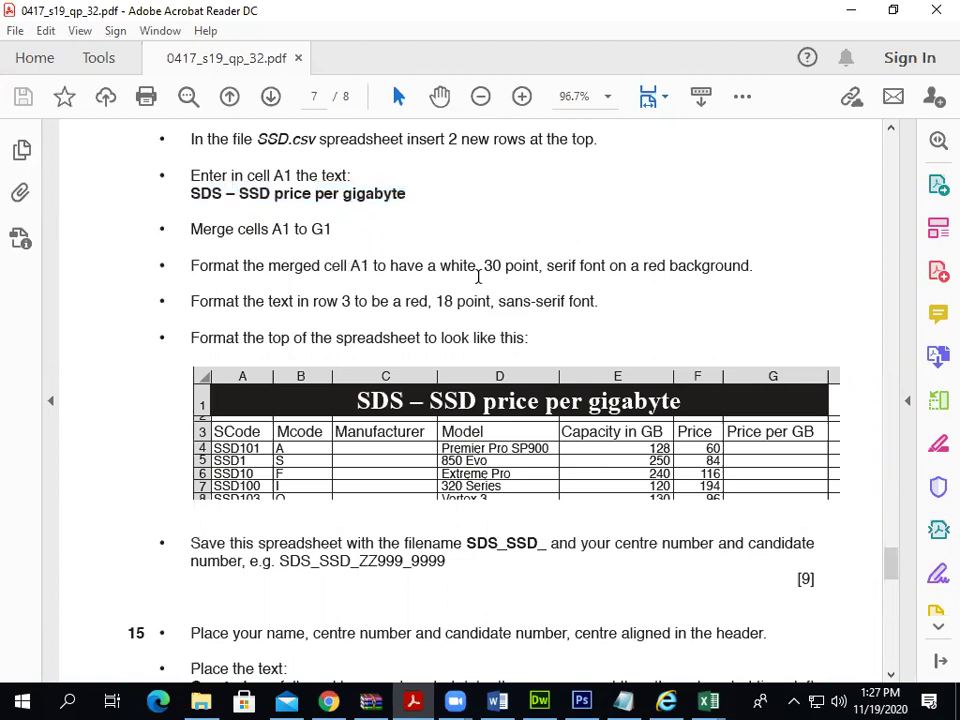
key(alt+Tab)
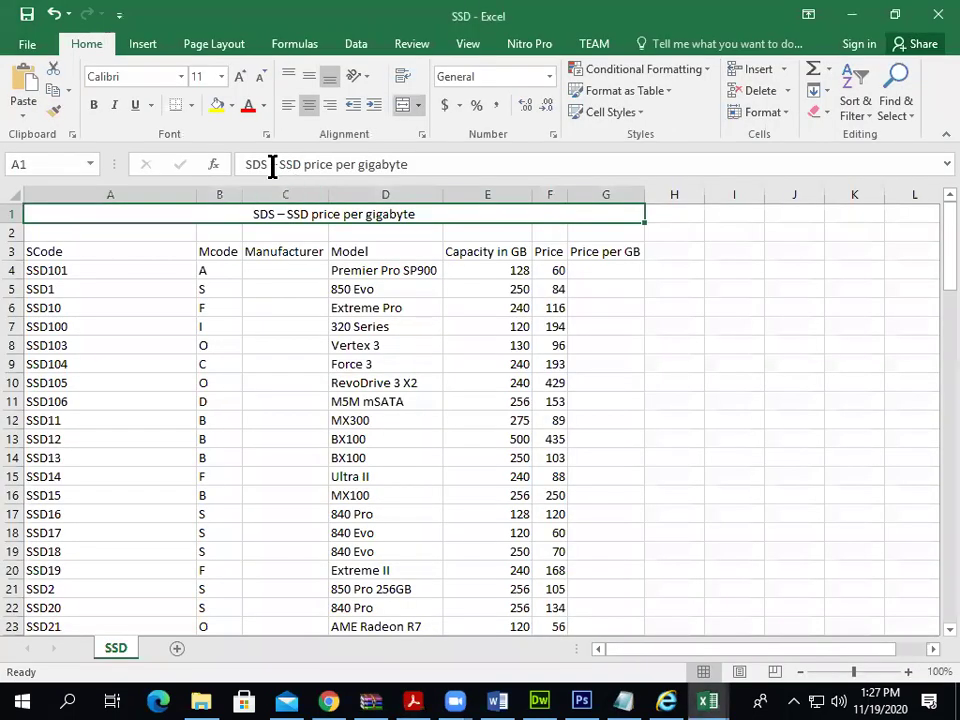
click(220, 80)
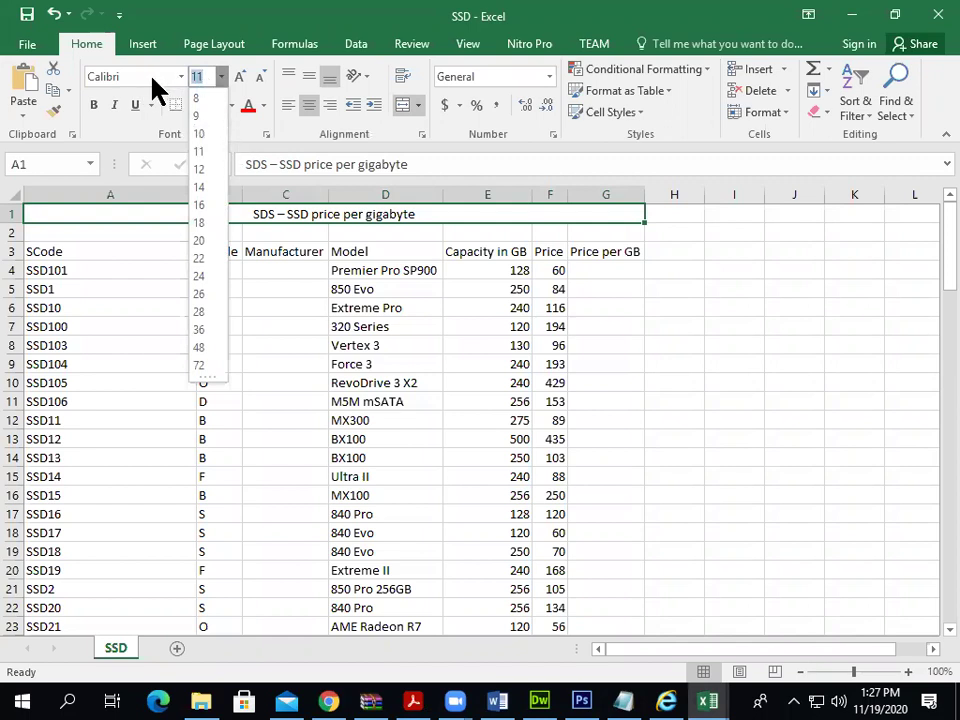
text(30)
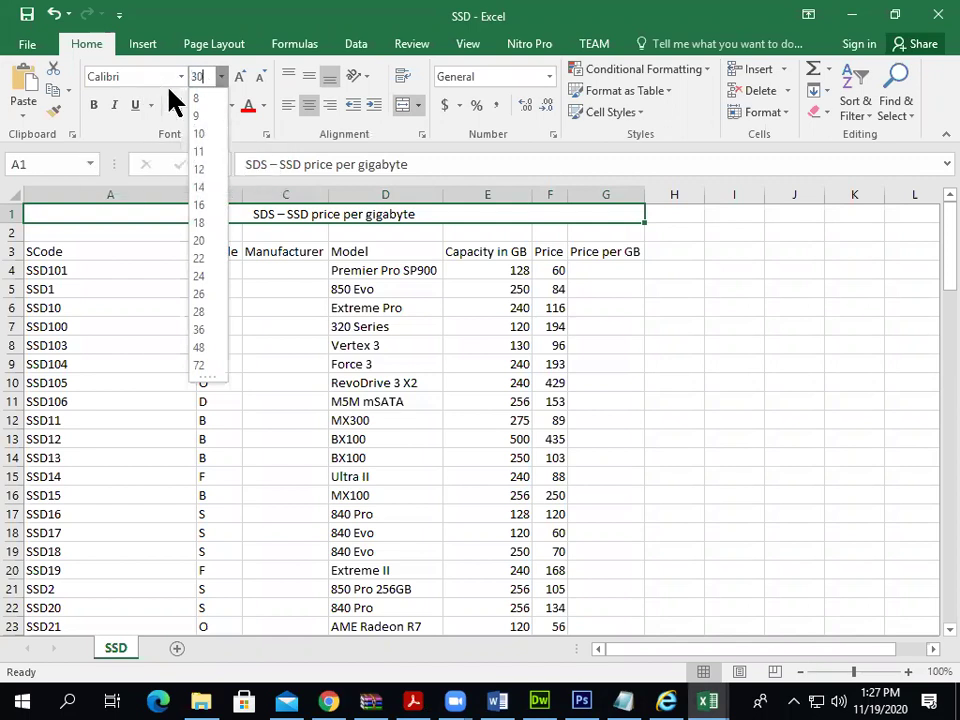
key(Return)
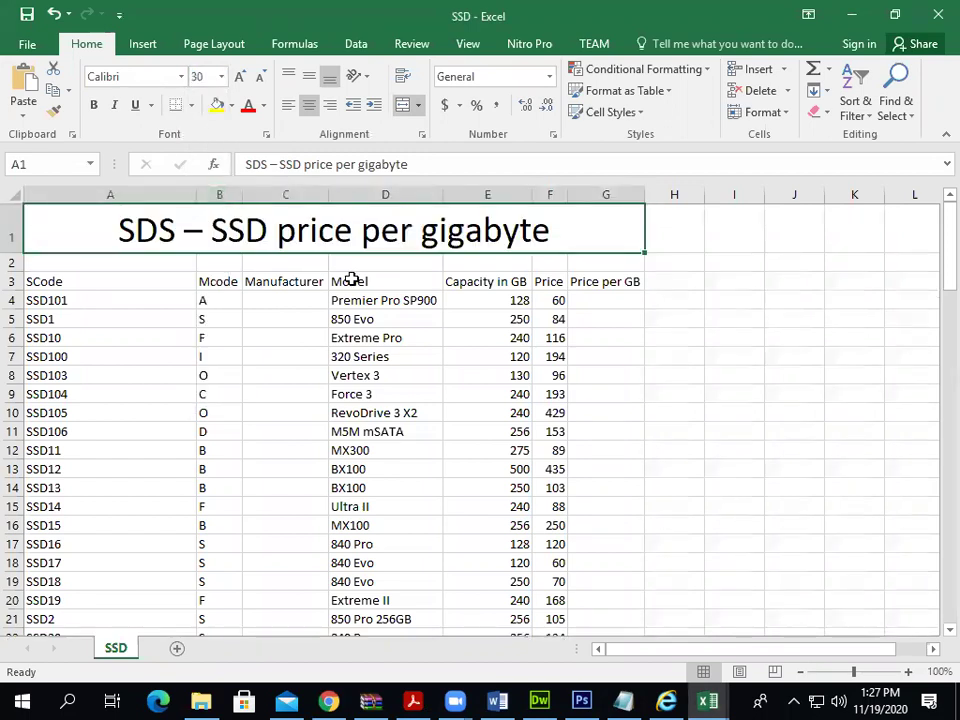
Give the merged title cell a red background and white text
click(229, 104)
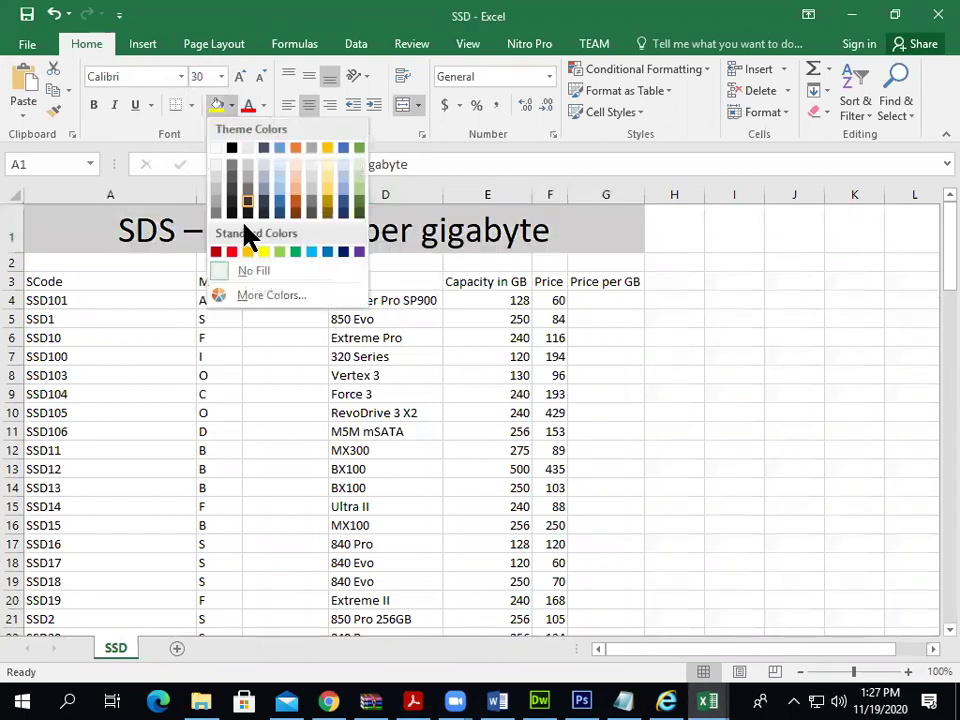
click(231, 251)
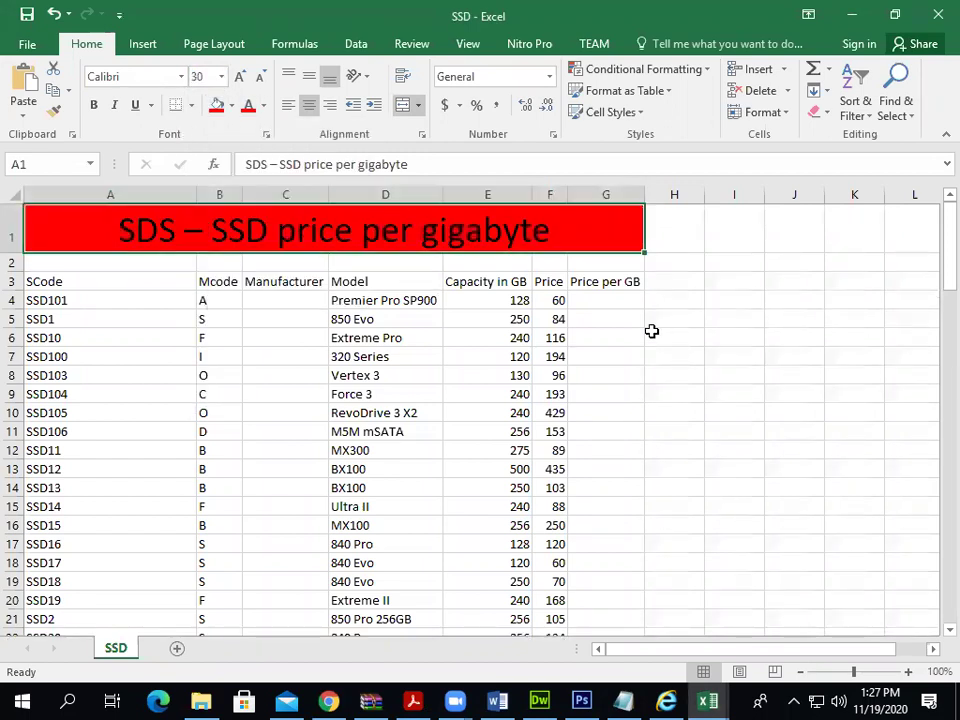
click(262, 106)
click(250, 168)
Check the row 3 instruction and format the headings in A3:G3 as red, 18 point text
key(alt+Tab)
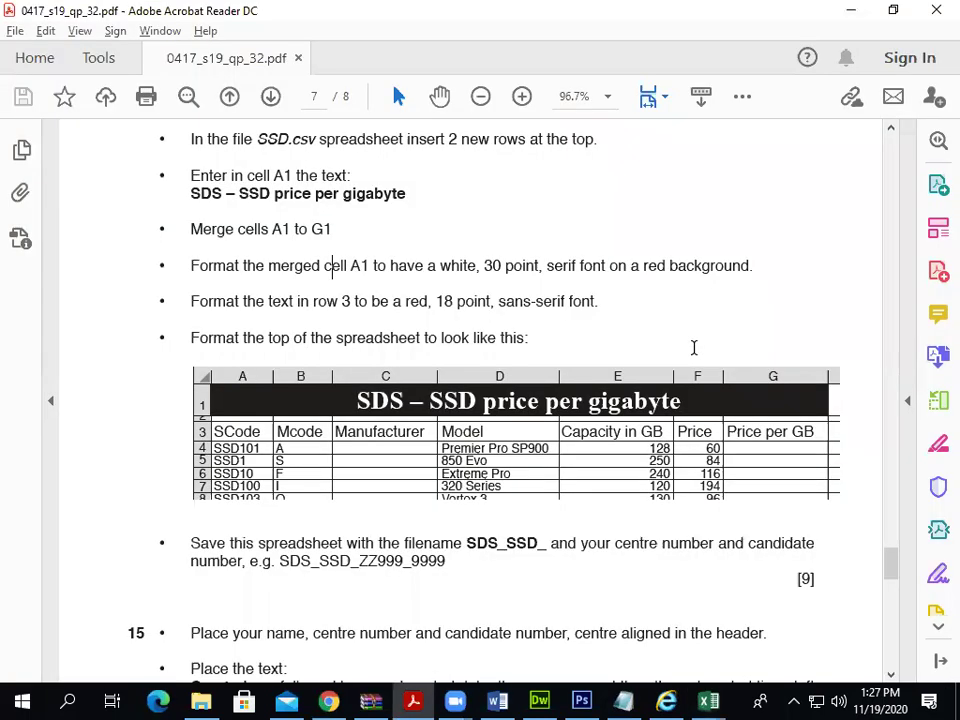
scroll(336, 315, down, 1)
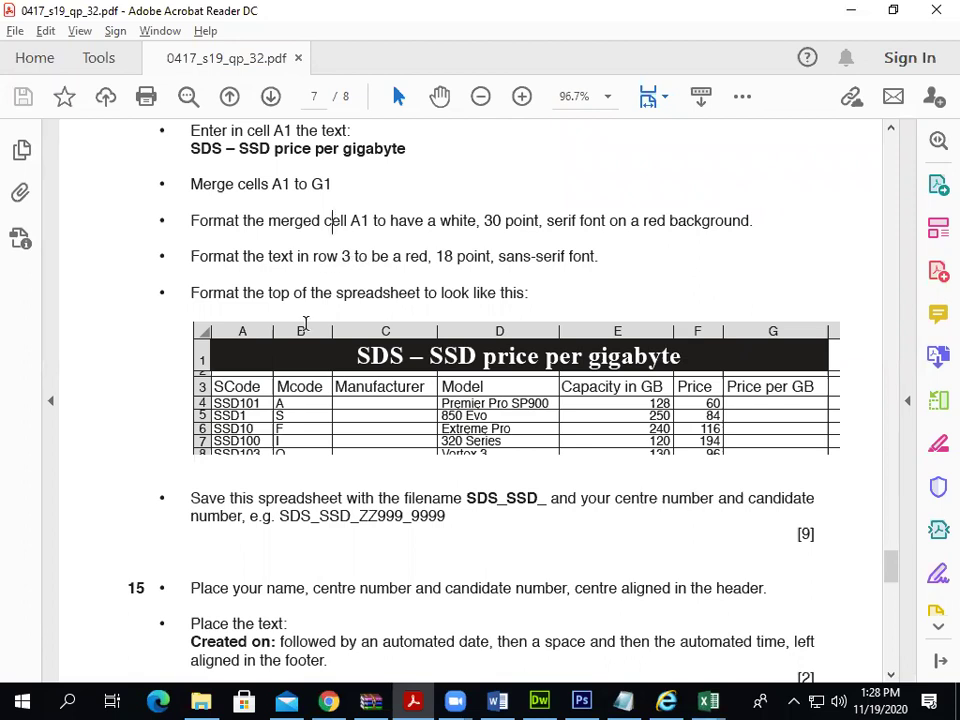
key(alt+Tab)
click(13, 281)
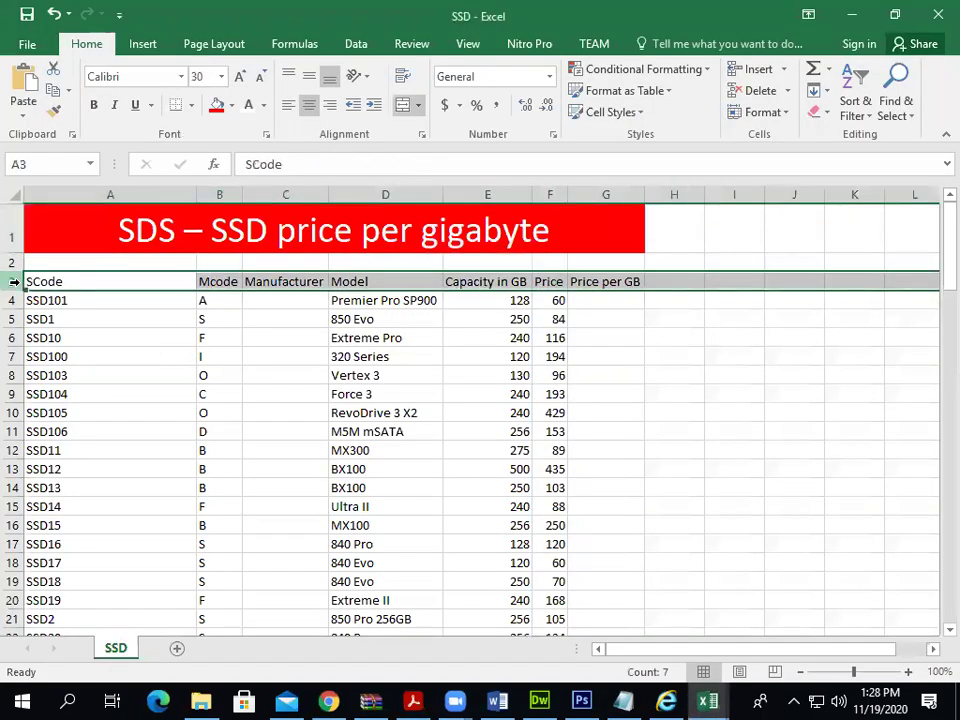
drag(605, 281, 115, 284)
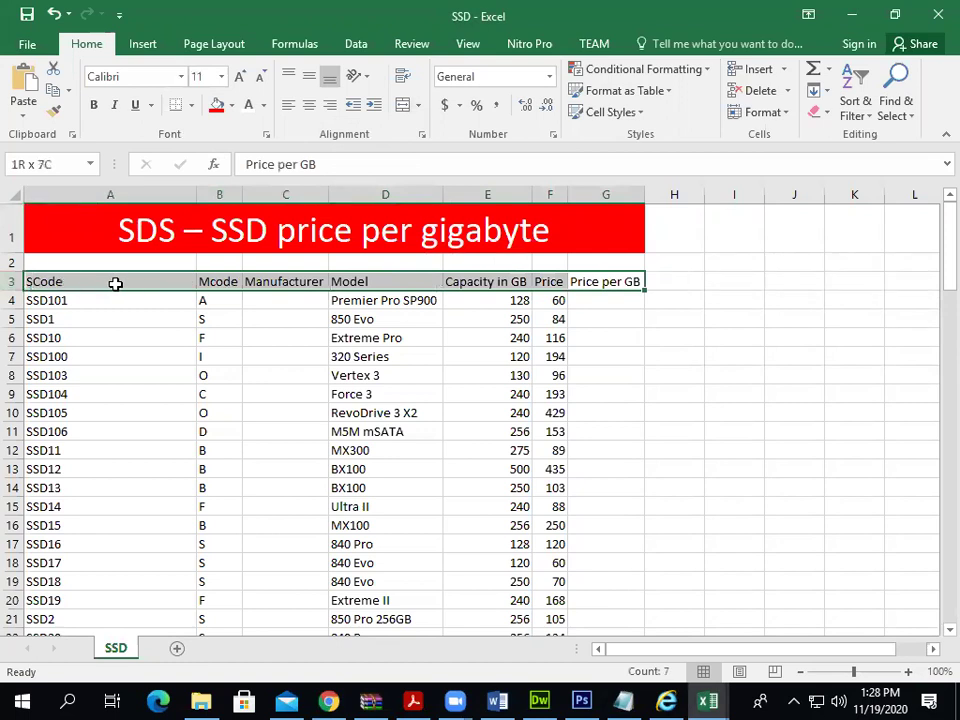
key(alt+Tab)
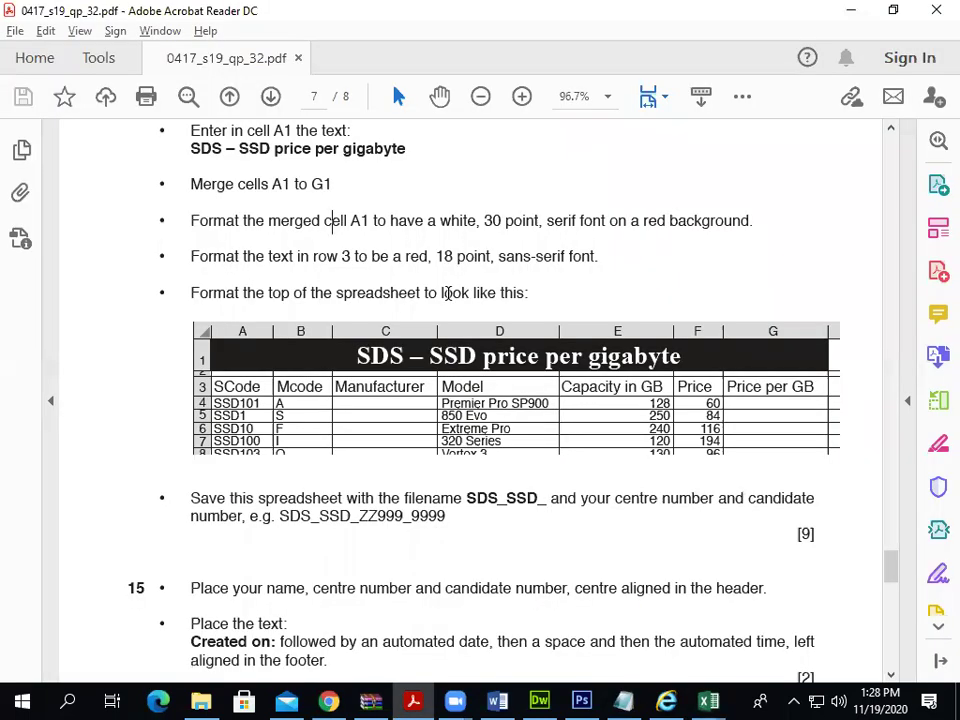
key(alt+Tab)
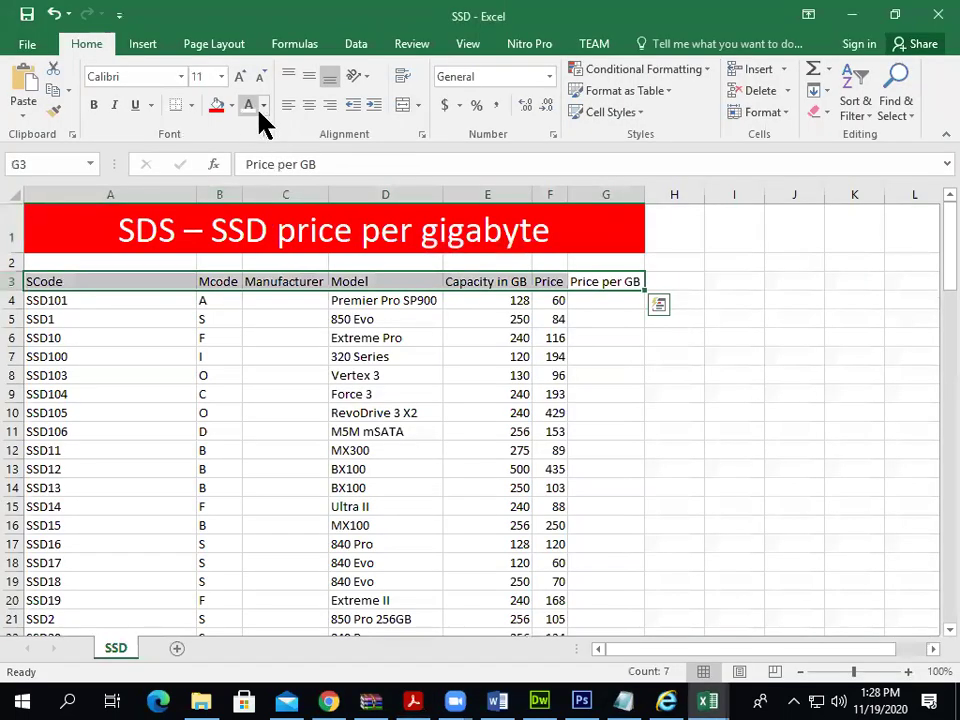
click(264, 106)
click(250, 267)
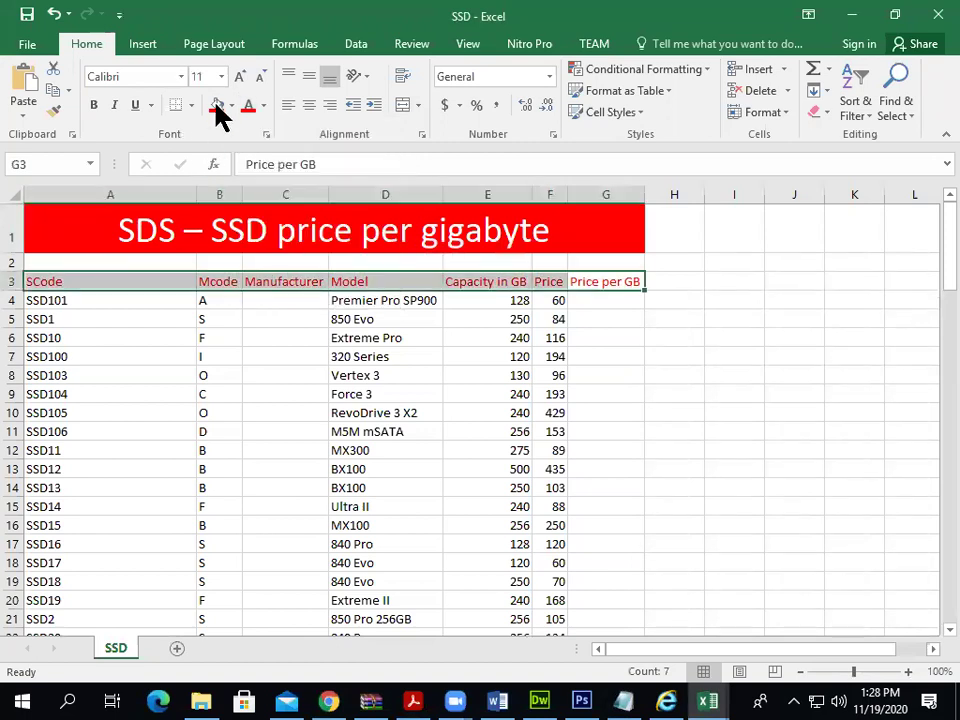
click(221, 78)
click(207, 222)
Recheck the sans-serif requirement and set the font of the headings in A3:G3 to Arial
key(alt+Tab)
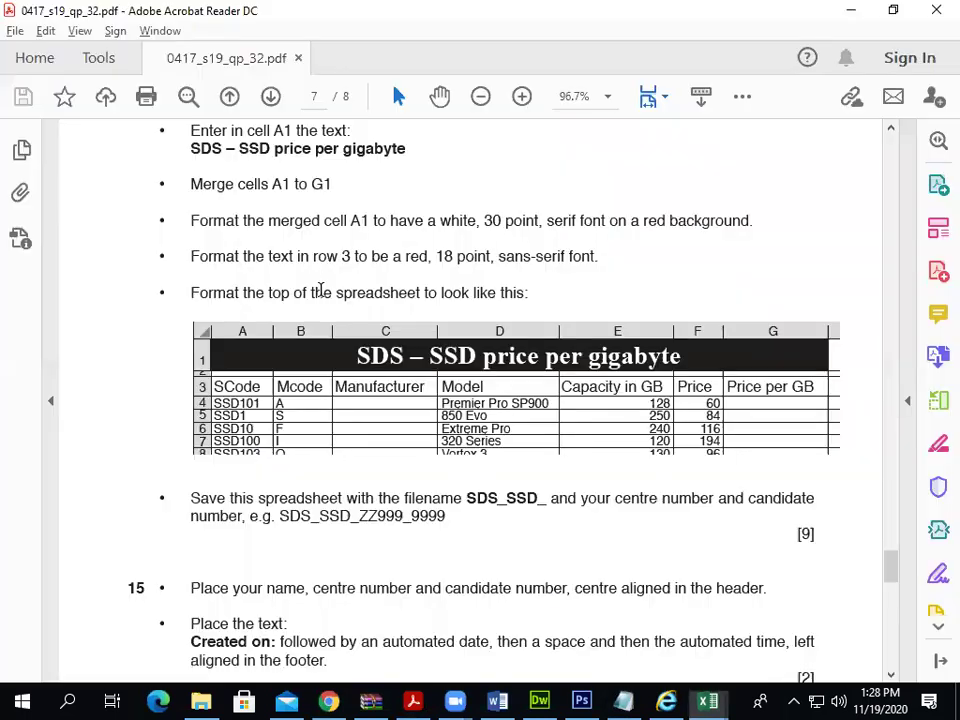
key(alt+Tab)
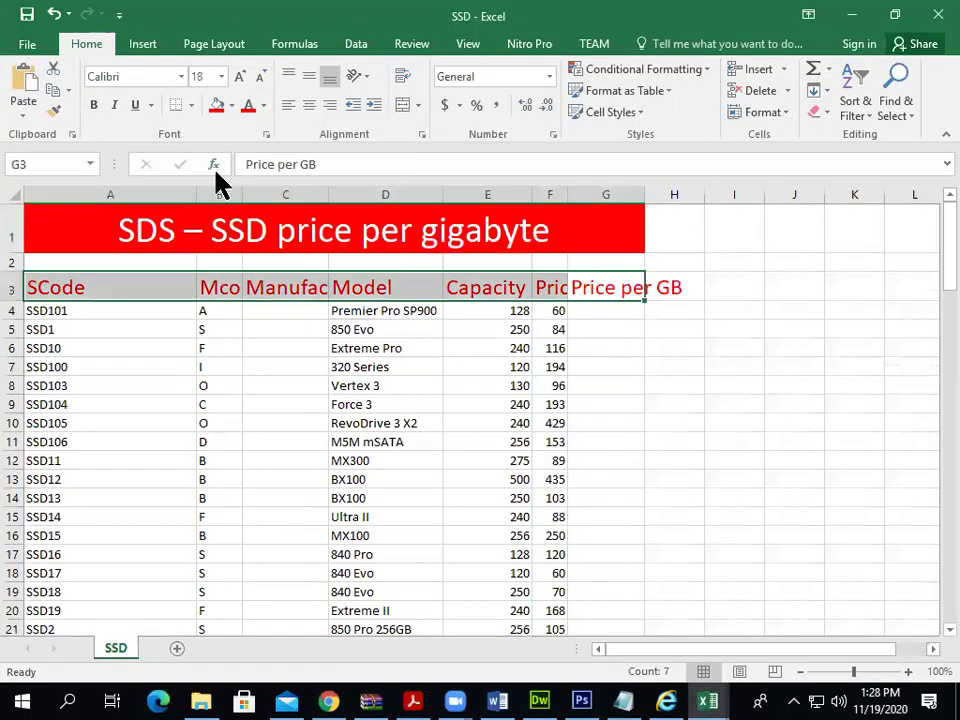
click(181, 77)
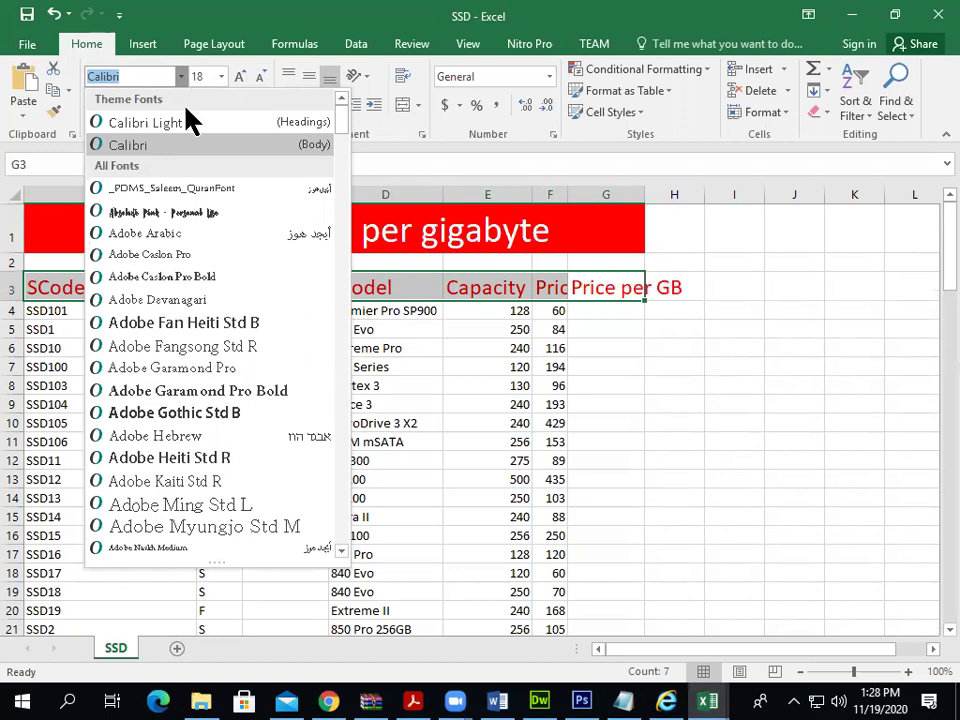
key(Escape)
key(alt+Tab)
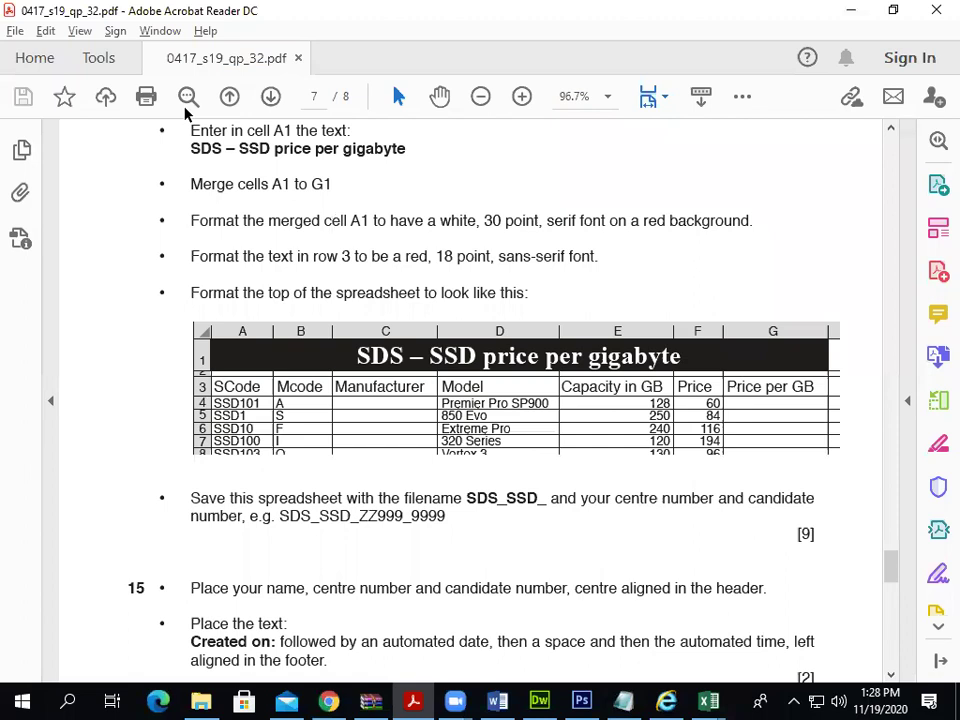
key(alt+Tab)
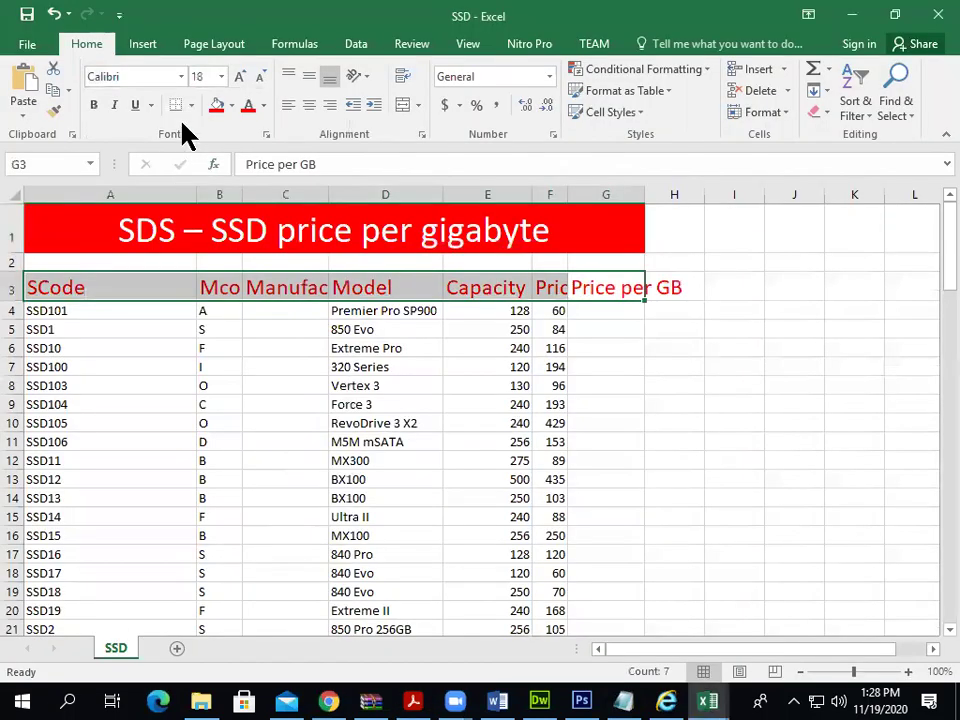
click(181, 77)
scroll(256, 370, down, 2)
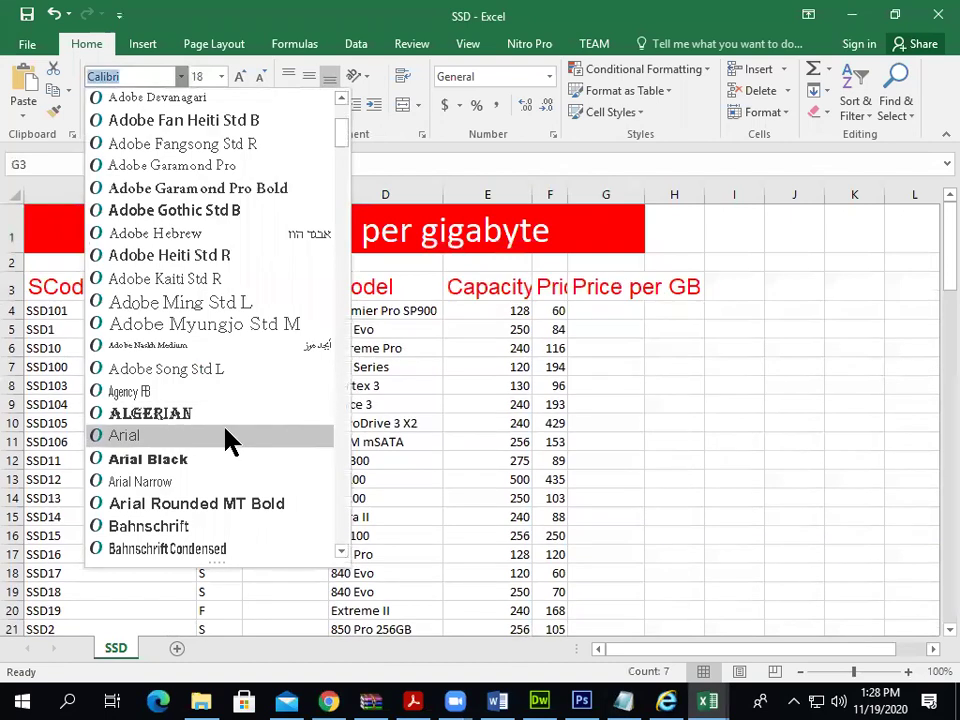
click(229, 440)
Autofit all columns of the SSD sheet and return to the question paper's sample layout
click(14, 195)
double_click(193, 196)
key(alt+Tab)
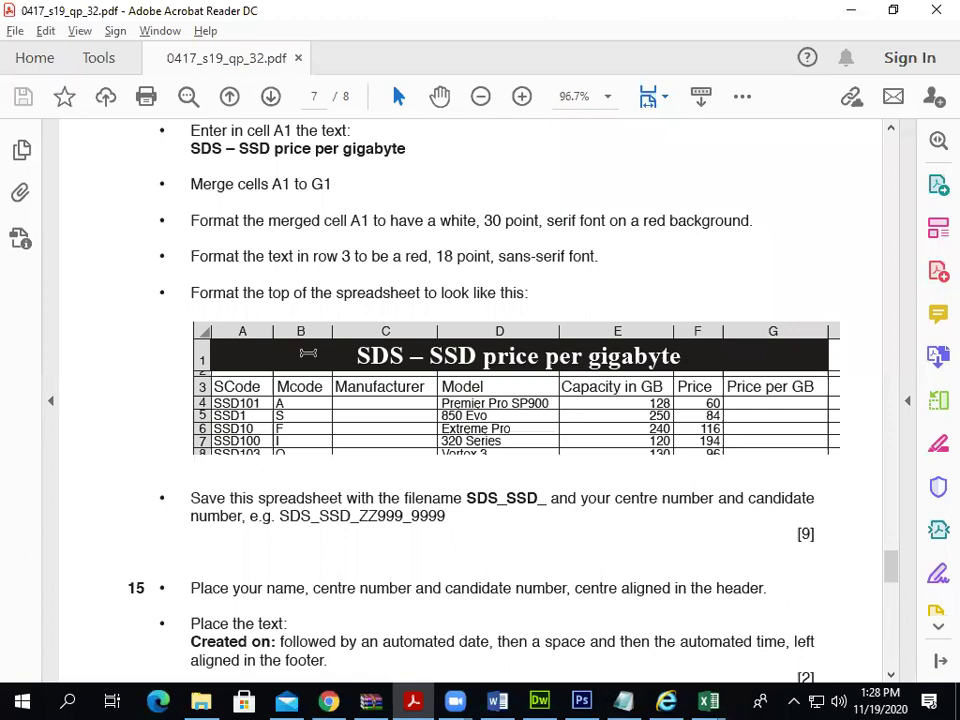
Compare the SSD sheet with the sample layout and read questions 15 to 18 of the question paper
scroll(308, 353, down, 1)
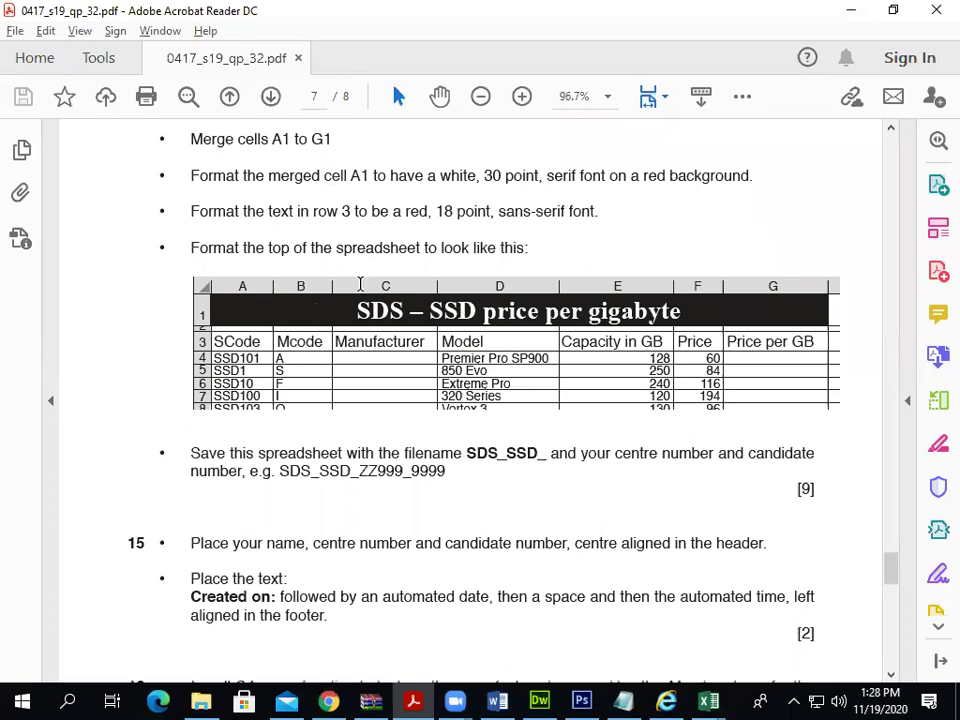
key(alt+Tab)
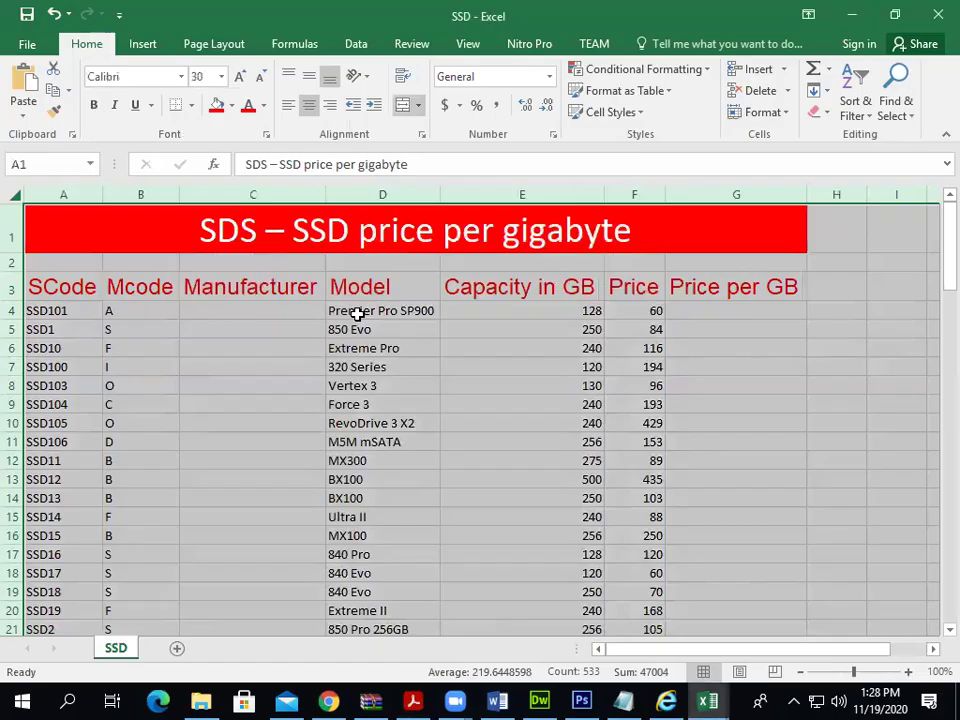
key(alt+Tab)
scroll(316, 337, down, 1)
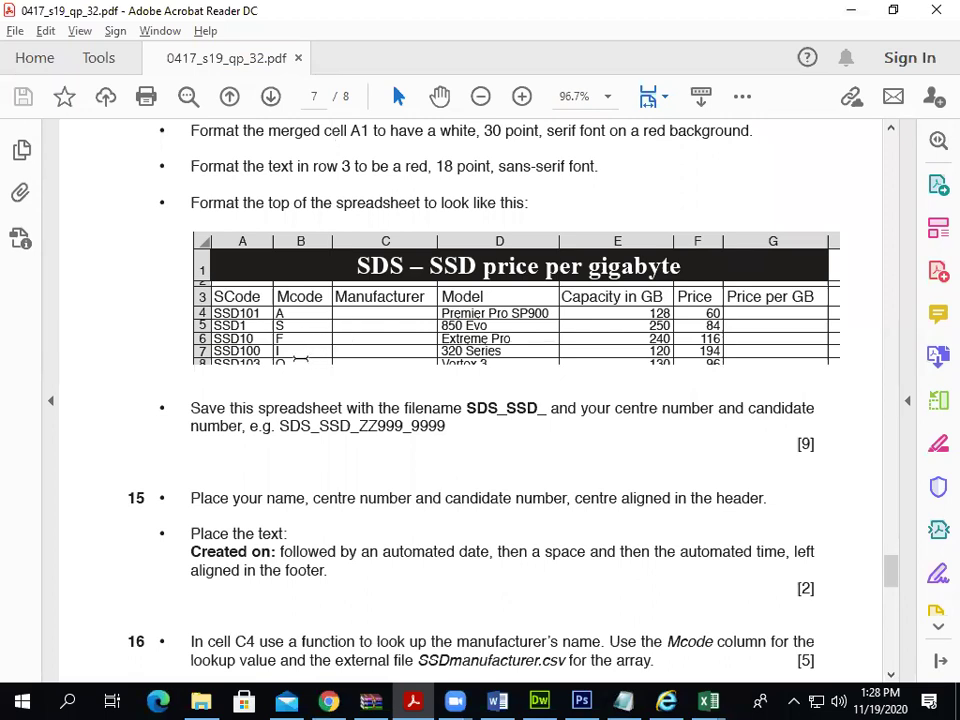
scroll(299, 359, down, 1)
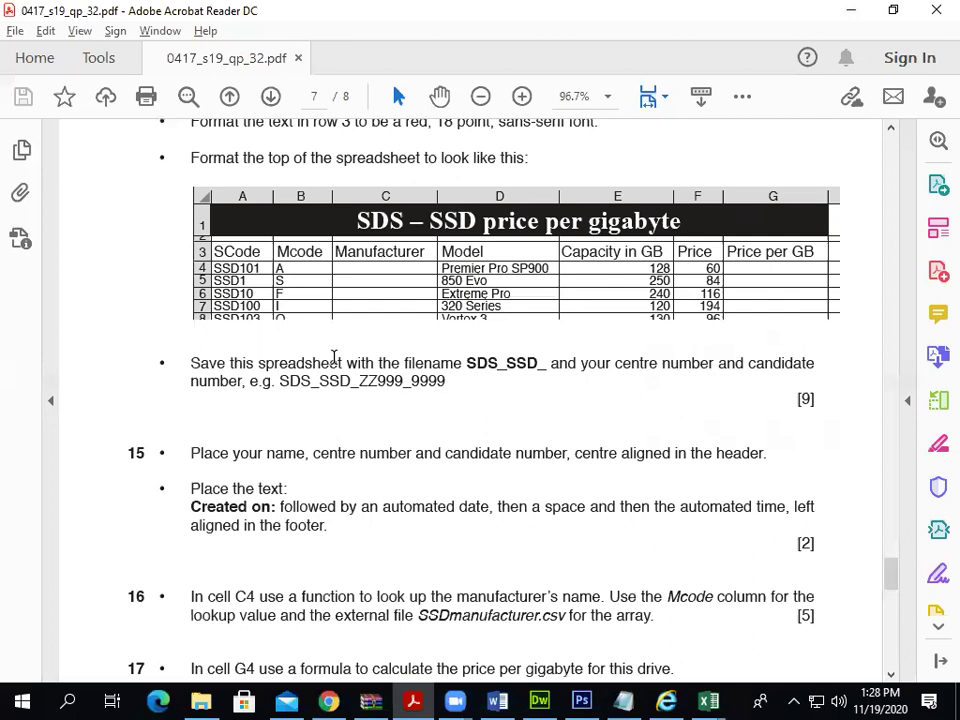
scroll(334, 357, down, 1)
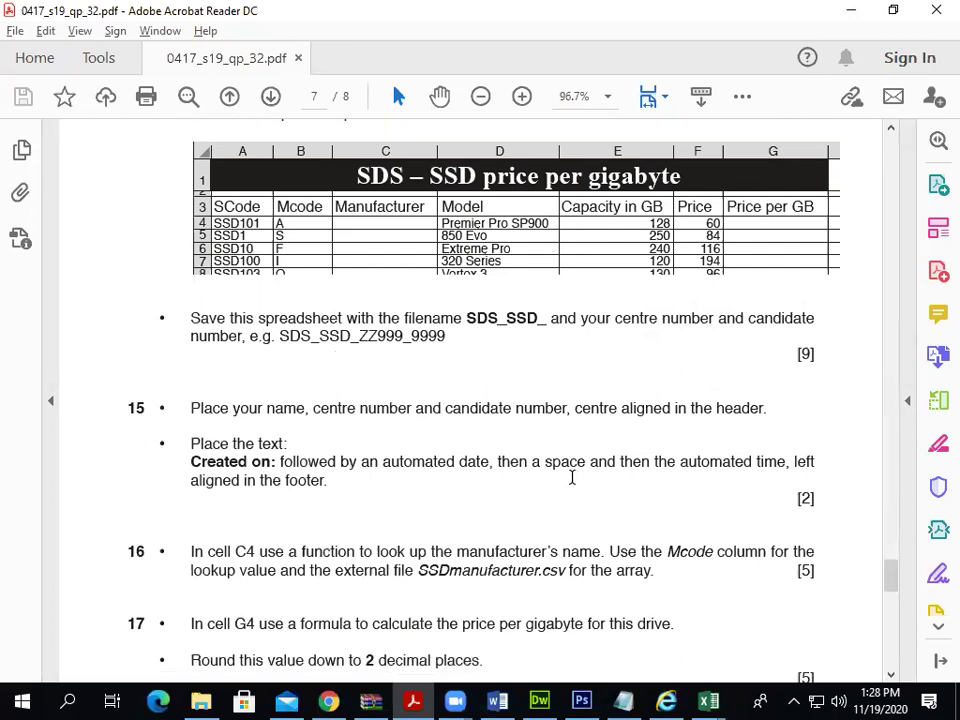
scroll(365, 502, down, 1)
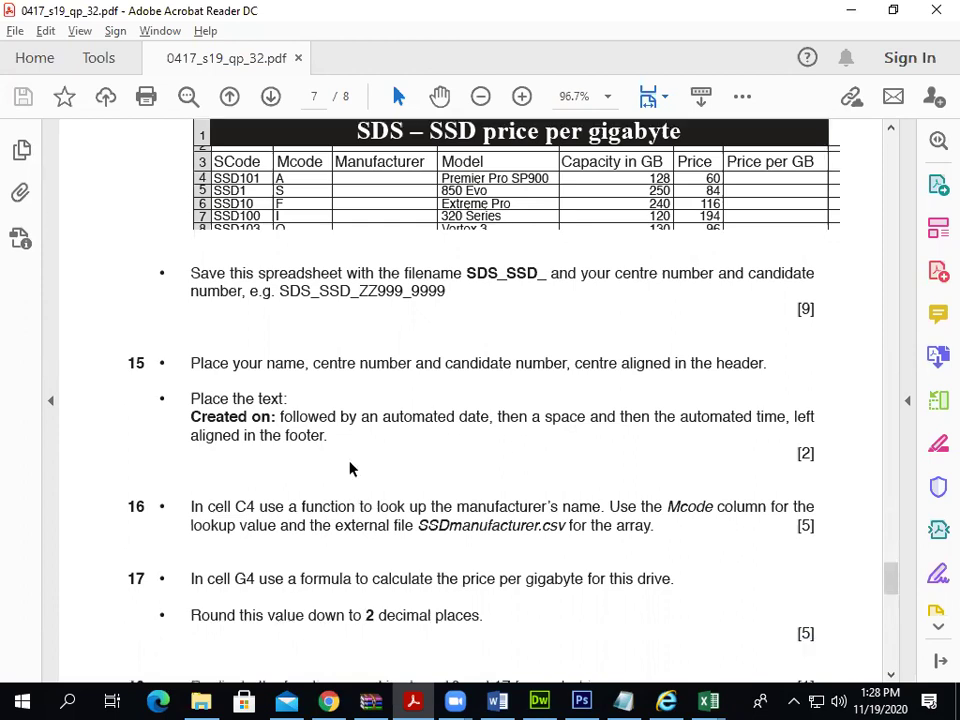
scroll(350, 468, down, 2)
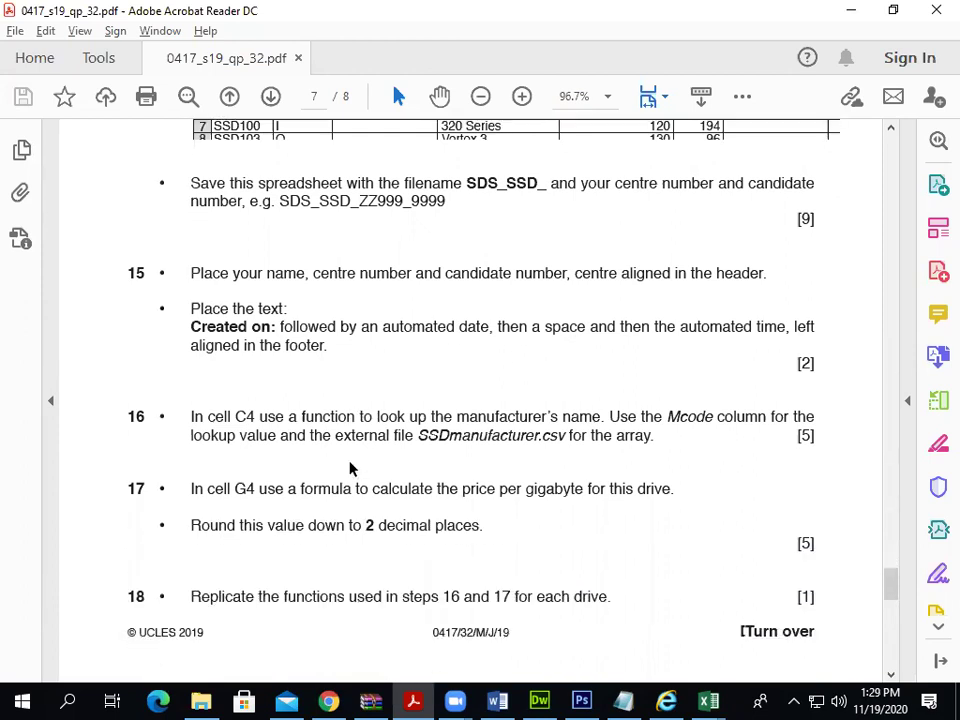
scroll(350, 468, down, 2)
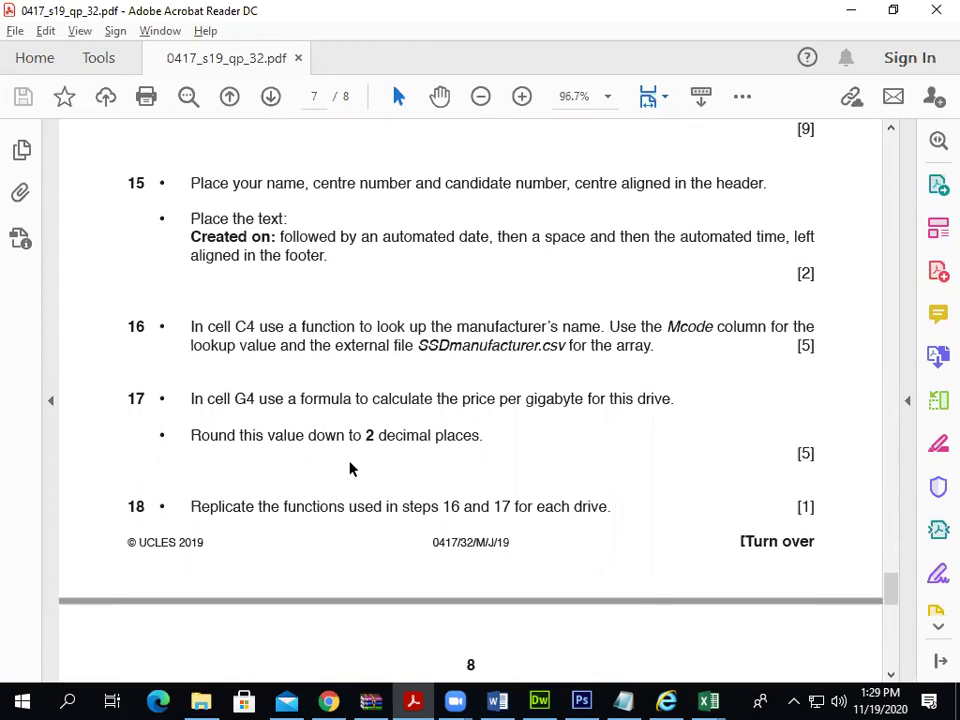
scroll(350, 468, down, 1)
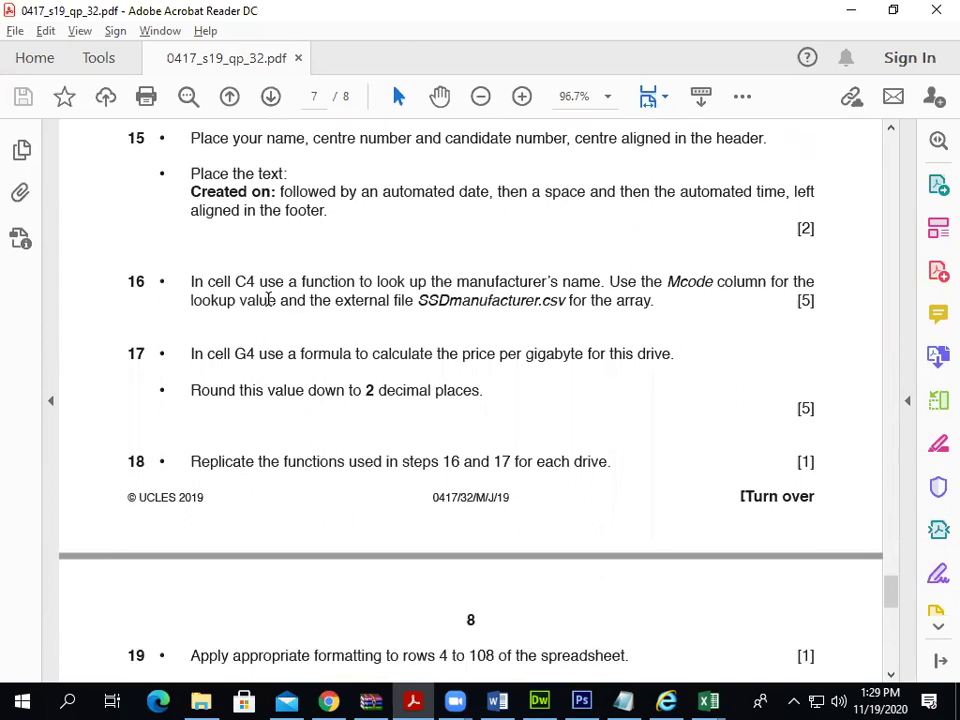
Select cell C4 in the SSD workbook and examine the code and manufacturer list in the SSDmanufacturer workbook
key(alt+Tab)
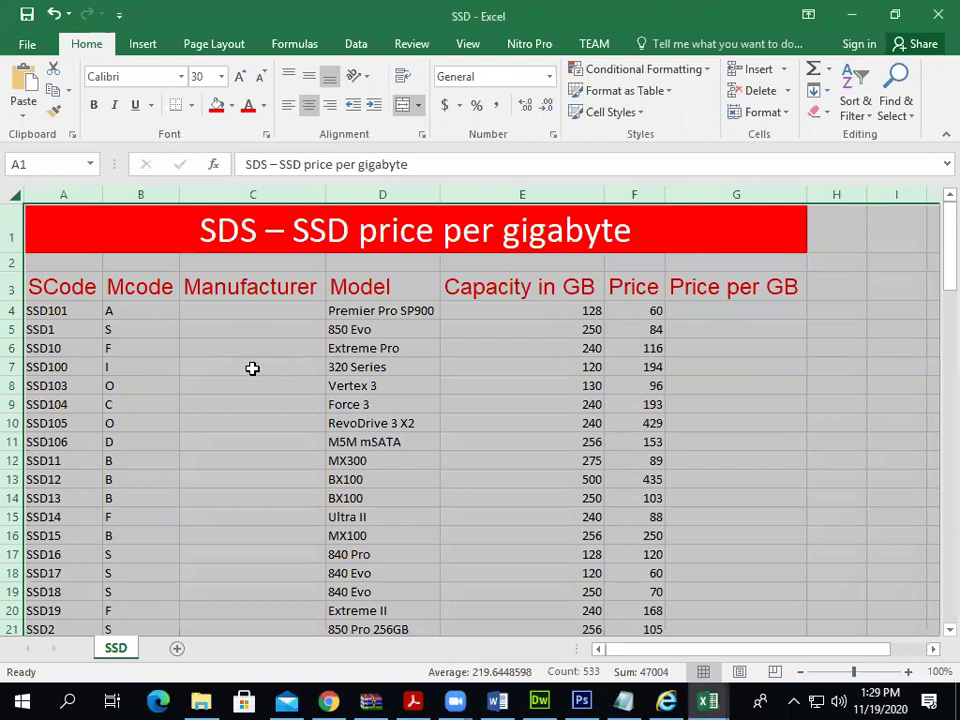
click(284, 321)
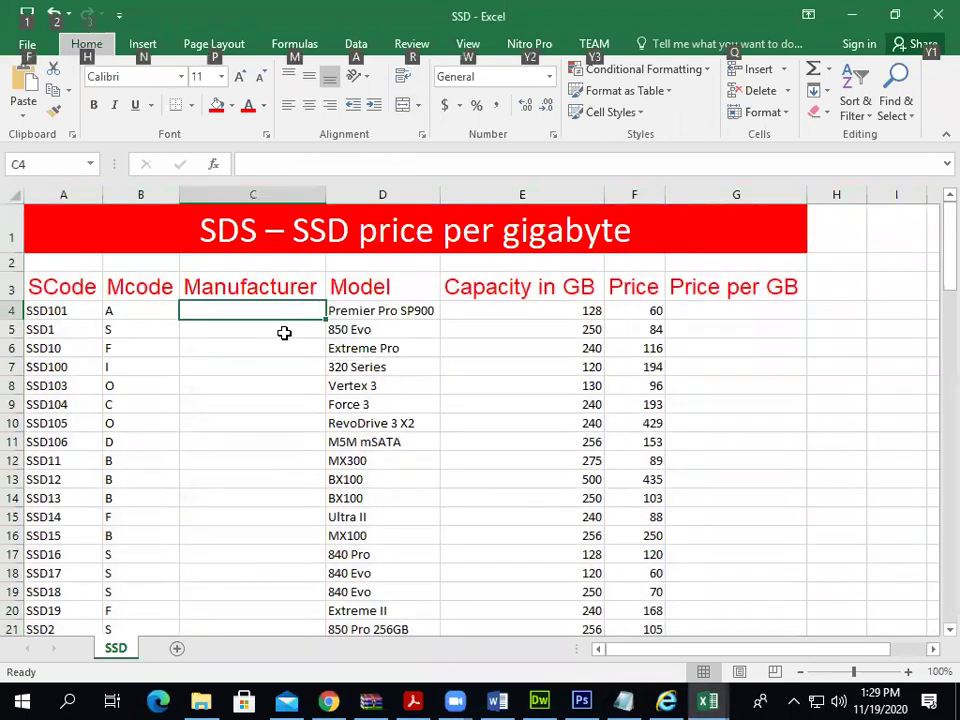
key(alt+Tab)
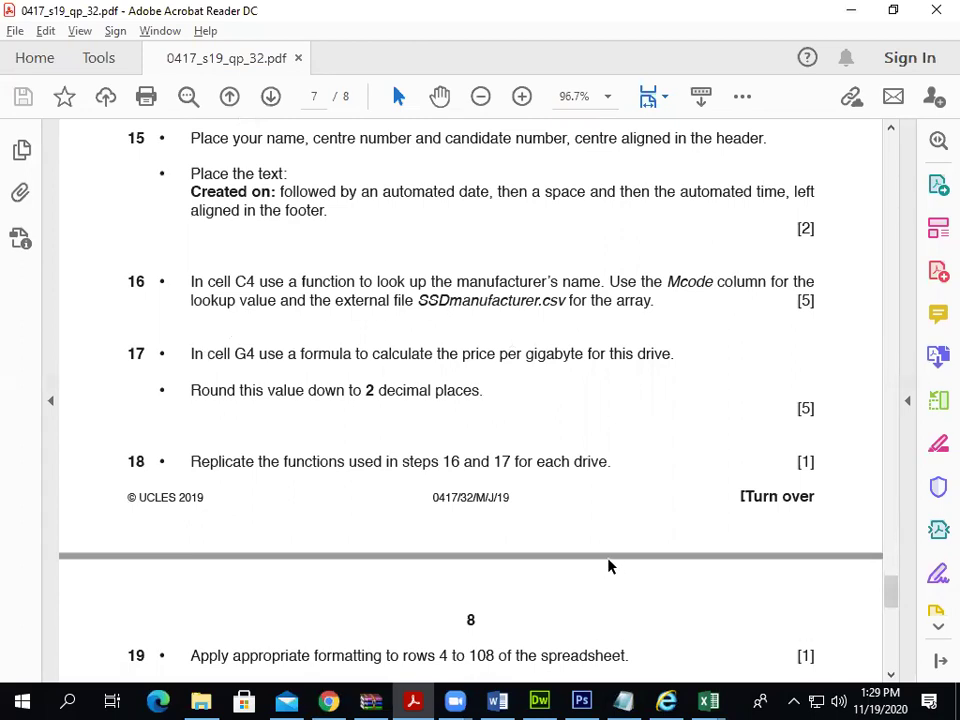
mouse_move(708, 700)
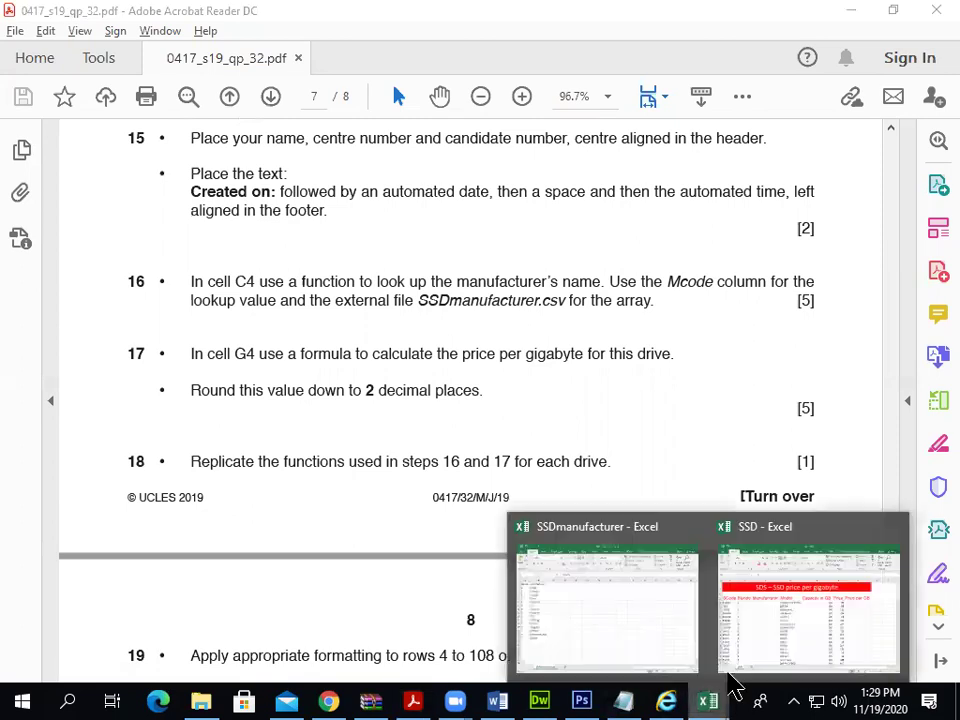
click(735, 688)
click(579, 600)
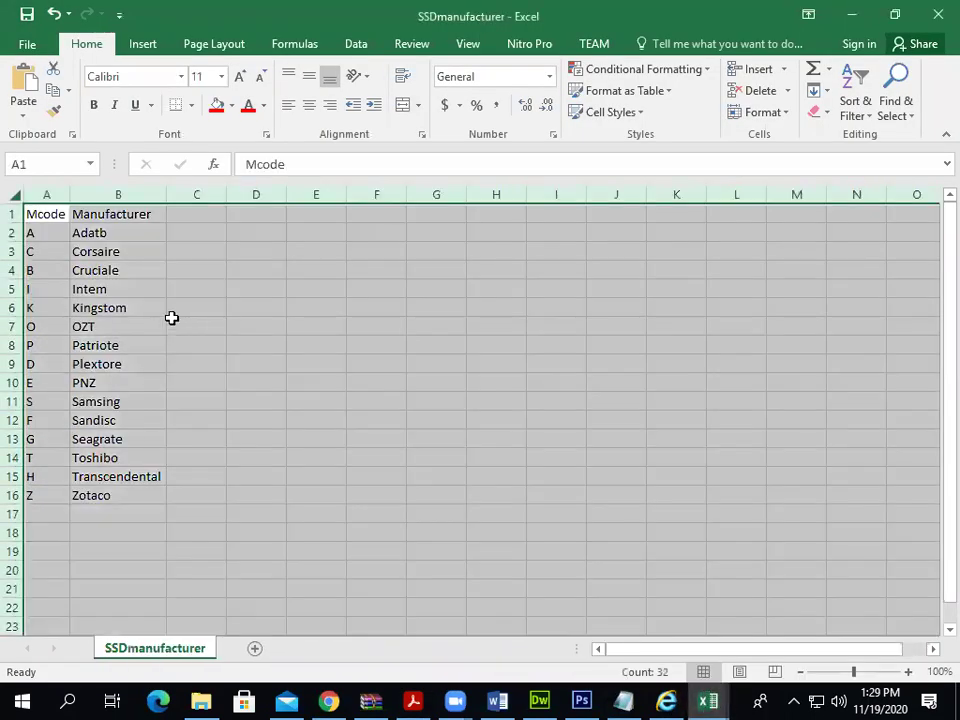
click(94, 250)
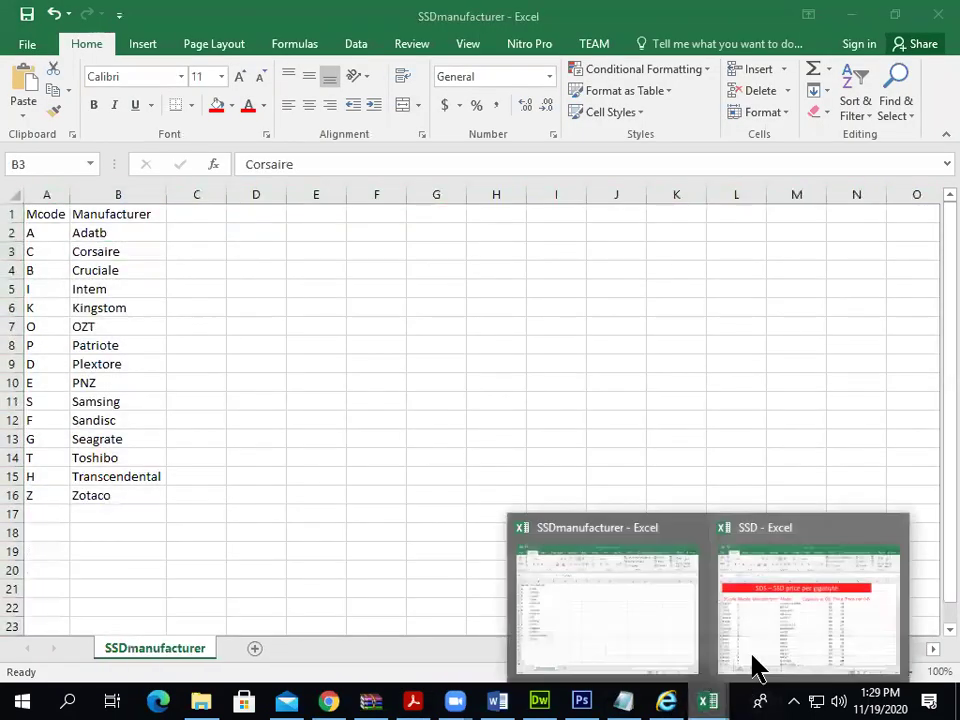
click(800, 610)
Start a VLOOKUP function in C4 with the Mcode cell B4 as the lookup value
click(311, 162)
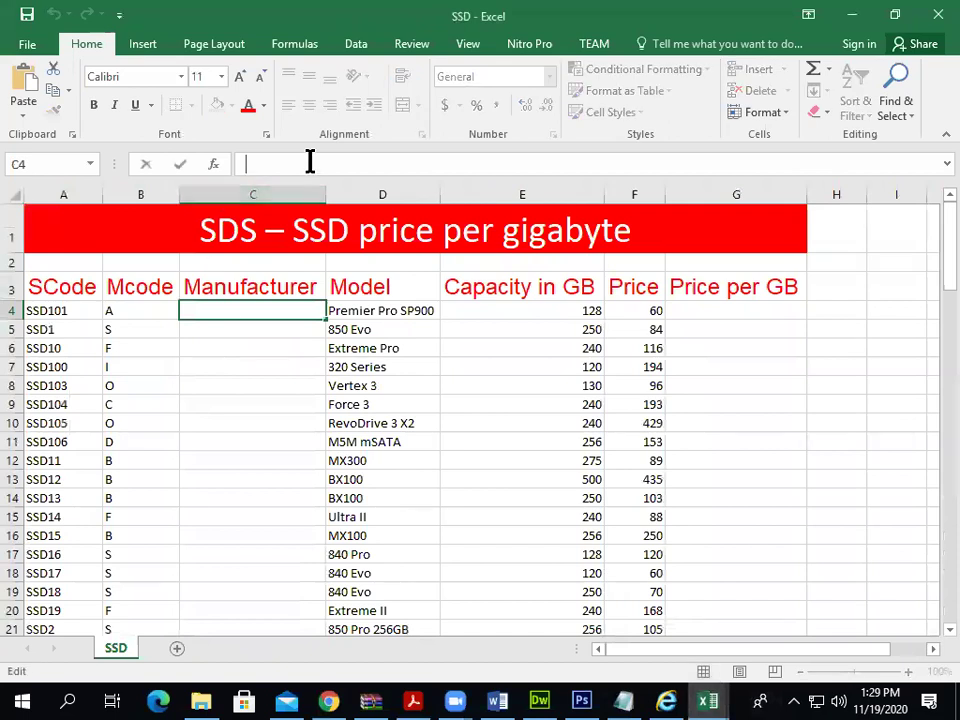
text(=vl)
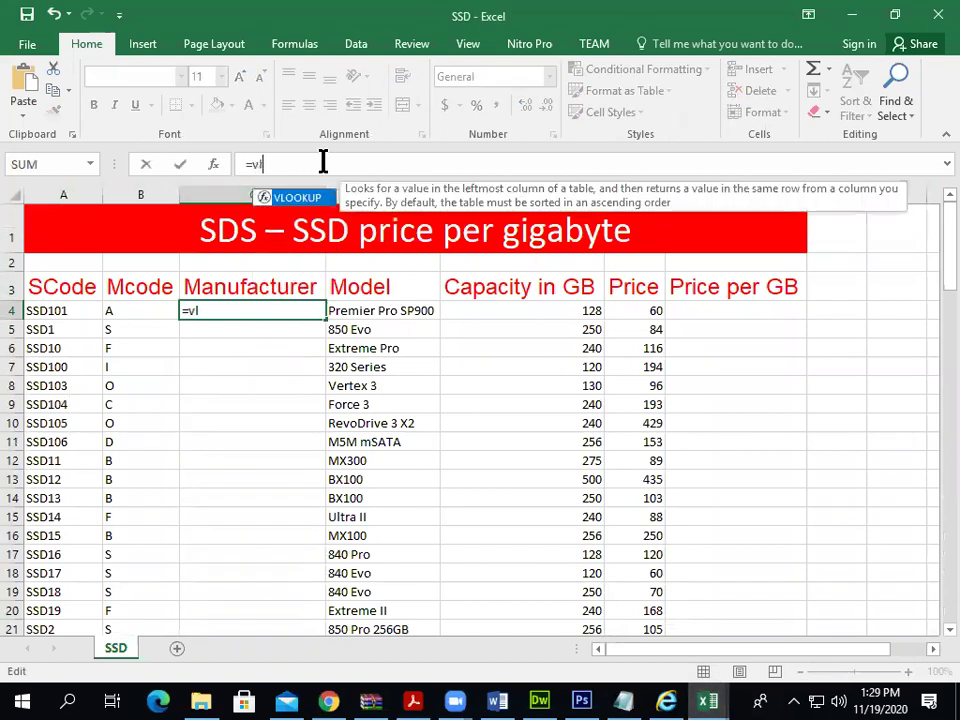
text(o)
double_click(305, 198)
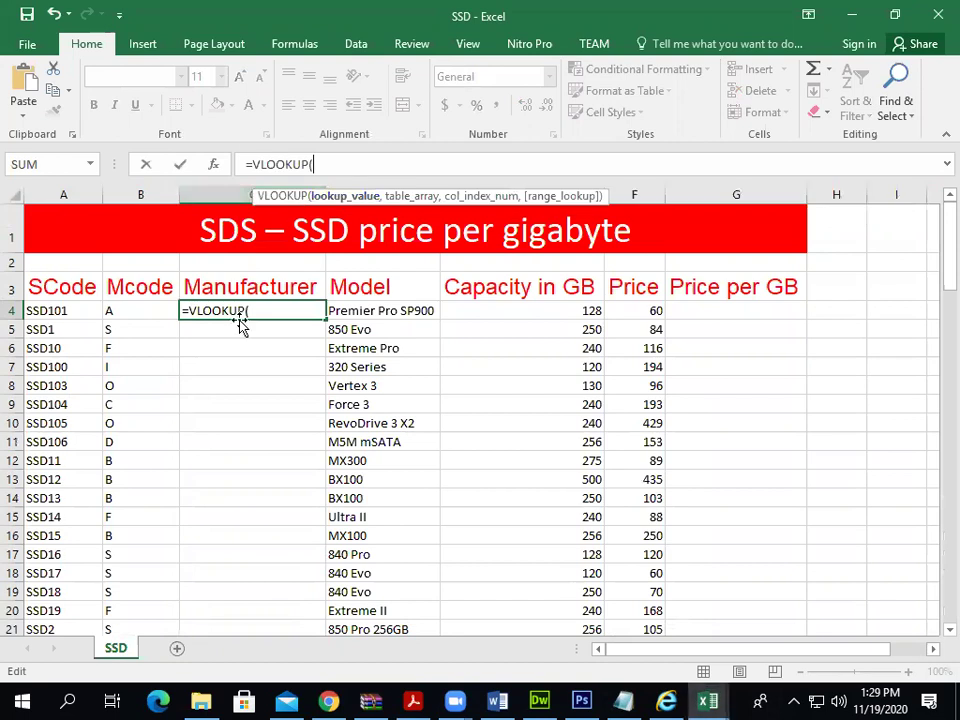
click(134, 308)
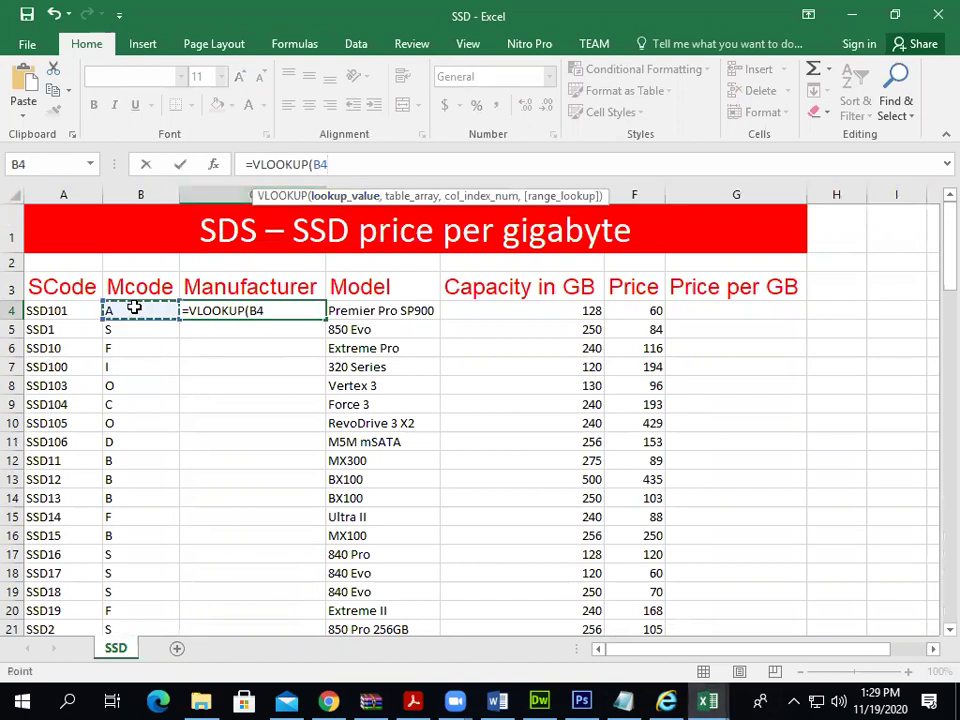
text(,)
Try to complete the lookup with SSDmanufacturer range $A$2:$B$16, column index 21 and range lookup 0
mouse_move(707, 699)
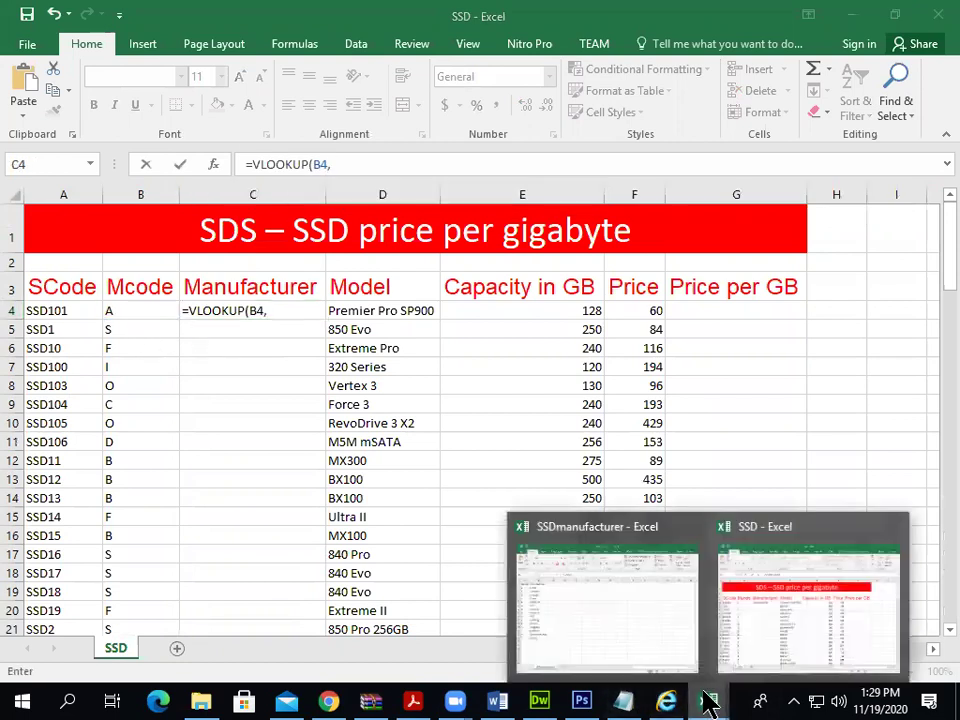
click(557, 589)
drag(44, 227, 133, 499)
text(,21,)
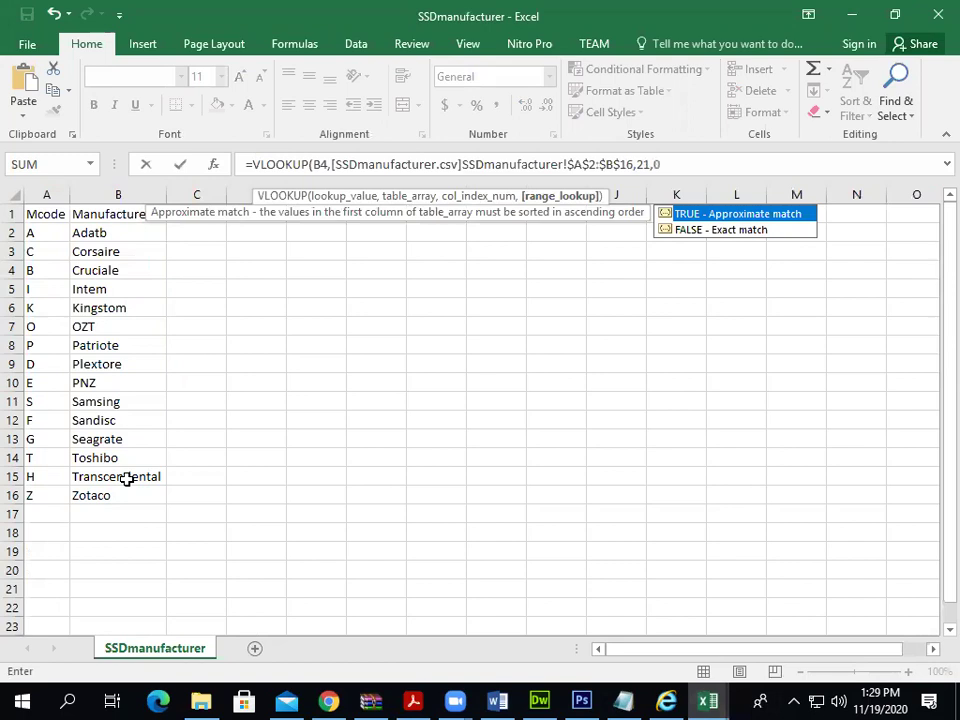
text(0)
key(Return)
Clear all arguments from the VLOOKUP formula in C4, keeping the function name and brackets
click(268, 310)
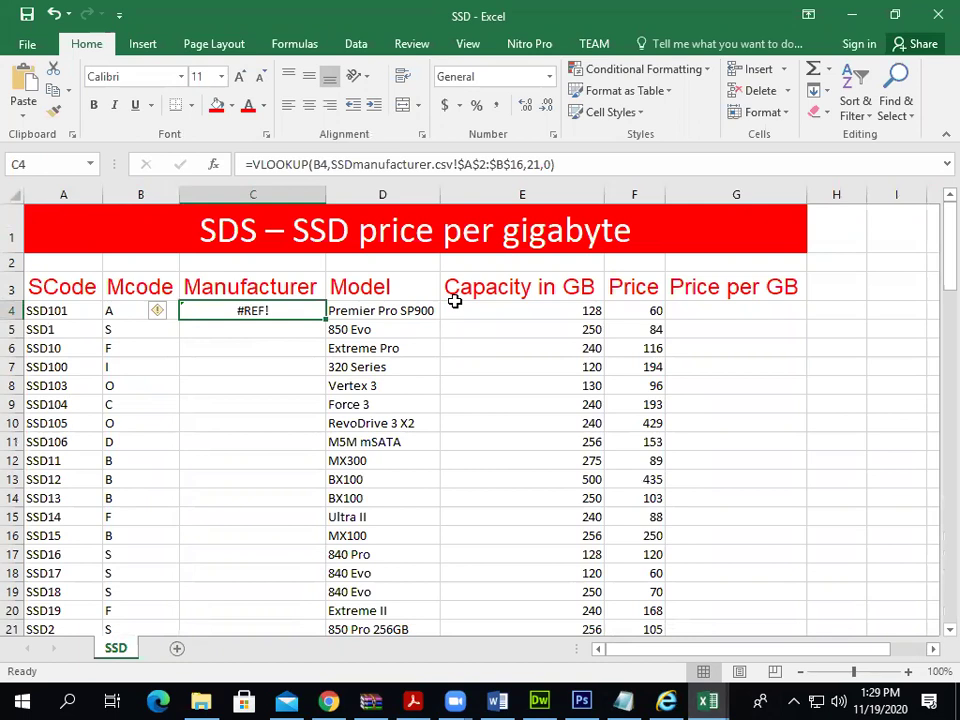
click(551, 163)
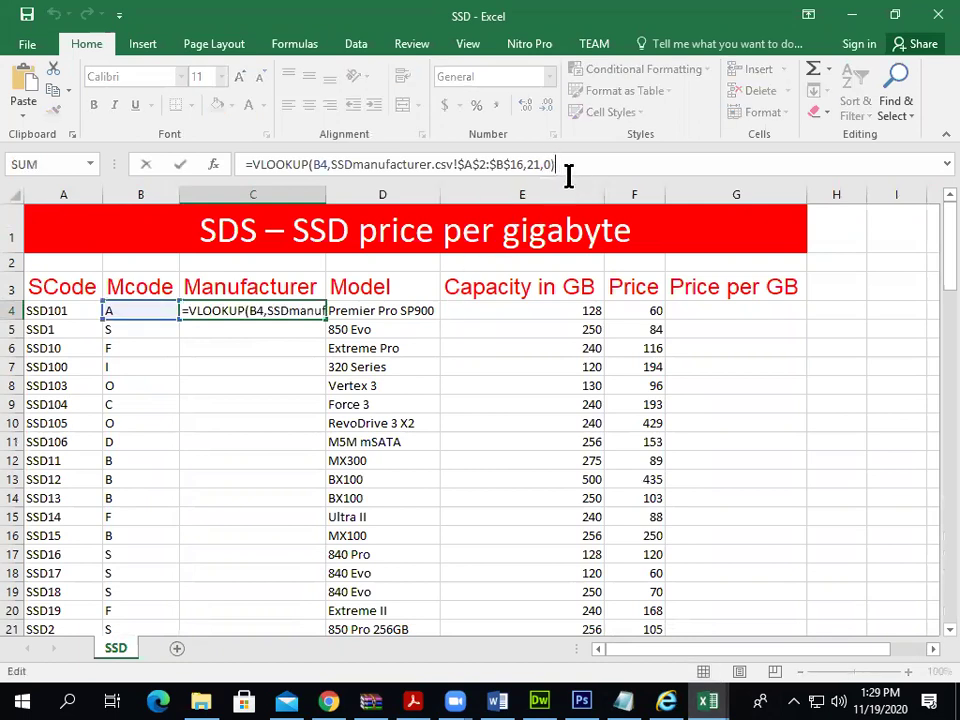
key(BackSpace)
key(BackSpace)
key(BackSpace)
key(BackSpace)
key(BackSpace)
key(BackSpace)
key(BackSpace)
key(BackSpace)
key(BackSpace)
key(BackSpace)
key(BackSpace)
key(BackSpace)
key(BackSpace)
key(BackSpace)
key(BackSpace)
key(BackSpace)
key(BackSpace)
key(BackSpace)
key(BackSpace)
key(BackSpace)
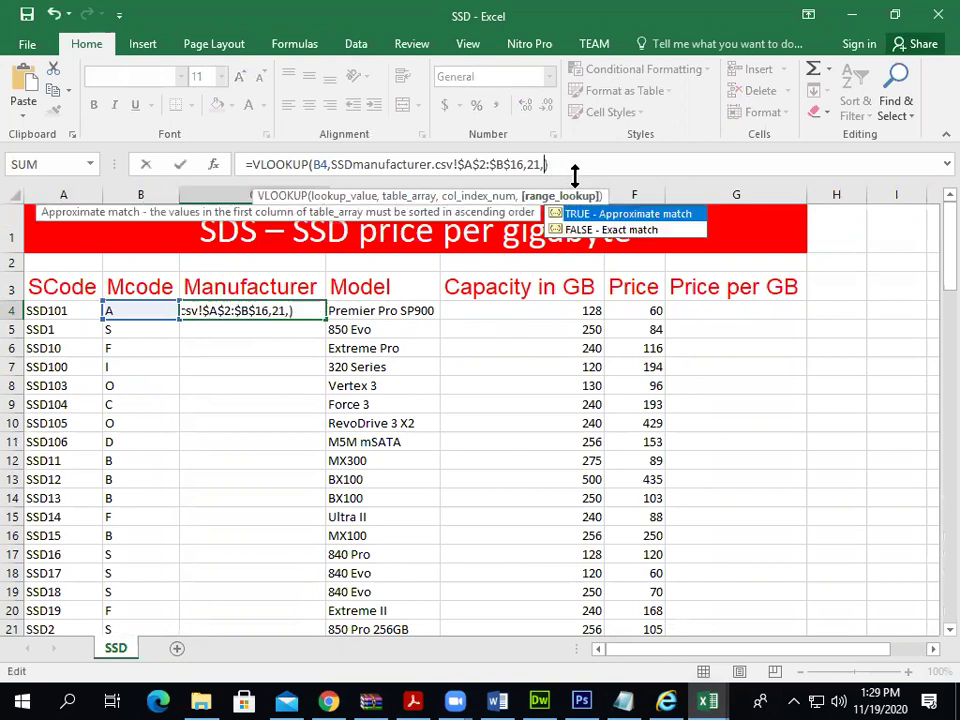
key(BackSpace)
key(BackSpace)
key(BackSpace)
key(BackSpace)
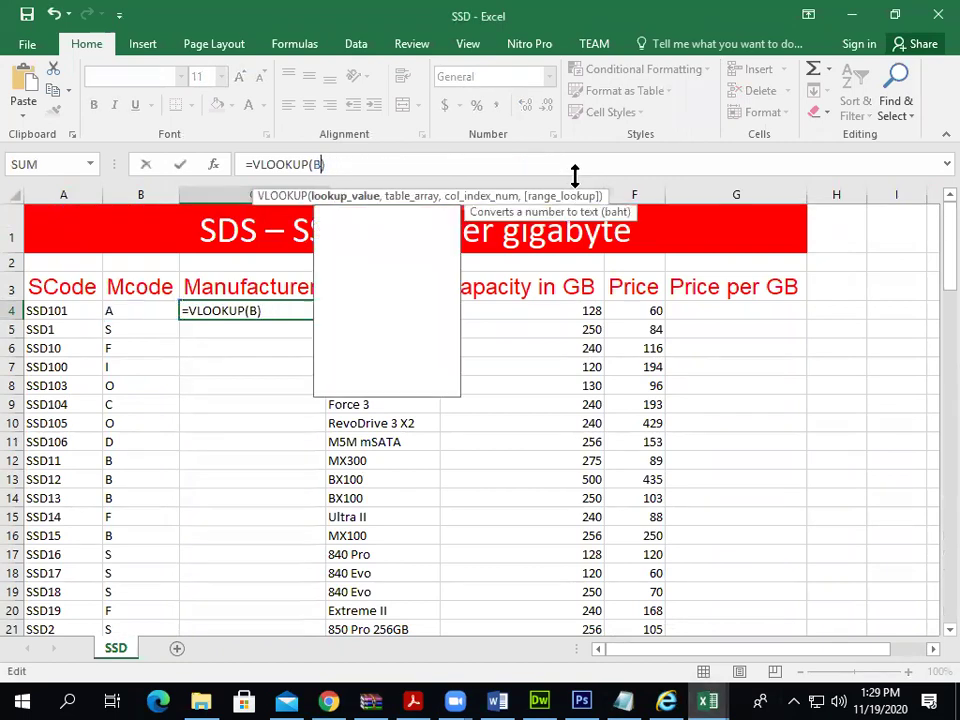
Recheck the SSDmanufacturer list and the question 16 lookup instruction, and return to the SSD workbook
mouse_move(706, 704)
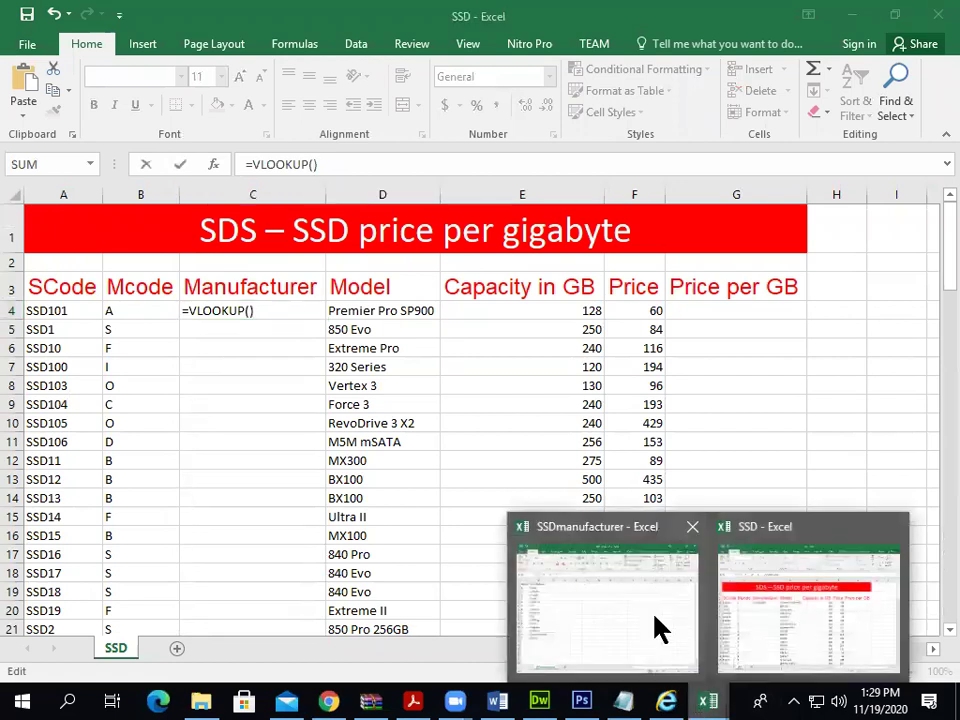
click(658, 628)
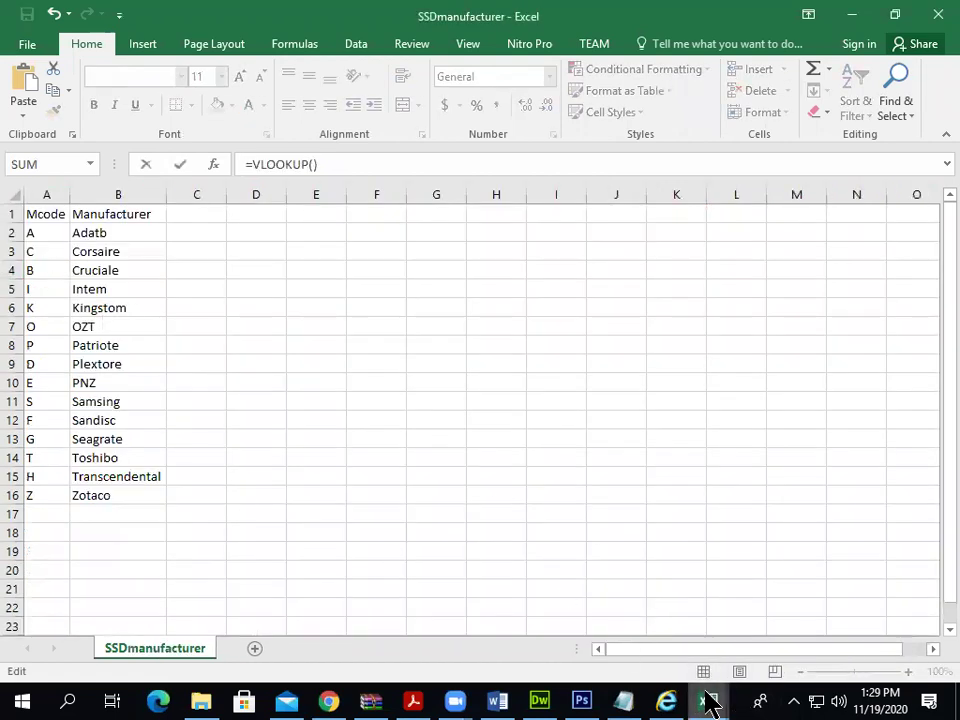
click(742, 614)
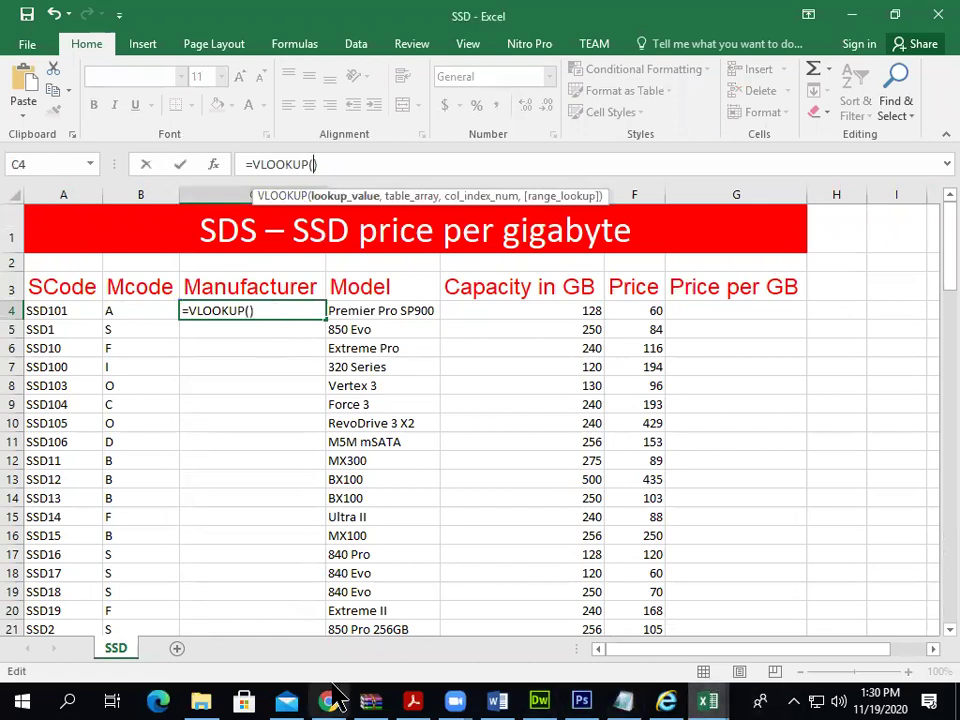
click(412, 702)
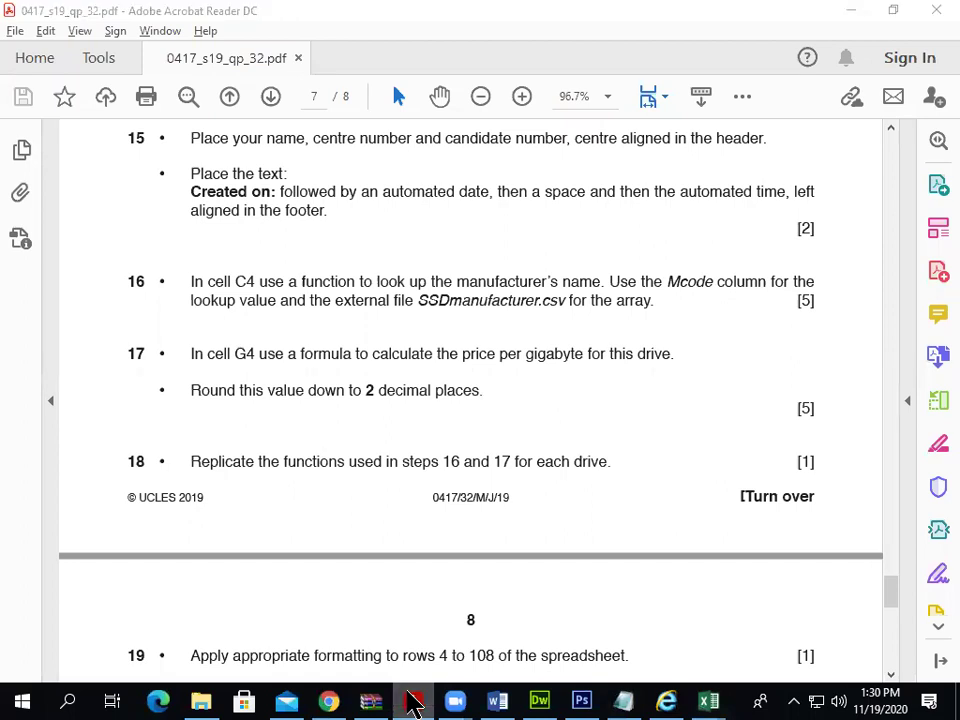
click(412, 702)
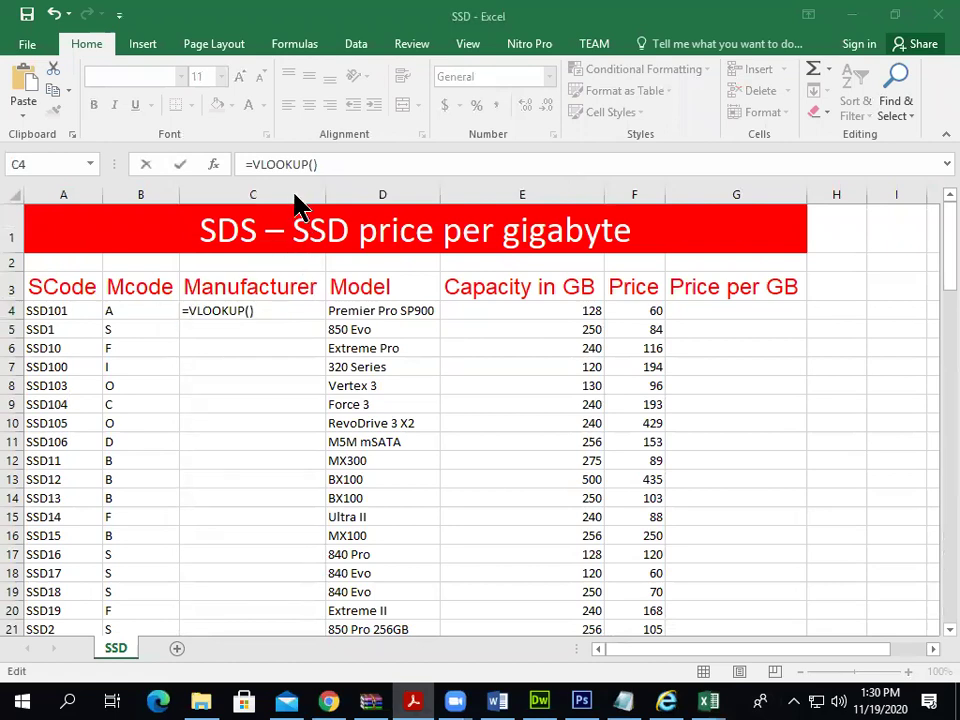
Give the VLOOKUP in C4 the lookup value B4 and the SSDmanufacturer range $A$2:$B$16 as its table array
click(316, 165)
click(150, 309)
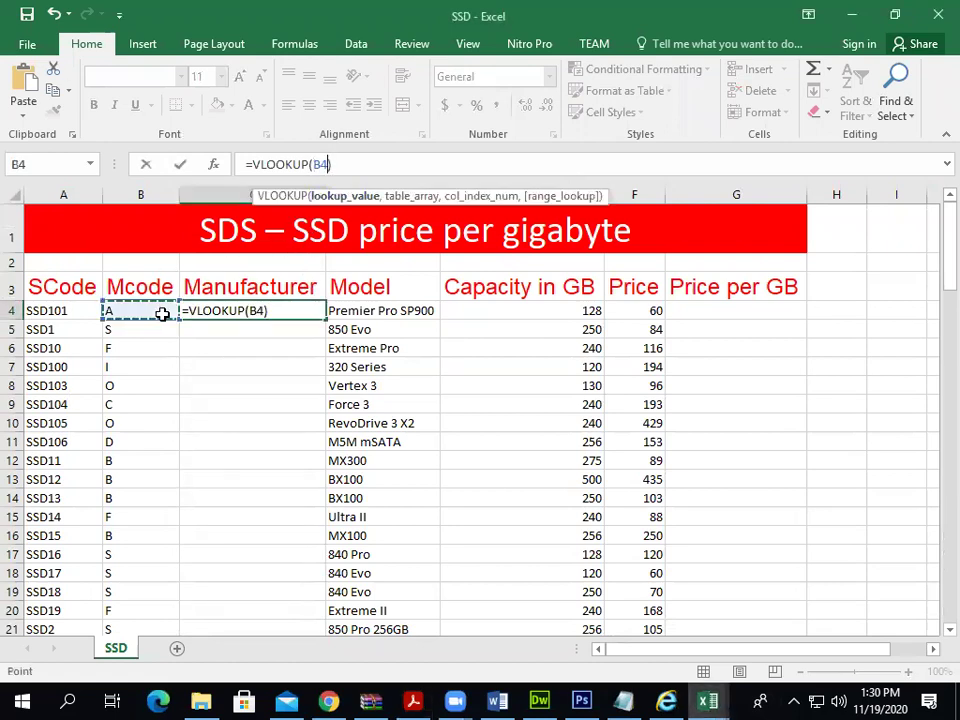
text(,)
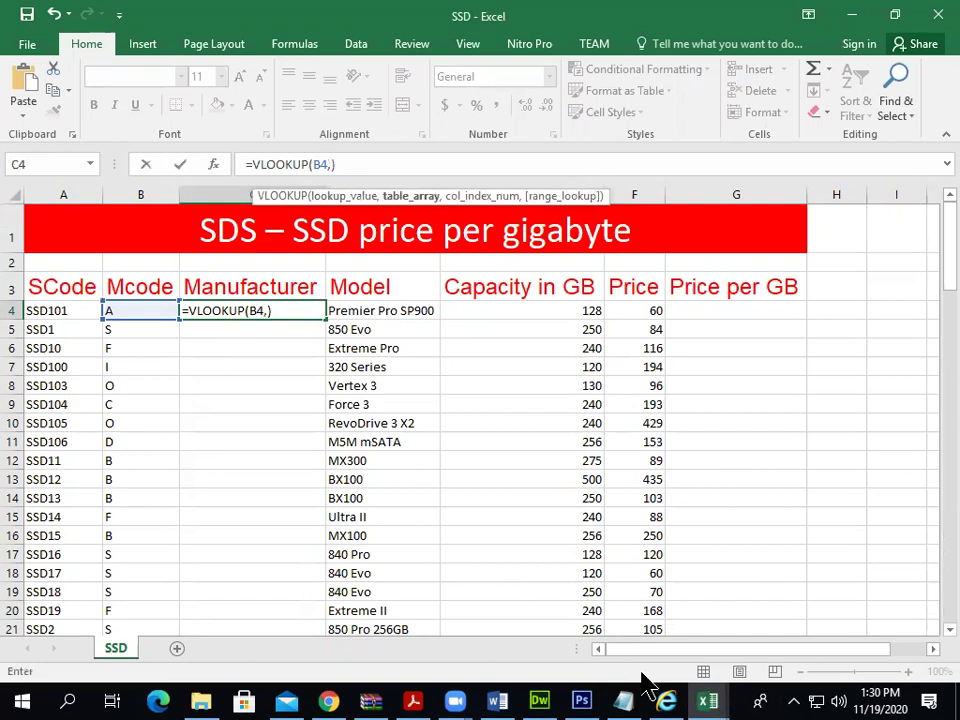
click(761, 632)
mouse_move(707, 705)
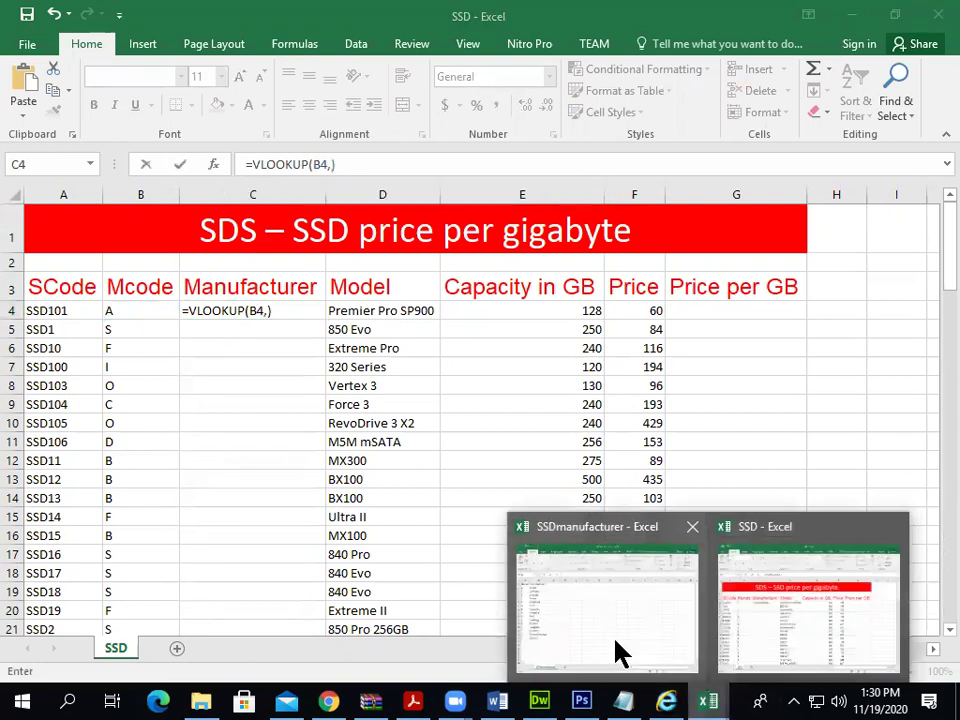
click(617, 654)
drag(56, 233, 120, 495)
click(634, 165)
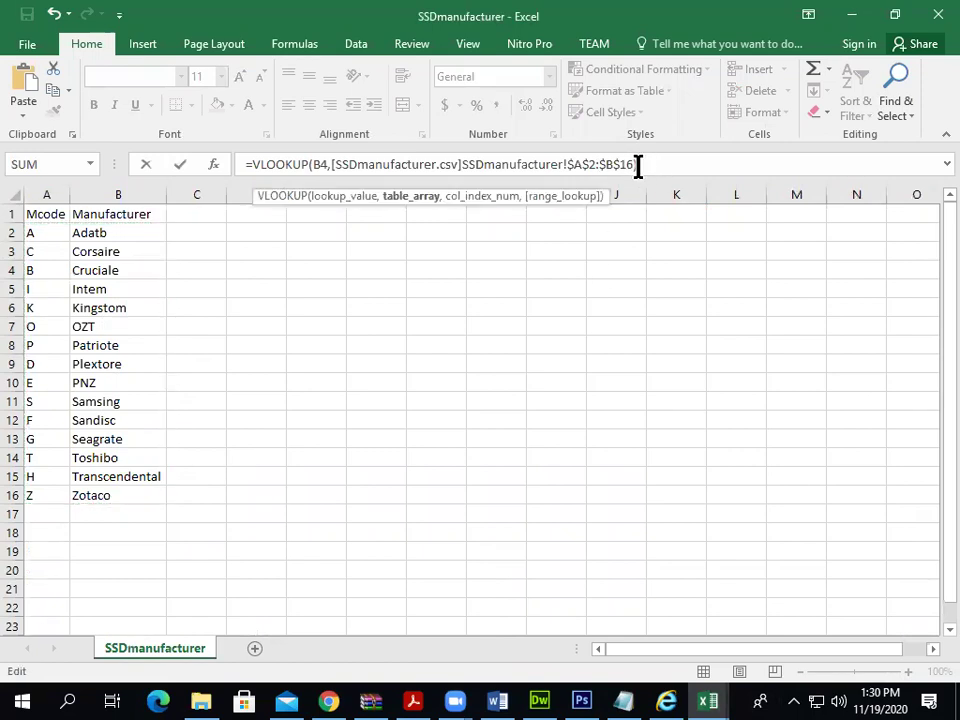
Finish the VLOOKUP with column index 2 and range lookup 0, and copy it down the Manufacturer column
text(,)
text(2,0)
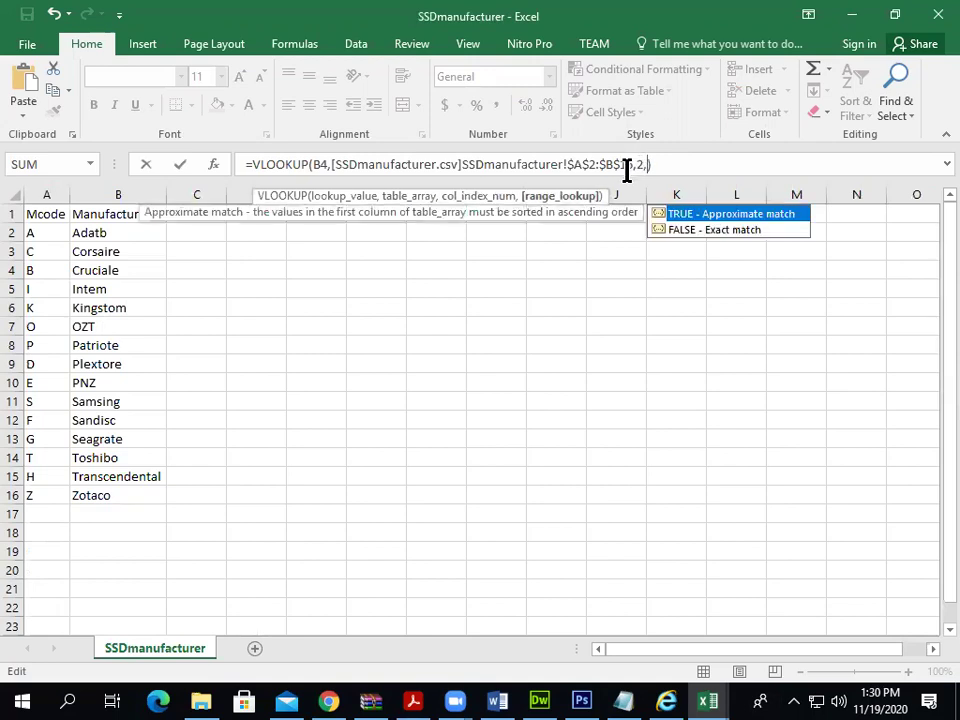
key(Return)
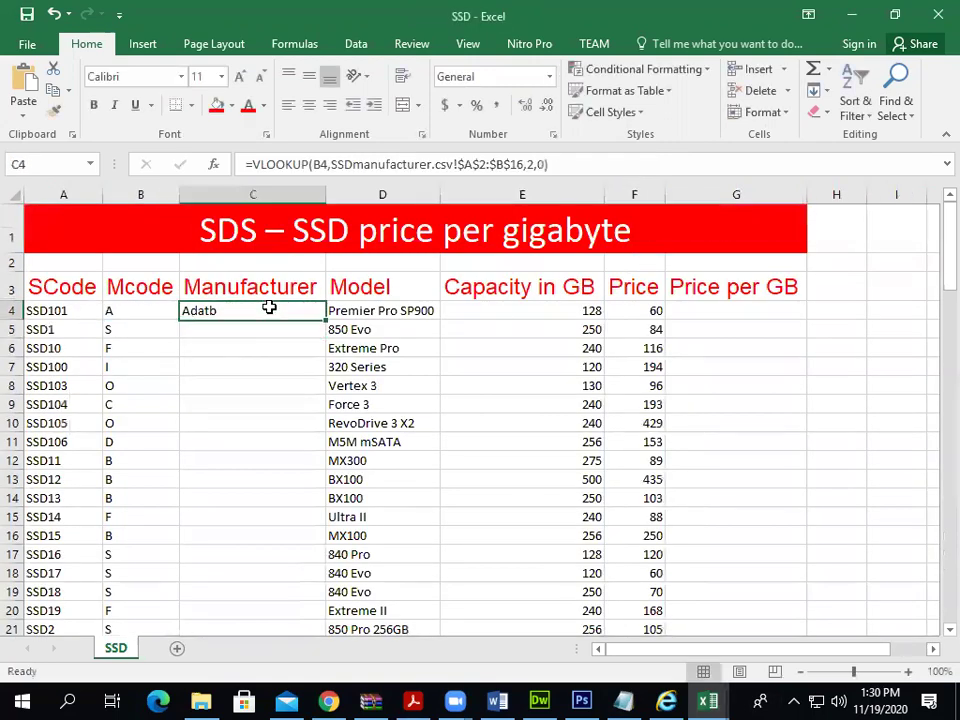
double_click(326, 318)
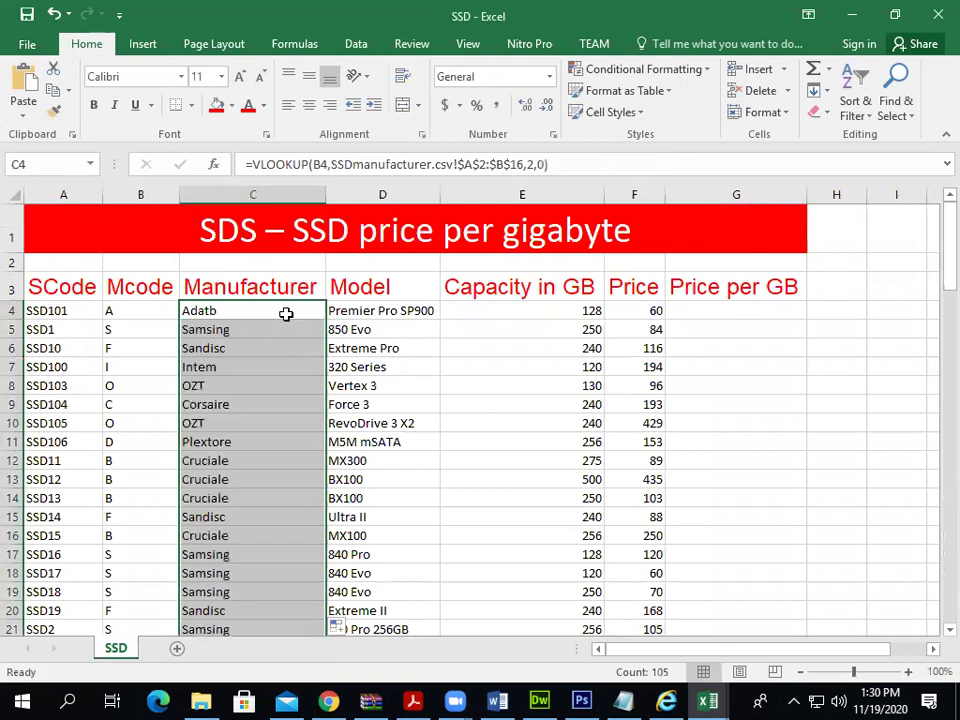
Read question 17 in the exam paper about the price-per-gigabyte formula and return to the SSD workbook
key(ctrl+Tab)
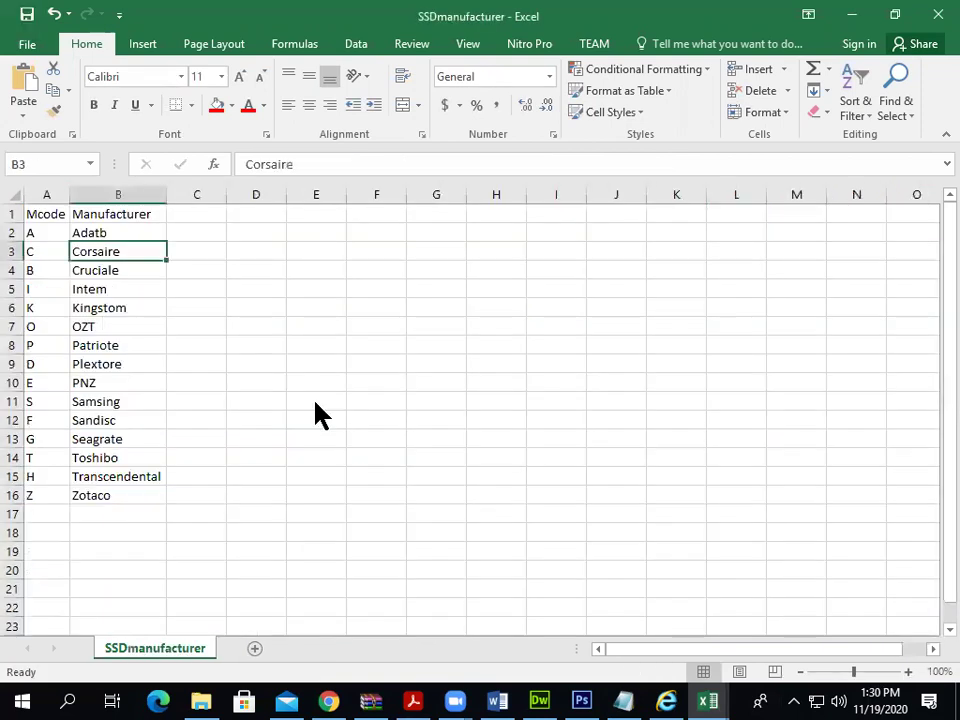
click(412, 702)
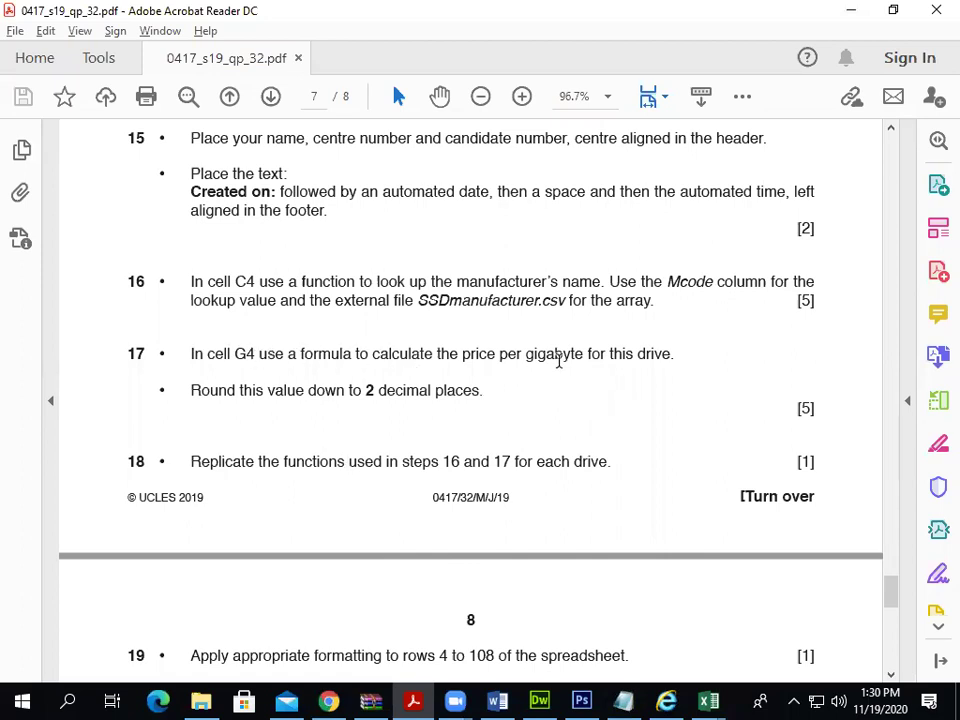
key(alt+Tab)
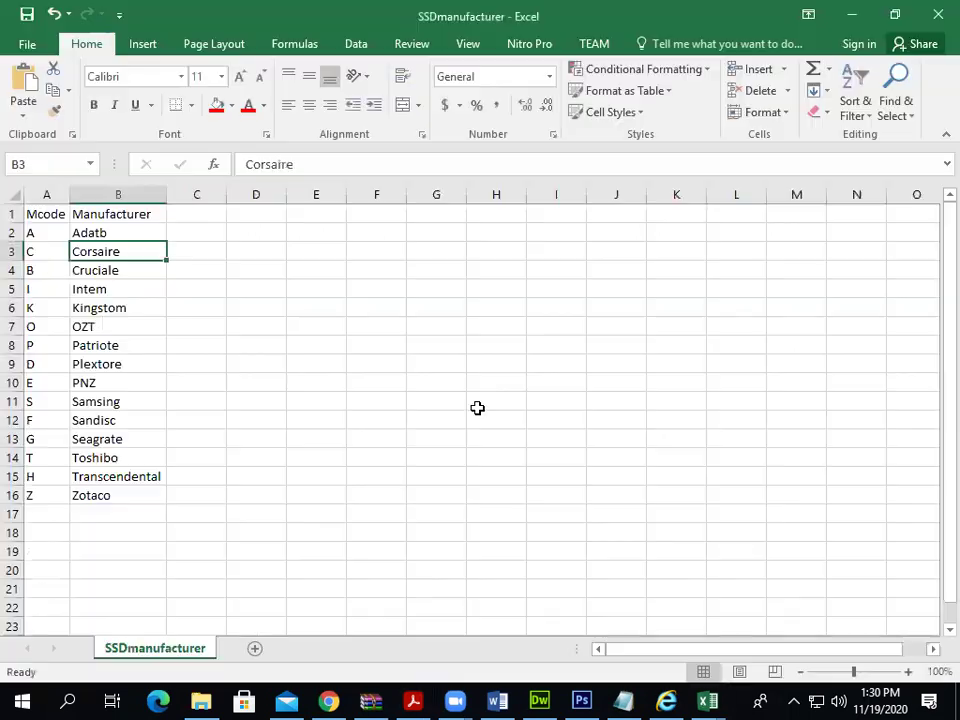
key(alt+Tab)
key(alt+Tab)
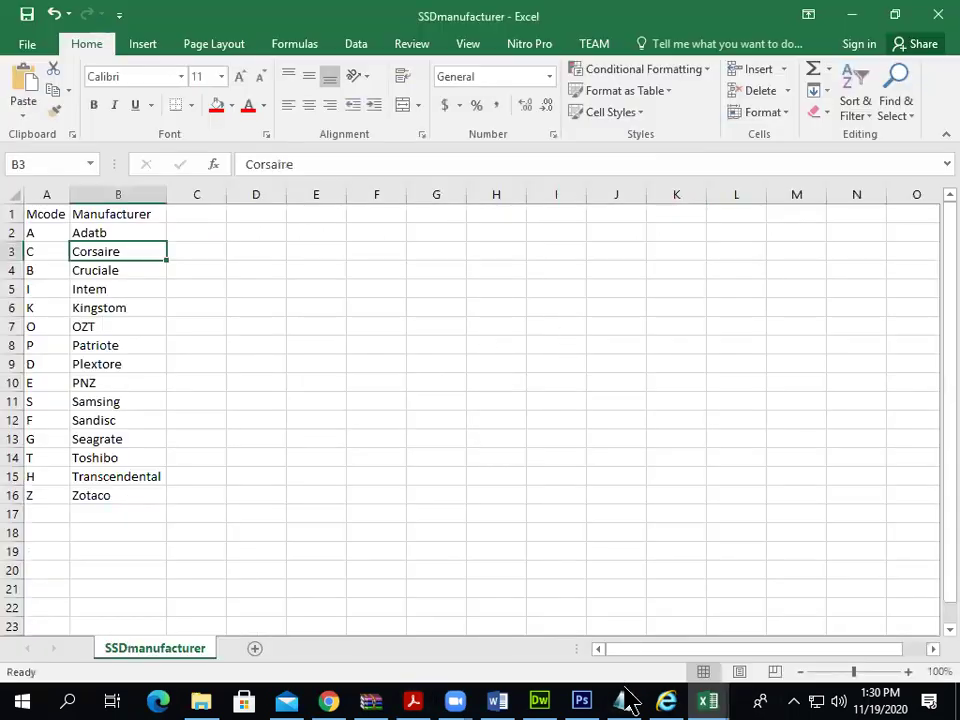
mouse_move(541, 697)
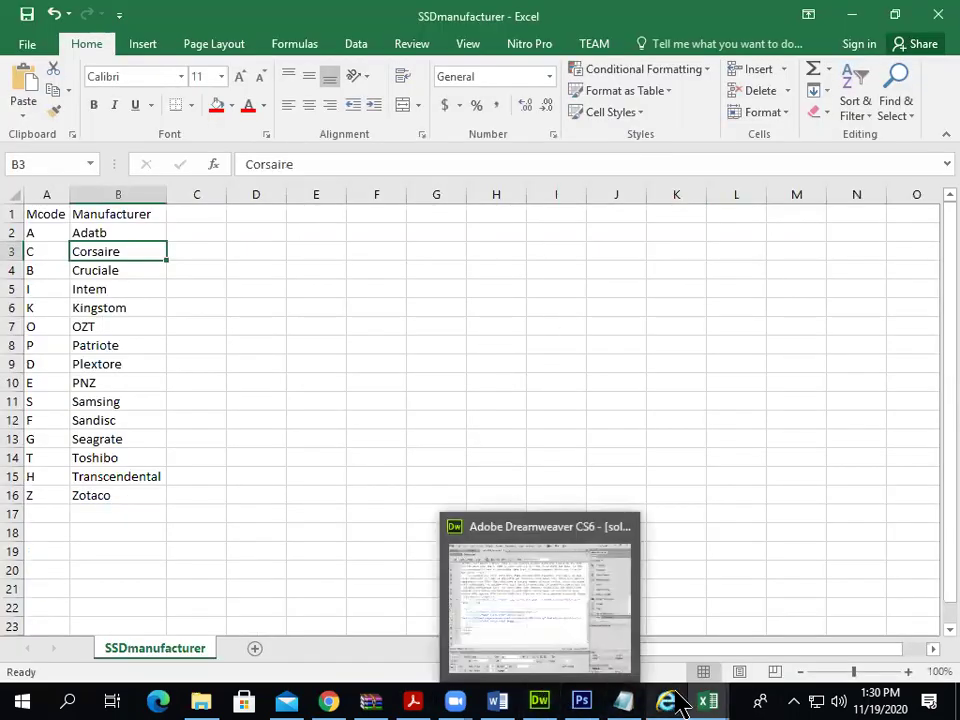
mouse_move(695, 685)
click(761, 639)
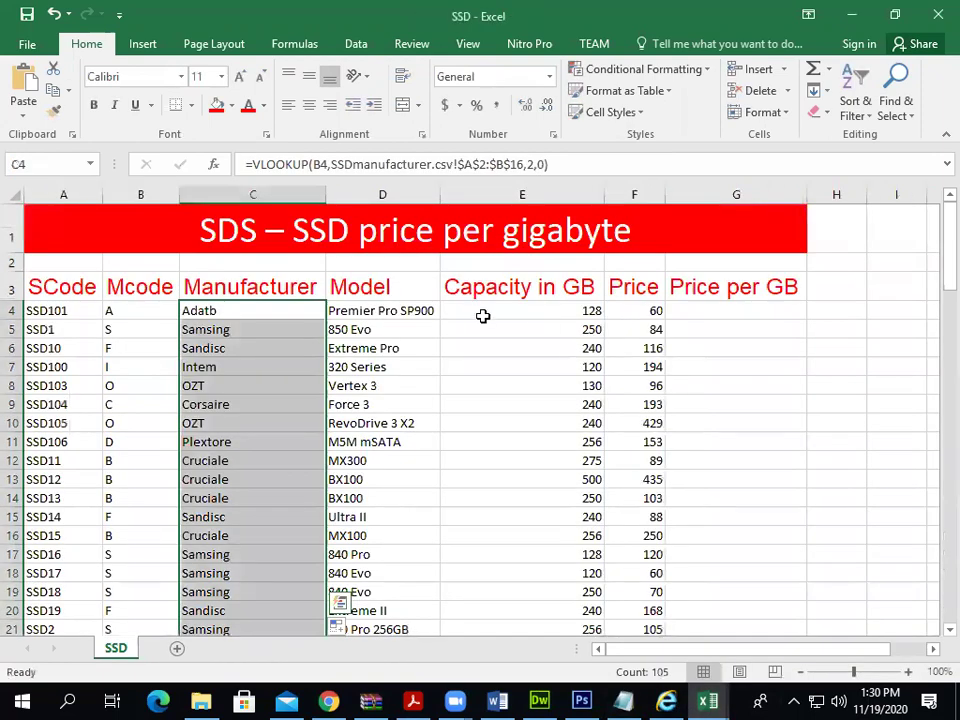
Enter the formula =E4/F4 in G4 under Price per GB, rechecking the question 17 instruction in the exam paper first
click(705, 315)
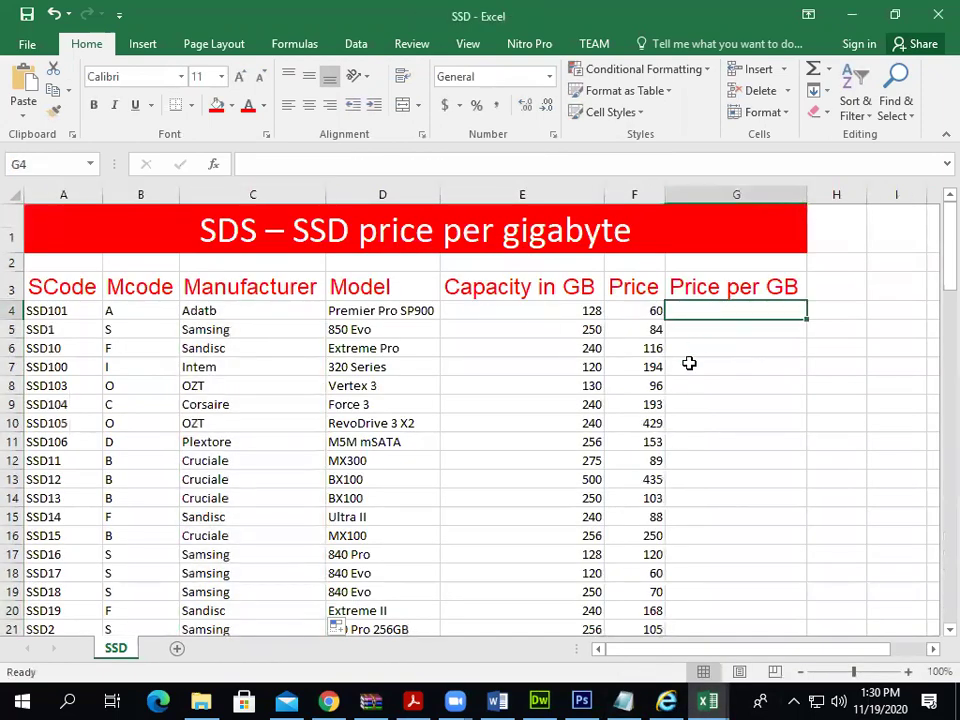
key(alt+Tab)
key(alt+Tab)
click(418, 703)
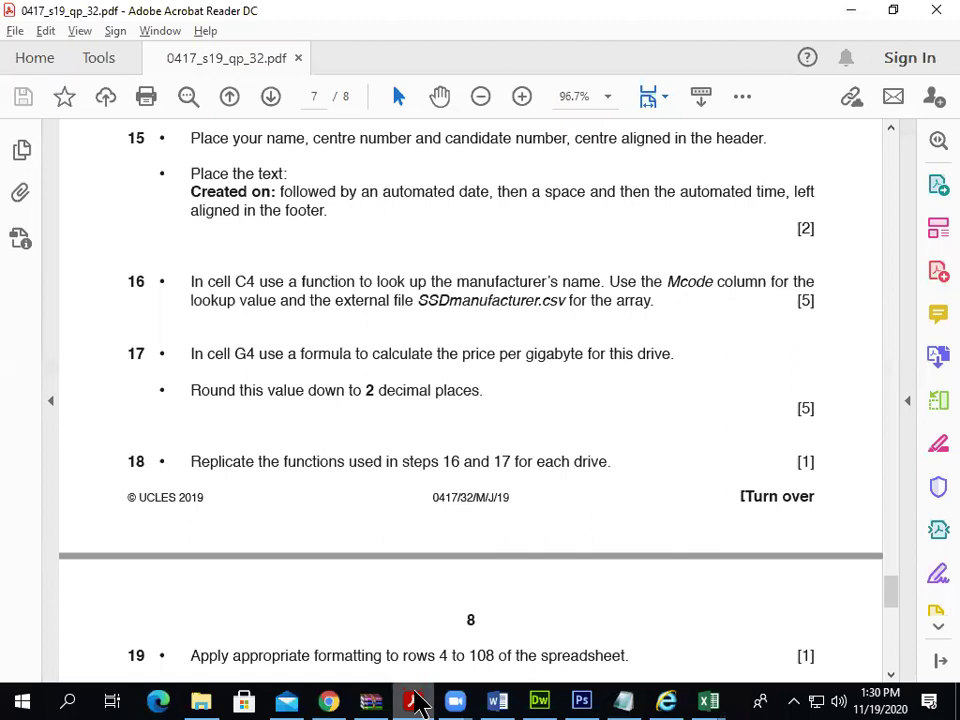
scroll(356, 585, down, 1)
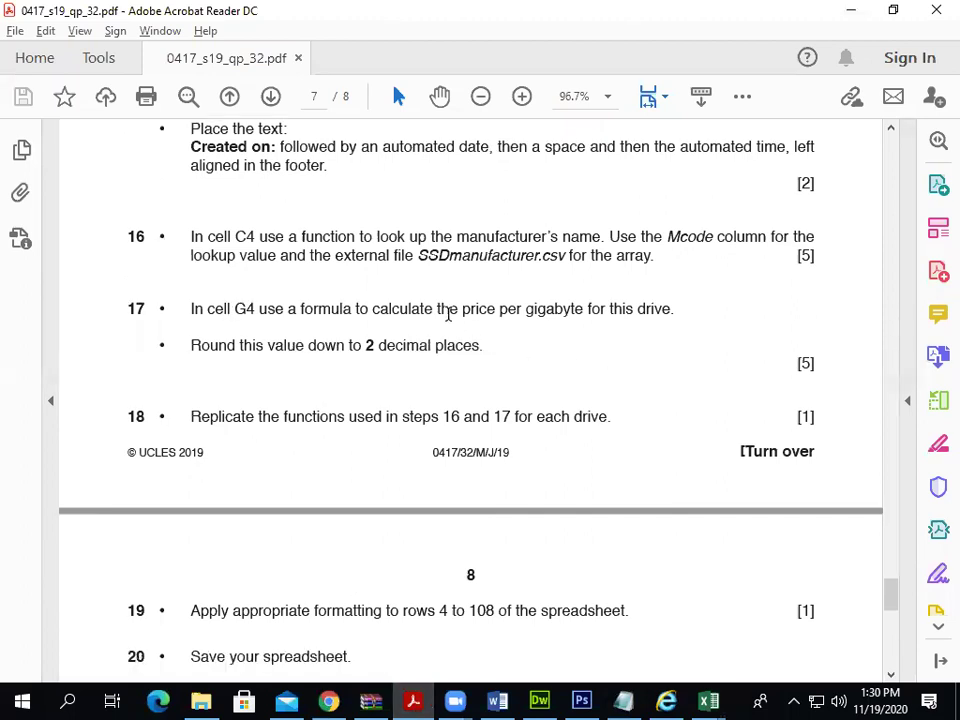
key(alt+Tab)
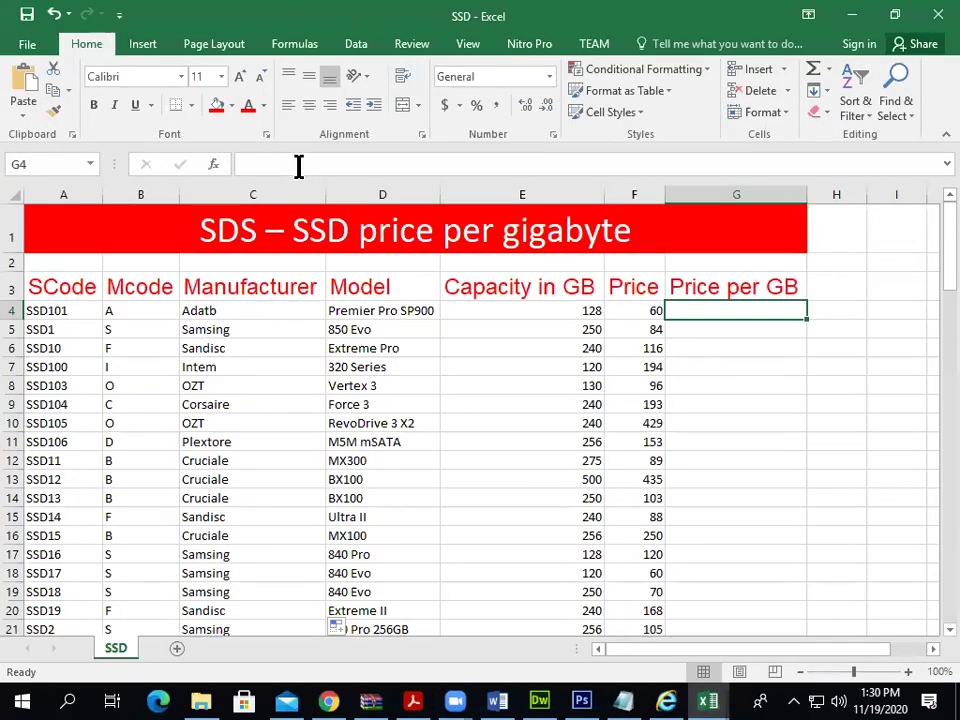
click(325, 172)
text(=)
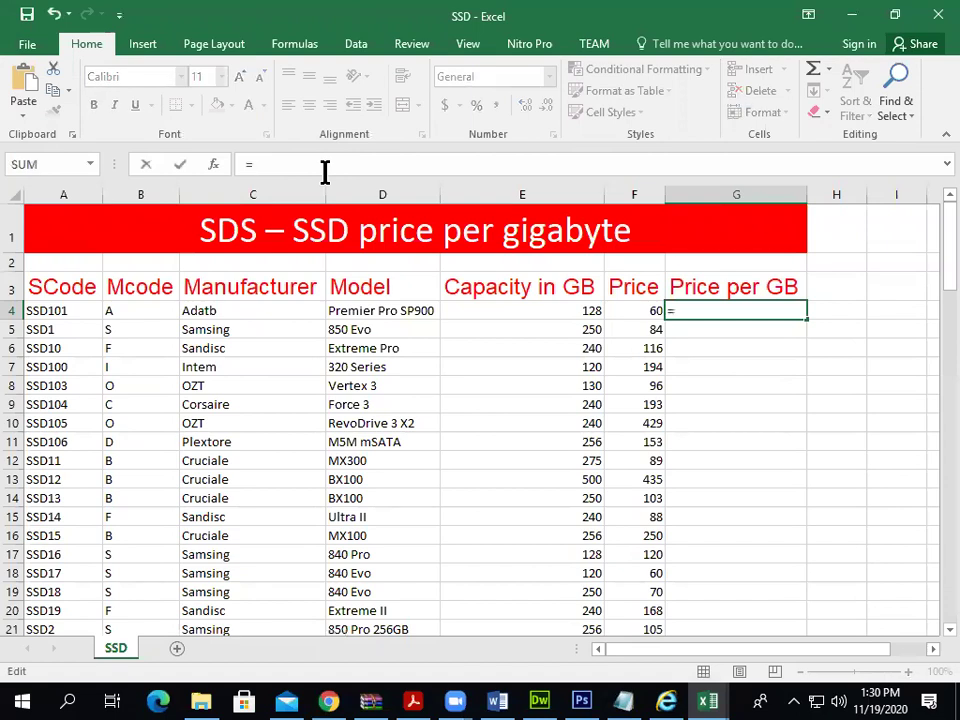
click(552, 311)
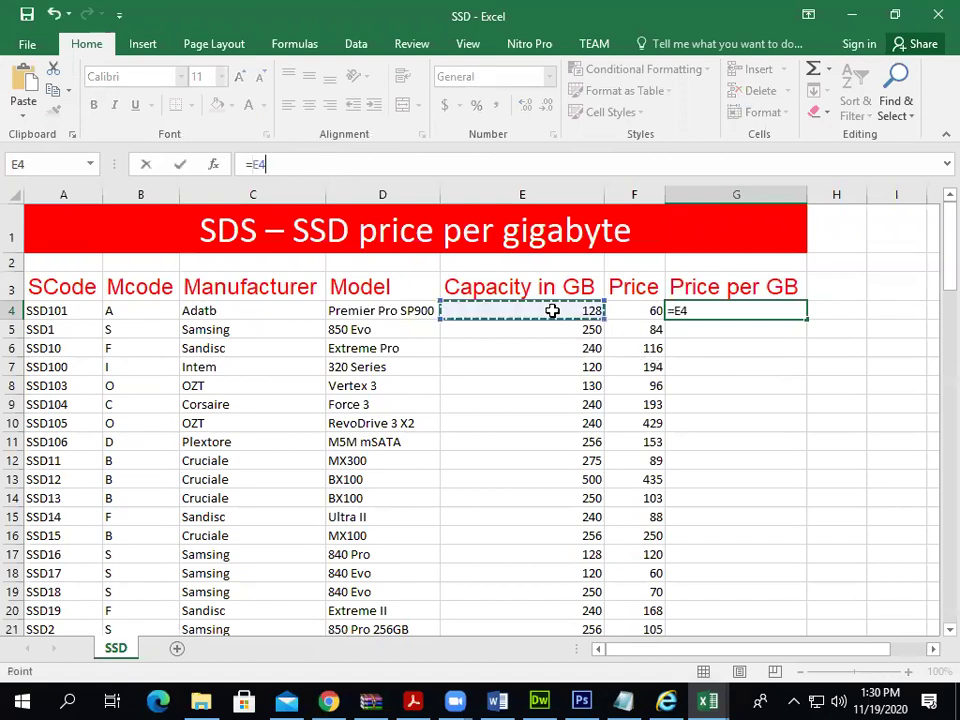
text(/)
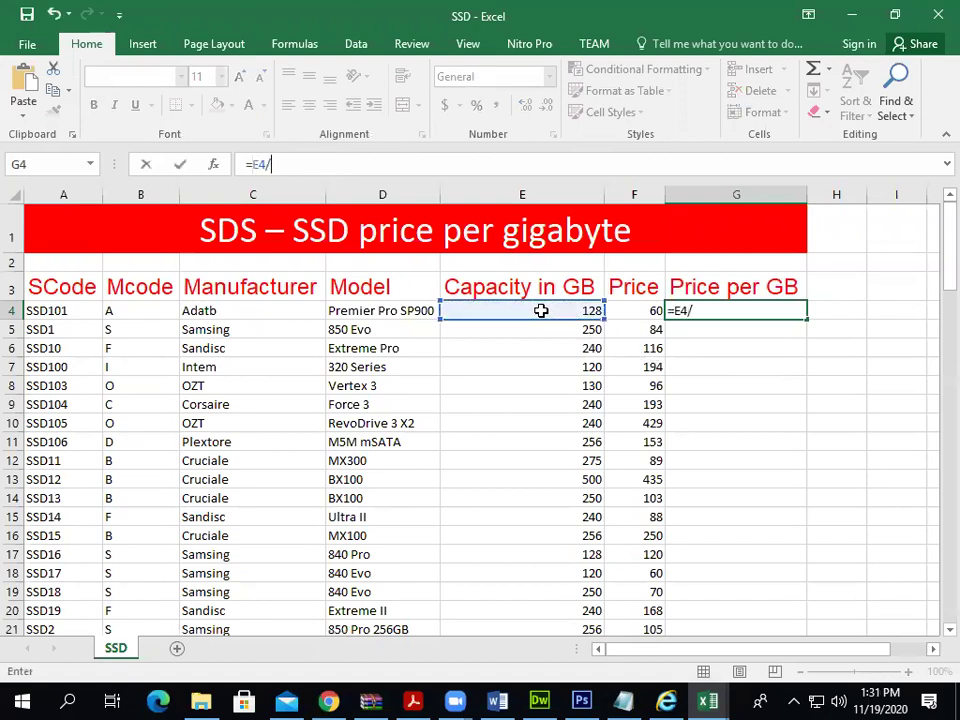
click(647, 311)
key(Return)
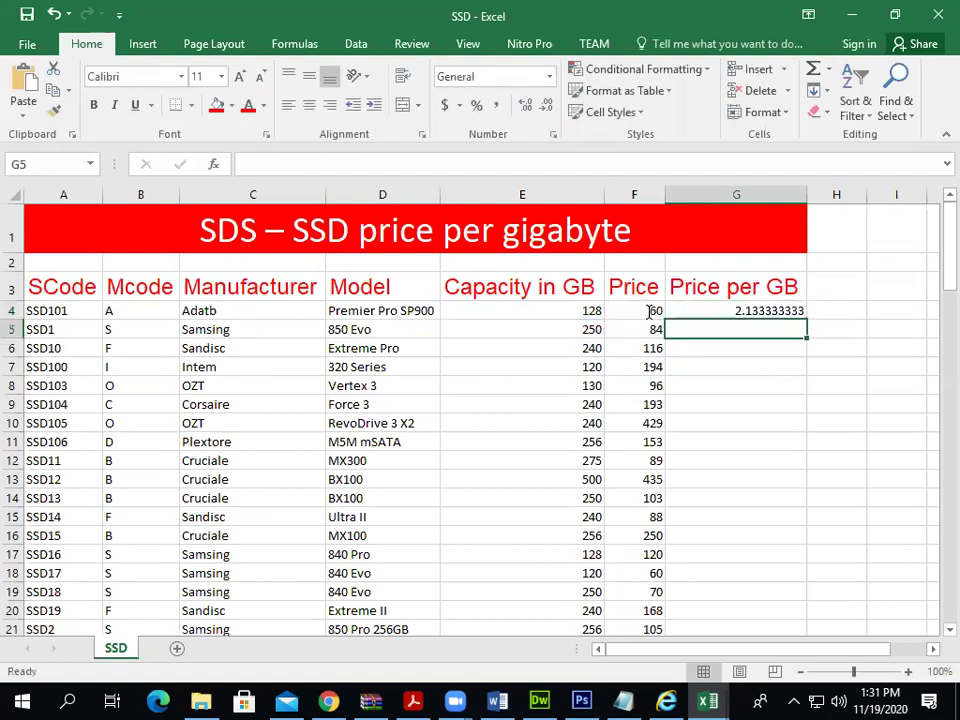
Change the G4 formula to =ROUND(E4/F4,2) and replicate it down the Price per GB column
key(alt+Tab)
key(alt+Tab)
click(706, 312)
click(250, 165)
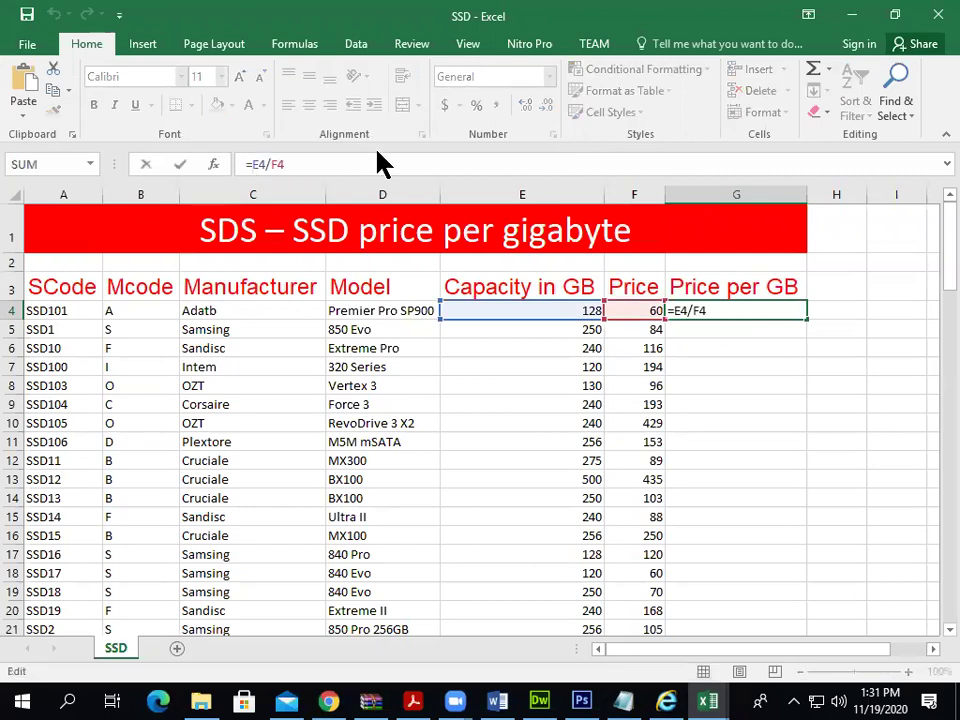
text(round)
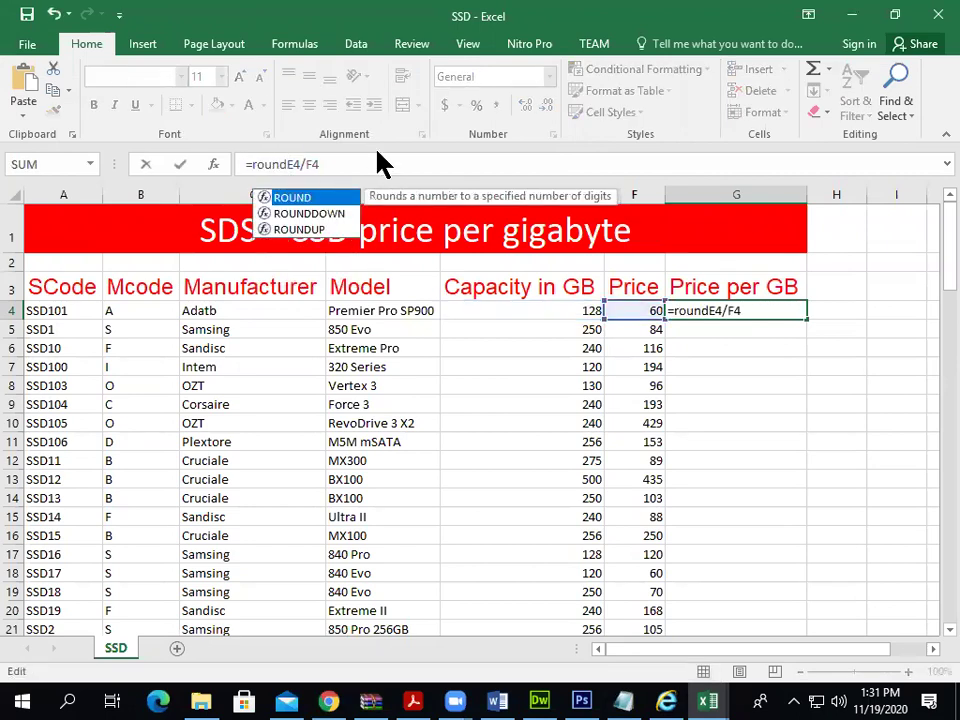
text((E4/F4)
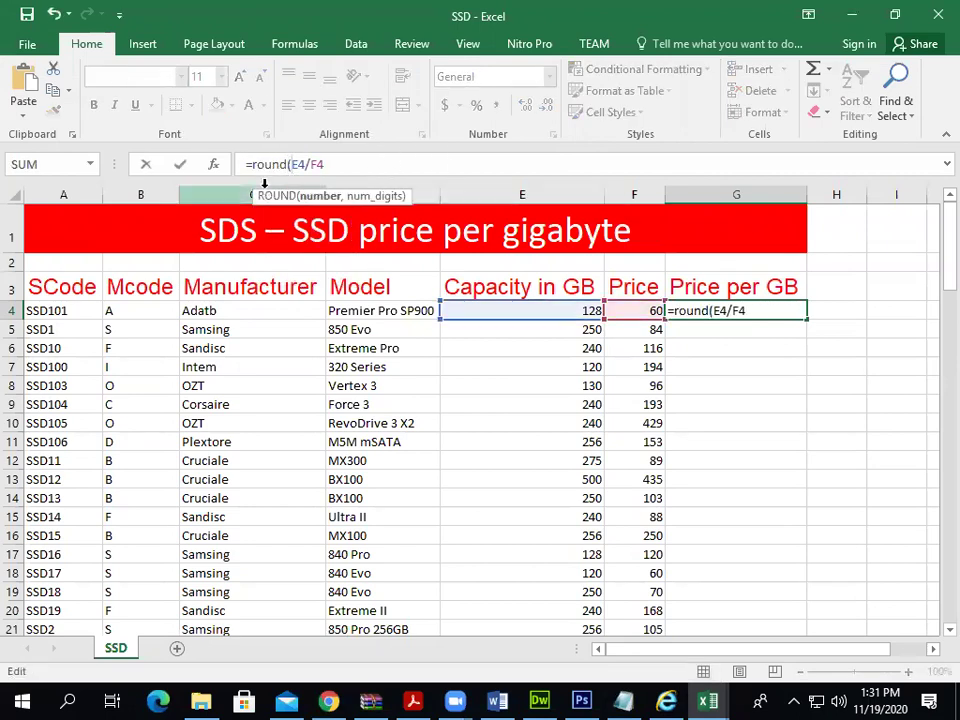
text(,0)
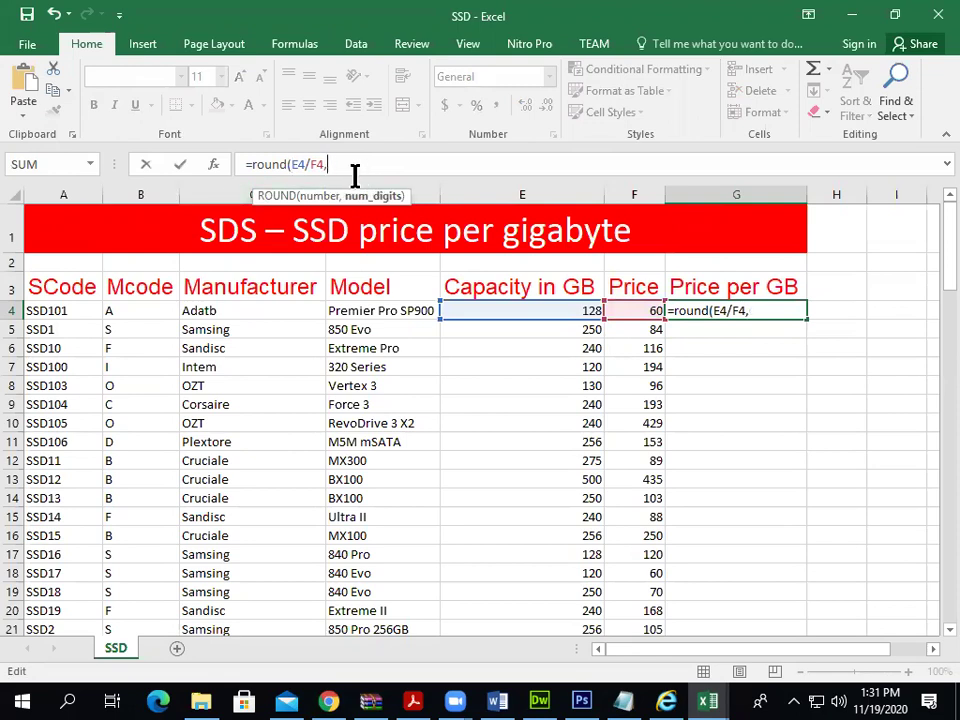
key(Return)
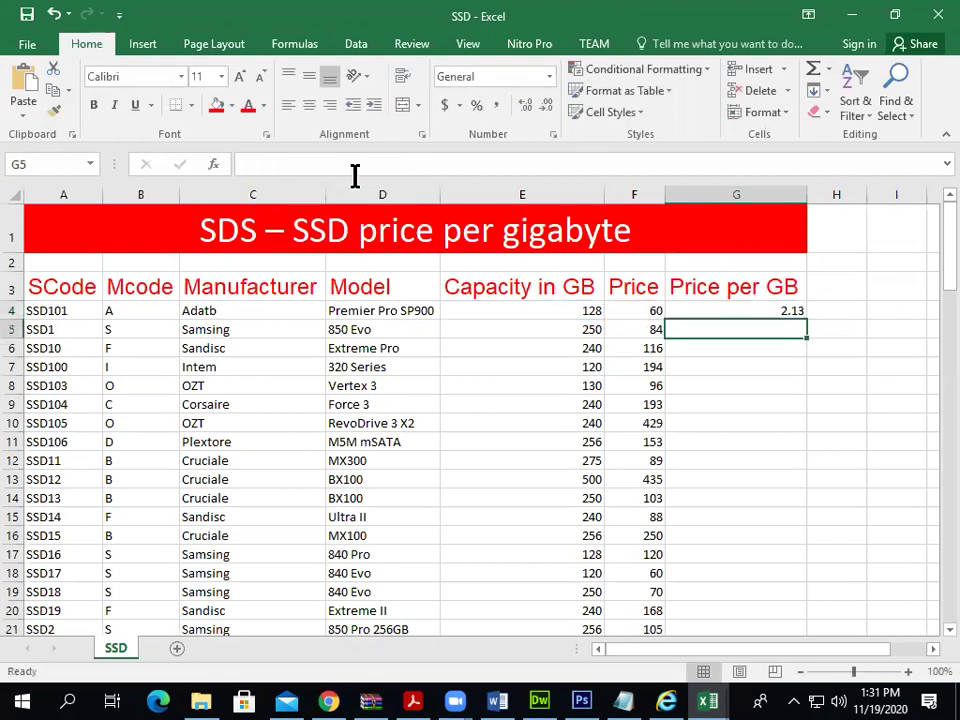
click(805, 315)
double_click(805, 315)
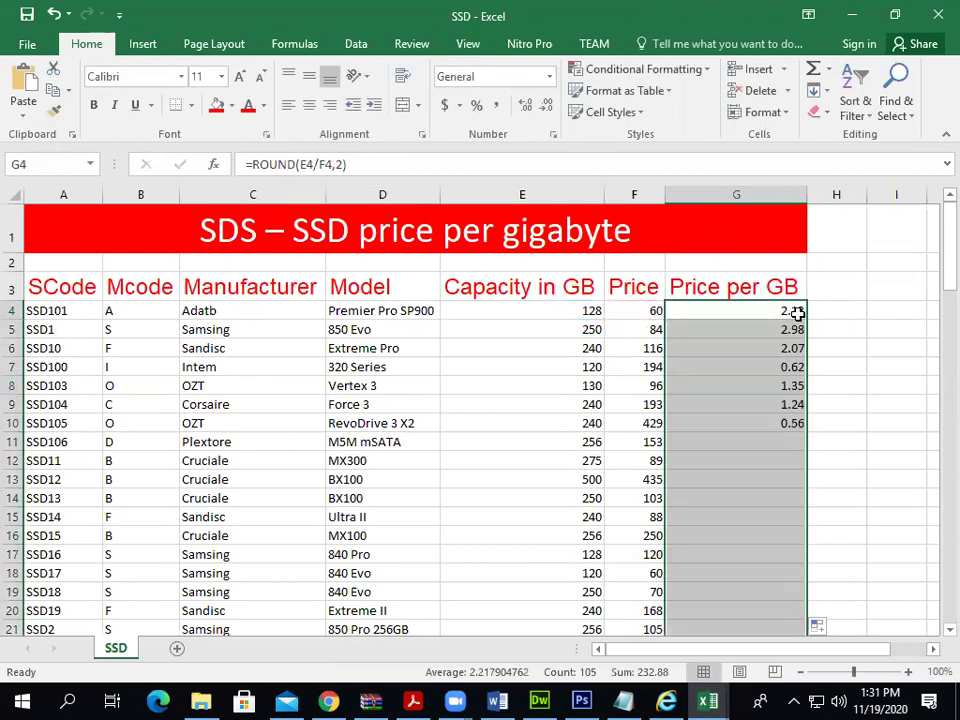
Read question 19 in the exam paper about formatting rows 4 to 108 and return to the SSD workbook
key(alt+Tab)
scroll(553, 334, down, 2)
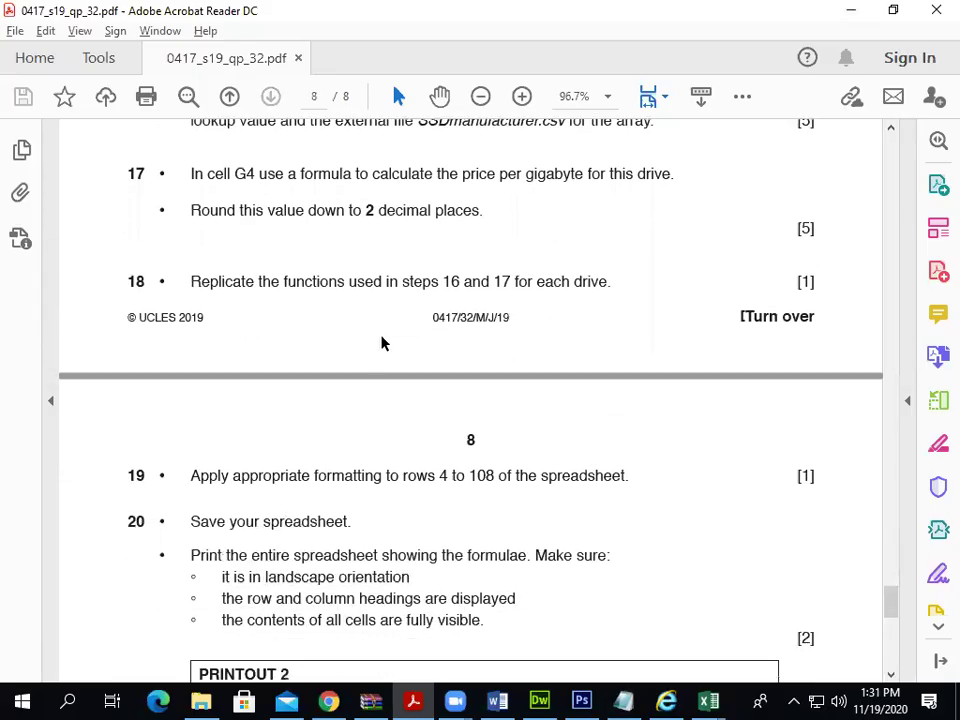
scroll(381, 343, down, 3)
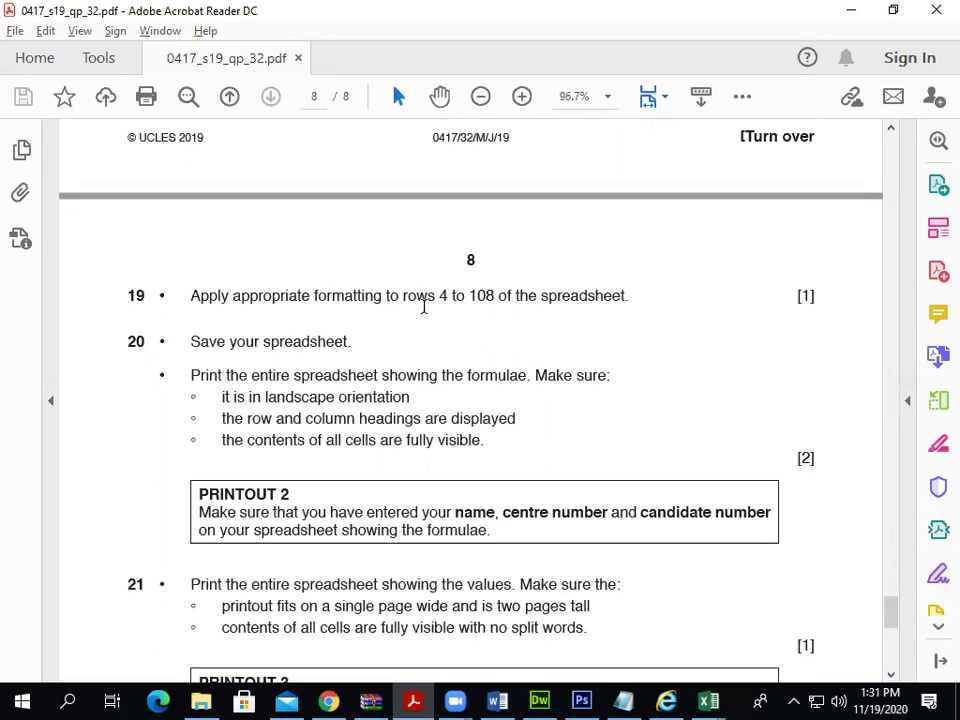
key(alt+Tab)
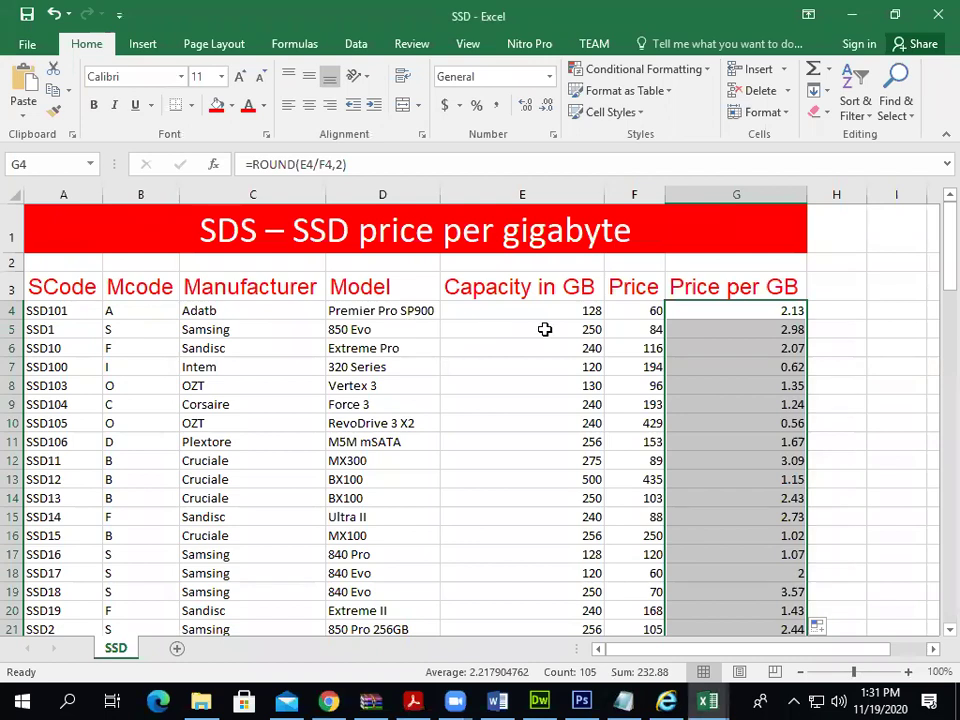
Format the selected Price per GB values as Currency with 2 decimal places and the euro symbol before the amount
right_click(744, 312)
key(Escape)
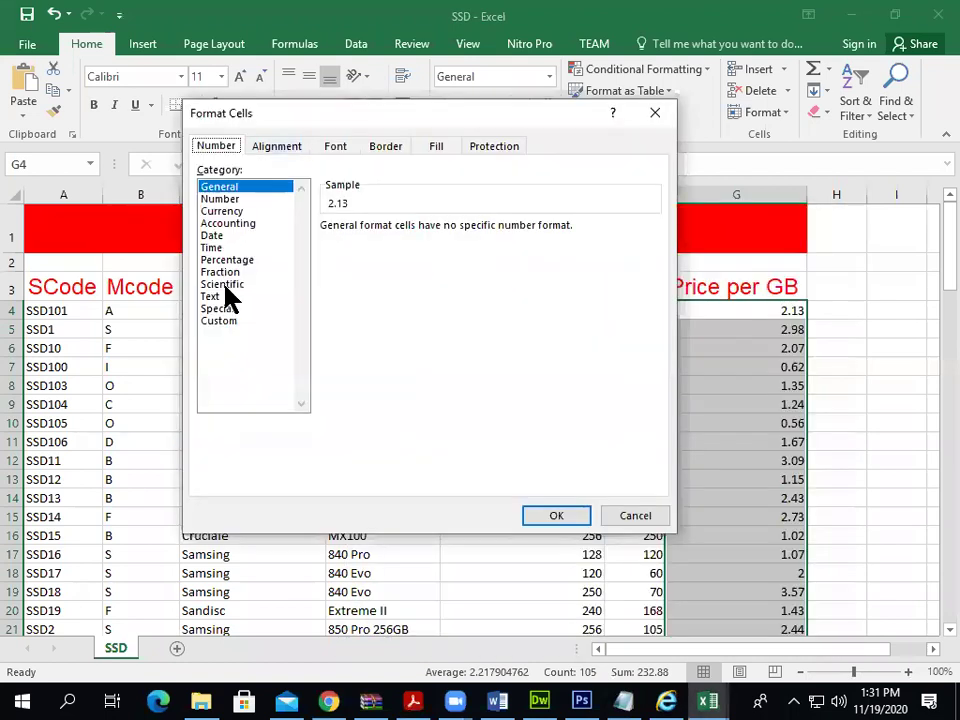
click(222, 211)
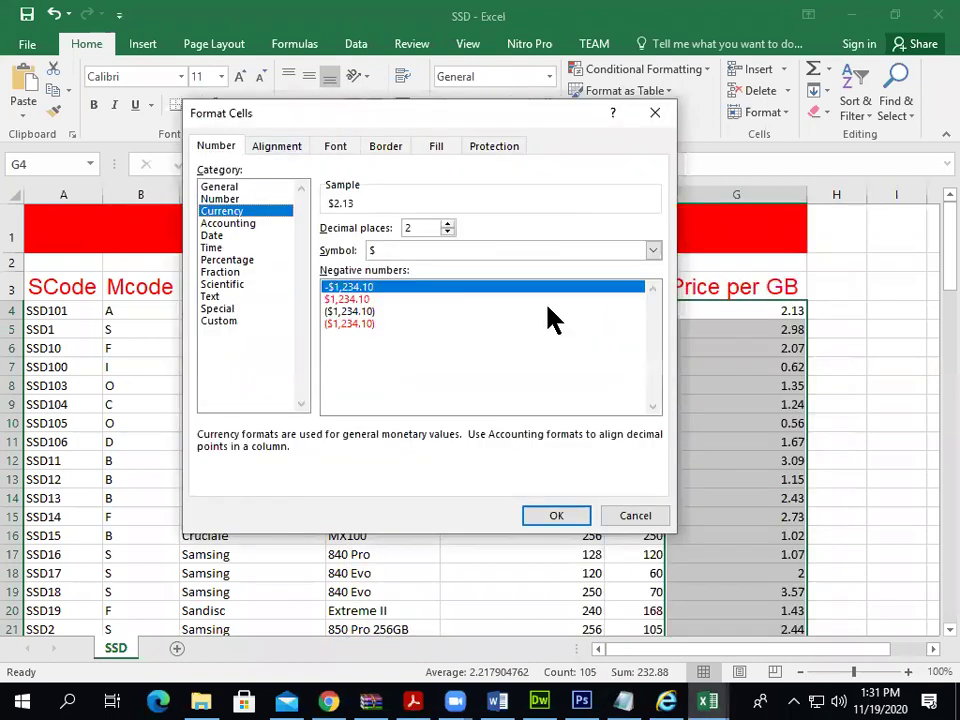
click(653, 251)
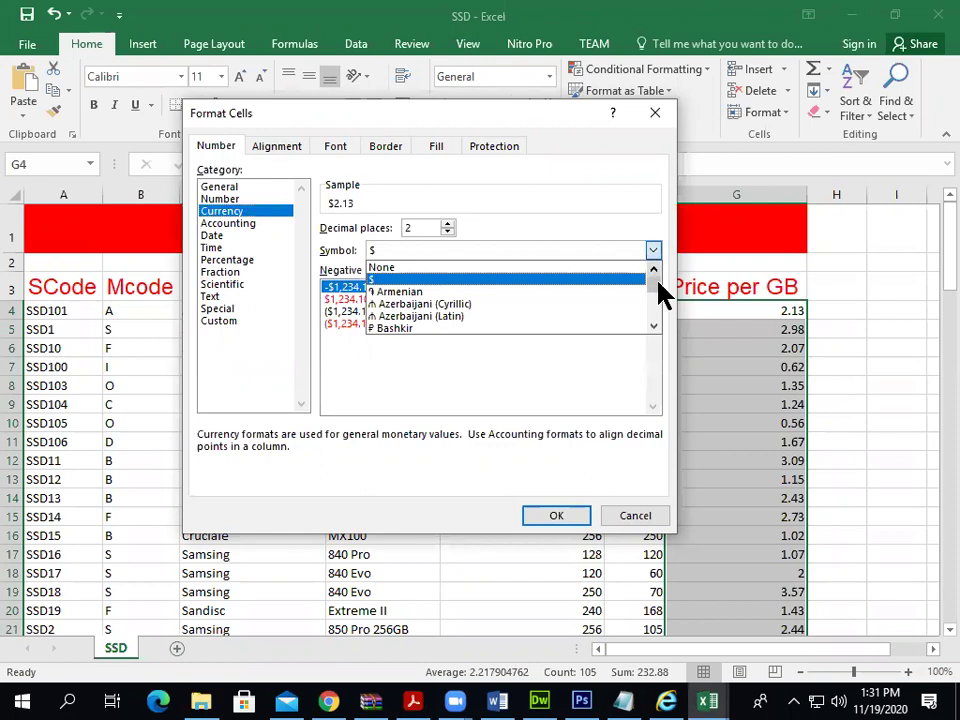
scroll(651, 292, down, 15)
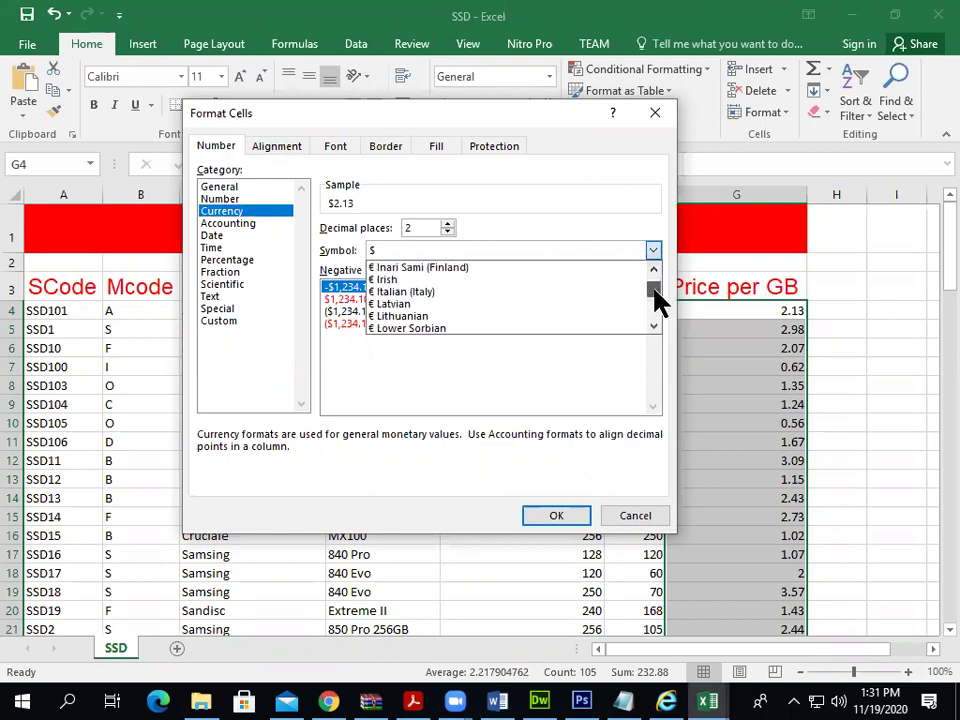
scroll(656, 274, up, 2)
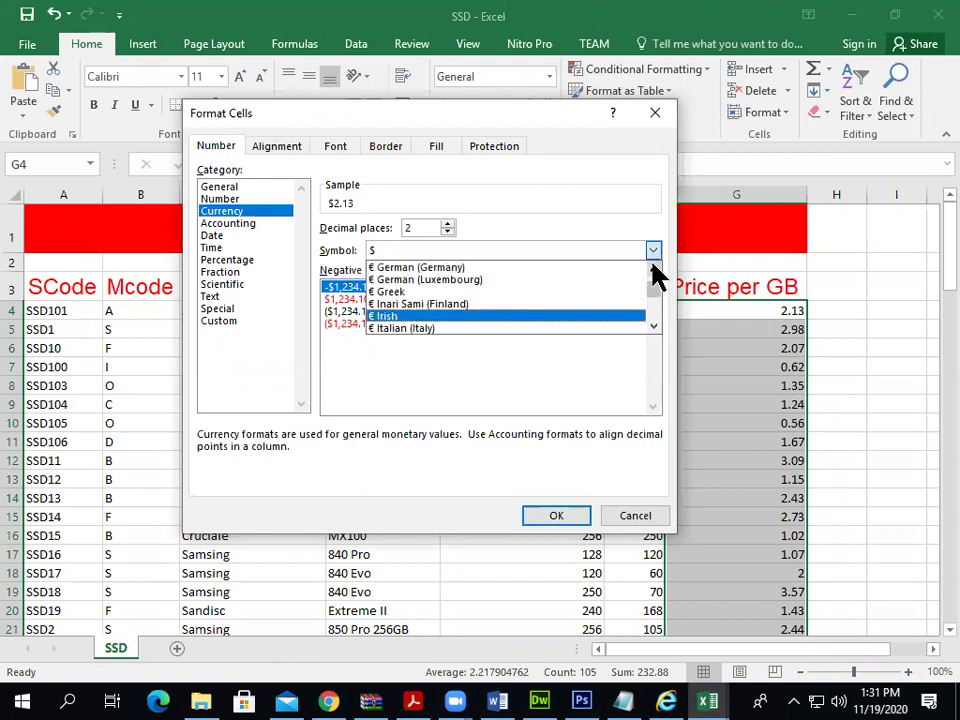
scroll(656, 274, up, 4)
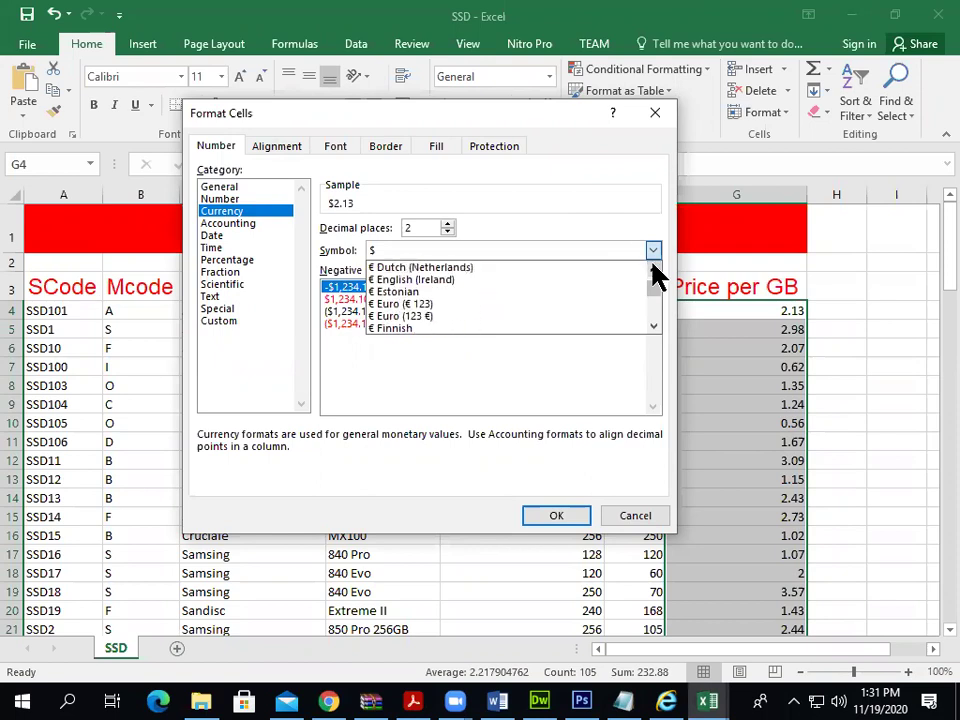
click(521, 315)
click(556, 515)
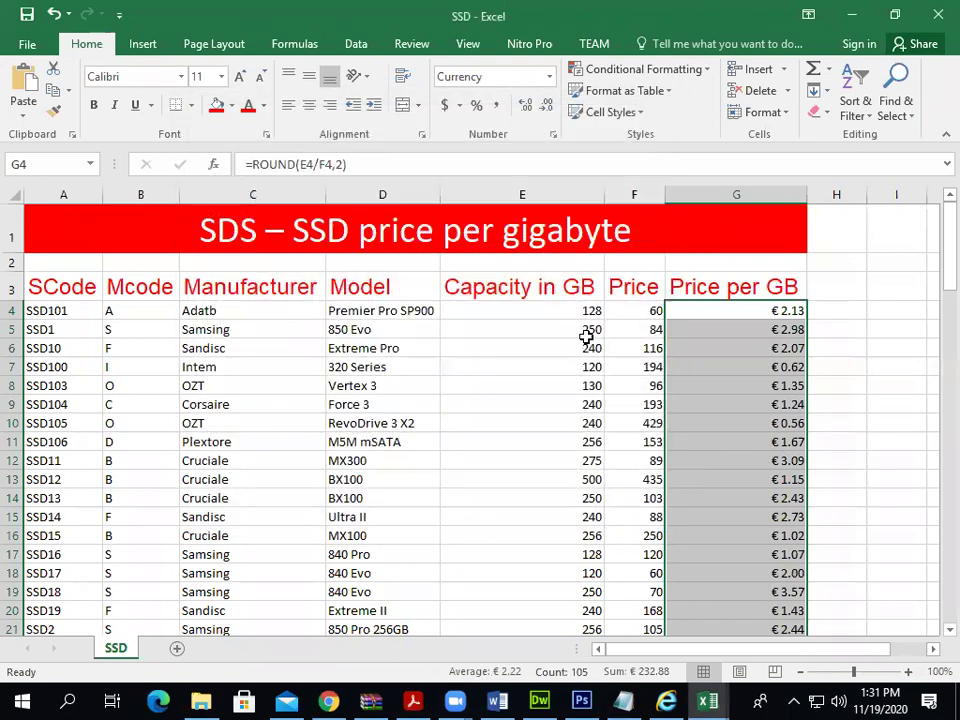
Check the question 20 printout requirements in the exam paper, then display the SSD sheet's formulas and autofit all column widths
key(alt+Tab)
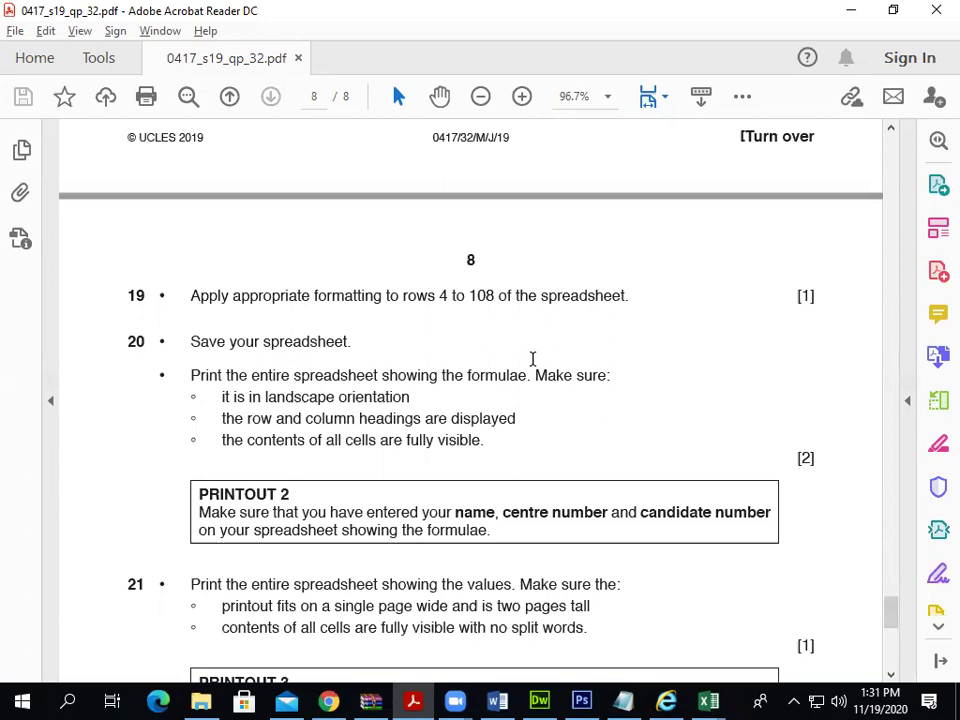
scroll(532, 359, down, 1)
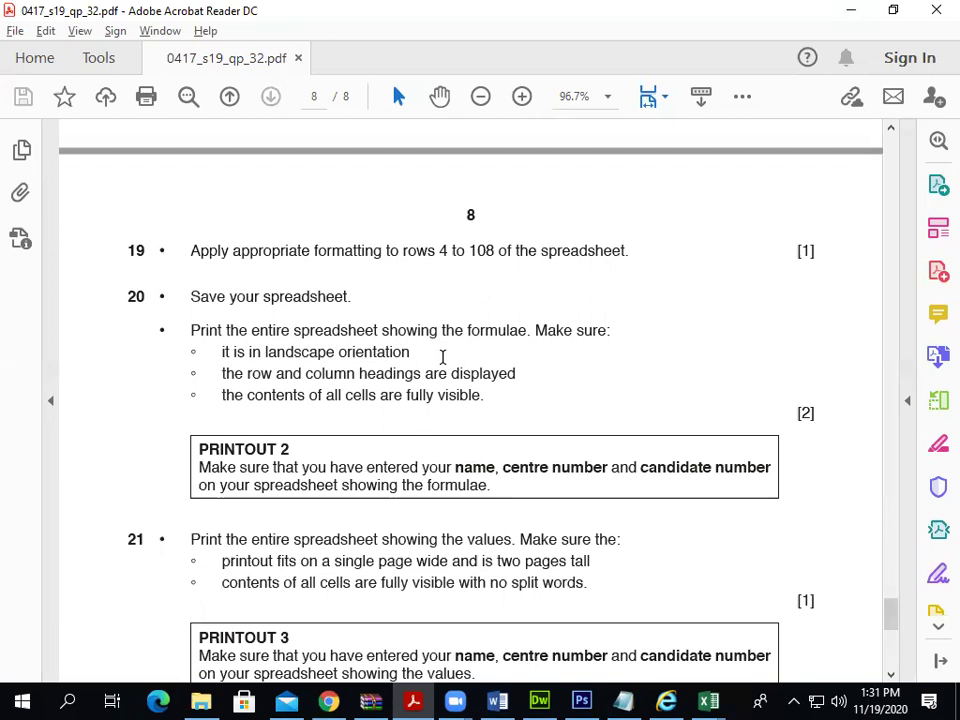
key(alt+Tab)
key(ctrl+grave)
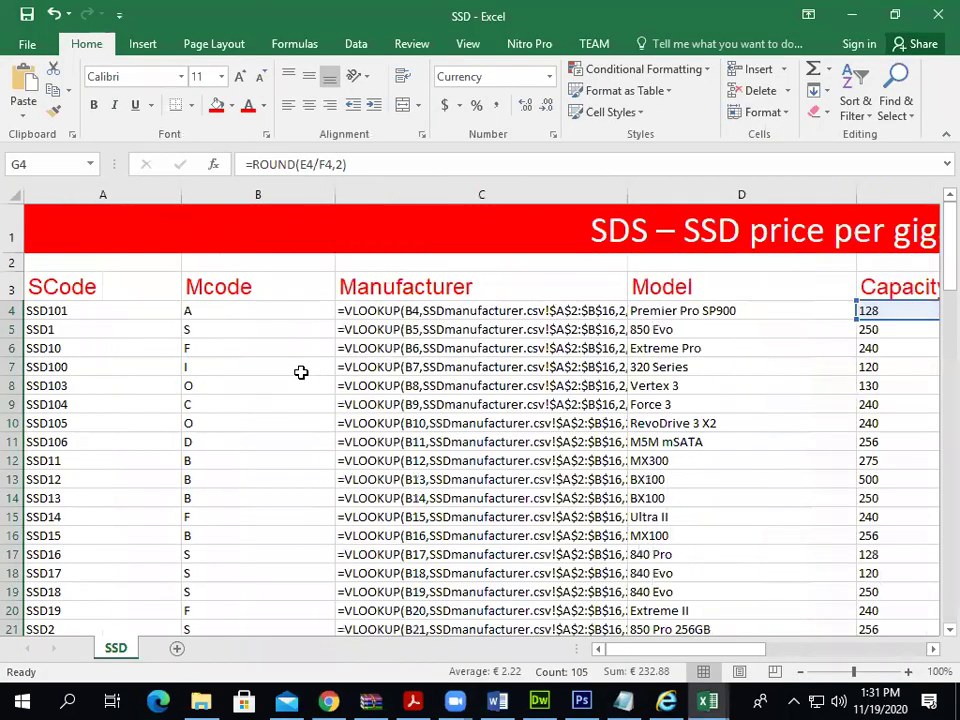
click(17, 195)
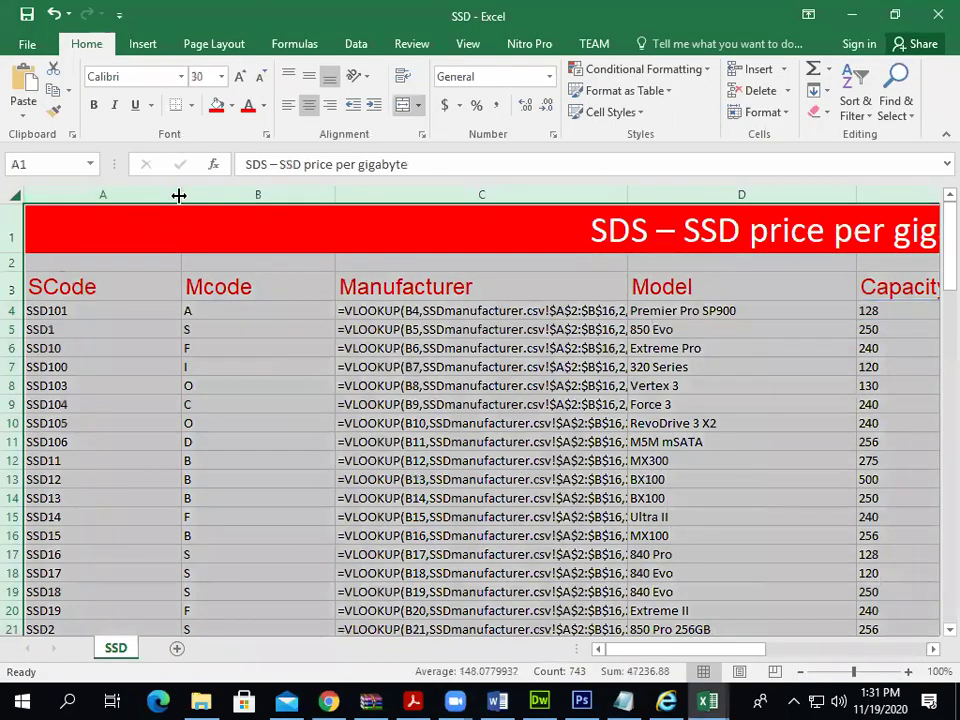
double_click(180, 194)
Set the print orientation of the formula view to landscape
click(28, 48)
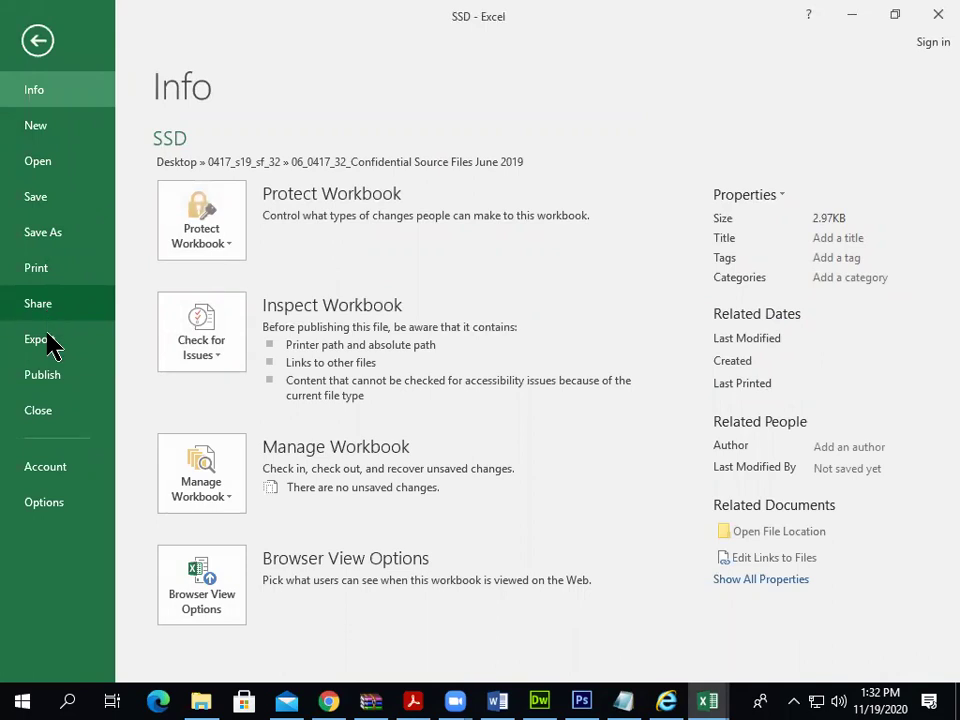
click(58, 270)
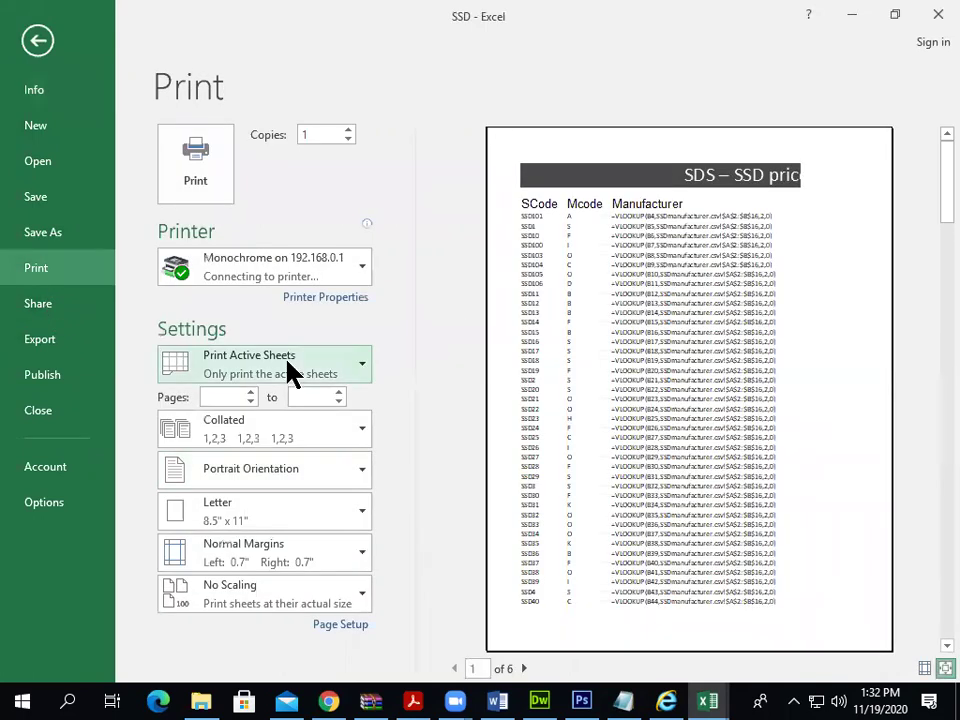
click(280, 478)
click(255, 556)
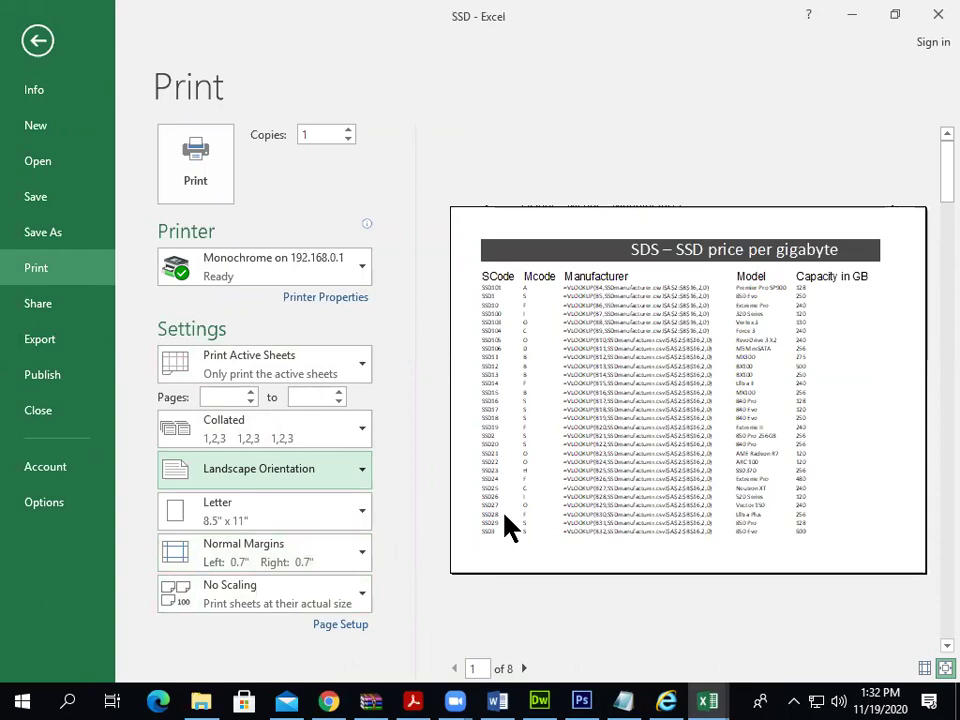
Recheck question 20 in the exam paper and set the SSD sheet to print with row and column headings
key(alt+Tab)
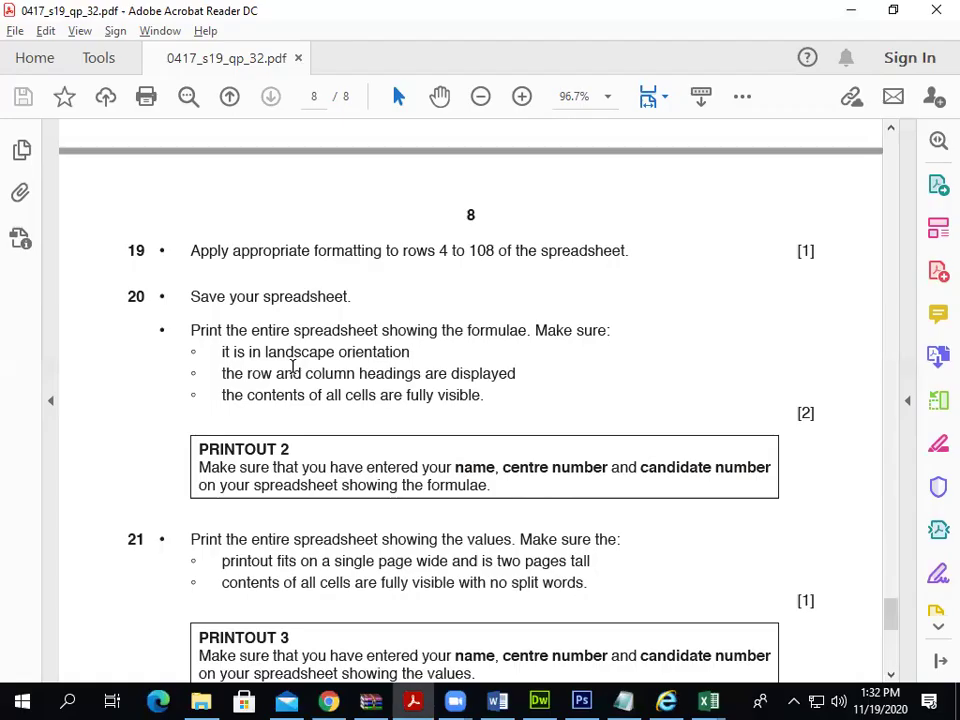
scroll(293, 366, down, 1)
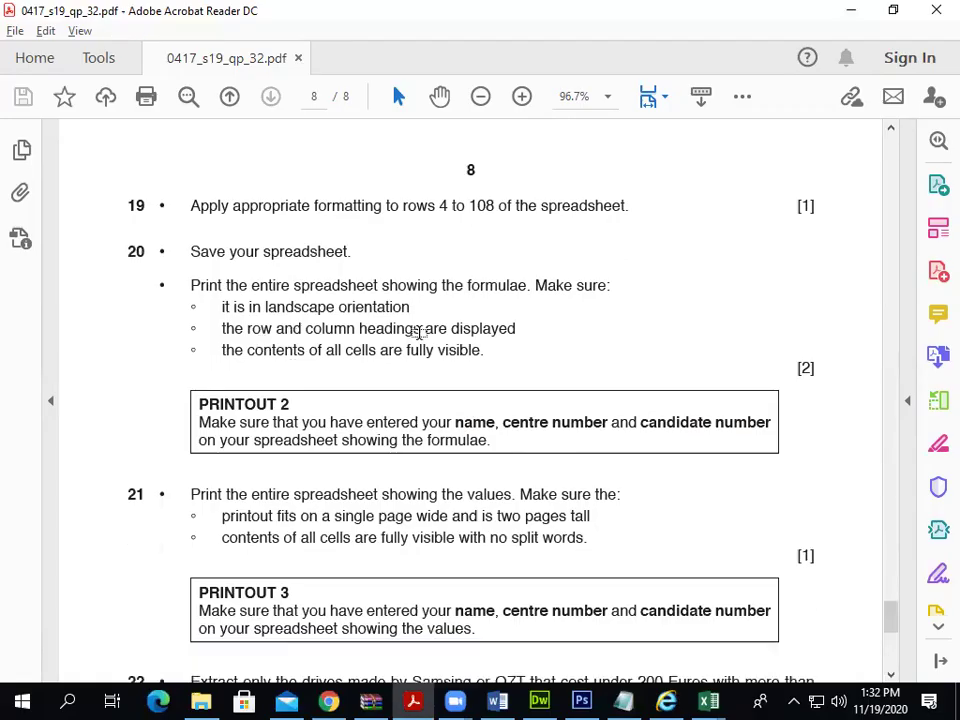
key(alt+Tab)
click(28, 46)
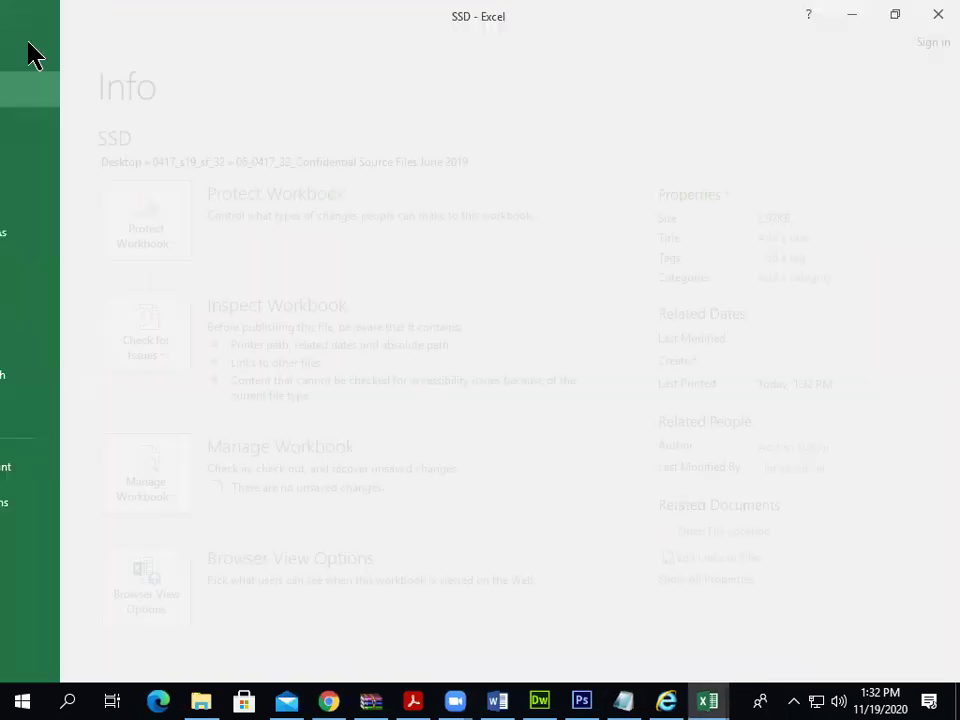
click(36, 268)
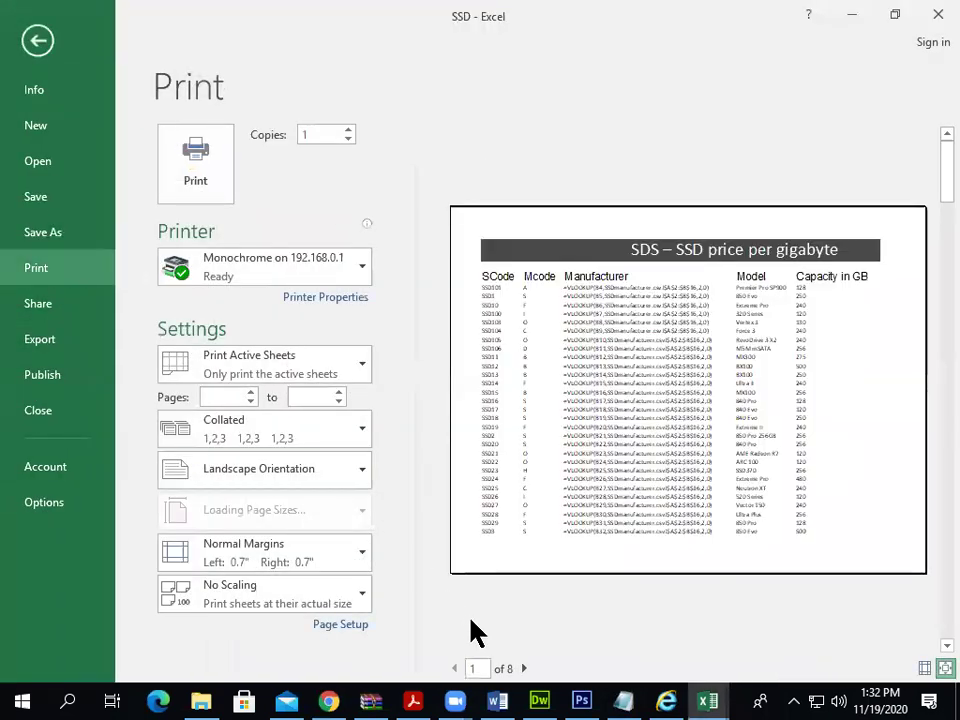
click(340, 624)
click(481, 83)
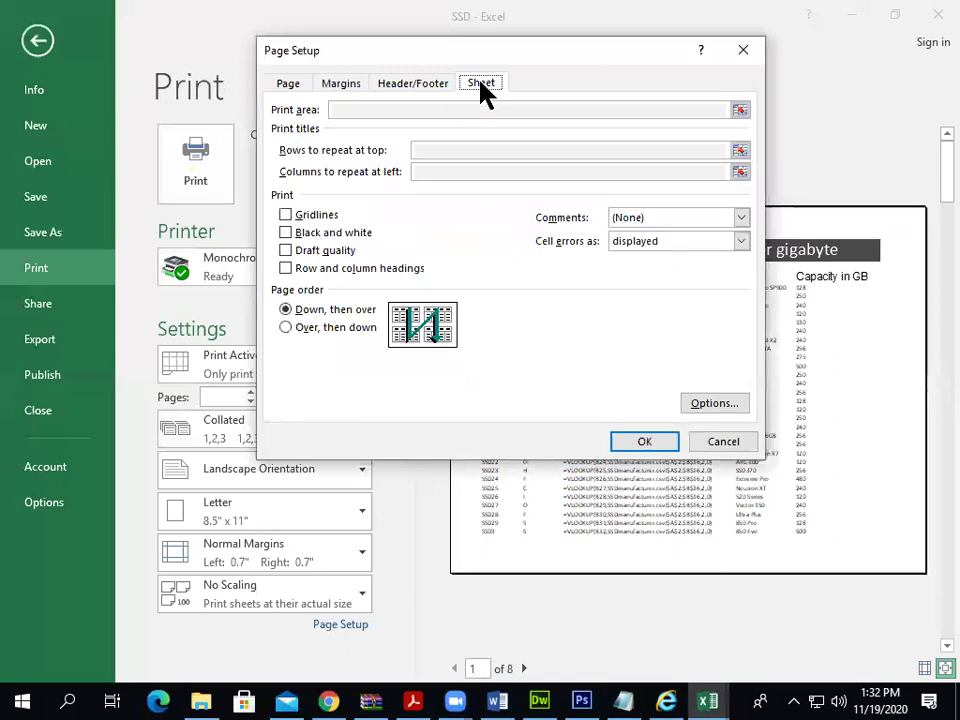
click(344, 270)
click(620, 441)
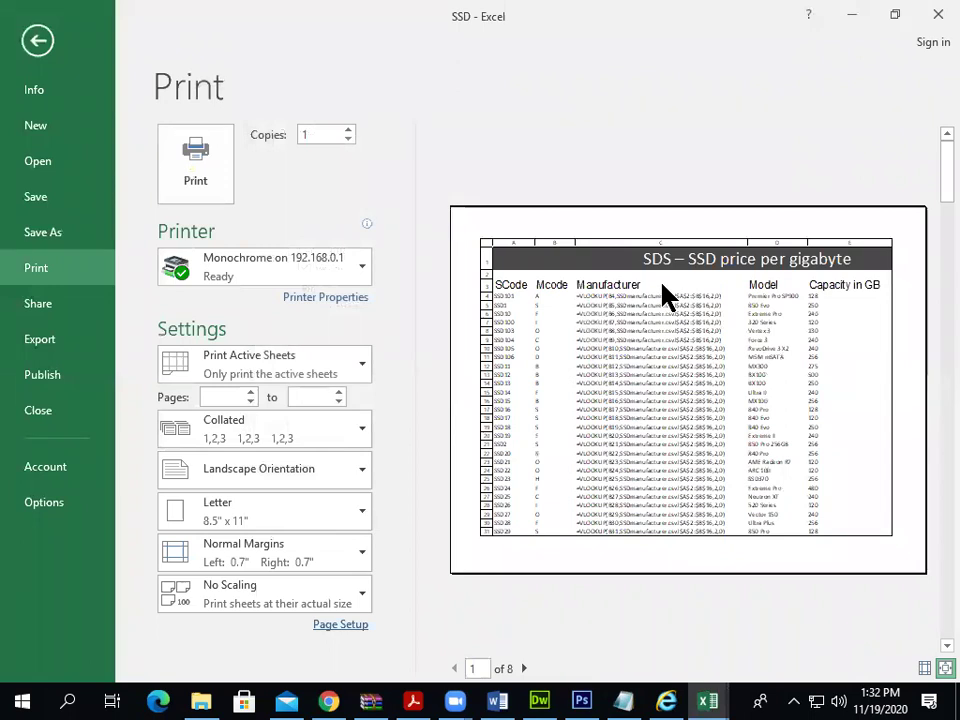
Turn on printed gridlines in the sheet's page setup
click(332, 622)
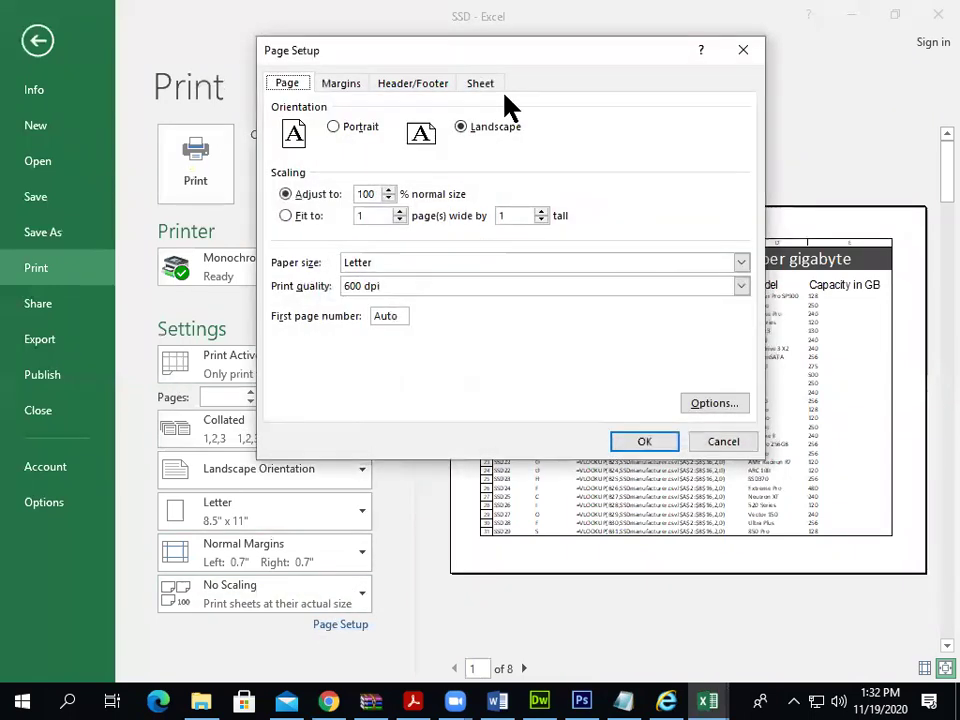
click(483, 84)
click(308, 216)
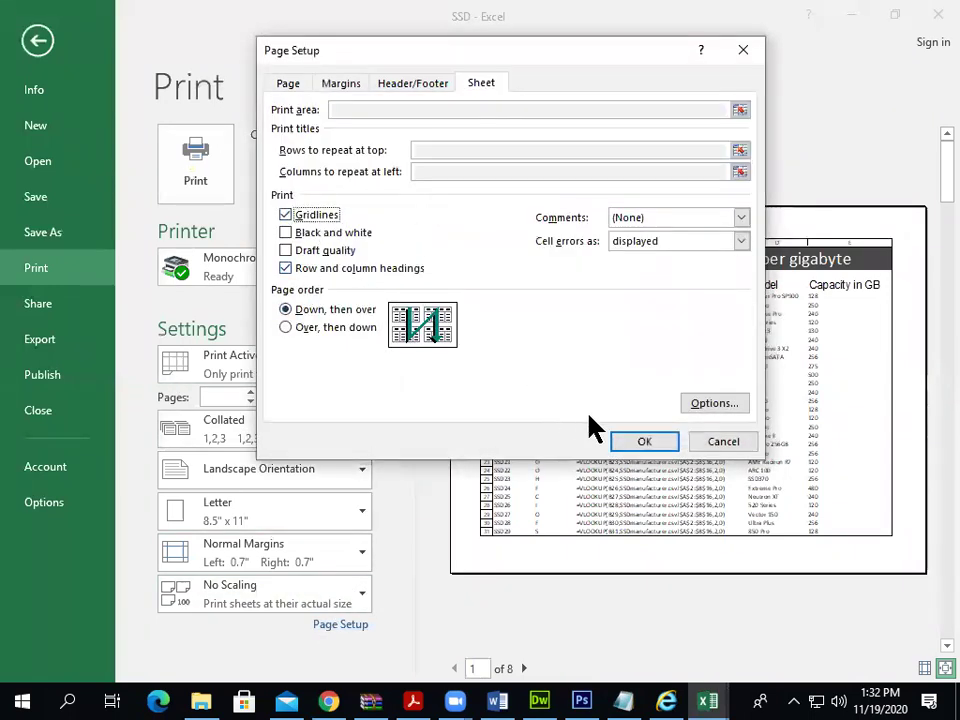
click(634, 443)
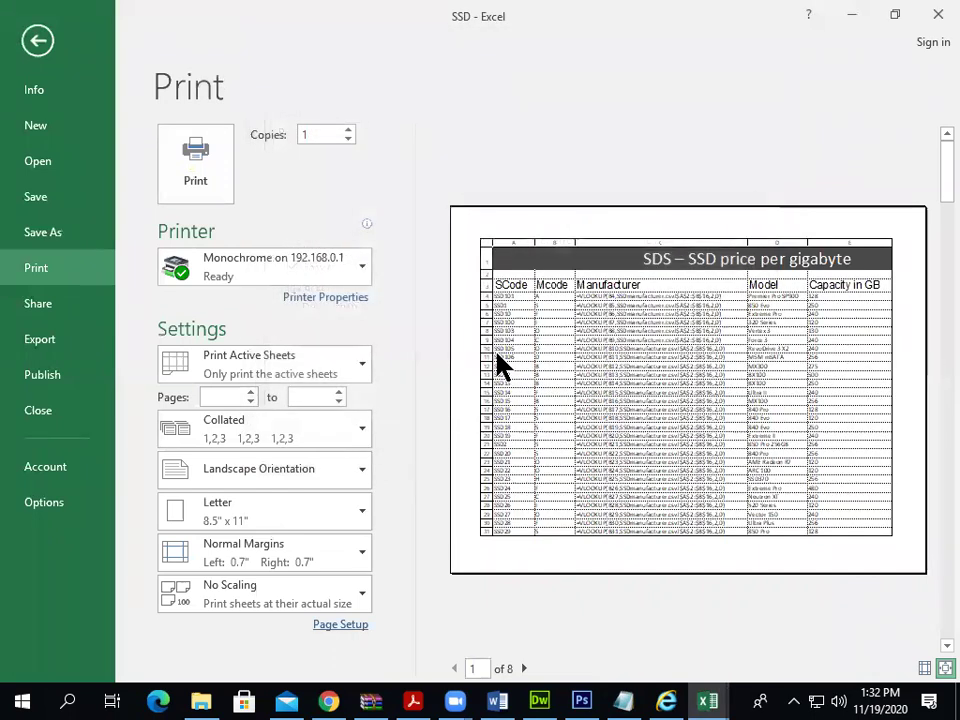
Read the PRINTOUT 2 requirements and question 21 about printing the values in the exam paper
key(alt+Tab)
scroll(317, 328, down, 1)
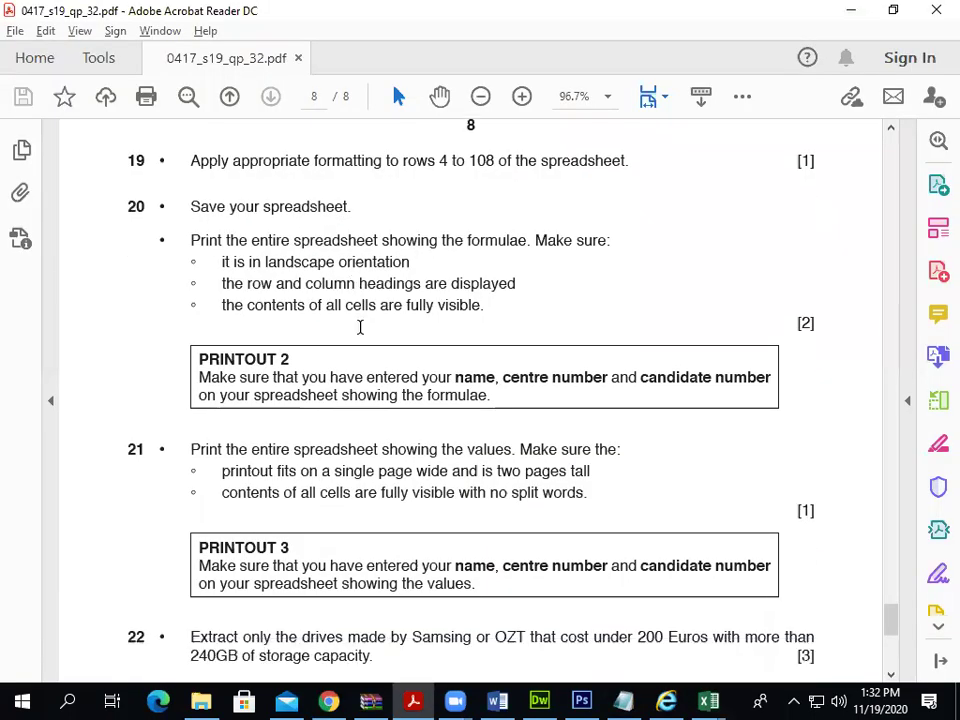
scroll(390, 310, down, 2)
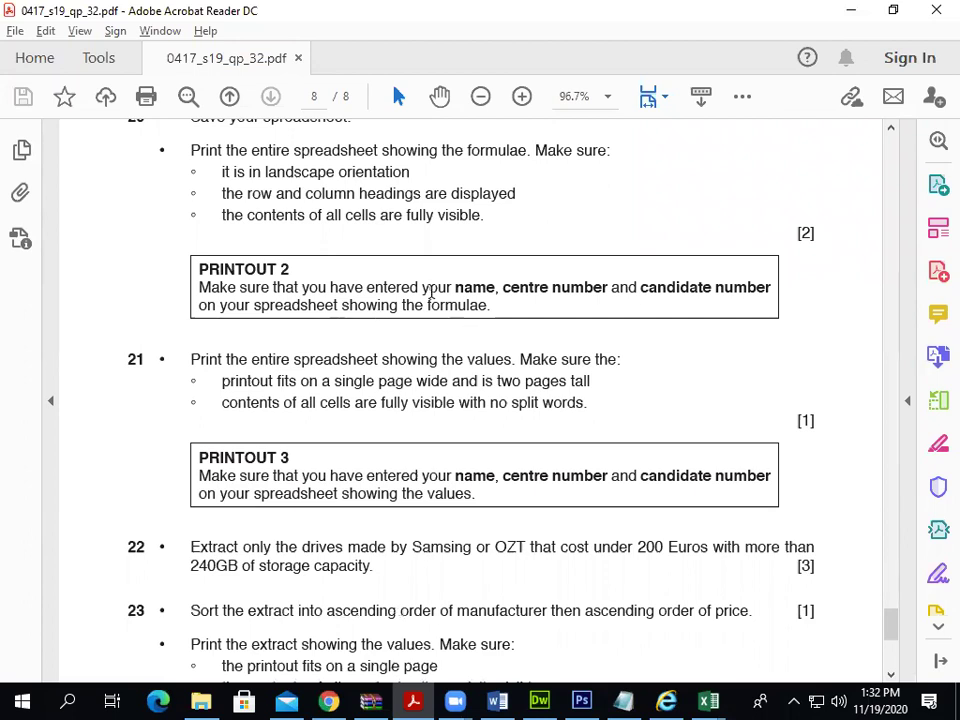
drag(454, 287, 600, 292)
scroll(296, 288, down, 2)
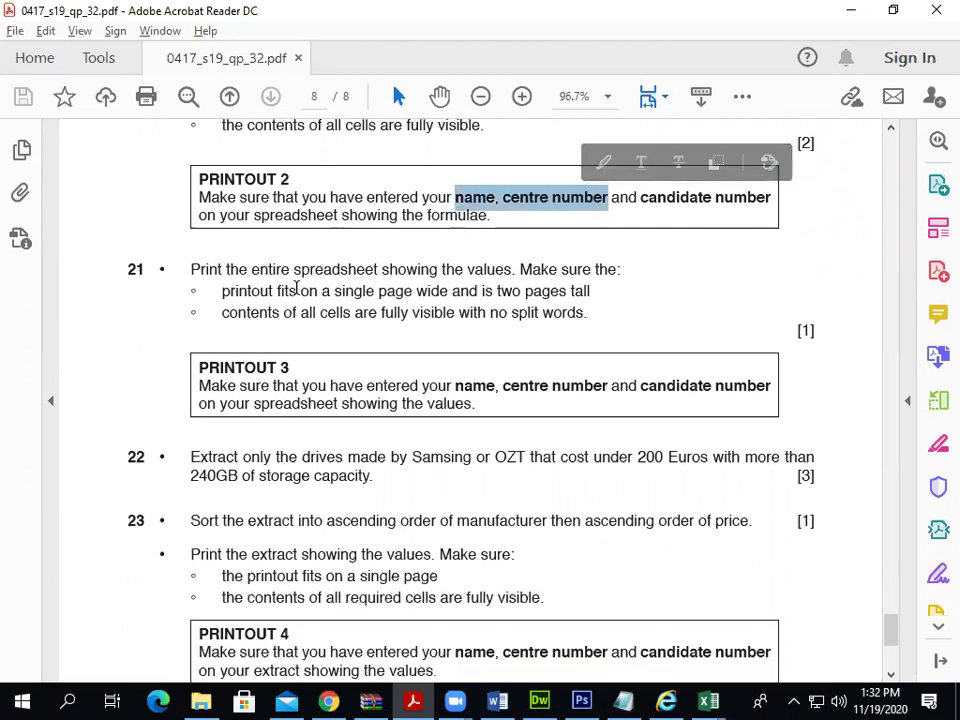
drag(442, 270, 513, 270)
Return to the SSD worksheet, switch it from formulas back to values and autofit all column widths
key(alt+Tab)
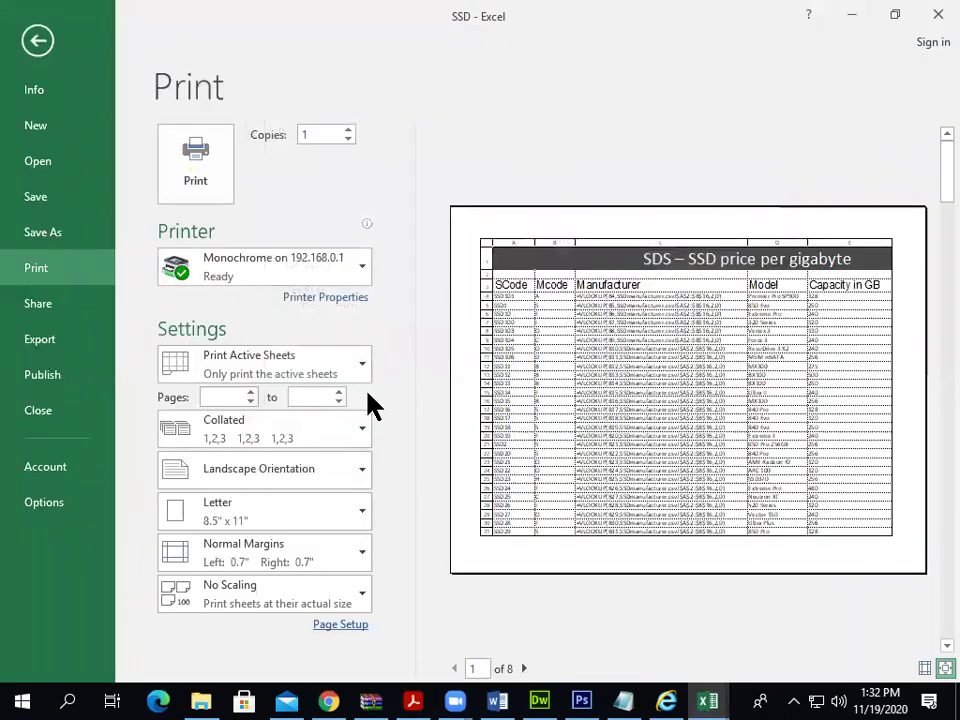
click(42, 46)
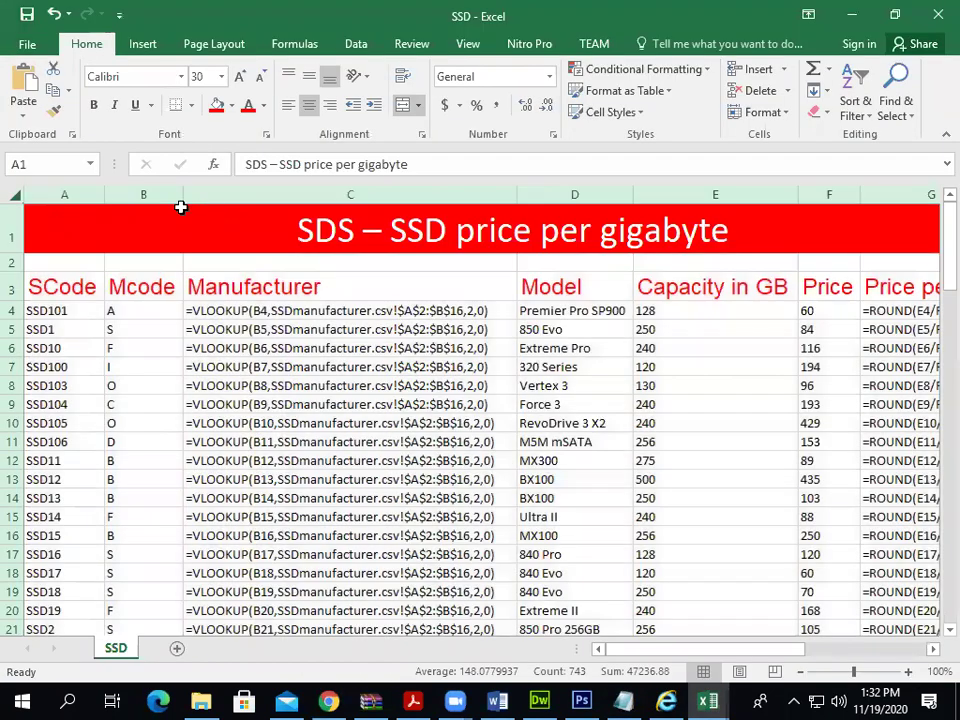
key(ctrl+grave)
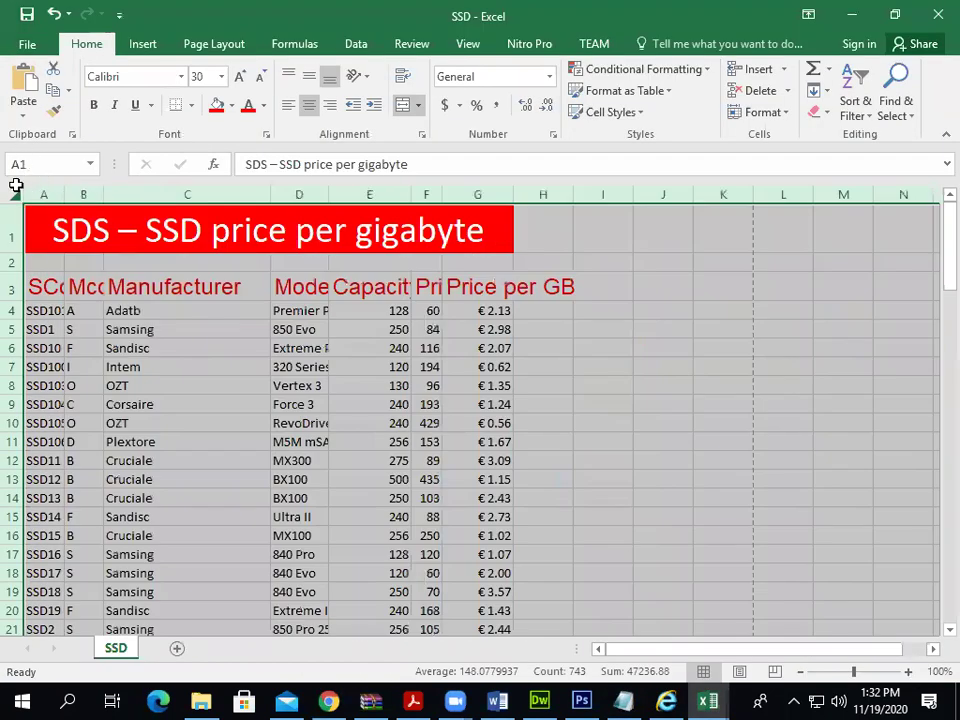
double_click(104, 190)
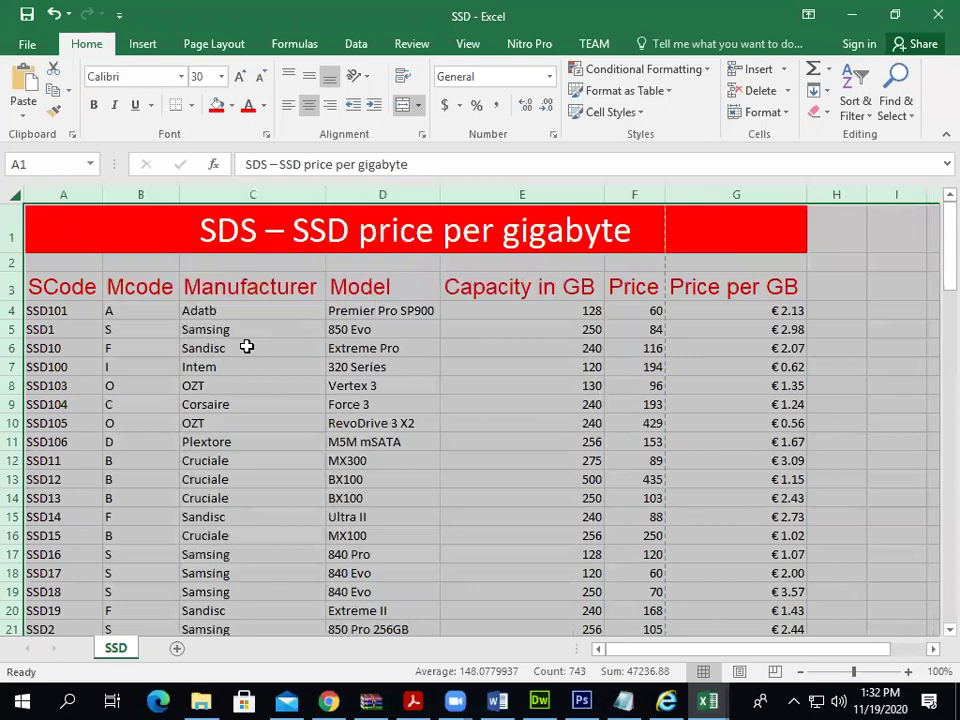
Read question 22 in the exam paper, return to the SSD worksheet and turn on filtering for the headings in row 3
key(alt+Tab)
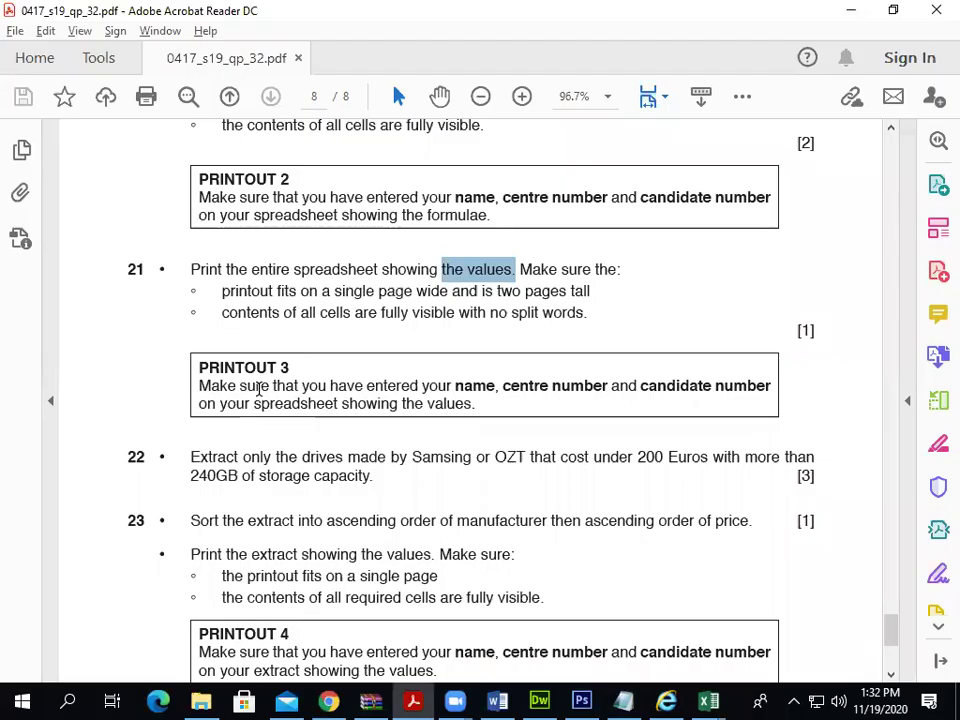
scroll(258, 388, down, 3)
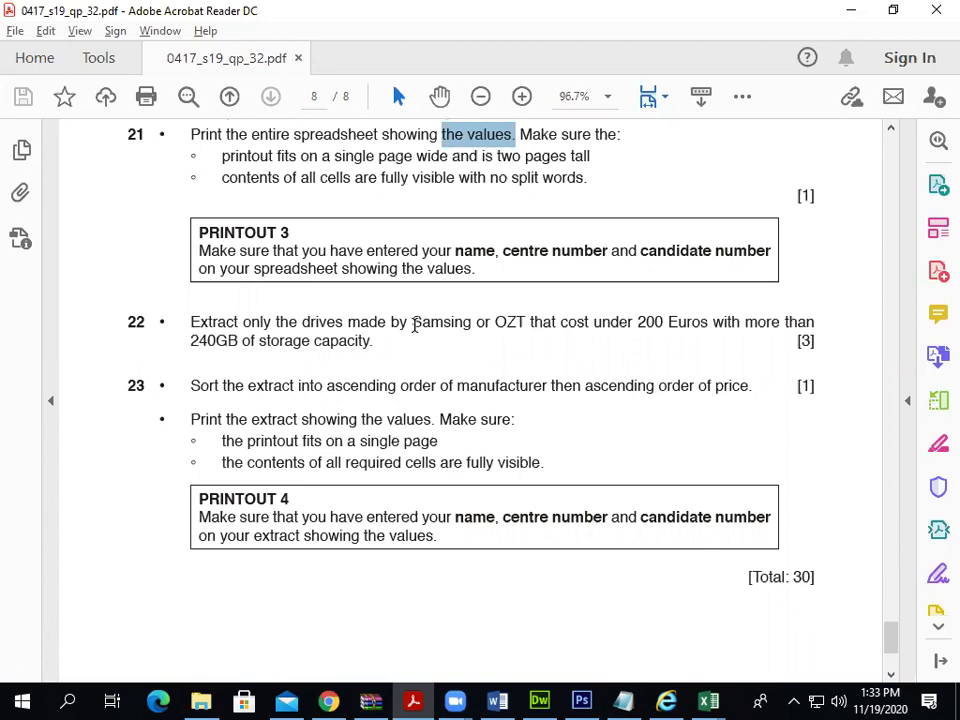
key(alt+Tab)
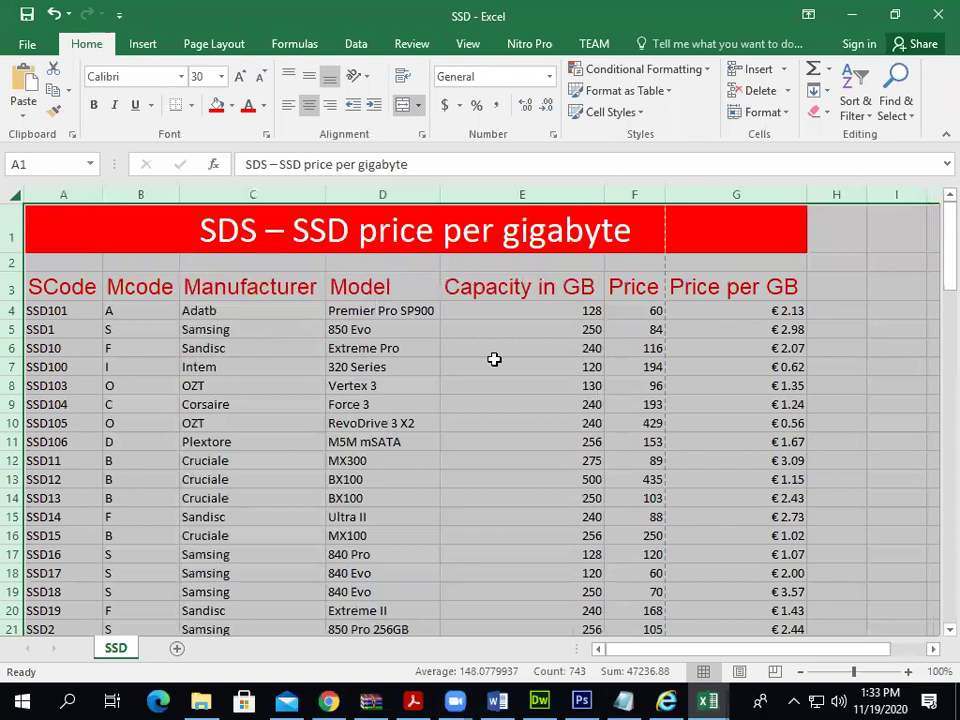
click(13, 289)
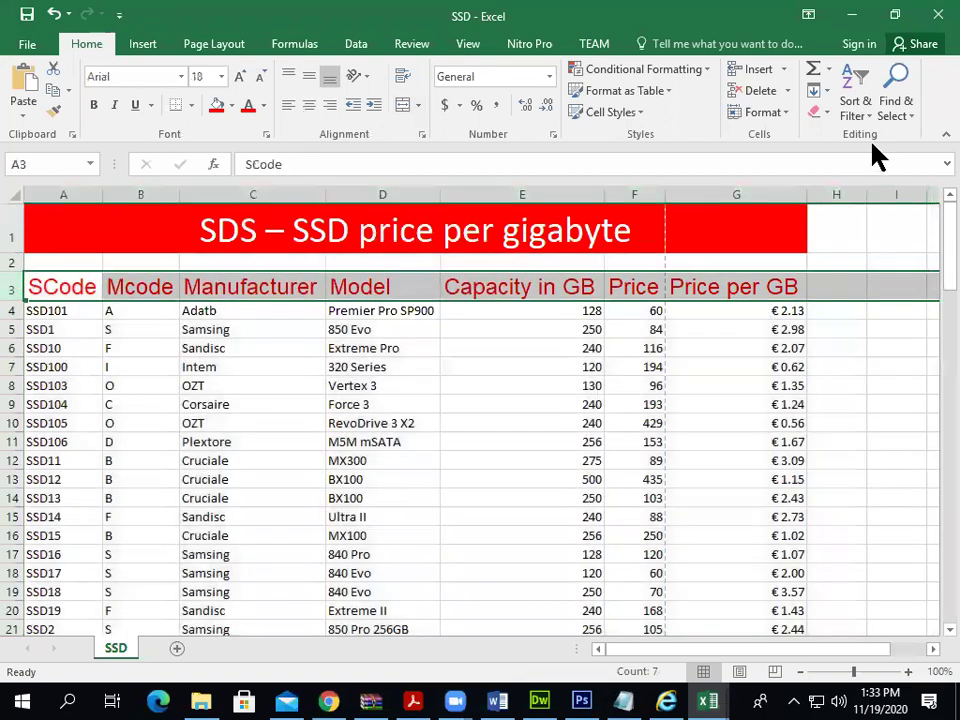
click(857, 110)
click(873, 206)
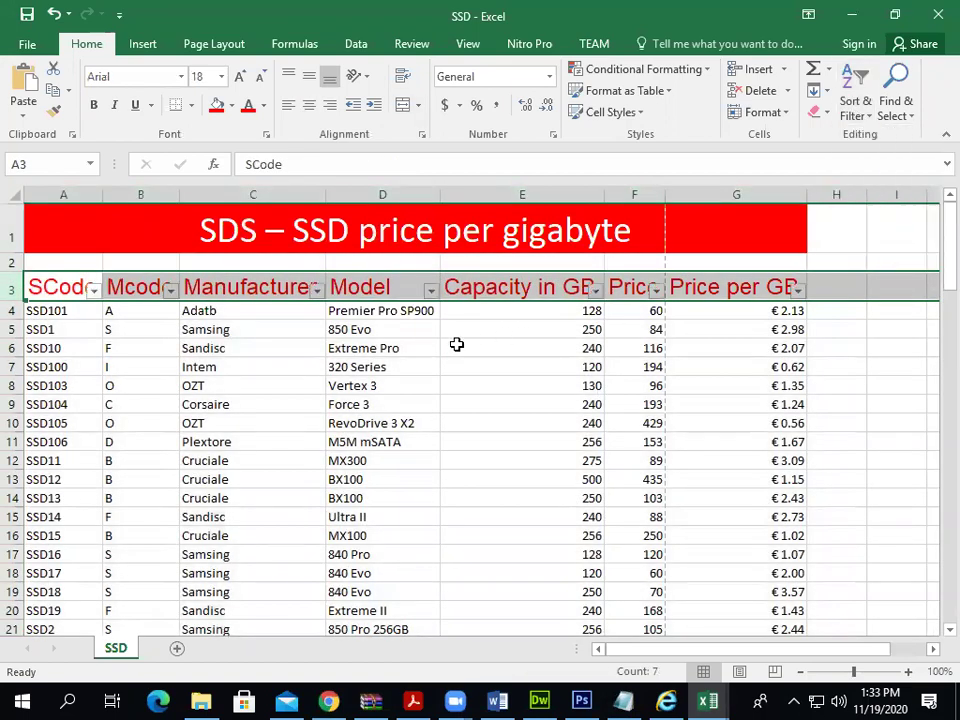
Try to filter the Manufacturer column to rows that contain Samsung or equal OZT
click(316, 290)
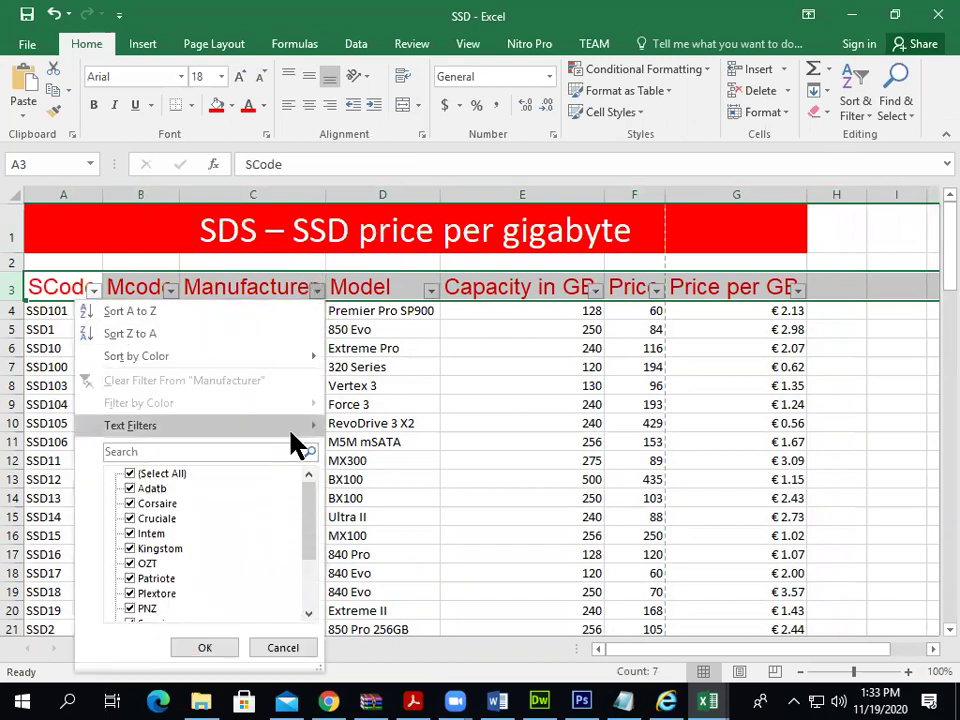
mouse_move(295, 430)
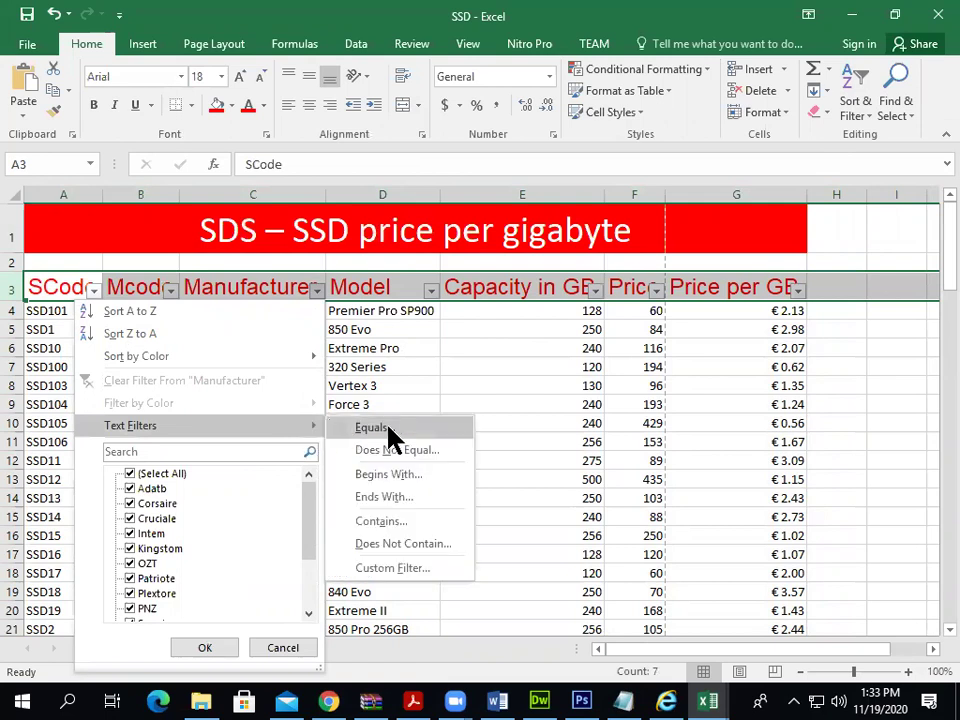
click(392, 522)
text(S)
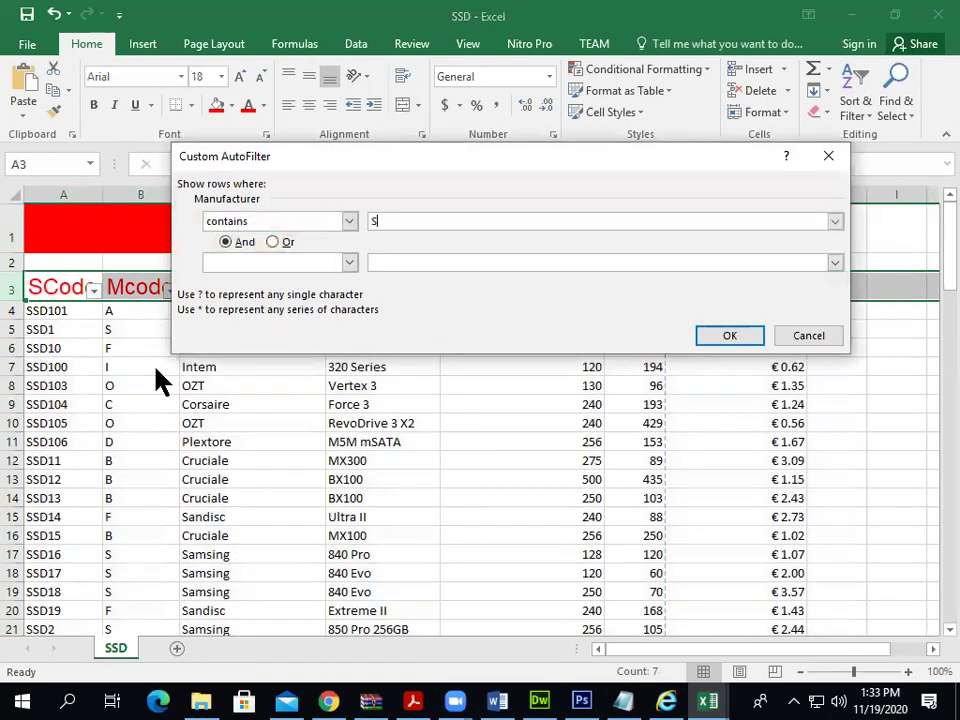
text(amsung)
click(272, 242)
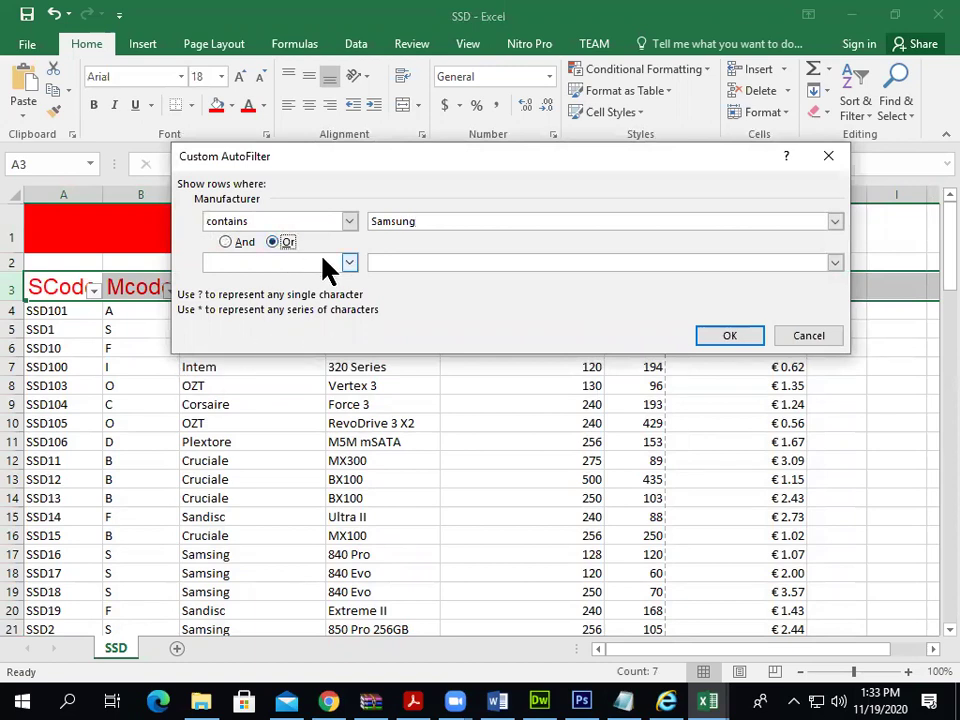
click(349, 262)
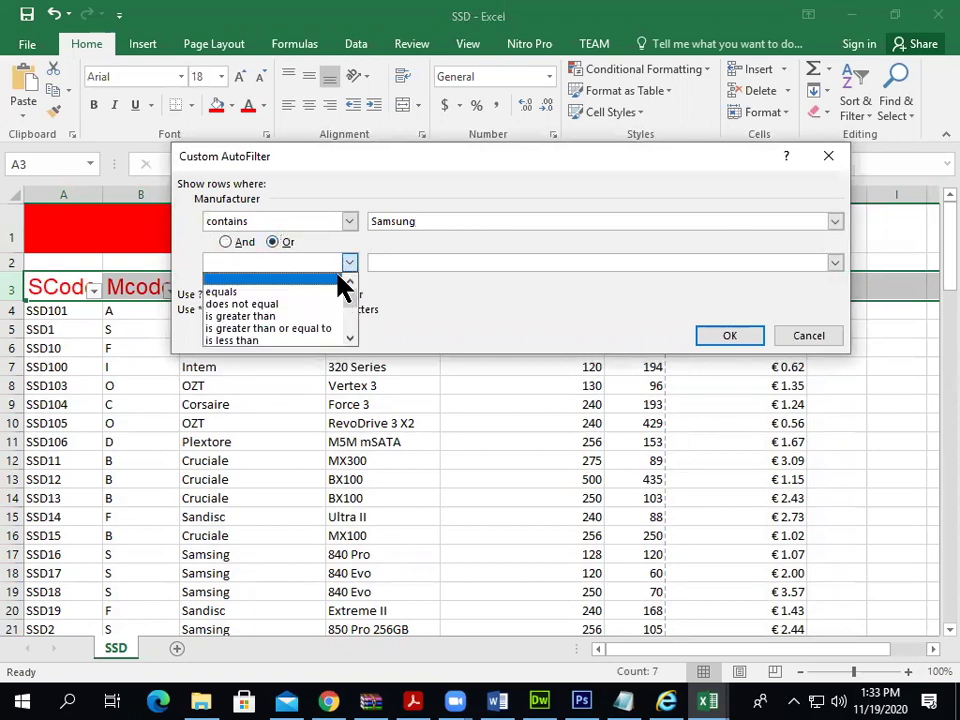
click(322, 291)
click(387, 266)
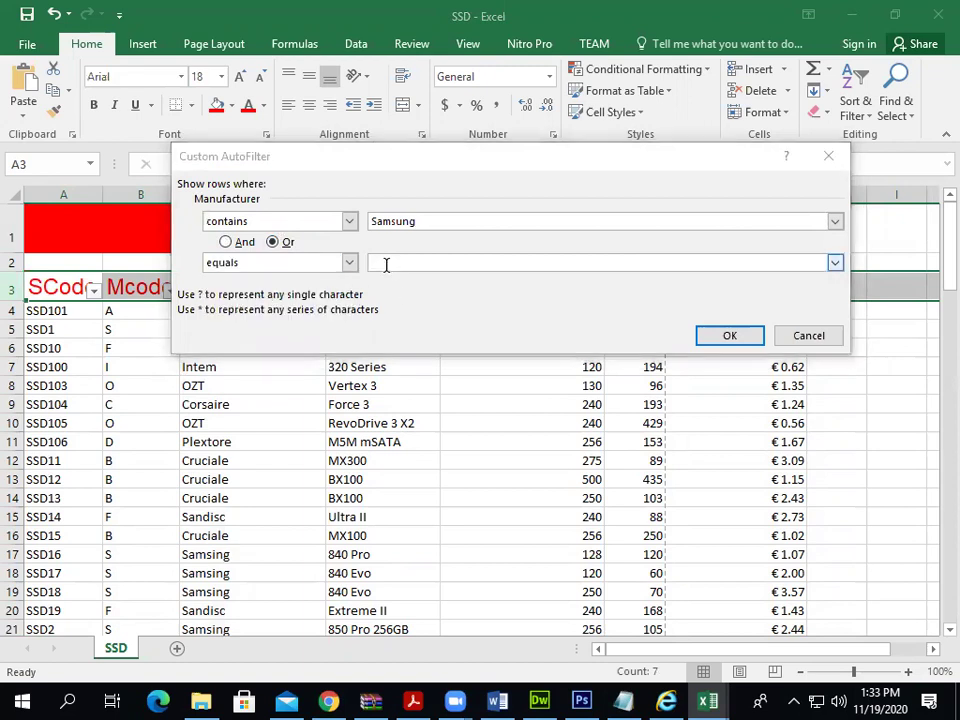
key(alt+Tab)
key(alt+Tab)
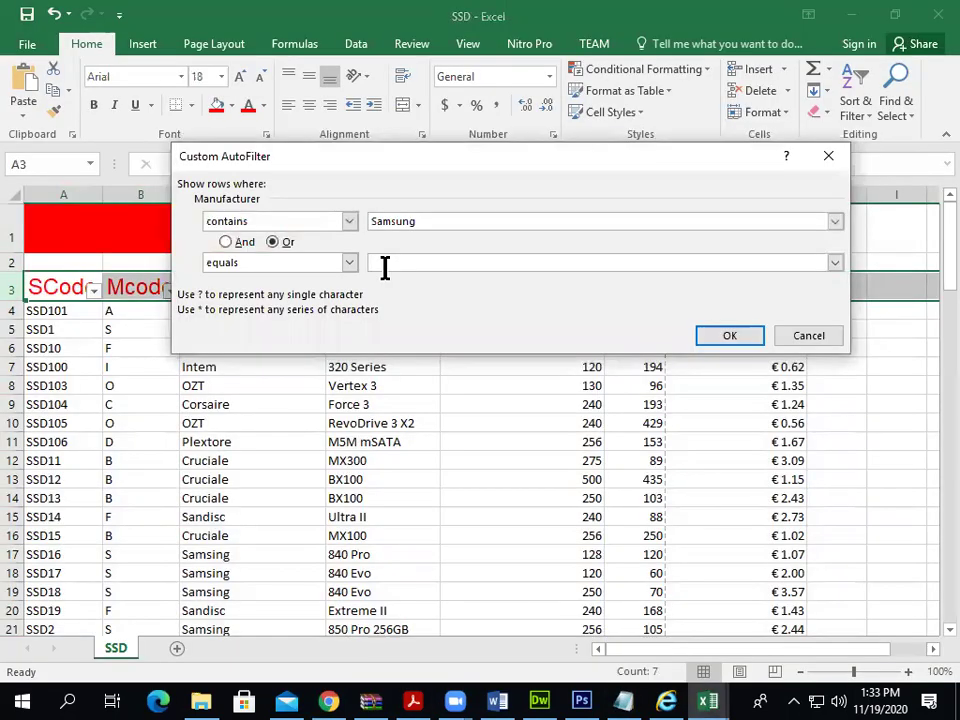
text(ZT)
click(716, 338)
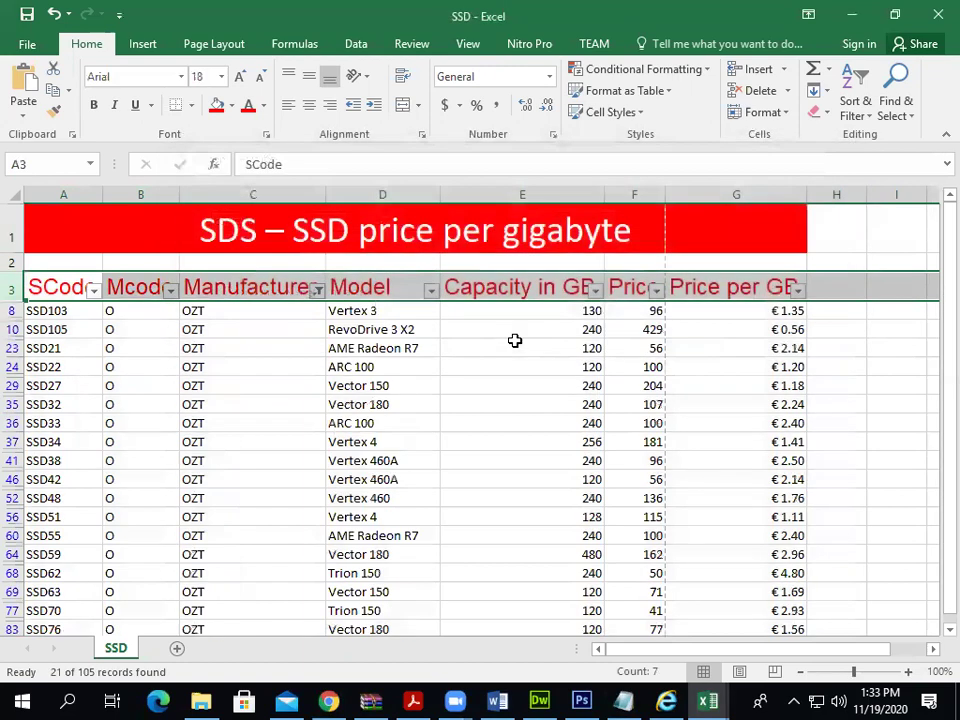
Look through the filtered drives and undo the Manufacturer filter
scroll(268, 561, down, 3)
scroll(267, 562, up, 3)
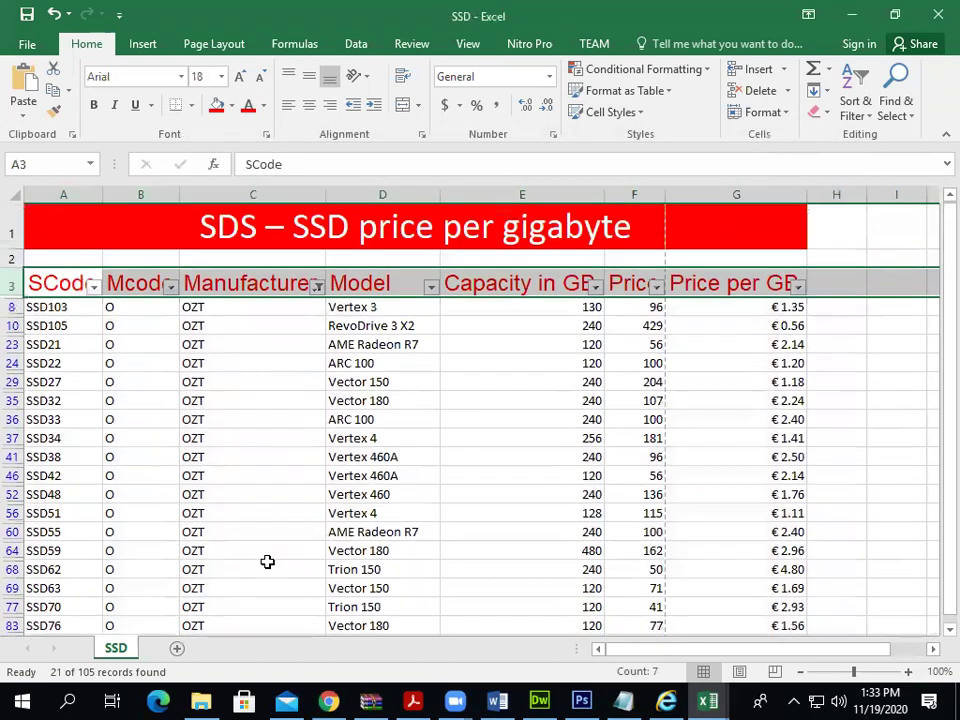
key(ctrl+z)
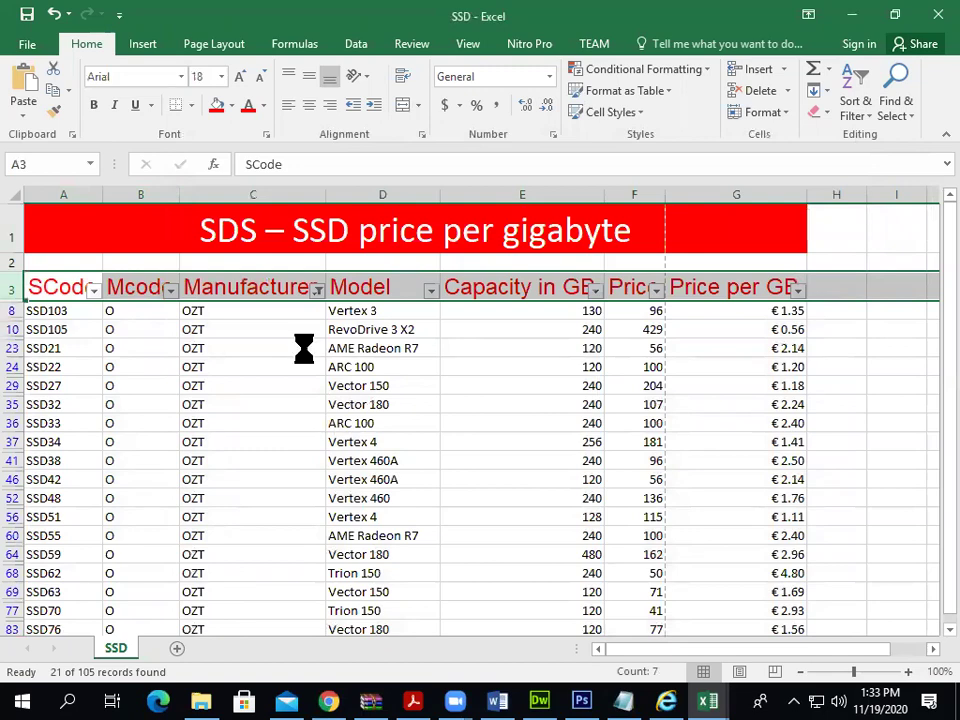
Recheck the manufacturer names in question 22 and filter the Manufacturer column to rows that contain Samsing or equal OZT
key(alt+Tab)
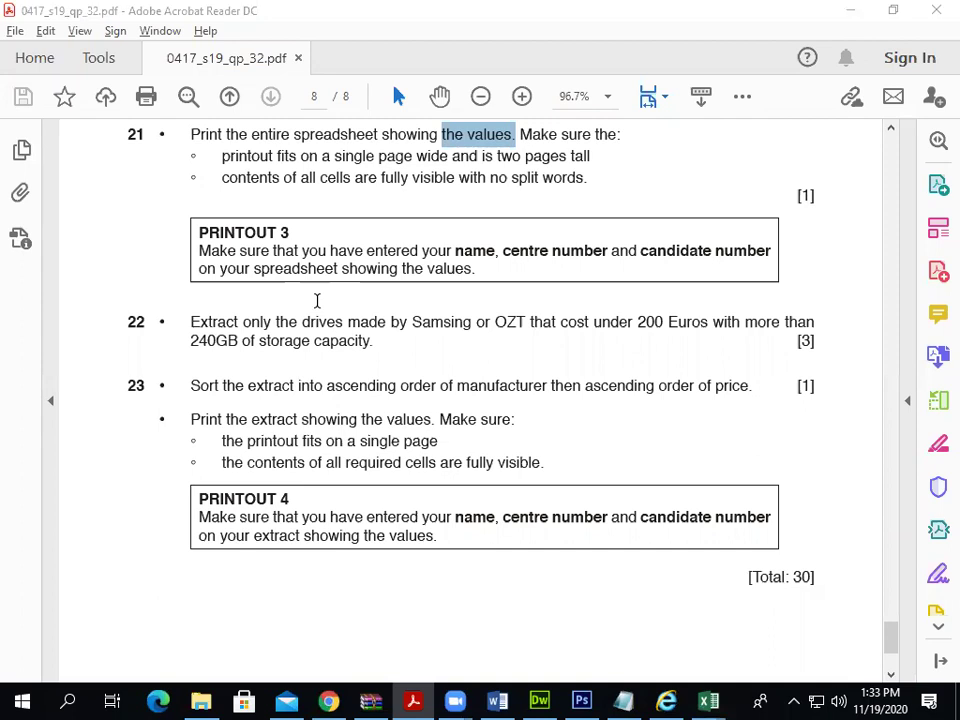
key(alt+Tab)
click(316, 291)
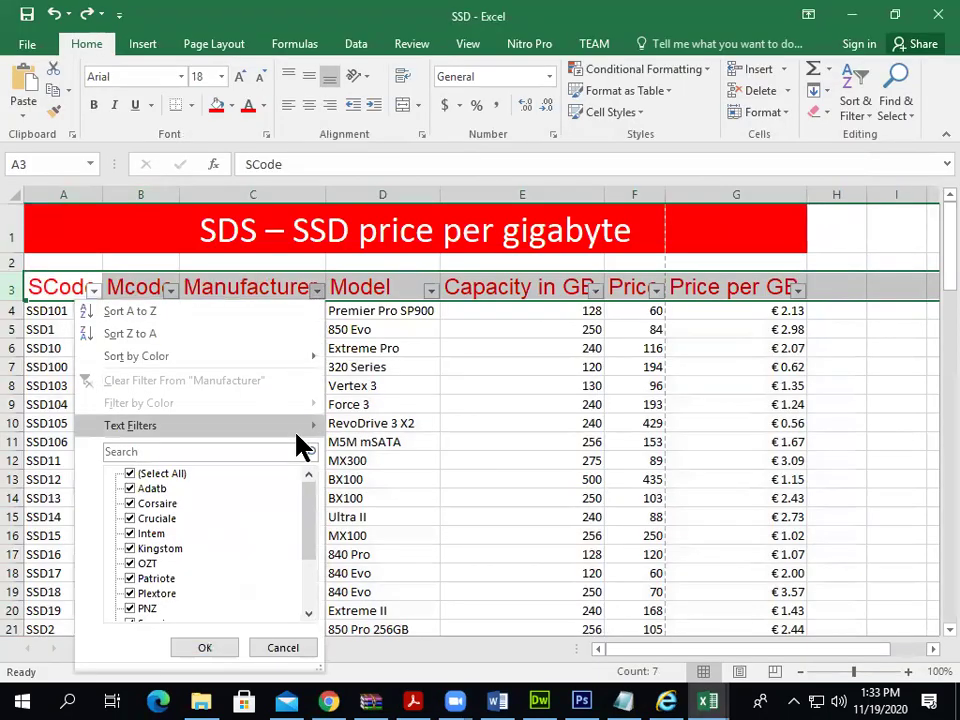
mouse_move(298, 430)
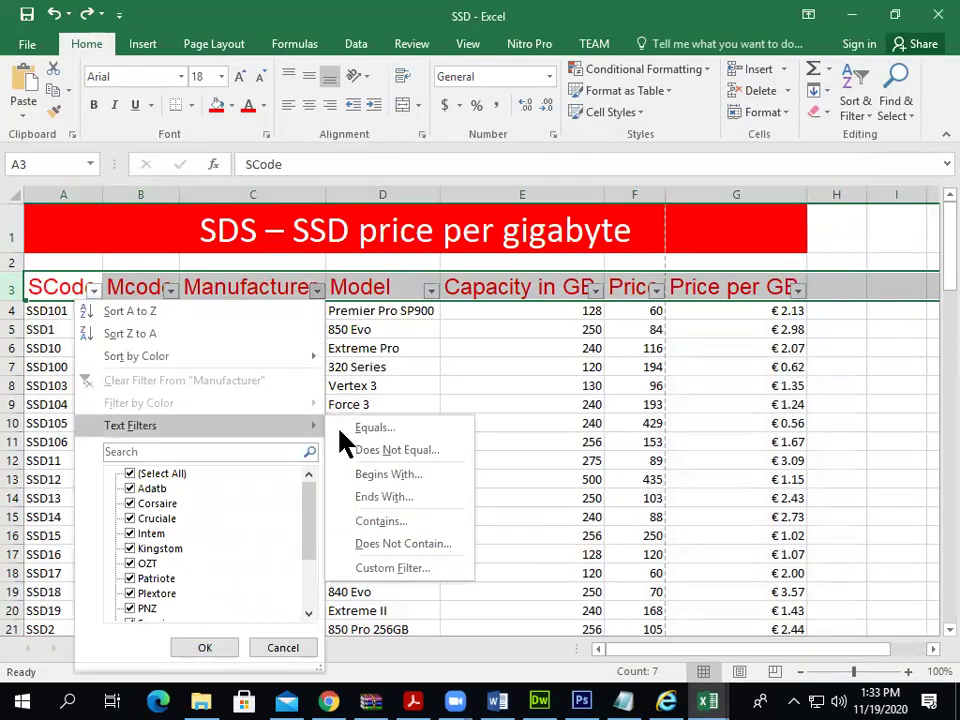
click(388, 522)
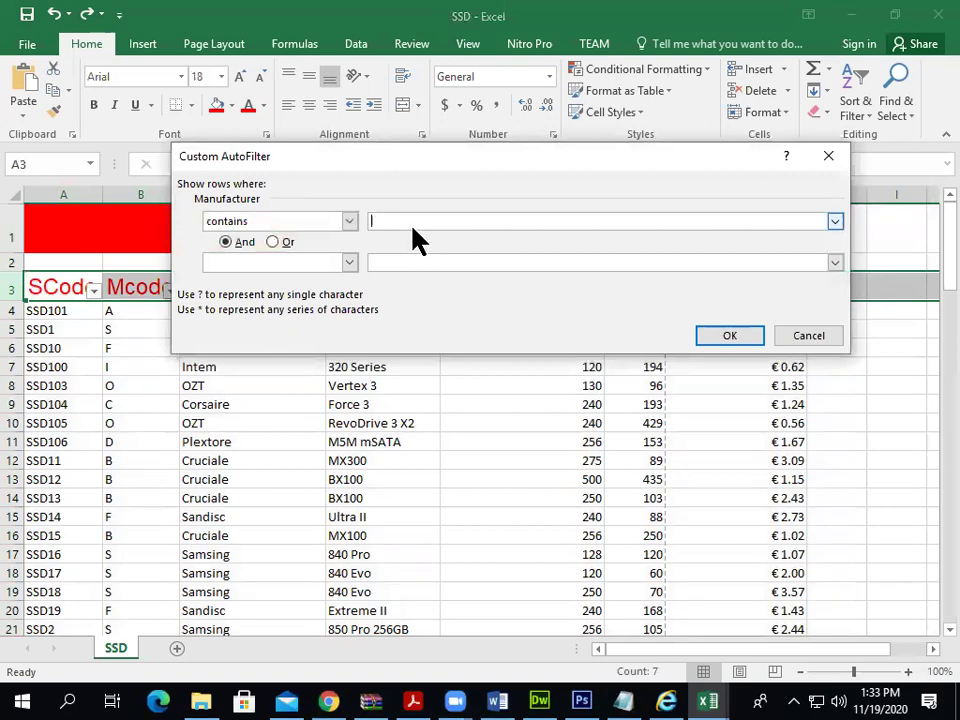
text(Samsing)
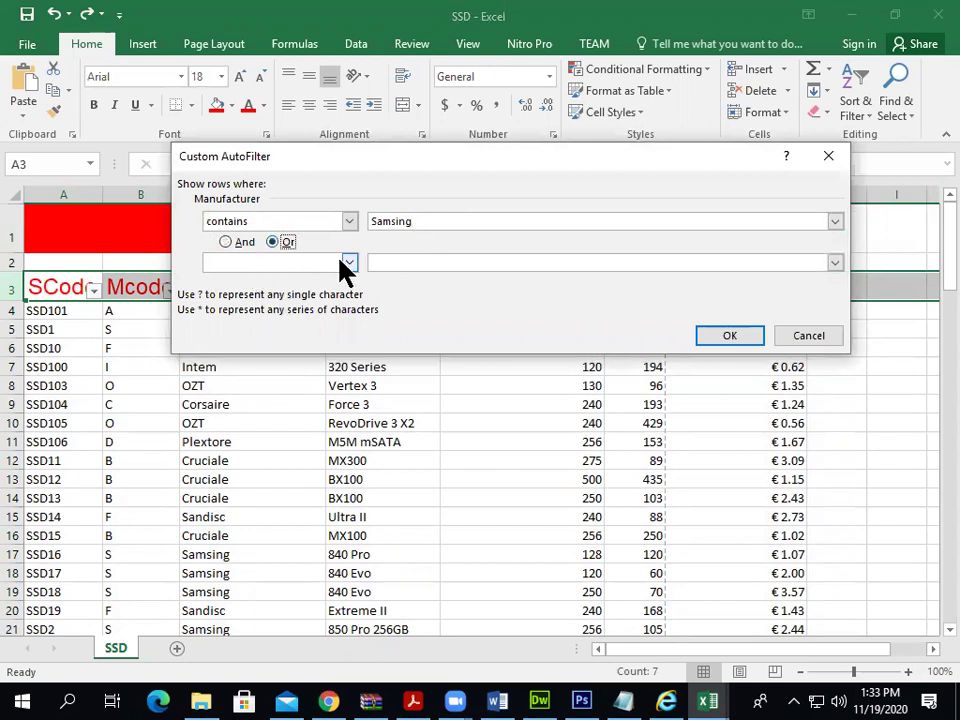
click(349, 262)
click(320, 292)
click(435, 262)
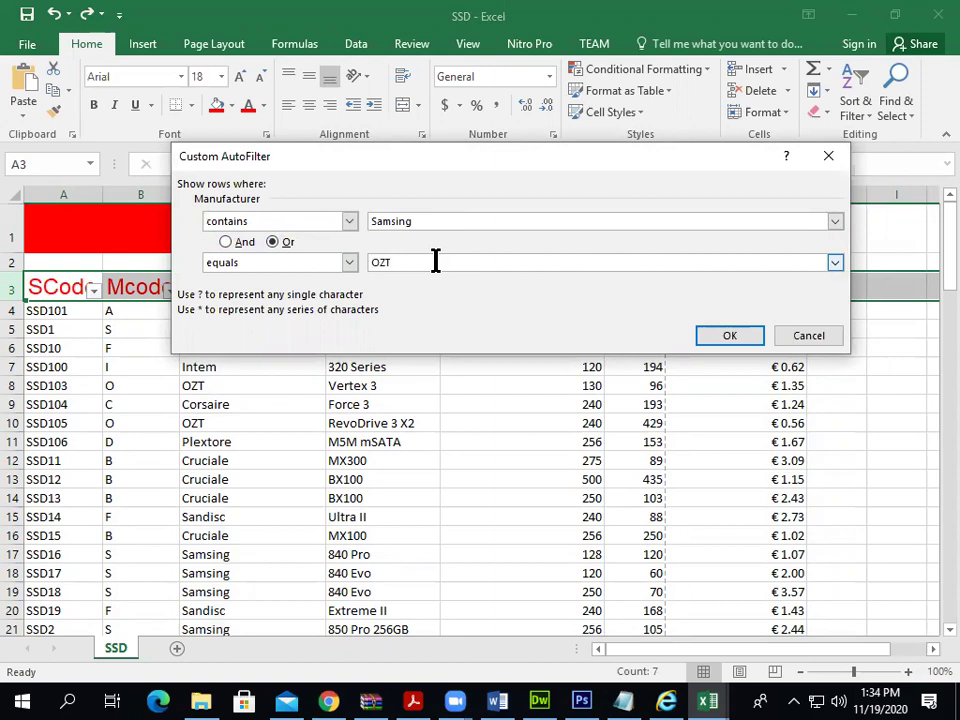
text(OZT)
click(714, 341)
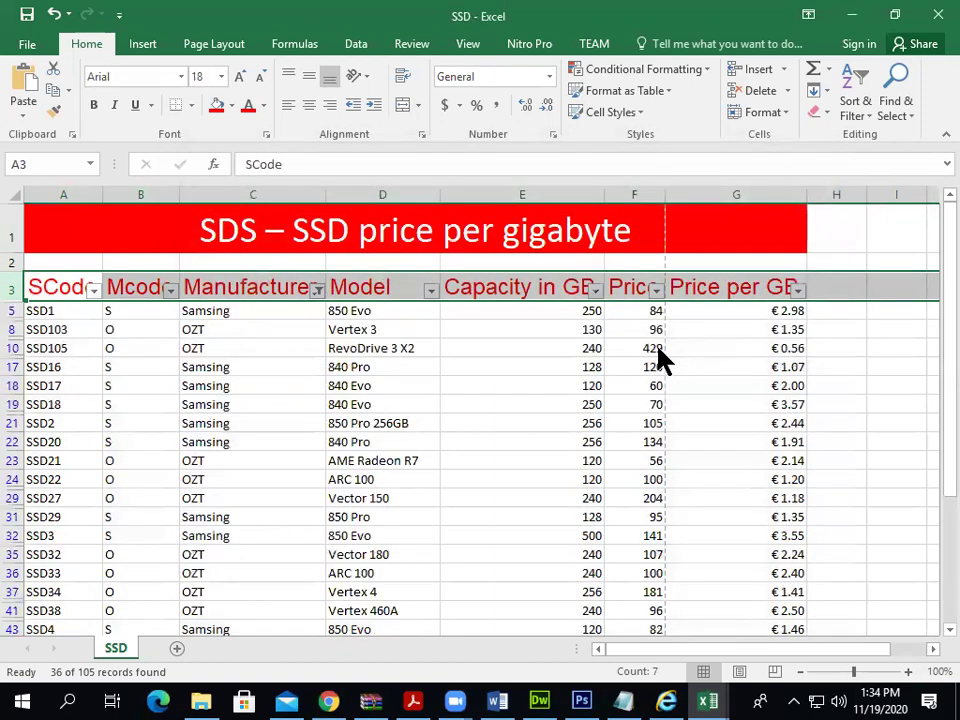
Recheck the price condition in question 22 and autofit the Price and Capacity in GB columns of the SSD worksheet
key(alt+Tab)
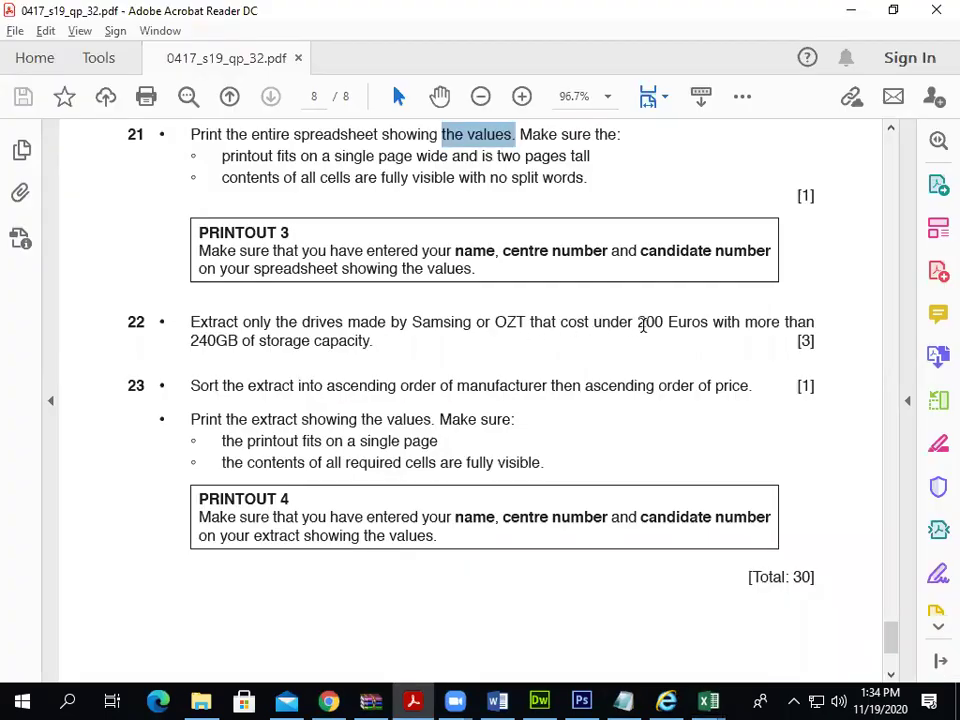
key(alt+Tab)
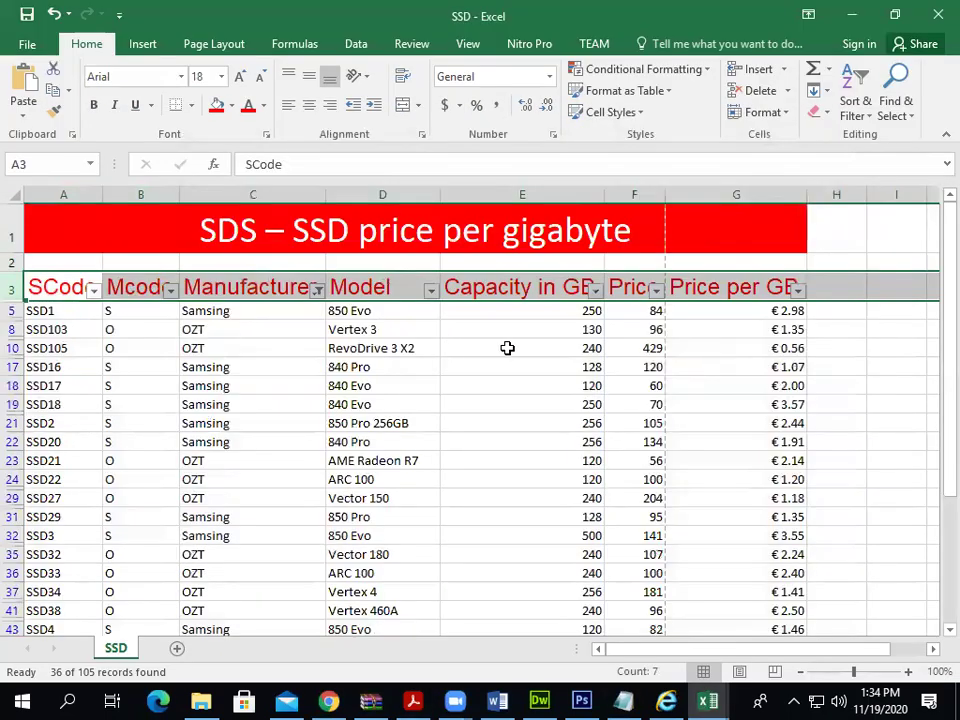
double_click(665, 194)
double_click(605, 194)
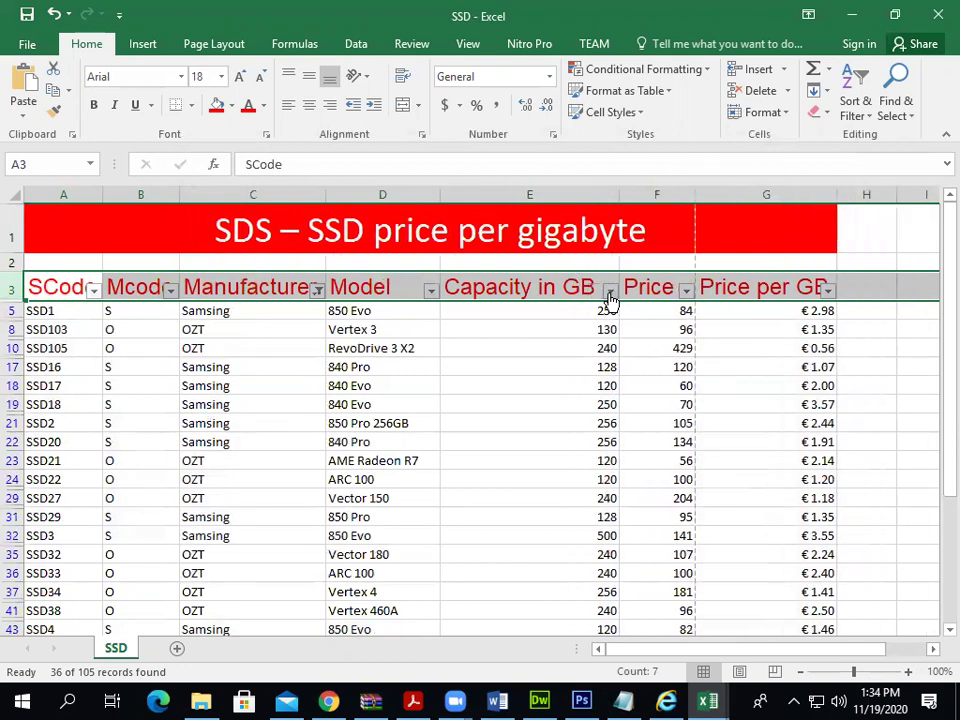
Try filtering Capacity in GB to values less than 200, compare with question 22 and undo that filter
click(609, 290)
mouse_move(577, 440)
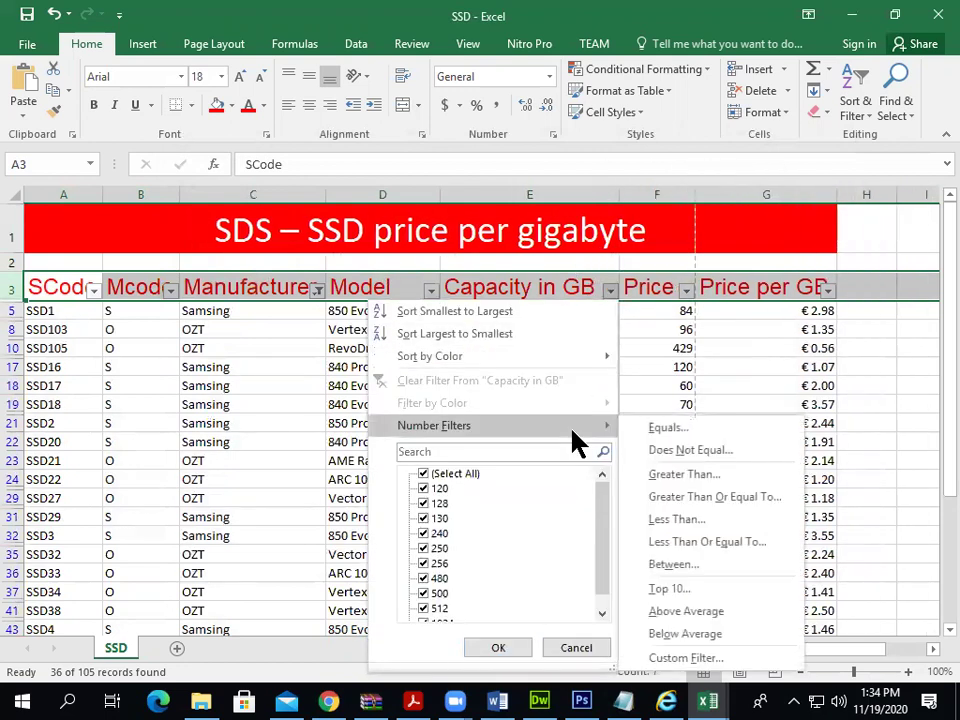
click(697, 524)
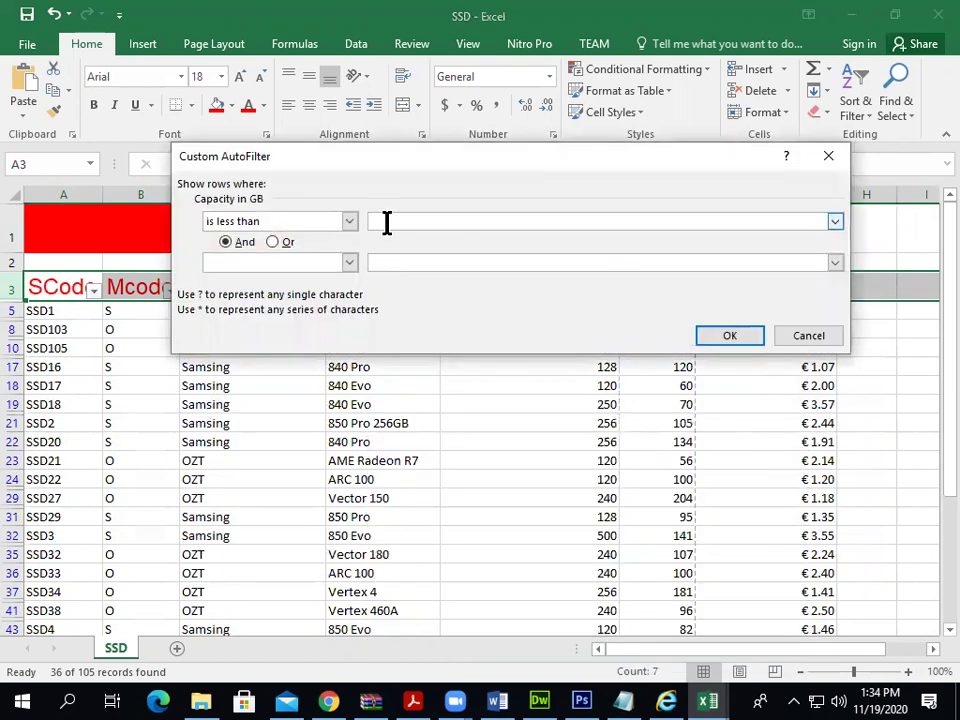
text(200)
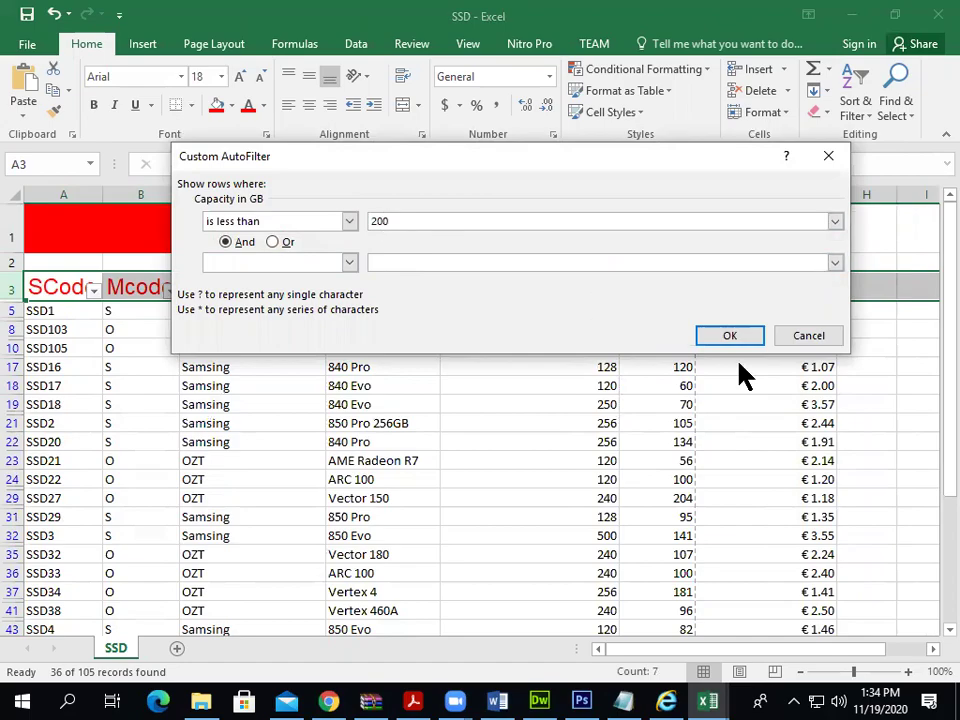
click(730, 335)
key(alt+Tab)
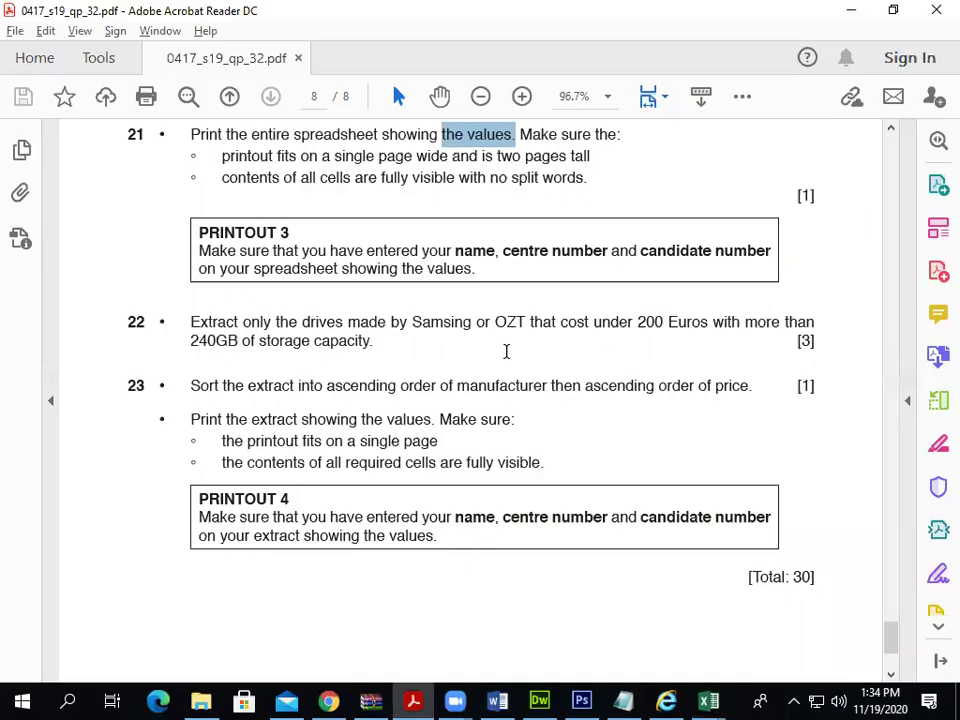
key(alt+Tab)
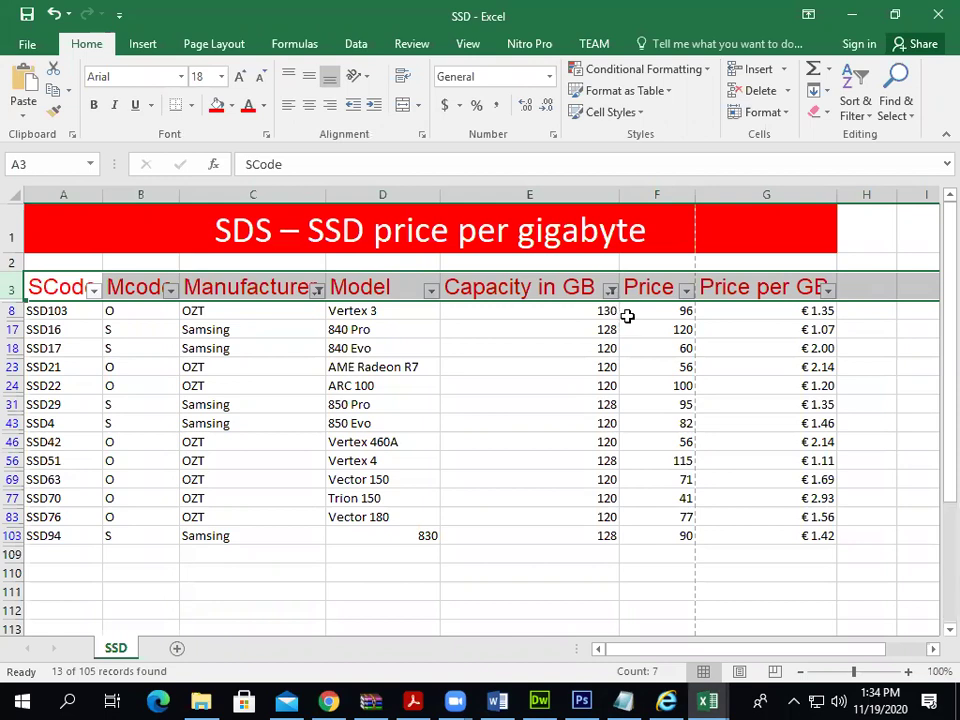
key(ctrl+z)
Recheck question 22, then replace the Capacity in GB filter with a Price filter for values less than 200
key(alt+Tab)
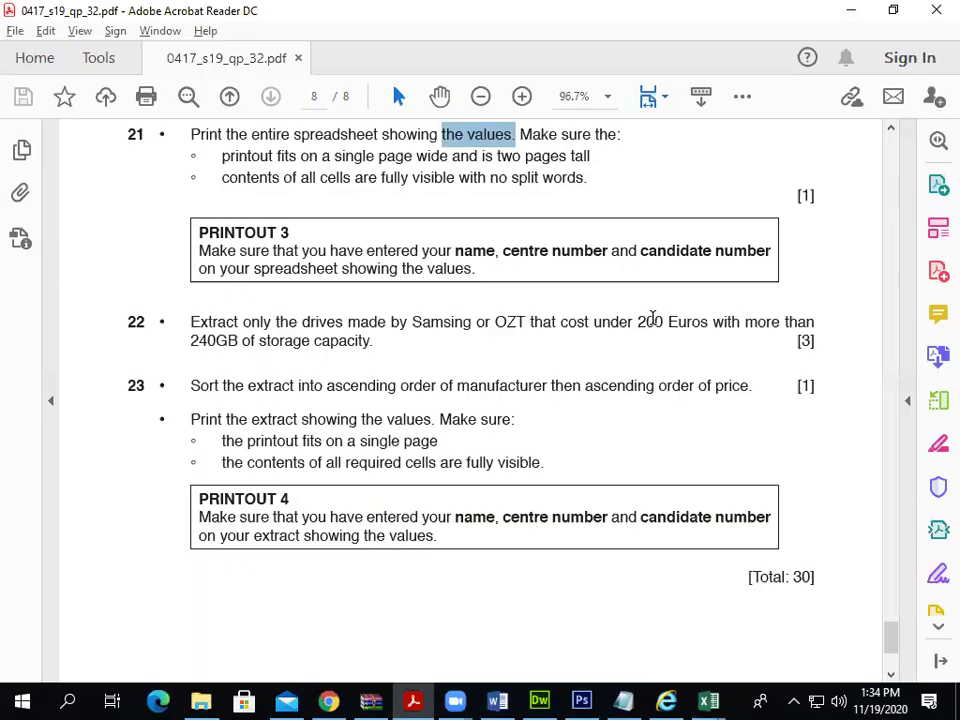
key(alt+Tab)
key(alt+Tab)
key(alt+Tab)
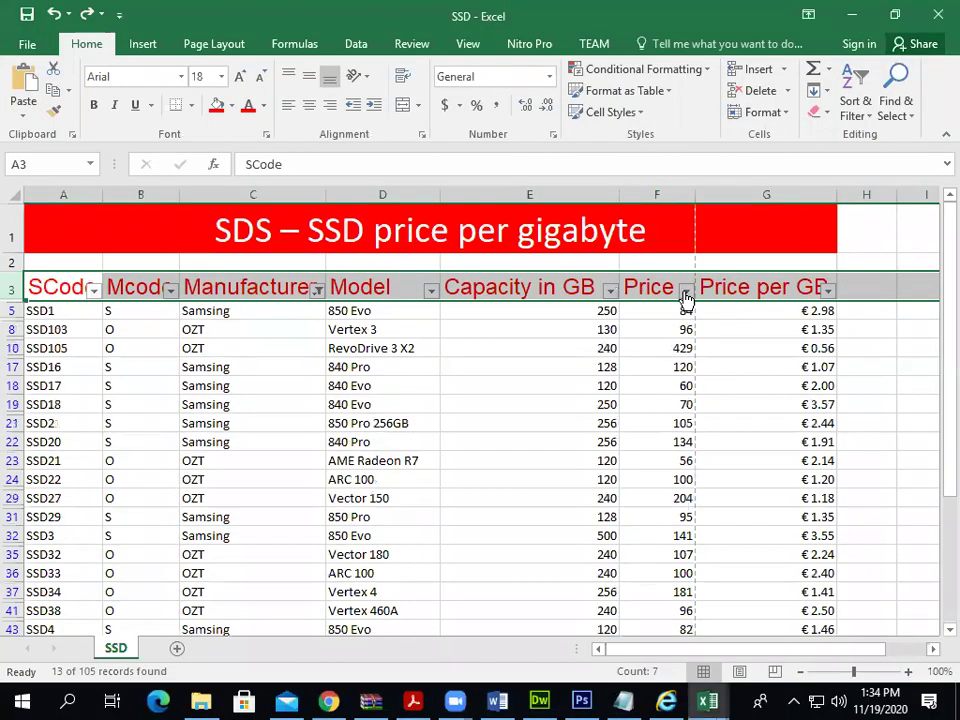
click(686, 290)
mouse_move(634, 427)
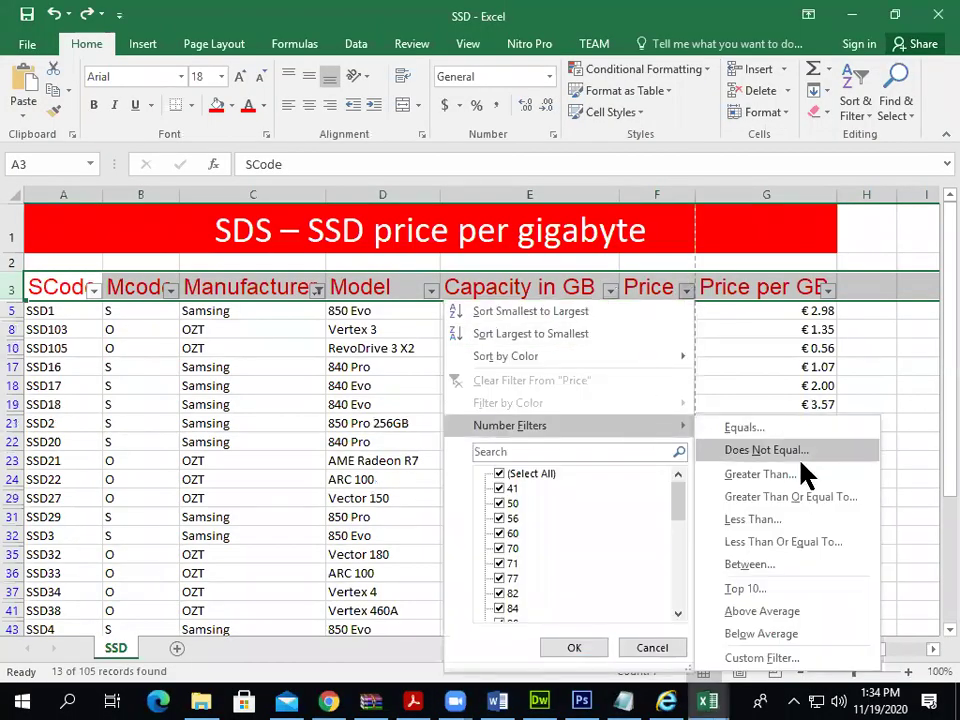
click(778, 523)
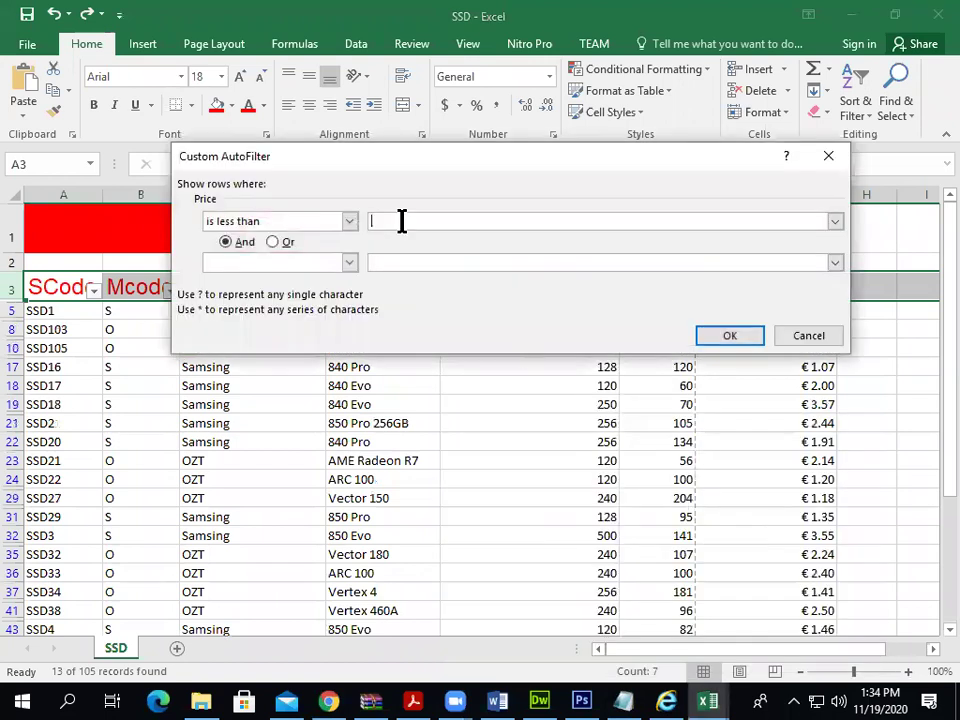
text(200)
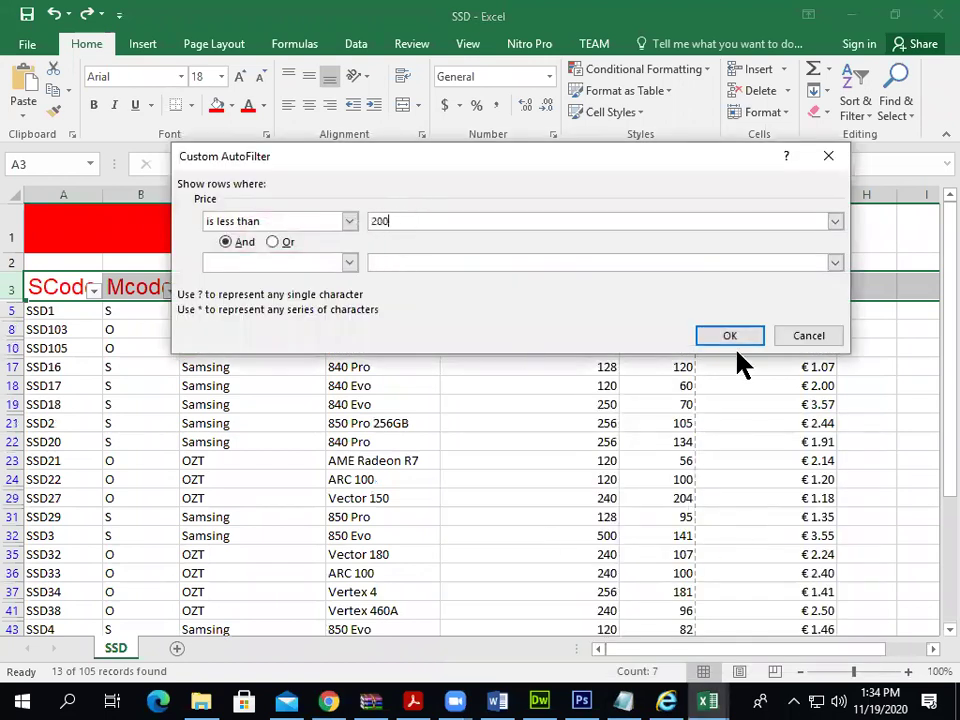
click(735, 338)
Recheck the storage condition in question 22 and filter the Capacity in GB column to values greater than 240
key(alt+Tab)
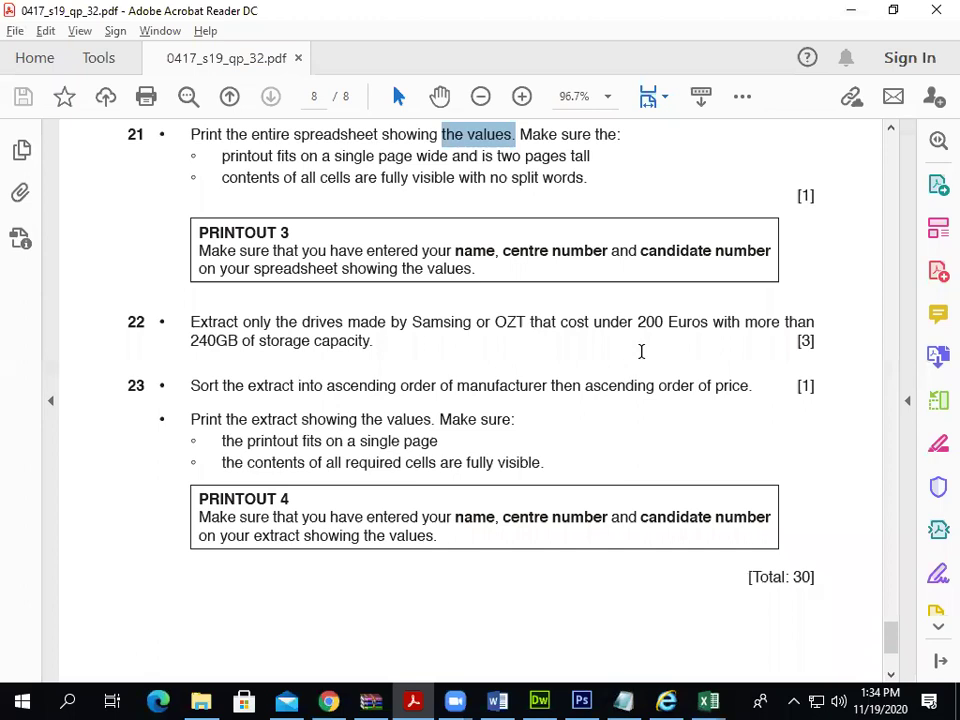
key(alt+Tab)
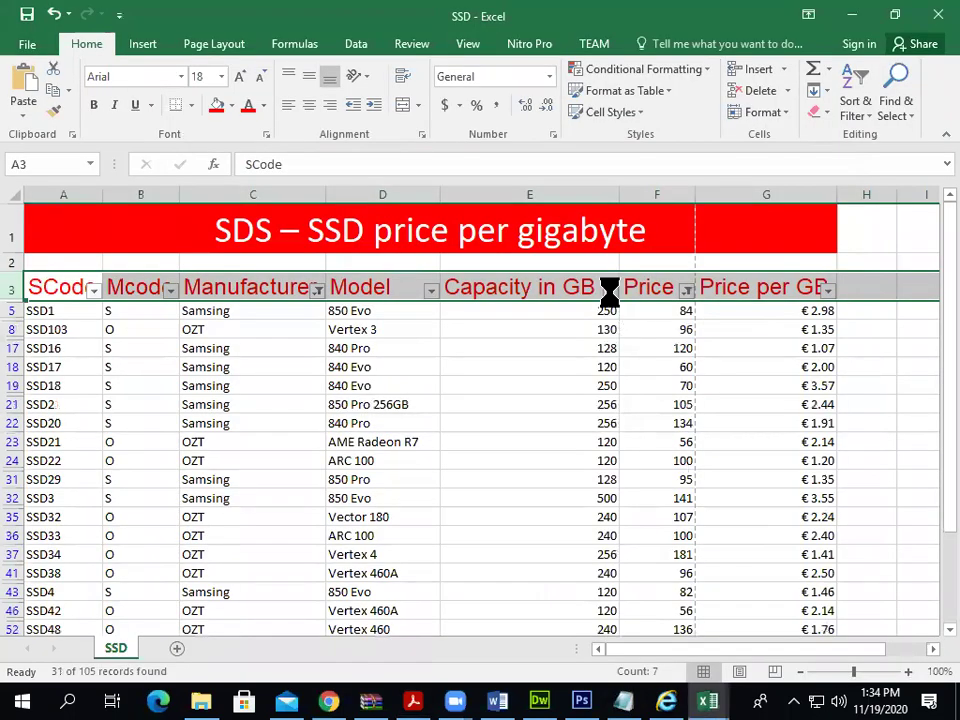
click(609, 290)
mouse_move(572, 430)
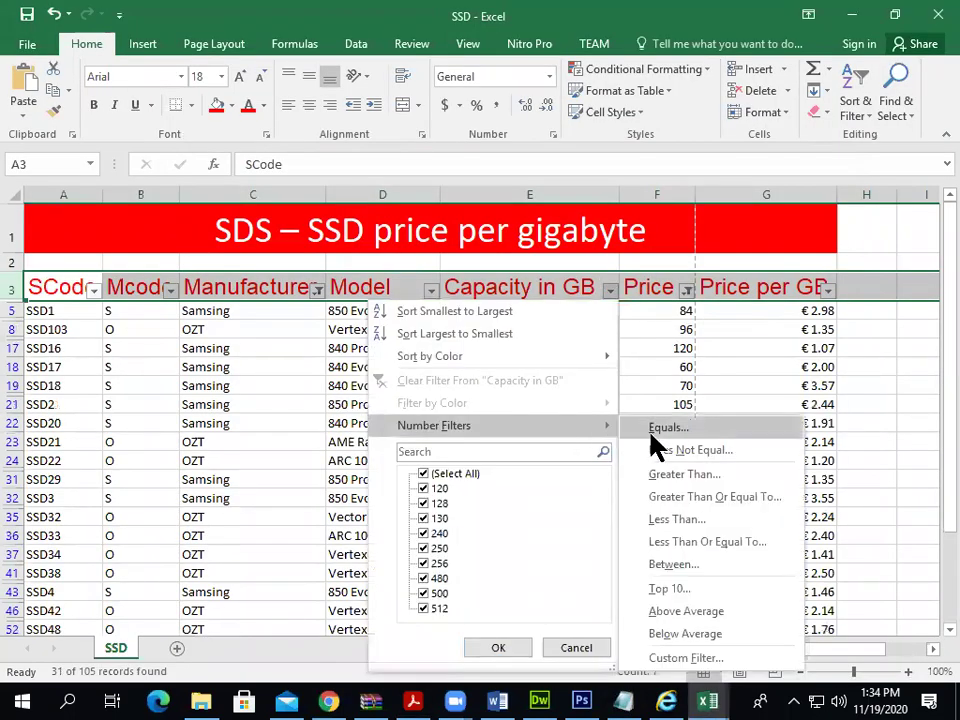
click(710, 485)
text(240)
click(707, 336)
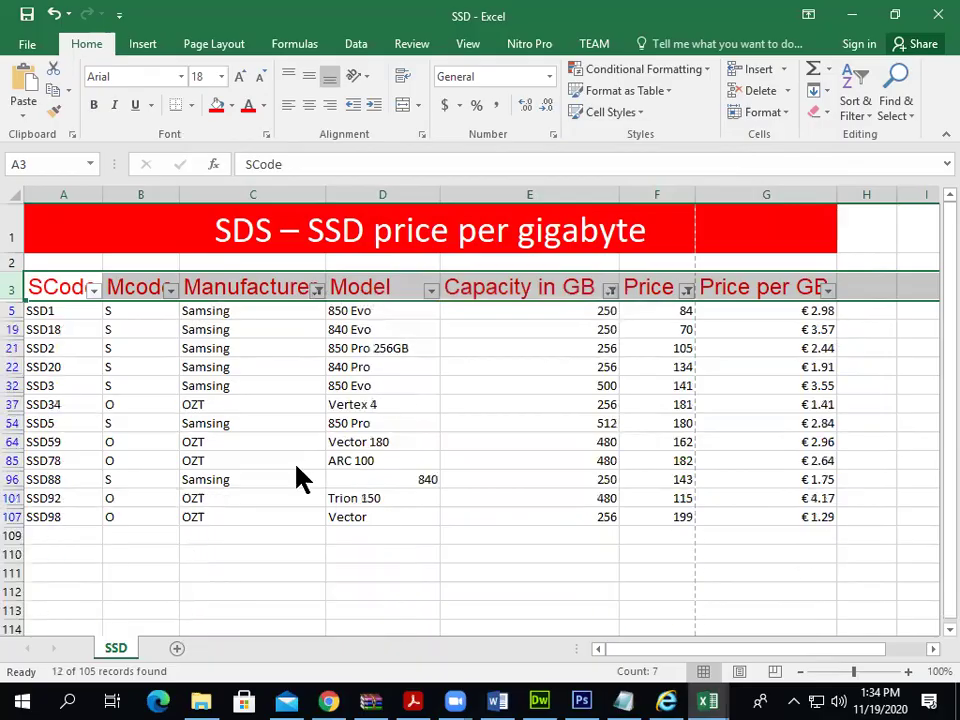
Read the sort order in question 23 and sort the extract by Manufacturer from A to Z
key(alt+Tab)
scroll(292, 462, down, 1)
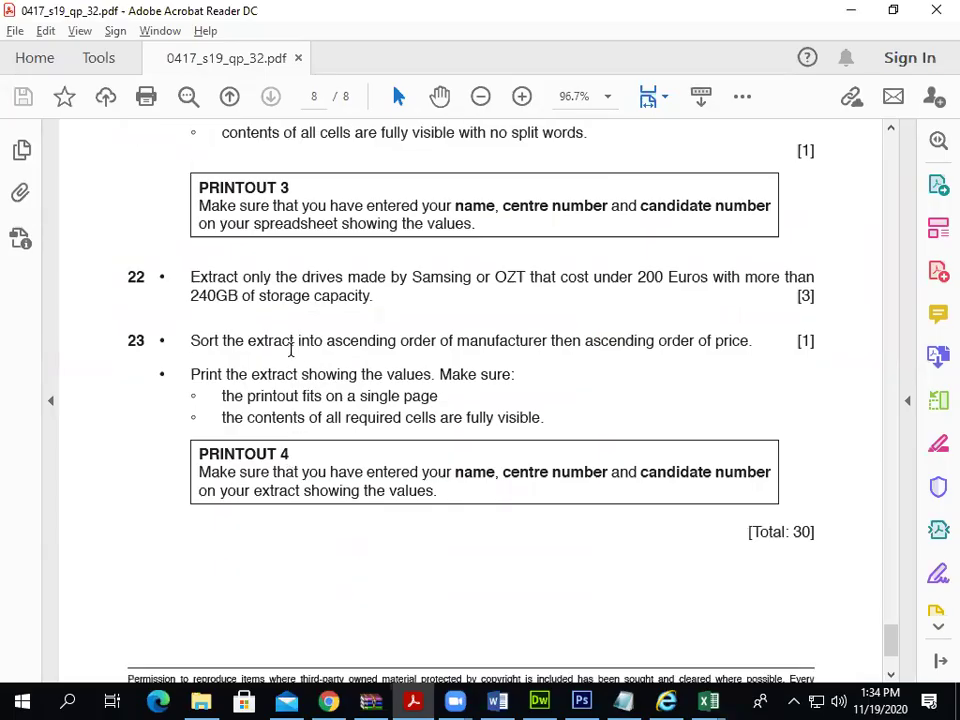
key(alt+Tab)
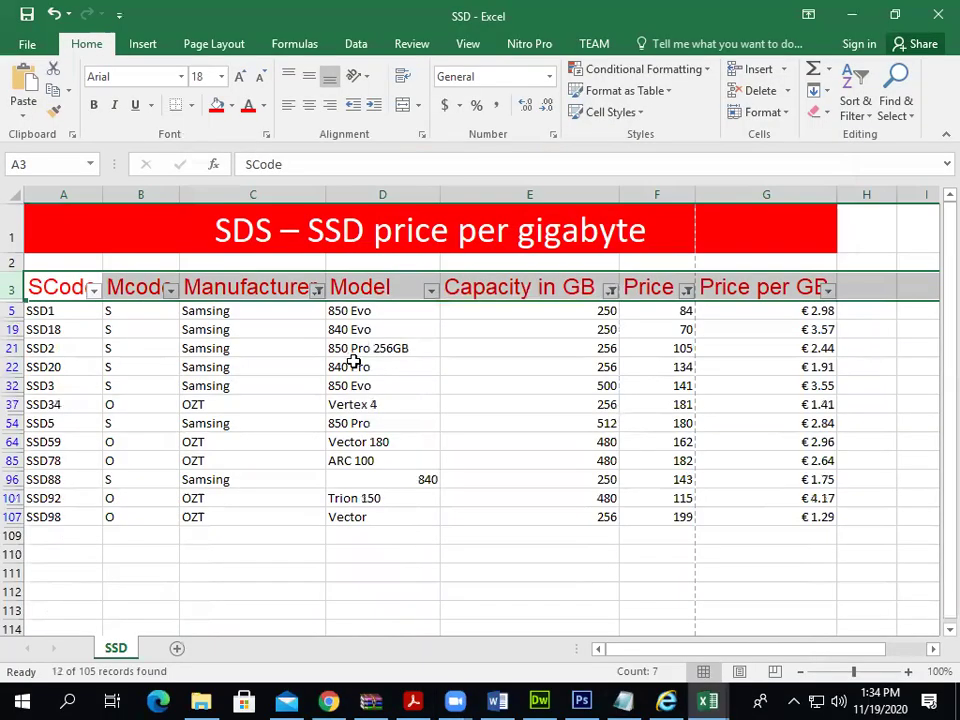
click(249, 289)
click(853, 118)
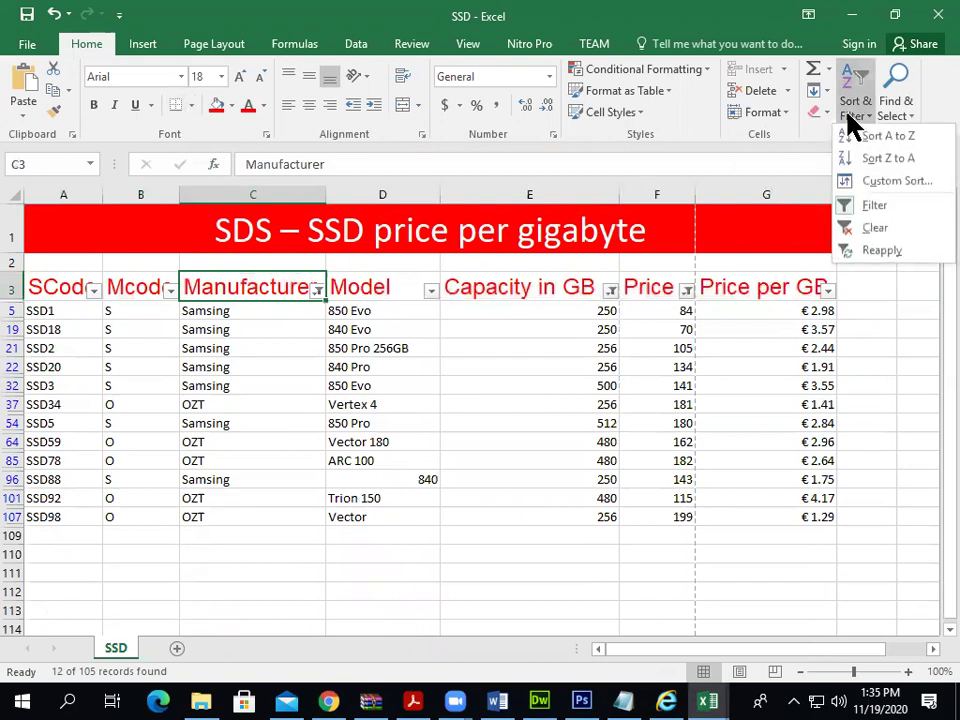
click(870, 137)
Review question 23 and the end of the question paper, and bring up the previews of the open Zoom windows
key(alt+Tab)
scroll(420, 385, down, 3)
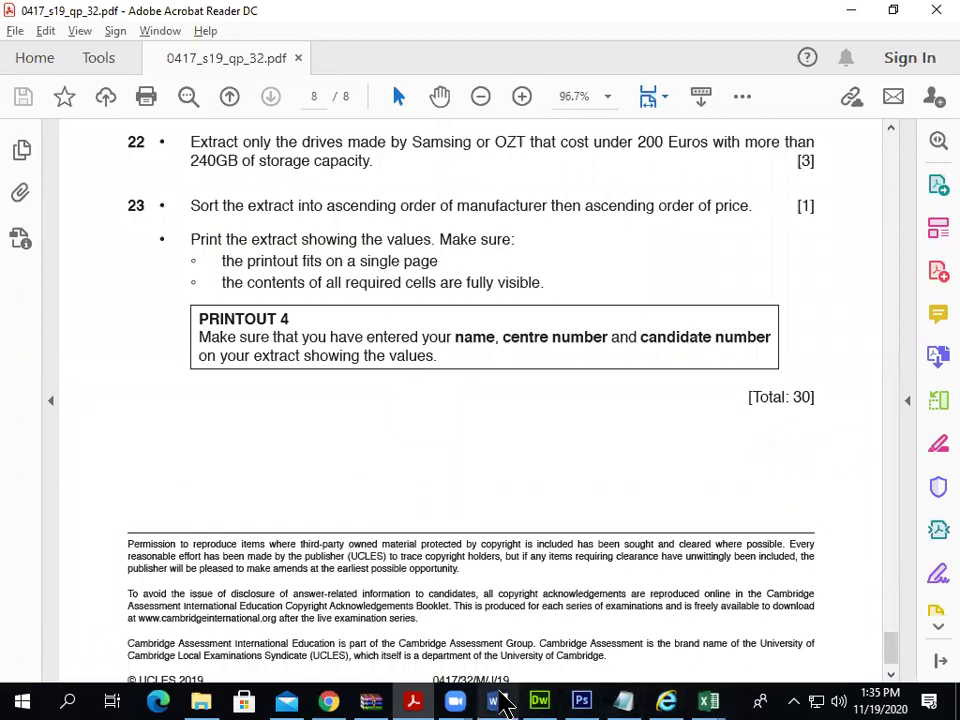
click(462, 700)
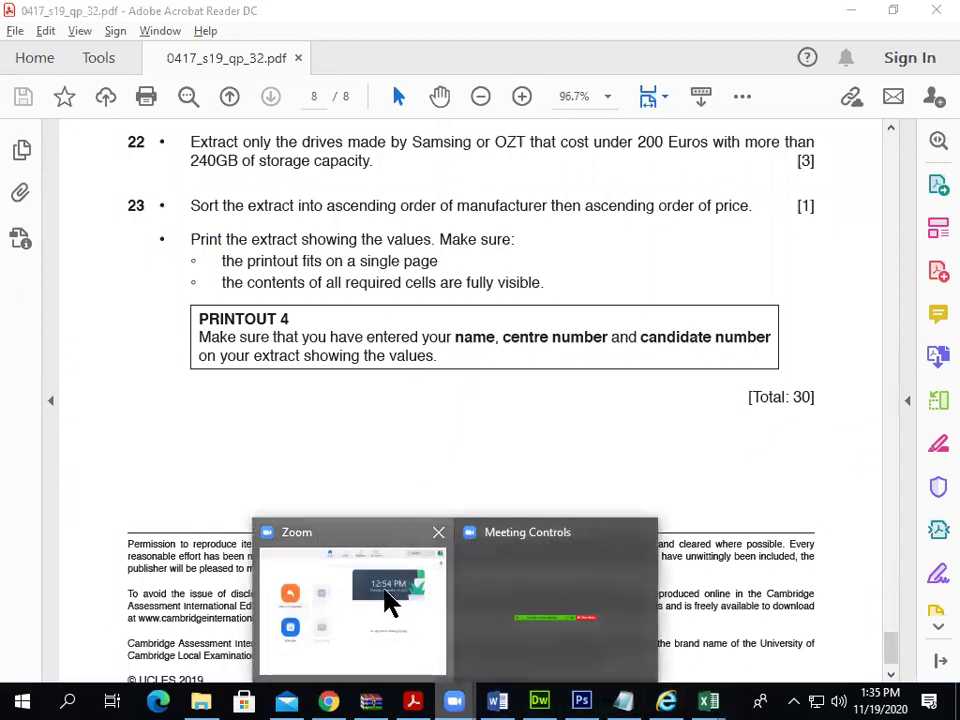